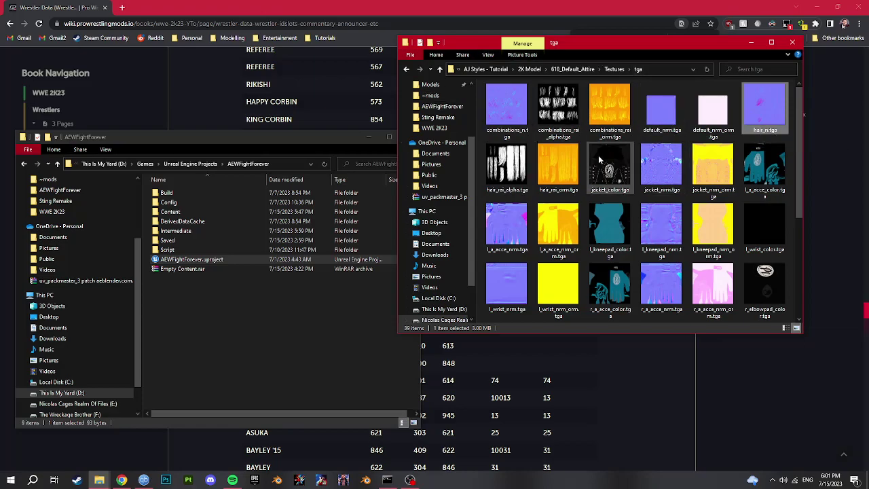
Navigate up to the 2K Model folder in File Explorer and highlight its full address-bar path.
click(553, 71)
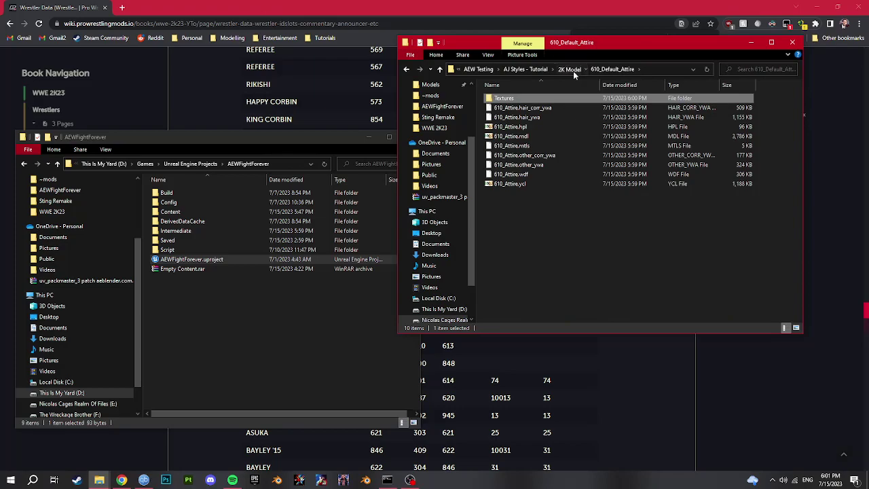
click(572, 71)
click(673, 72)
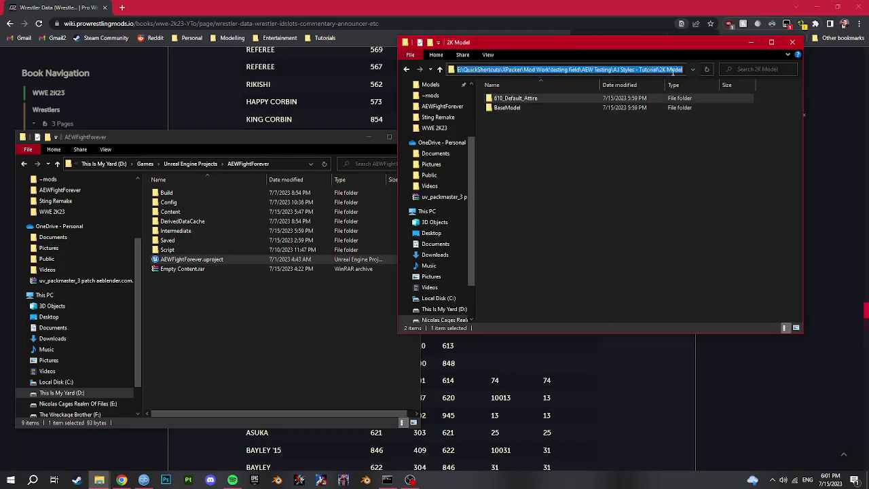
click(470, 416)
Browse the wiki to WWE 2K Games > Tools & Scripts > Model & Object and highlight the MDL Model Scripts heading.
scroll(315, 239, up, 3)
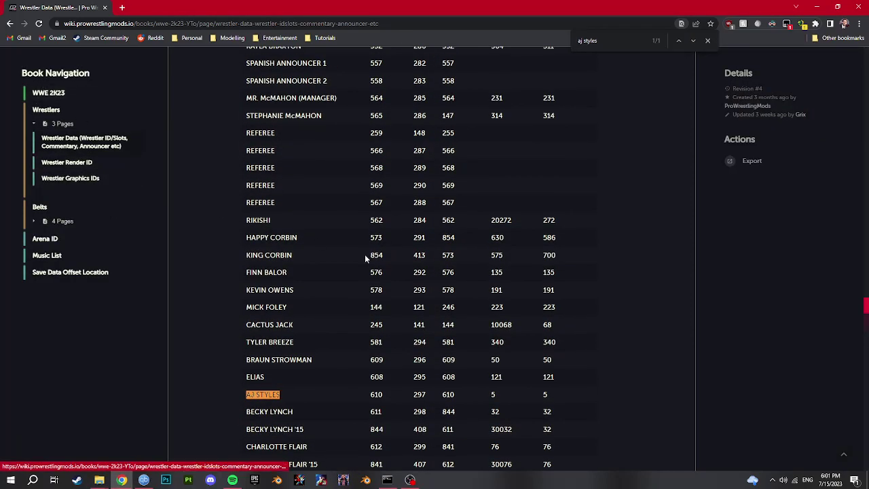
scroll(232, 84, up, 15)
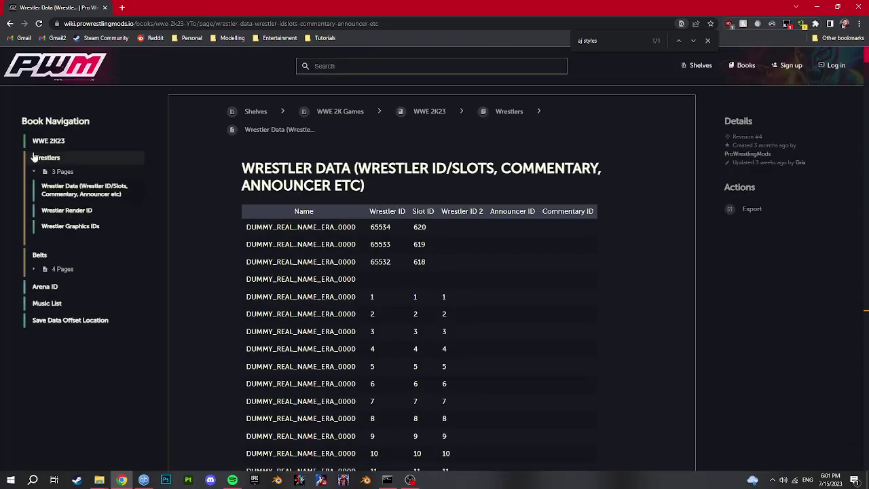
click(32, 77)
scroll(514, 355, down, 5)
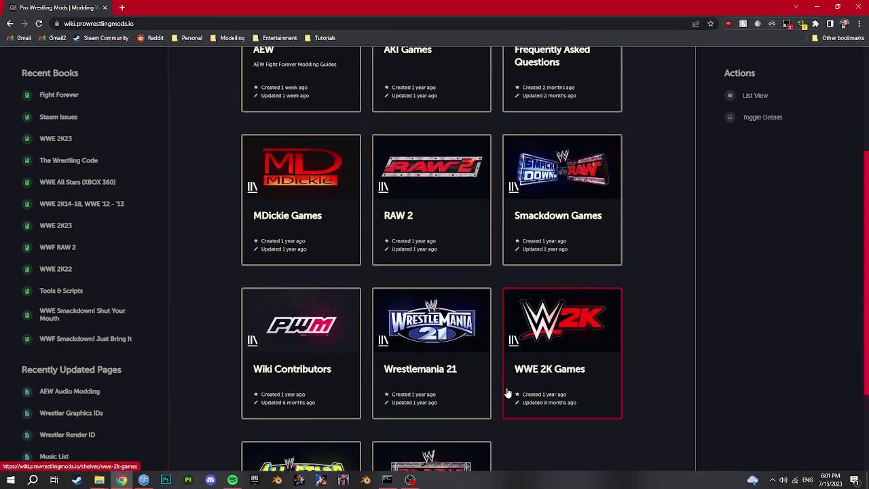
click(553, 245)
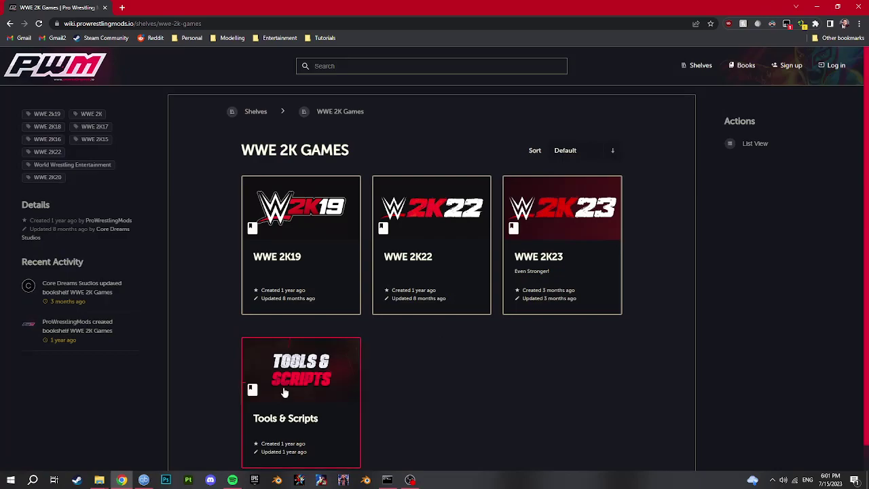
click(299, 397)
click(279, 294)
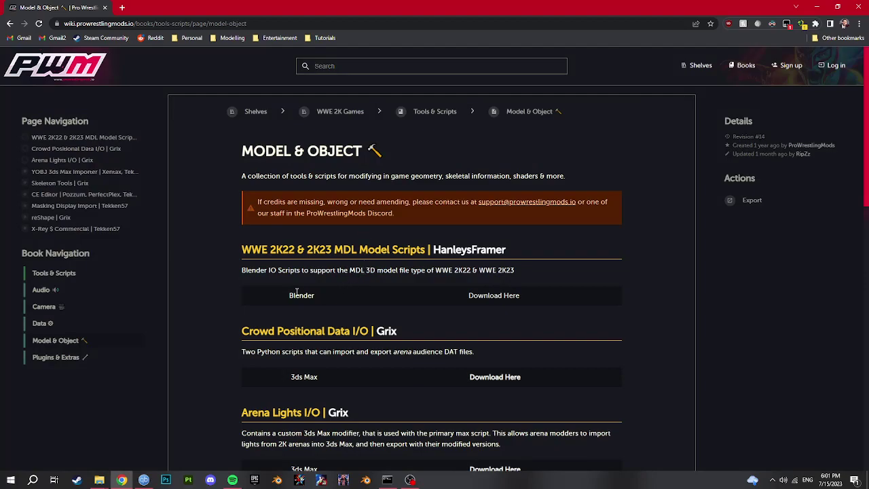
drag(251, 250, 462, 250)
click(366, 481)
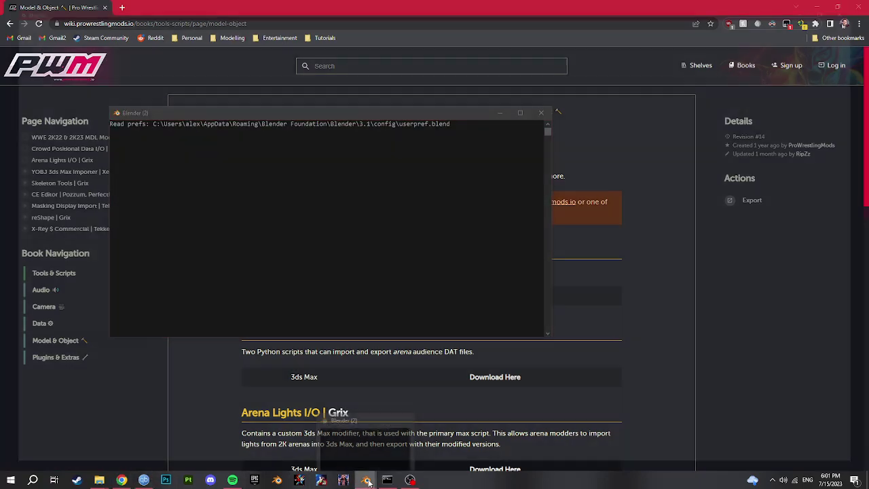
mouse_move(405, 480)
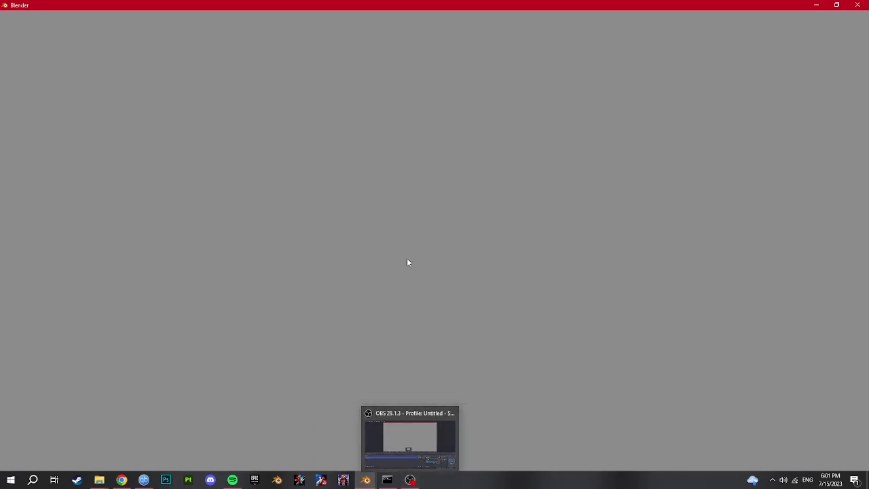
Start a new General scene in Blender and delete the default cube.
click(411, 480)
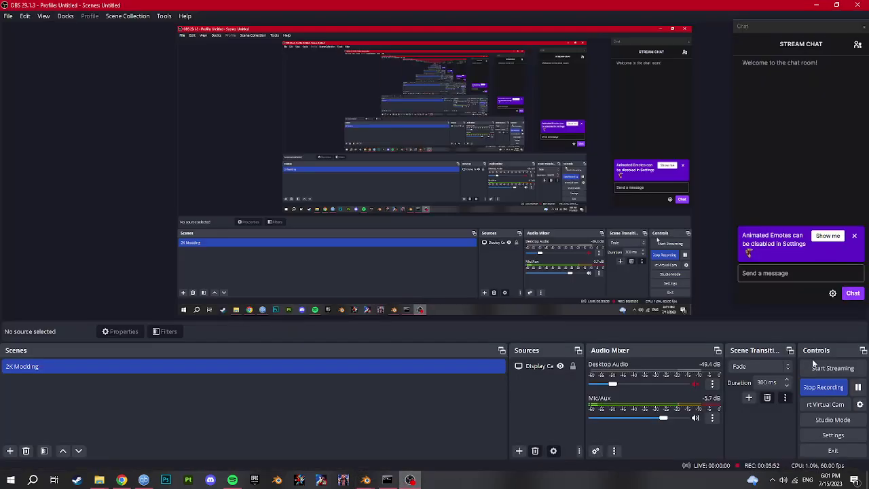
click(830, 389)
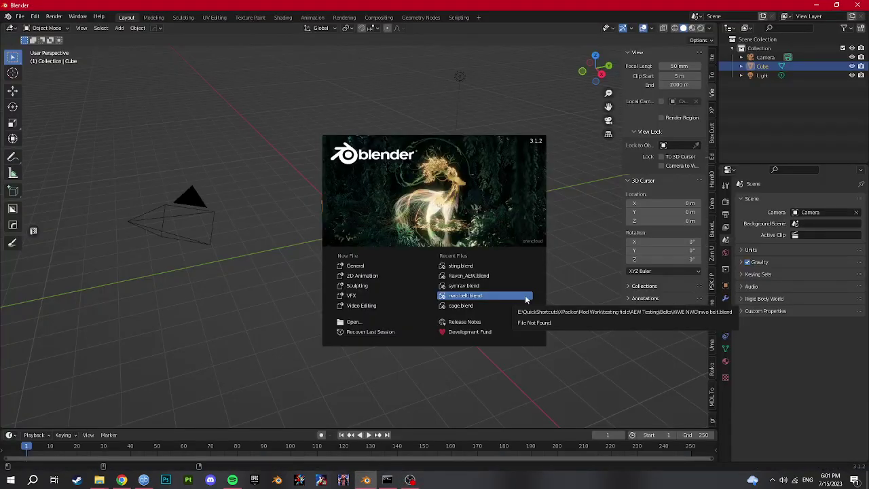
click(387, 265)
key(Delete)
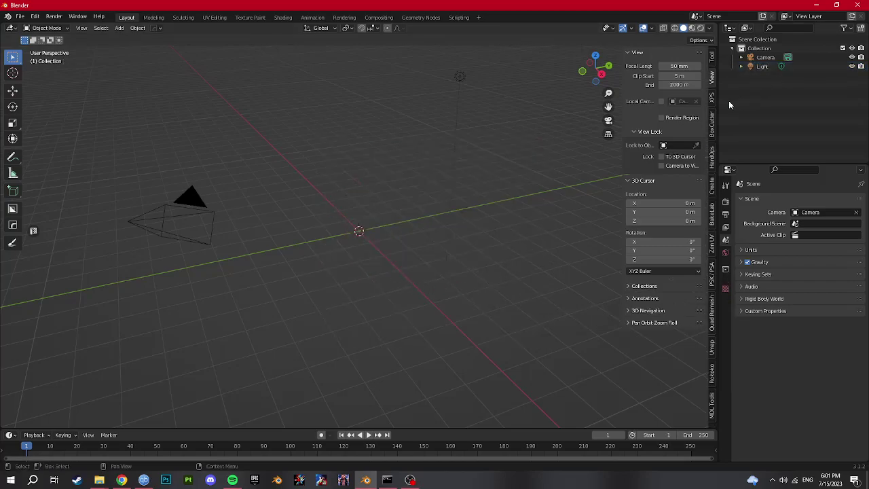
Import baseModel.mdl with the WWE2K23 MDL importer, using the copied 2K Model path and its BaseModel folder.
click(21, 16)
mouse_move(49, 139)
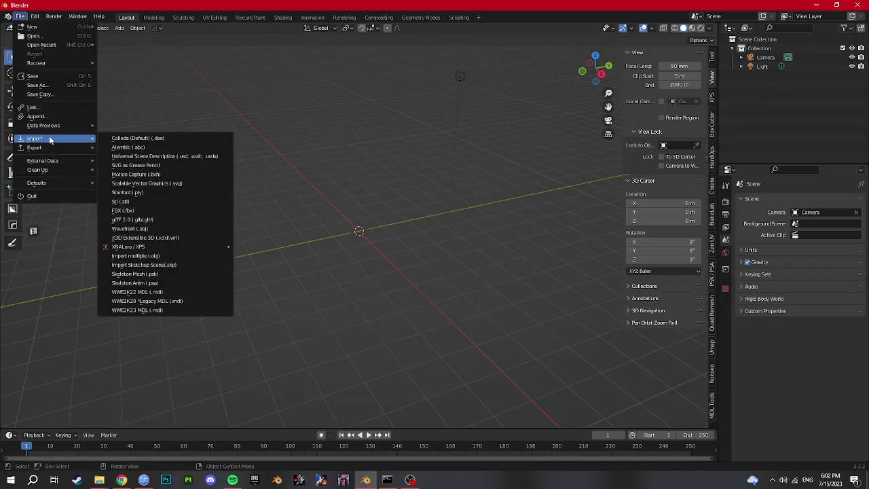
click(136, 309)
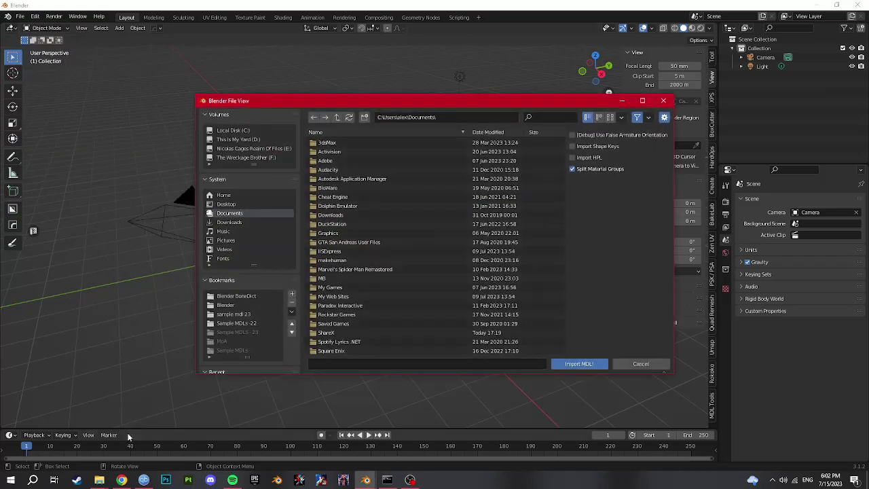
key(alt+Tab)
click(679, 68)
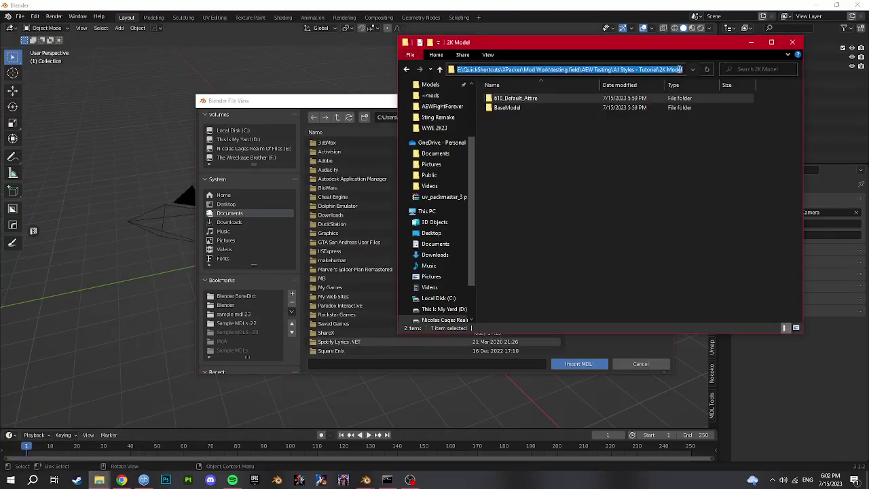
key(ctrl+c)
click(393, 119)
key(ctrl+v)
key(Return)
double_click(353, 152)
double_click(352, 152)
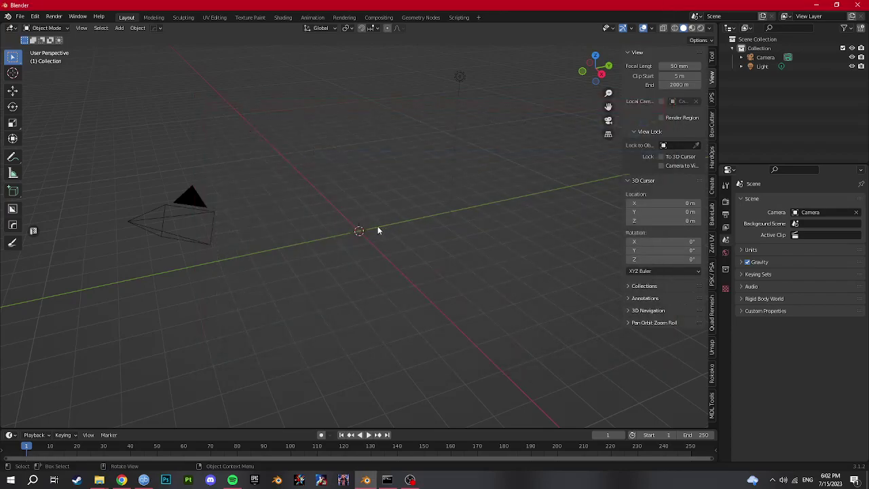
Preview the imported model in material shading, then select the body.skinned mesh in solid view.
mouse_move(329, 222)
middle_down()
mouse_move(401, 197)
mouse_move(371, 132)
middle_up()
key(z)
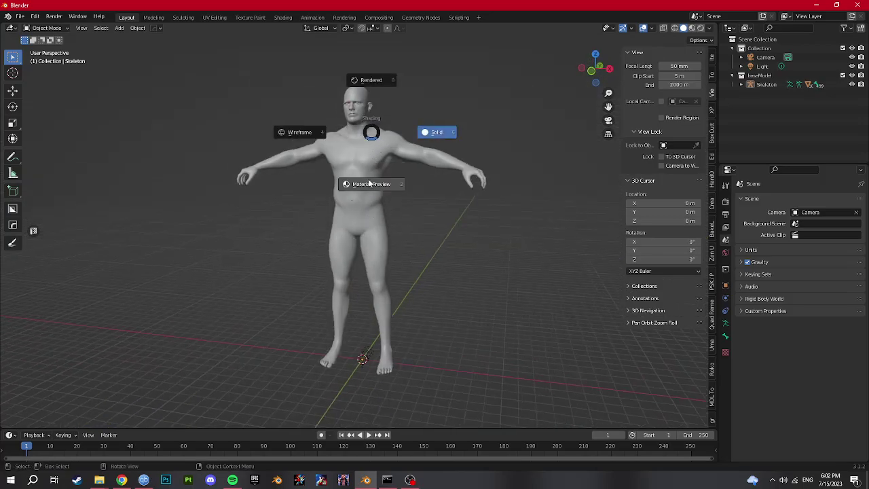
click(369, 183)
scroll(369, 183, up, 3)
click(743, 84)
scroll(781, 108, down, 3)
click(780, 155)
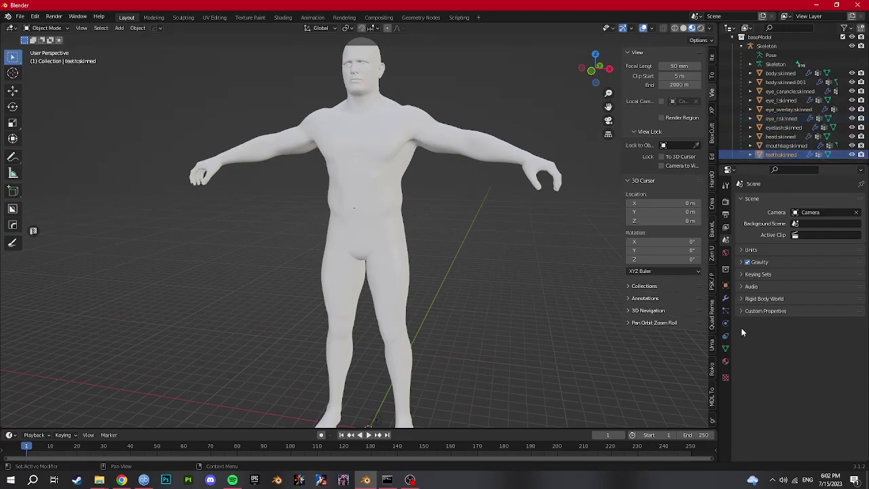
middle_drag(364, 212, 353, 136)
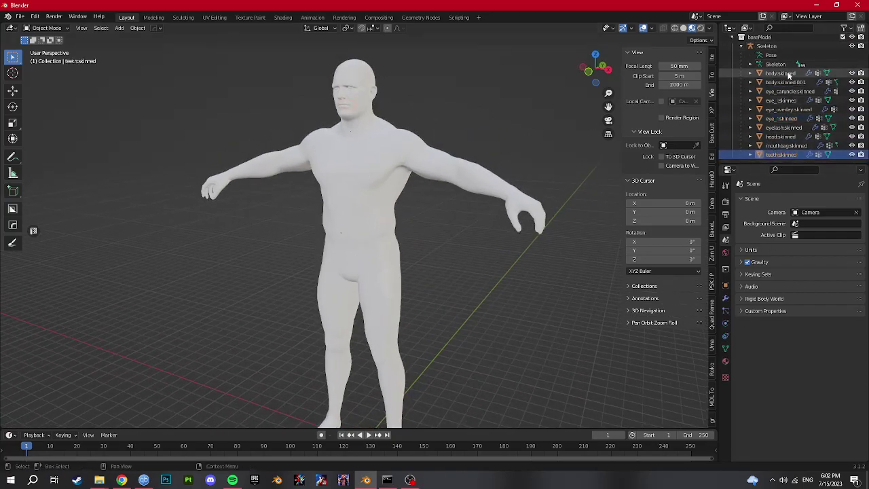
click(782, 73)
key(z)
click(438, 197)
mouse_move(438, 197)
middle_down()
mouse_move(342, 178)
mouse_move(353, 175)
middle_up()
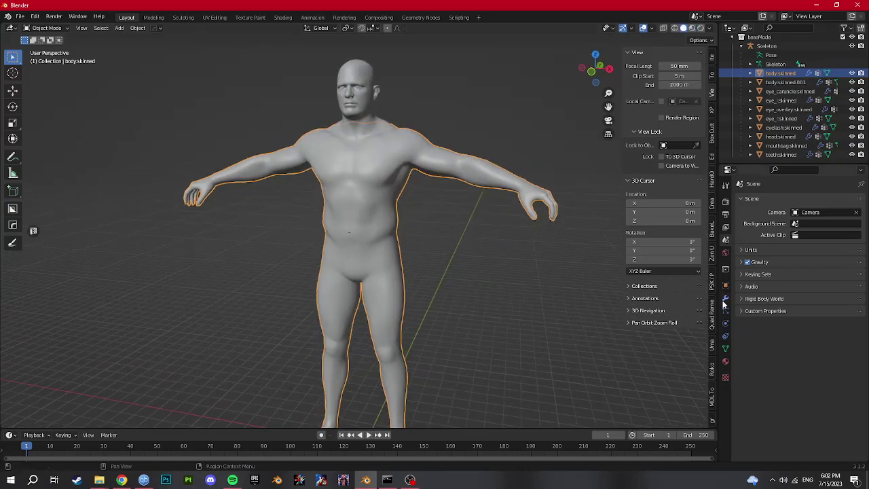
Enable nodes on the body material and load body_color.tga from BaseModel/Textures as its Base Color.
click(727, 361)
double_click(785, 239)
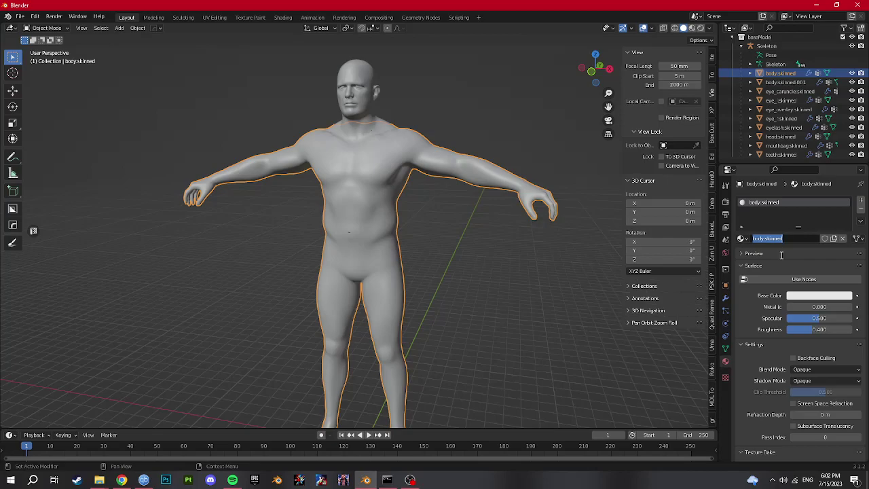
click(803, 279)
click(790, 335)
click(604, 262)
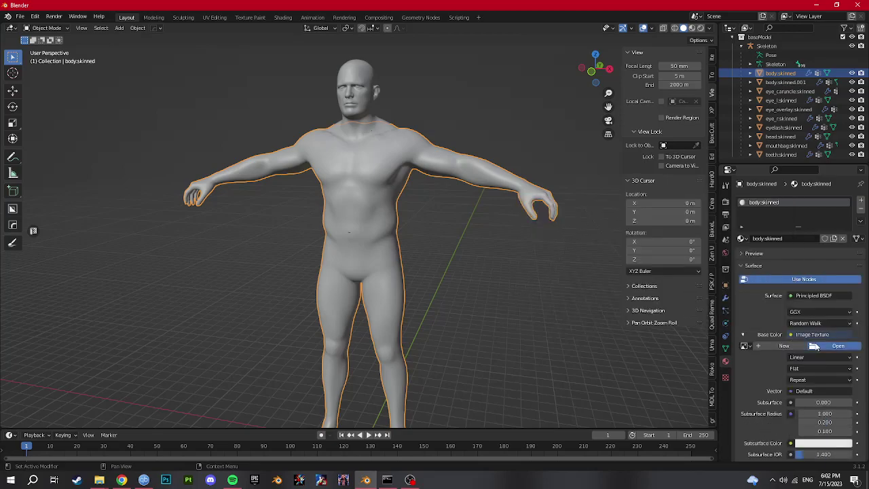
click(815, 346)
scroll(257, 339, down, 3)
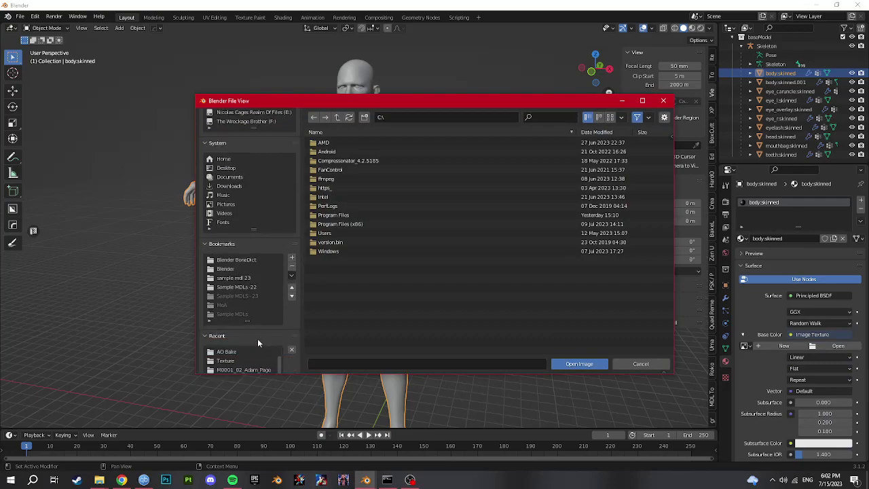
click(243, 332)
click(326, 143)
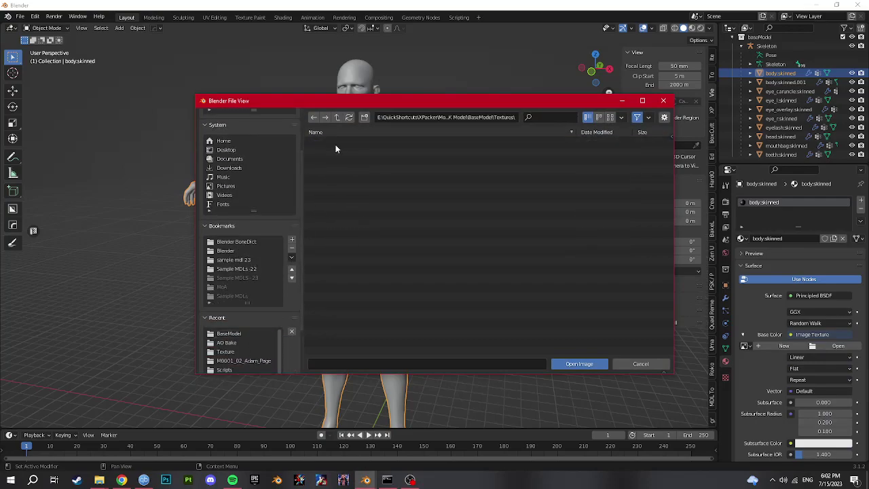
double_click(336, 146)
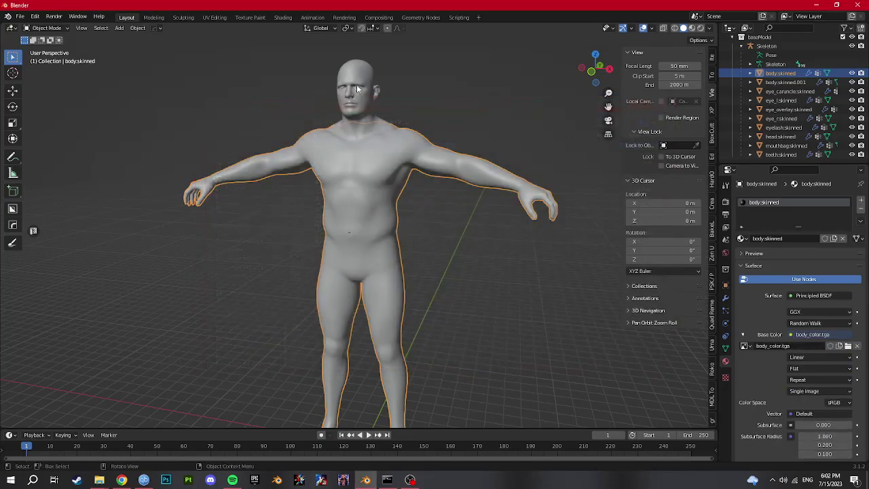
Orbit around the textured model to inspect it and select the teeth mesh.
middle_drag(380, 207, 397, 219)
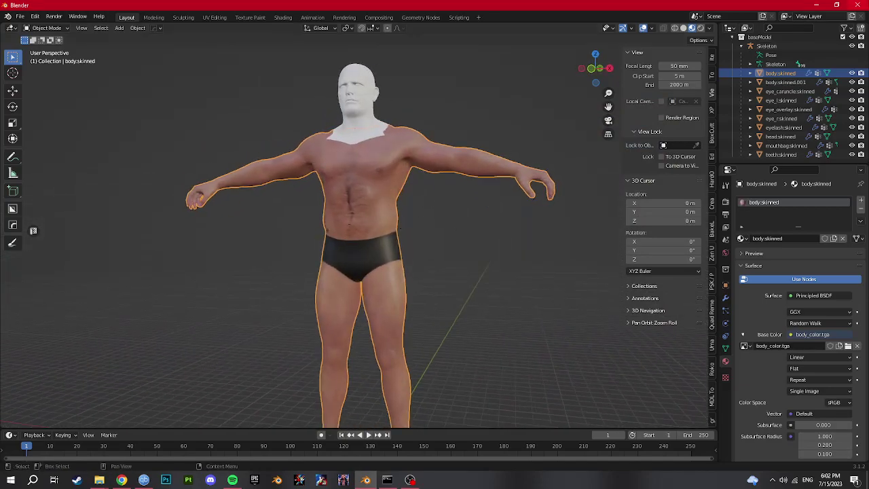
middle_drag(250, 180, 299, 203)
middle_drag(334, 173, 340, 178)
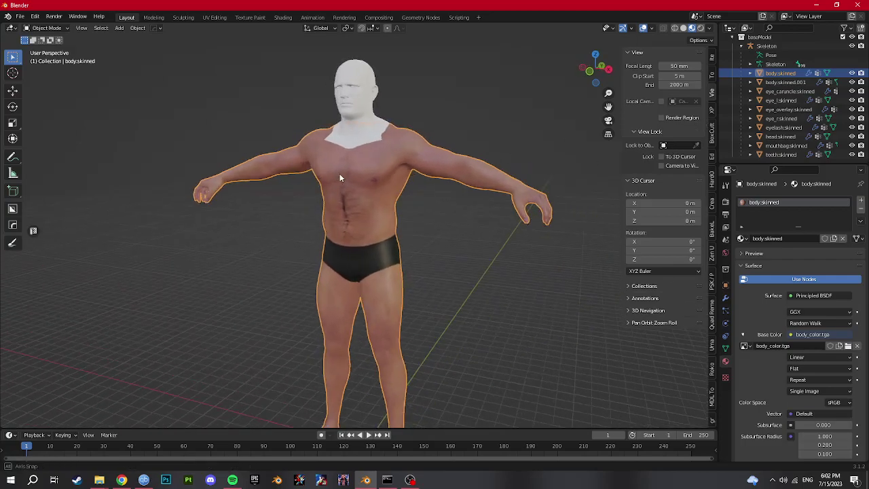
click(780, 154)
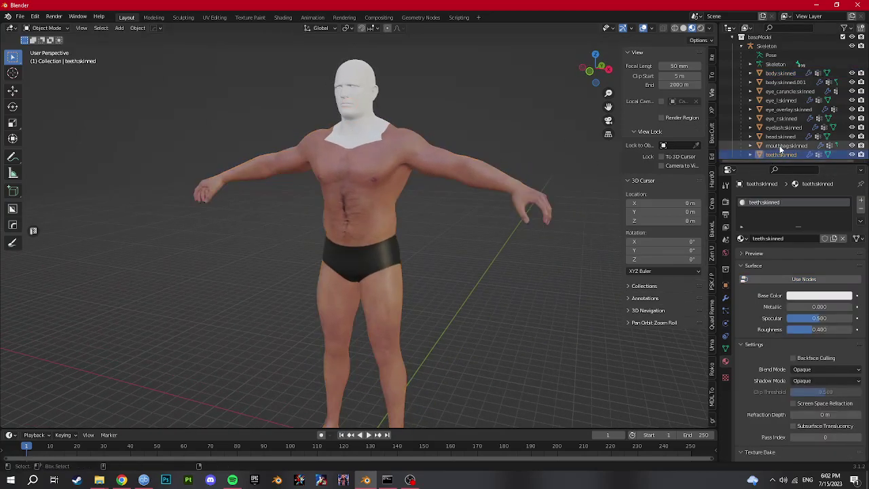
Link body.skinned's material to the teeth, mouthbag and second body meshes, checking in Local view.
ctrl+click(781, 145)
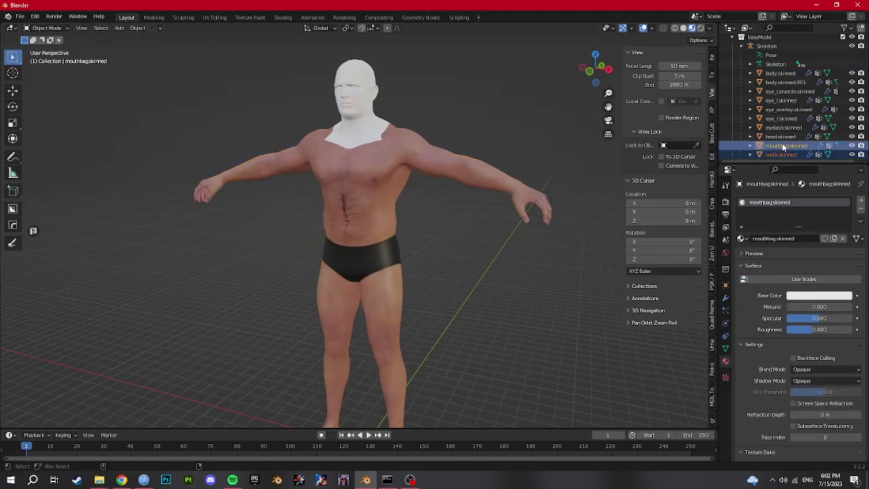
ctrl+click(779, 83)
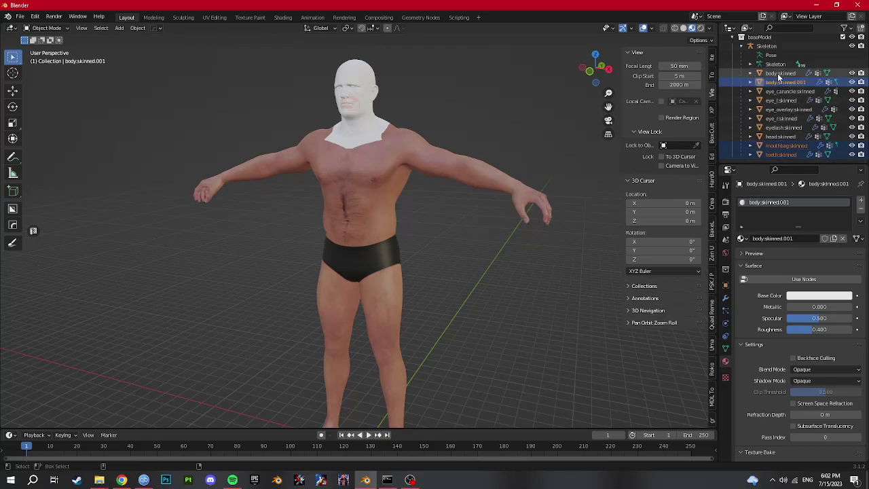
ctrl+click(779, 73)
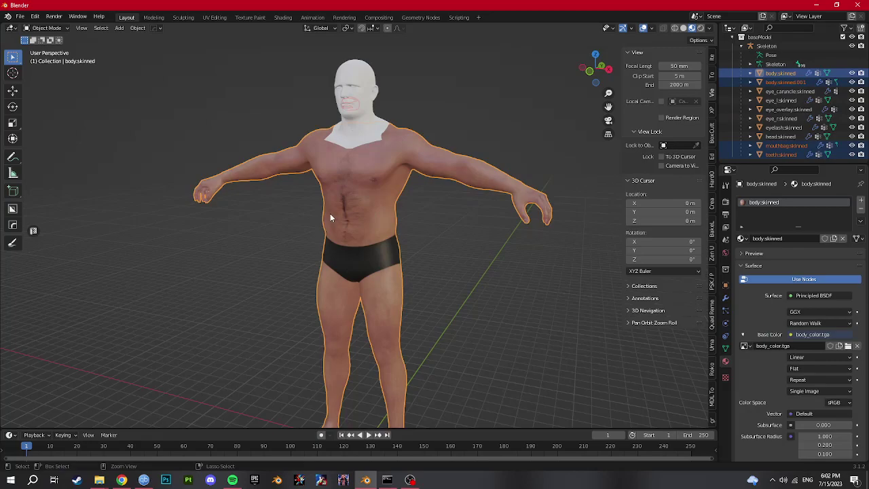
key(ctrl+l)
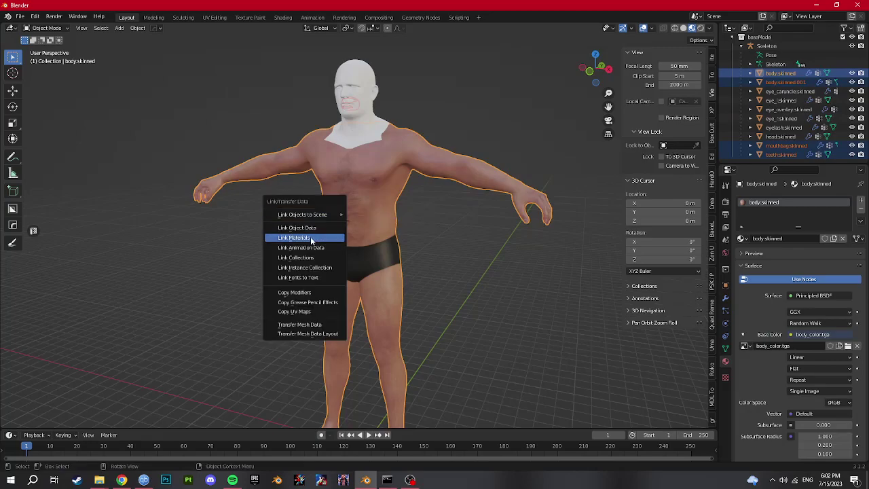
click(310, 237)
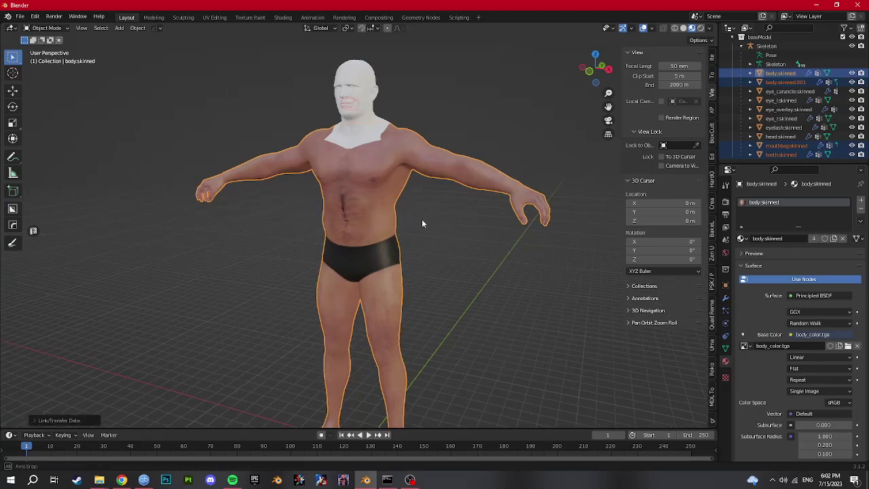
key(KP_Divide)
scroll(423, 218, up, 5)
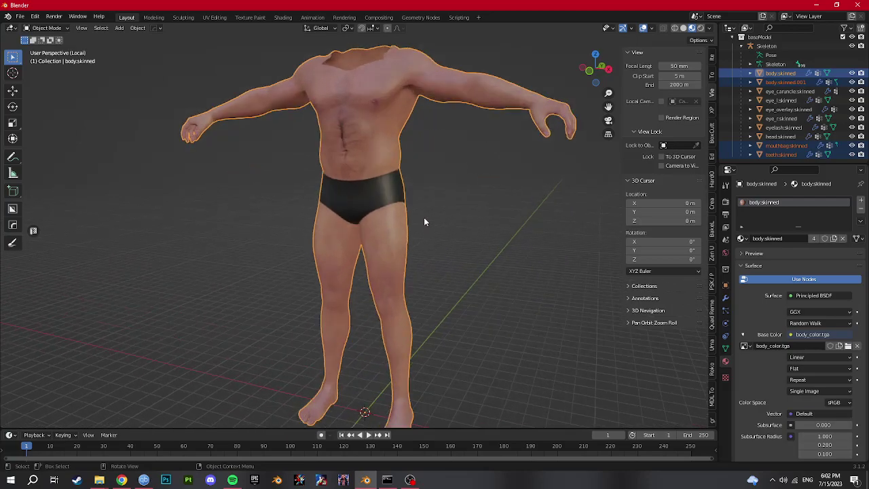
middle_drag(397, 242, 465, 194)
key(KP_Divide)
Delete the eye_overlay.skinned object from the model.
scroll(465, 194, up, 3)
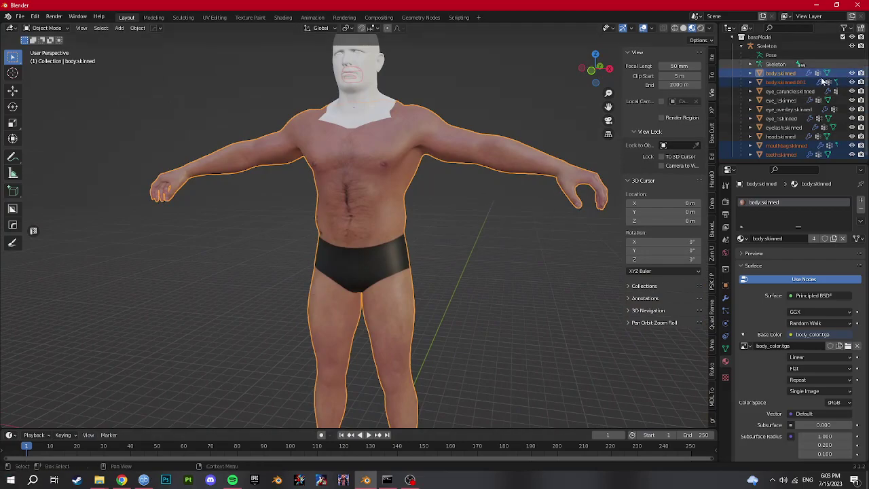
click(788, 109)
key(Delete)
shift+middle_drag(424, 190, 326, 256)
scroll(400, 279, up, 5)
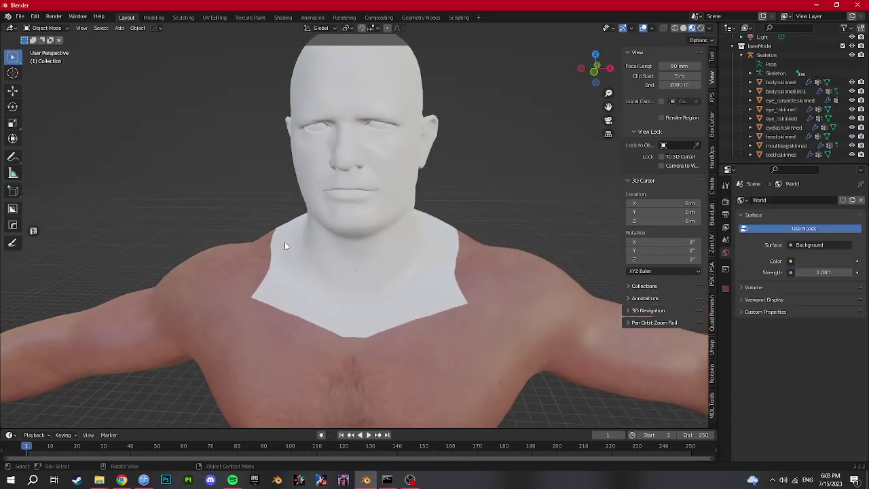
Give eyelash.skinned an Image Texture Base Color loaded from eyelash_color.tga.
click(785, 127)
click(790, 333)
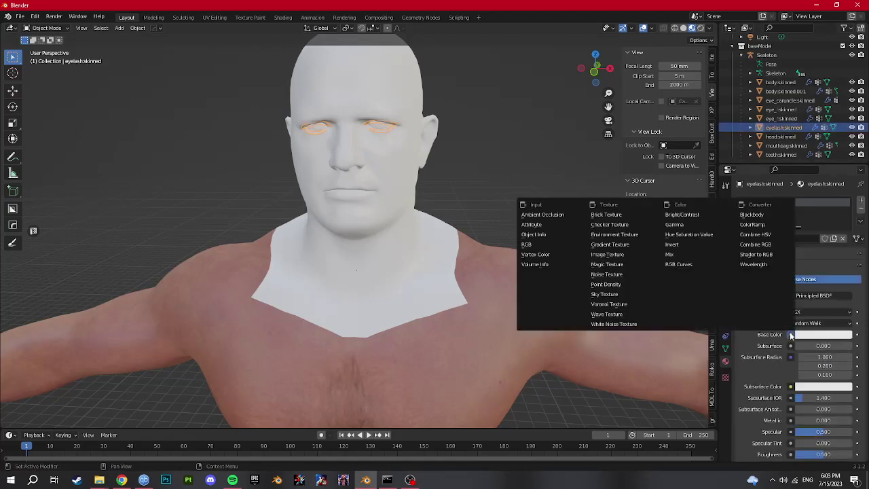
click(604, 251)
click(837, 346)
scroll(244, 314, down, 5)
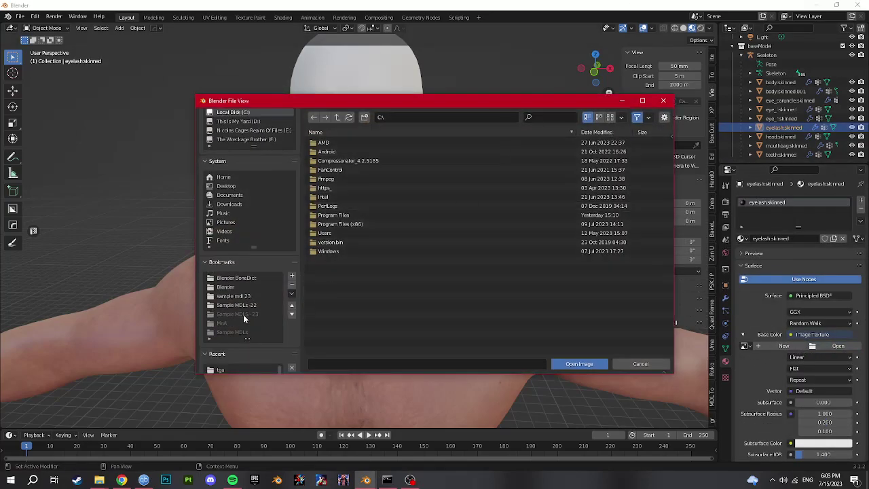
click(224, 351)
double_click(338, 178)
middle_drag(421, 301, 380, 303)
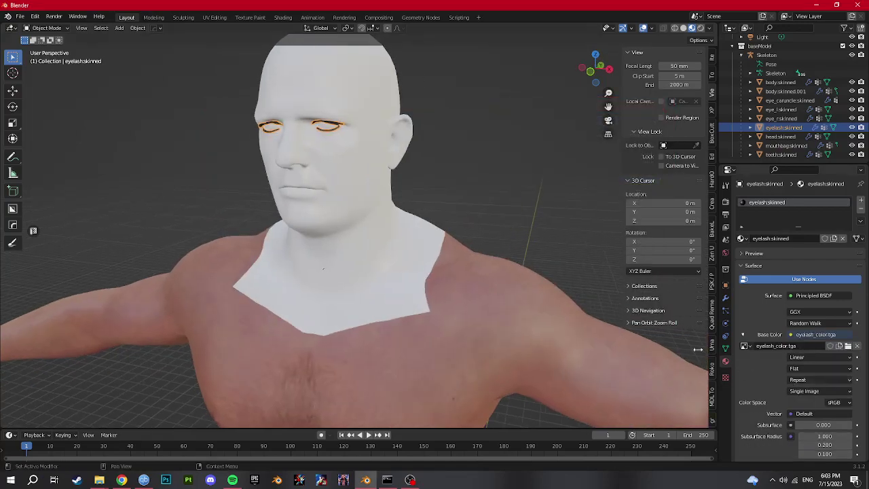
In the Shading workspace, add eyelash_color_alpha.tga as an image node wired into the shader's Alpha.
click(283, 18)
key(KP_Decimal)
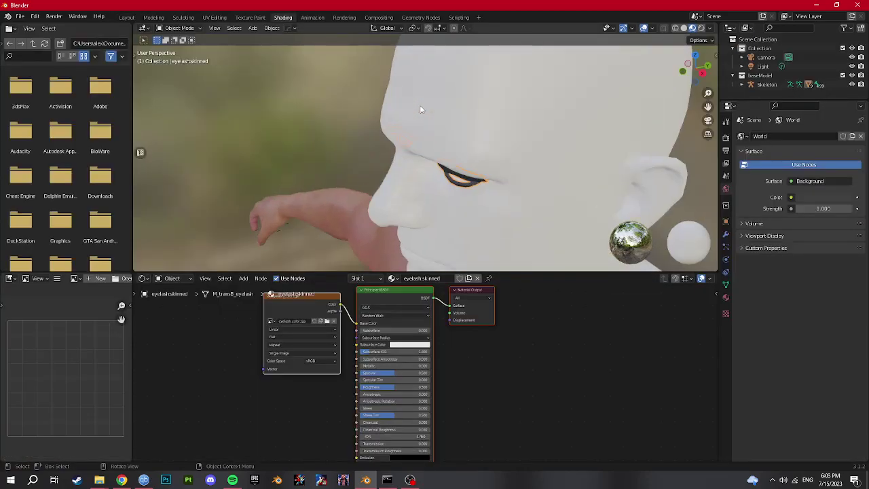
key(KP_1)
key(alt+Tab)
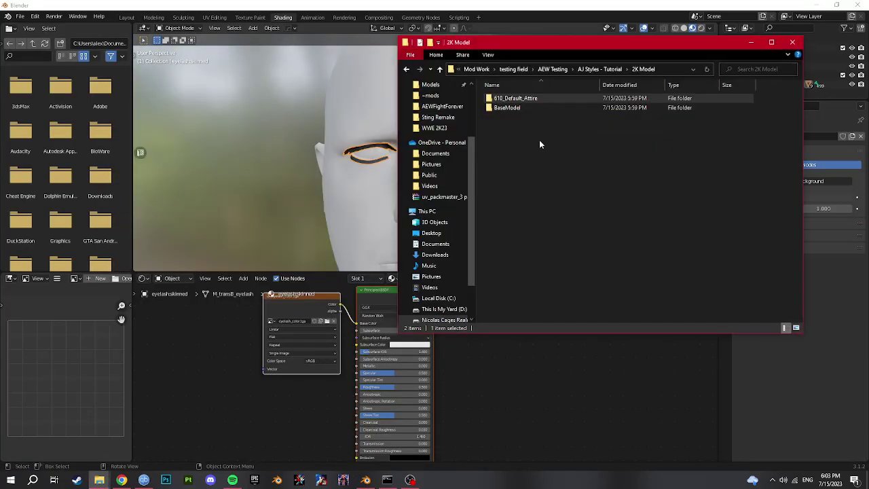
double_click(515, 107)
double_click(512, 95)
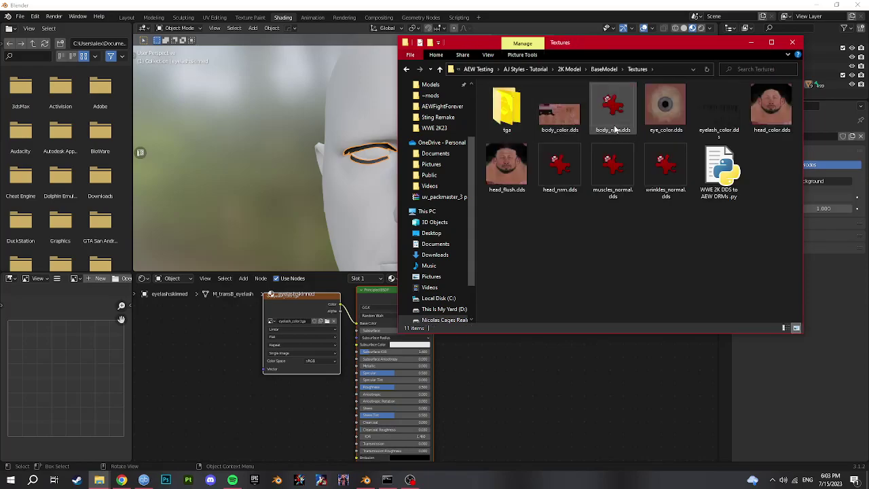
double_click(506, 108)
click(761, 137)
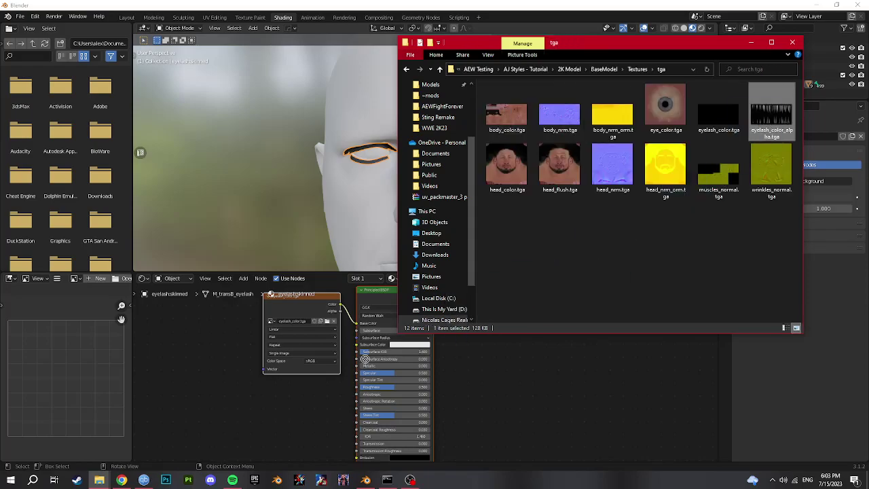
right_click(269, 424)
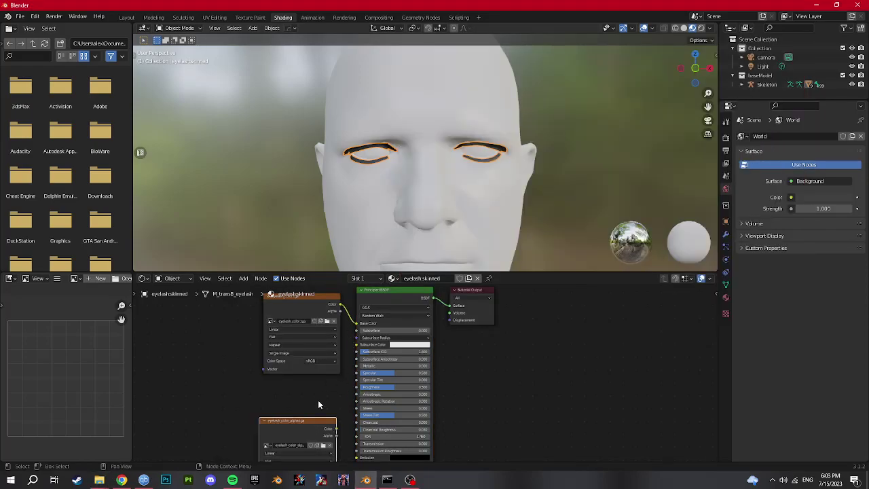
middle_drag(319, 403, 327, 339)
drag(346, 368, 367, 406)
Set the eyelash material's Blend Mode to Alpha Hashed.
click(726, 298)
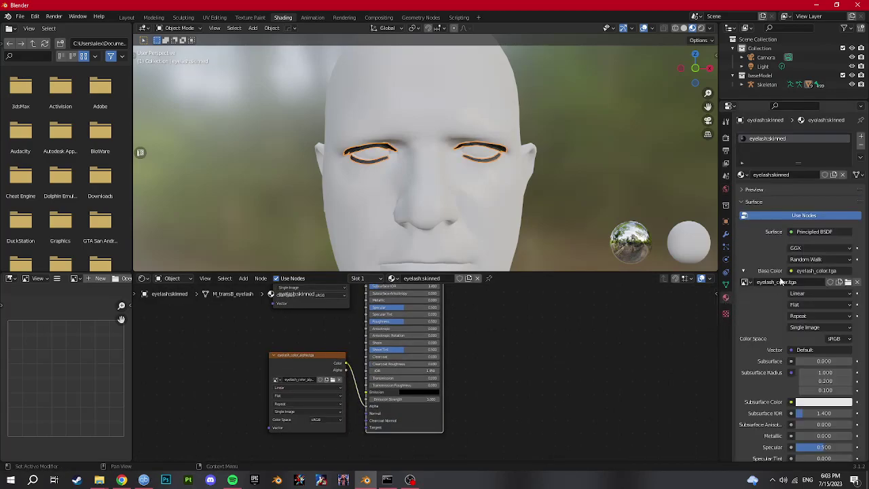
click(804, 251)
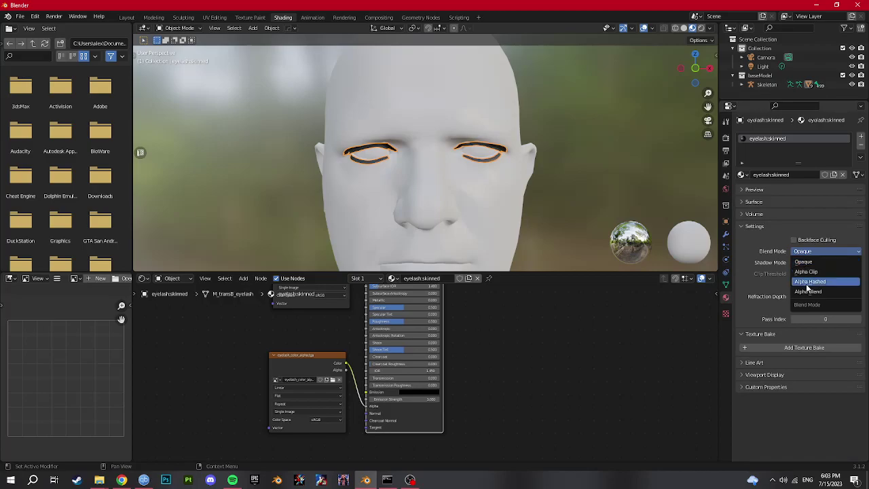
click(814, 278)
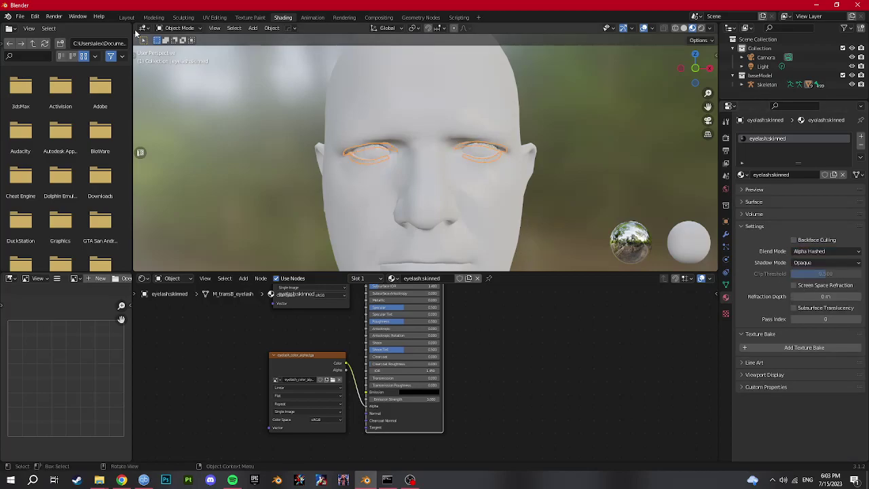
click(127, 18)
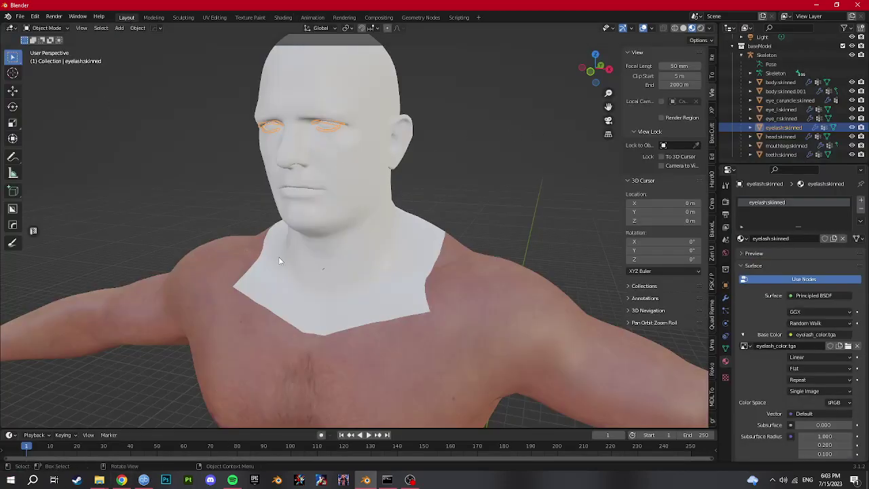
Enable nodes on head.skinned and load head_color.tga as its Base Color image texture.
click(401, 315)
click(804, 279)
click(790, 333)
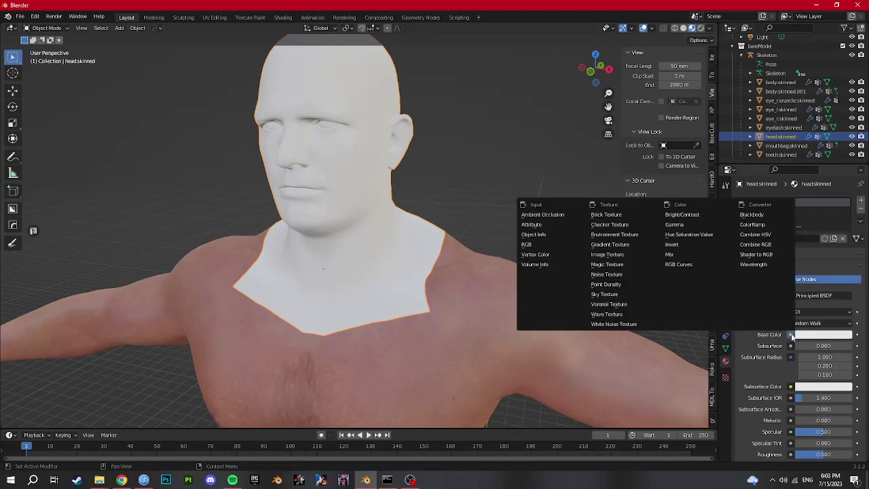
click(631, 252)
click(838, 345)
scroll(237, 339, down, 2)
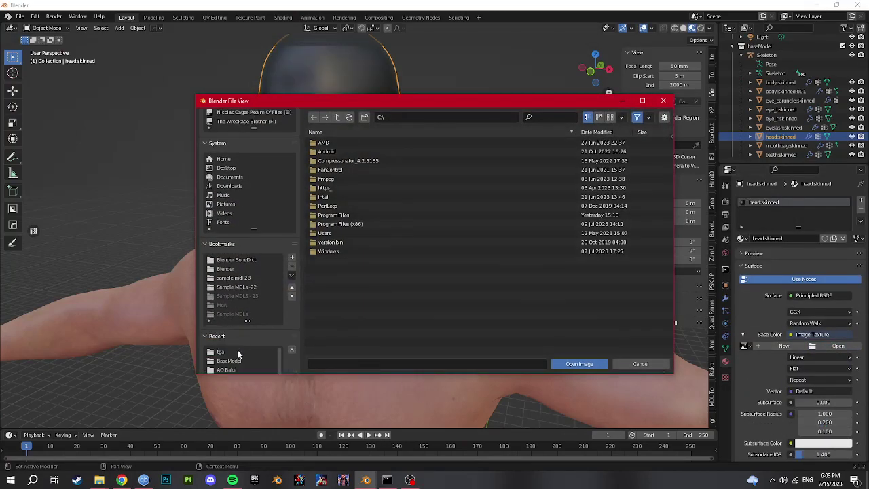
click(224, 352)
double_click(342, 197)
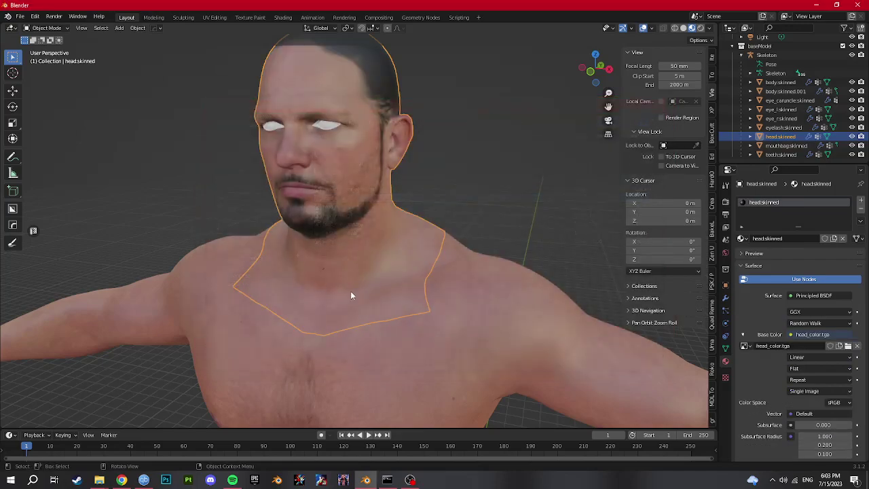
scroll(350, 291, down, 3)
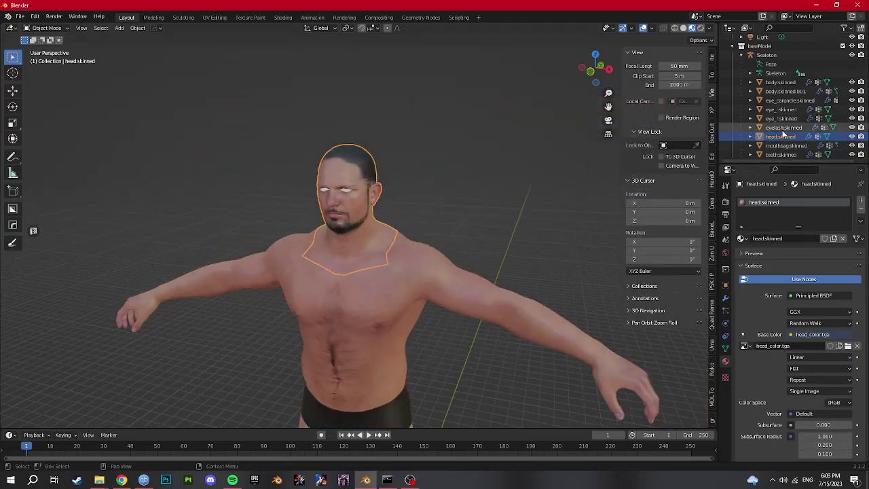
Link the head material onto eye_caruncle.skinned with Ctrl+L, then start saving the file.
click(781, 104)
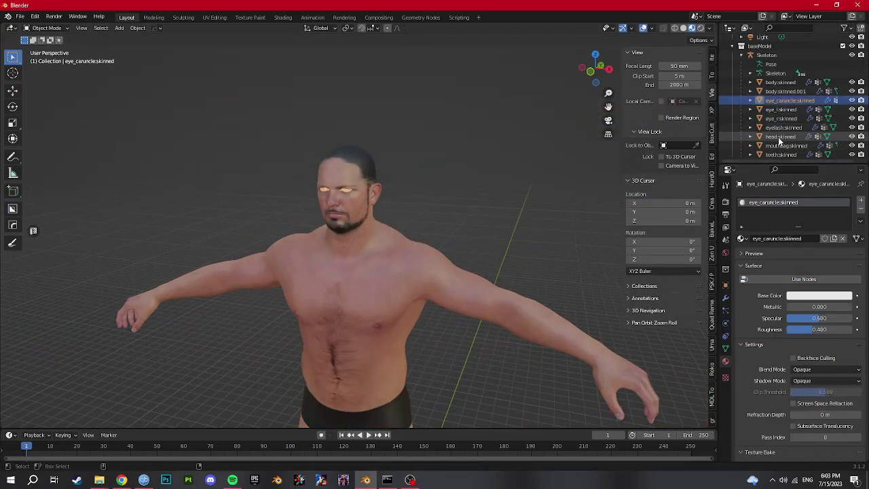
ctrl+click(780, 136)
key(ctrl+l)
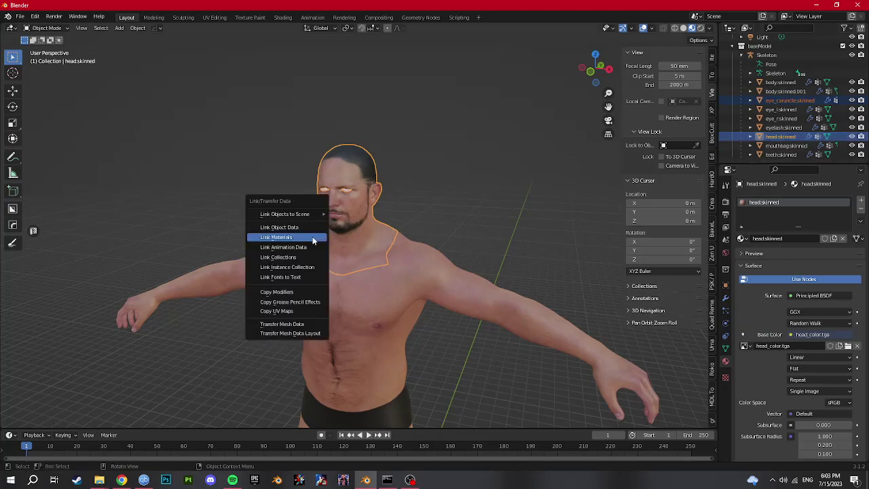
click(318, 235)
scroll(324, 233, up, 5)
middle_drag(340, 283, 368, 239)
key(ctrl+s)
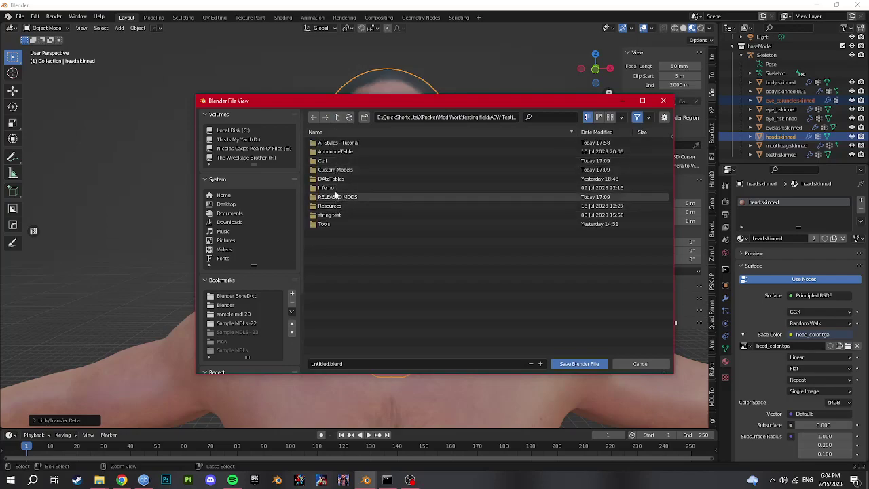
Save the project as AJ Styles.blend in the Aj Styles - Tutorial folder.
click(343, 142)
click(352, 363)
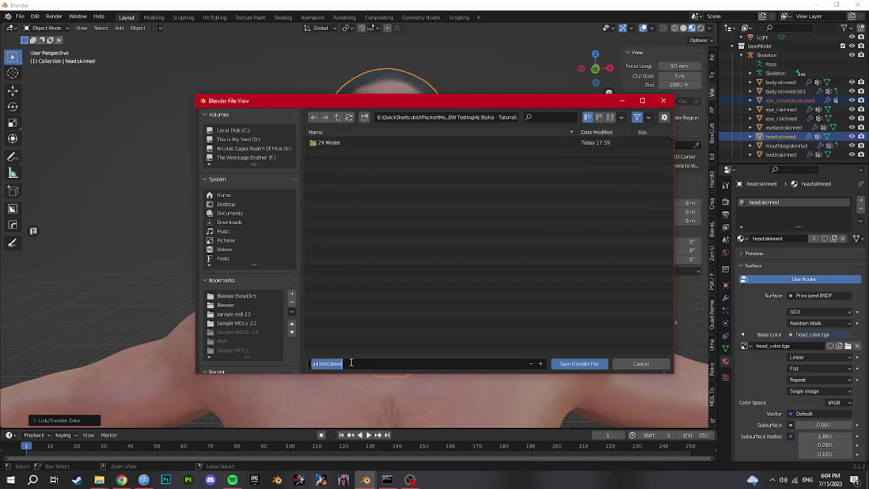
text(AJ Styles)
key(Return)
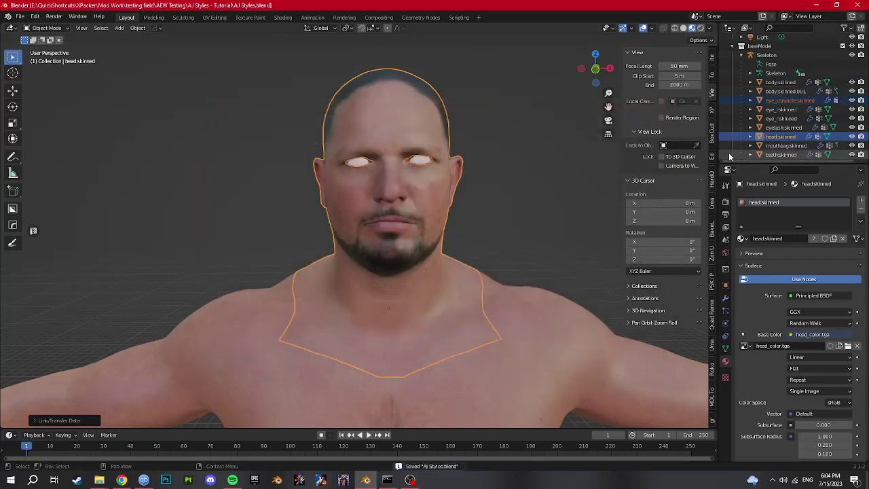
Enable nodes on eye_l.skinned and load eye_color.tga as its Base Color image texture.
click(780, 110)
click(780, 279)
click(791, 334)
click(611, 254)
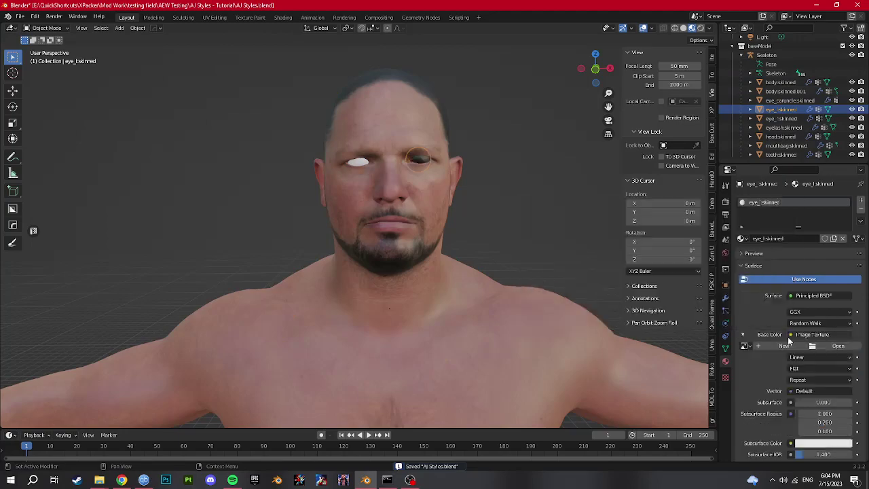
click(837, 345)
scroll(240, 298, down, 2)
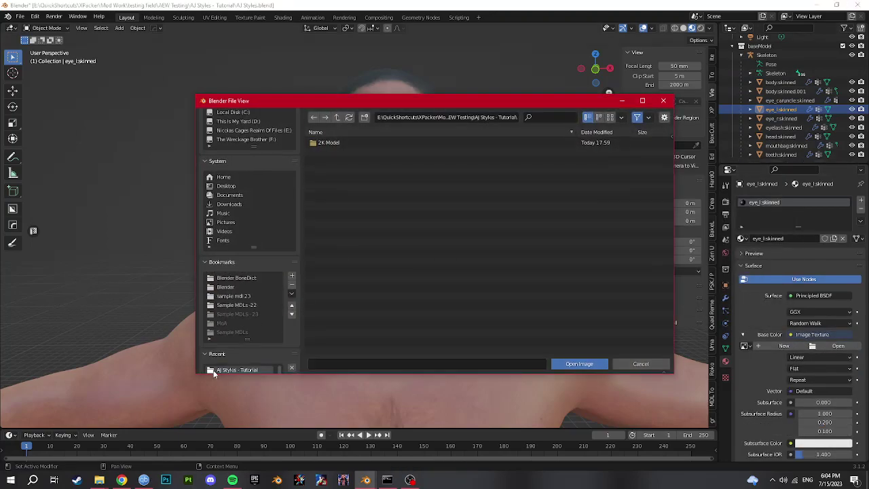
click(223, 352)
double_click(332, 169)
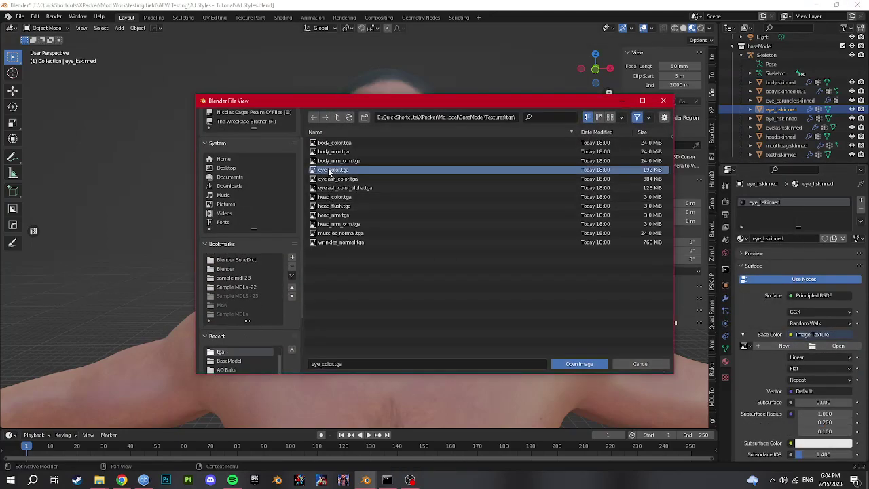
Link the eye material to eye_r.skinned, save again, and select all objects.
ctrl+click(780, 118)
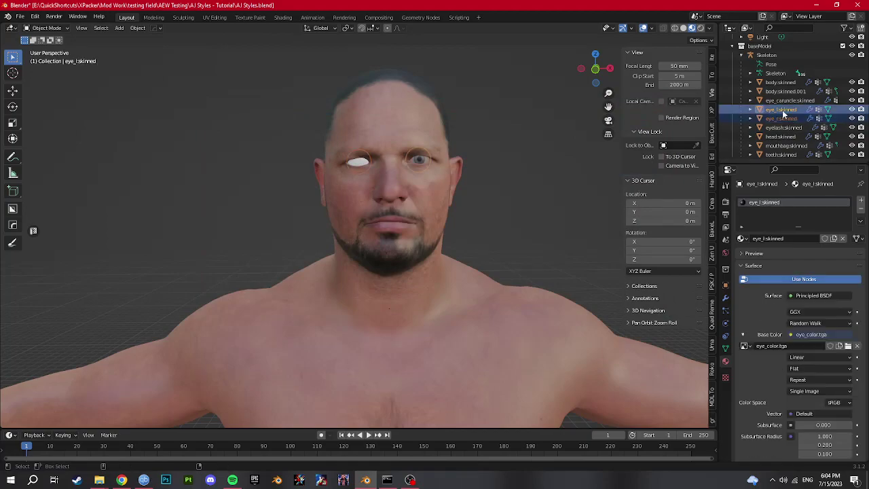
key(ctrl+l)
click(380, 232)
key(ctrl+s)
middle_drag(393, 237, 370, 227)
key(a)
scroll(420, 200, down, 3)
scroll(738, 78, up, 2)
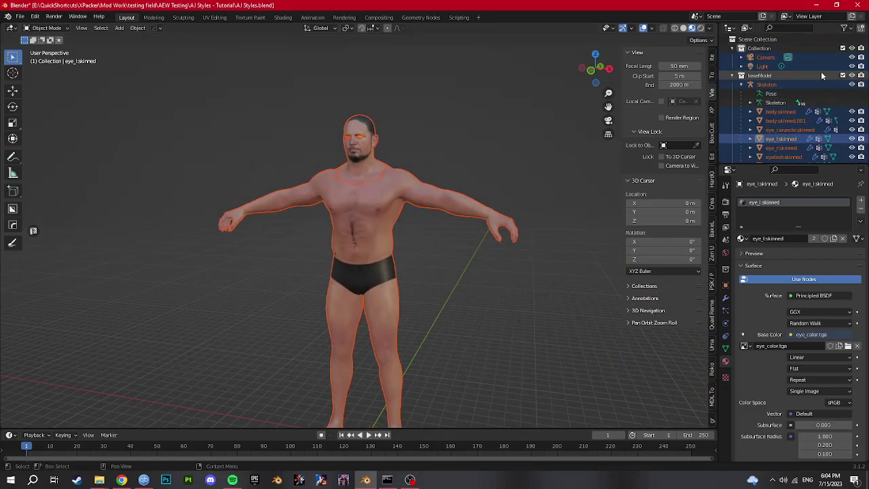
Exclude the old baseModel collection and import baseModel.mdl again via the WWE2K23 MDL importer.
click(842, 76)
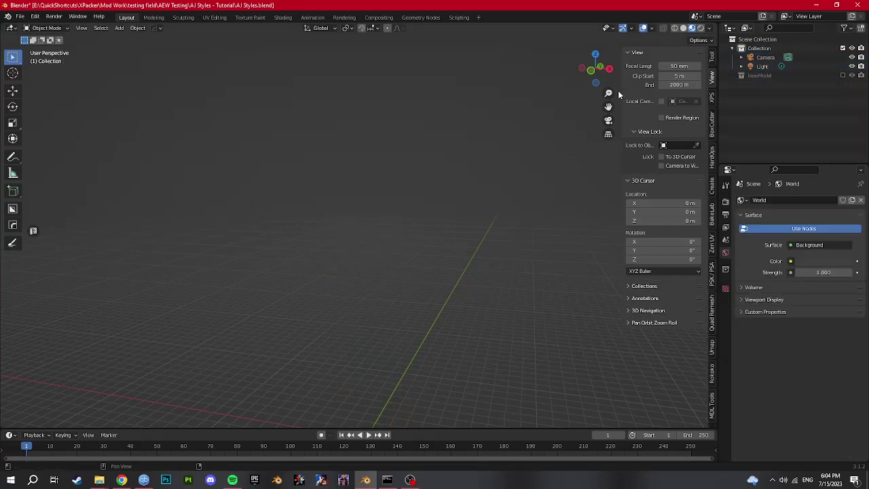
click(20, 16)
mouse_move(31, 138)
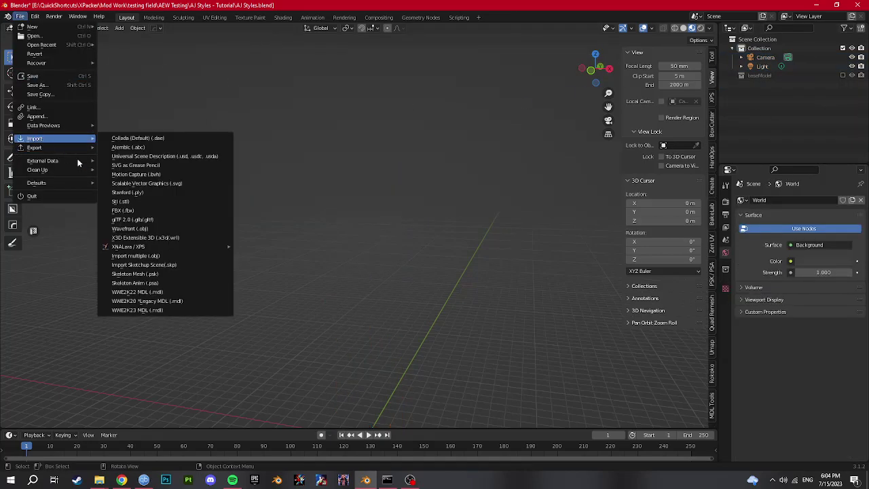
click(120, 310)
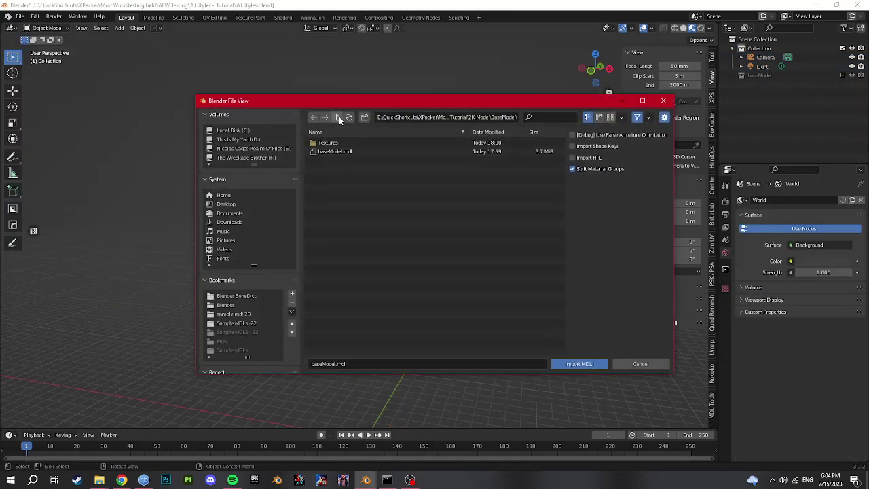
double_click(338, 152)
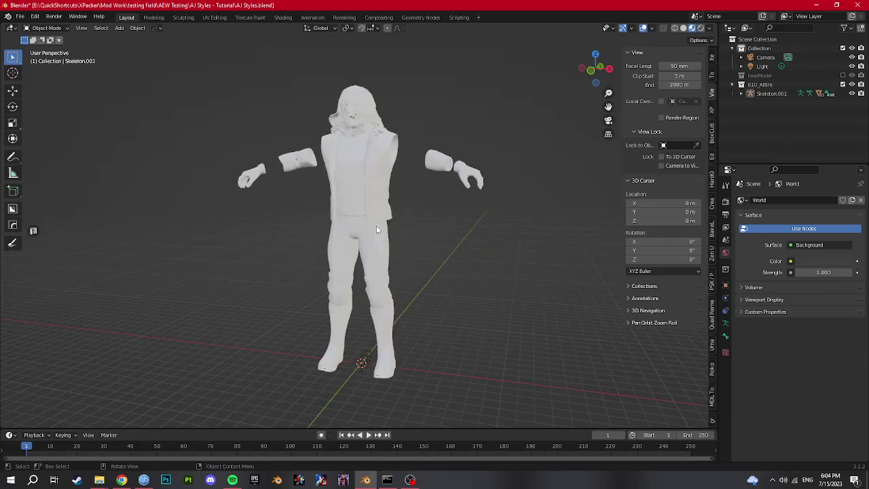
Expand Skeleton.001 in the outliner and select the whole range of lambert1 meshes.
scroll(376, 229, up, 2)
scroll(366, 203, up, 6)
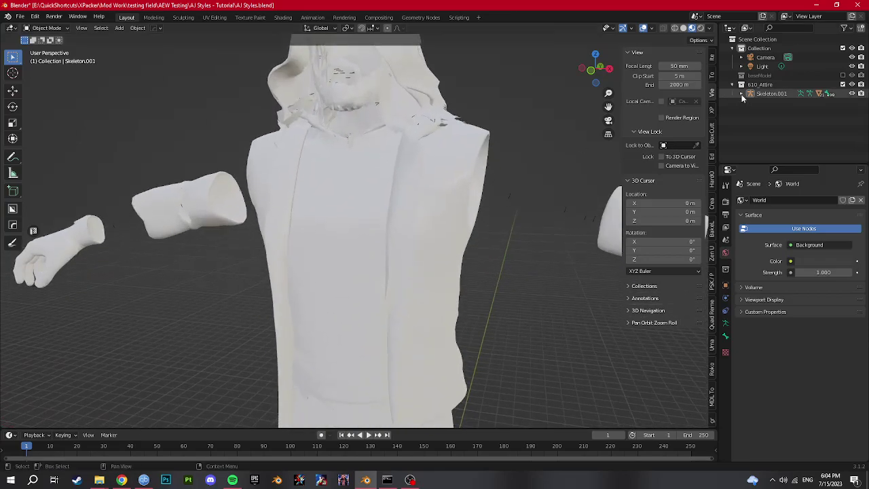
click(742, 94)
scroll(761, 127, down, 3)
click(789, 100)
shift+click(785, 64)
scroll(472, 254, down, 5)
middle_drag(454, 278, 322, 200)
Isolate the jacket hood piece, then the collar piece, in Local View, then select the tops mesh.
scroll(328, 210, up, 2)
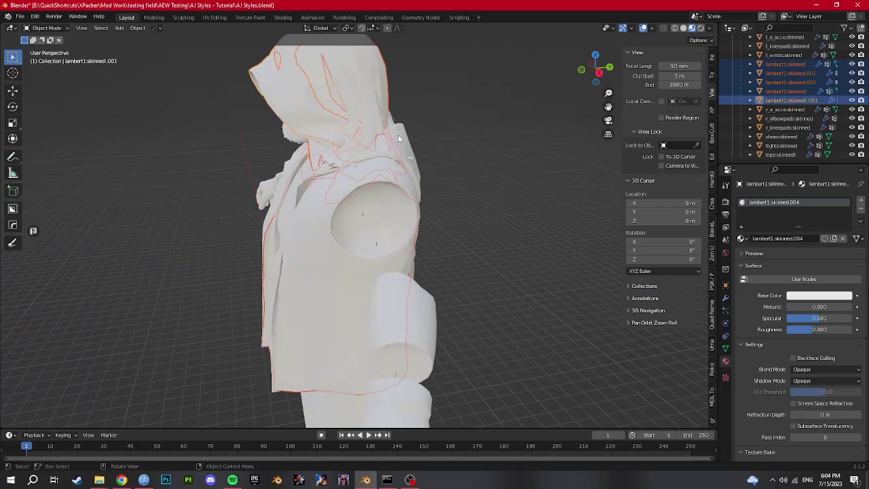
click(296, 106)
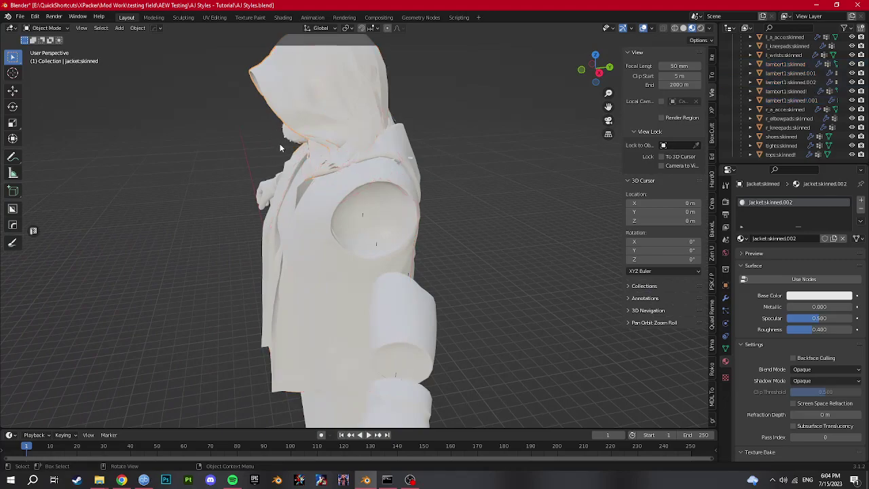
key(KP_Divide)
key(KP_Divide)
click(391, 139)
key(KP_Divide)
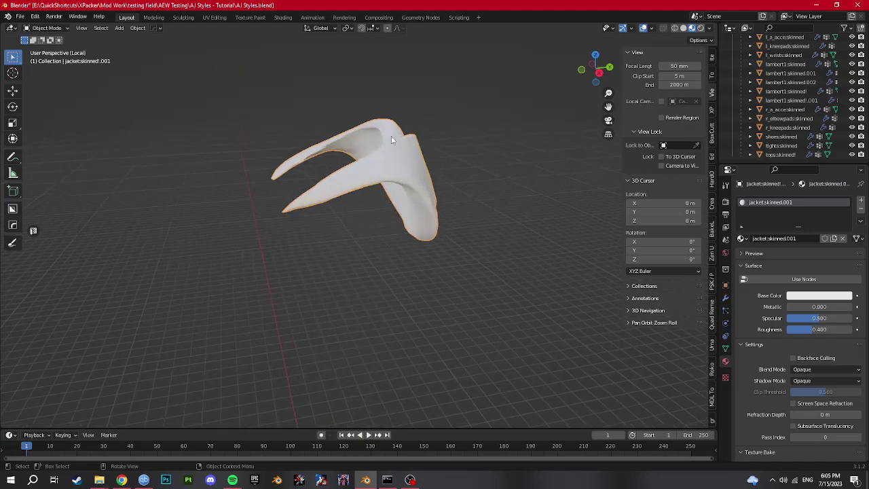
key(KP_Divide)
middle_drag(391, 139, 391, 309)
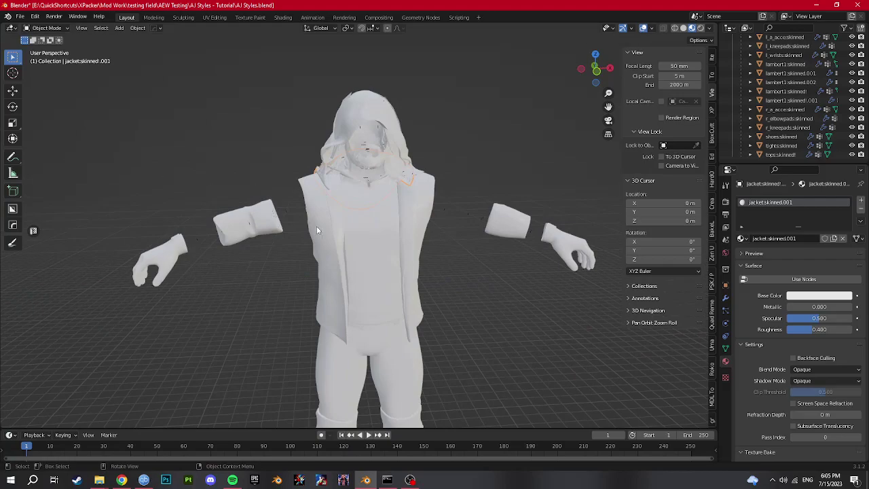
click(771, 155)
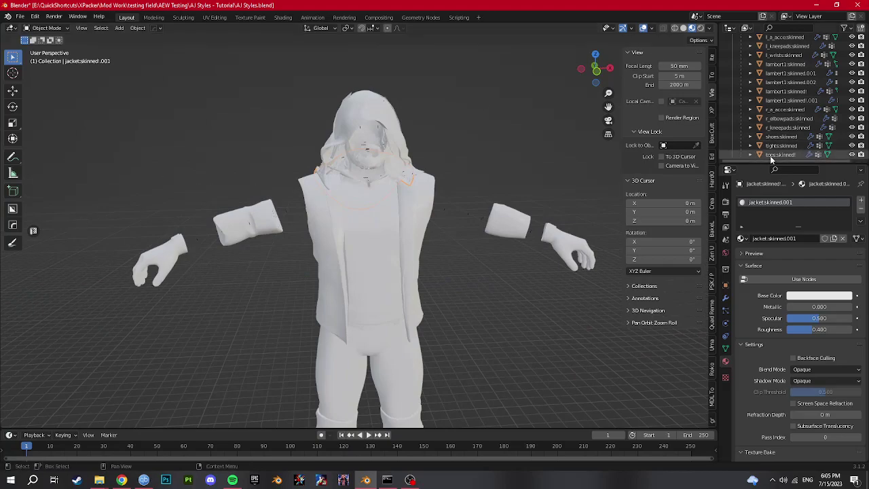
Give the tops material nodes with an image-texture base colour using tops_color.tga.
click(799, 279)
click(790, 334)
click(753, 210)
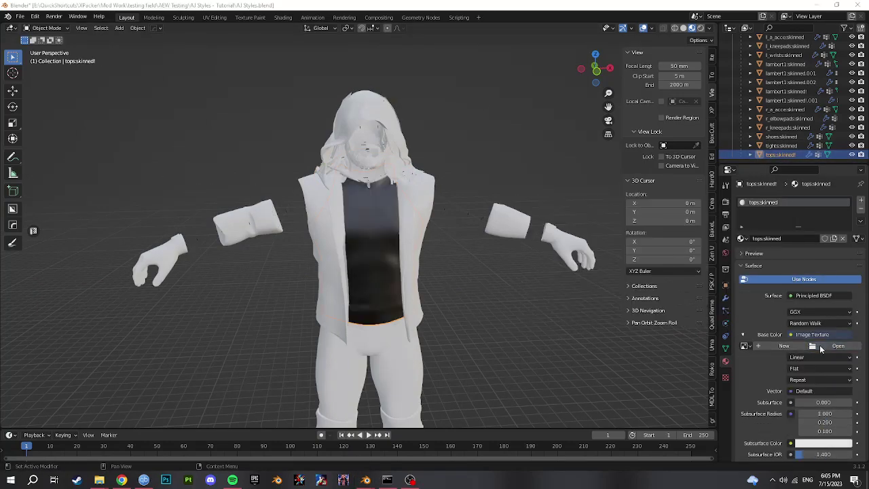
click(837, 345)
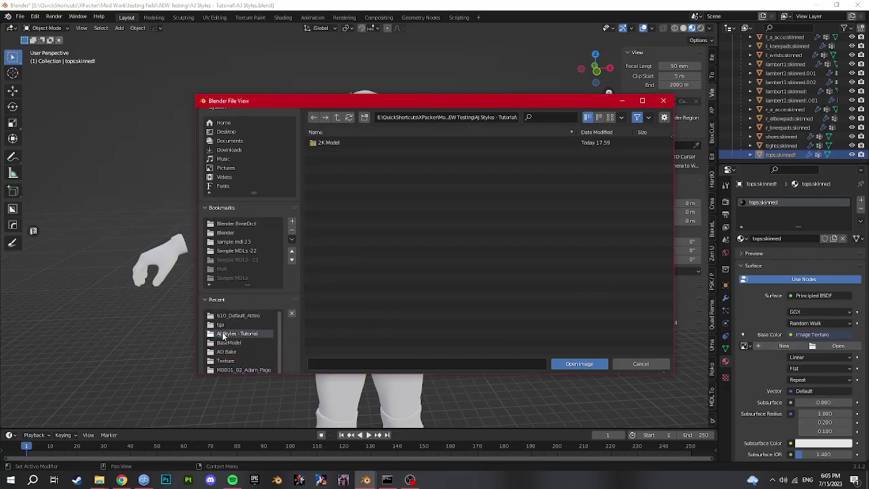
click(227, 316)
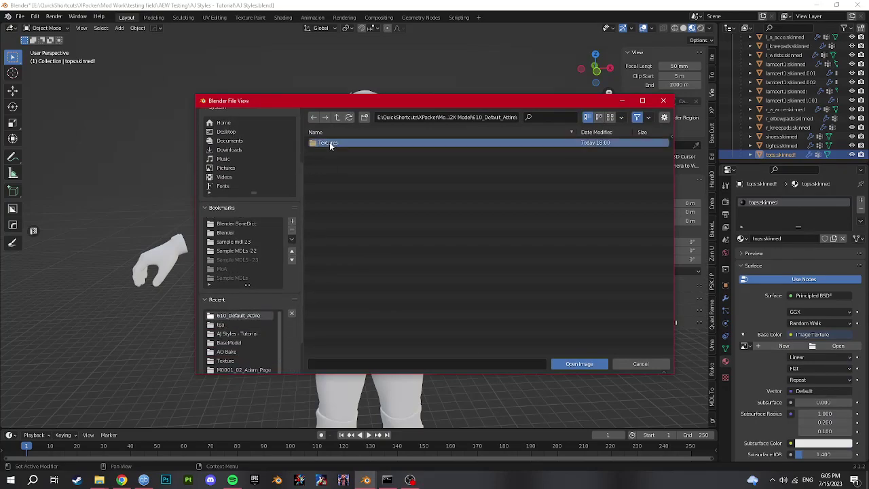
double_click(329, 143)
double_click(329, 143)
scroll(339, 272, down, 5)
click(340, 323)
double_click(340, 323)
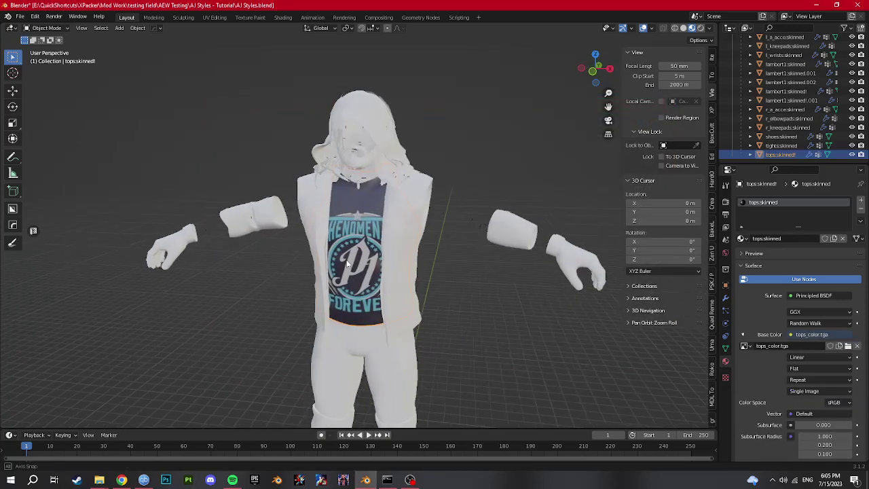
Set the tights base colour to an image texture loaded from tights_color.tga.
click(780, 145)
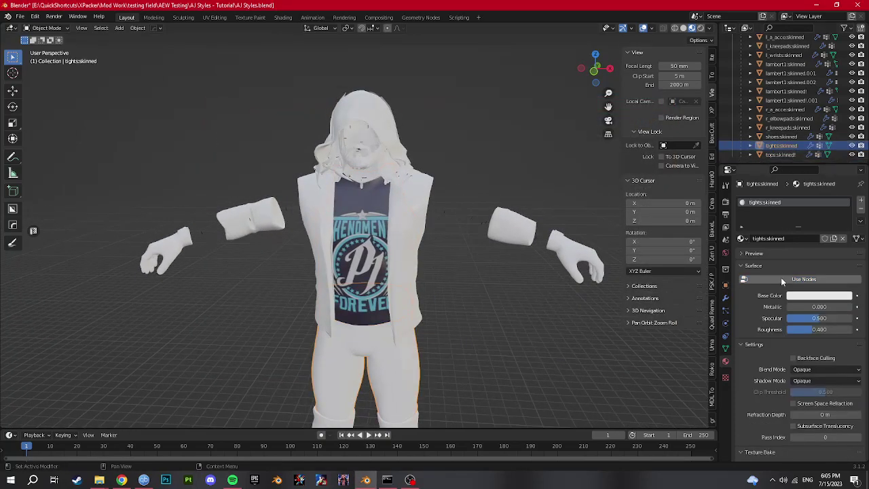
click(790, 334)
click(672, 274)
click(838, 345)
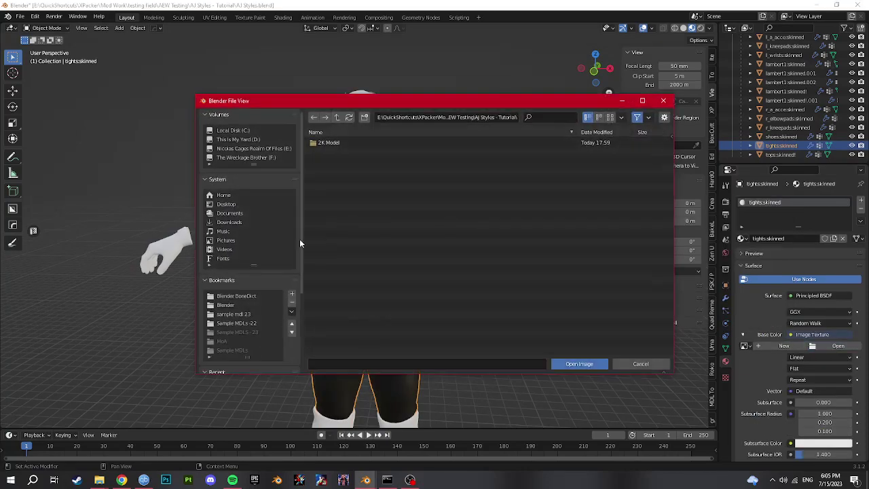
scroll(250, 270, down, 2)
scroll(250, 272, down, 1)
click(247, 278)
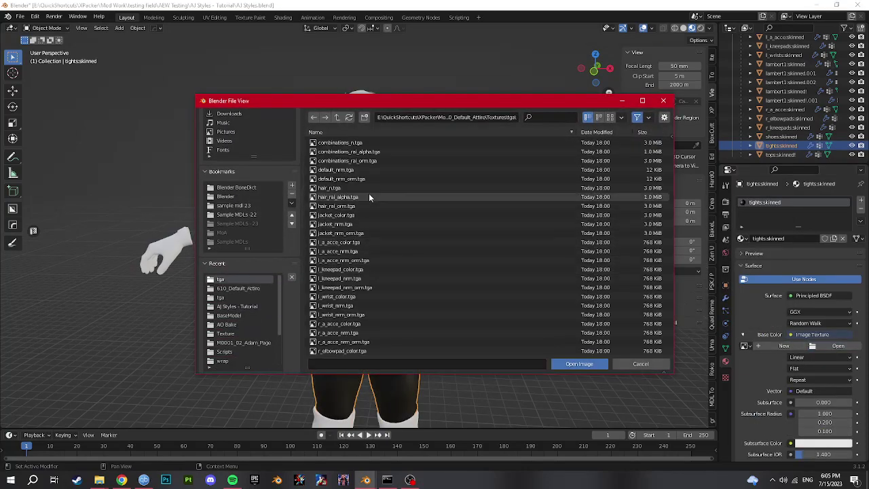
scroll(343, 271, down, 5)
click(345, 296)
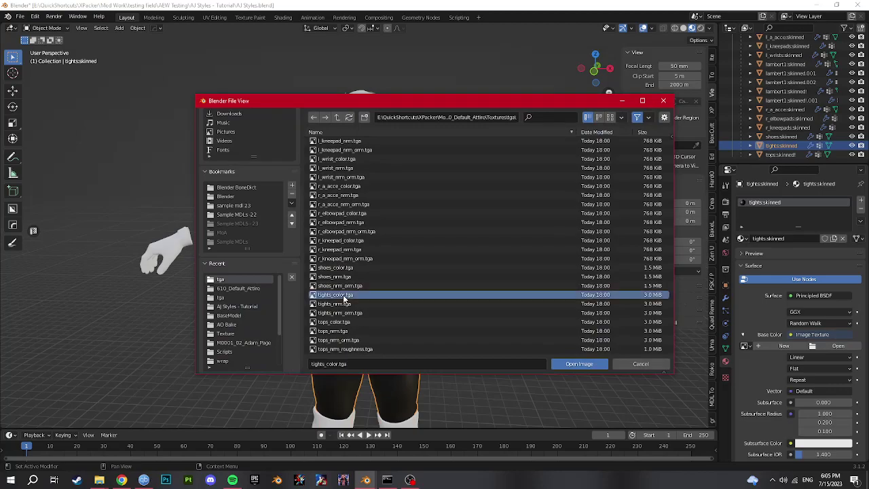
double_click(344, 296)
Texture the shoes material with shoes_color.tga and save the blend file.
middle_drag(412, 269, 384, 250)
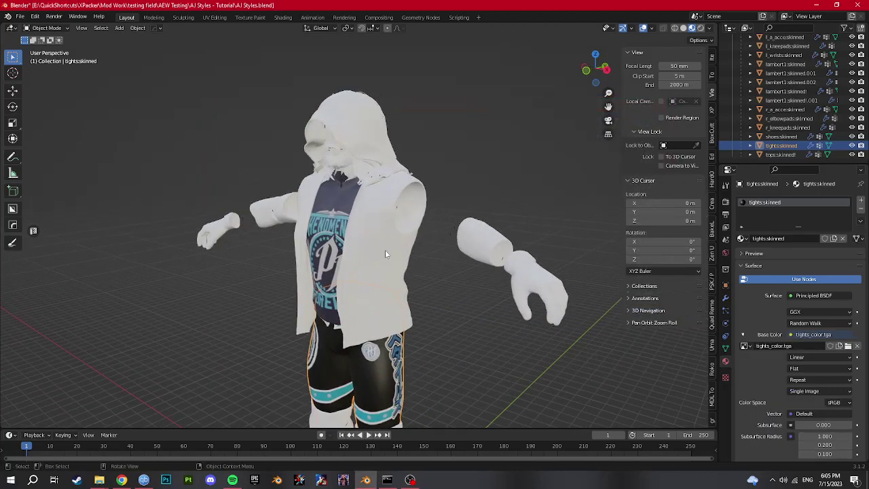
click(779, 137)
click(780, 278)
click(792, 335)
click(787, 335)
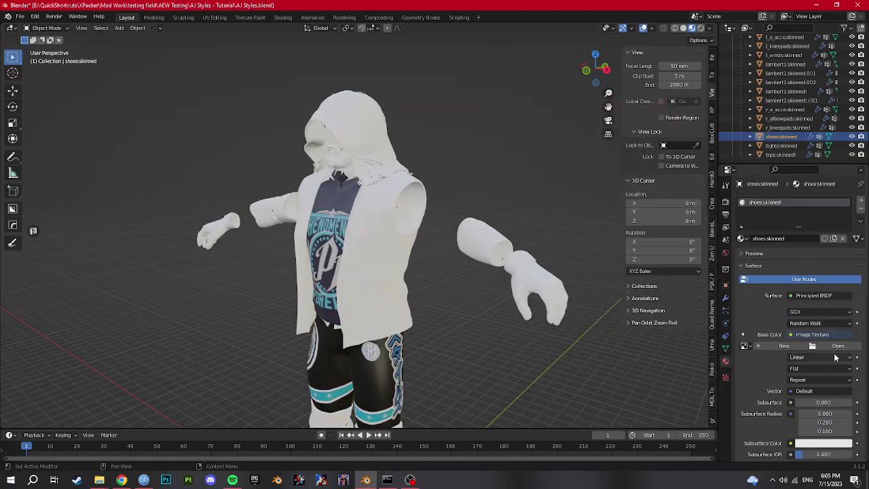
click(837, 345)
scroll(271, 270, down, 3)
click(220, 315)
scroll(416, 261, down, 3)
double_click(375, 268)
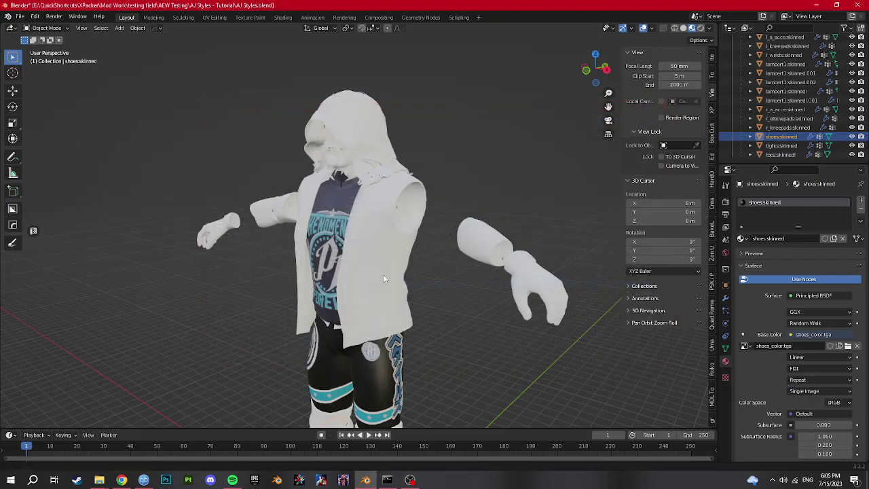
shift+middle_drag(426, 144, 431, 186)
key(ctrl+s)
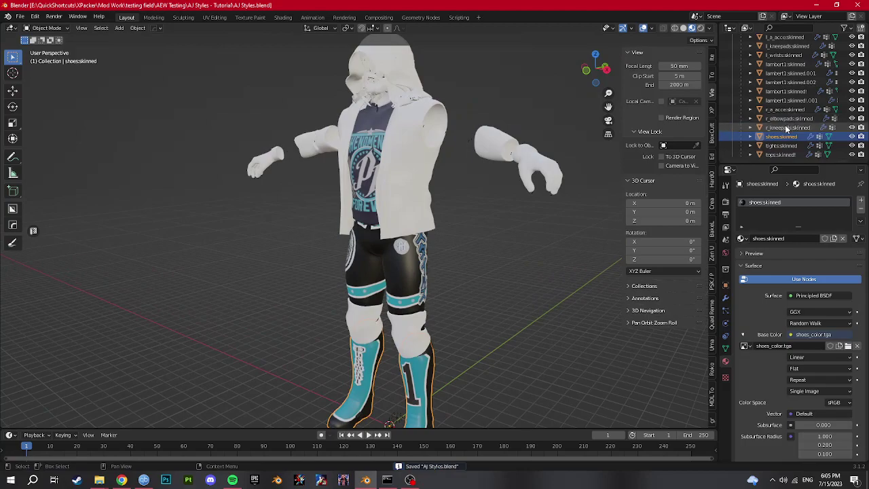
Texture the right kneepad material with r_kneepad_color.tga.
click(786, 127)
click(785, 276)
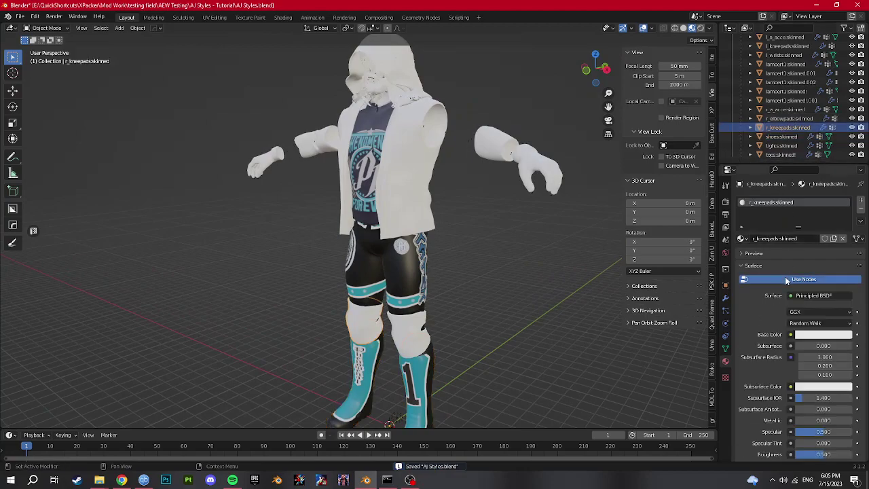
click(790, 334)
click(798, 346)
click(827, 348)
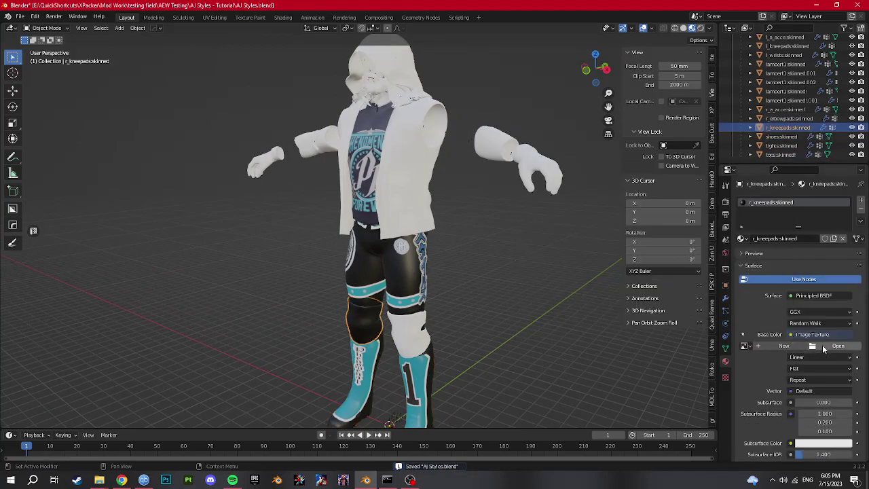
scroll(253, 339, down, 2)
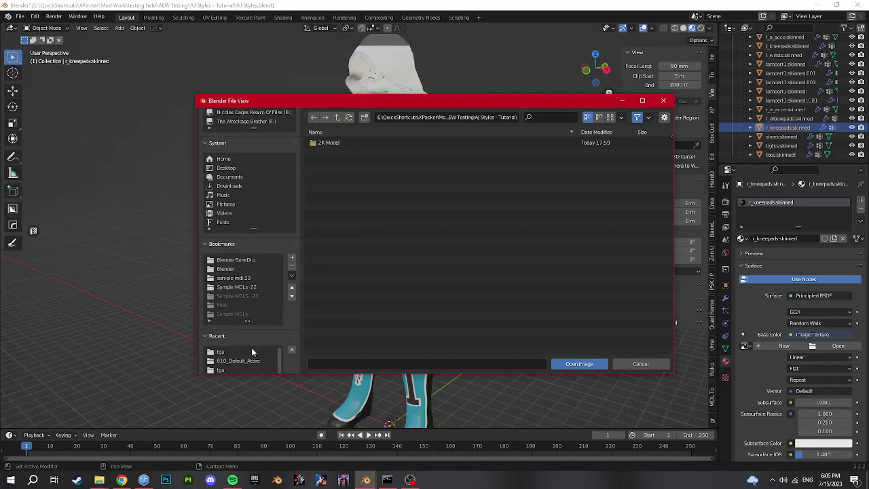
click(251, 352)
click(351, 252)
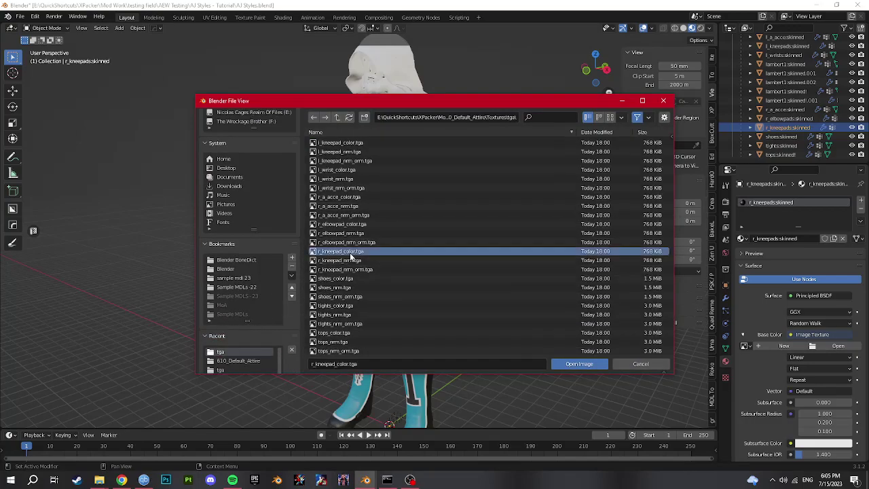
double_click(350, 254)
Enable nodes on the right elbowpad material and set its base colour to an image texture.
click(789, 118)
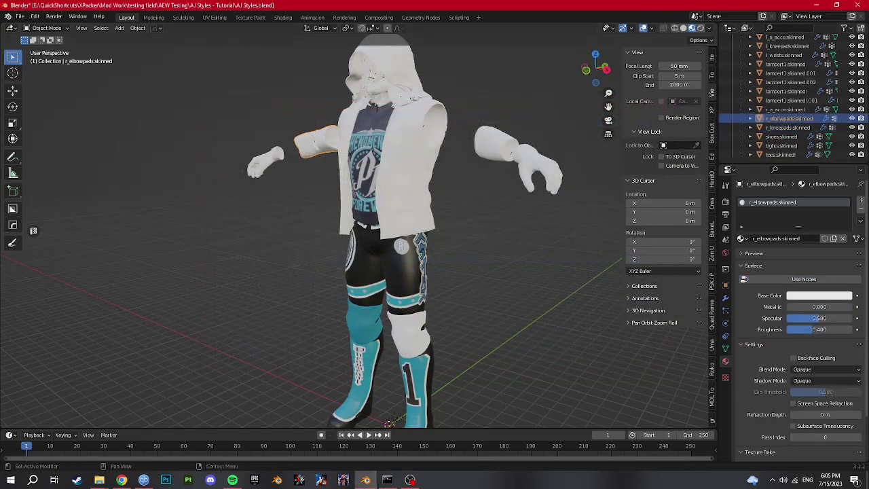
click(804, 279)
click(790, 334)
click(602, 267)
click(836, 345)
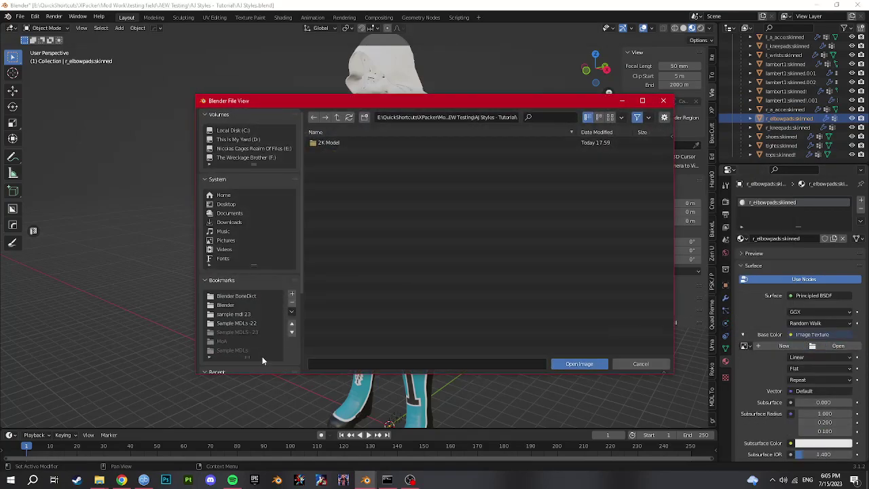
scroll(255, 338, down, 2)
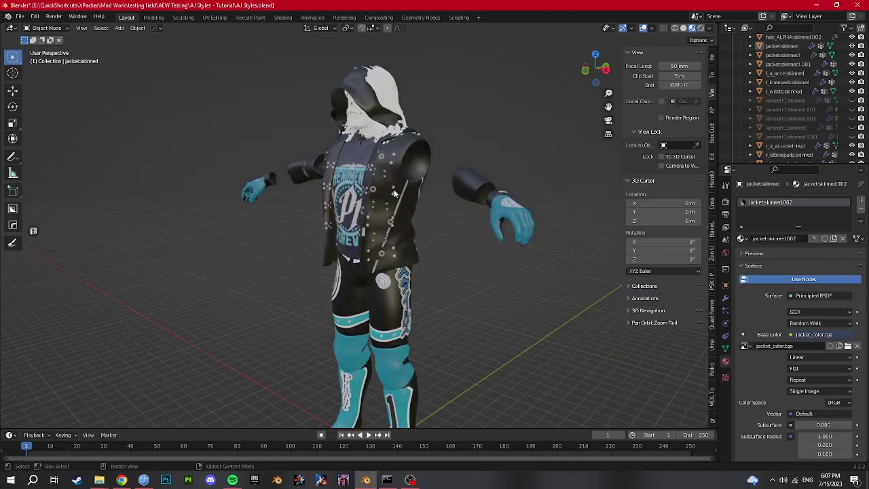
middle_drag(396, 194, 463, 178)
Select the jacket's raised-hood object, check its mesh data, and delete it.
middle_drag(455, 266, 416, 260)
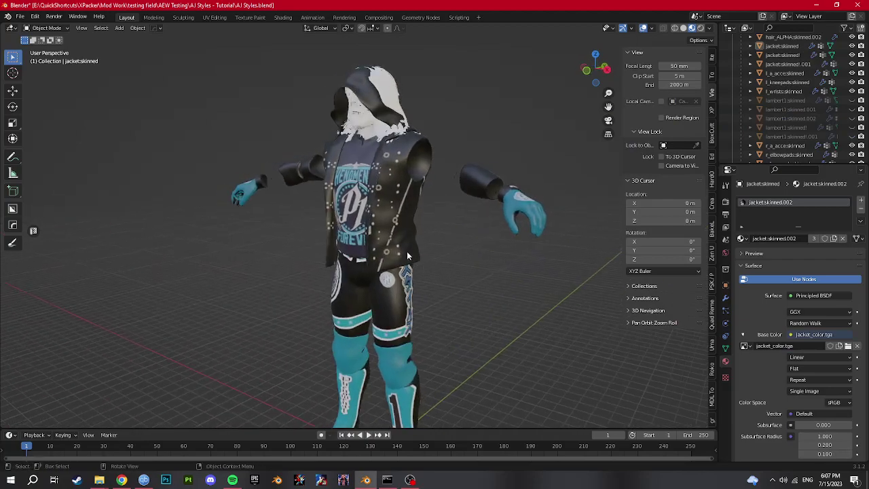
click(390, 91)
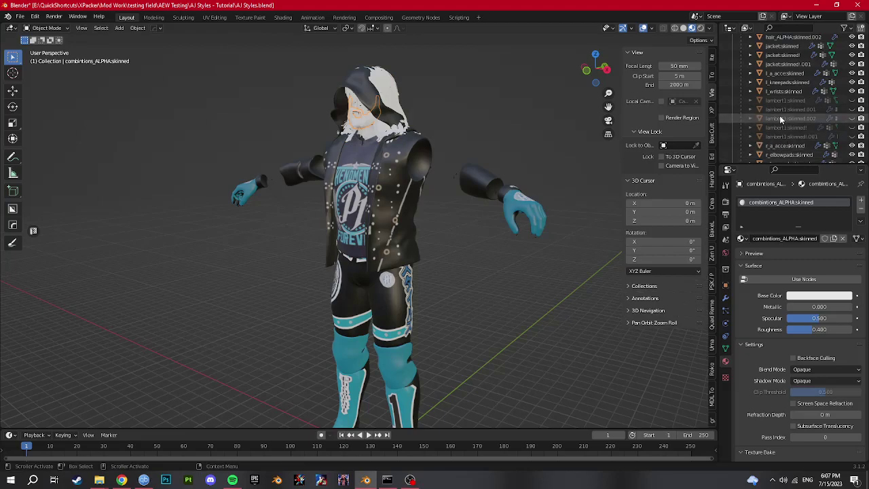
click(358, 224)
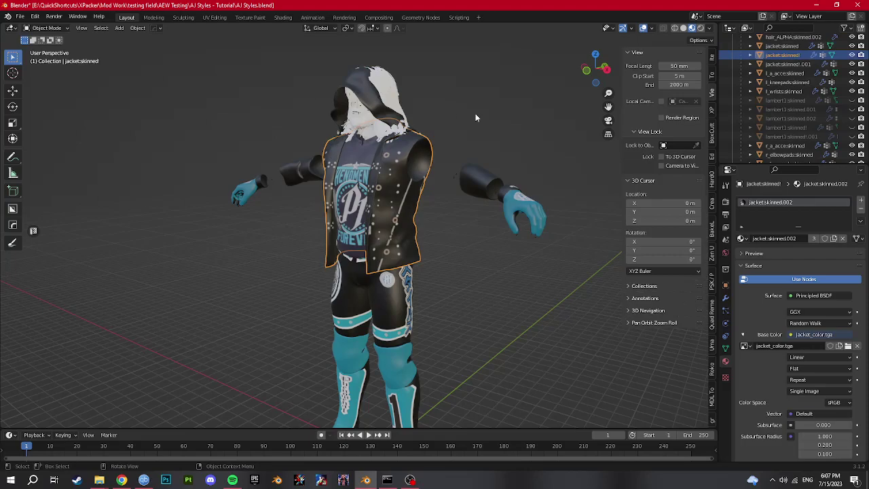
click(369, 109)
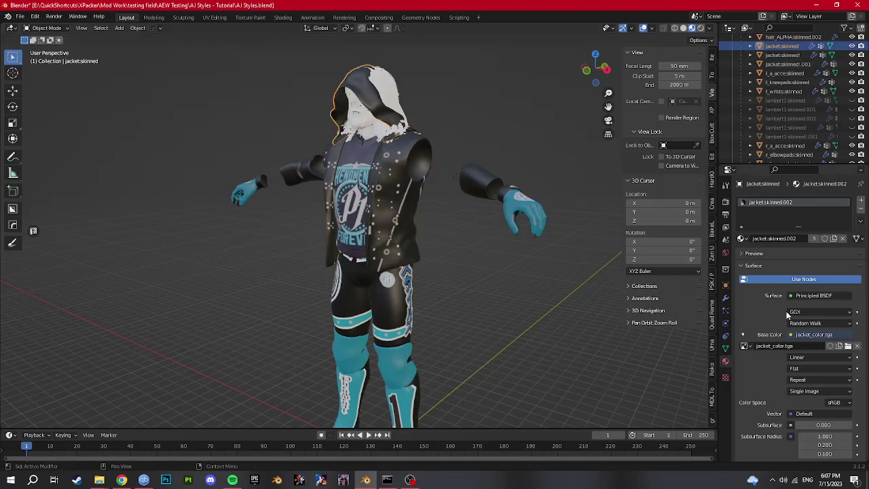
click(729, 349)
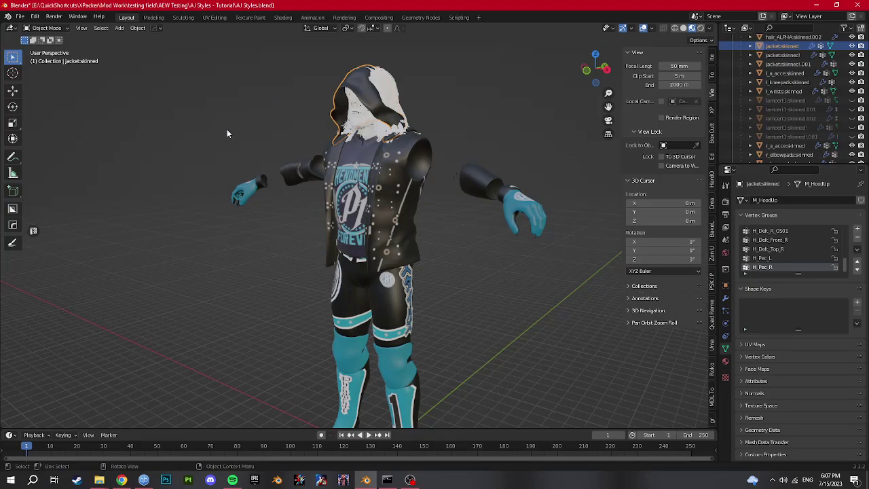
middle_drag(423, 253, 482, 241)
scroll(415, 250, up, 3)
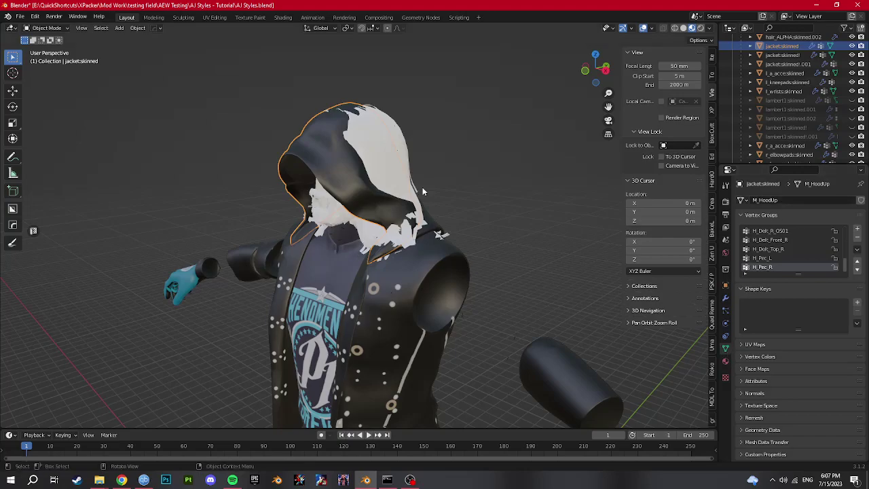
key(Delete)
Unhide the hidden lambert1 meshes and select them together.
click(785, 93)
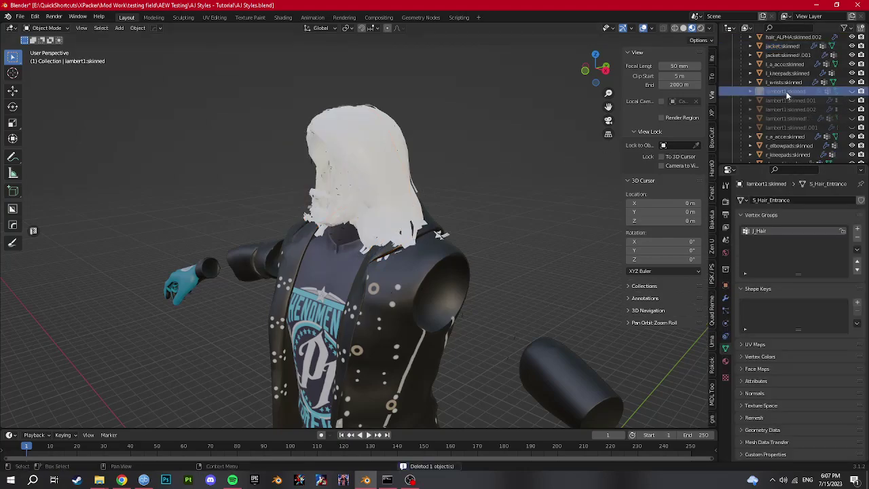
click(784, 100)
drag(851, 93, 852, 128)
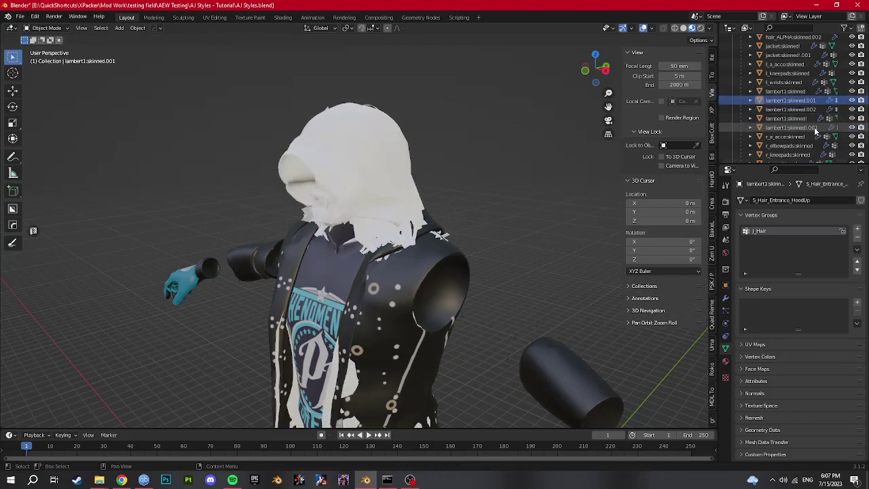
click(804, 128)
shift+click(787, 90)
Inspect the lambert1 meshes alone in Local View, then return and select lambert1:skinned.001.
key(KP_Divide)
mouse_move(421, 212)
middle_down()
mouse_move(254, 207)
mouse_move(573, 215)
mouse_move(450, 233)
mouse_move(347, 215)
mouse_move(438, 216)
middle_up()
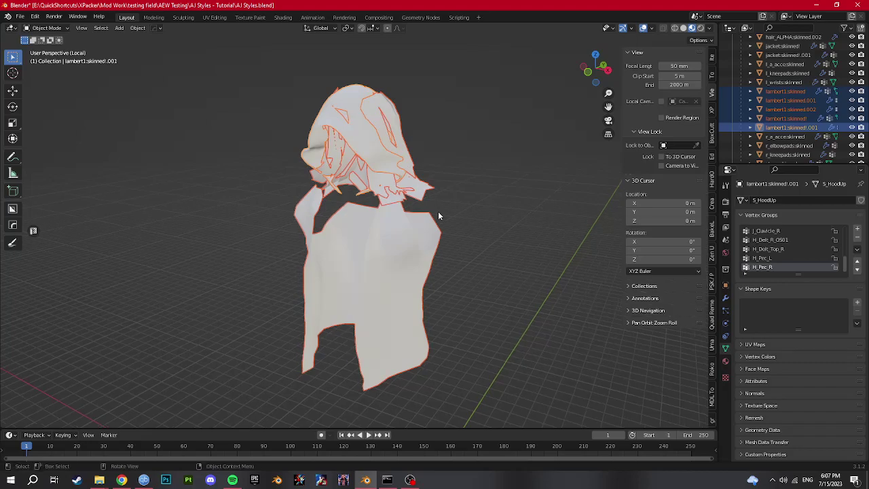
key(KP_Divide)
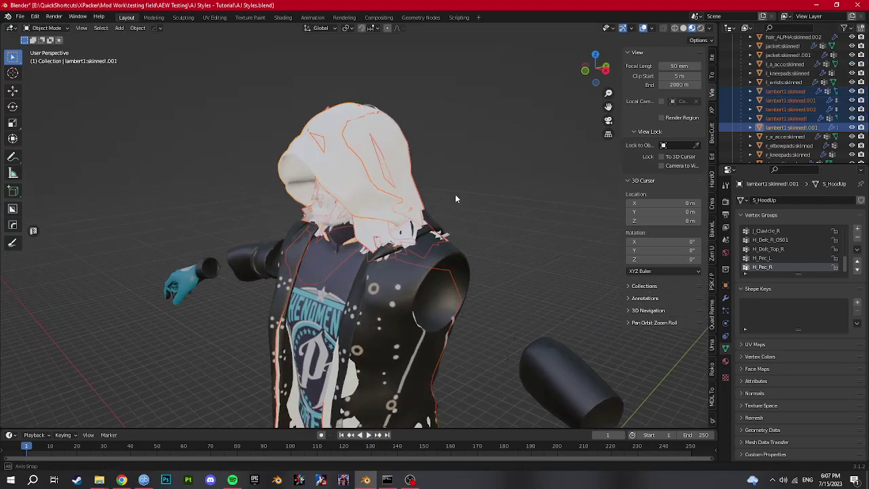
middle_drag(455, 194, 108, 228)
middle_drag(391, 144, 258, 148)
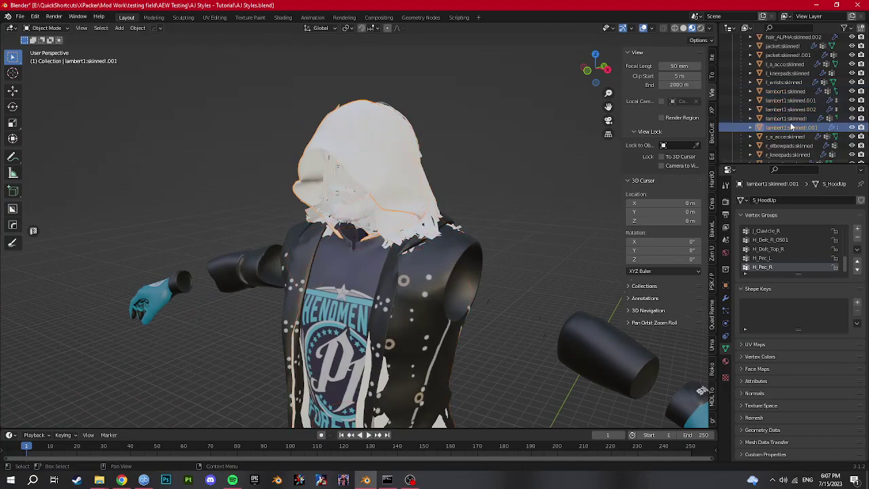
key(Up)
key(Up)
click(791, 99)
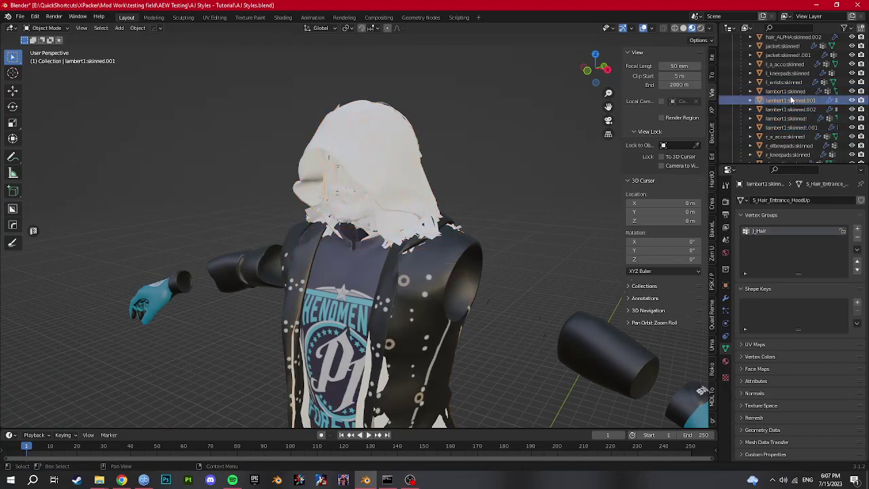
key(Down)
key(Up)
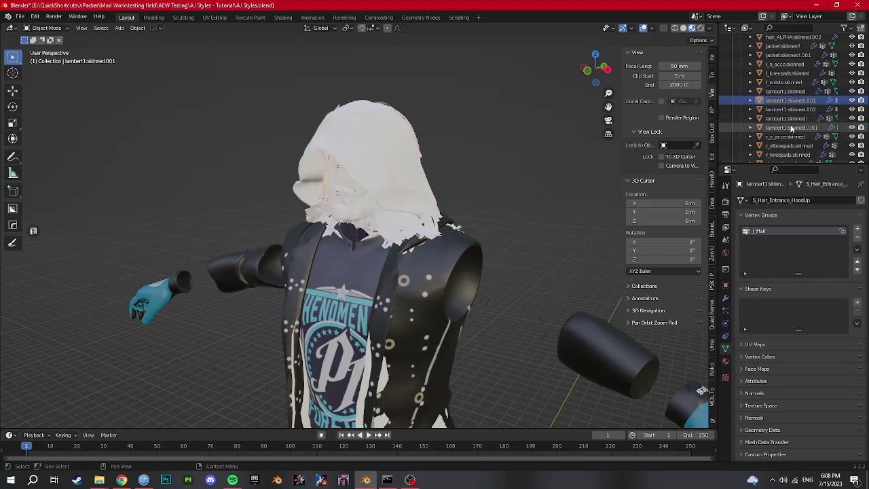
Delete the white hood-up mesh lambert1:skinned!.001.
scroll(791, 122, up, 2)
click(791, 94)
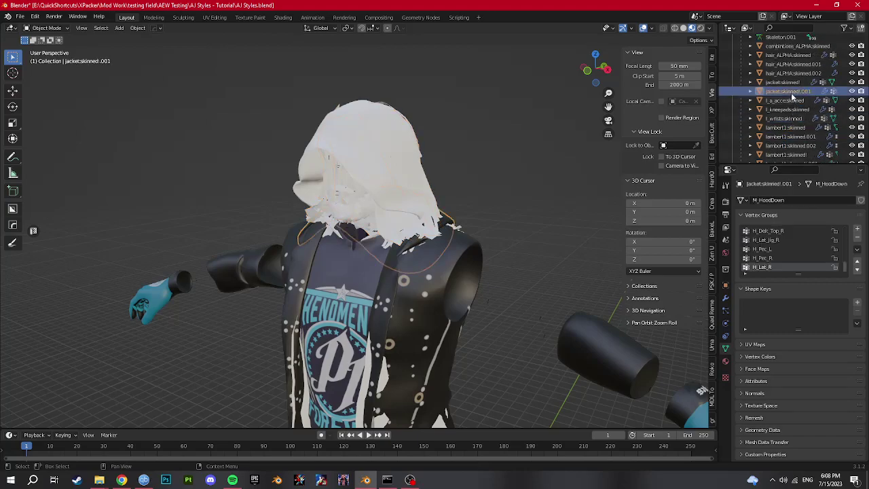
click(786, 85)
click(788, 93)
scroll(790, 97, down, 1)
click(791, 146)
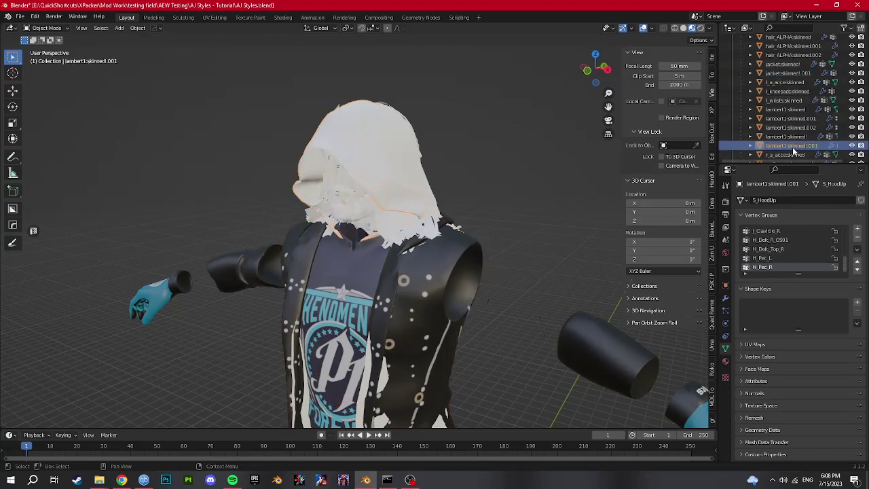
middle_drag(487, 188, 464, 190)
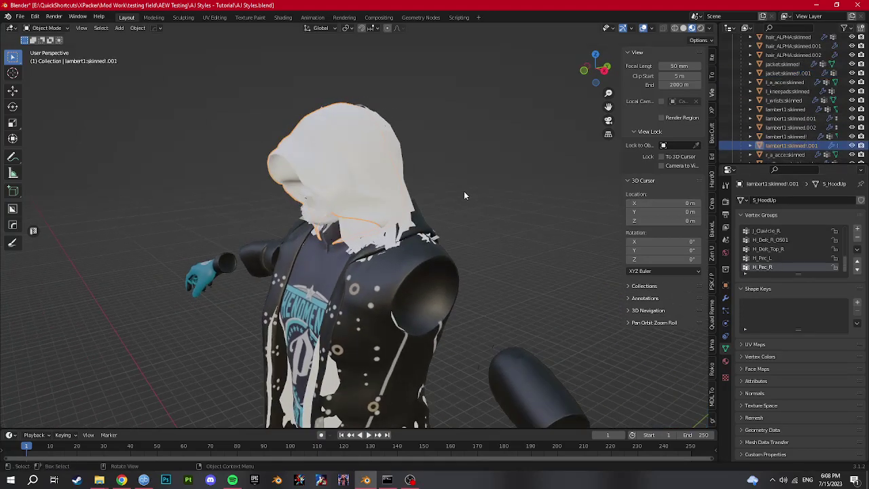
key(Delete)
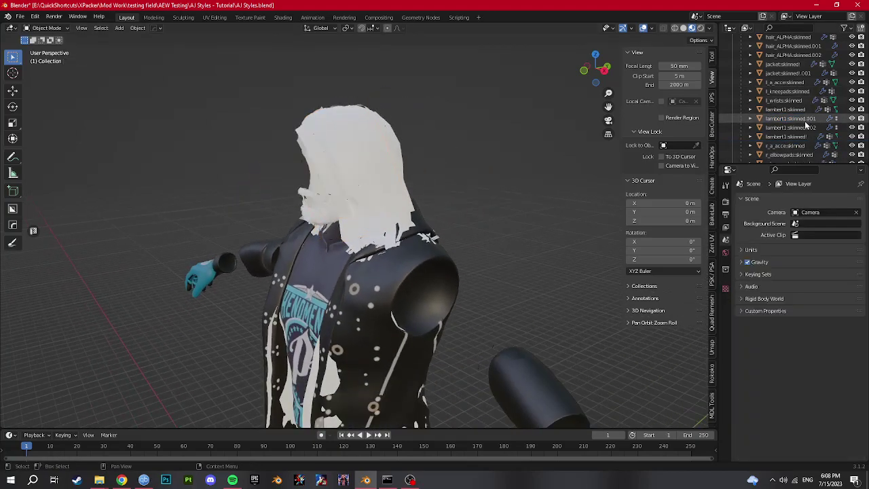
Select the remaining lambert1 hair and jacket meshes in turn to identify them.
click(795, 136)
click(794, 126)
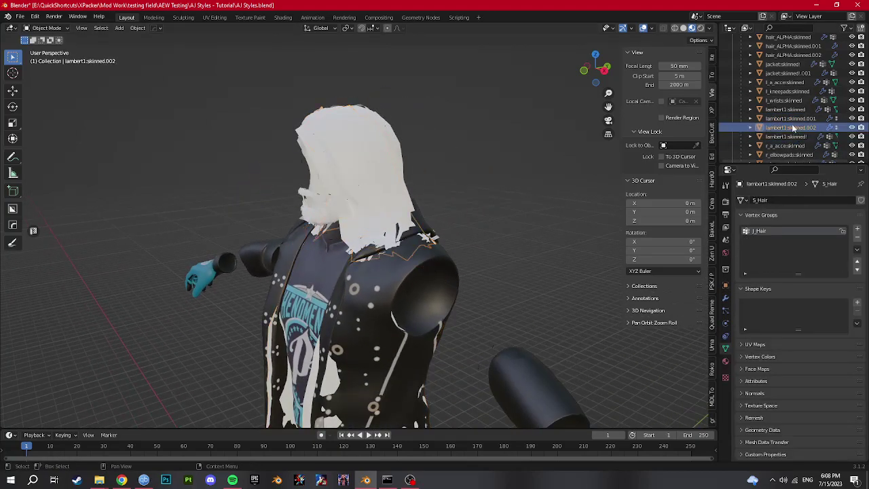
click(793, 122)
middle_drag(319, 196, 302, 192)
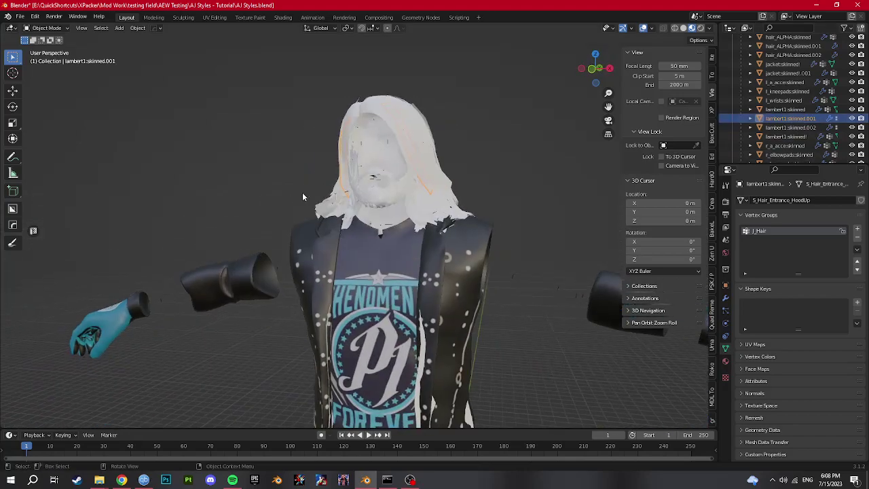
click(786, 109)
middle_drag(574, 215, 522, 216)
click(786, 136)
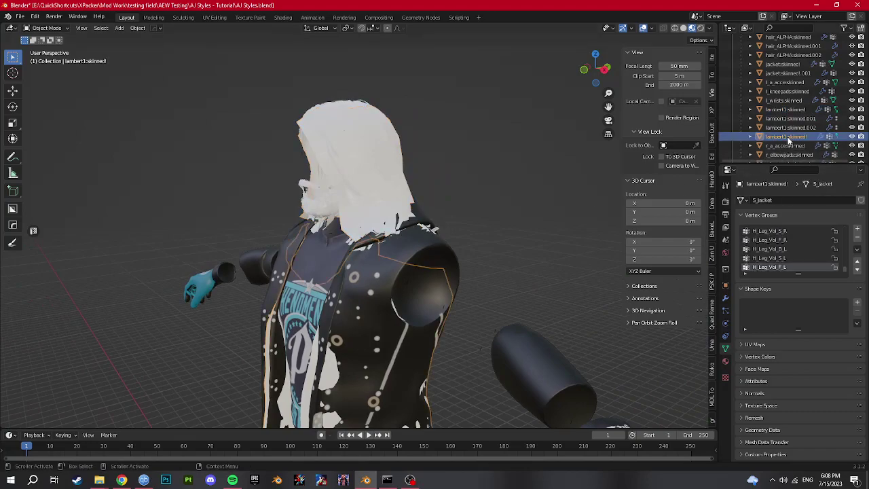
click(782, 64)
middle_drag(403, 292, 388, 285)
Try joining the hood-down mesh into the jacket, then undo it and deselect everything.
key(KP_Divide)
key(KP_Divide)
shift+click(770, 74)
key(ctrl+j)
middle_drag(334, 280, 531, 238)
key(ctrl+z)
click(462, 260)
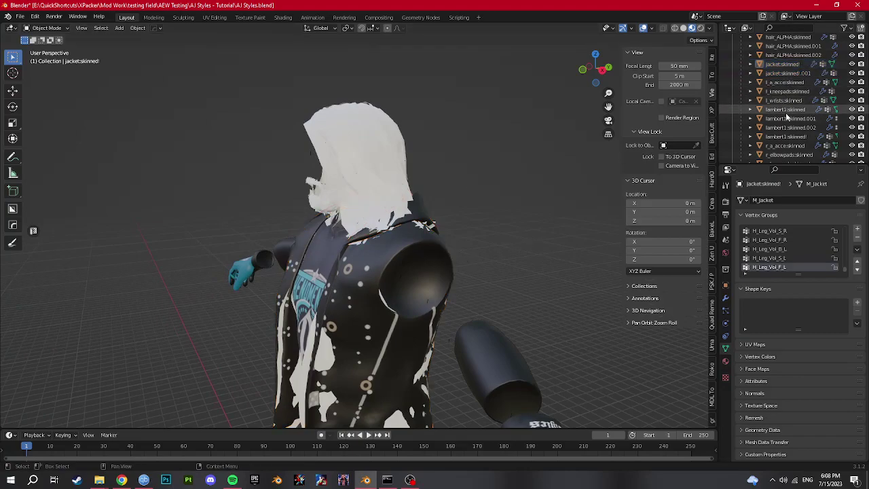
scroll(787, 116, up, 2)
Delete the spare meshes hair_ALPHA:skinned and hair_ALPHA:skinned.001.
click(788, 91)
middle_drag(543, 210, 482, 221)
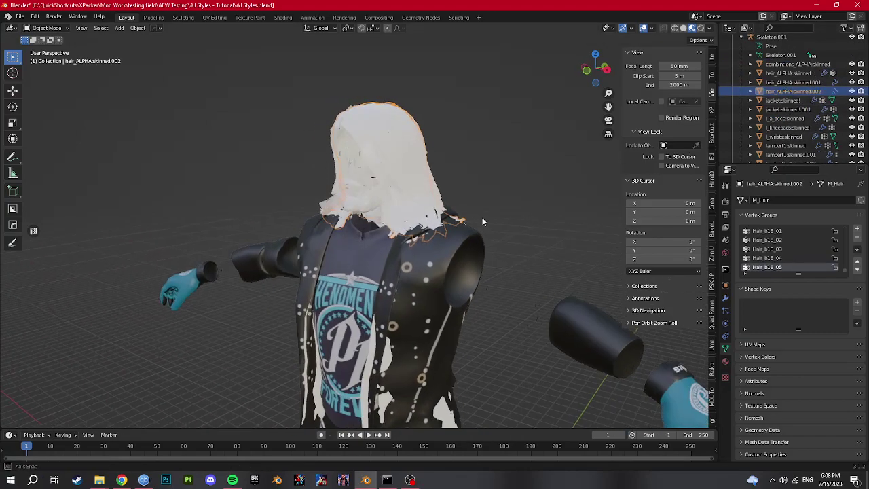
click(797, 83)
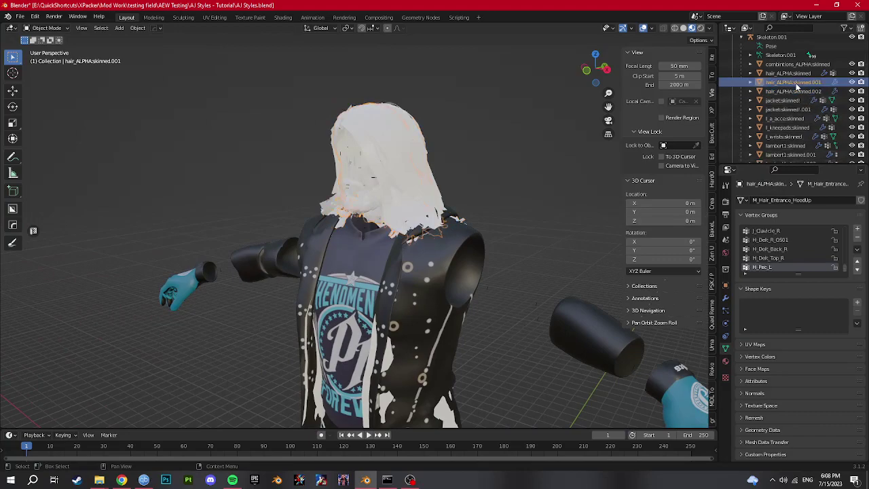
click(790, 73)
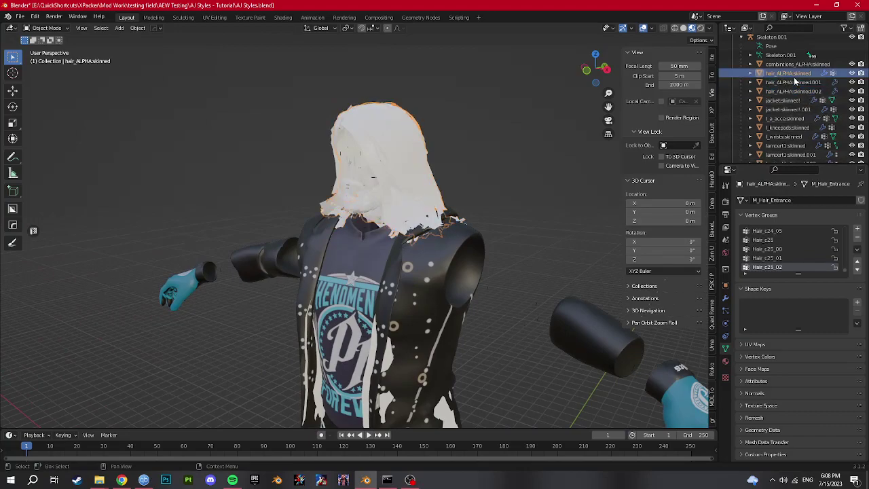
click(795, 83)
click(797, 91)
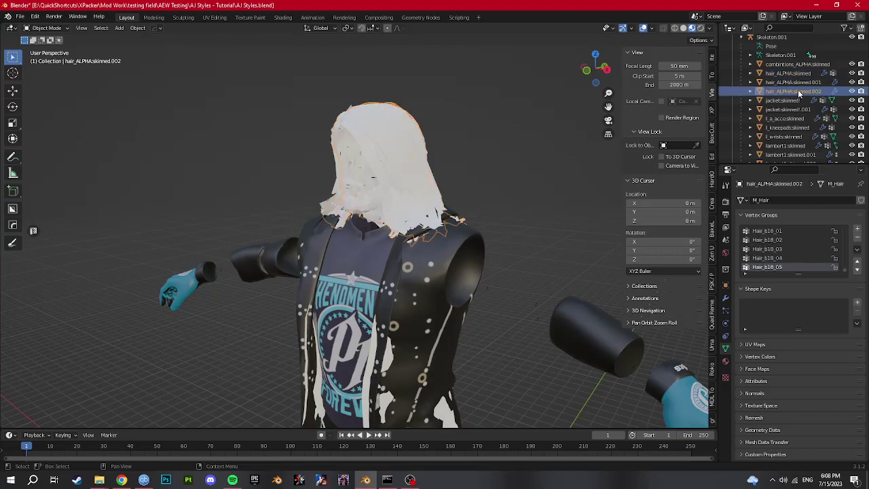
click(767, 83)
ctrl+click(787, 73)
key(x)
mouse_move(435, 204)
middle_down()
mouse_move(384, 207)
mouse_move(441, 204)
middle_up()
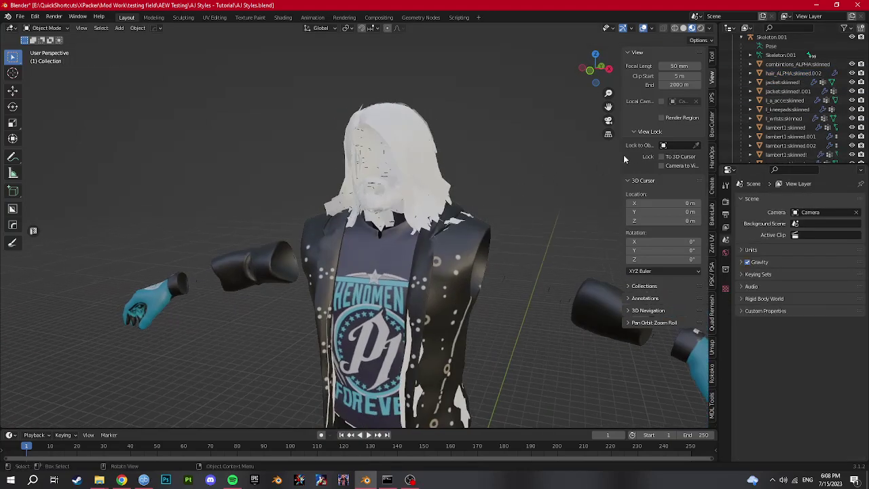
Delete the hood-up entrance hair lambert1:skinned.001, then check the remaining lambert1 meshes.
click(790, 65)
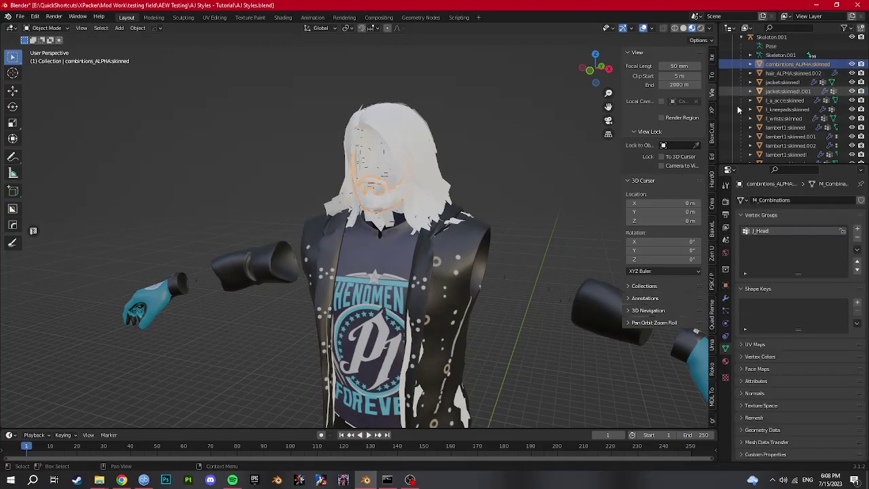
middle_drag(453, 226, 488, 223)
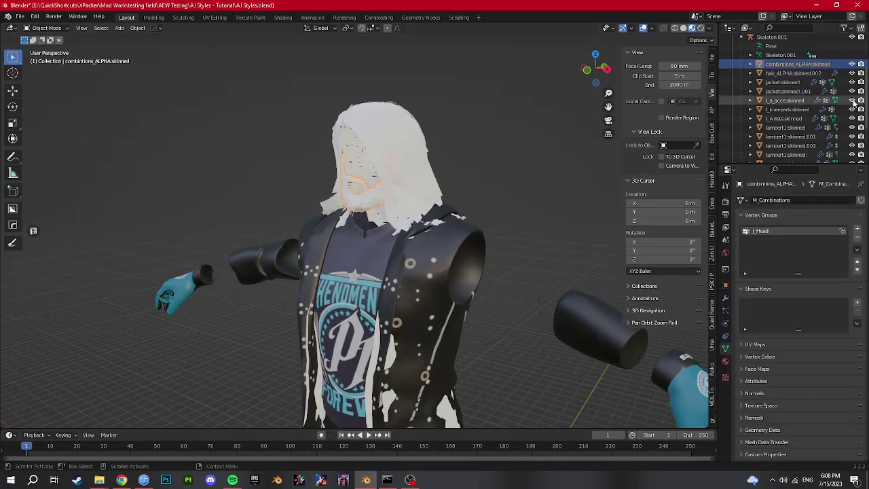
scroll(794, 119, down, 1)
click(790, 111)
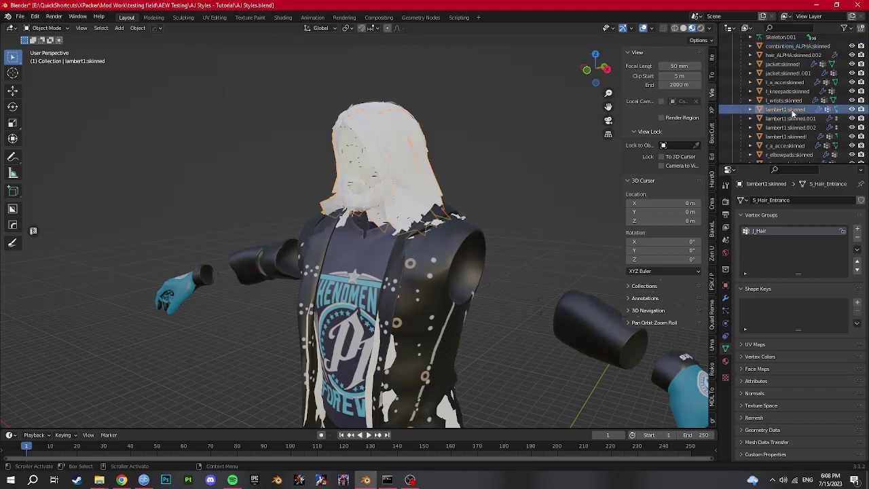
scroll(787, 122, down, 1)
click(787, 139)
click(787, 109)
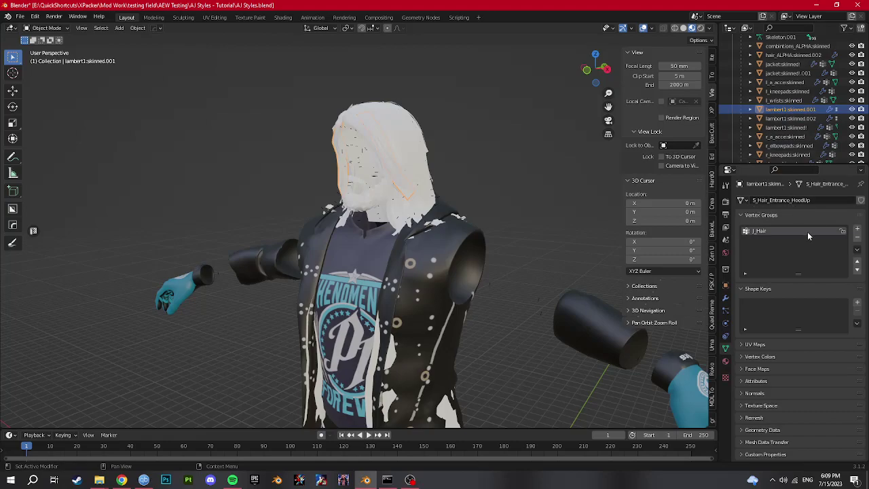
key(Delete)
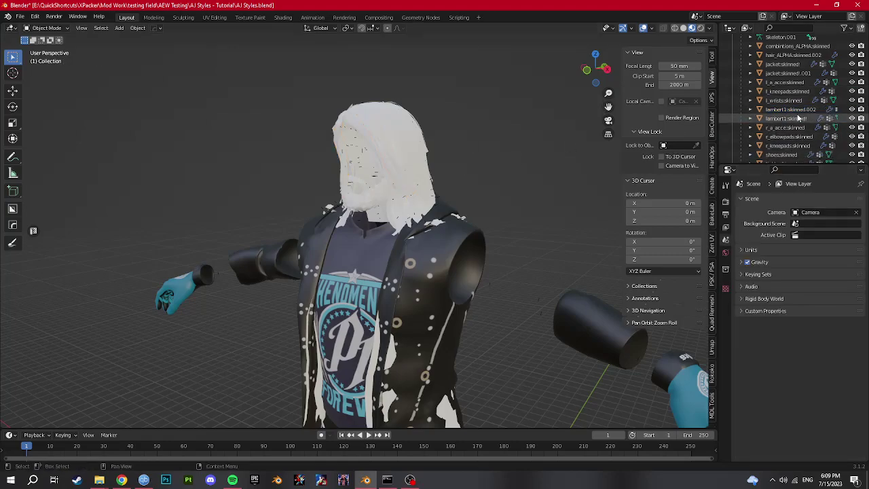
click(794, 109)
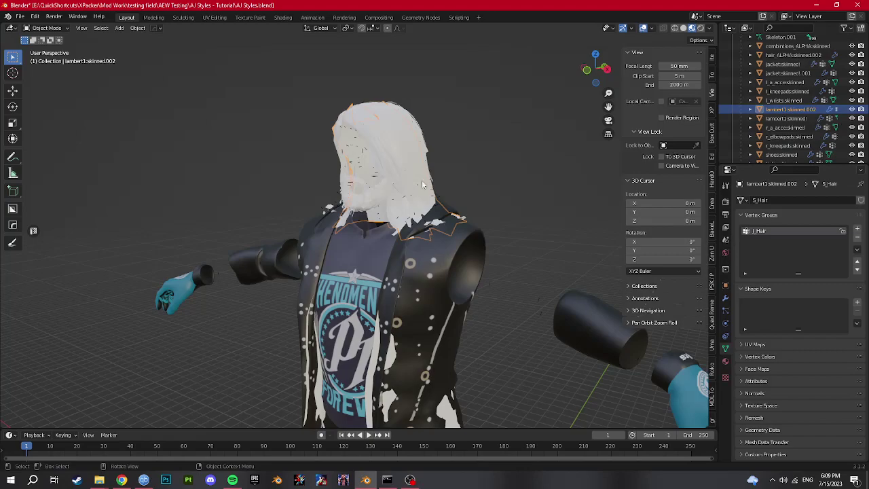
click(778, 118)
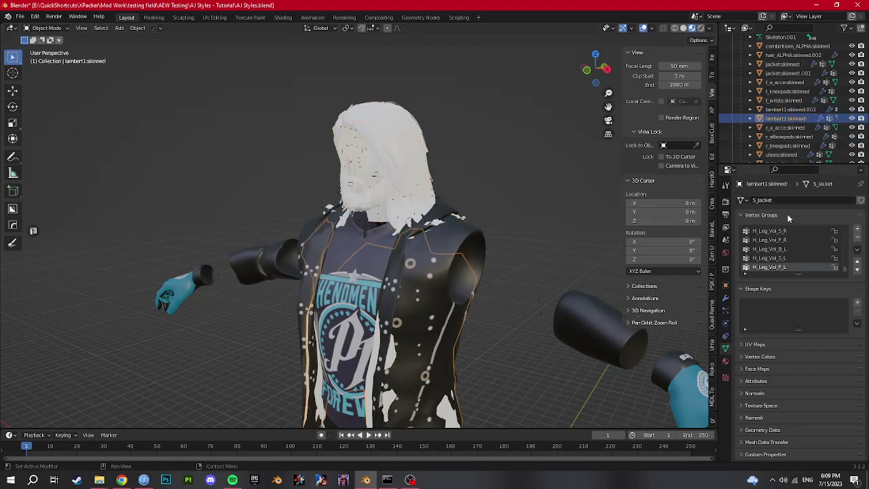
Rename the jacket mesh's material to jacket_lambert.
shift+middle_drag(438, 424, 436, 305)
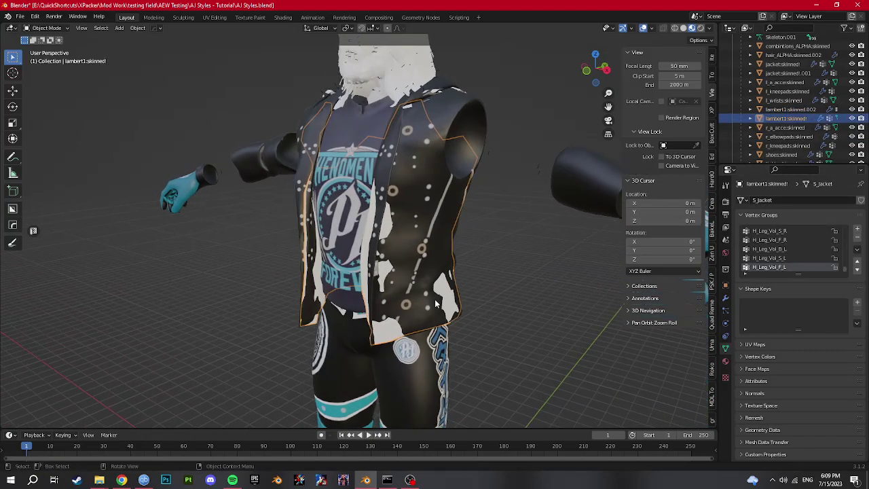
click(725, 362)
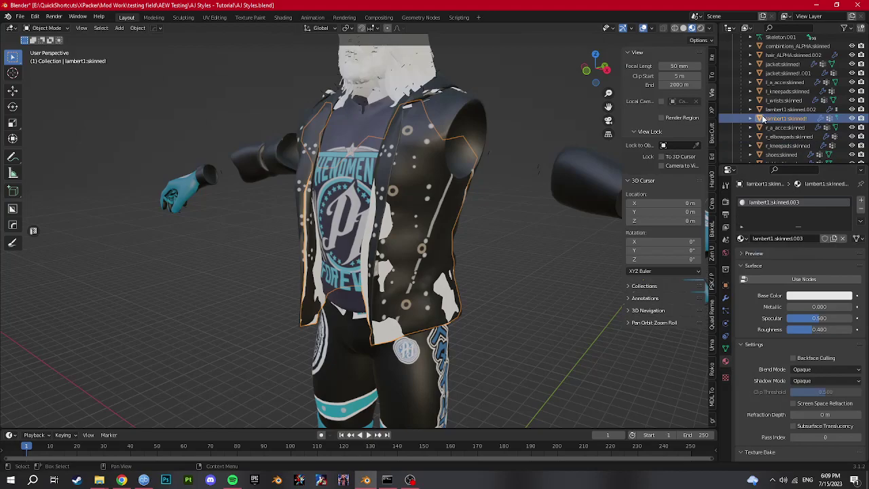
middle_drag(270, 229, 416, 157)
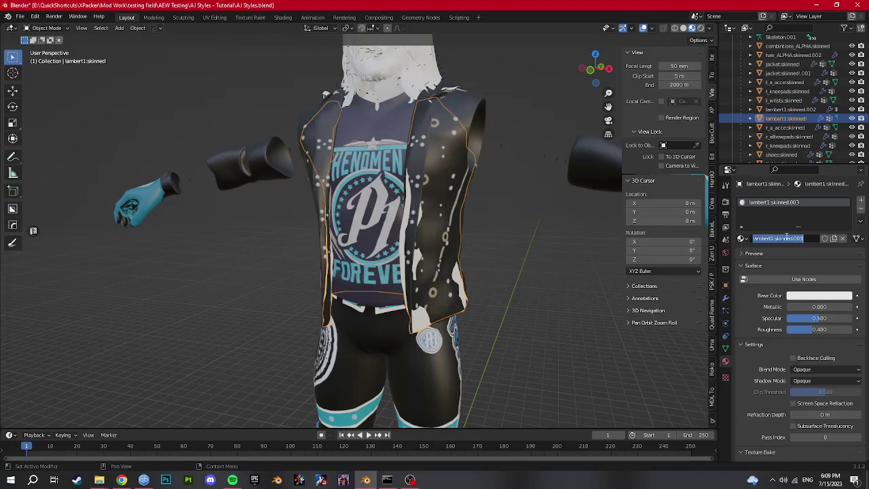
text(jacke)
key(Return)
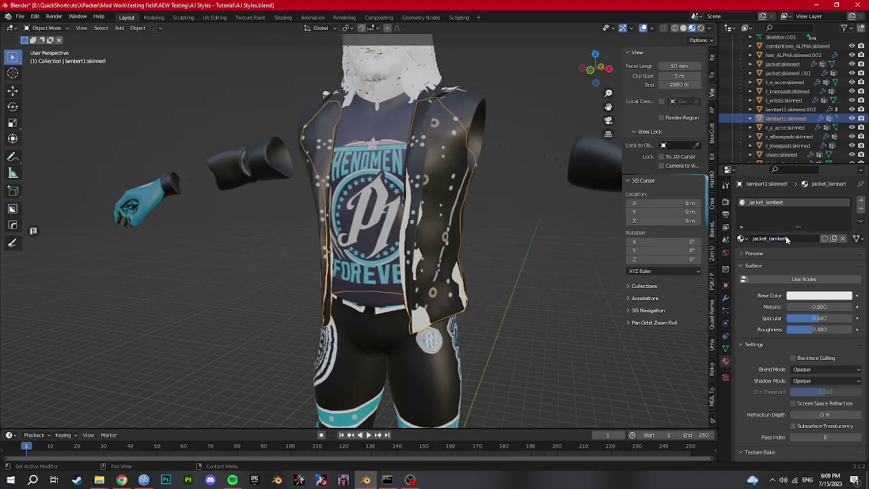
Rename the lambert1:skinned.002 material to hair_lambert.
click(725, 348)
click(724, 360)
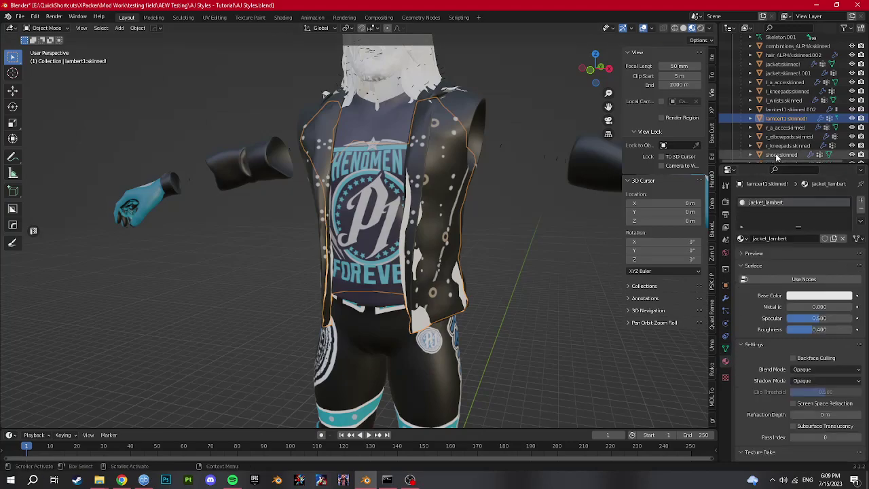
click(788, 109)
double_click(778, 239)
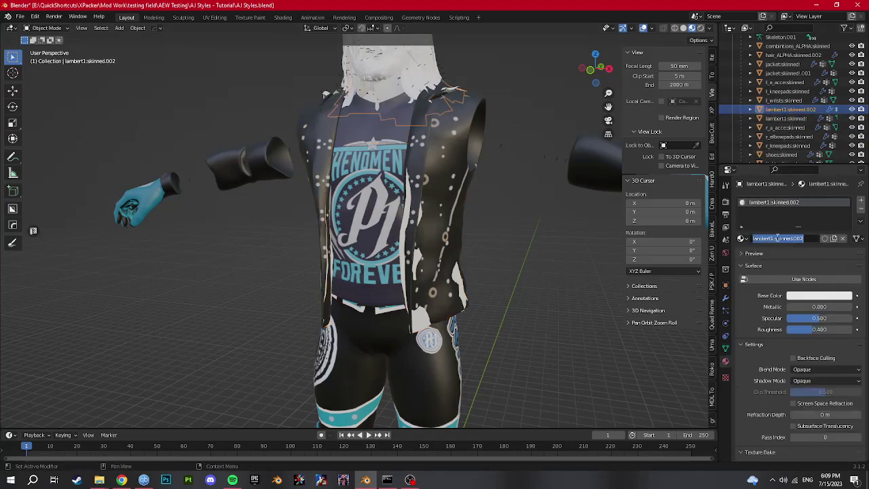
text(hair_lambert)
key(Return)
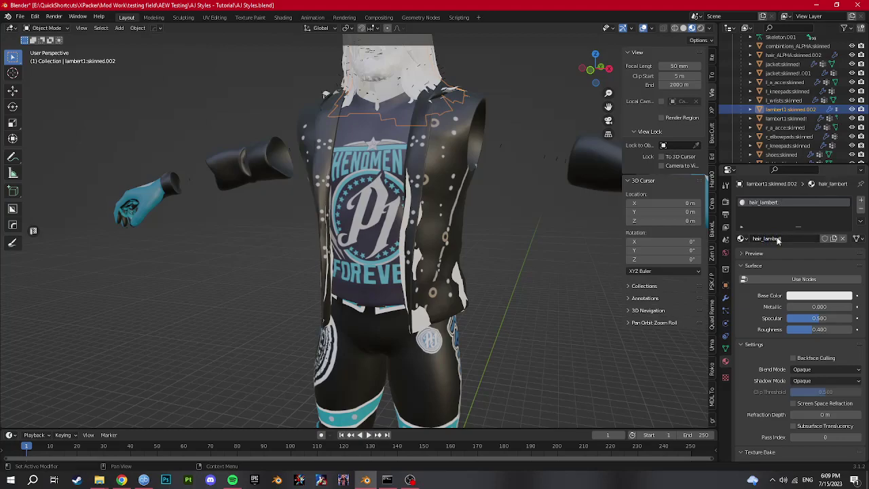
Save AJ Styles.blend with the renamed materials.
middle_drag(326, 224, 361, 220)
key(ctrl+s)
middle_drag(366, 190, 360, 251)
scroll(448, 246, up, 3)
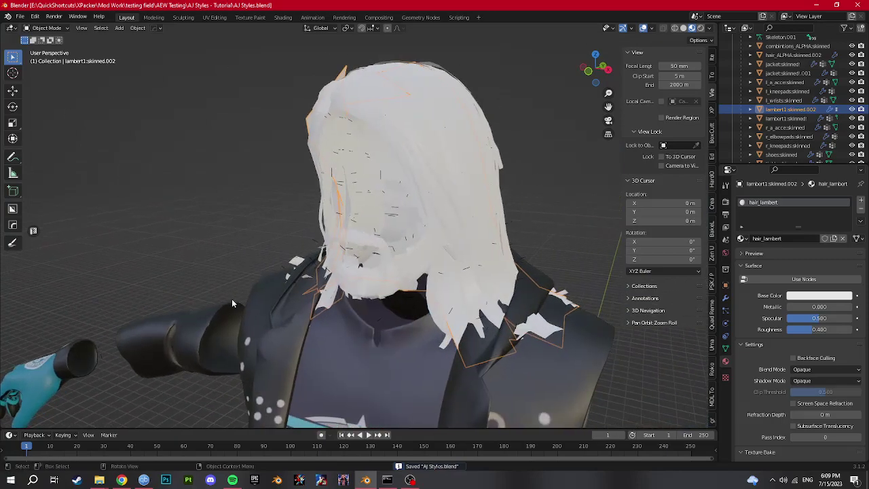
Select the combintions_ALPHA:skinned beard mesh and switch the viewport to Solid shading.
click(410, 299)
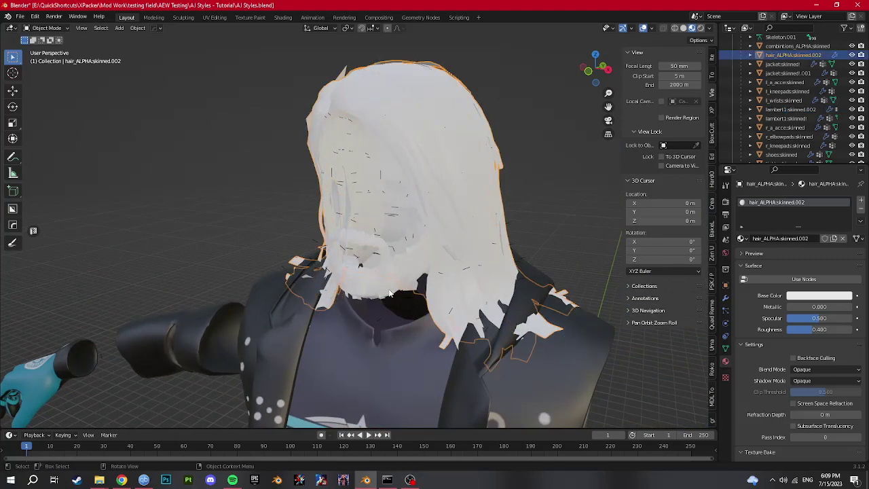
click(354, 283)
middle_drag(354, 284, 524, 208)
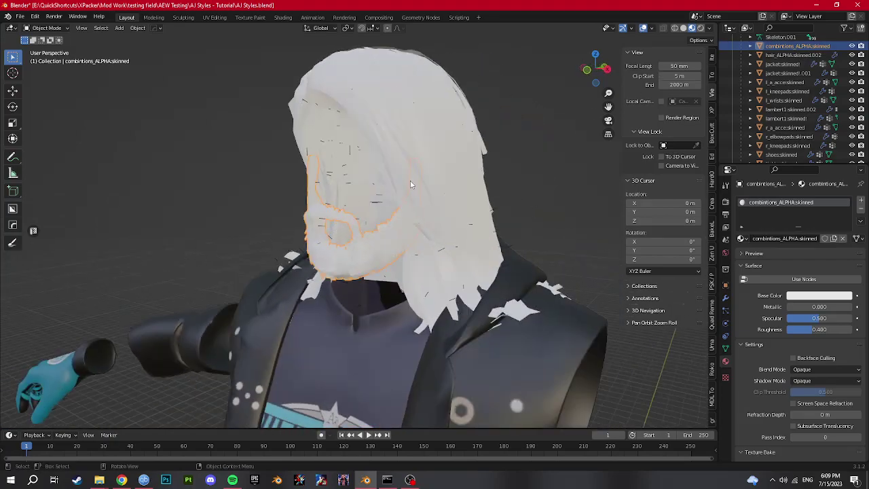
middle_drag(380, 226, 379, 257)
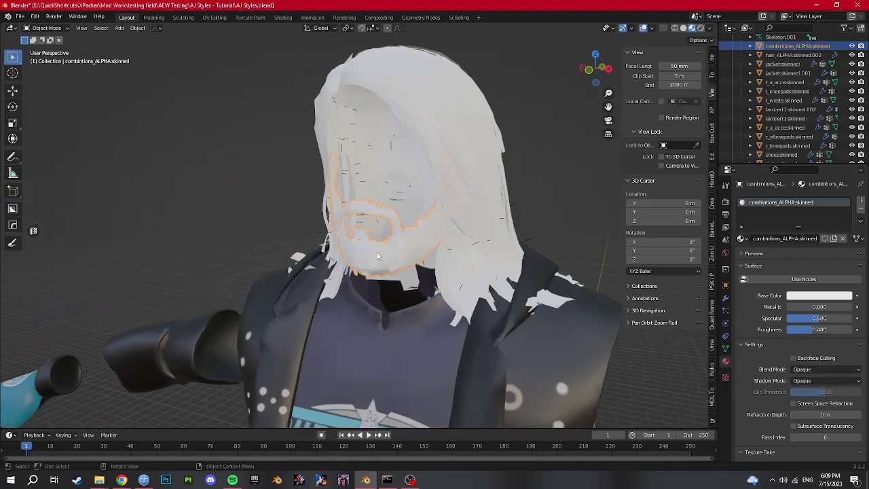
key(z)
click(315, 326)
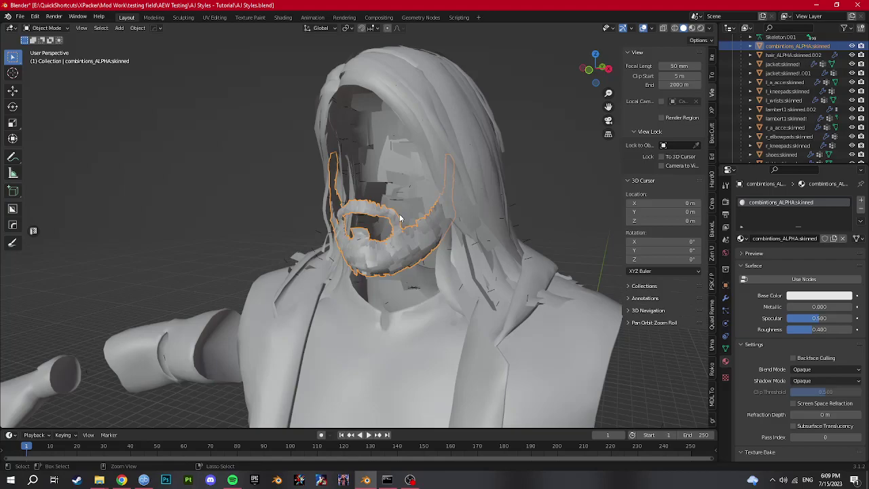
Inspect the beard's vertex colours in Vertex Paint mode, then return to Object Mode.
key(ctrl+Tab)
click(388, 144)
mouse_move(389, 144)
middle_down()
mouse_move(339, 146)
mouse_move(420, 152)
mouse_move(488, 203)
mouse_move(411, 259)
middle_up()
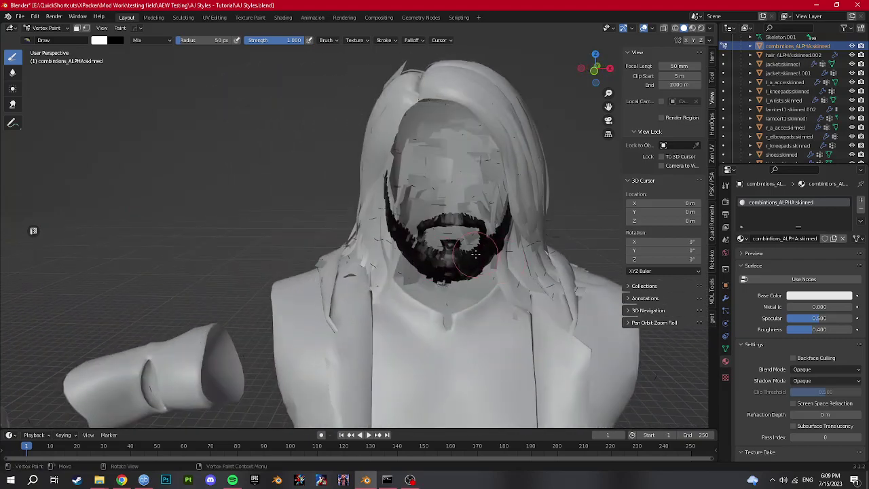
key(ctrl+Tab)
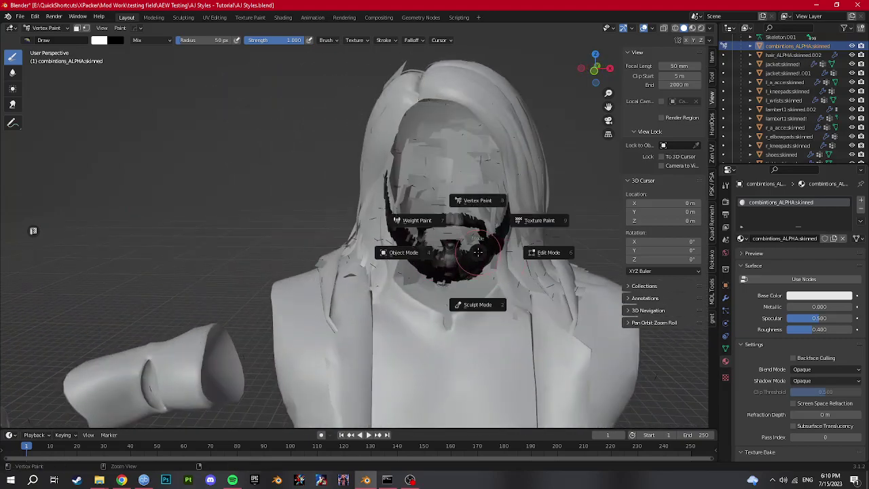
click(417, 241)
middle_drag(418, 241, 380, 258)
Select eyelash_color.tga and eyelash_color_alpha.tga in the tga folder, then switch to Photoshop.
mouse_move(99, 480)
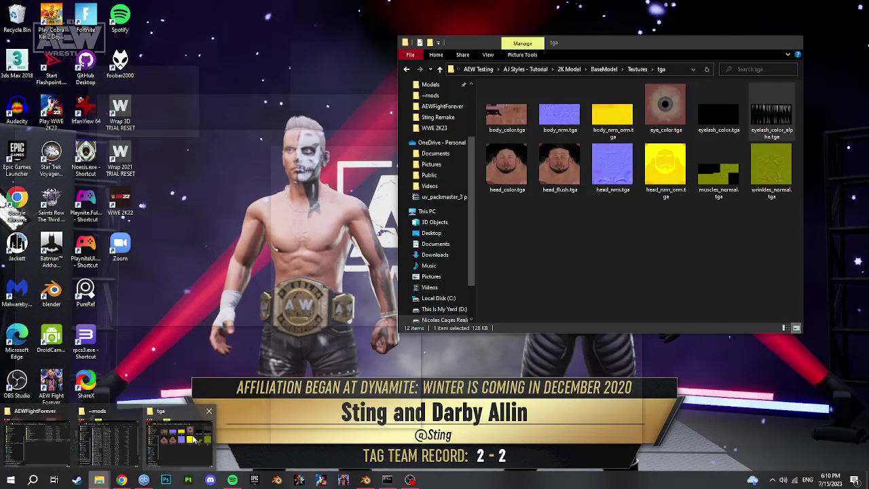
click(174, 442)
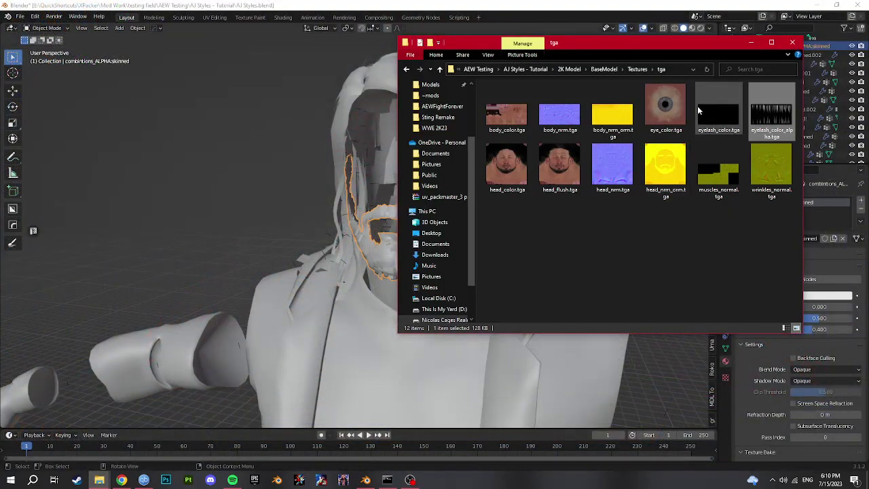
click(731, 124)
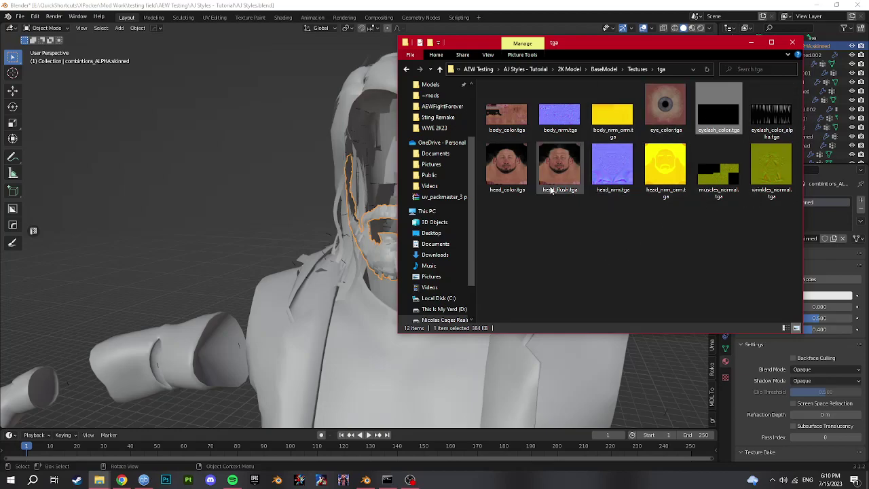
ctrl+click(769, 109)
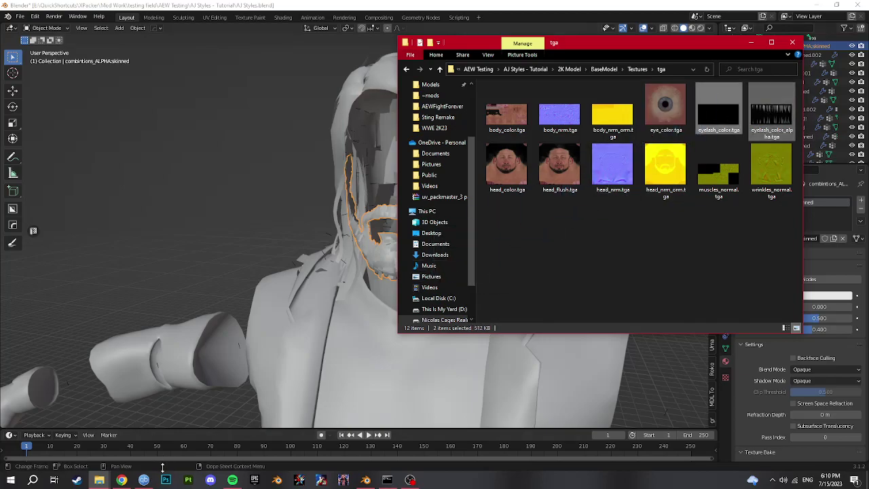
click(441, 373)
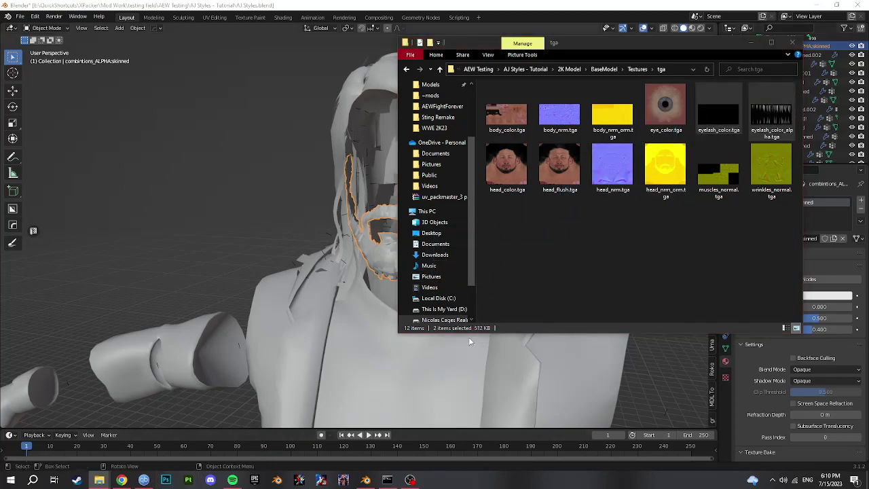
key(alt+Tab)
key(alt+Tab)
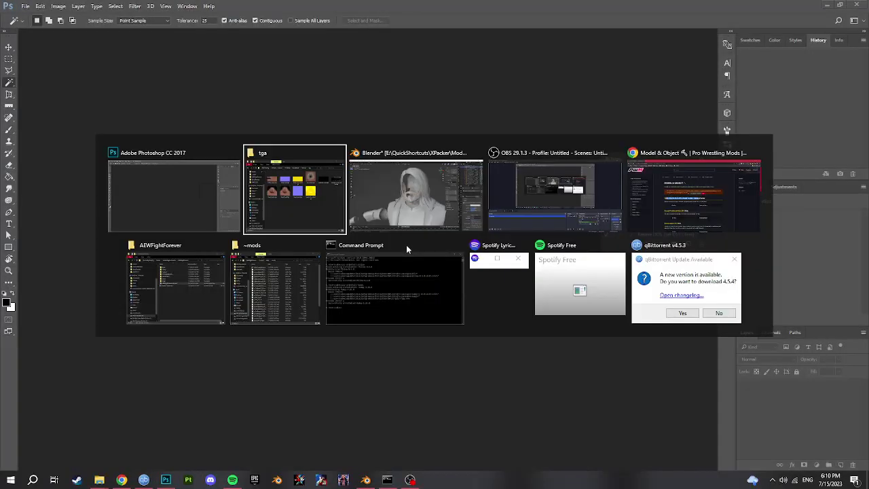
Open both eyelash TGAs in Photoshop and select all of eyelash_color_alpha.tga.
click(723, 121)
ctrl+click(790, 129)
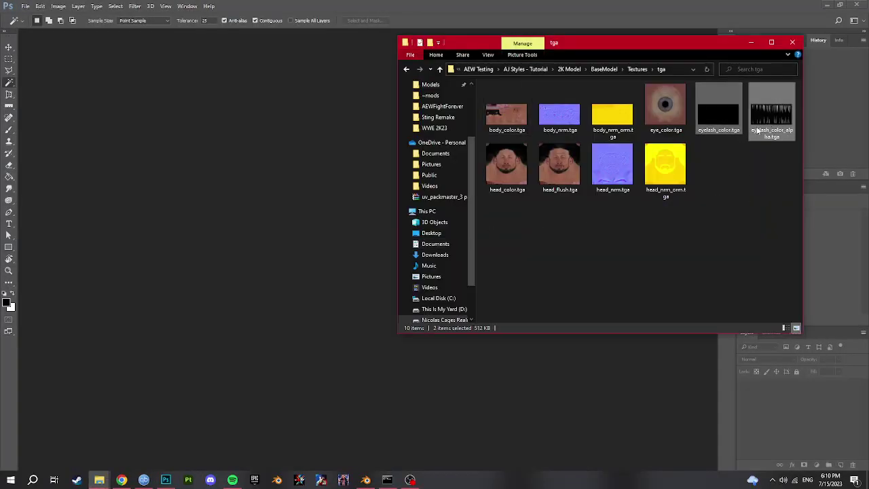
drag(791, 129, 202, 311)
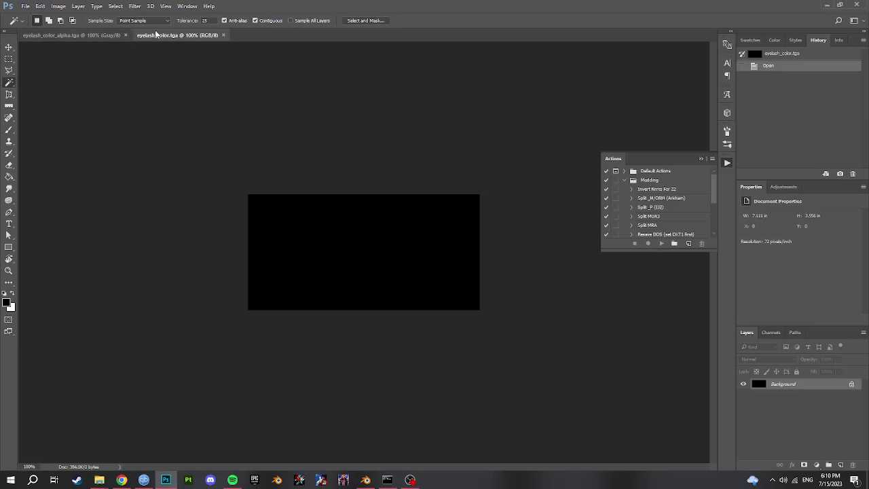
click(79, 36)
key(ctrl+a)
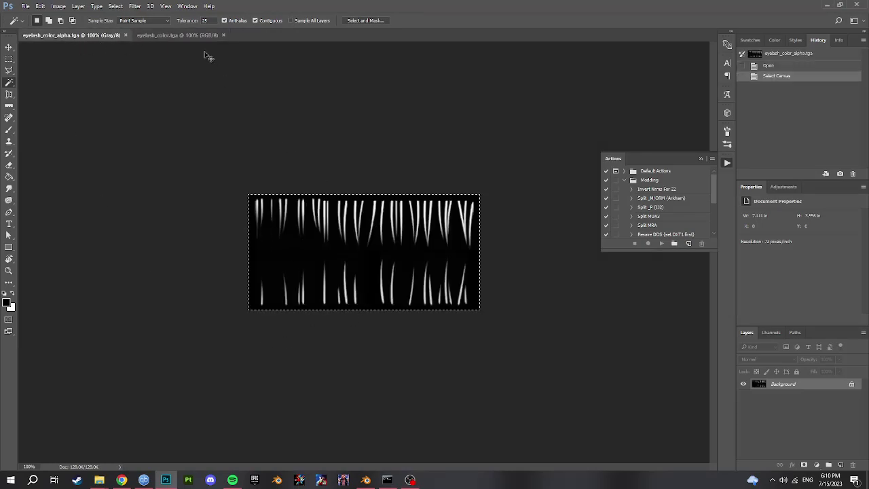
Paste the eyelash alpha into a new Alpha 1 channel of eyelash_color.tga.
click(163, 35)
click(772, 332)
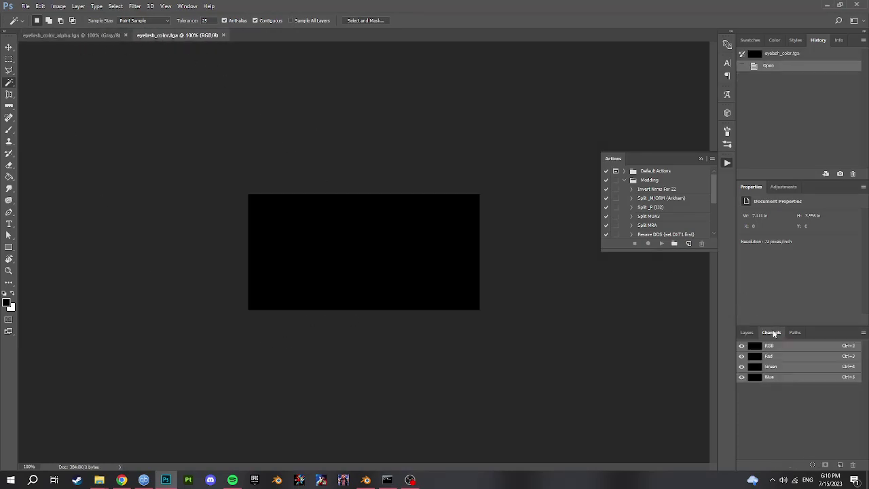
click(839, 464)
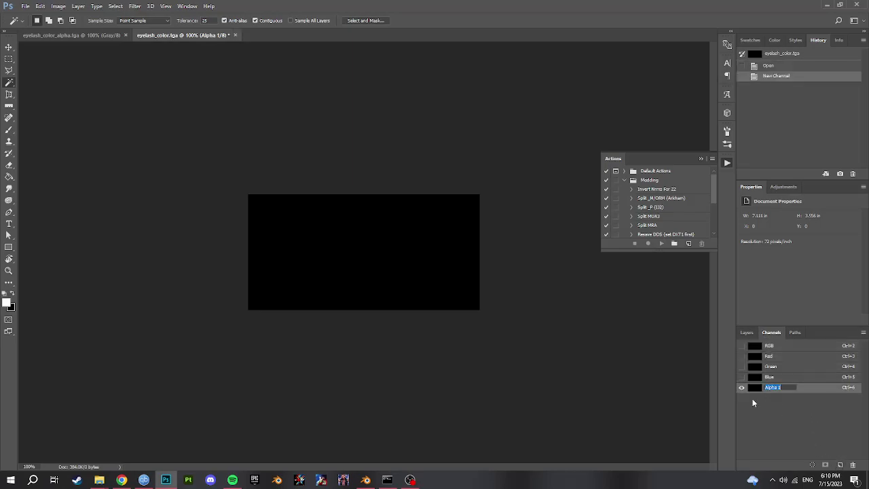
key(Return)
key(ctrl+v)
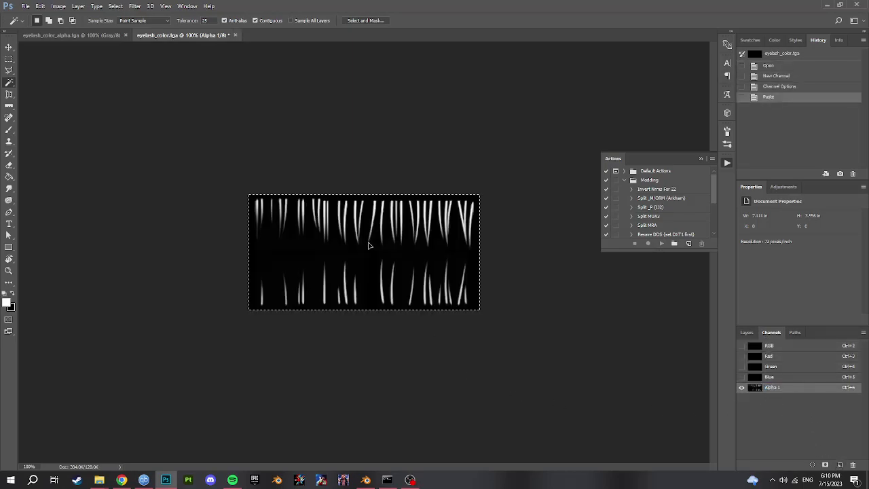
click(777, 347)
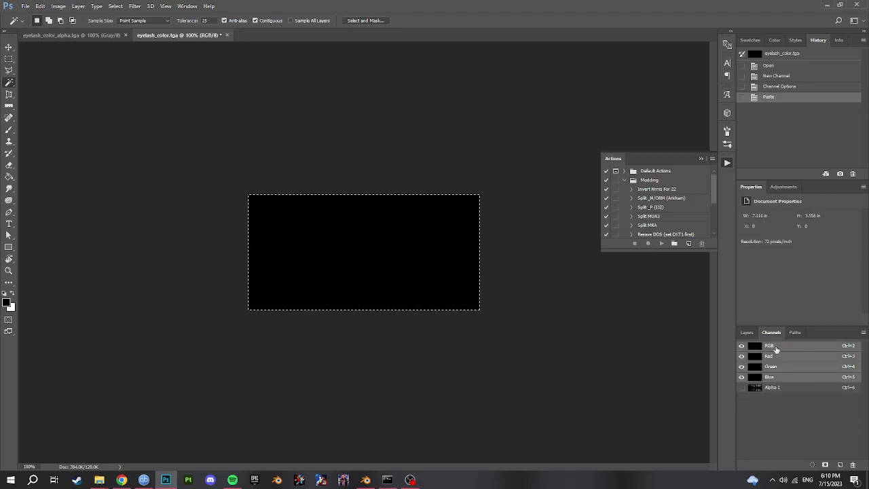
Save eyelash_color.tga and close both eyelash documents.
click(746, 332)
key(ctrl+s)
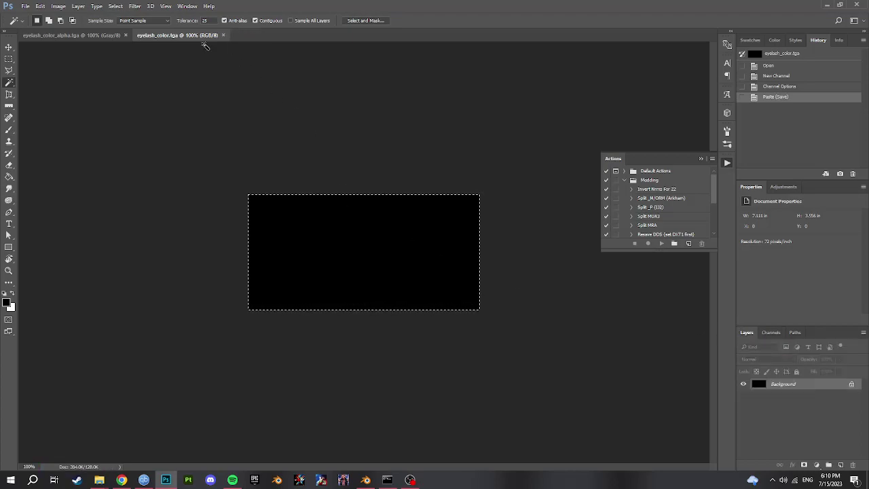
right_click(165, 31)
click(182, 55)
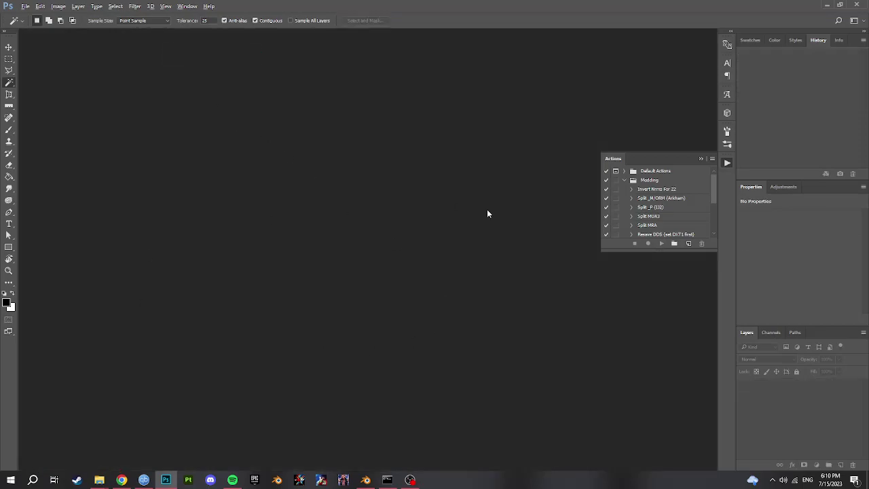
key(alt+Tab)
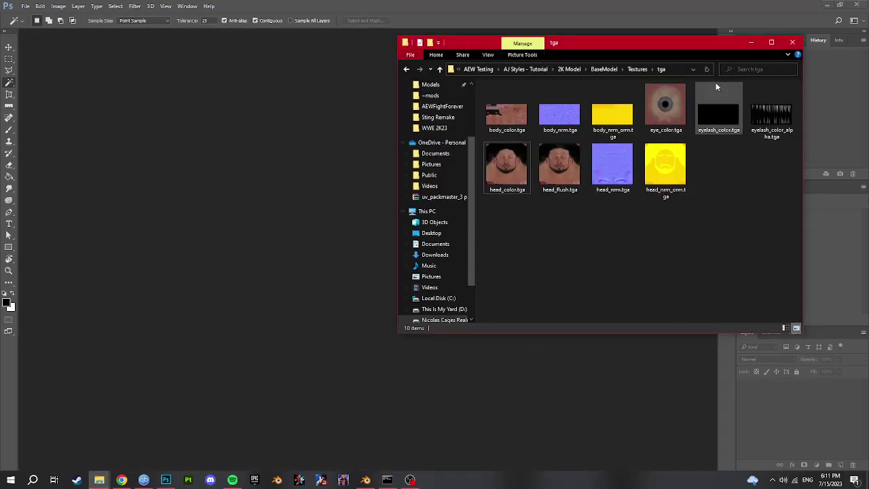
Navigate to 2K Model > 610_Default_Attire > Textures > tga.
click(637, 69)
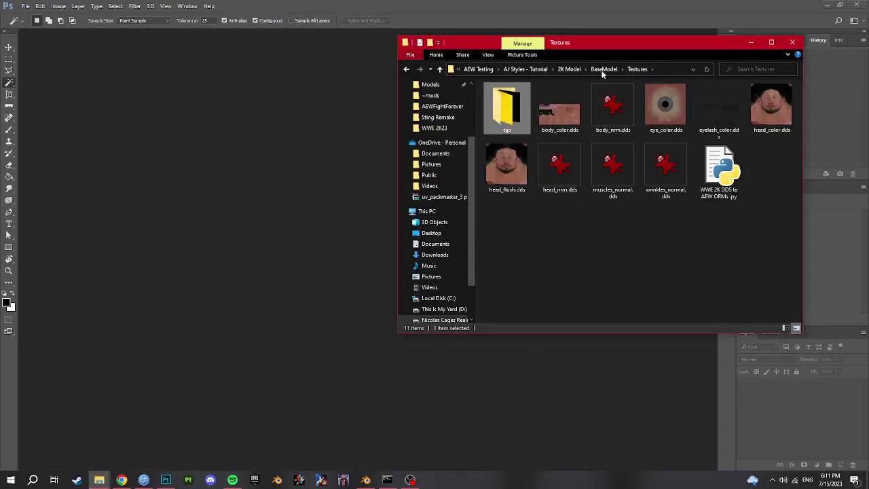
click(600, 69)
click(597, 68)
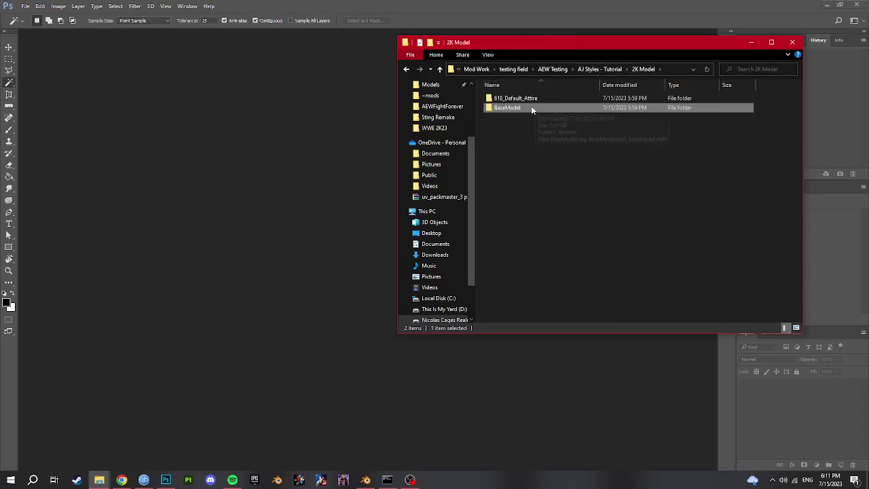
double_click(521, 99)
double_click(522, 99)
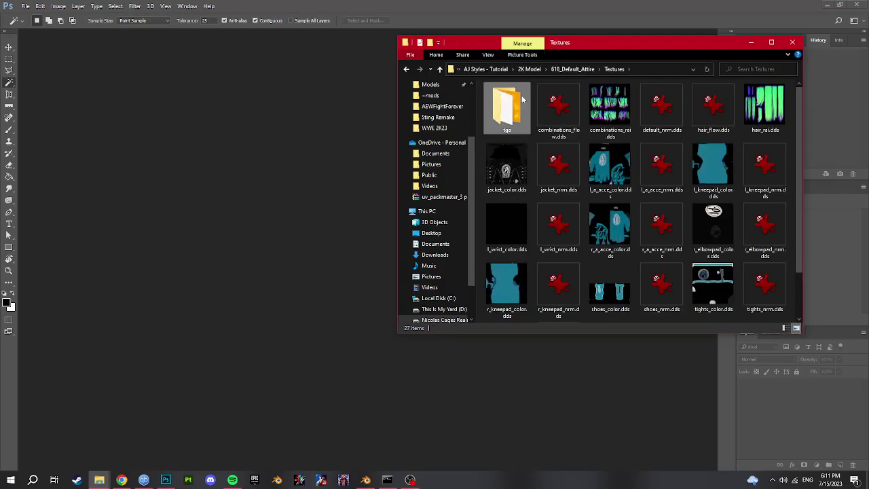
double_click(522, 99)
Duplicate combinations_n.tga as combinations_col.tga and open it in Photoshop.
click(520, 129)
key(ctrl+c)
key(ctrl+v)
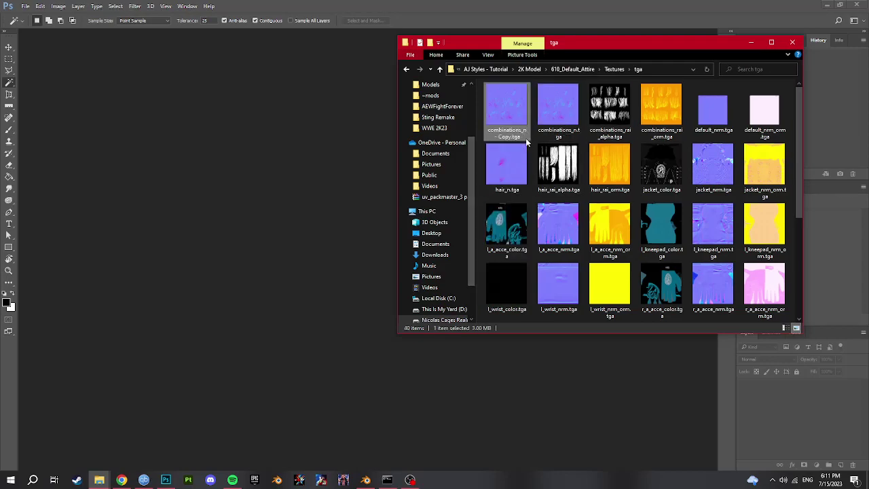
key(F2)
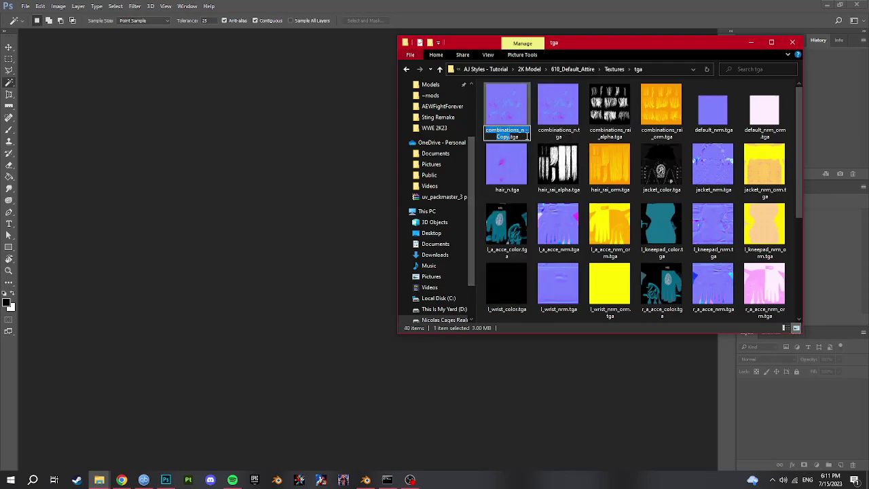
text(combinations_)
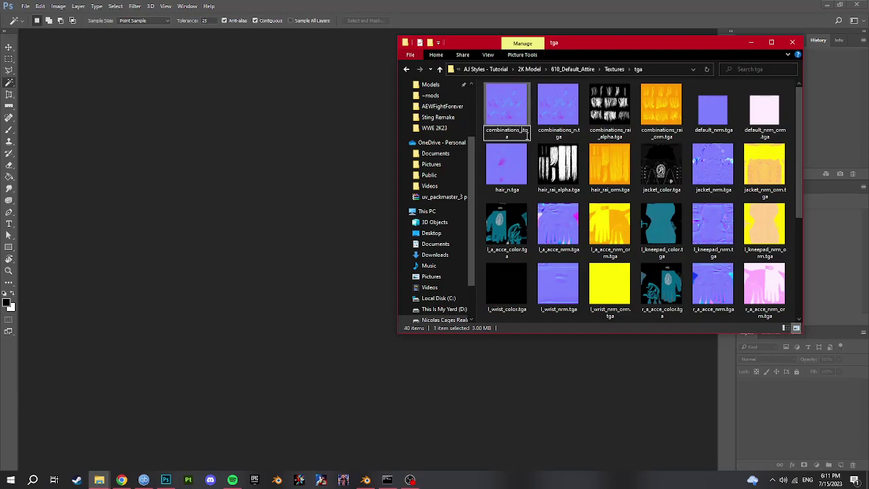
text(col)
key(Return)
drag(508, 112, 227, 246)
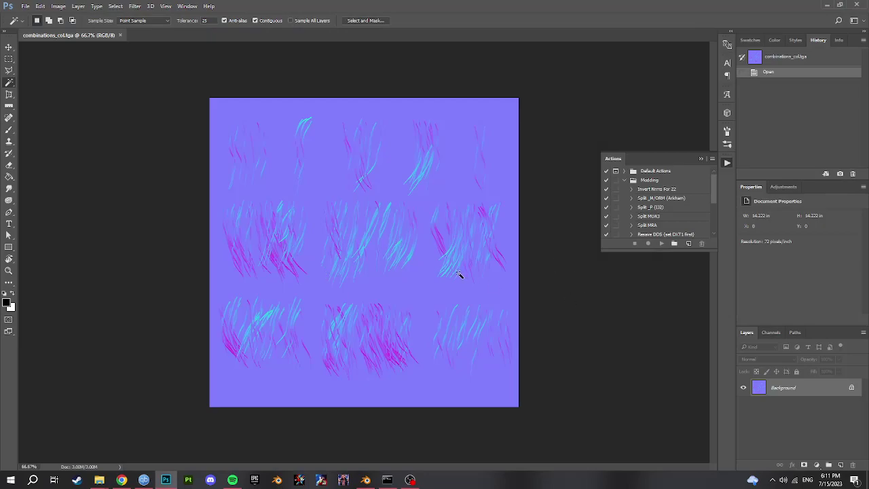
Fill combinations_col.tga with black and open combinations_rai_alpha.tga in Photoshop.
key(alt+BackSpace)
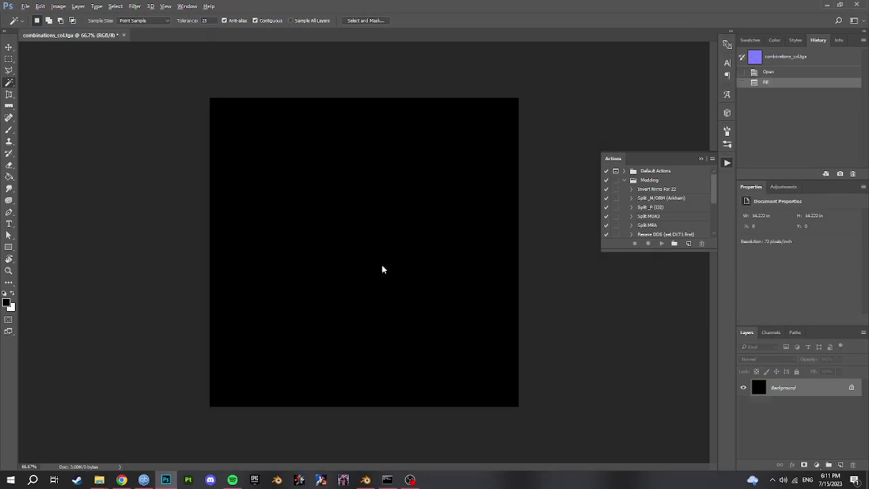
key(alt+Tab)
drag(599, 133, 296, 37)
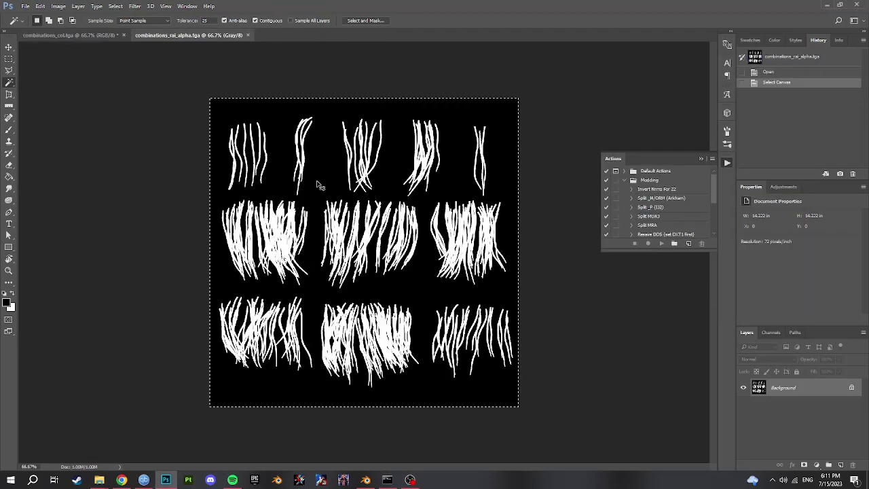
Paste the combinations_rai_alpha artwork into a new alpha channel of combinations_col, then close all documents.
click(88, 37)
click(770, 333)
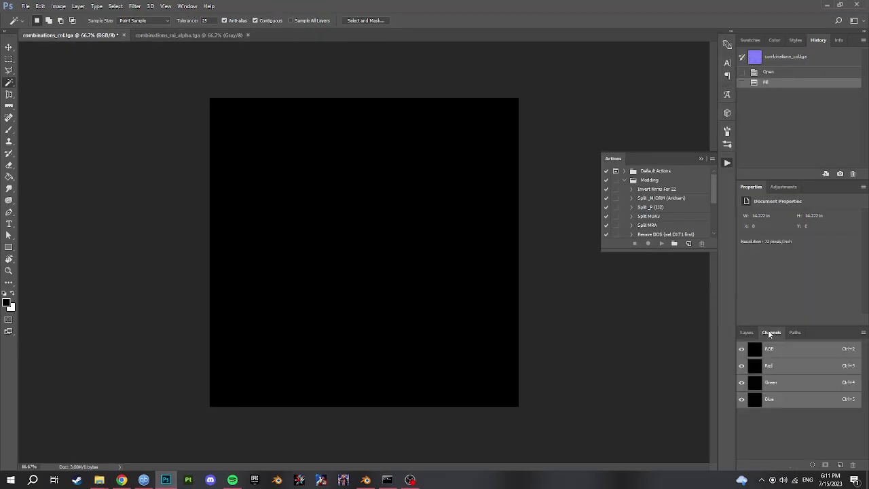
click(840, 465)
key(ctrl+v)
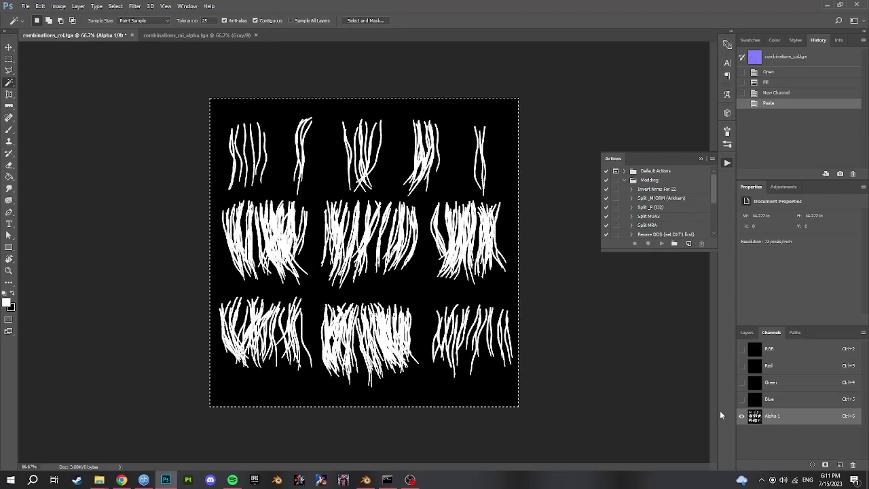
key(ctrl+2)
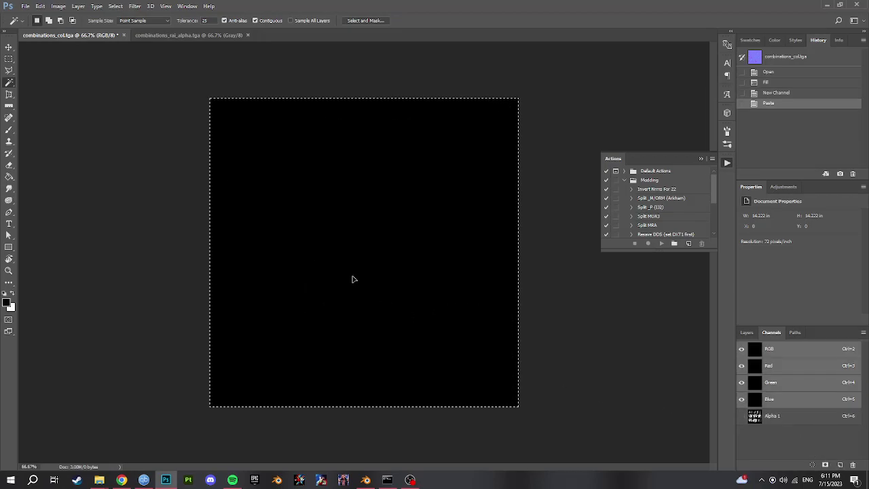
right_click(158, 35)
click(178, 64)
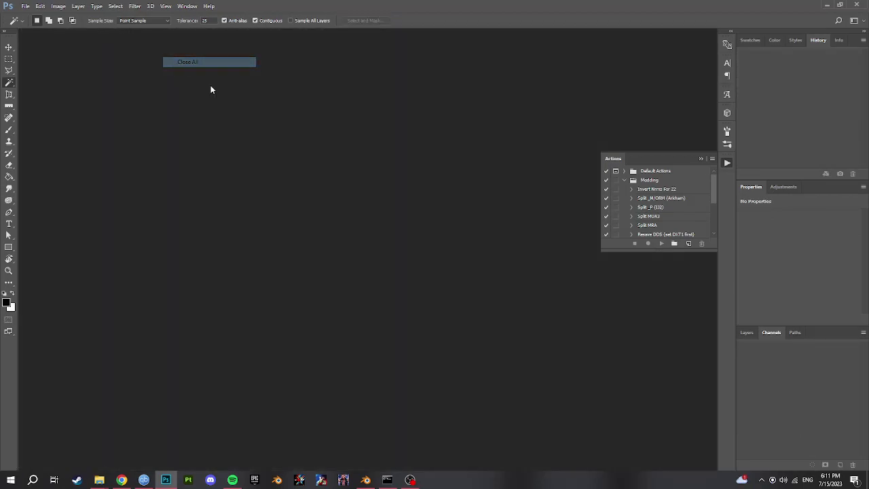
key(alt+Tab)
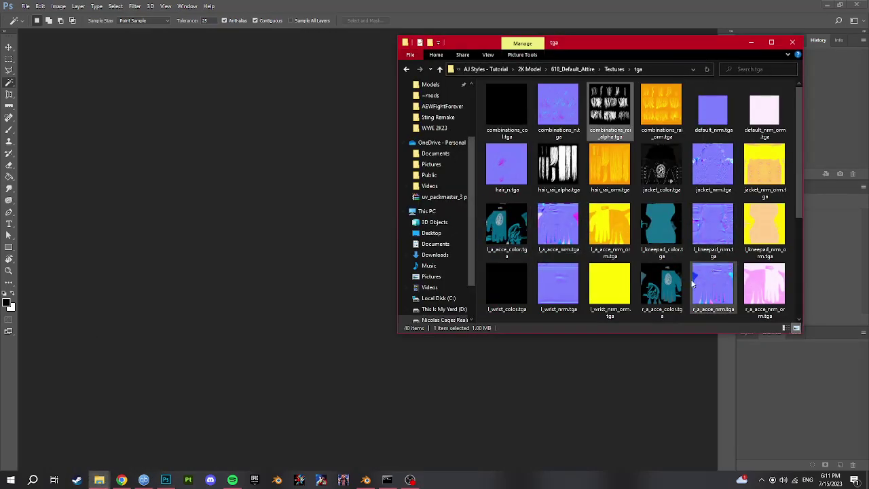
Duplicate hair_n.tga as hair_col.tga and open it in Photoshop.
click(514, 182)
key(ctrl+c)
key(ctrl+v)
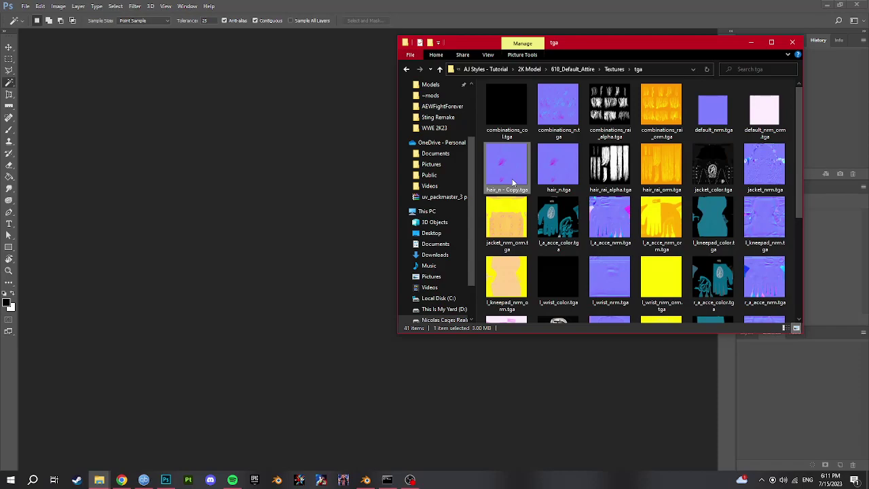
double_click(511, 178)
Fill hair_col.tga with black and open hair_rai_alpha.tga in Photoshop.
key(alt+BackSpace)
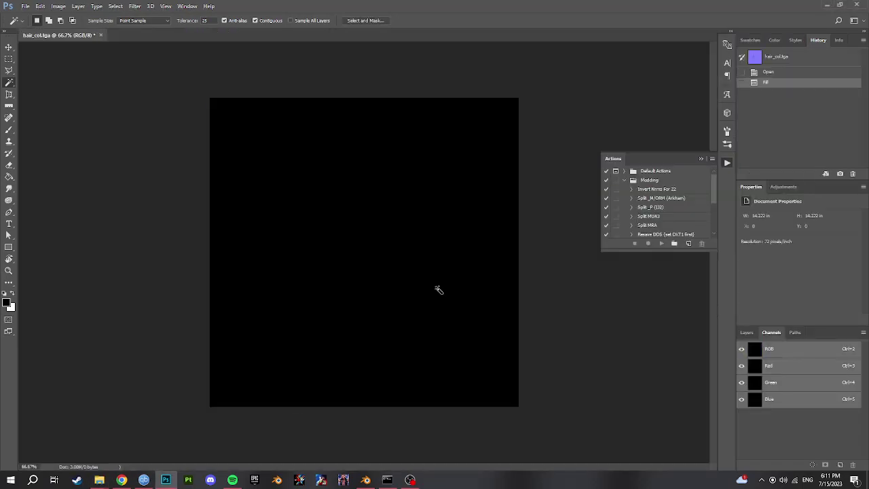
key(alt+Tab)
drag(609, 166, 207, 114)
Paste hair_rai_alpha into a new alpha channel of hair_col, close all documents, and return to Blender.
click(94, 35)
click(839, 465)
key(ctrl+v)
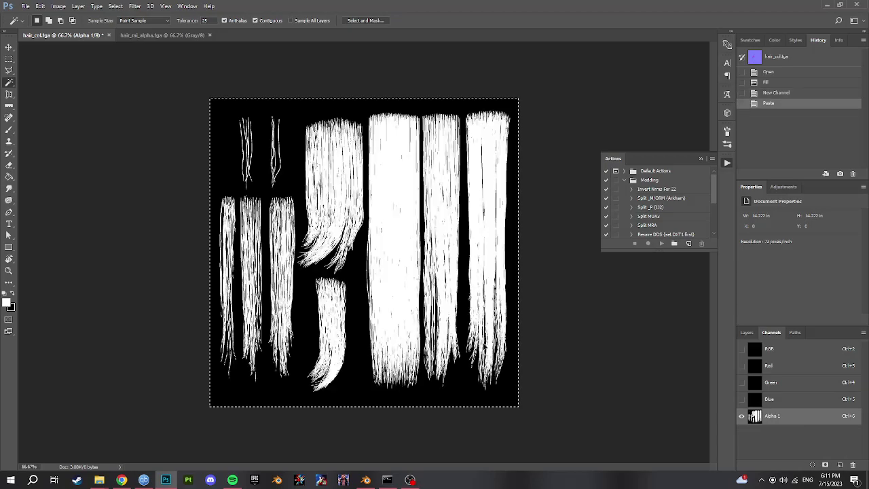
key(ctrl+2)
right_click(130, 34)
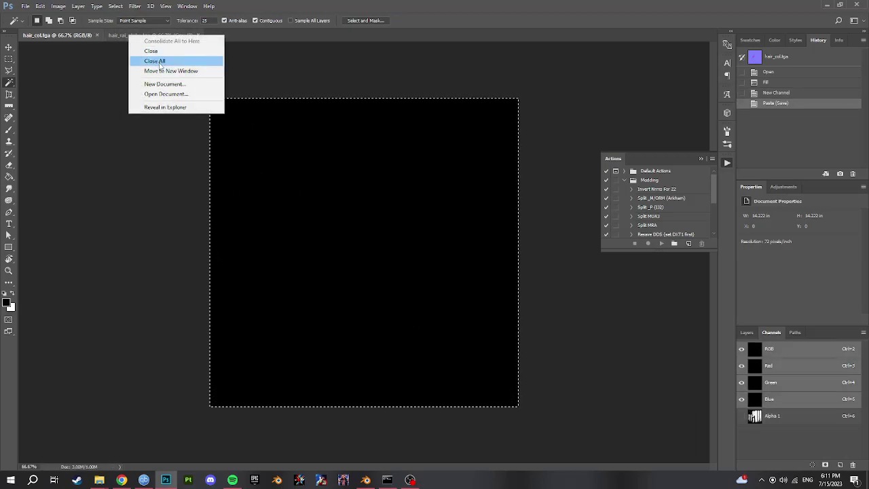
click(156, 61)
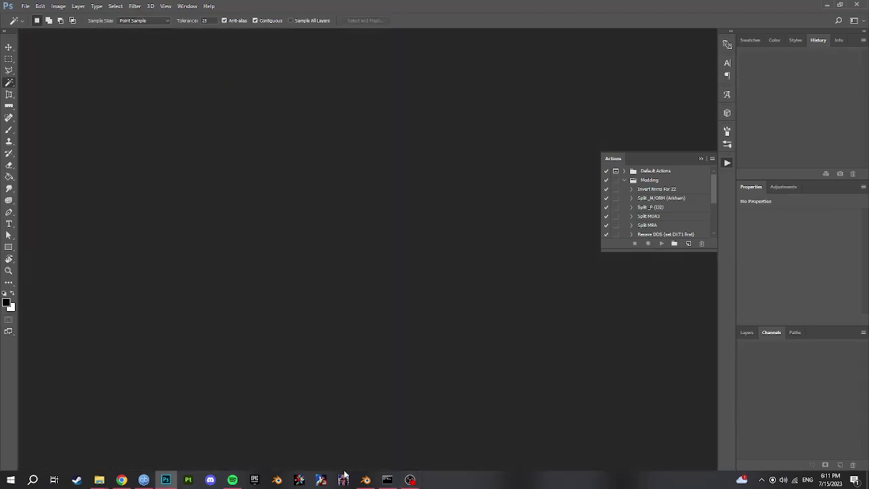
click(365, 479)
mouse_move(318, 272)
middle_down()
mouse_move(382, 275)
mouse_move(380, 298)
mouse_move(441, 299)
middle_up()
Replace the beard's existing material with a new material named beard.
click(803, 279)
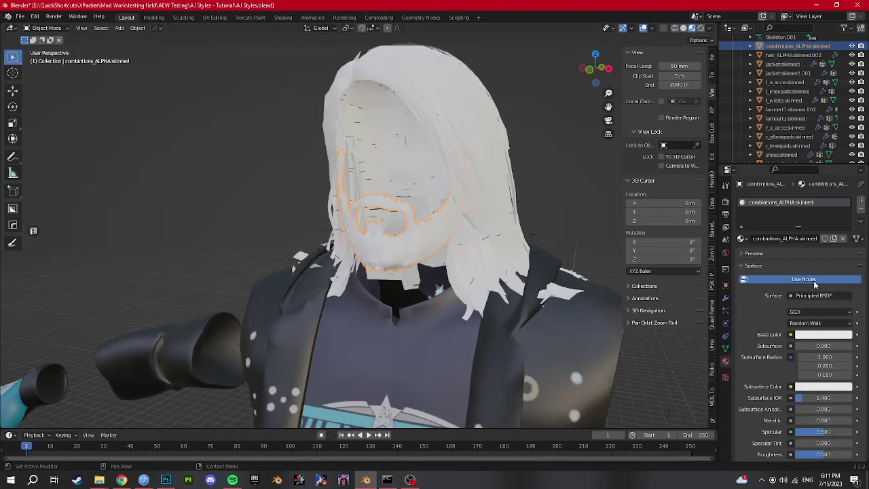
click(790, 334)
click(607, 254)
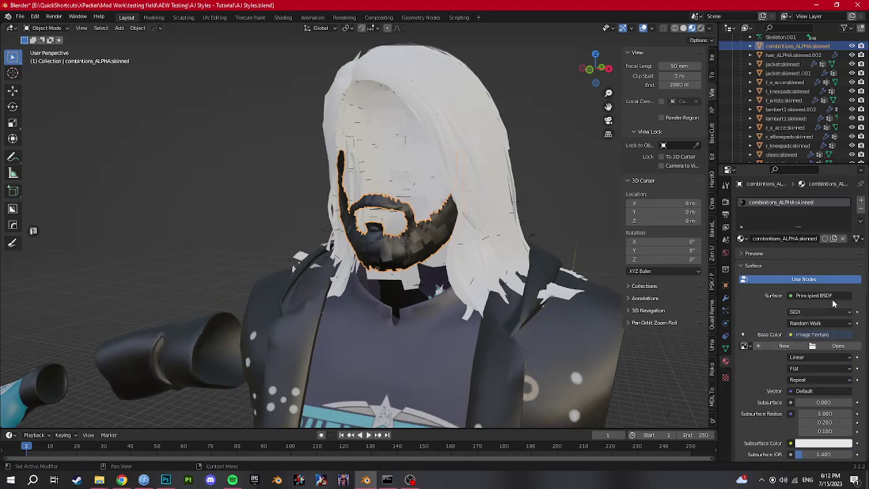
click(861, 210)
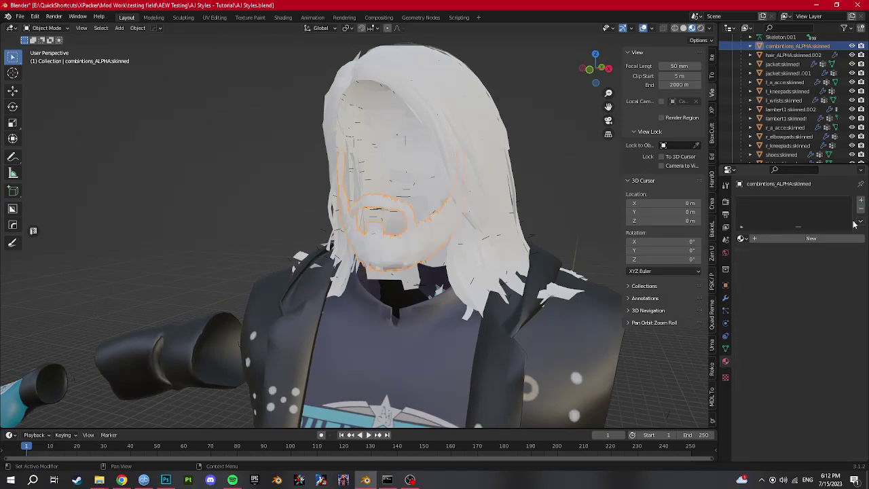
click(781, 234)
double_click(782, 237)
text(beard)
key(Return)
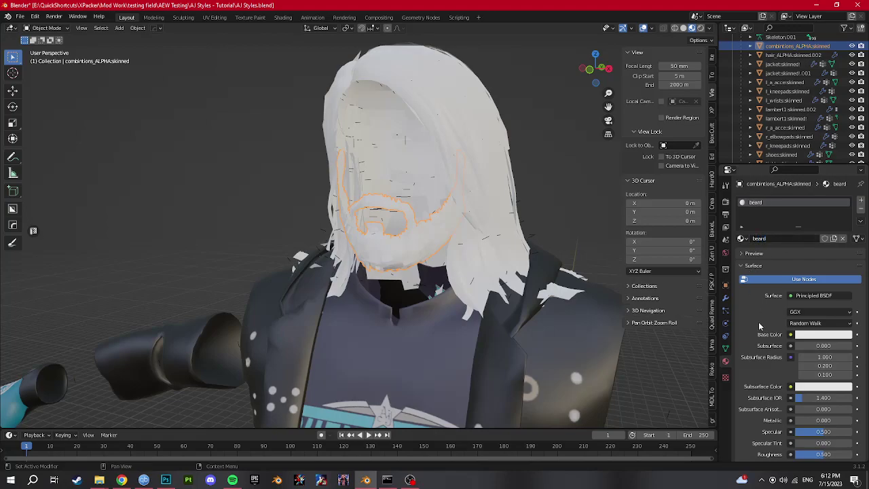
Load combinations_col.tga as an Image Texture feeding the beard's Base Color.
click(791, 335)
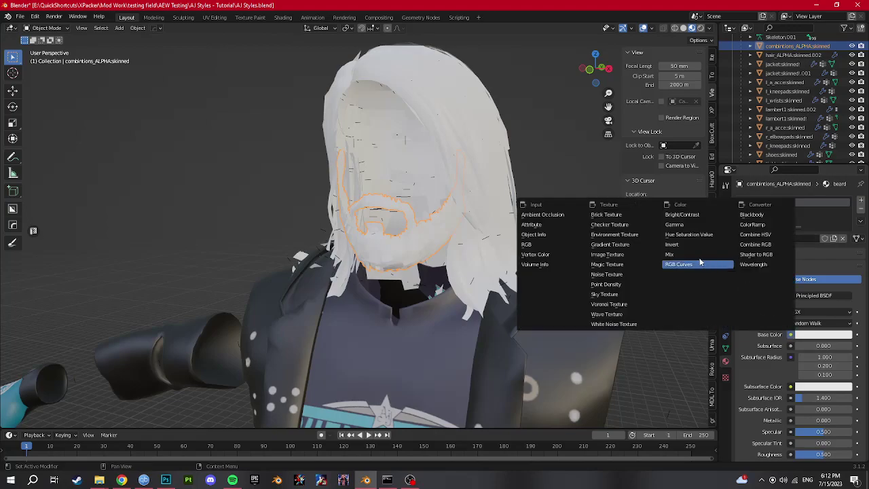
click(608, 255)
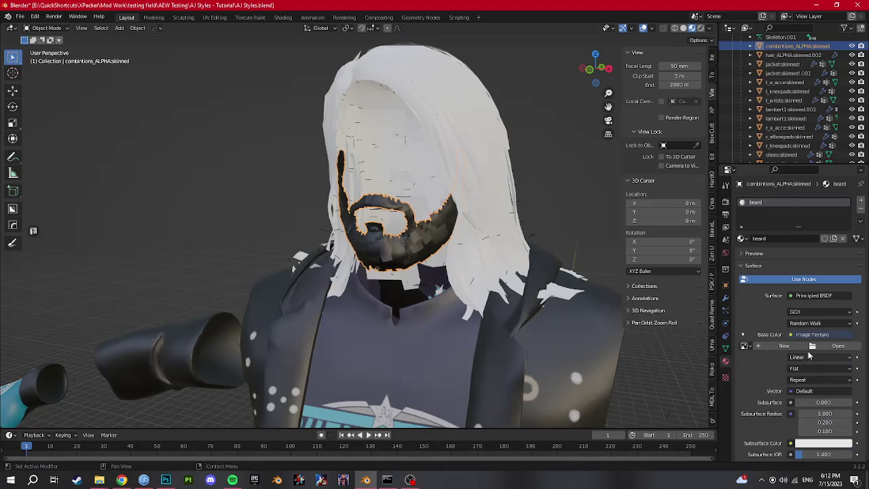
click(833, 346)
scroll(244, 306, down, 2)
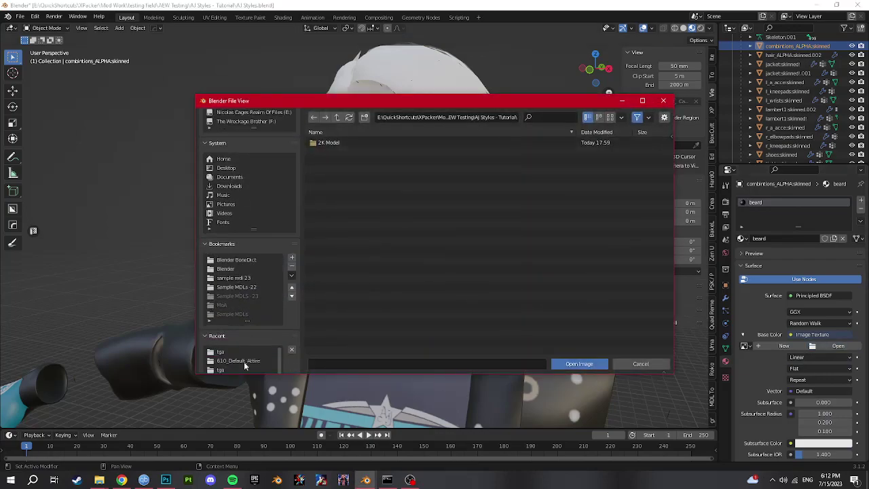
click(221, 351)
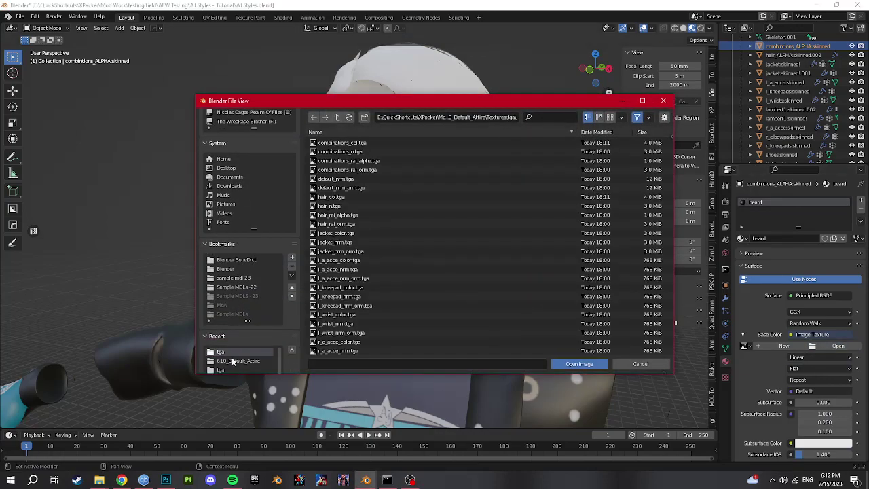
double_click(354, 143)
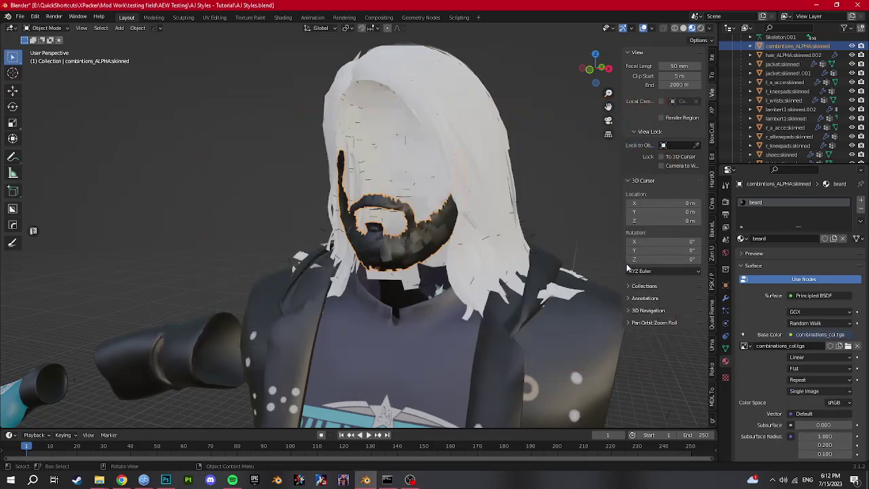
Set the beard material's blend mode to Alpha Hashed.
scroll(788, 344, down, 6)
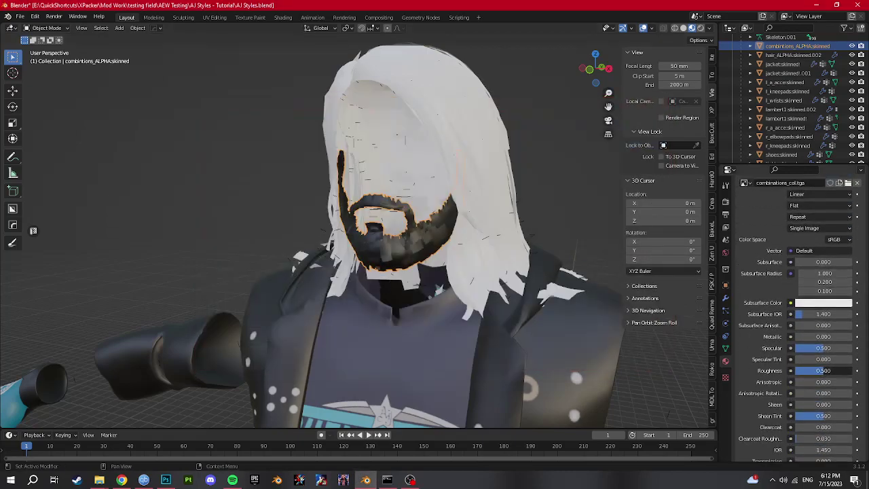
scroll(808, 412, down, 3)
scroll(799, 317, down, 6)
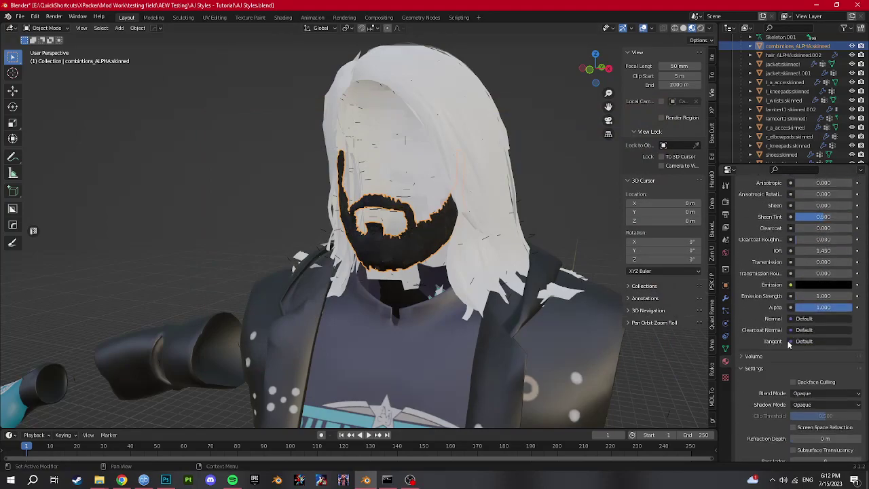
click(804, 357)
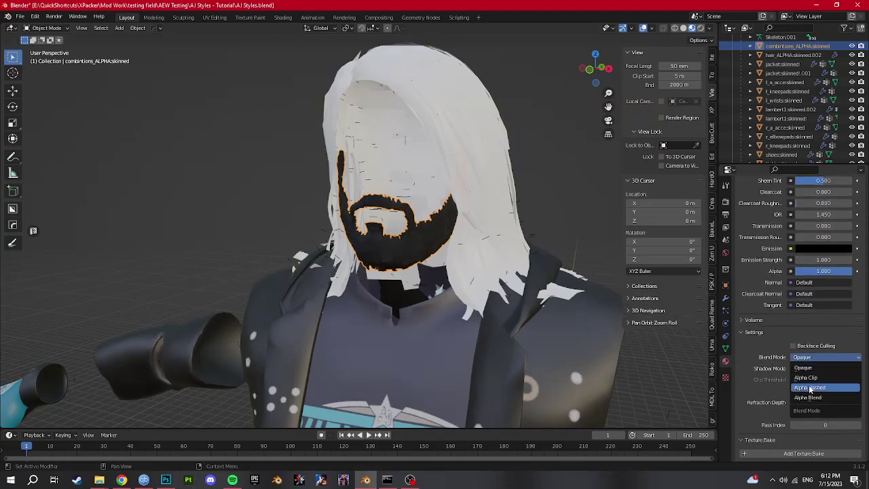
click(811, 389)
Switch to the Shading workspace to view the beard's nodes.
click(282, 17)
click(393, 278)
right_click(407, 397)
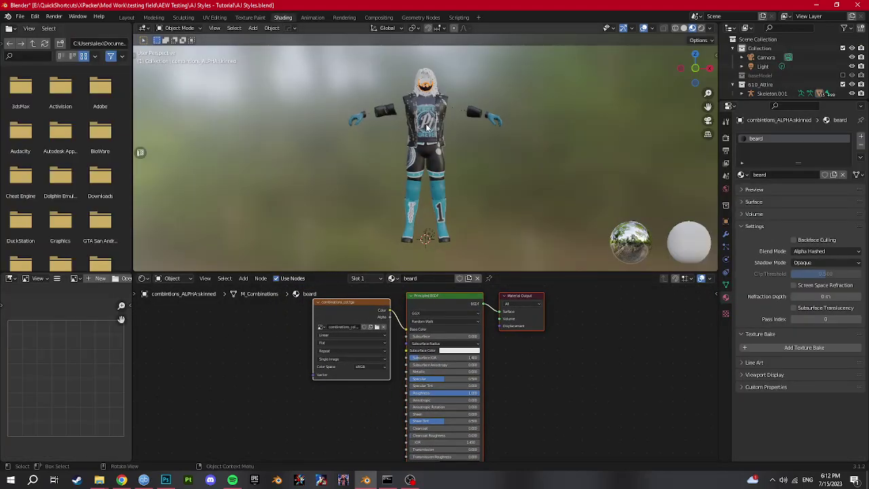
Connect the beard Image Texture's Alpha output to the Principled BSDF Alpha input.
key(KP_Decimal)
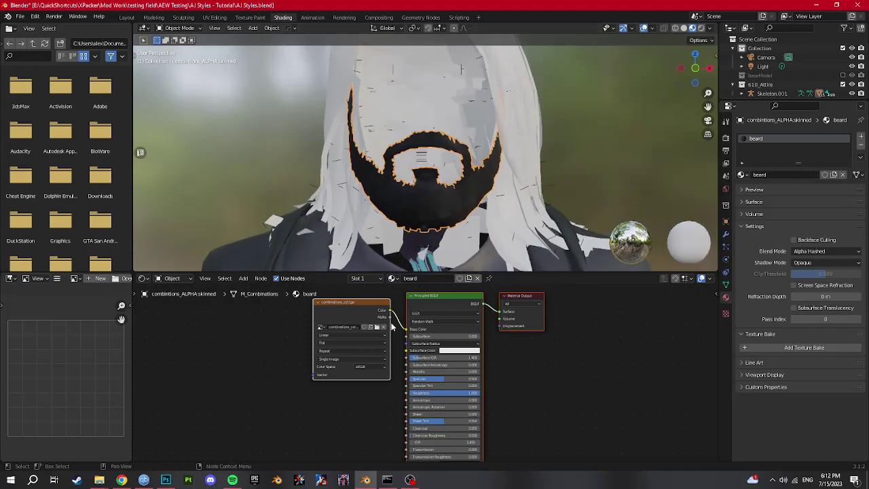
drag(390, 319, 407, 382)
middle_drag(468, 211, 380, 234)
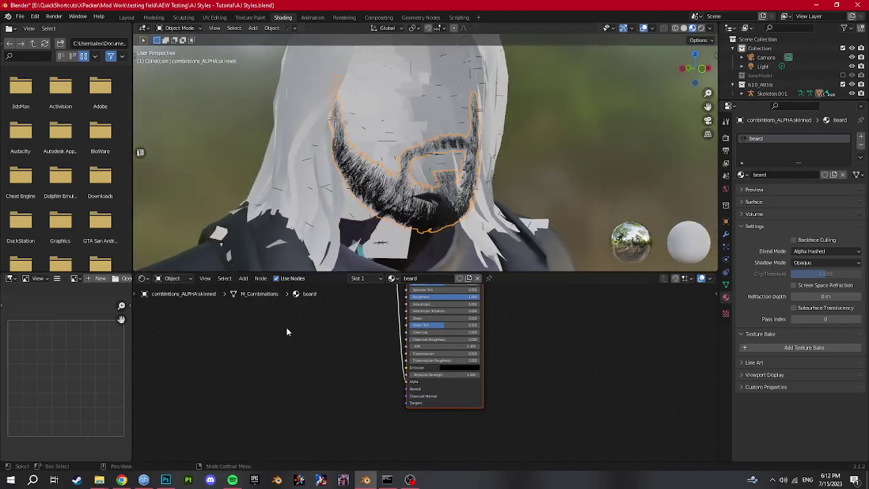
click(126, 17)
click(463, 188)
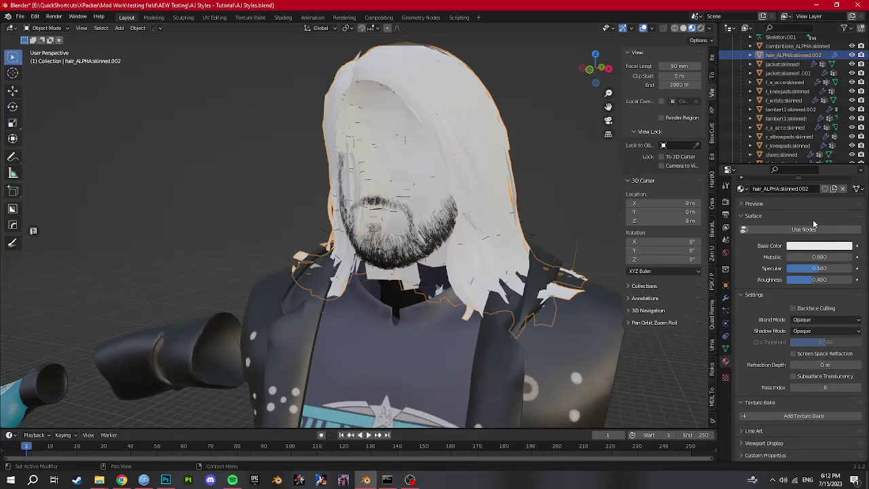
Switch the hair material to nodes with hair_col.tga as its Base Color image texture.
click(790, 285)
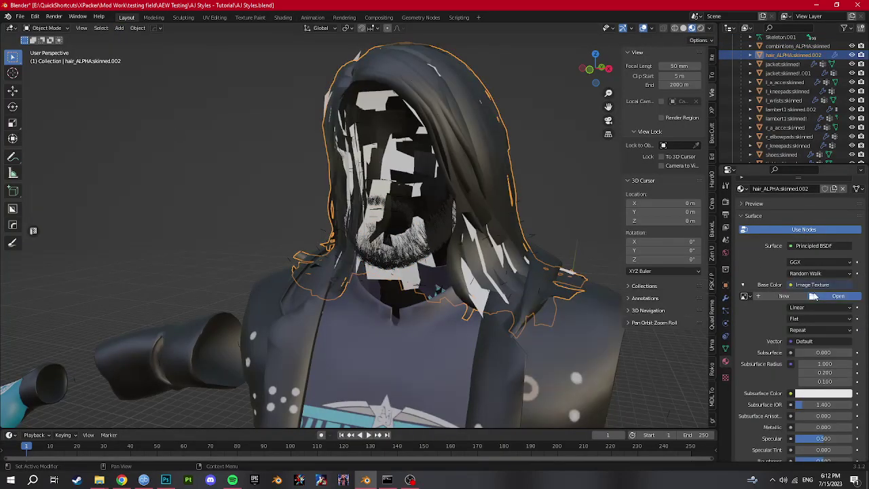
click(836, 296)
click(228, 333)
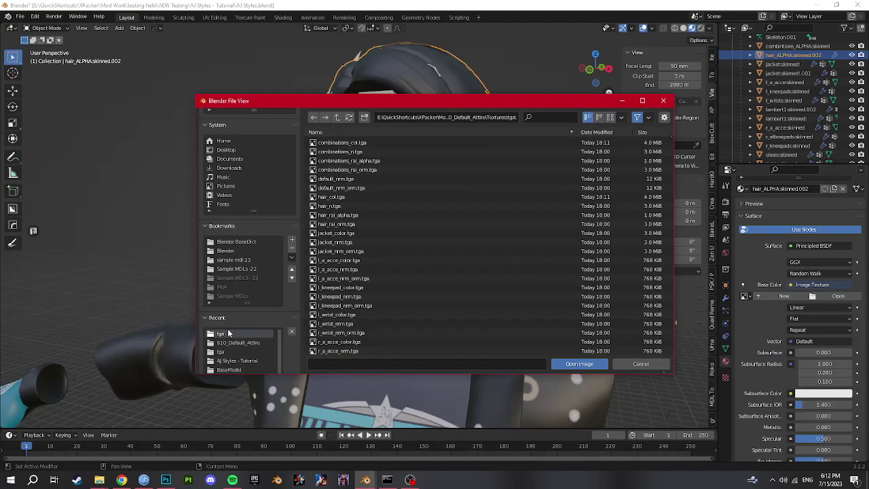
double_click(341, 197)
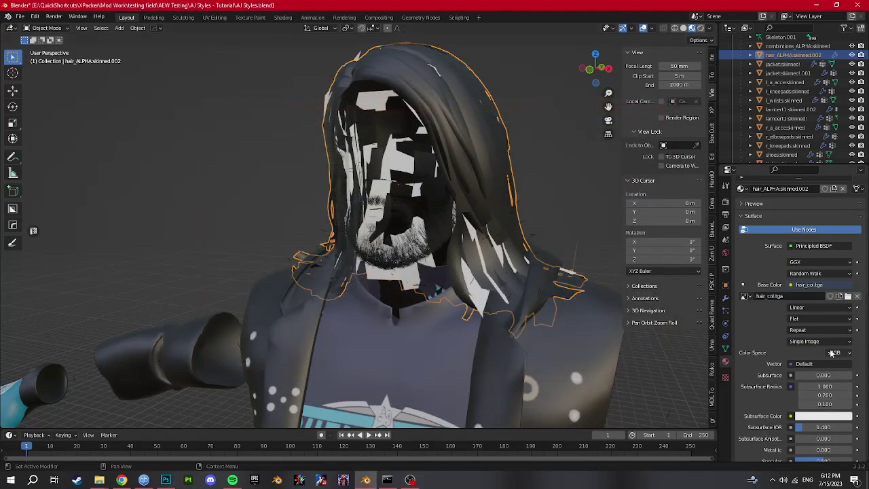
Set the hair material's blend mode to Alpha Hashed.
ctrl+click(806, 290)
click(805, 316)
click(808, 339)
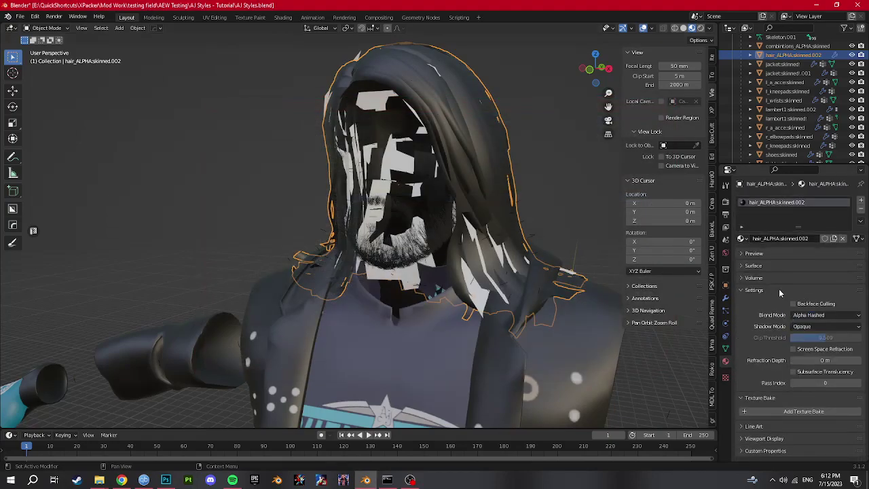
click(775, 278)
ctrl+click(768, 266)
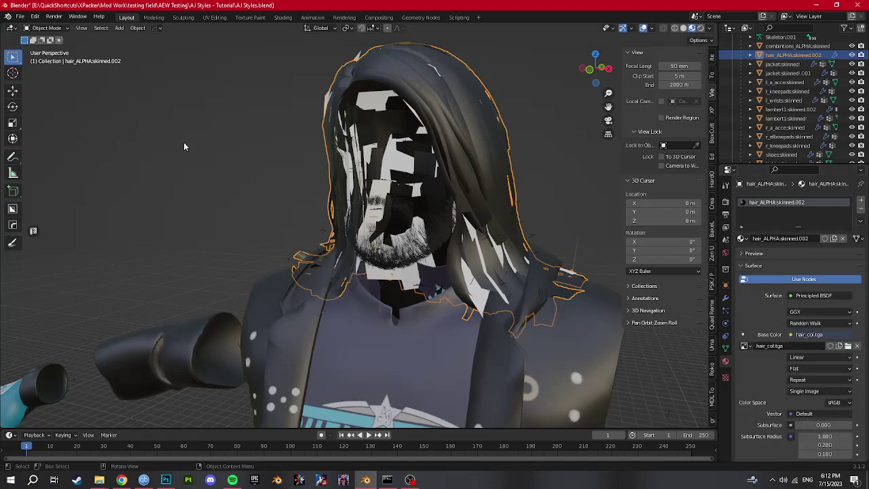
In the Shading workspace, connect the hair_col.tga texture's Alpha to the shader's Alpha.
click(283, 17)
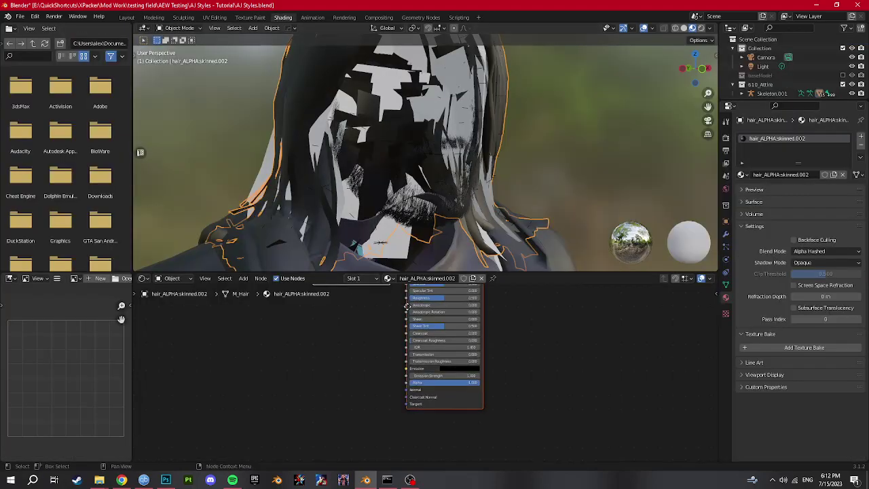
scroll(409, 367, down, 1)
drag(397, 296, 412, 444)
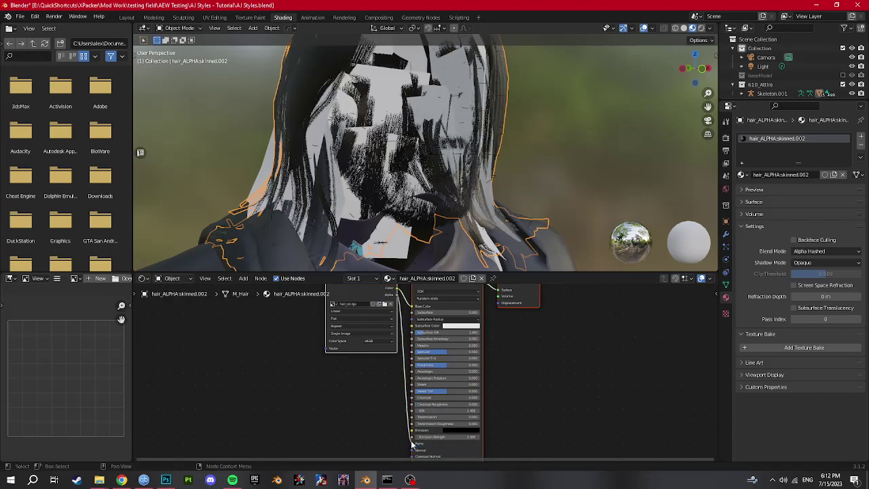
Return to the Layout workspace and save AJ Styles.blend.
click(126, 17)
middle_drag(507, 270, 345, 125)
key(ctrl+s)
scroll(411, 280, down, 4)
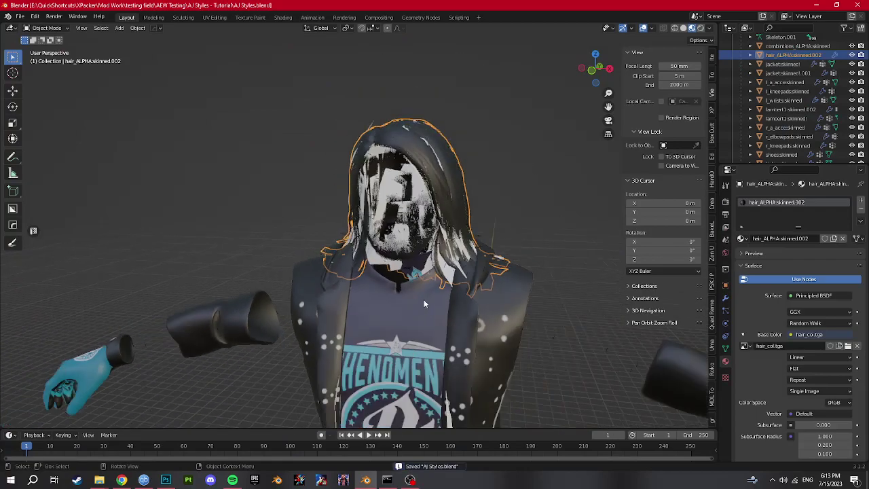
Give the hair's lambert1 overlay a node material with Alpha 0 and Alpha Hashed blending.
click(432, 265)
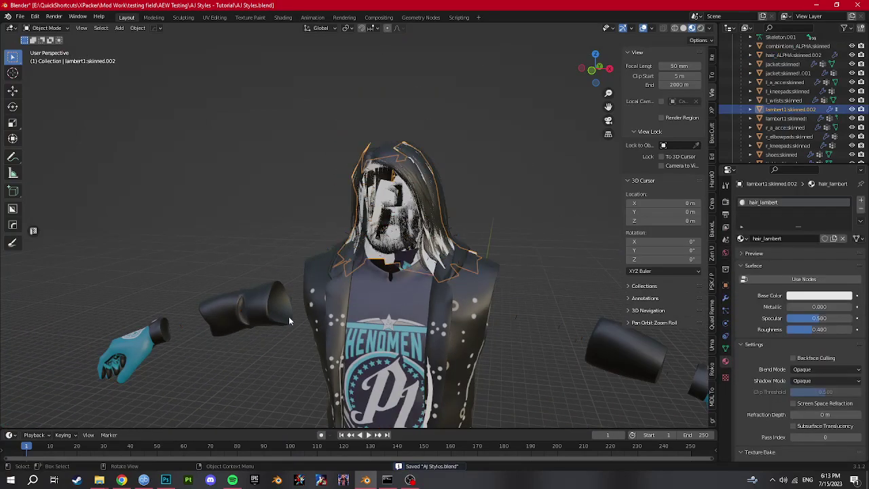
click(784, 281)
scroll(794, 326, down, 8)
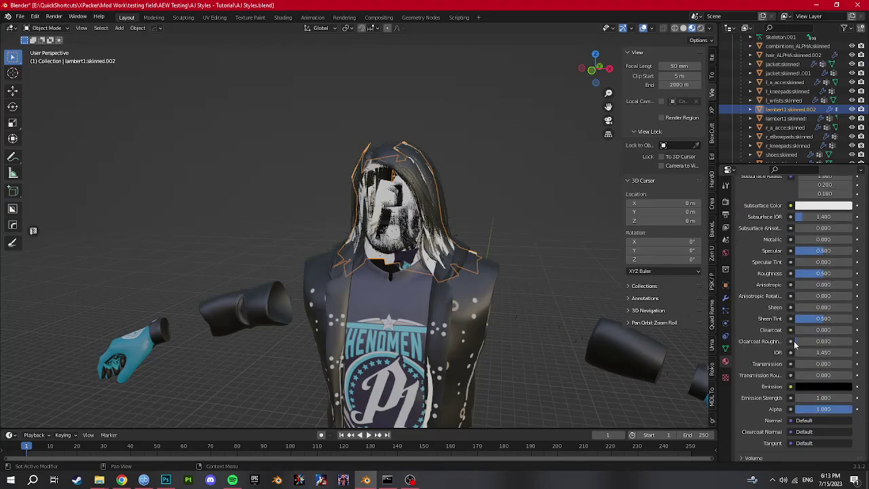
drag(815, 408, 794, 409)
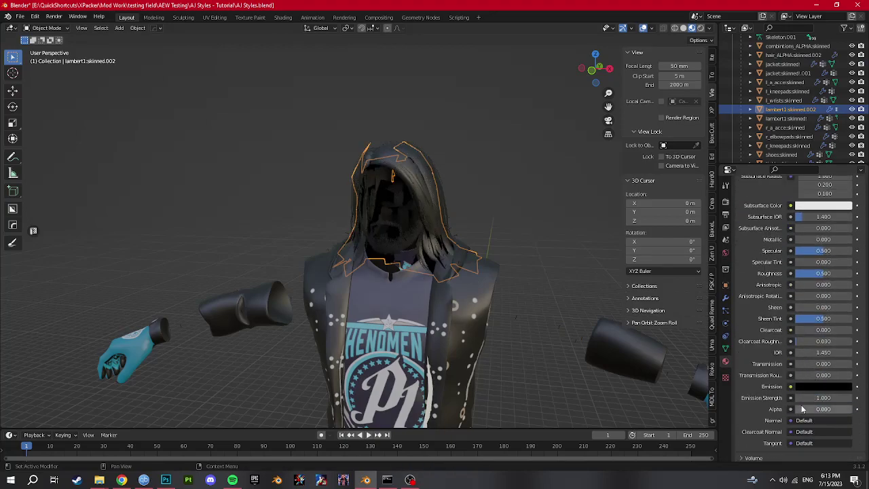
scroll(818, 397, down, 5)
click(817, 373)
click(815, 399)
middle_drag(515, 319, 414, 307)
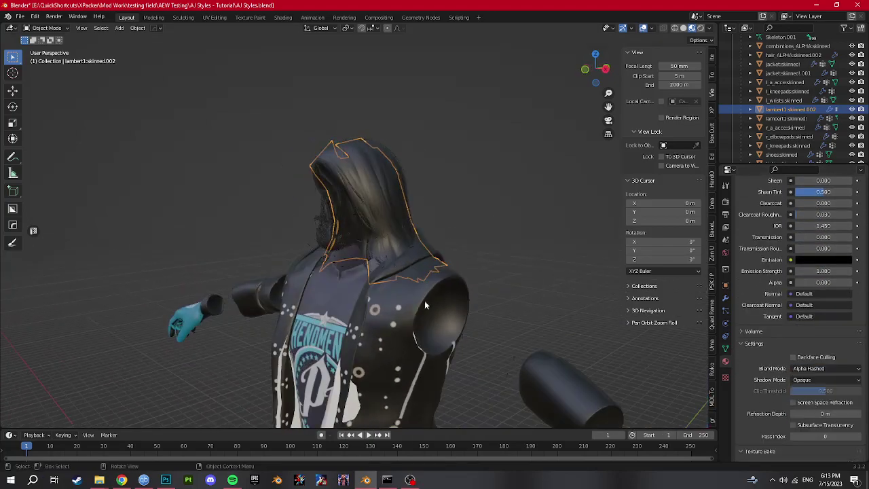
Give the jacket's lambert1 overlay a node material with Alpha Hashed blending.
click(791, 119)
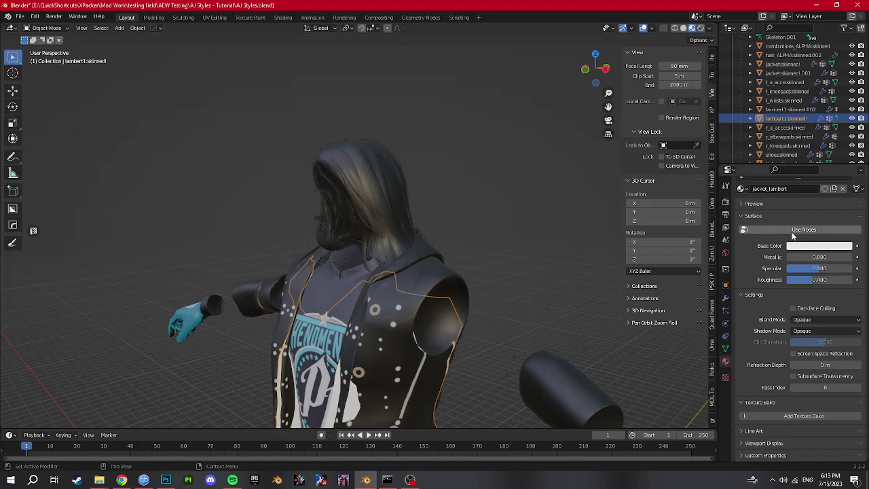
click(802, 230)
scroll(814, 305, down, 8)
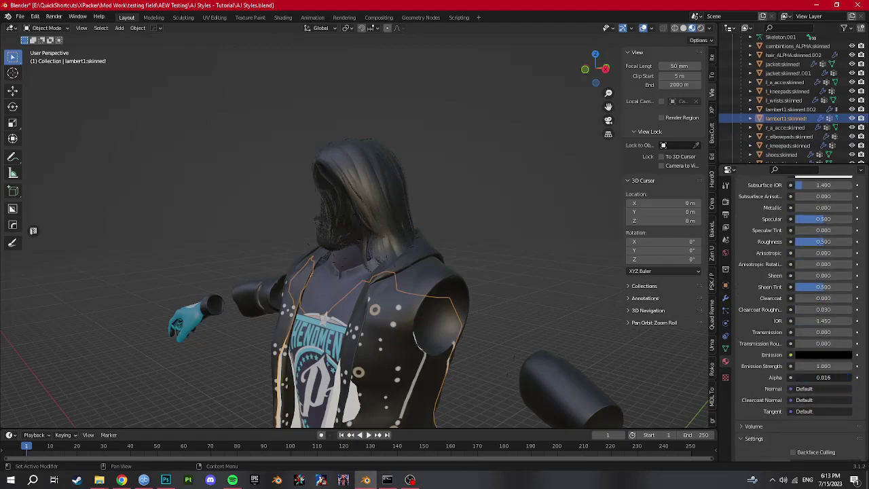
scroll(809, 387, down, 3)
scroll(810, 391, down, 2)
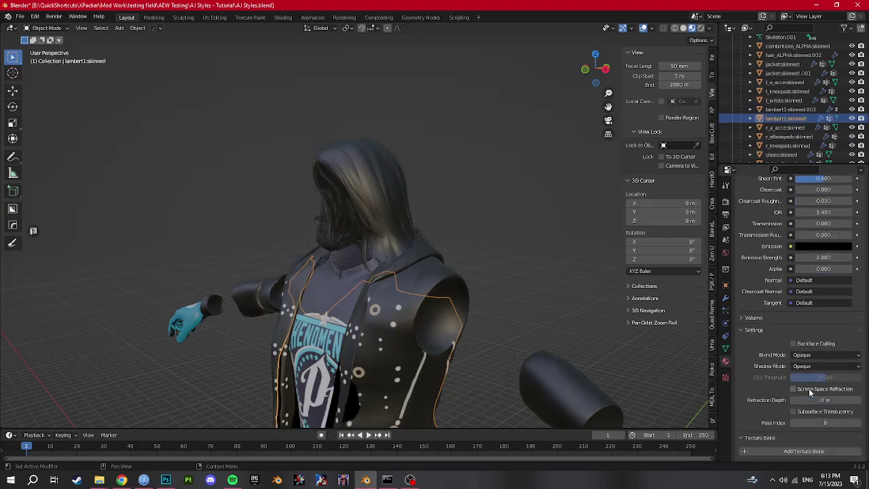
click(813, 355)
click(814, 387)
middle_drag(516, 271, 462, 289)
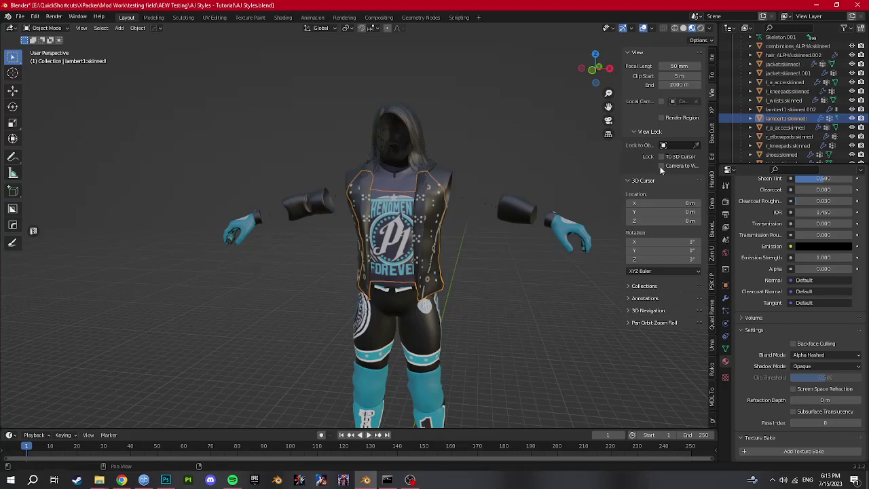
scroll(746, 74, up, 3)
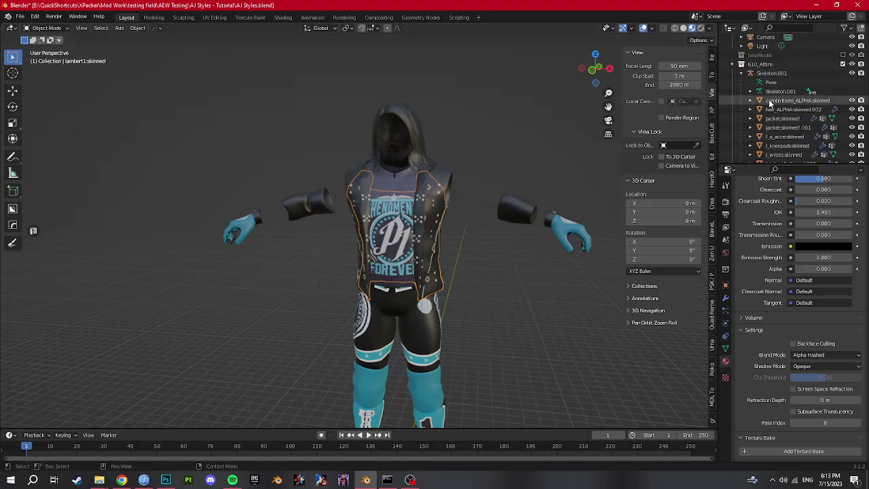
Re-enable and expand the baseModel collection, then save AJ Styles.blend.
scroll(732, 66, up, 2)
click(742, 75)
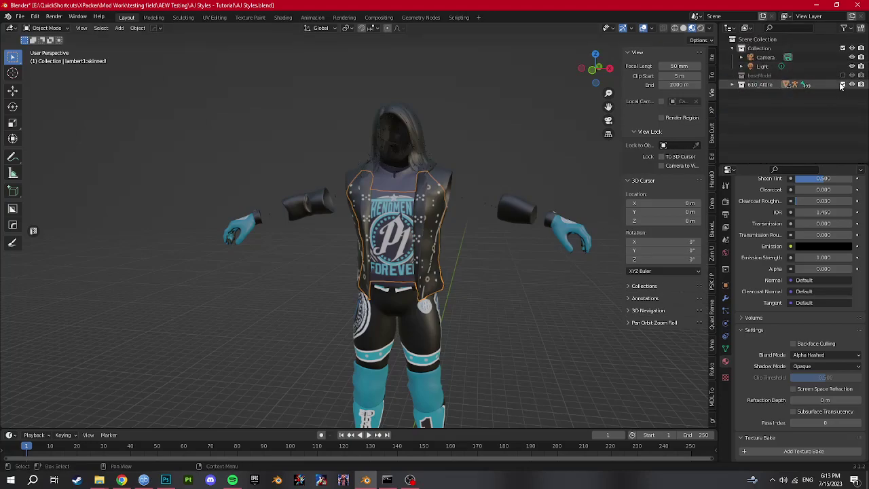
click(842, 76)
middle_drag(407, 271, 454, 275)
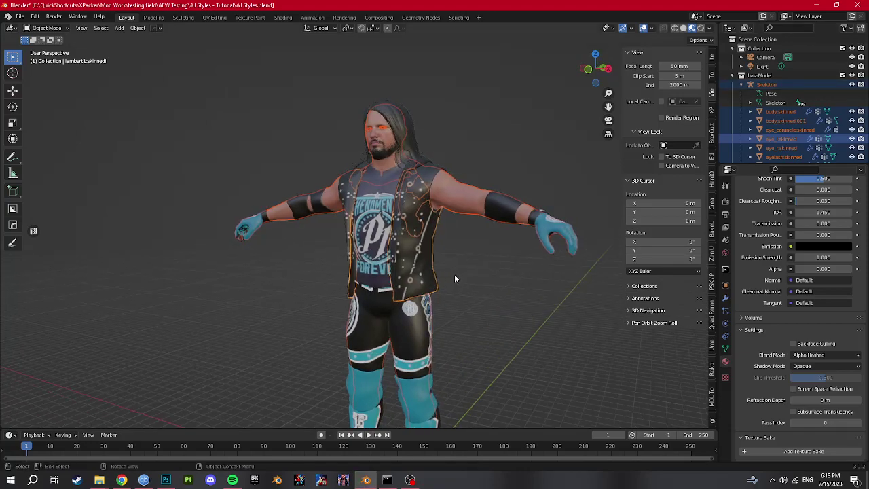
click(453, 274)
key(ctrl+s)
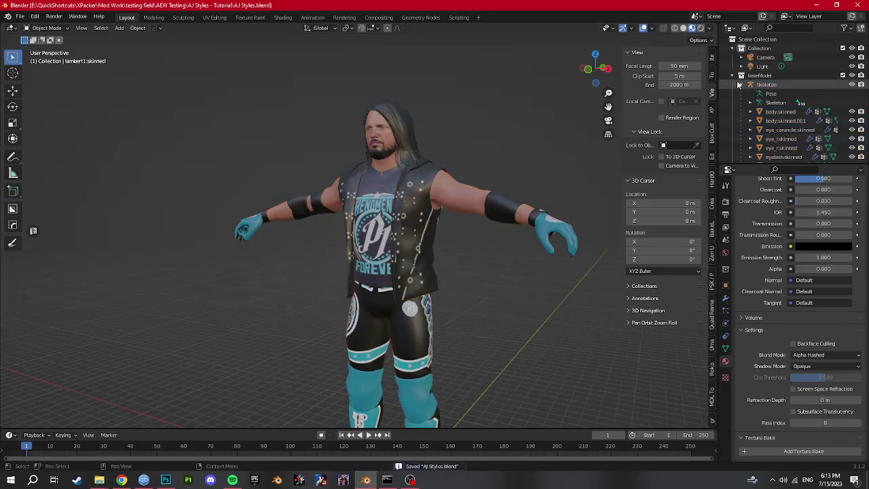
scroll(780, 95, down, 2)
Select the body mesh, the base model's skeleton and all 610_Attire meshes.
click(736, 156)
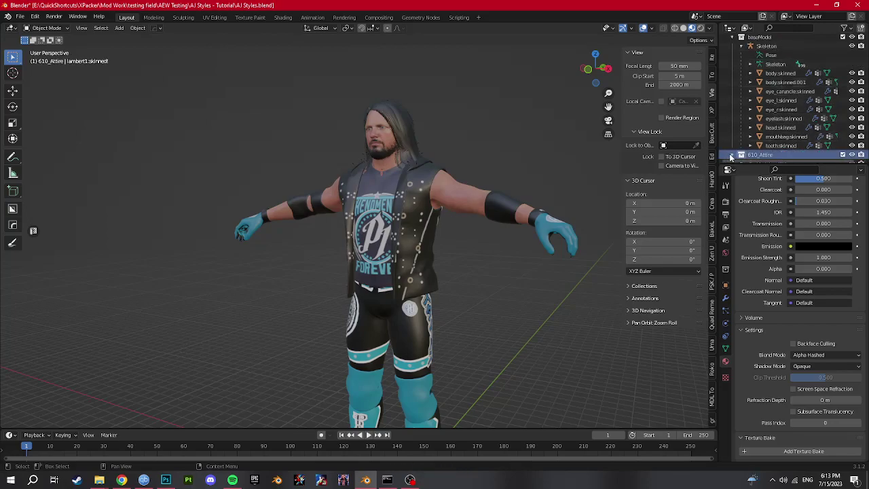
click(742, 155)
scroll(760, 119, down, 6)
scroll(760, 120, up, 5)
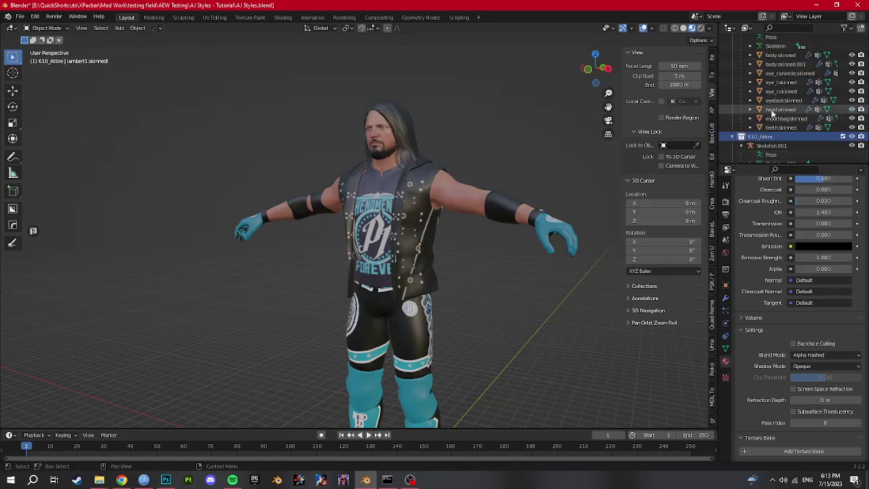
click(779, 56)
scroll(774, 80, up, 3)
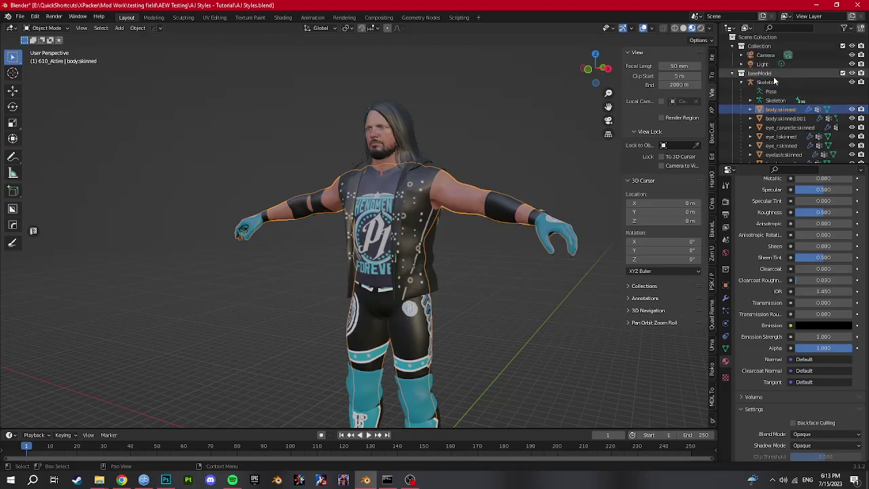
click(767, 82)
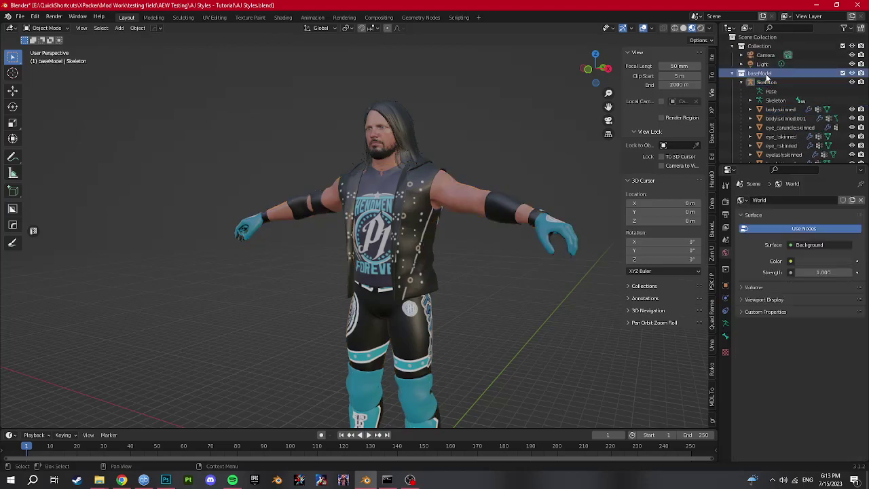
scroll(769, 136, down, 5)
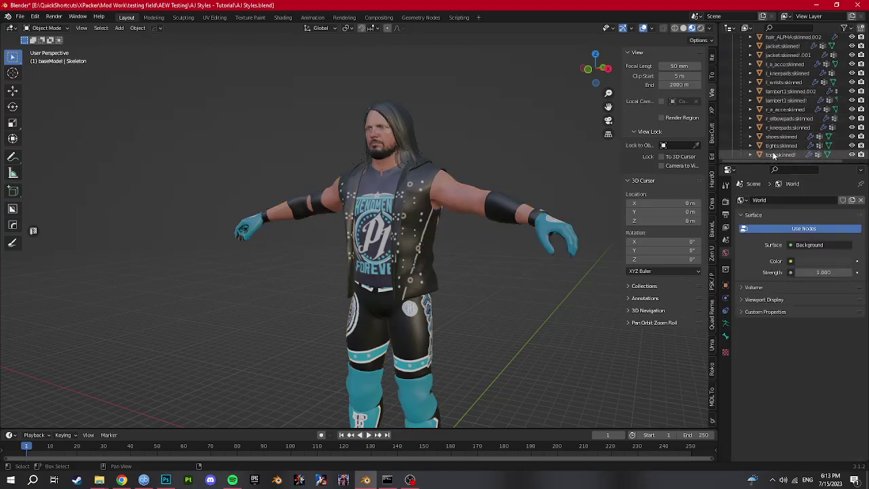
shift+click(773, 155)
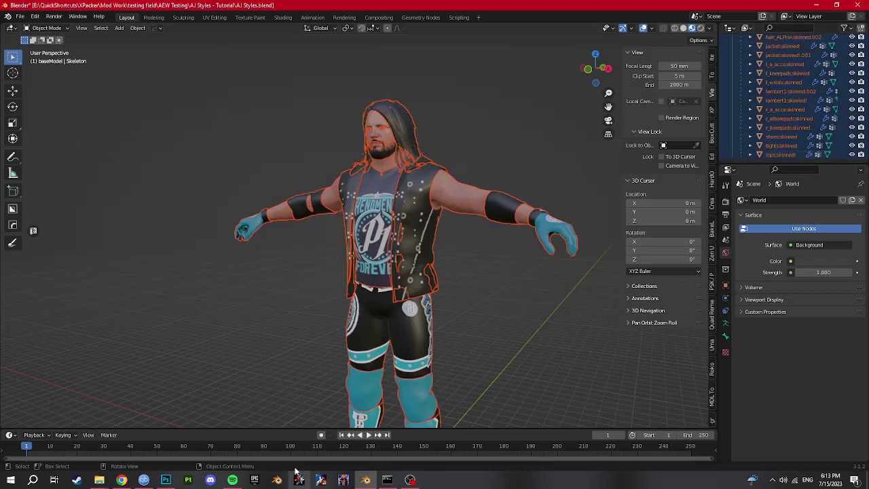
Open and run Rename UVs.py to rename the UV maps to UV_Single.
click(458, 18)
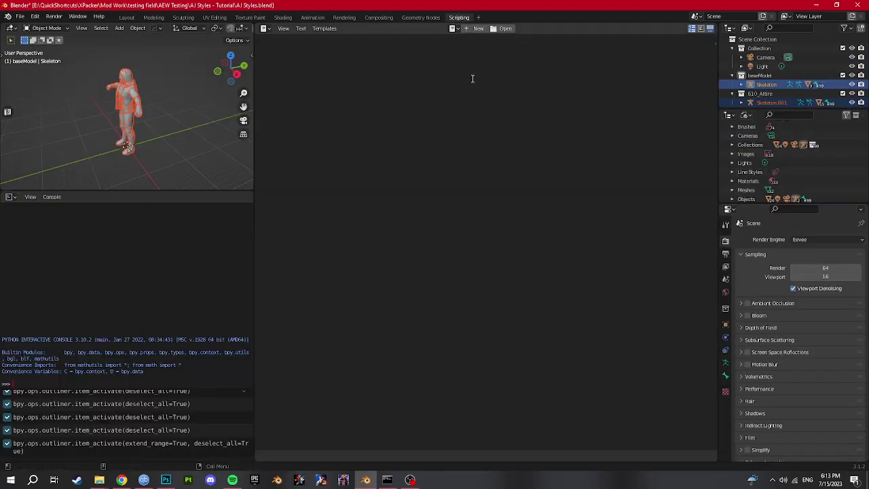
click(504, 29)
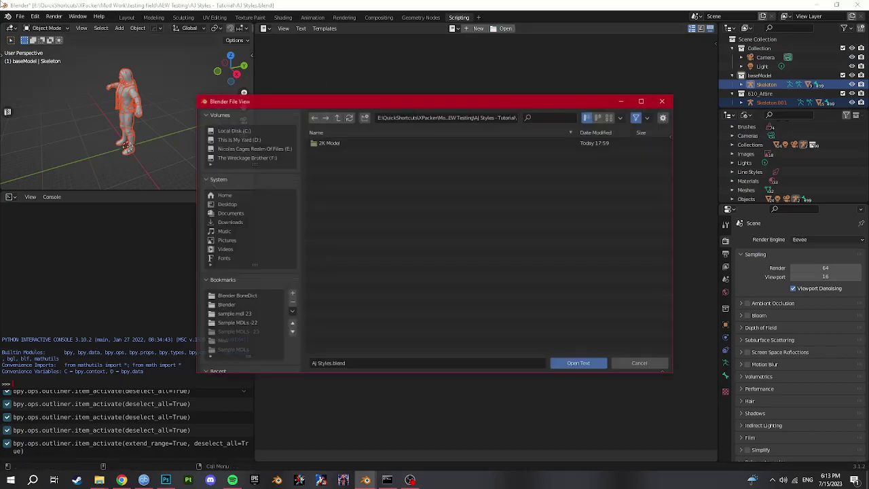
click(251, 300)
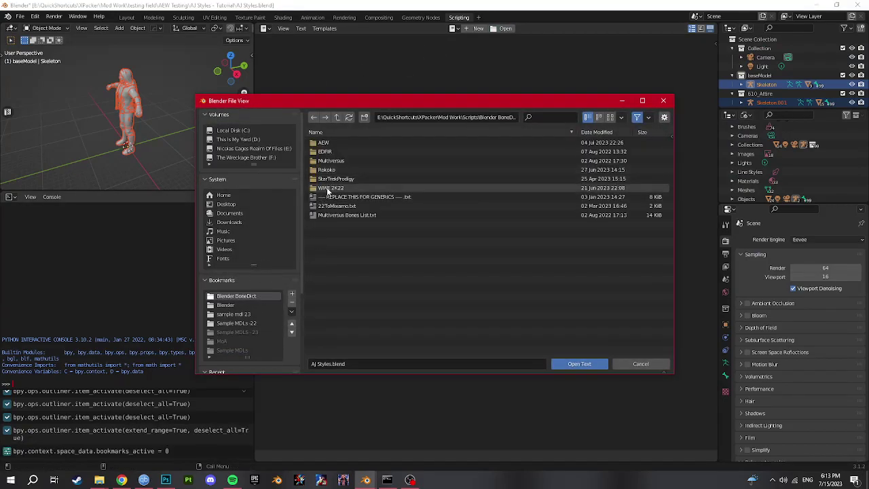
click(327, 188)
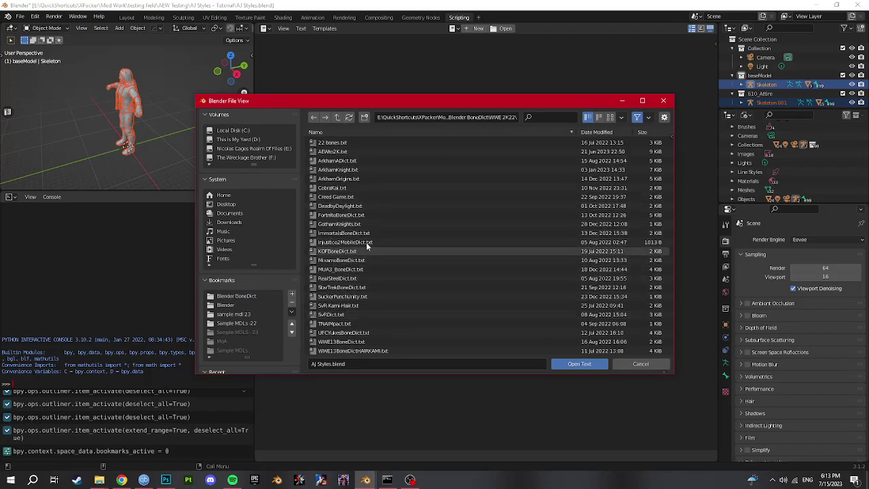
click(337, 117)
click(336, 117)
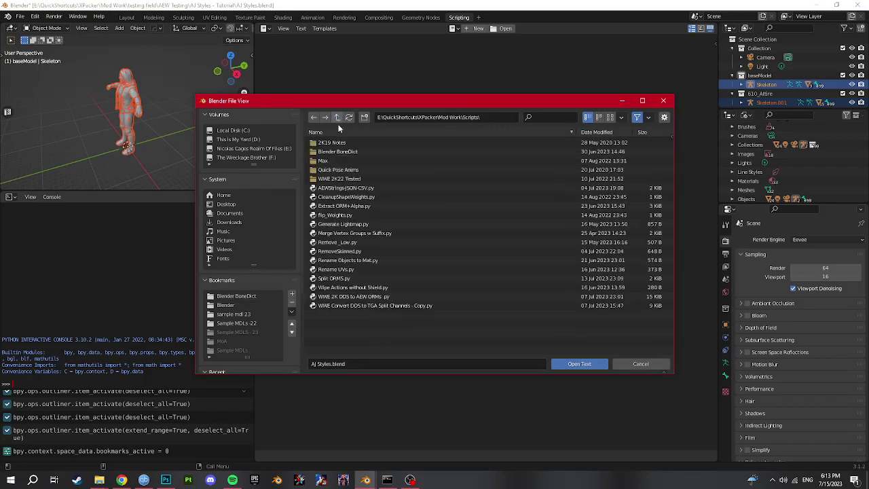
double_click(348, 265)
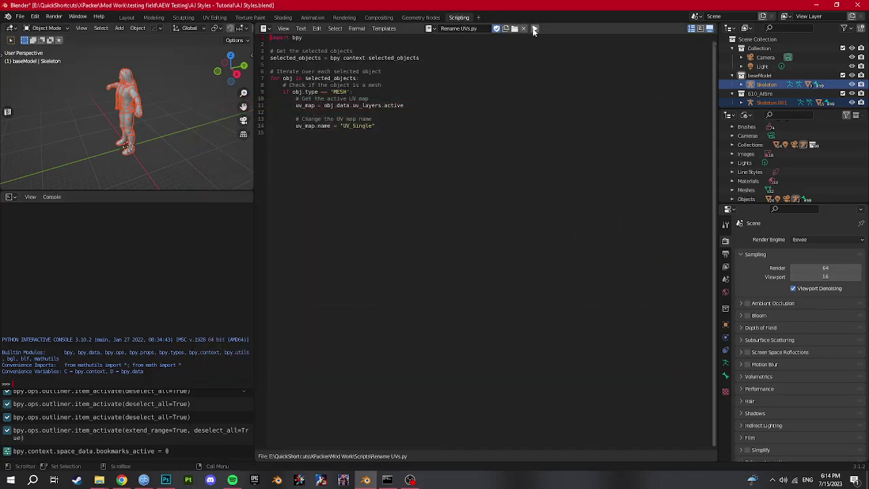
click(534, 28)
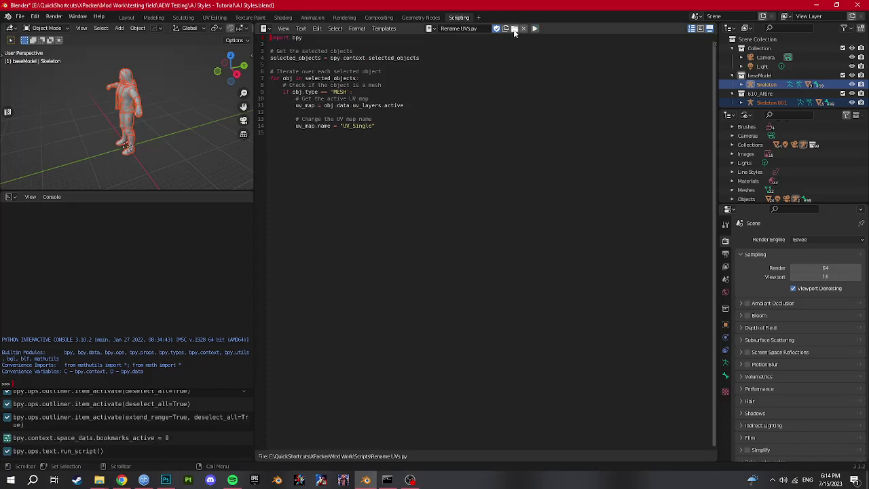
Run RemoveSkinned.py to strip ':skinned' from mesh and material names, then return to Layout.
click(514, 29)
double_click(363, 248)
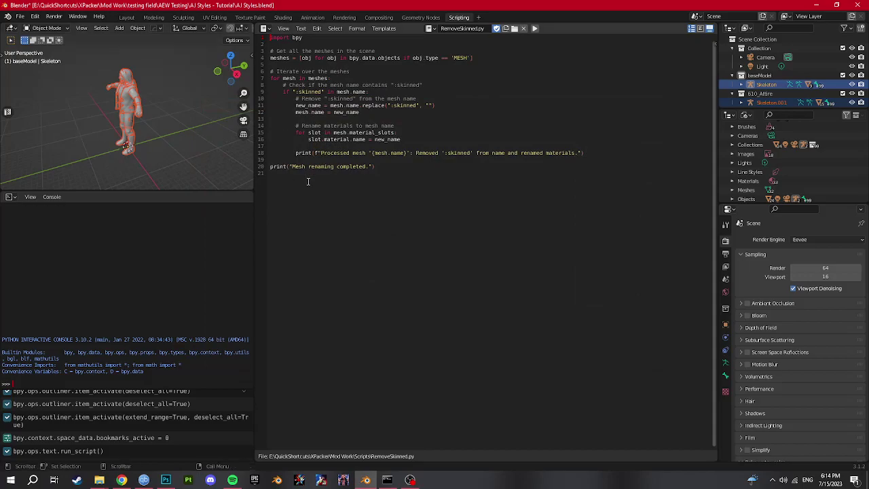
click(534, 28)
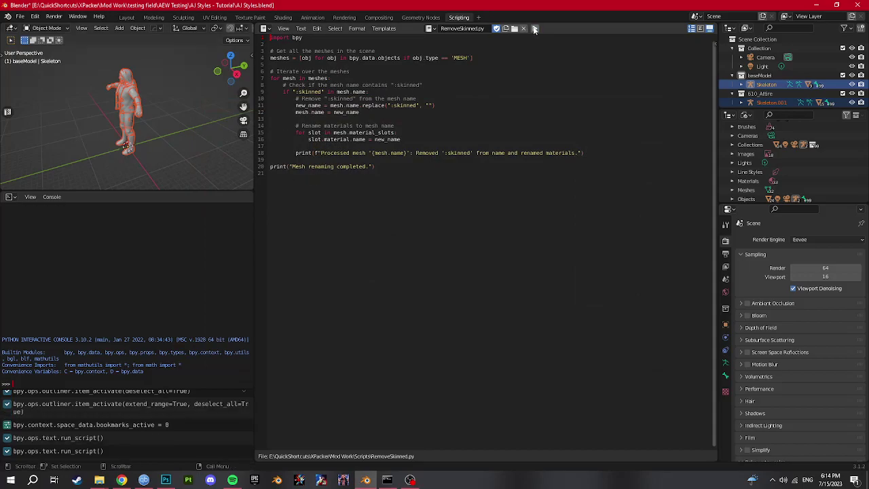
click(127, 17)
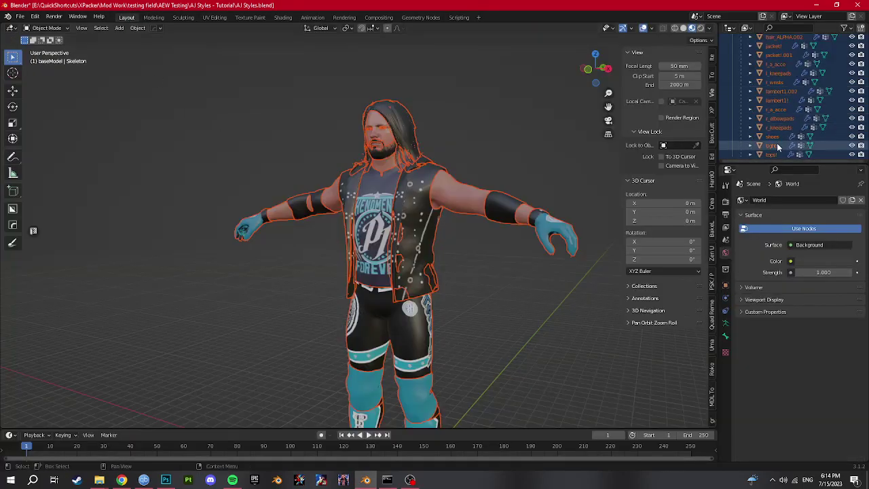
Check the materials on l_a_acce, combintions_ALPHA, jacket! and shoes, then save the file.
scroll(778, 147, up, 8)
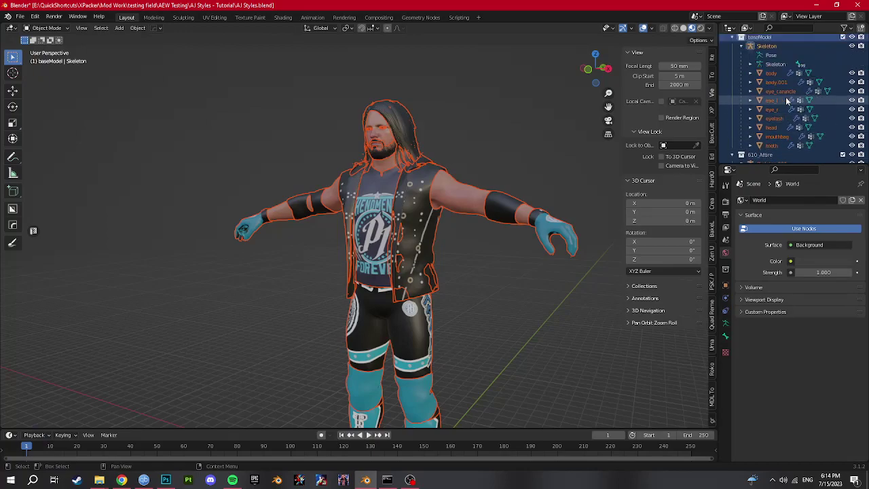
scroll(790, 95, down, 5)
click(775, 136)
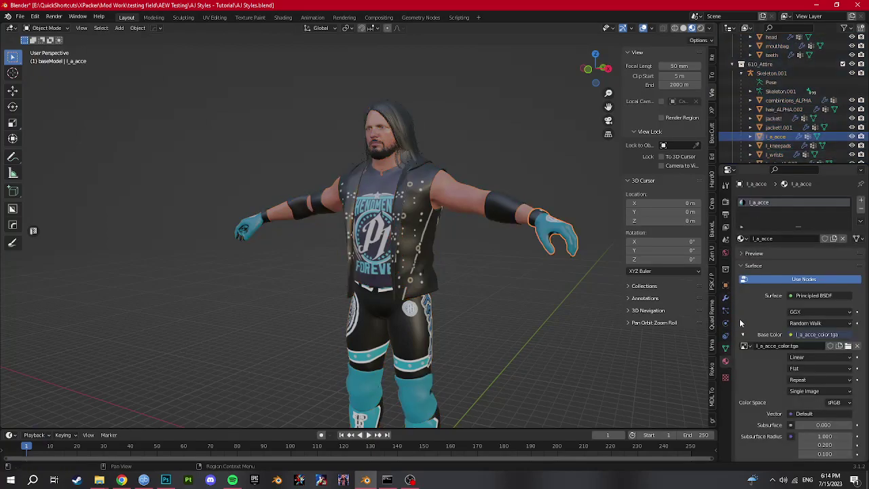
click(780, 99)
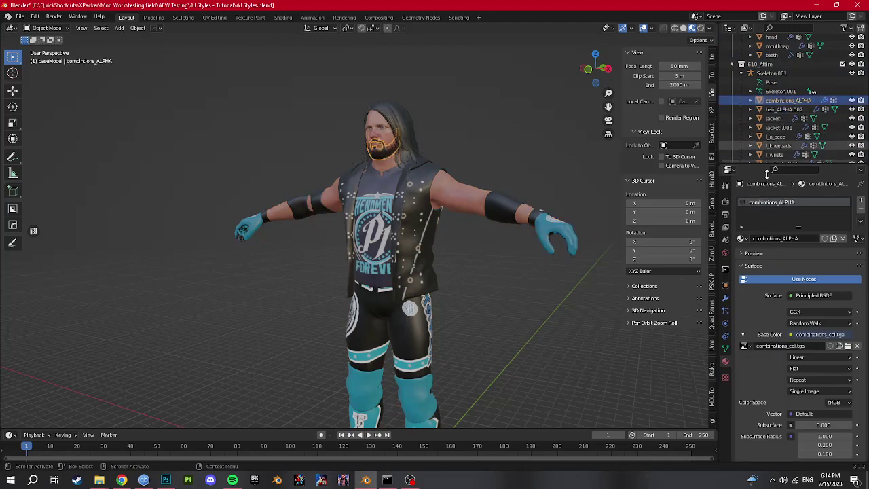
click(774, 118)
scroll(771, 136, down, 4)
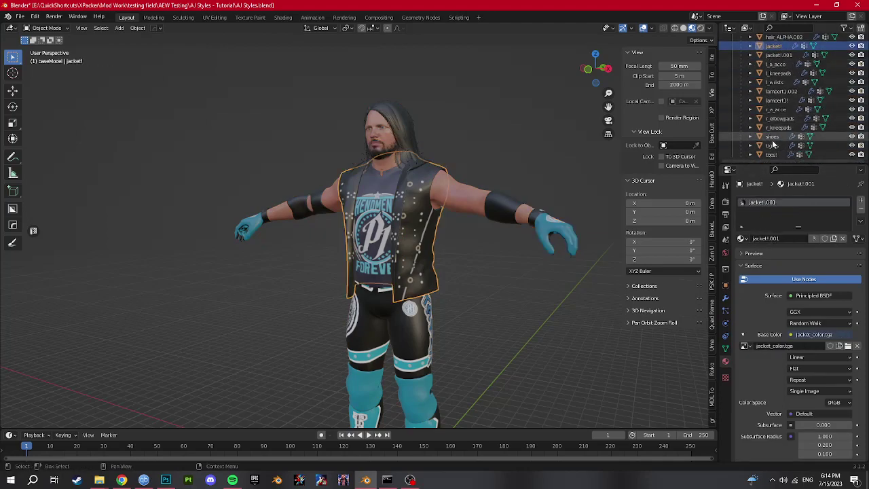
click(771, 137)
middle_drag(475, 265, 439, 266)
key(ctrl+s)
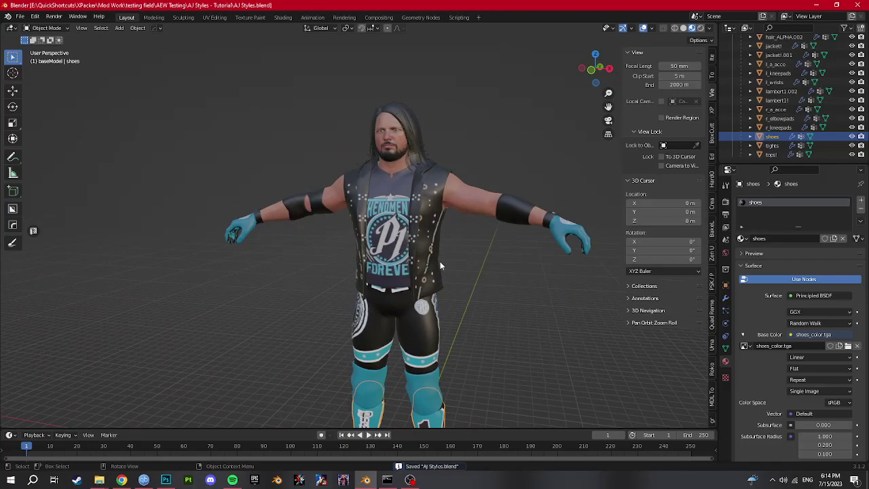
Range-select every attire mesh from combintions_ALPHA to tops!, with tops! active.
click(771, 155)
scroll(774, 122, up, 2)
shift+click(779, 63)
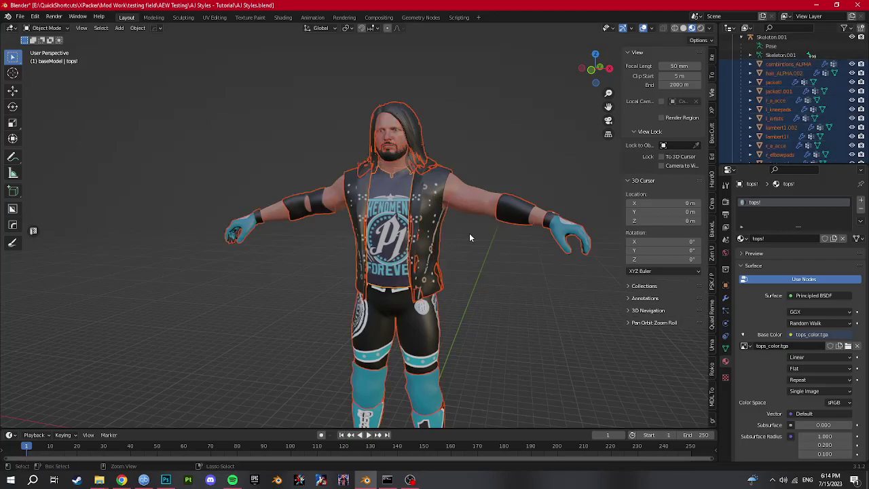
Join the attire meshes into tops!, apply its Armature modifier, and delete Skeleton.001.
key(ctrl+j)
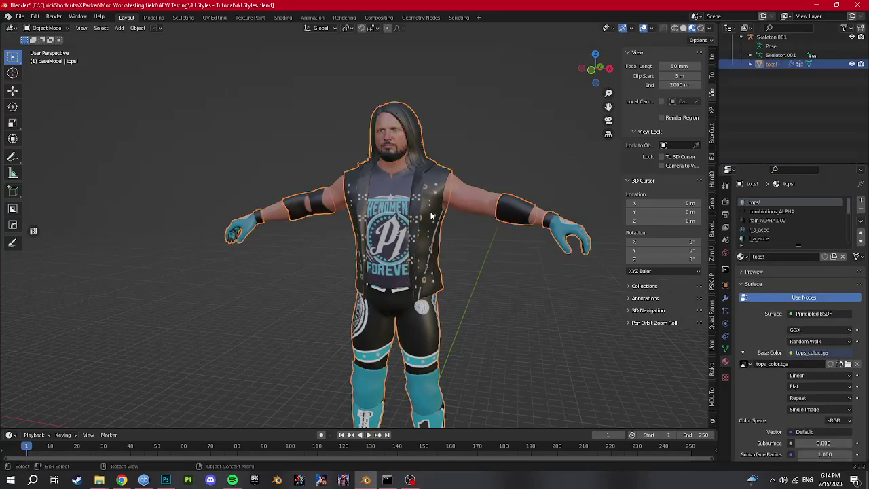
key(KP_Divide)
mouse_move(430, 217)
middle_down()
mouse_move(234, 230)
mouse_move(426, 232)
middle_up()
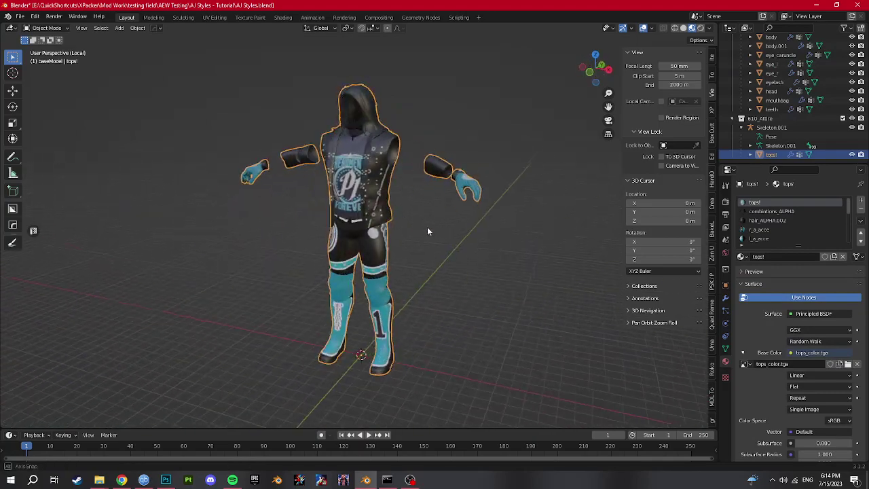
key(KP_Divide)
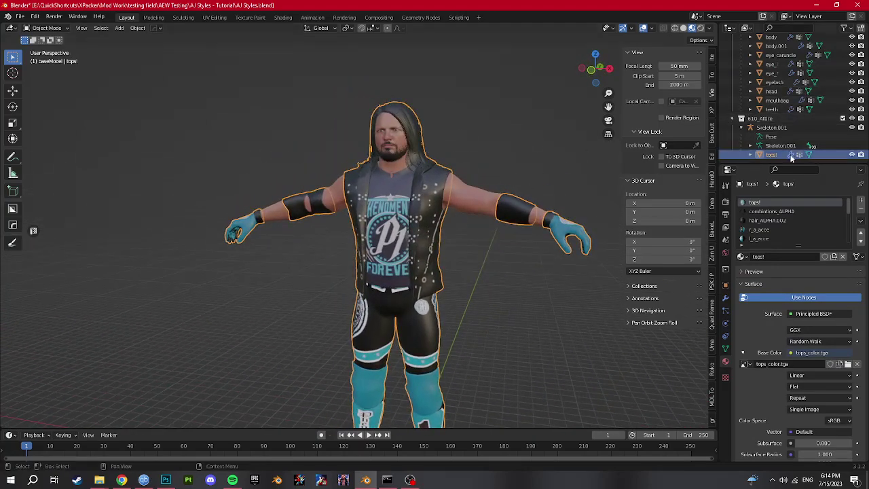
click(791, 155)
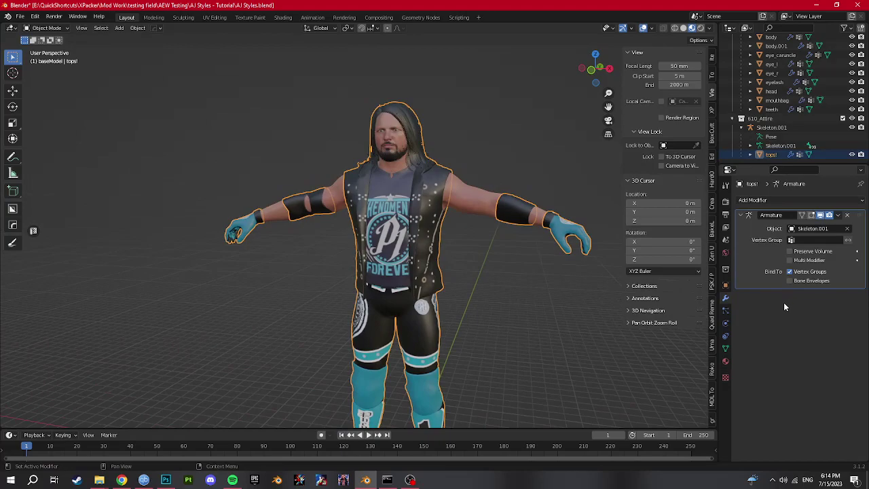
key(ctrl+a)
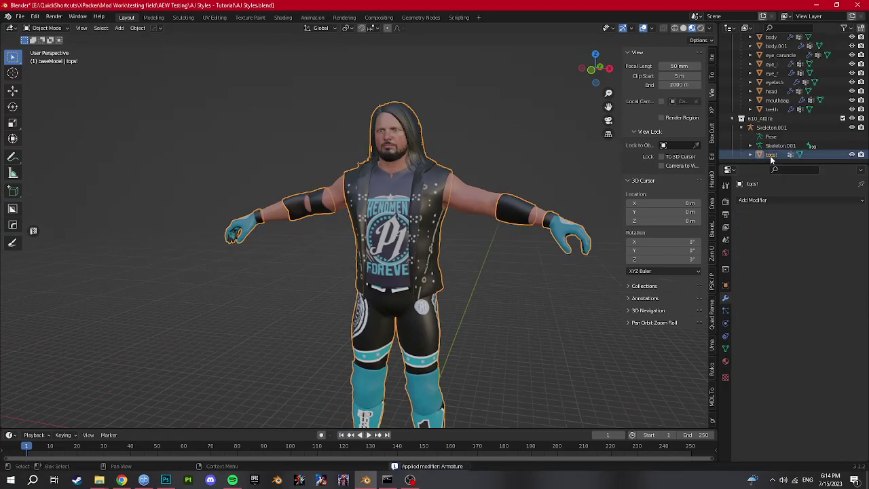
drag(770, 160, 723, 148)
click(771, 127)
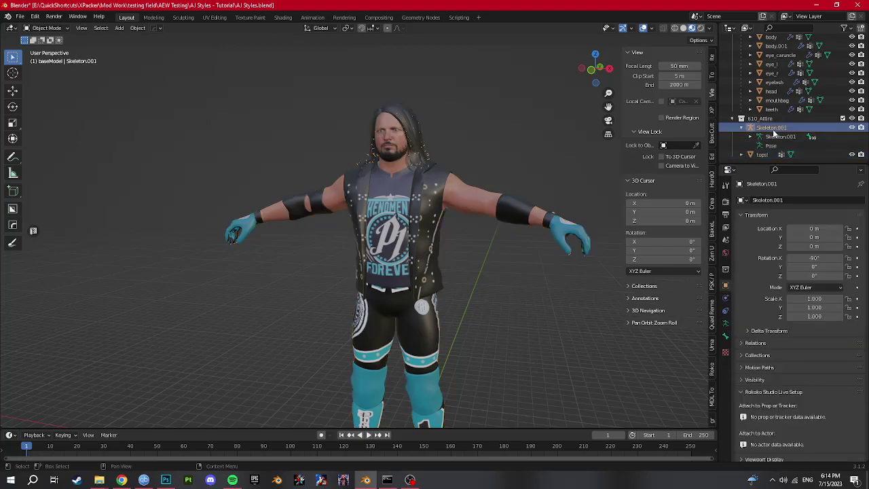
key(Delete)
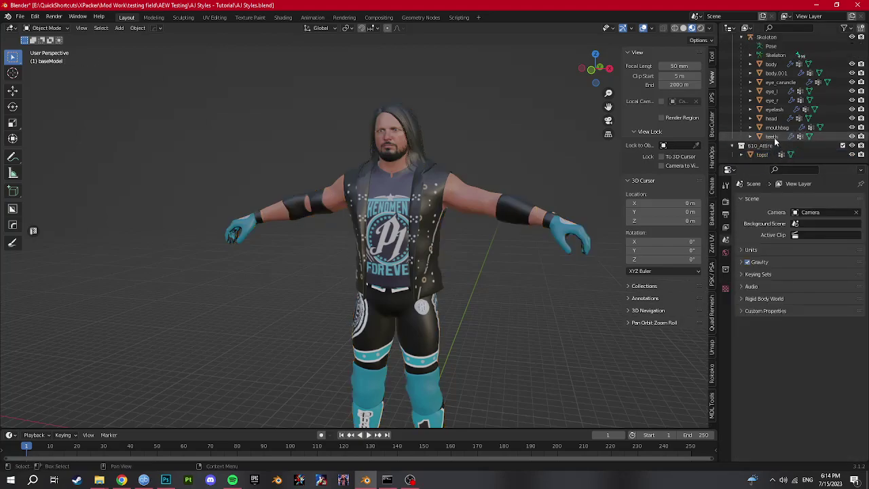
Join the body meshes into teeth, apply its Armature modifier, and delete Skeleton.
click(775, 137)
shift+click(771, 64)
key(KP_Divide)
key(KP_Divide)
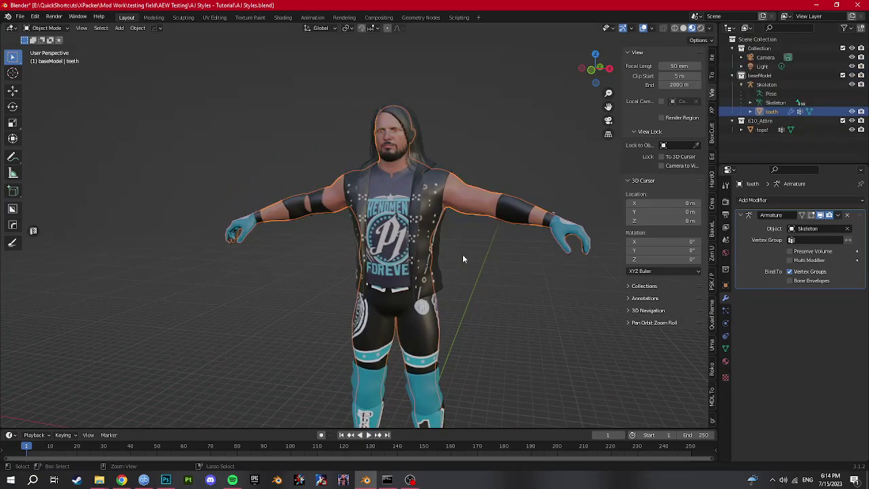
key(KP_Divide)
middle_drag(462, 259, 389, 226)
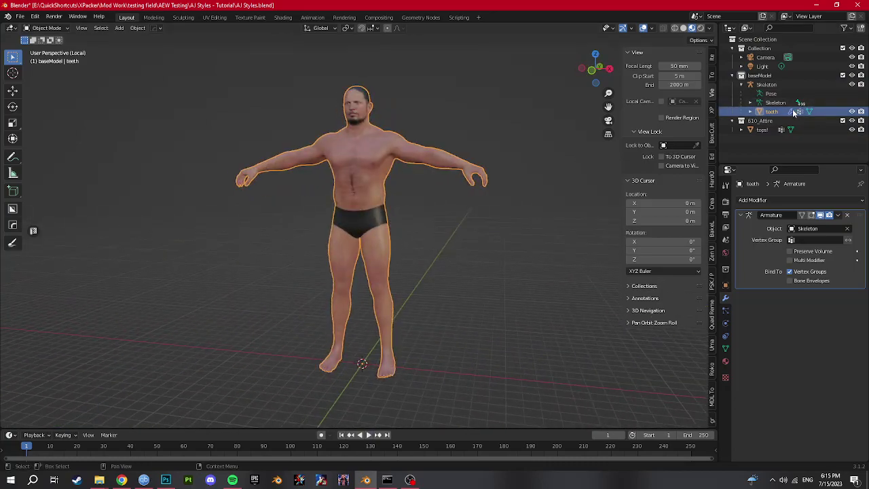
key(ctrl+a)
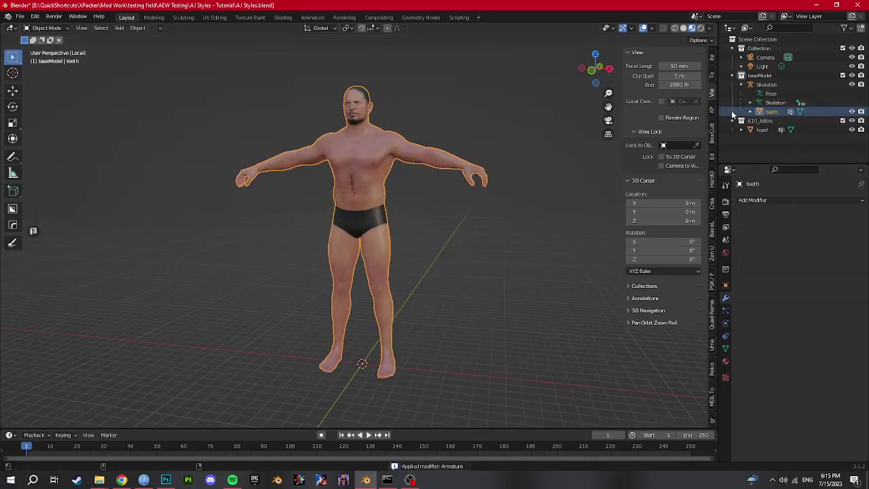
drag(772, 113, 761, 77)
key(Delete)
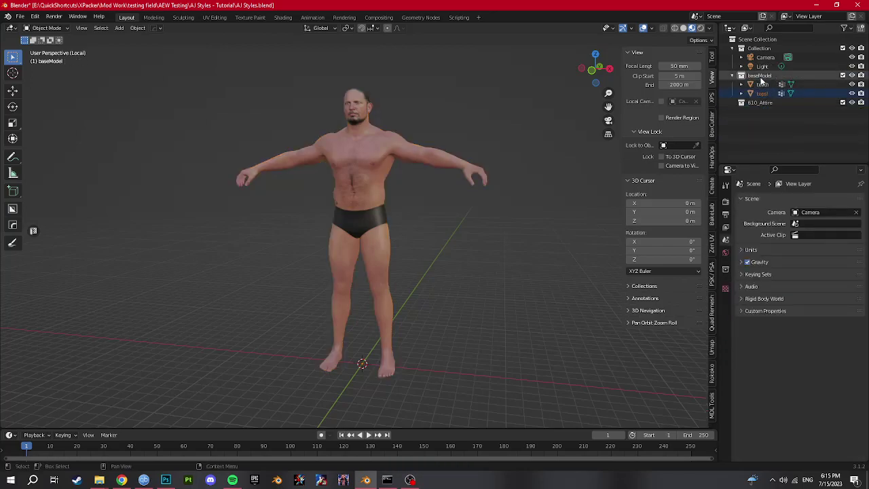
Delete the empty 610_Attire collection and save AJ Styles.blend.
click(760, 102)
key(Delete)
key(ctrl+s)
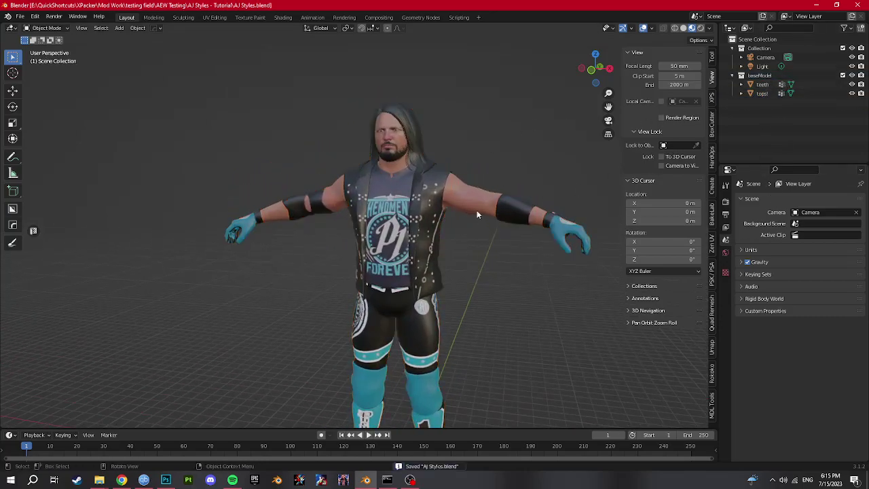
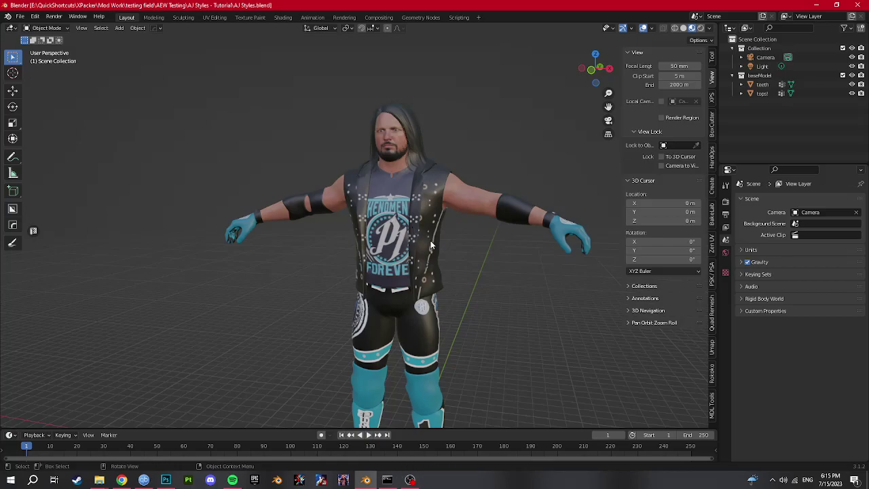
Launch umodel_materials.exe from the AEW Fight Forever Content folder in the mods Explorer window.
mouse_move(99, 480)
click(109, 437)
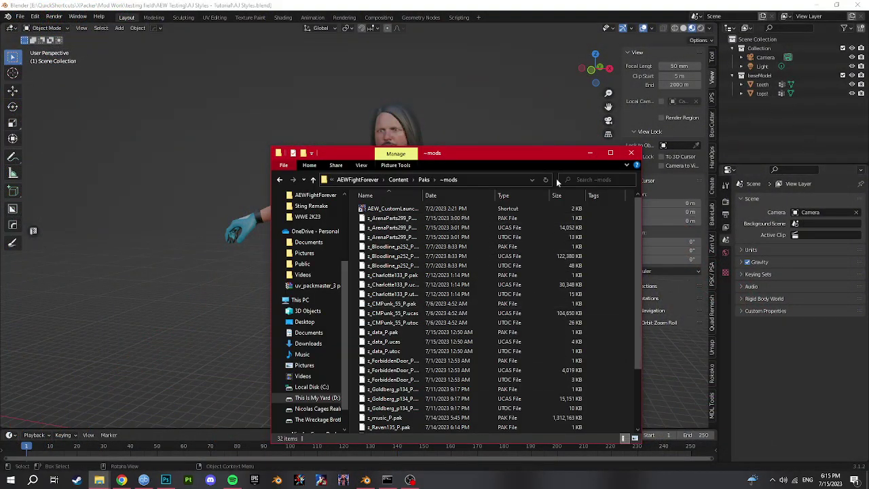
click(398, 179)
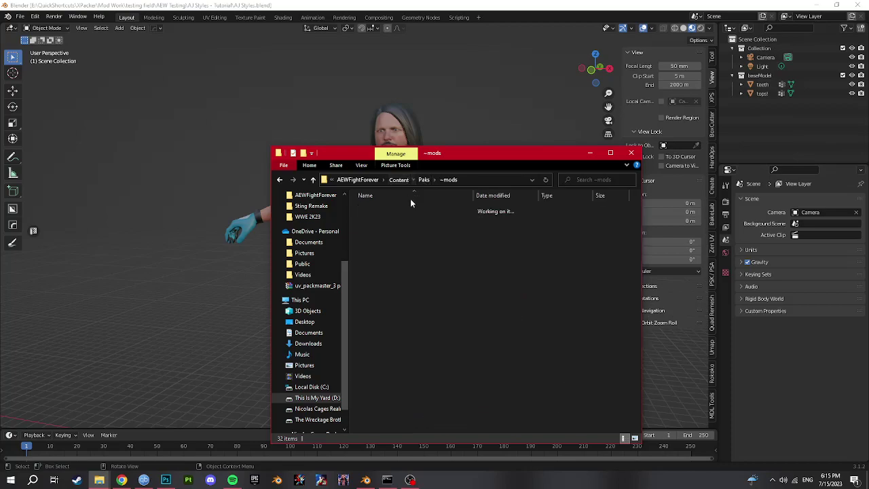
double_click(401, 360)
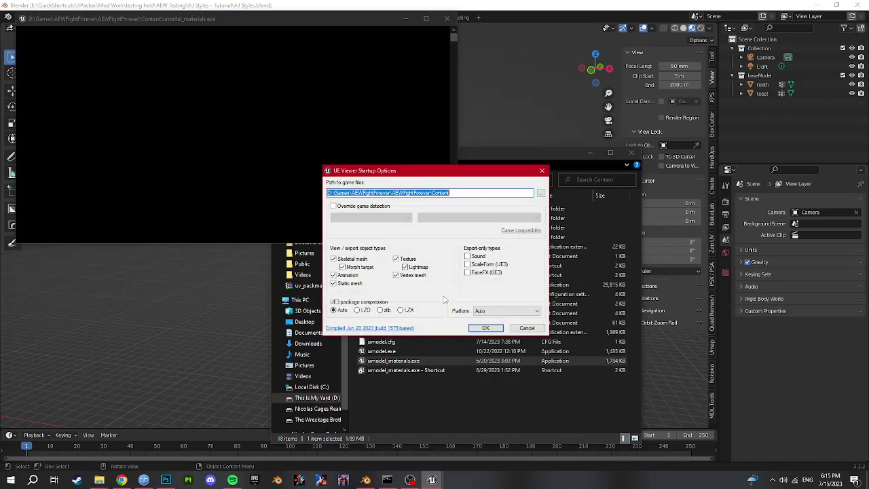
Override game detection and set the engine to Unreal engine 4, version 4.27.
click(367, 206)
click(359, 217)
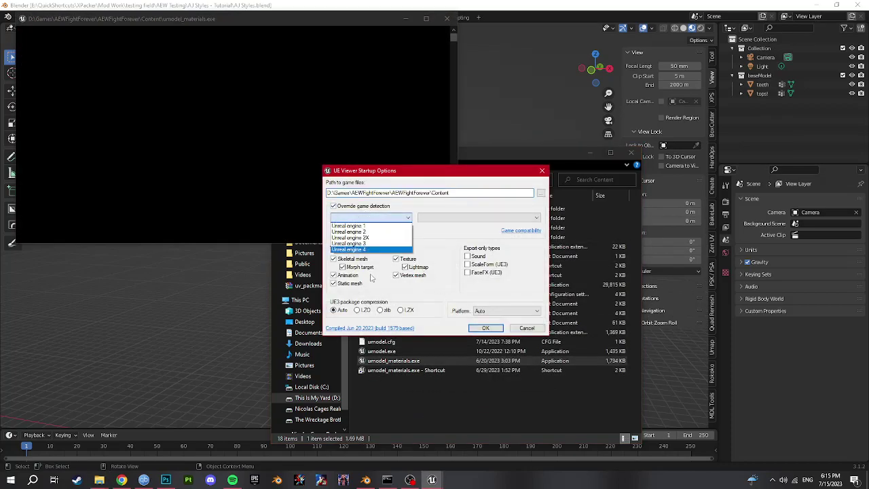
click(370, 249)
click(441, 217)
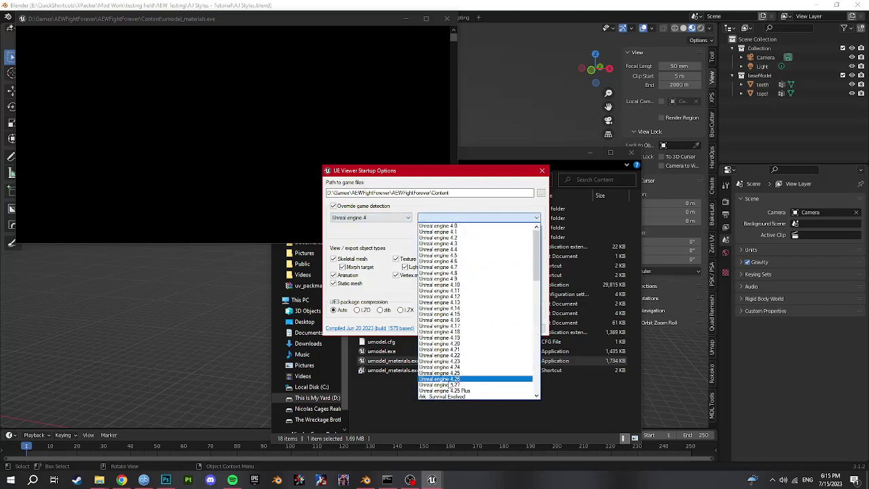
click(449, 385)
Copy the AES key from aes.txt, confirm startup options, and paste the key.
click(450, 403)
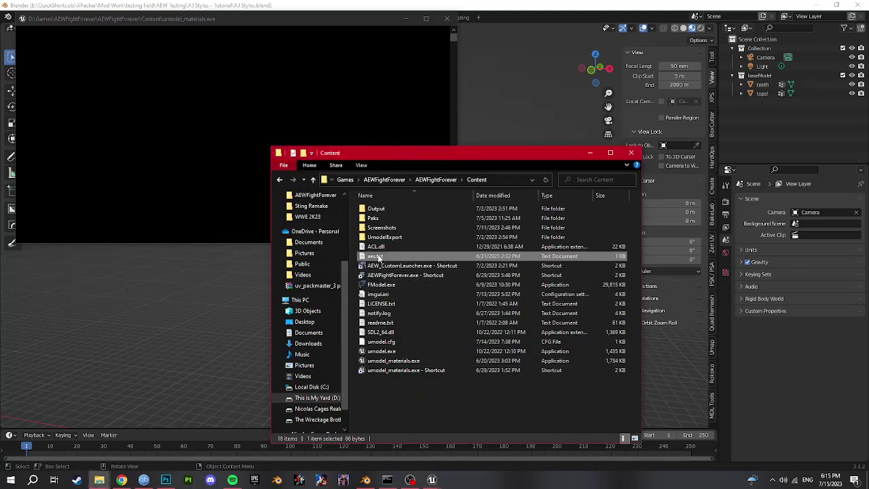
double_click(380, 253)
key(ctrl+a)
click(678, 161)
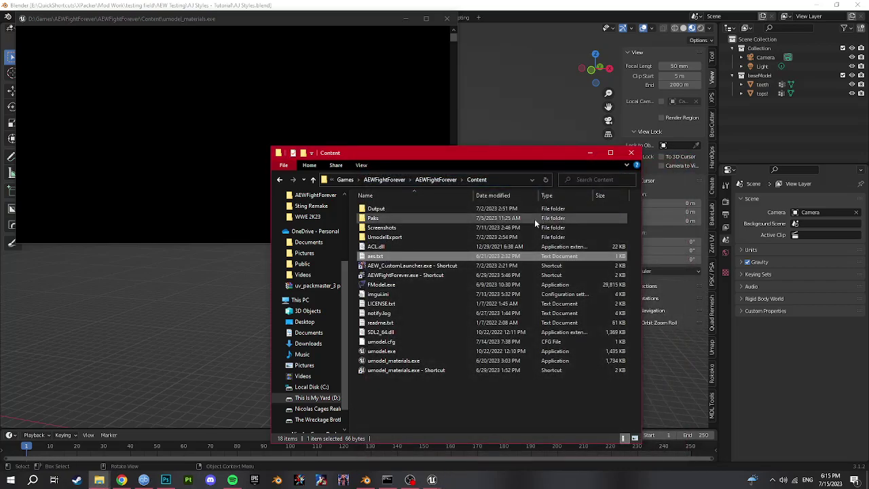
key(alt+Tab)
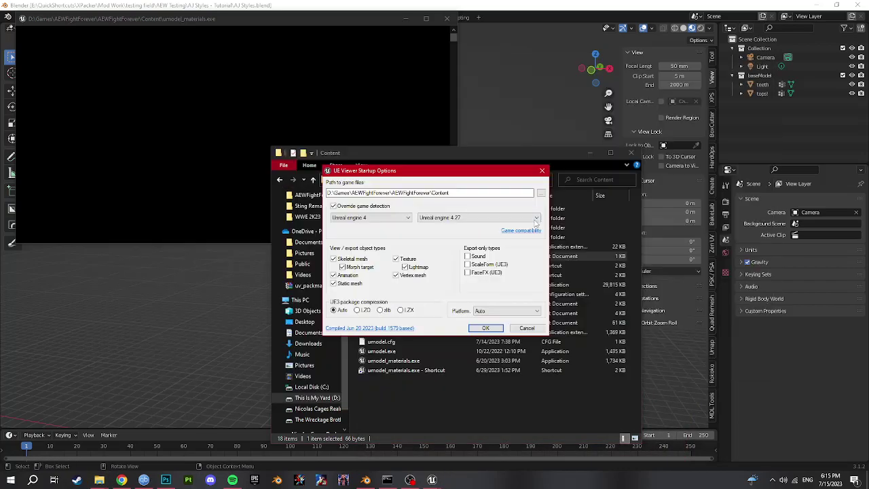
click(480, 329)
text(0x766D2004BD1CA41B20A273CBEB8368FF267A819C30324F75898C3EEAEB62BB1D)
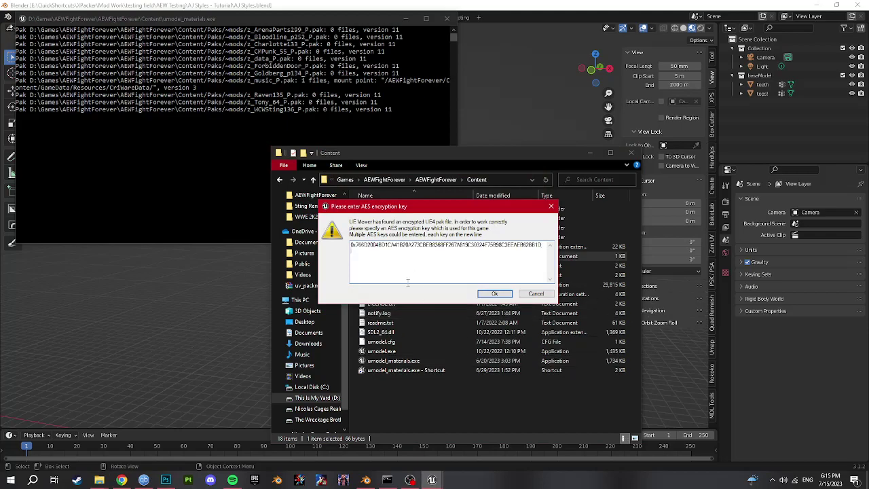
click(491, 294)
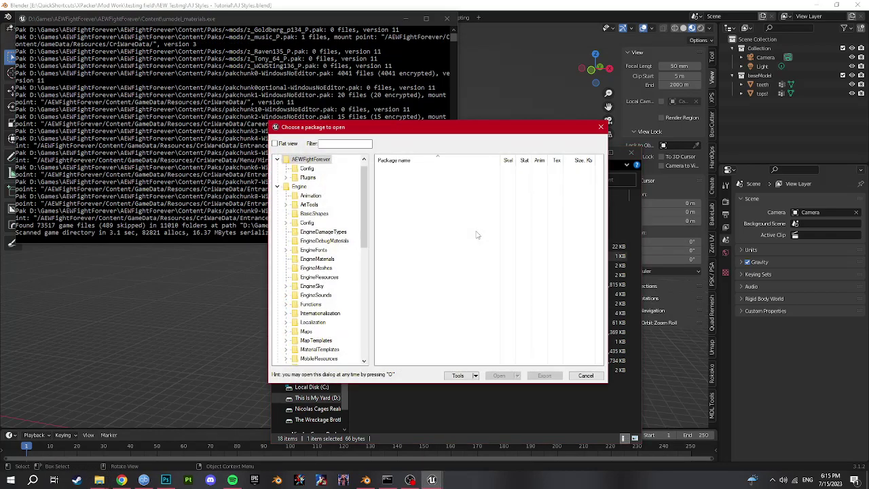
Expand GameData > Resources > Models > Create > Chara > Body in the widened package browser.
click(277, 186)
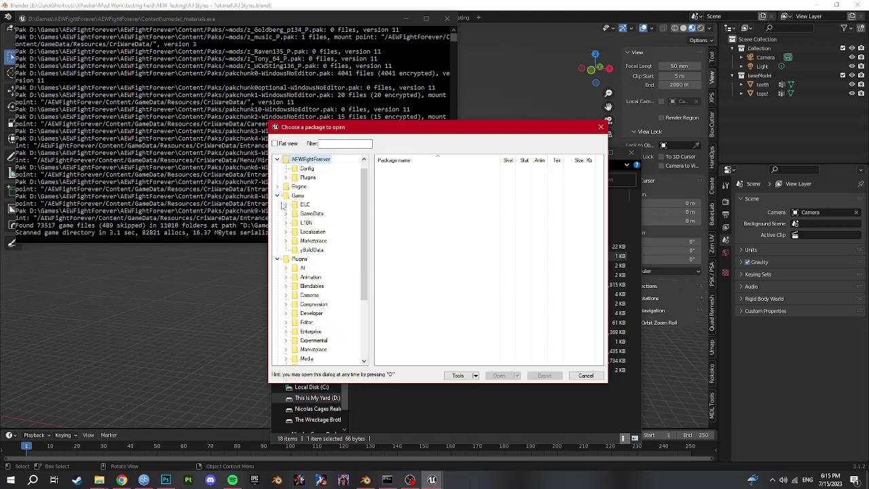
click(285, 214)
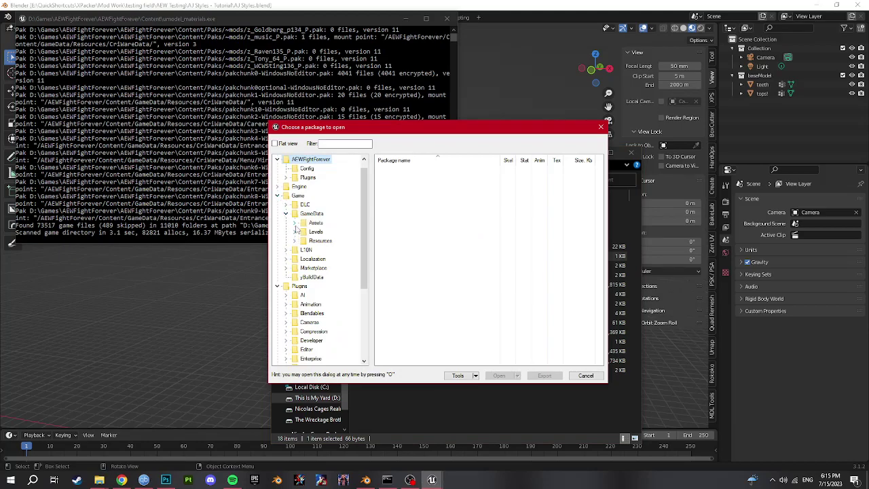
click(296, 224)
click(295, 160)
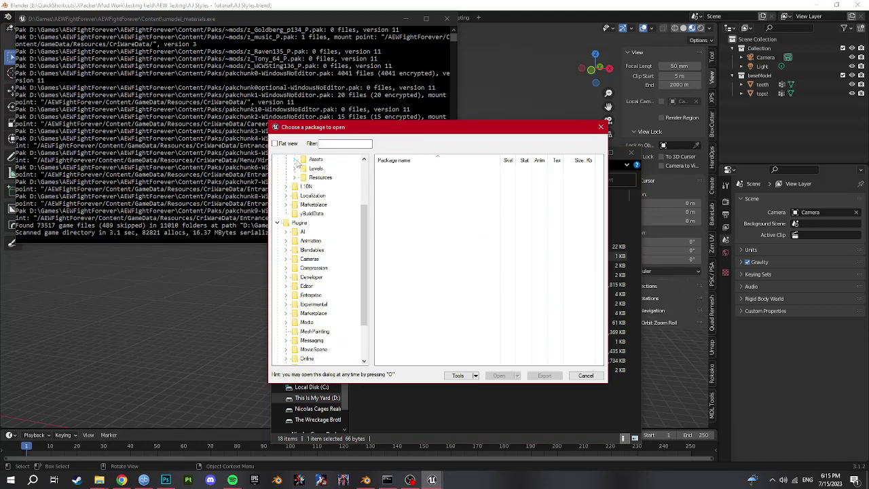
scroll(289, 231, up, 3)
click(295, 251)
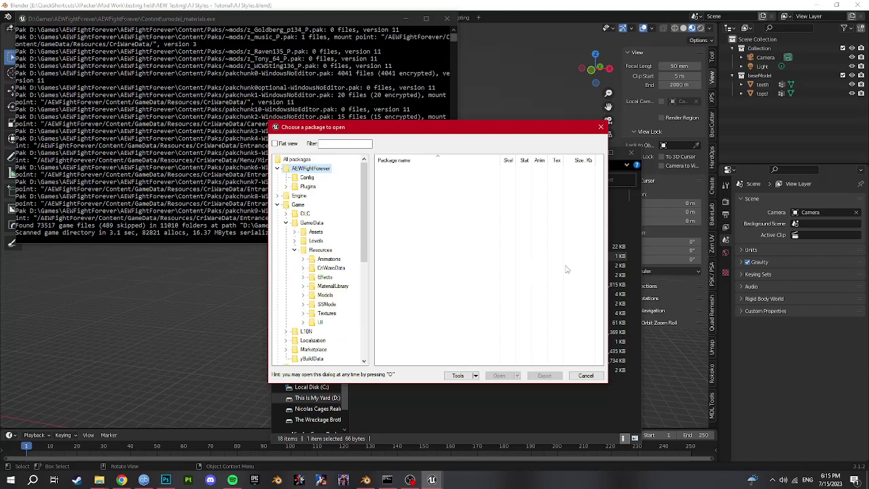
drag(609, 244, 656, 245)
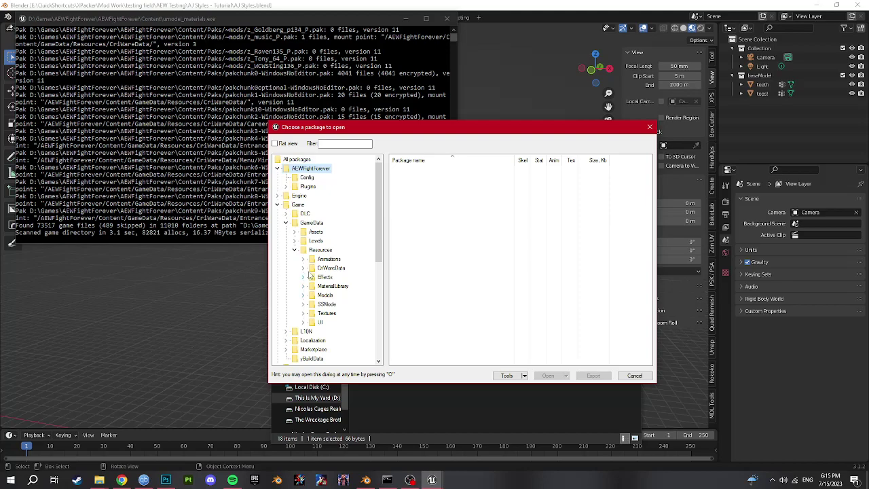
click(303, 295)
click(312, 287)
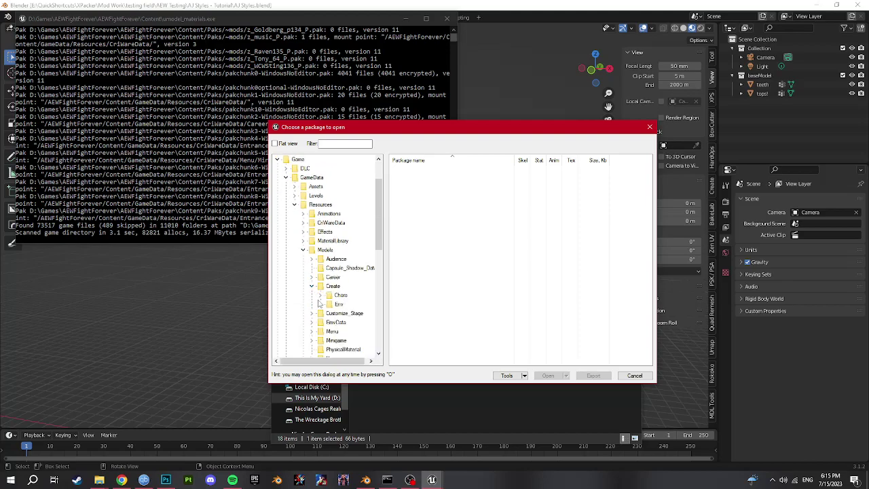
click(329, 241)
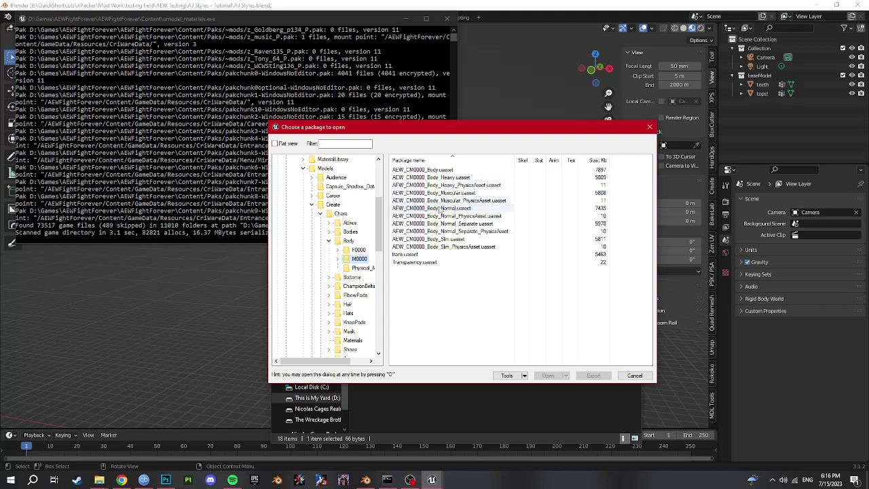
Load AEW_CM0000_Body_Normal, export it with default Ctrl+X options, and check the export log.
double_click(449, 209)
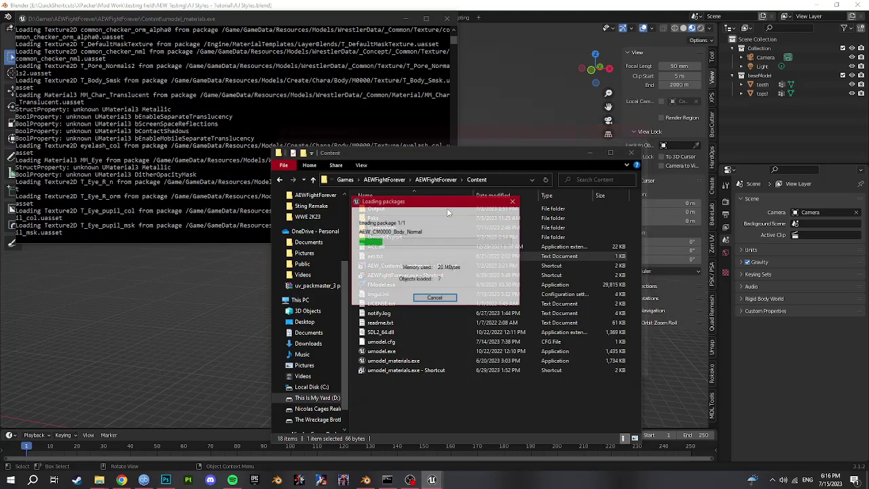
drag(437, 240, 443, 241)
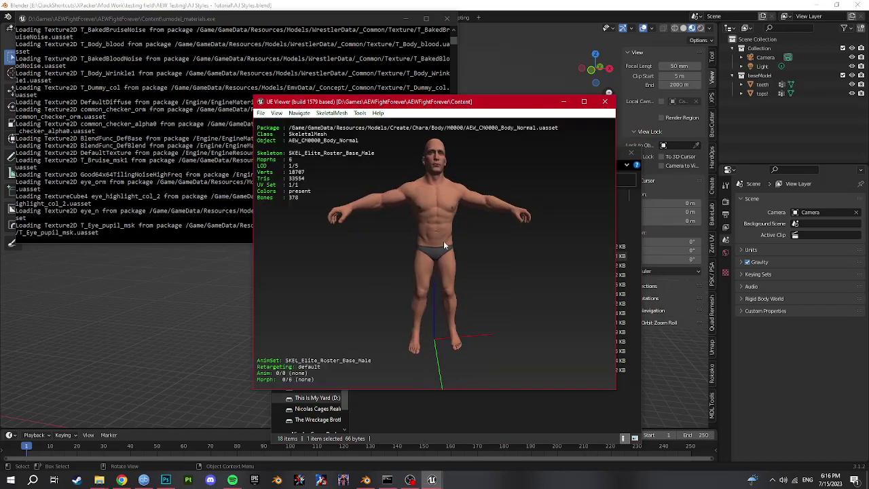
key(ctrl+x)
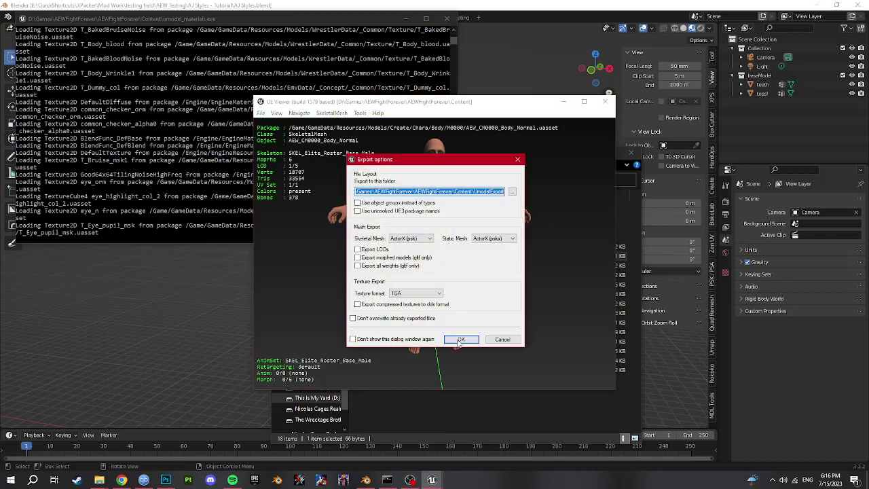
click(459, 339)
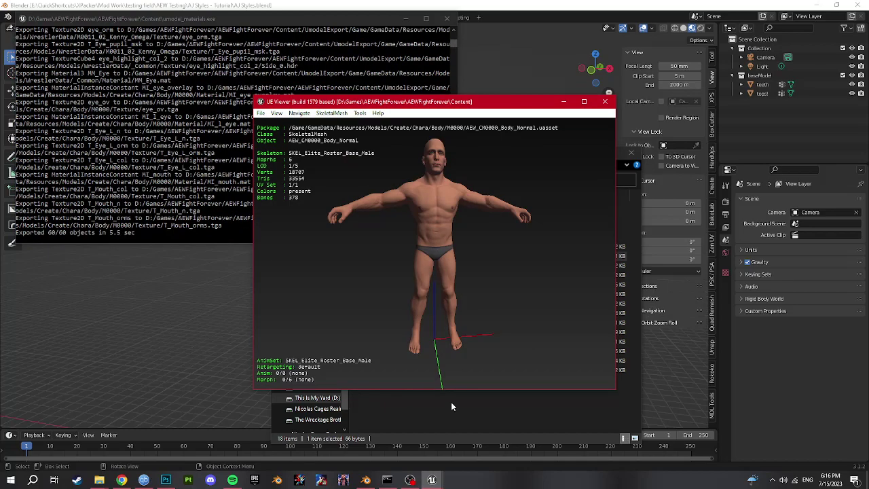
click(184, 202)
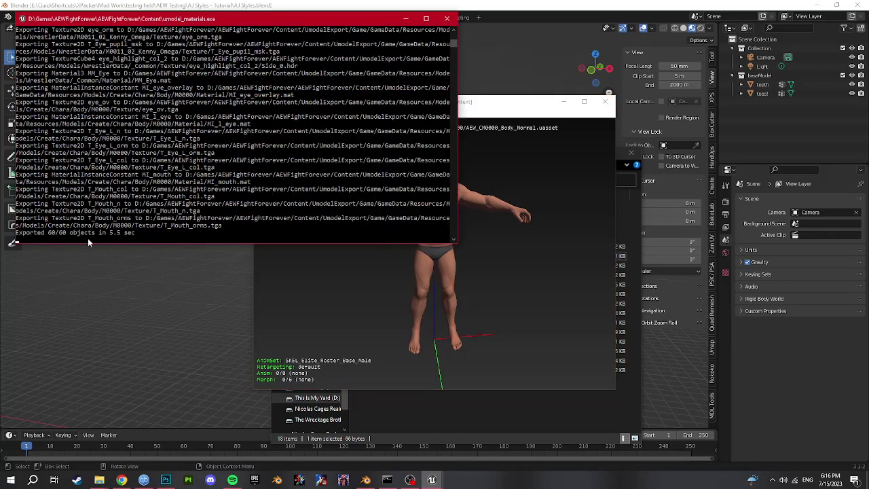
Browse UmodelExport down through Game, GameData, Resources, Models, Create, Chara, Body to M0000 and select its path.
click(468, 395)
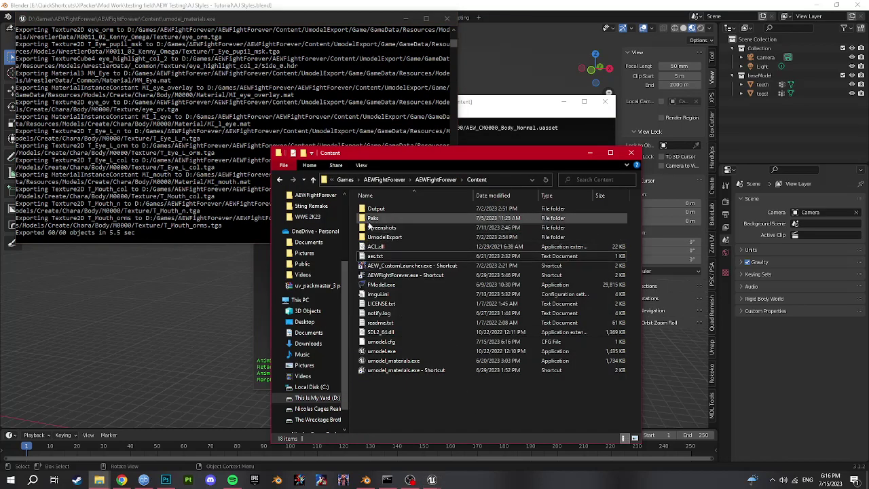
double_click(380, 234)
double_click(385, 215)
double_click(384, 216)
click(384, 210)
double_click(383, 210)
double_click(384, 217)
double_click(385, 218)
double_click(386, 208)
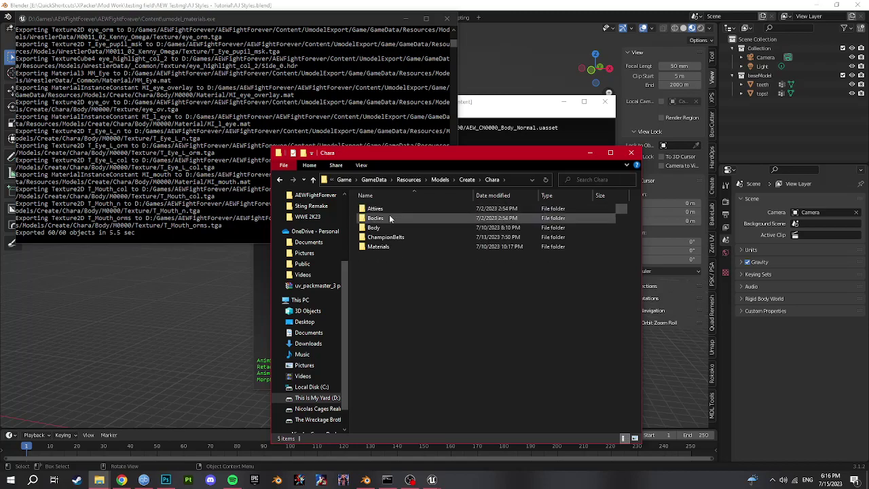
double_click(385, 228)
double_click(380, 218)
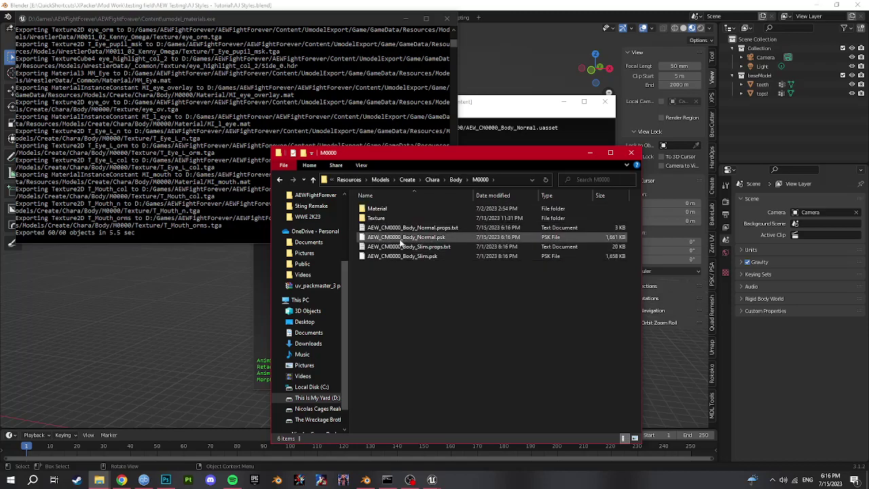
click(502, 180)
Import AEW_CM0000_Body_Normal.psk via the PSK importer from the pasted AEWFightForever folder path.
click(671, 337)
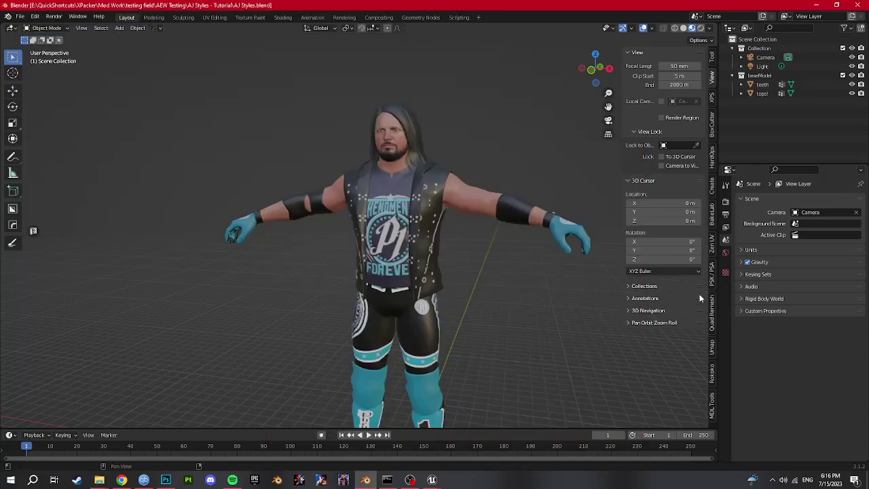
click(711, 274)
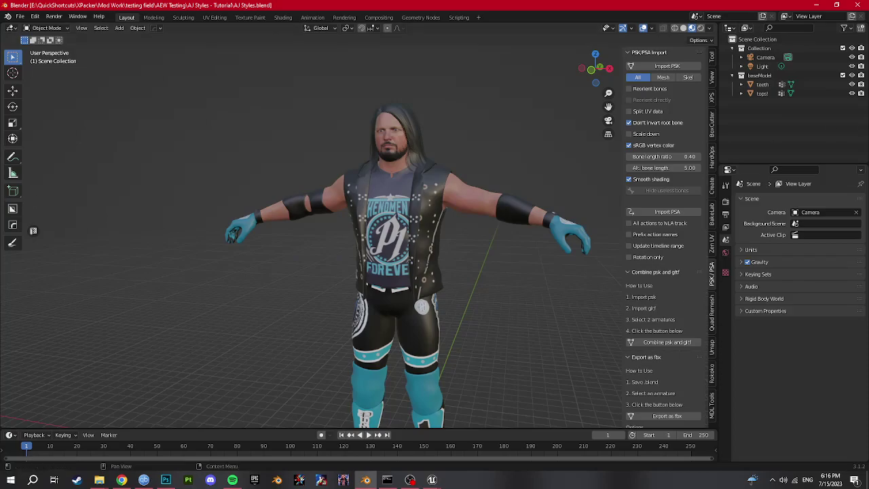
drag(595, 68, 646, 73)
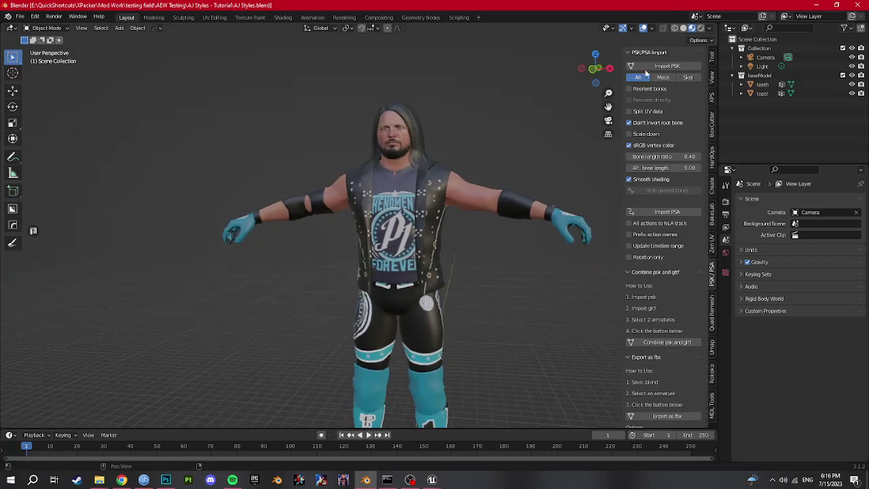
click(664, 66)
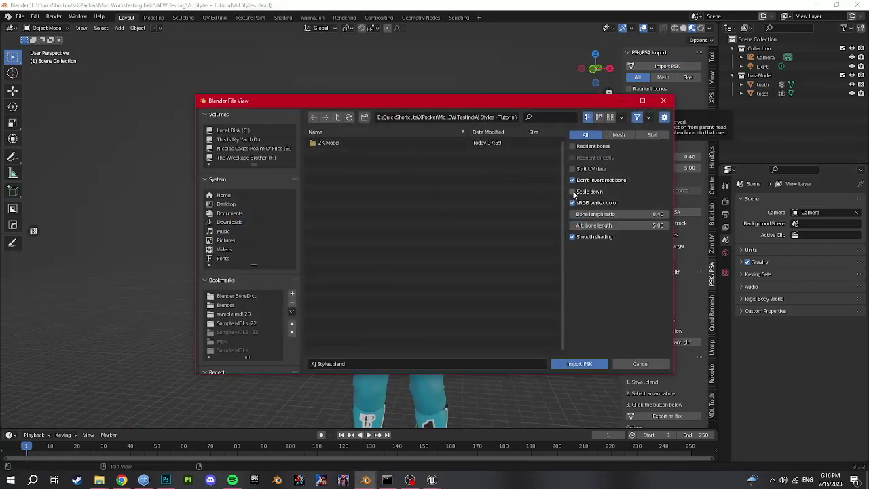
click(415, 117)
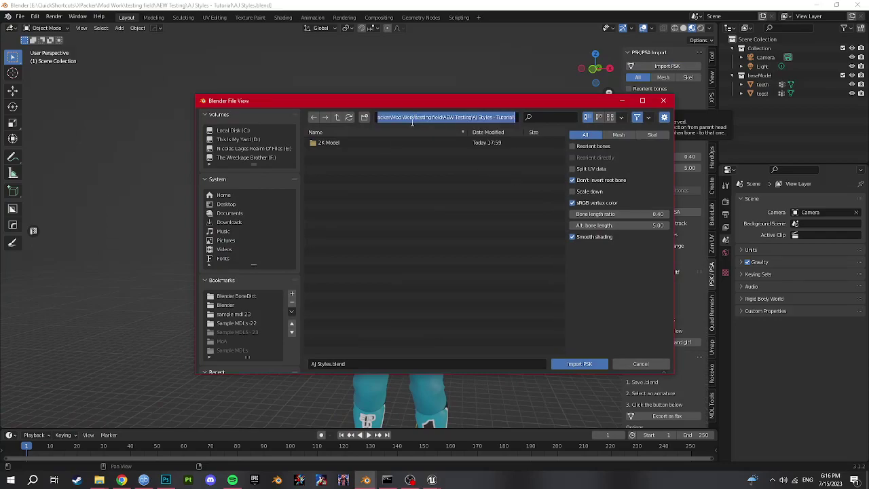
key(ctrl+v)
key(Return)
click(375, 162)
double_click(377, 163)
middle_drag(407, 258, 513, 238)
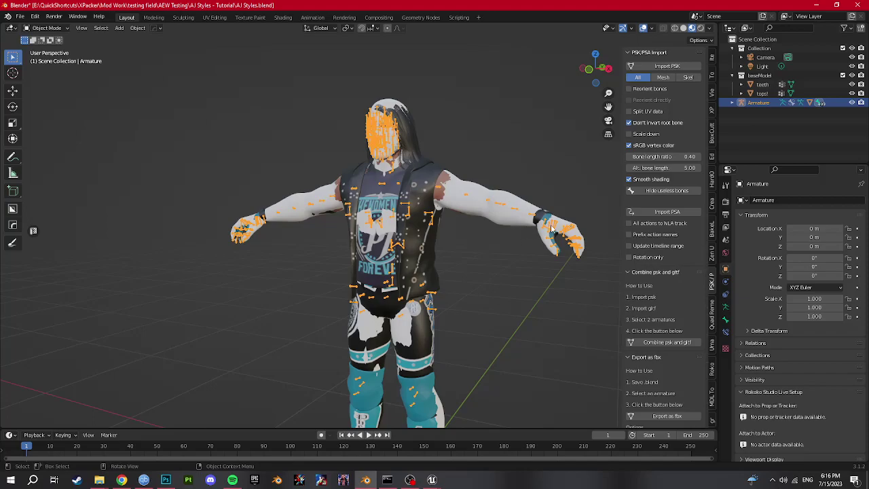
Reselect the imported armature, snap to Front Orthographic view, and switch to Wireframe shading.
middle_drag(551, 229, 521, 250)
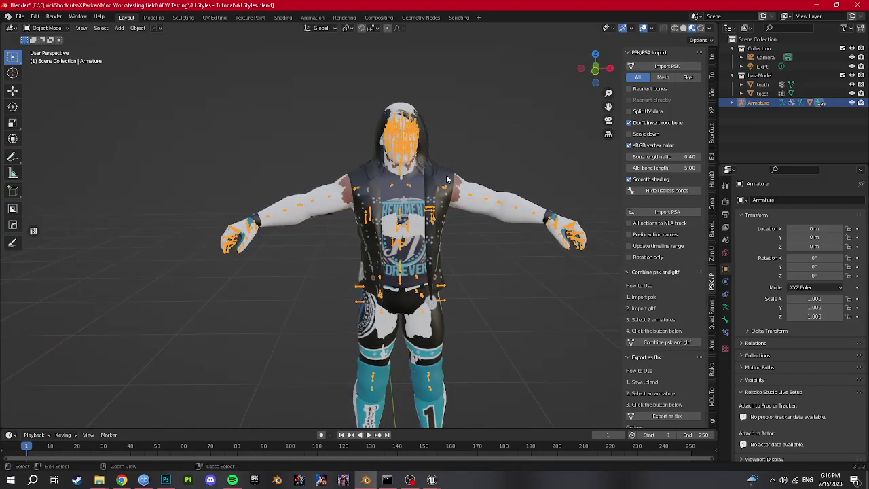
middle_drag(427, 232, 404, 236)
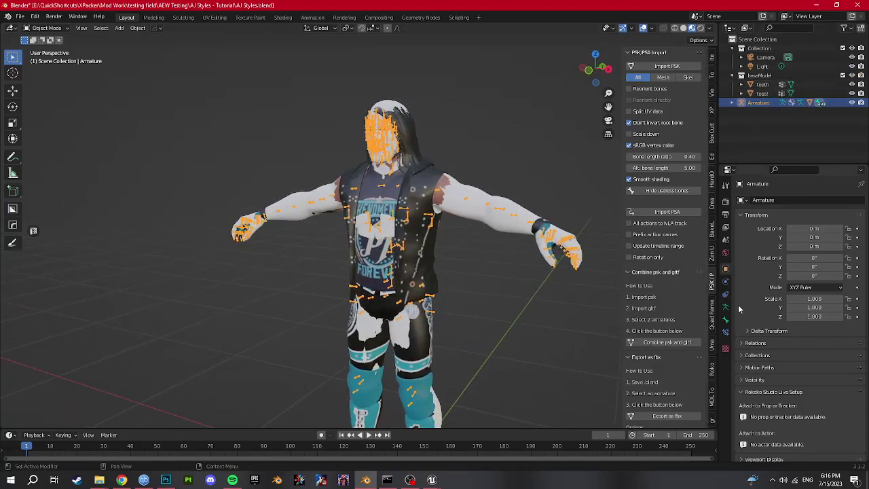
middle_drag(482, 302, 507, 287)
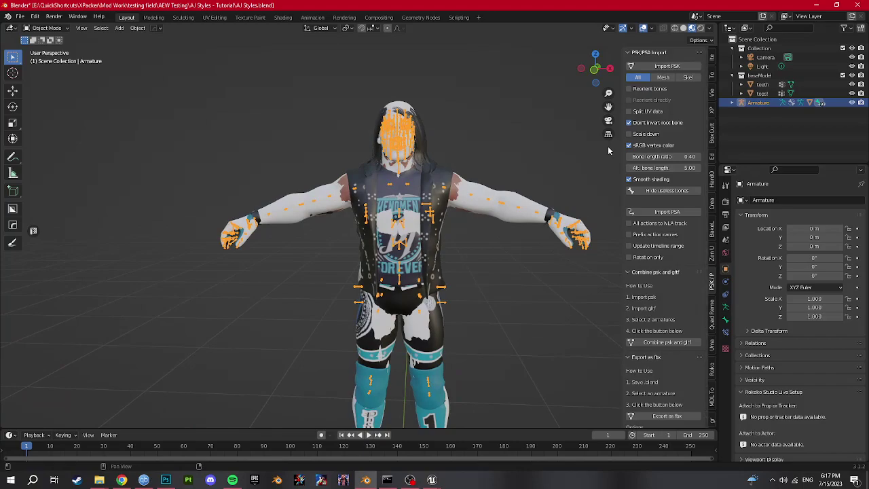
click(522, 122)
key(ctrl+z)
alt+middle_drag(460, 255, 441, 246)
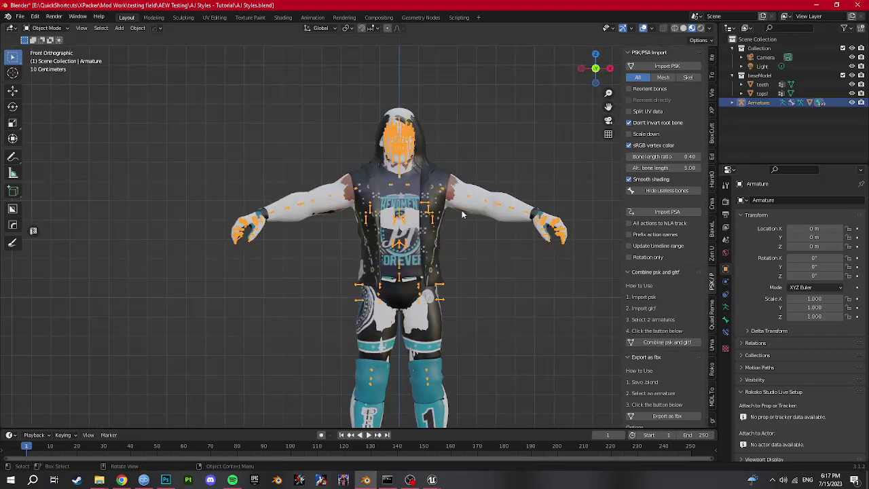
key(z)
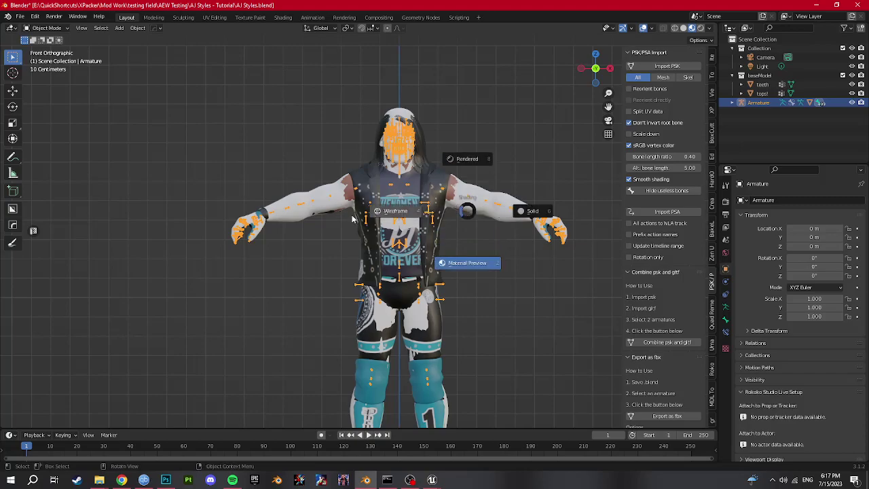
click(438, 223)
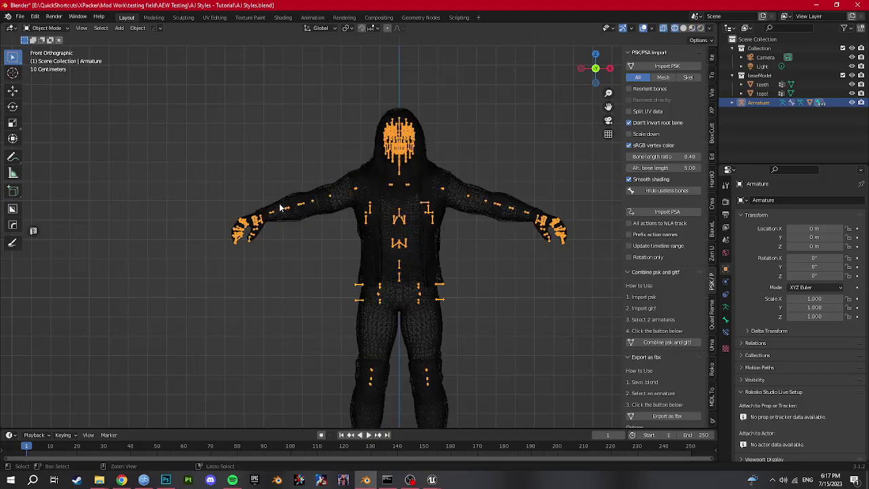
In Pose Mode, box-select the arm and hand bones and scale them up about 1.01.
key(ctrl+Tab)
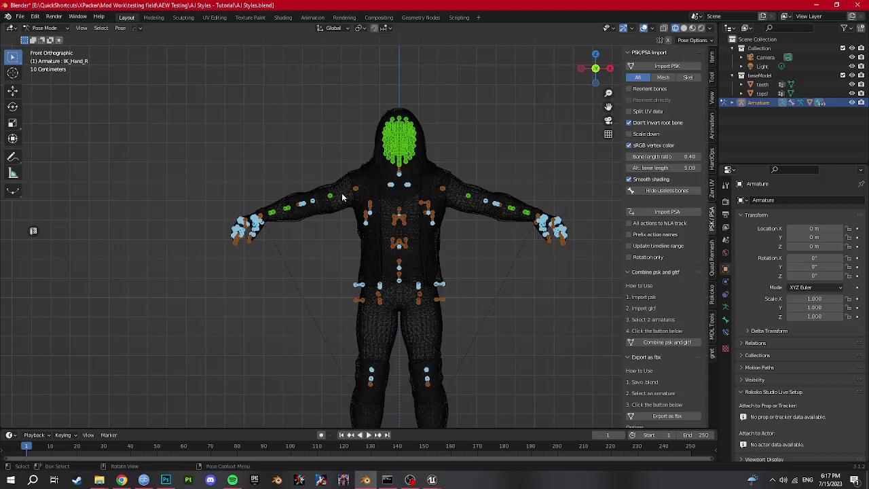
scroll(436, 197, up, 3)
drag(435, 172, 453, 198)
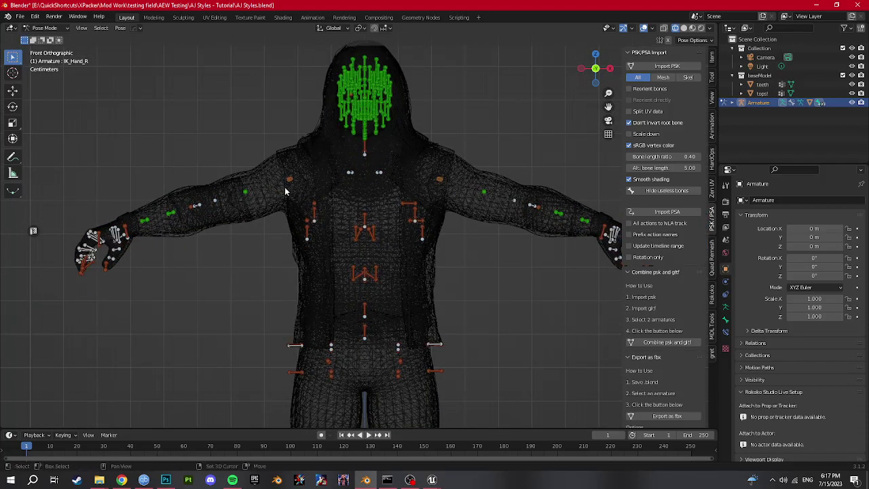
scroll(459, 171, down, 3)
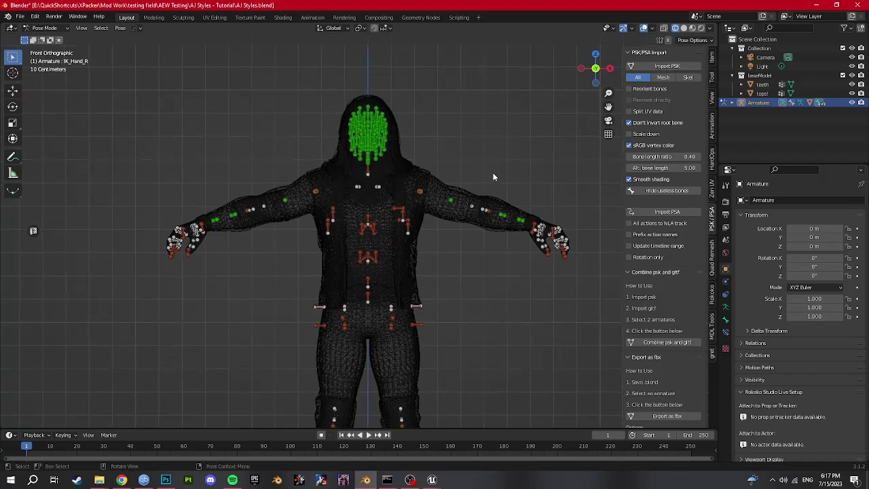
key(s)
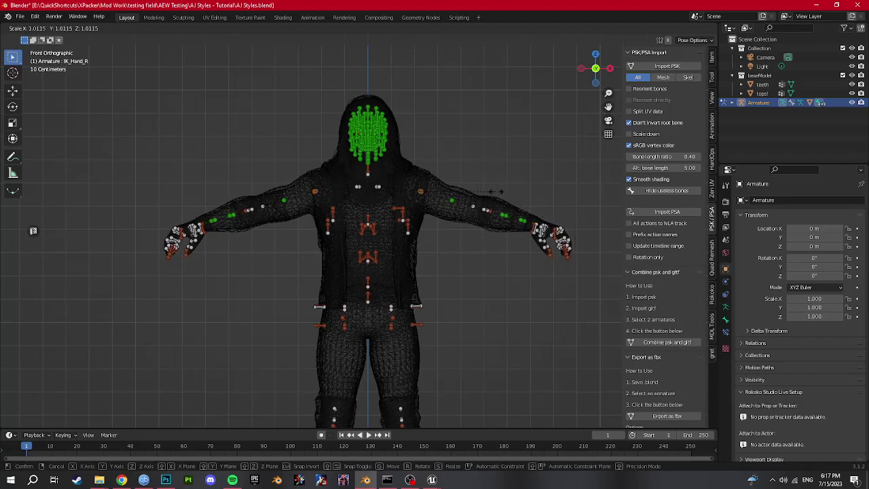
click(500, 196)
right_click(463, 204)
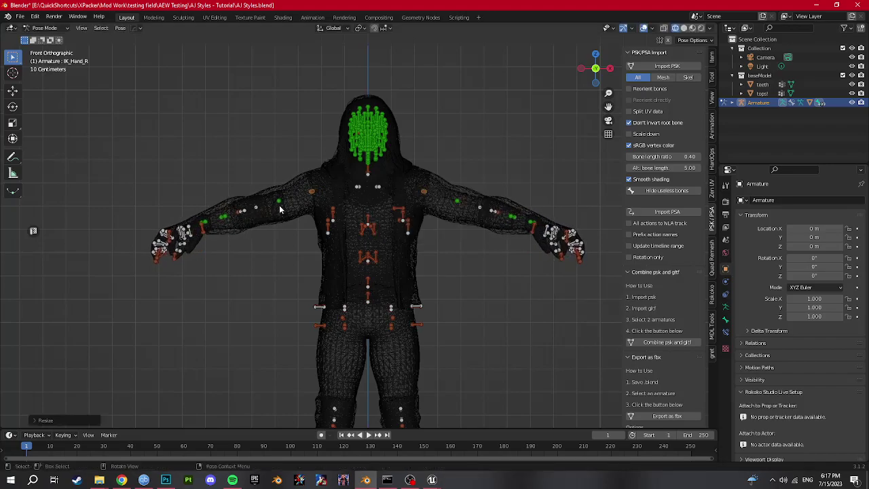
Select all bones and apply the current pose as the rest pose.
key(a)
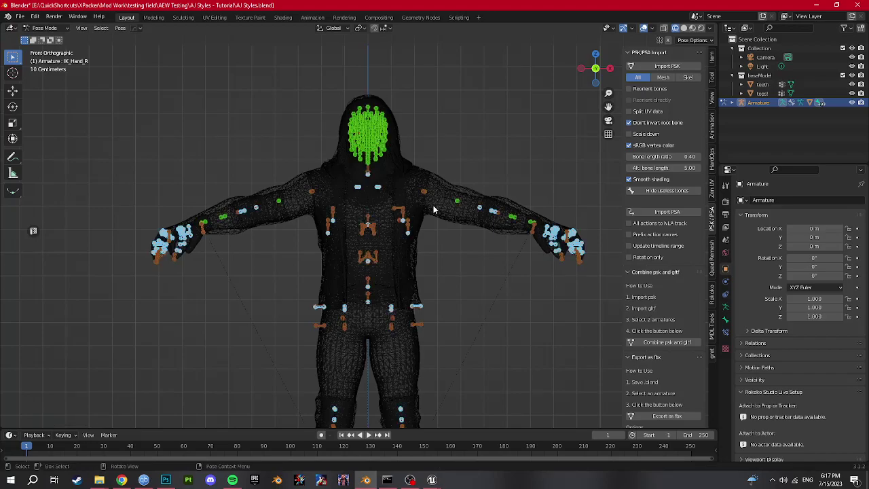
key(ctrl+a)
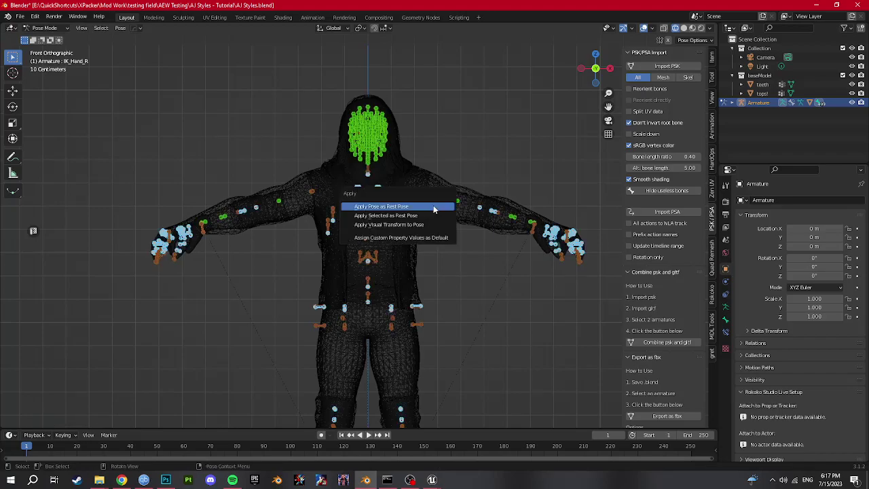
click(434, 208)
middle_drag(440, 258, 559, 261)
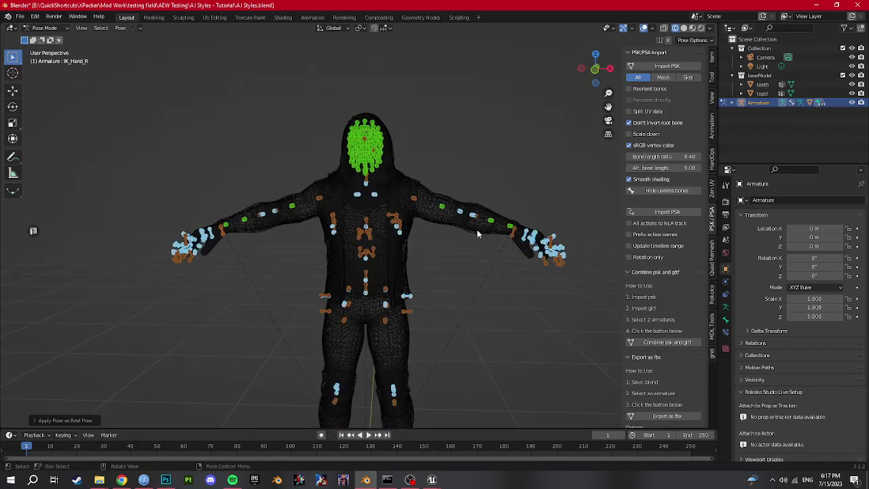
middle_drag(460, 274, 494, 250)
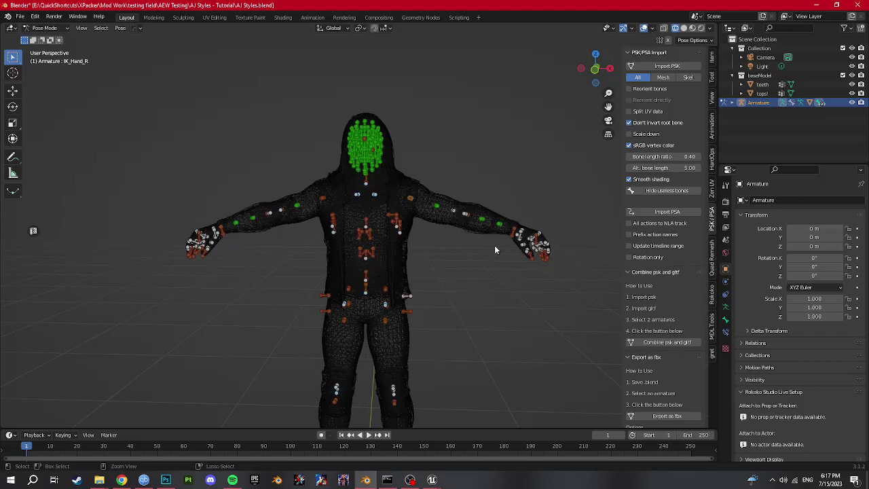
Return to Object Mode, switch to Material Preview shading, and save AJ Styles.blend.
key(ctrl+Tab)
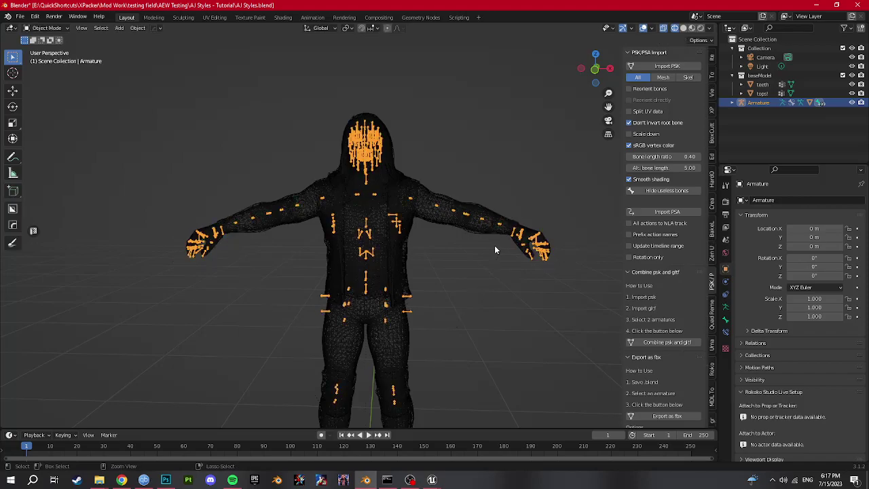
key(z)
mouse_move(423, 288)
middle_down()
mouse_move(371, 222)
mouse_move(394, 239)
mouse_move(434, 224)
middle_up()
key(ctrl+s)
Create a new collection under Scene Collection and rename it AEW.
click(730, 102)
right_click(753, 39)
click(746, 40)
click(760, 102)
double_click(760, 102)
key(BackSpace)
text(A)
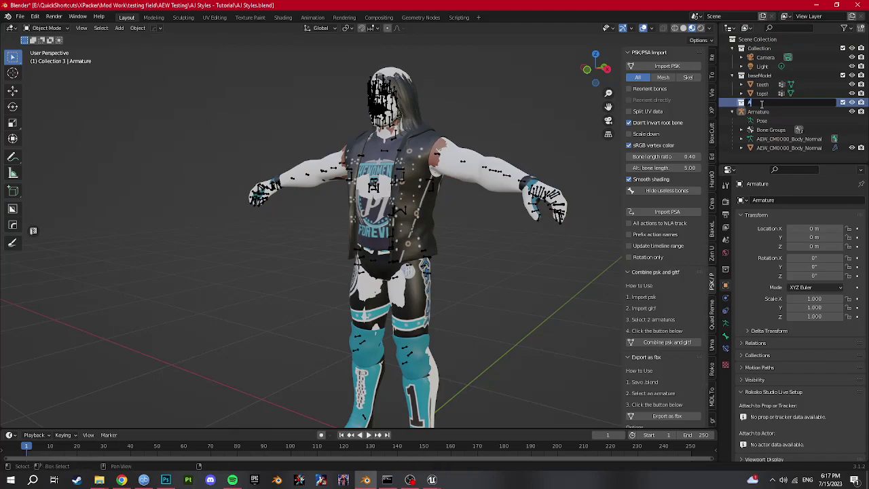
text(EW)
key(Return)
Move the armature hierarchy into the AEW collection and begin renaming the teeth object.
right_click(761, 112)
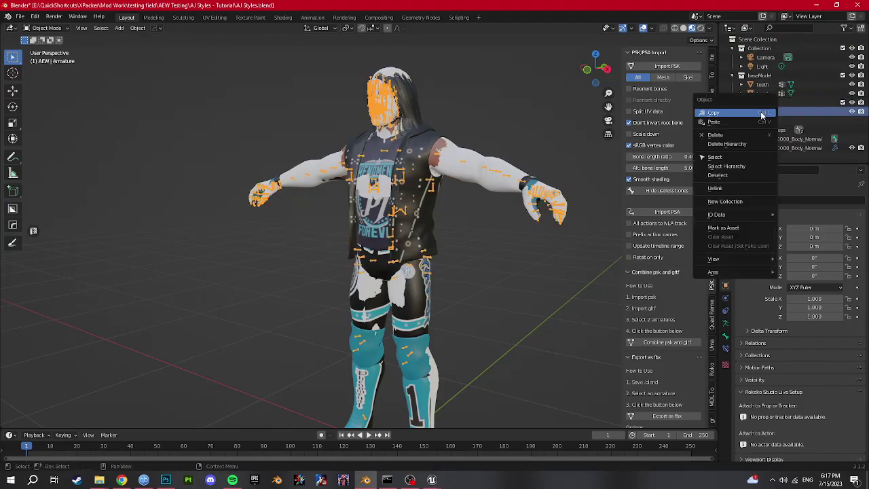
click(726, 165)
drag(758, 112, 752, 102)
click(788, 148)
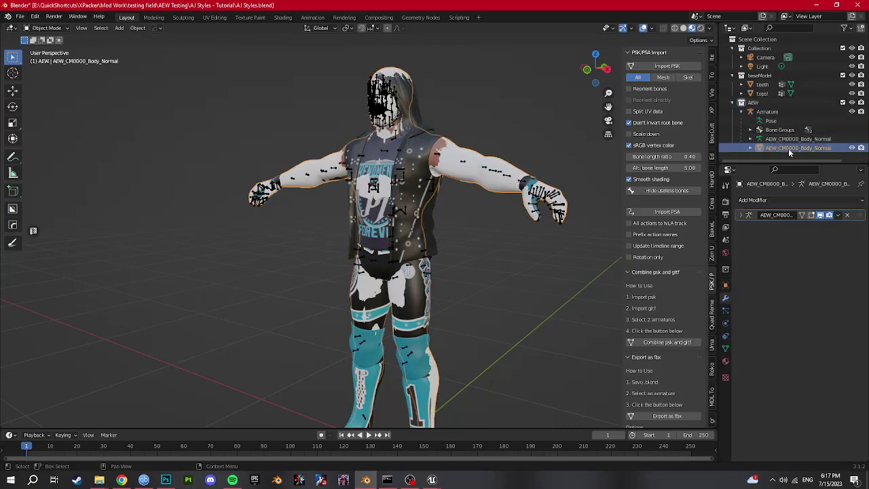
click(762, 85)
key(F2)
Rename the teeth object to body and hide the tops clothing mesh.
text(body)
key(Return)
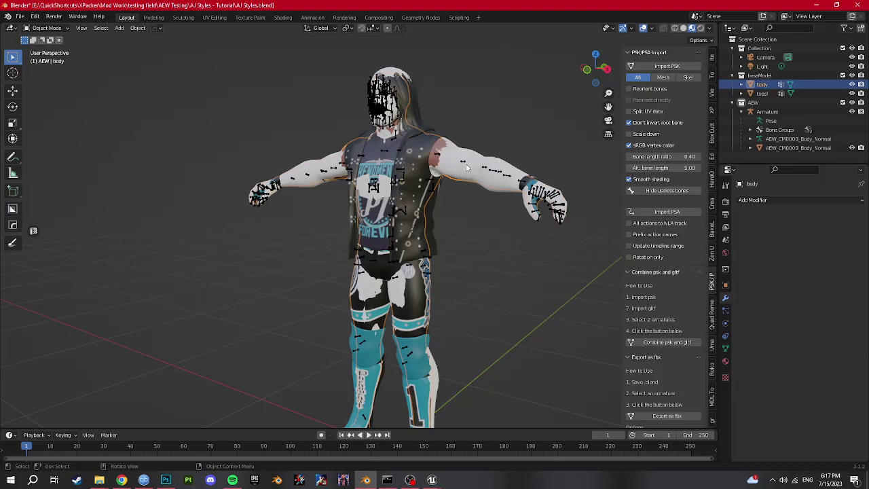
middle_drag(247, 243, 292, 245)
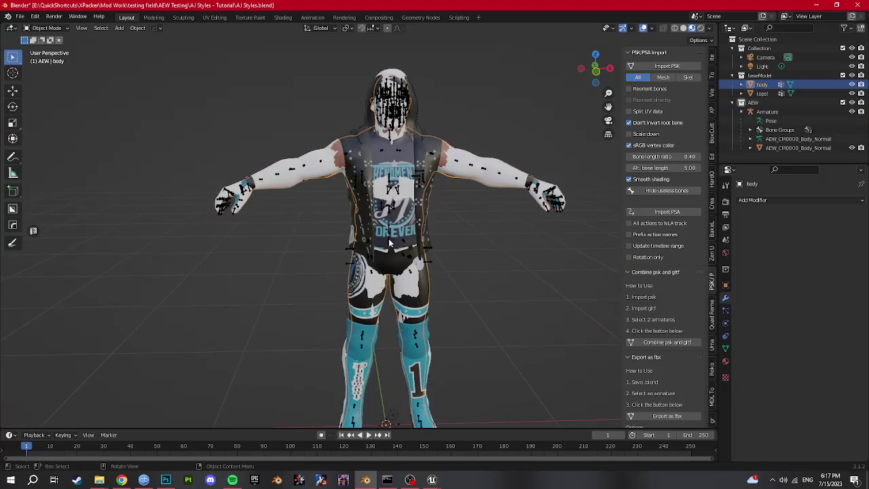
click(852, 94)
middle_drag(482, 278, 341, 123)
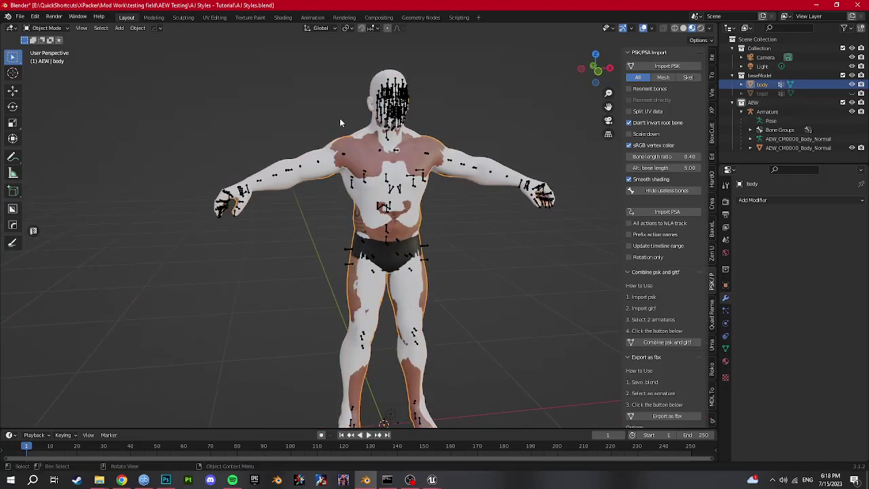
Turn off In Front in the armature's Viewport Display settings so bones stop overlaying the mesh.
click(391, 101)
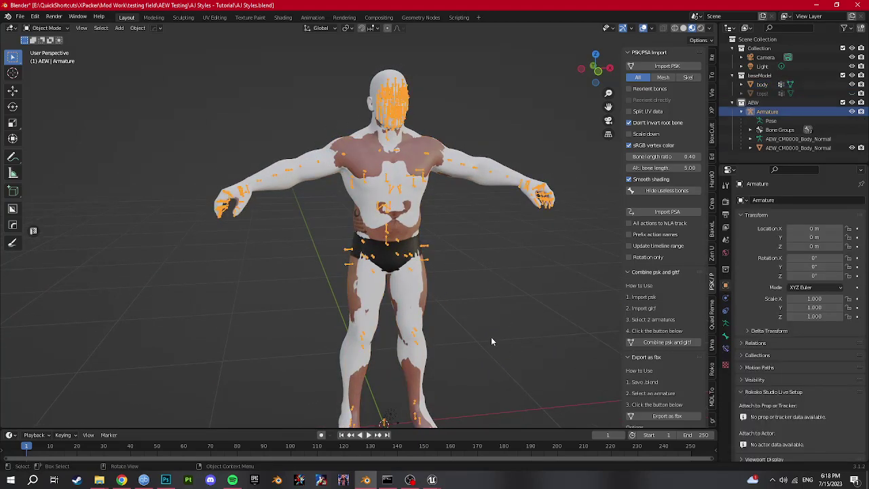
click(725, 324)
click(763, 333)
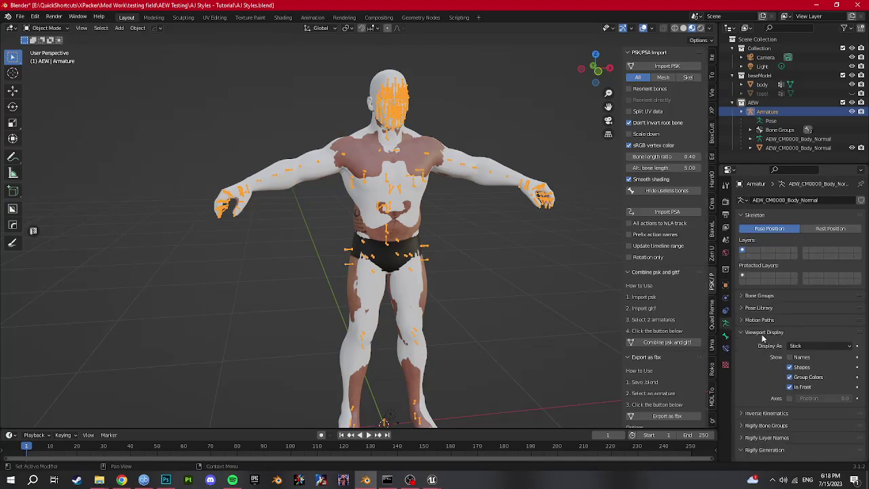
click(789, 386)
click(504, 285)
mouse_move(504, 285)
middle_down()
mouse_move(444, 283)
mouse_move(493, 285)
middle_up()
click(435, 256)
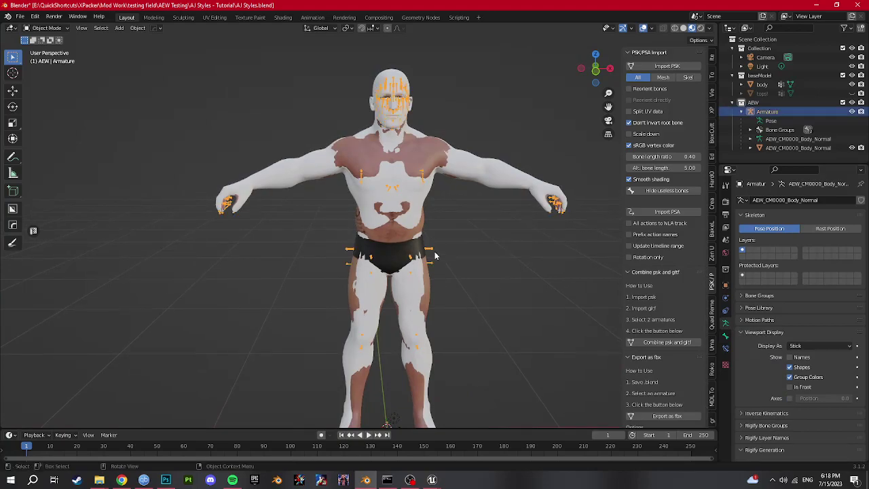
click(537, 385)
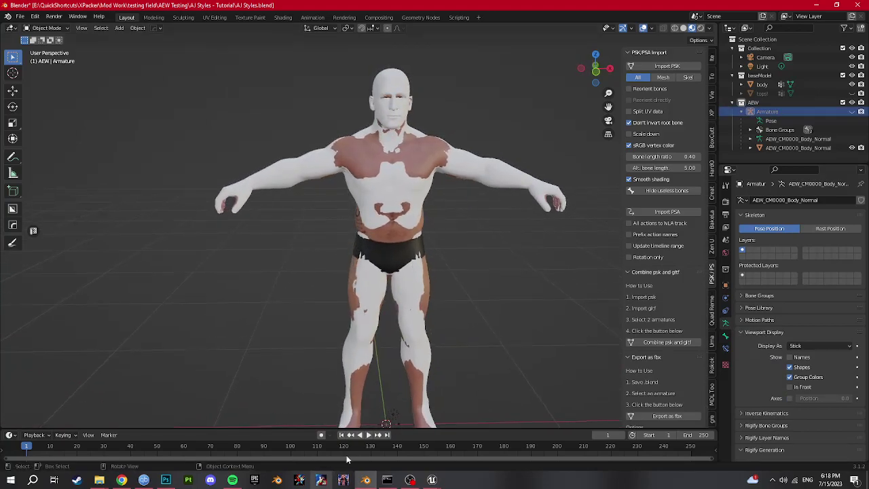
Delete all existing vertex groups from the base body mesh.
click(762, 84)
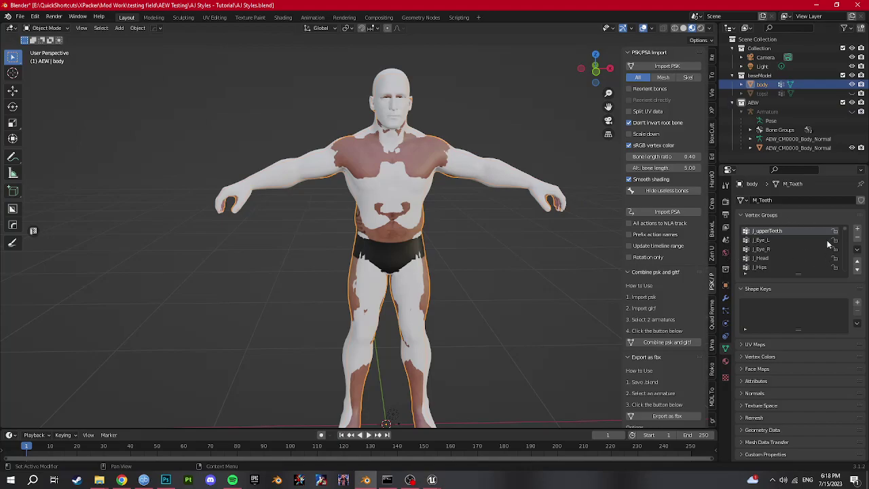
click(856, 250)
click(804, 366)
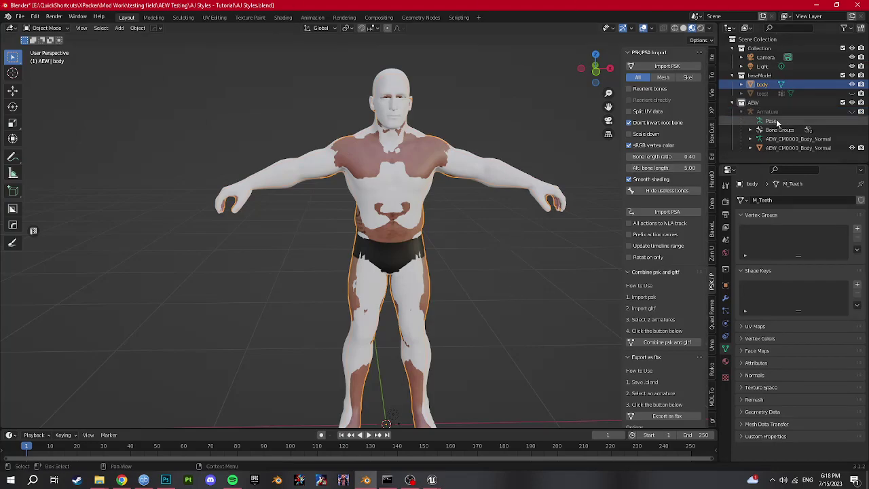
Select the AEW body mesh, then add the base body as the active object.
click(783, 148)
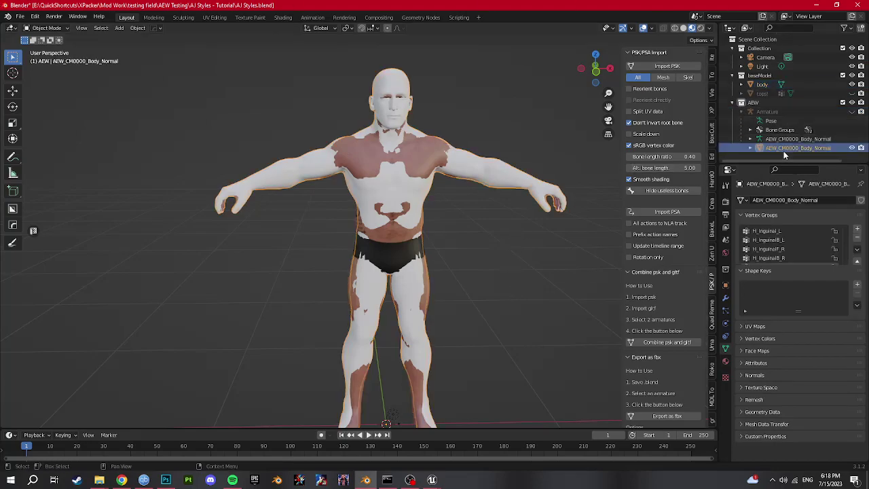
click(763, 85)
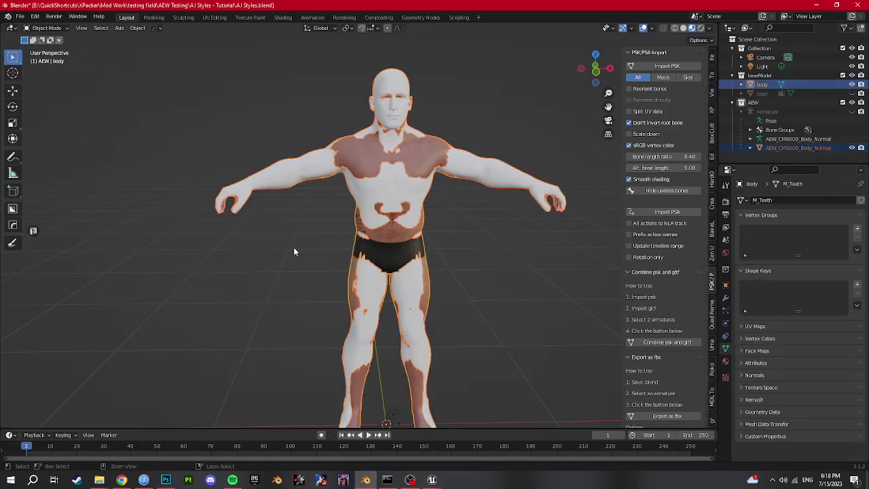
key(ctrl+Tab)
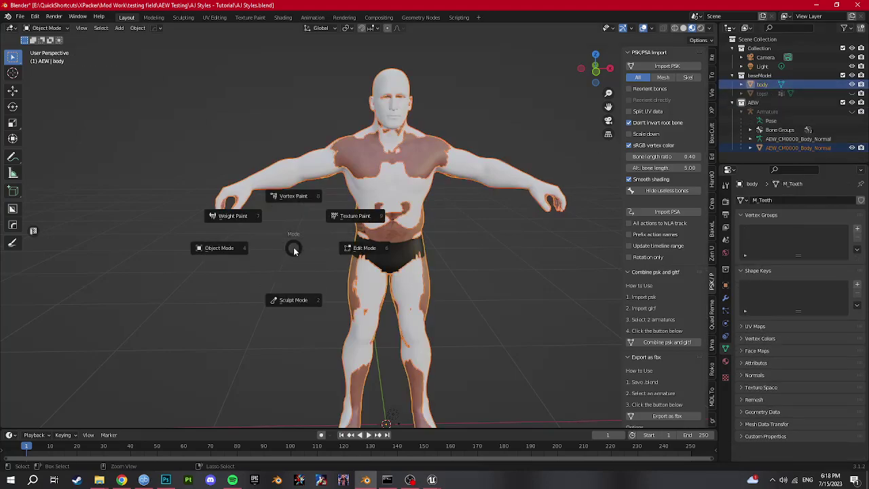
In Weight Paint, run Transfer Weights with Nearest Edge Interpolated vertex mapping and By Name source layers.
click(240, 207)
click(123, 27)
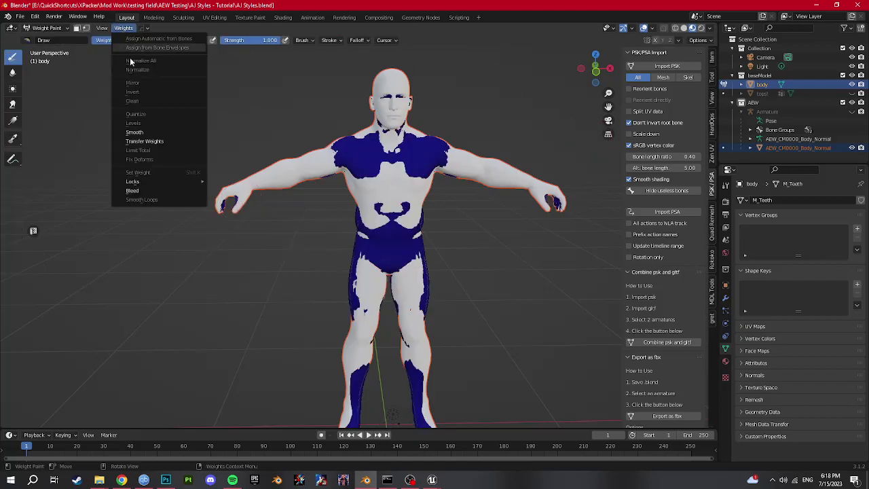
right_click(139, 142)
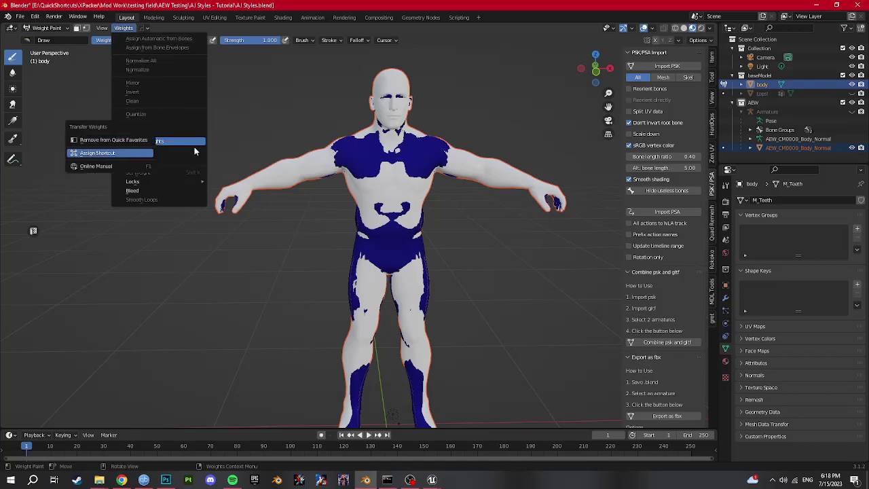
key(q)
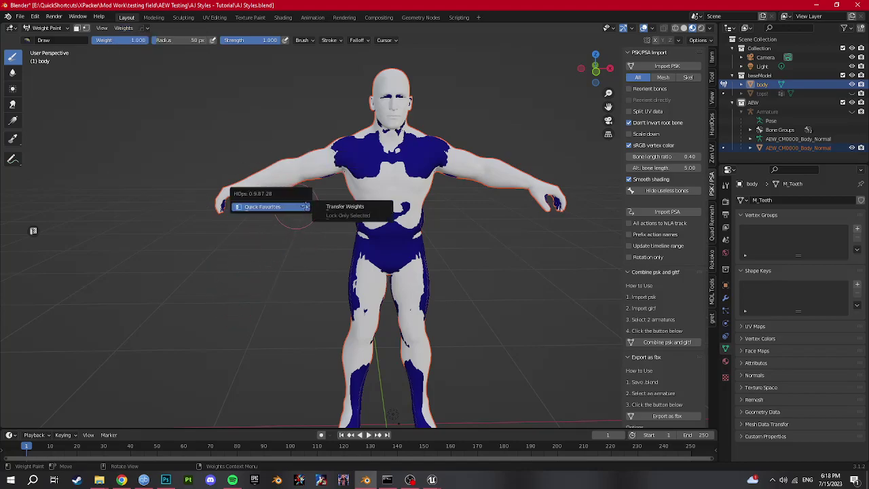
click(348, 205)
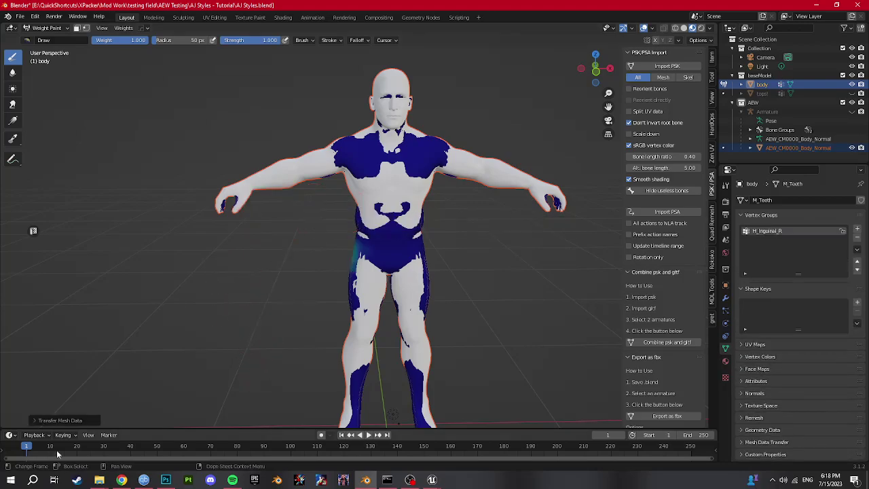
click(61, 420)
click(108, 338)
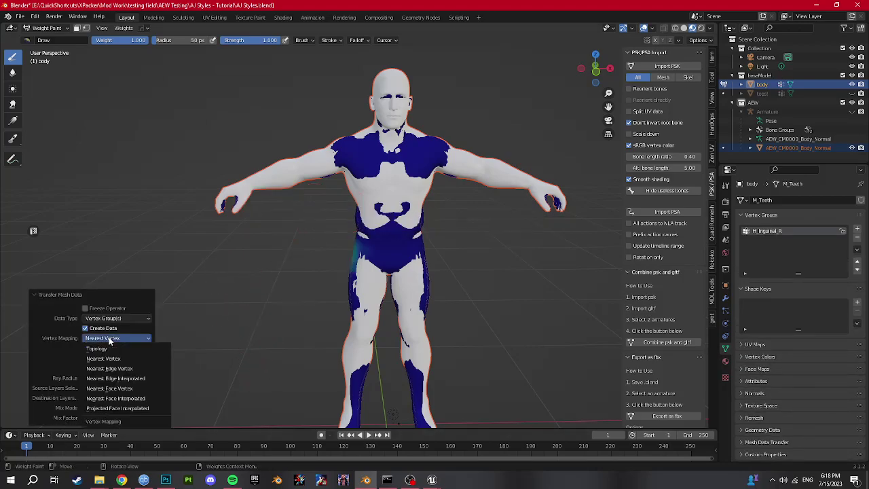
click(113, 377)
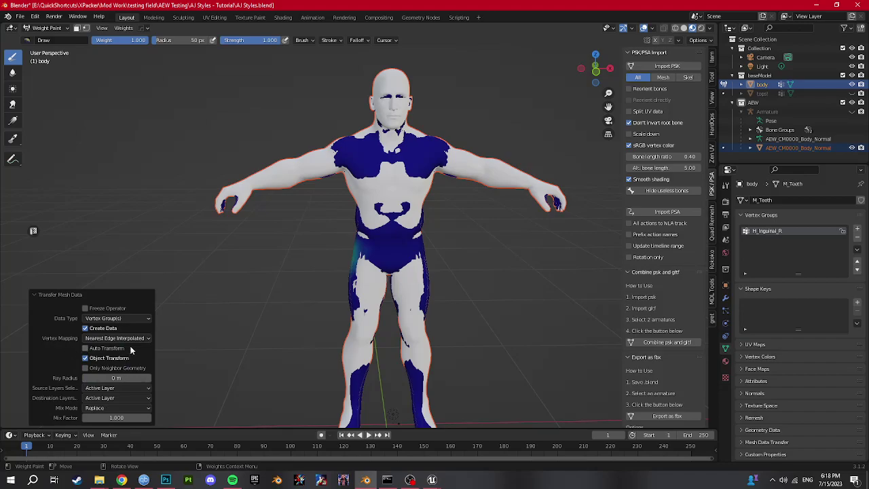
click(100, 391)
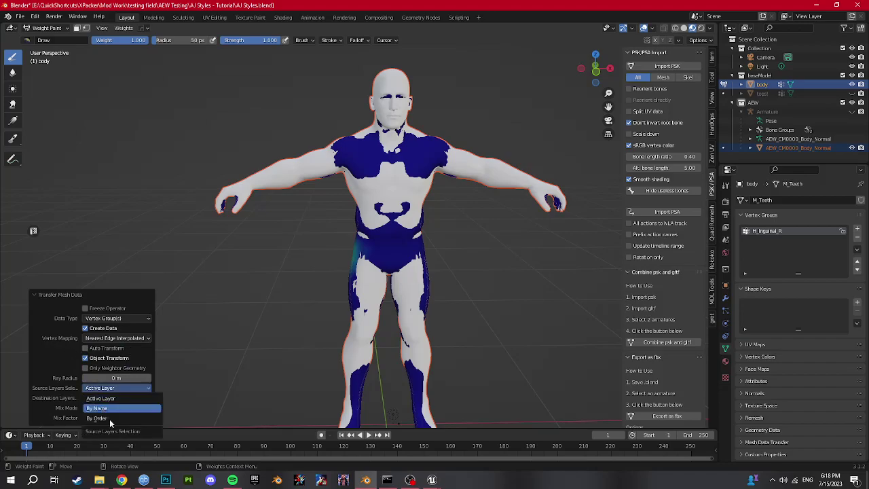
click(99, 412)
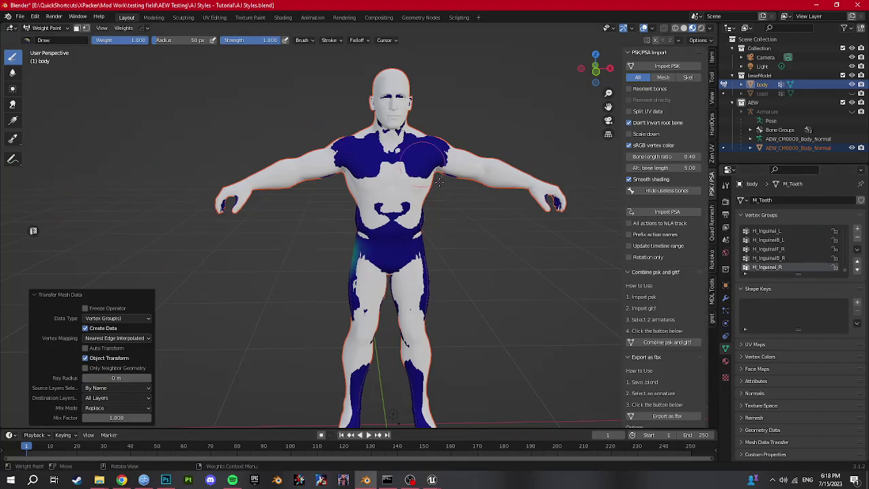
key(ctrl+Tab)
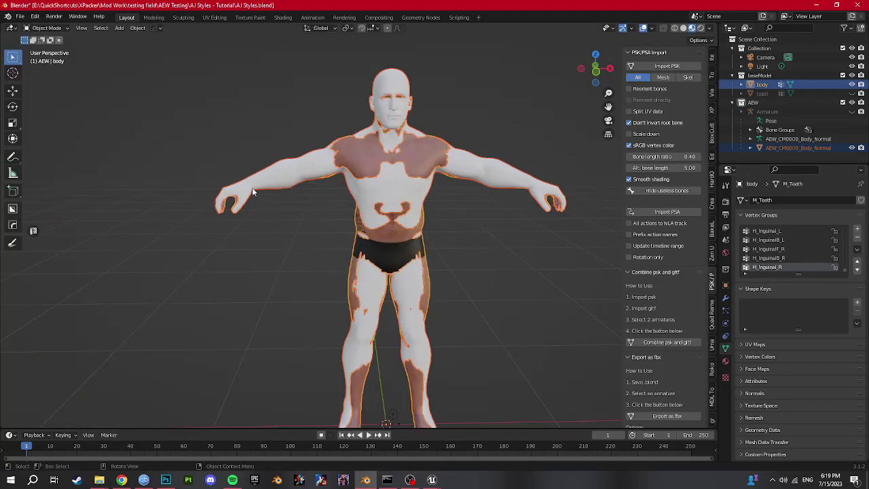
Exclude the AEW collection and put the base body into Weight Paint mode.
click(842, 103)
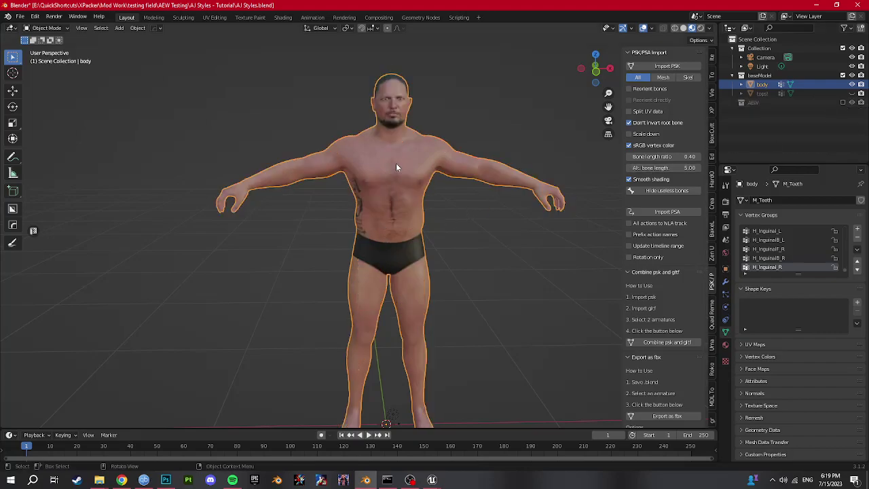
click(462, 289)
click(366, 174)
scroll(407, 249, up, 2)
mouse_move(407, 249)
middle_down()
mouse_move(359, 205)
mouse_move(330, 252)
mouse_move(330, 245)
mouse_move(258, 226)
middle_up()
key(ctrl+Tab)
Inspect the J_Clavicle_R, H_UpperArm_R, thigh and leg weights on the chest, arm and hips.
ctrl+shift+click(330, 250)
click(318, 244)
ctrl+shift+click(256, 228)
click(228, 234)
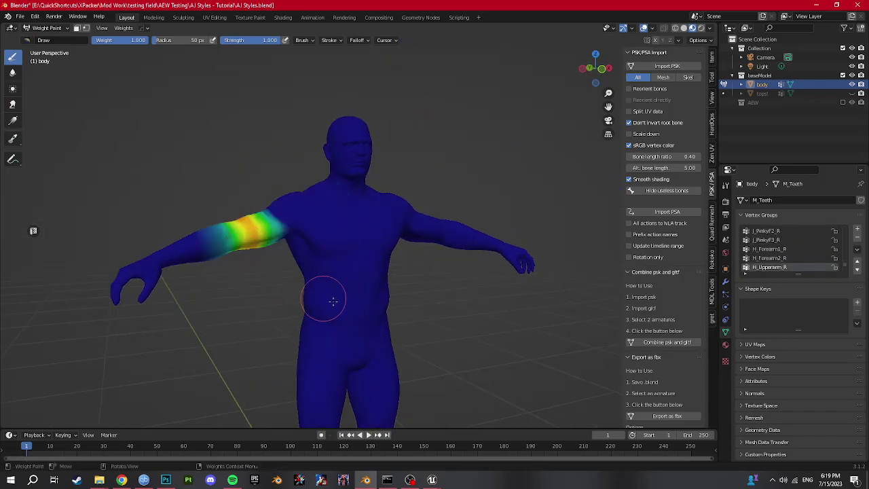
middle_drag(319, 296, 364, 244)
ctrl+shift+click(365, 281)
click(353, 289)
ctrl+shift+click(401, 299)
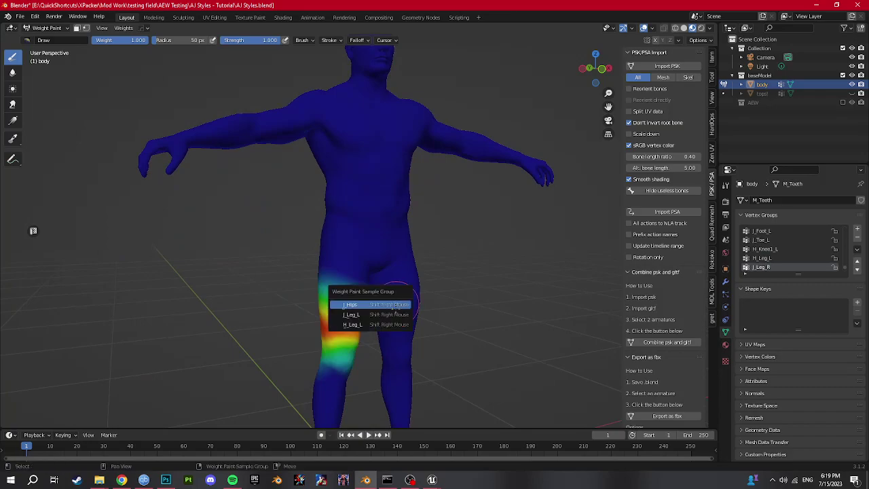
click(401, 321)
Check the J_Hips and J_Chest weights around the chest and neck.
ctrl+shift+click(355, 180)
click(353, 178)
middle_drag(353, 178, 350, 180)
ctrl+shift+click(350, 180)
click(350, 212)
Check the head weights: J_Eye_R, J_Head, F_Eyelid_R_u_01 and F_Eyebrow_R_03.
scroll(355, 229, up, 4)
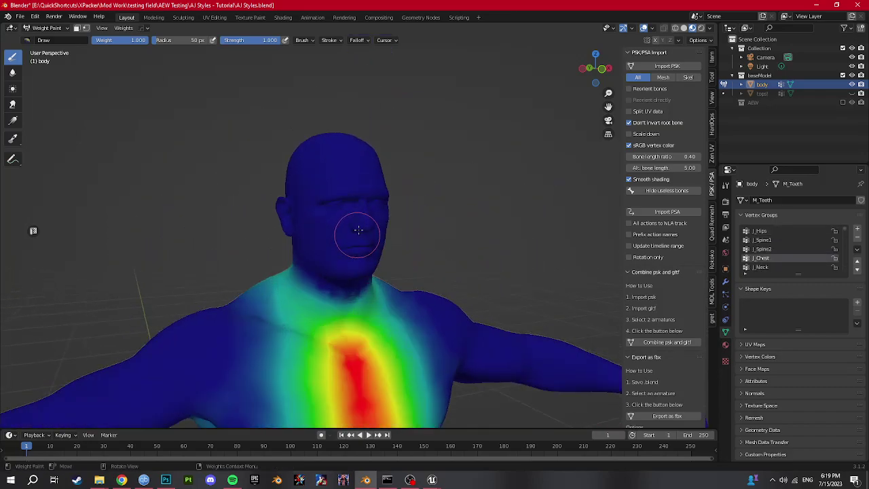
right_click(339, 243)
ctrl+shift+click(334, 201)
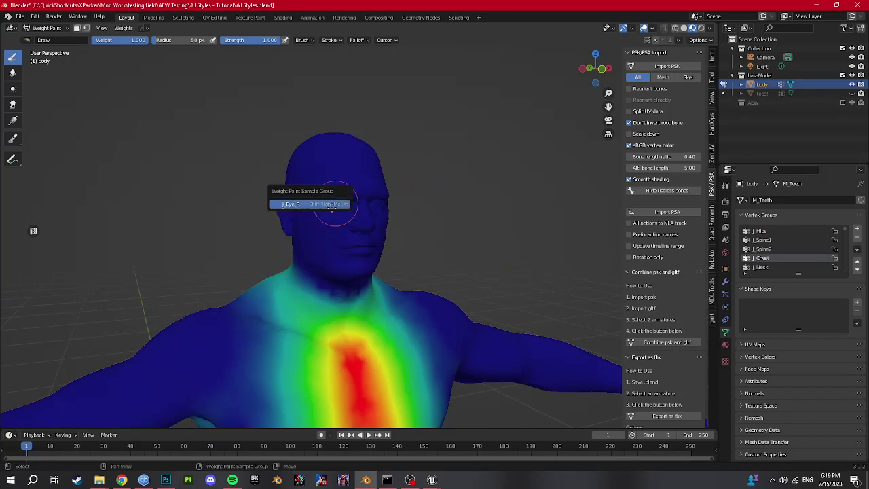
click(325, 193)
ctrl+shift+click(337, 258)
click(327, 242)
ctrl+shift+click(329, 211)
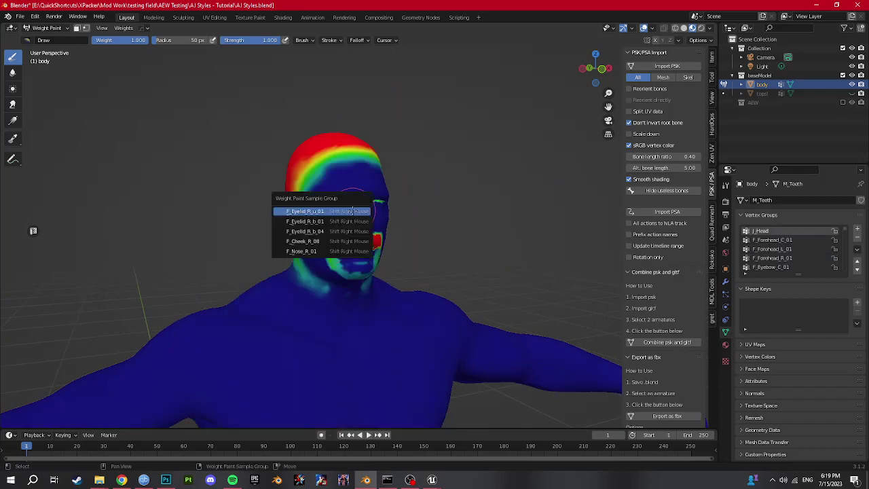
click(313, 250)
middle_drag(313, 249, 405, 215)
ctrl+shift+click(407, 207)
click(428, 221)
middle_drag(392, 241, 423, 246)
Starting from the first cheek group, delete the cheek and eyebrow vertex groups.
scroll(423, 247, up, 3)
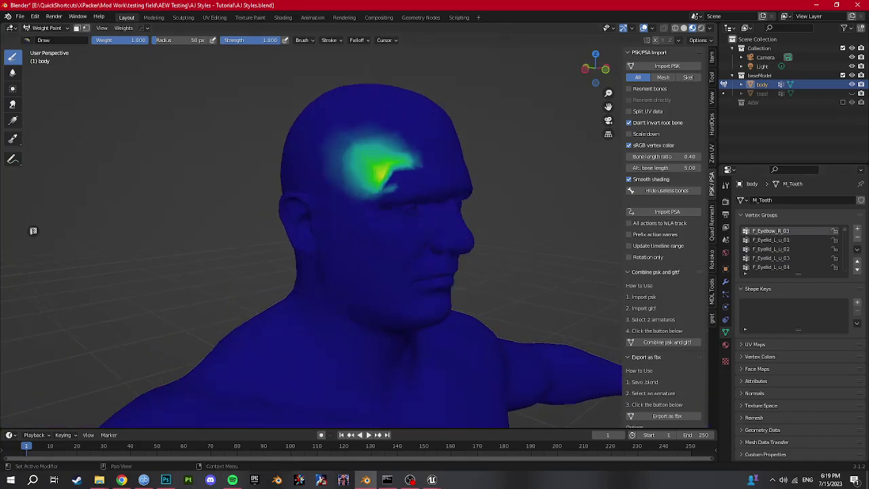
click(857, 251)
click(859, 253)
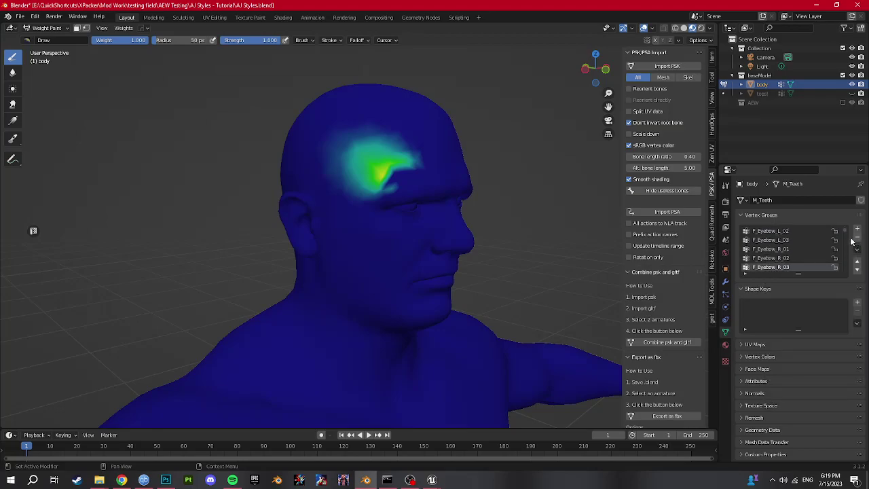
scroll(817, 244, up, 3)
click(817, 230)
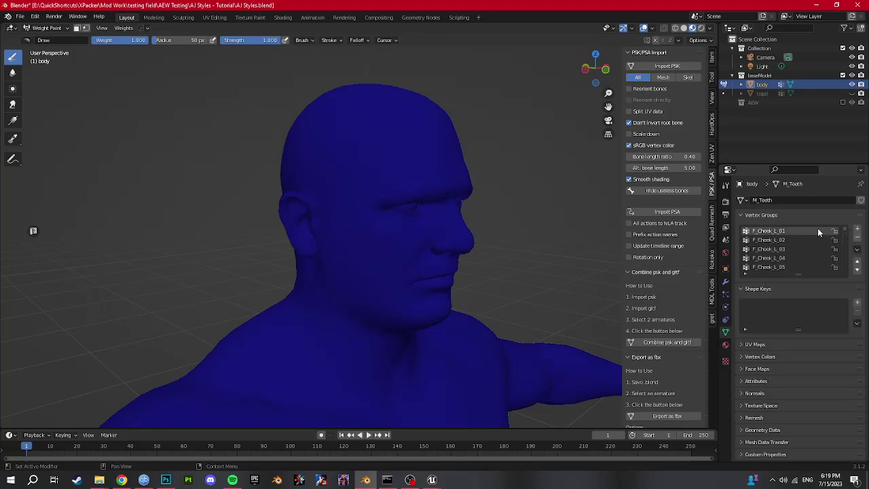
click(857, 239)
click(856, 239)
click(857, 239)
click(856, 239)
click(856, 239)
click(856, 239)
click(856, 239)
click(857, 239)
click(856, 238)
click(857, 239)
click(856, 239)
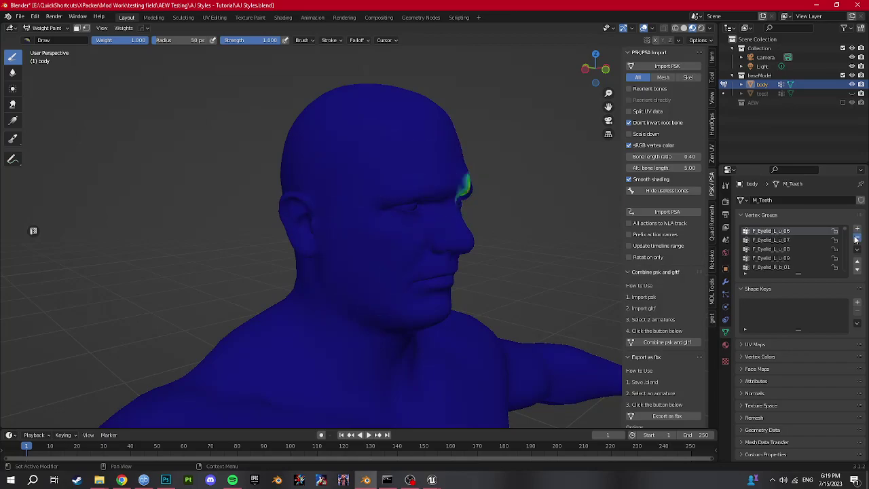
Delete the eyelid and forehead vertex groups.
click(856, 239)
click(857, 239)
click(857, 238)
click(857, 239)
click(857, 239)
click(856, 239)
click(856, 239)
click(856, 239)
click(856, 239)
click(857, 239)
click(856, 239)
click(856, 239)
click(856, 238)
click(856, 238)
click(857, 239)
click(856, 239)
click(857, 239)
click(856, 238)
click(856, 239)
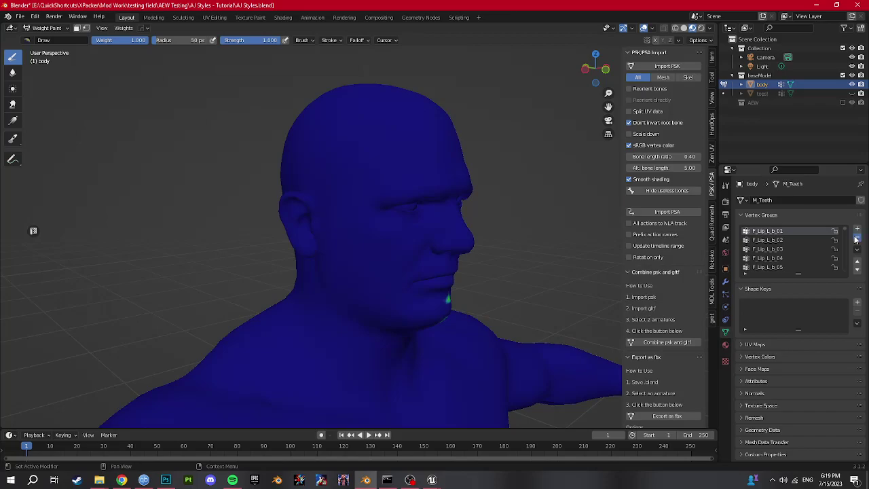
Delete the lip and nose vertex groups, ending with F_Nose_R_02.
click(856, 239)
click(856, 239)
click(857, 238)
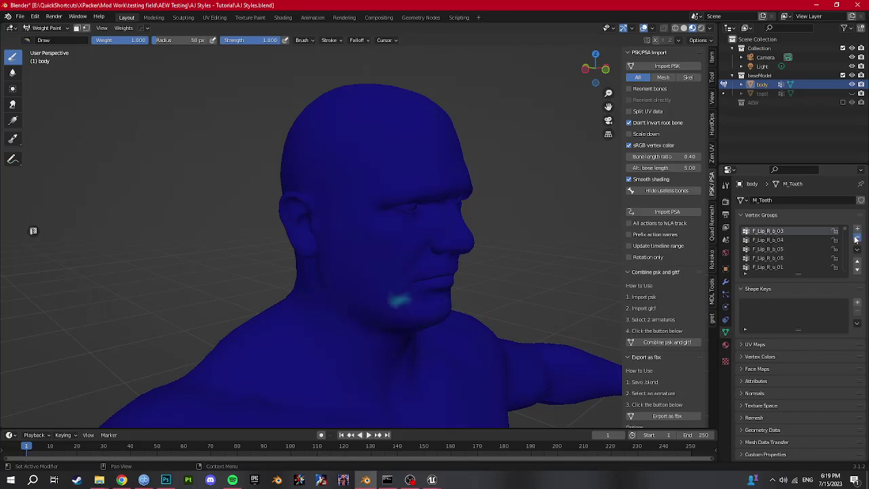
click(857, 239)
click(857, 239)
click(856, 239)
click(857, 239)
click(857, 239)
click(857, 239)
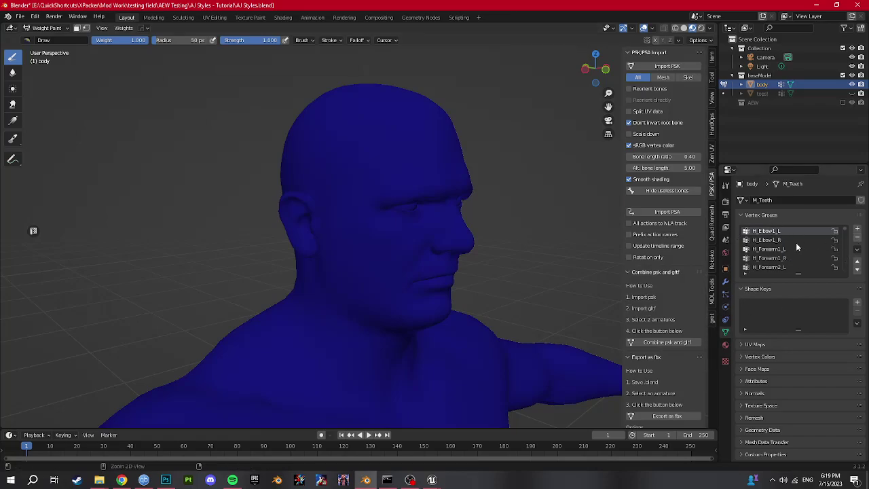
key(ctrl+z)
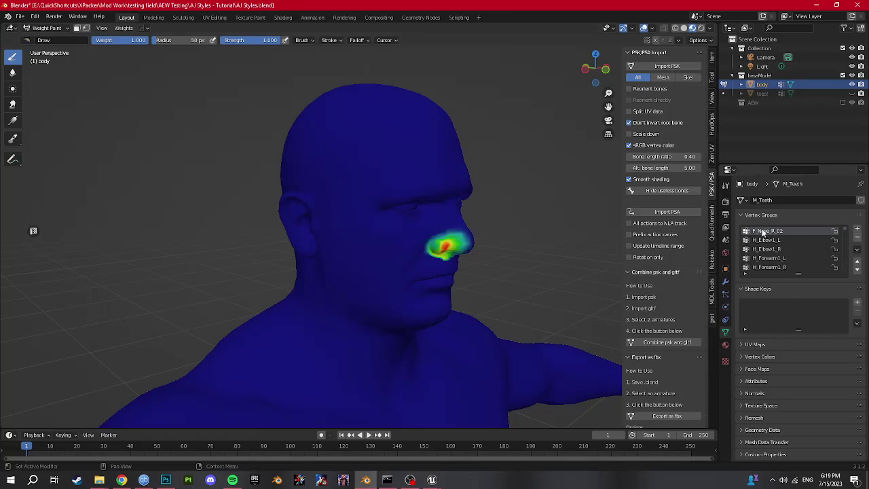
click(857, 239)
Sample the head to display the J_Head weights from the left side.
key(ctrl+shift+x)
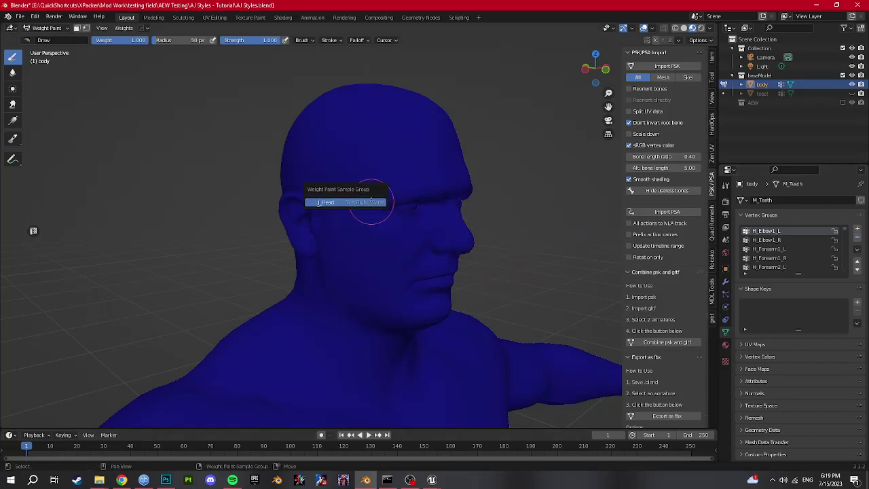
click(365, 202)
mouse_move(475, 312)
middle_down()
mouse_move(382, 310)
mouse_move(473, 301)
middle_up()
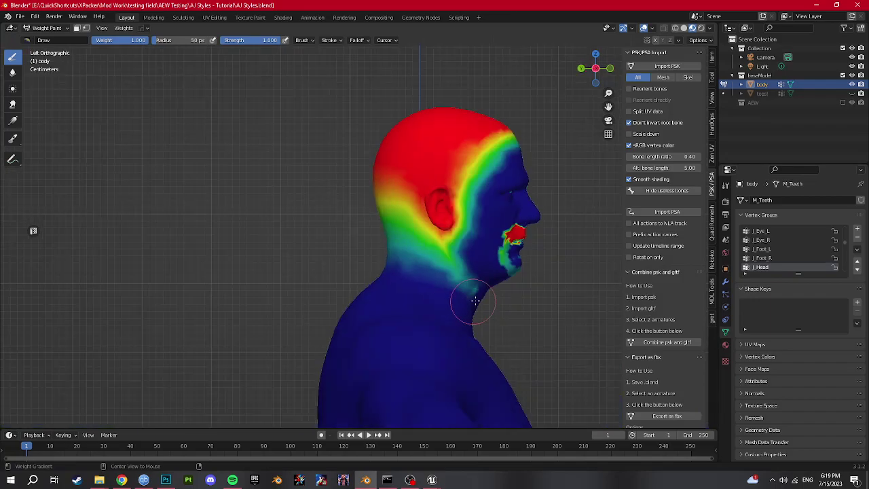
In Edit Mode wireframe, lasso-select the whole head and assign it to J_Head.
key(ctrl+Tab)
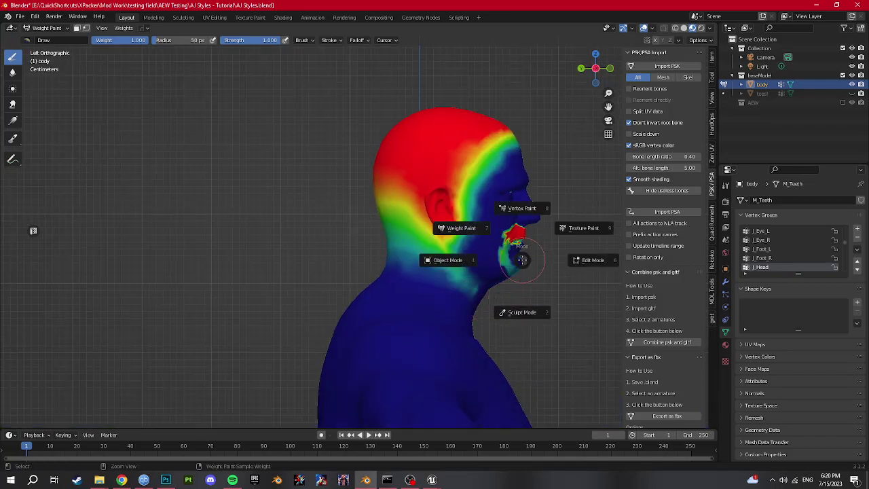
click(593, 264)
shift+middle_drag(563, 277, 511, 282)
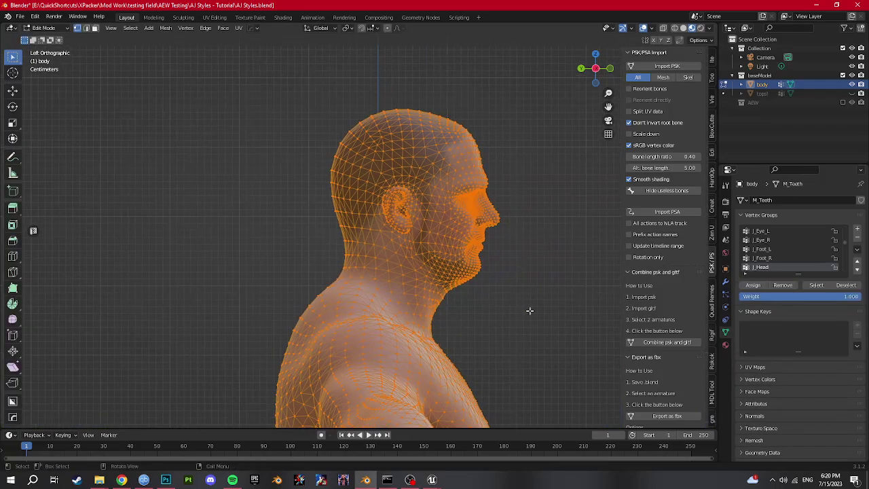
drag(18, 60, 54, 116)
key(z)
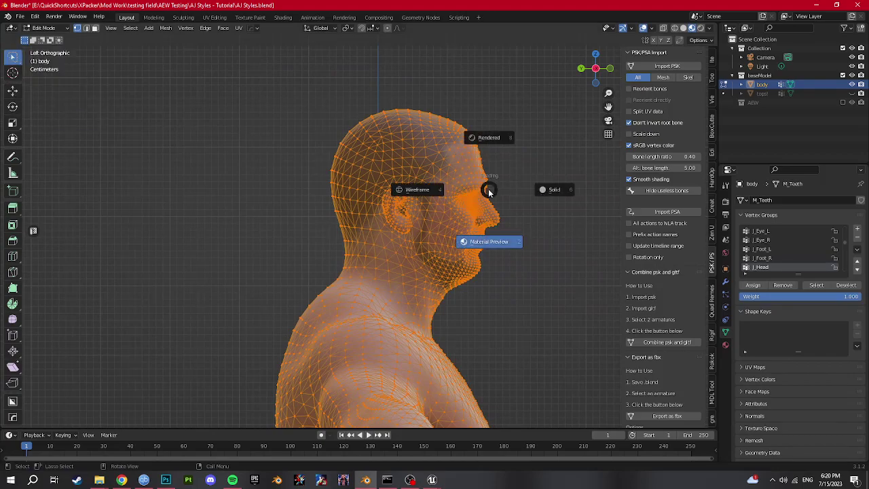
click(374, 189)
key(alt+a)
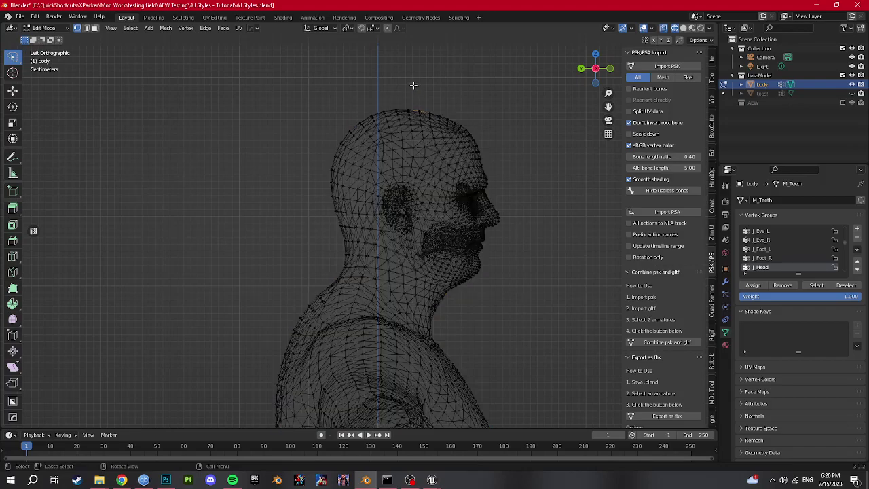
mouse_move(410, 82)
mouse_down()
mouse_move(338, 105)
mouse_move(285, 161)
mouse_move(300, 219)
mouse_move(332, 251)
mouse_move(467, 302)
mouse_move(522, 287)
mouse_move(556, 223)
mouse_move(549, 150)
mouse_move(479, 87)
mouse_up()
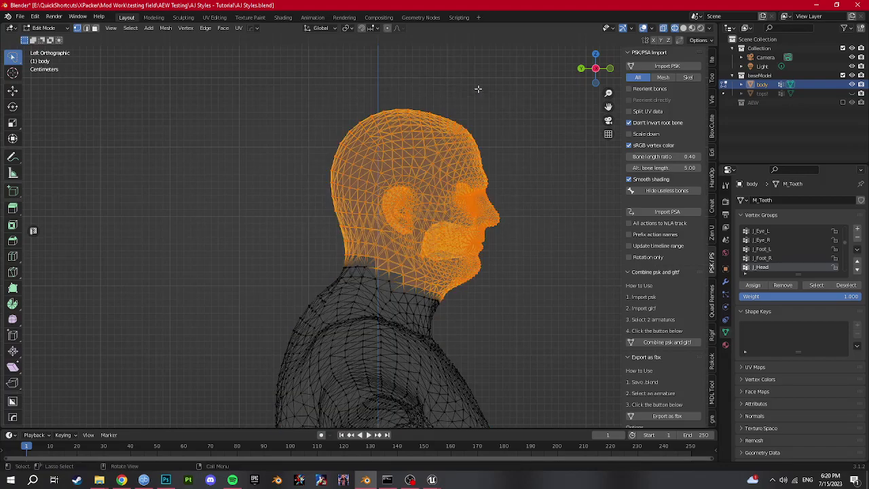
click(754, 286)
In Weight Paint, smooth the J_Head weights into the neck with 3 iterations.
key(ctrl+Tab)
click(305, 174)
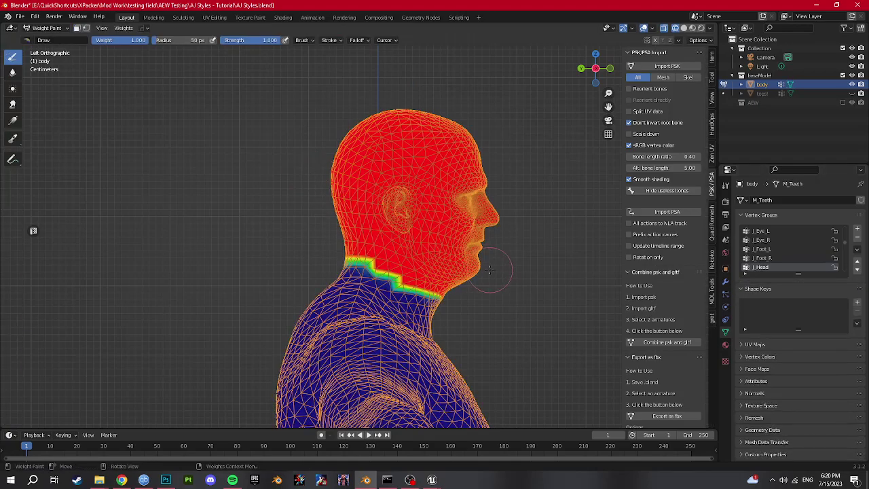
middle_drag(304, 175, 257, 102)
click(126, 28)
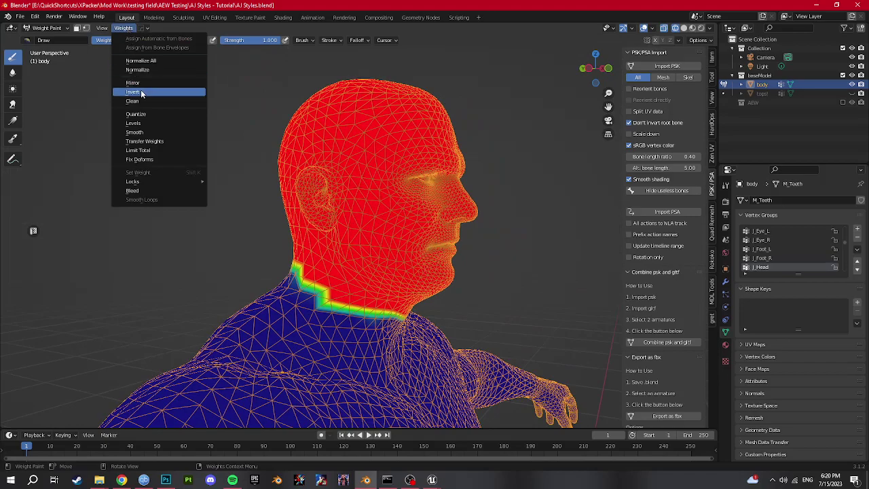
click(147, 131)
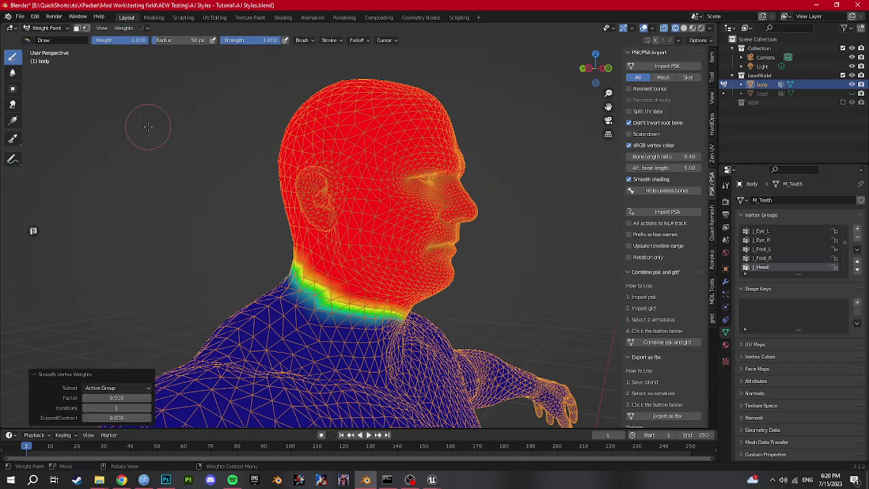
click(145, 407)
click(144, 407)
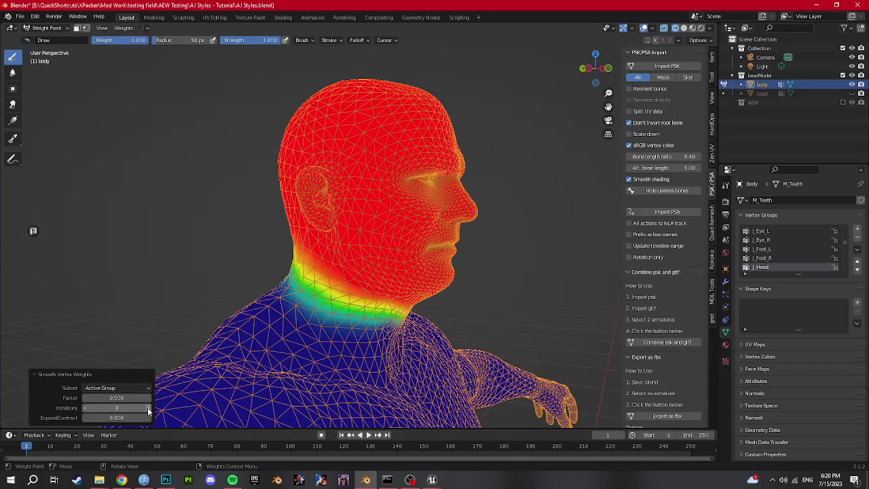
middle_drag(466, 310, 407, 310)
key(ctrl+Tab)
Switch to Material Preview shading and save the blend file.
click(310, 282)
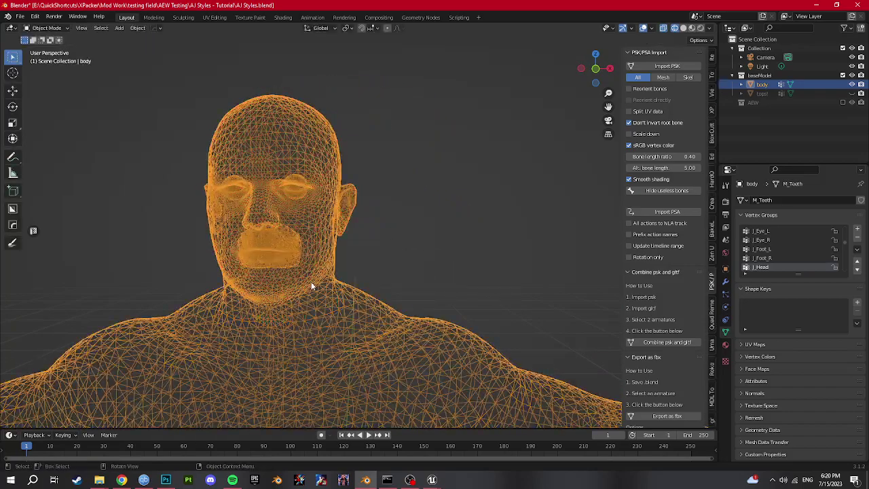
scroll(374, 194, down, 3)
key(shift+z)
key(z)
click(378, 293)
mouse_move(378, 294)
middle_down()
mouse_move(535, 142)
mouse_move(345, 241)
mouse_move(403, 249)
mouse_move(358, 290)
middle_up()
key(ctrl+s)
Unhide the tops outfit and delete all of its vertex groups.
scroll(391, 214, down, 3)
scroll(404, 205, up, 3)
scroll(403, 248, down, 2)
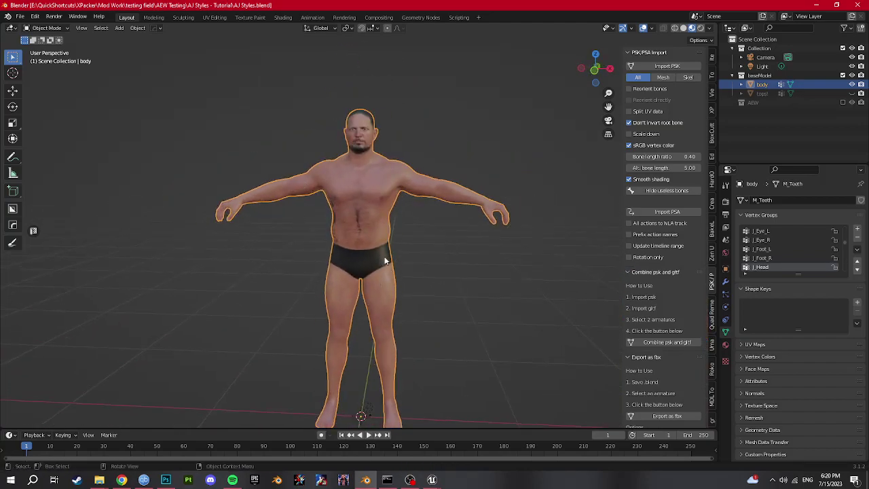
click(853, 94)
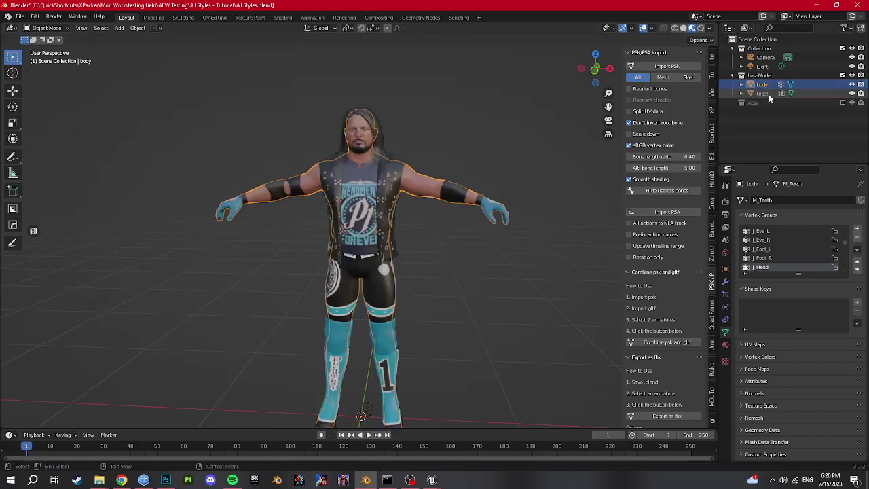
click(767, 94)
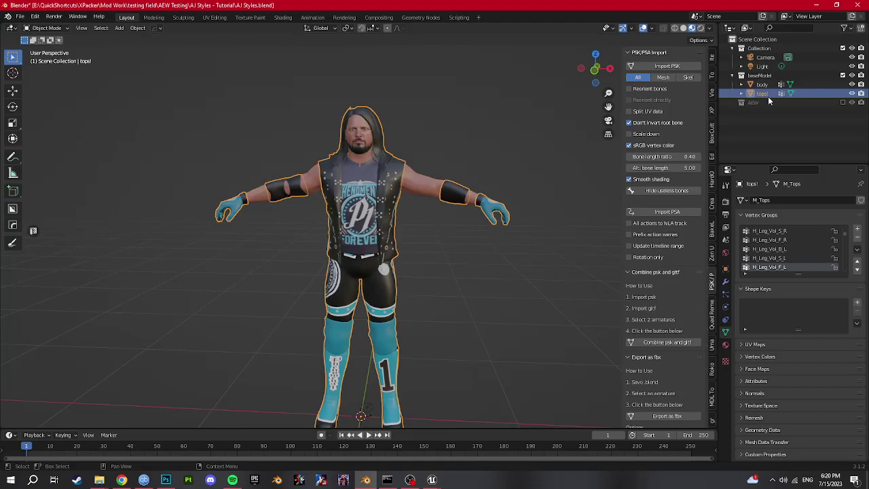
click(857, 250)
key(Return)
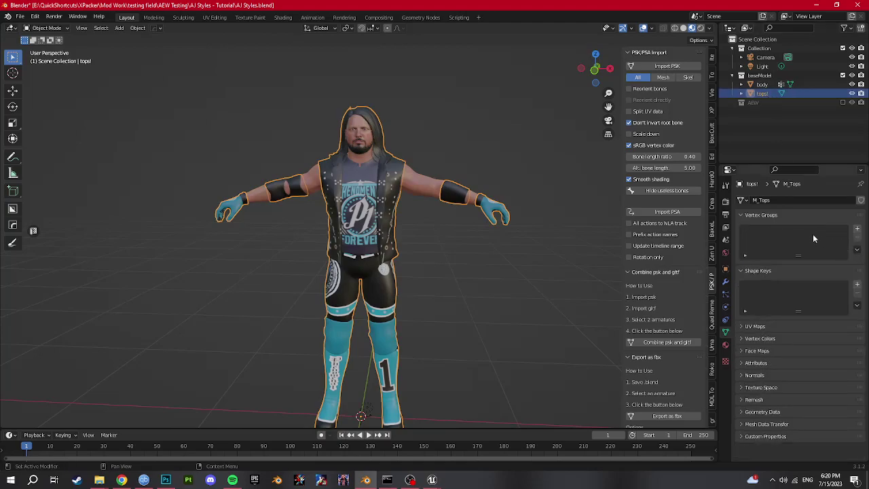
Select the body with tops as the active object and enter Weight Paint.
click(760, 84)
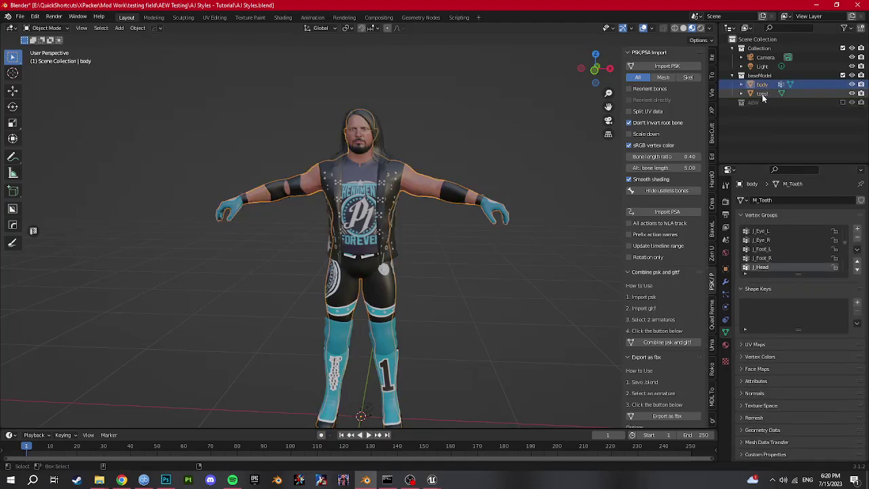
ctrl+click(762, 95)
key(ctrl+Tab)
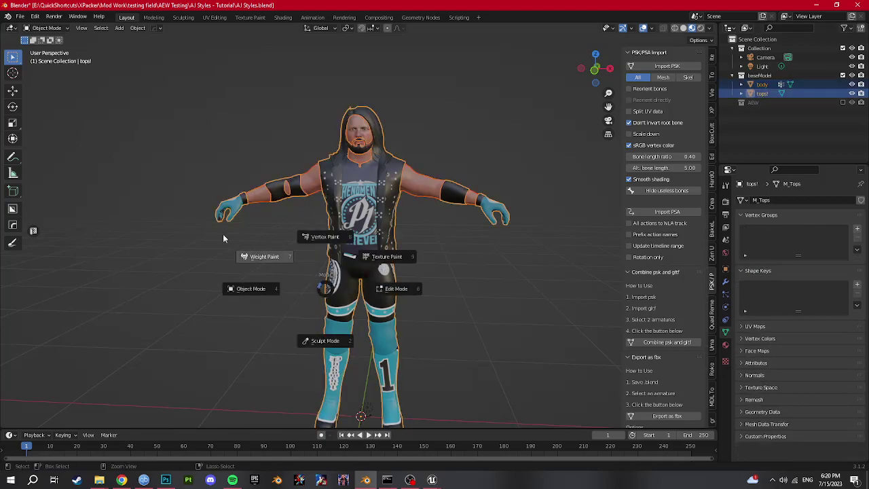
click(264, 256)
Transfer the body's vertex groups onto the tops mesh by name.
key(q)
click(333, 233)
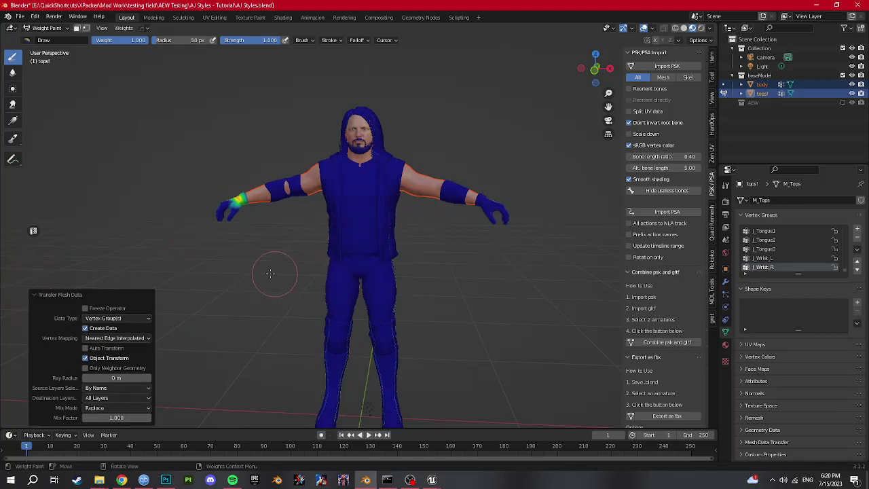
scroll(272, 274, up, 2)
middle_drag(312, 277, 366, 261)
Sample the right-hand finger groups, checking J_MiddleF0_R and J_MiddleF1_R, and make J_RingF1_R active.
ctrl+shift+right_click(299, 259)
click(299, 257)
ctrl+shift+right_click(366, 261)
click(370, 264)
scroll(398, 291, up, 3)
ctrl+shift+right_click(409, 295)
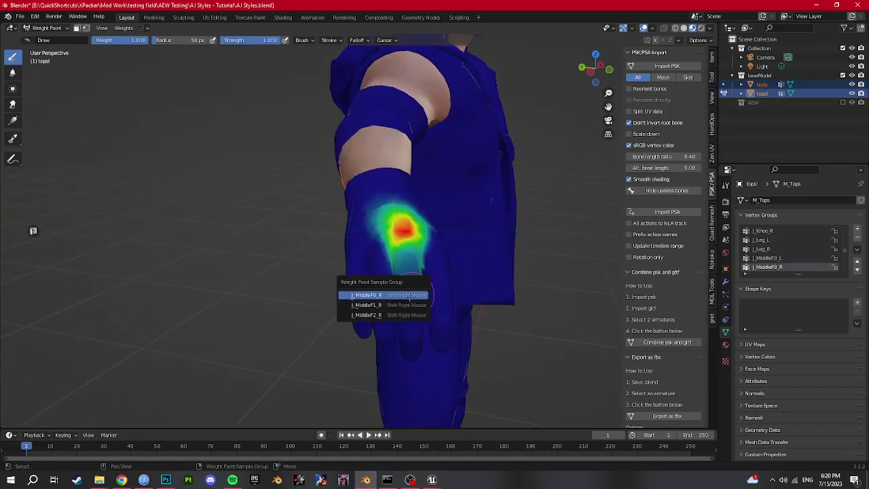
click(380, 304)
mouse_move(380, 305)
middle_down()
mouse_move(394, 314)
mouse_move(385, 308)
middle_up()
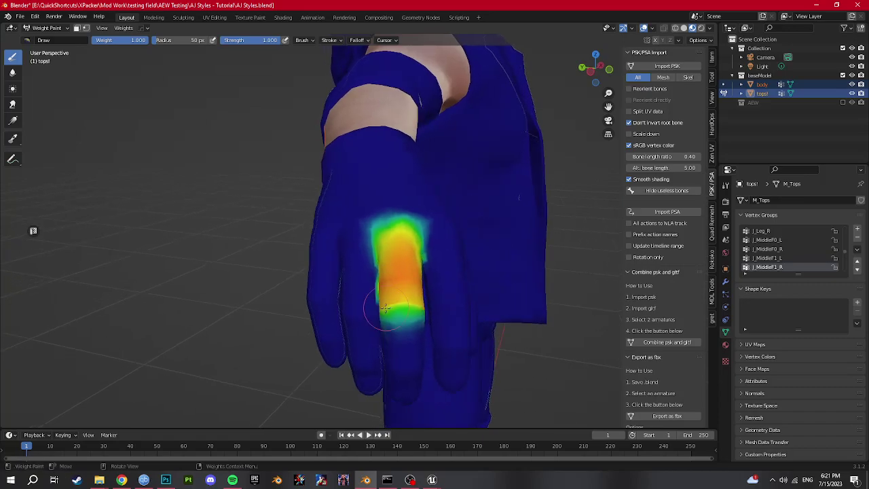
shift+right_click(385, 308)
click(366, 297)
shift+right_click(356, 309)
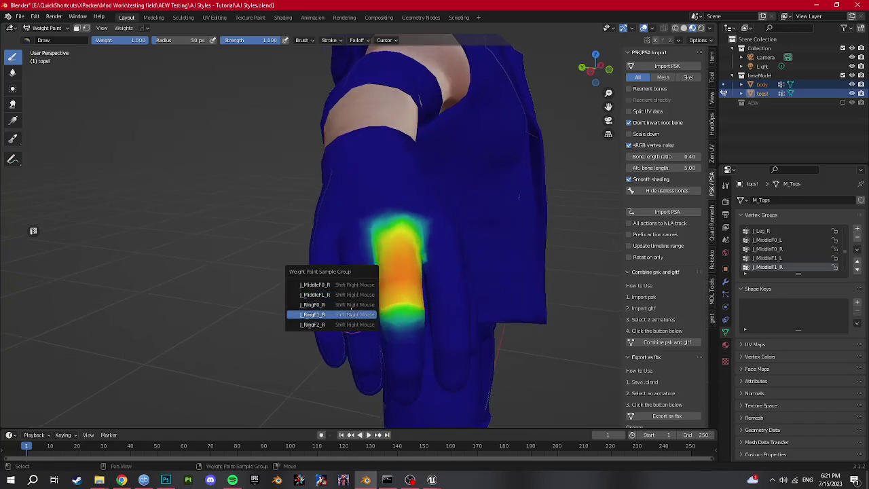
click(326, 314)
Paint the stray J_RingF1_R weight on the ring finger's edge to weight 0.
middle_drag(326, 314, 371, 306)
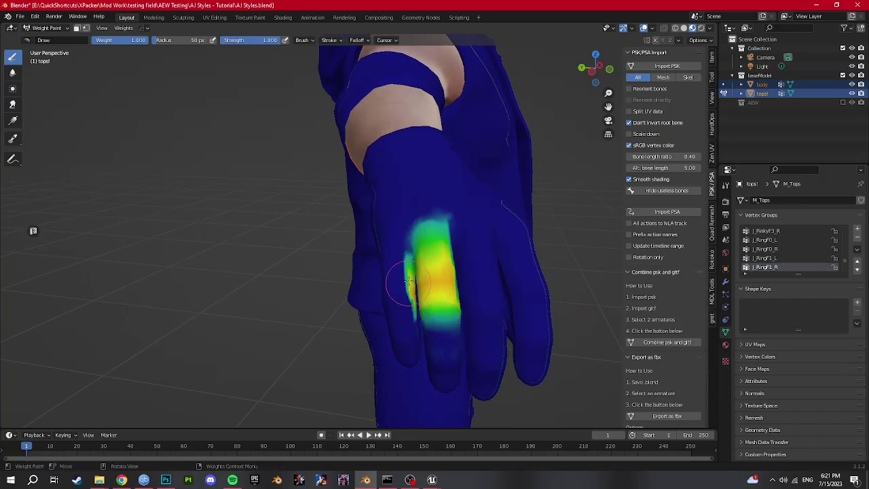
drag(408, 282, 413, 291)
key(ctrl+z)
key(ctrl+f)
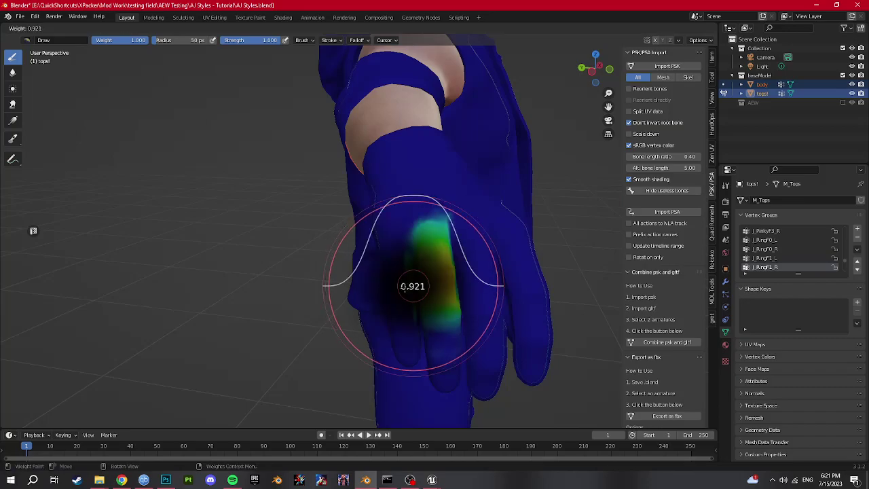
click(326, 303)
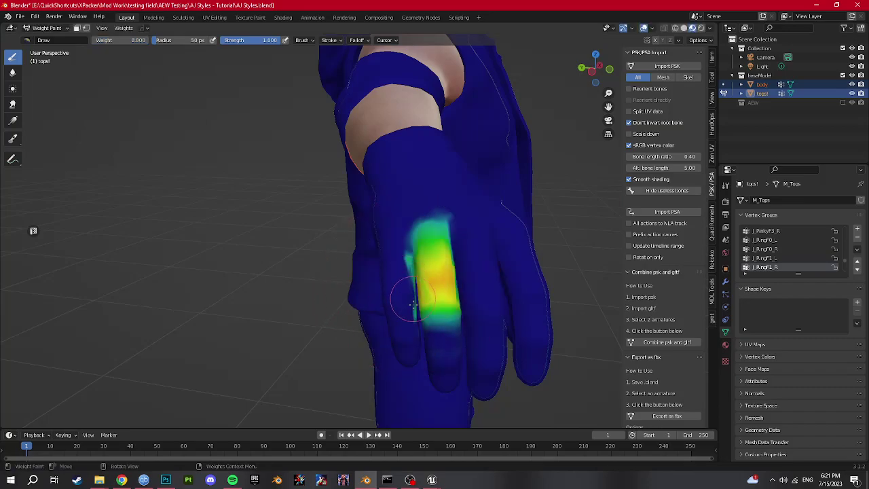
drag(409, 279, 410, 257)
Turn the gloved hand toward the view and make J_PinkyF1_R the active group.
mouse_move(402, 295)
middle_down()
mouse_move(411, 291)
mouse_move(266, 238)
mouse_move(339, 287)
middle_up()
scroll(325, 278, up, 4)
middle_drag(337, 254, 251, 278)
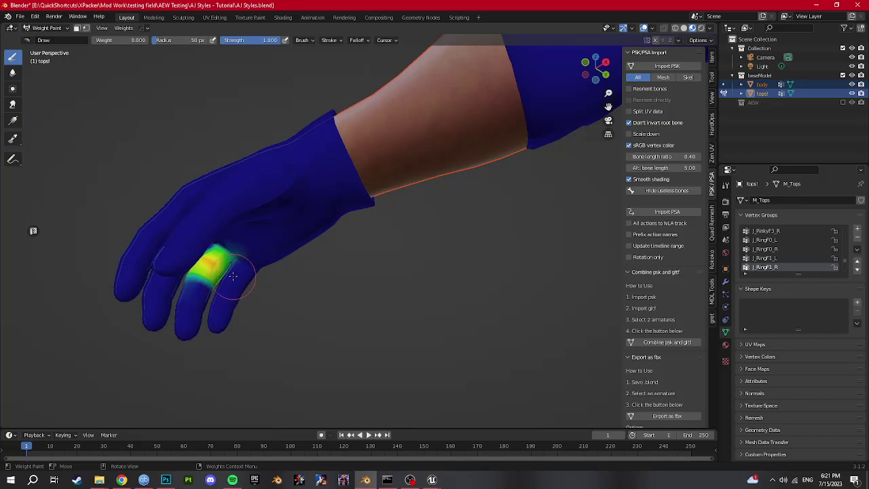
mouse_move(240, 265)
middle_down()
mouse_move(387, 359)
mouse_move(267, 252)
mouse_move(297, 242)
mouse_move(348, 256)
middle_up()
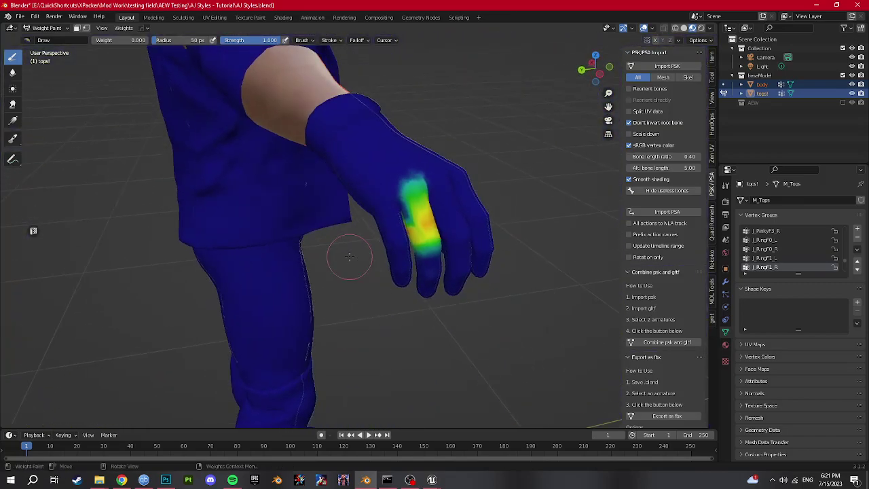
middle_drag(416, 215, 309, 231)
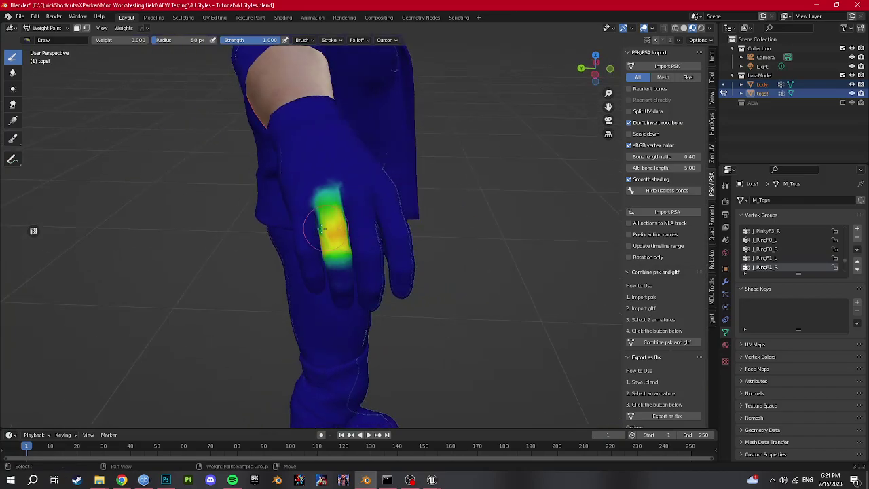
shift+right_click(307, 230)
click(307, 231)
shift+right_click(299, 220)
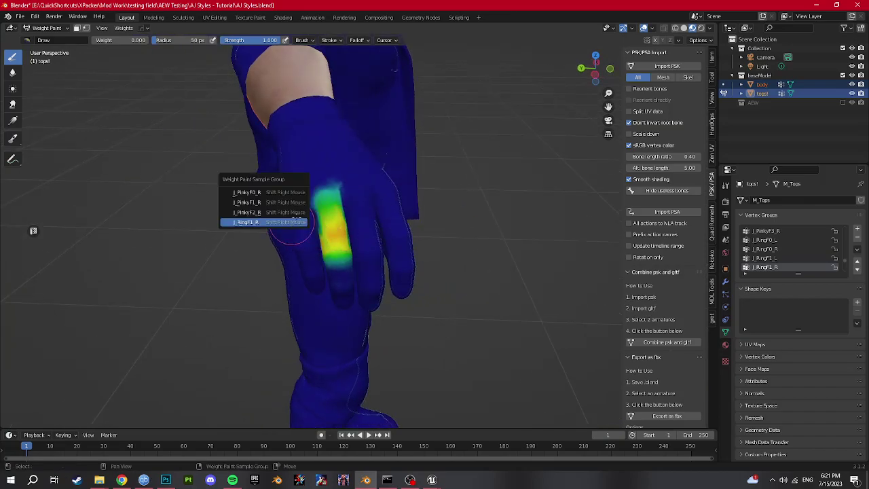
click(296, 210)
shift+right_click(311, 228)
click(310, 231)
shift+right_click(304, 207)
click(305, 211)
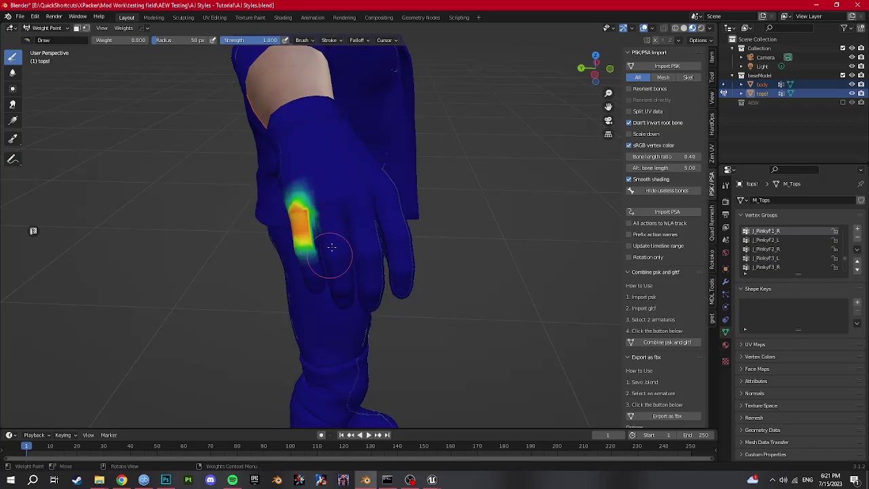
Overlay wireframe, grow a hand vertex selection in Edit Mode, then return to Object Mode with material preview.
key(z)
click(456, 255)
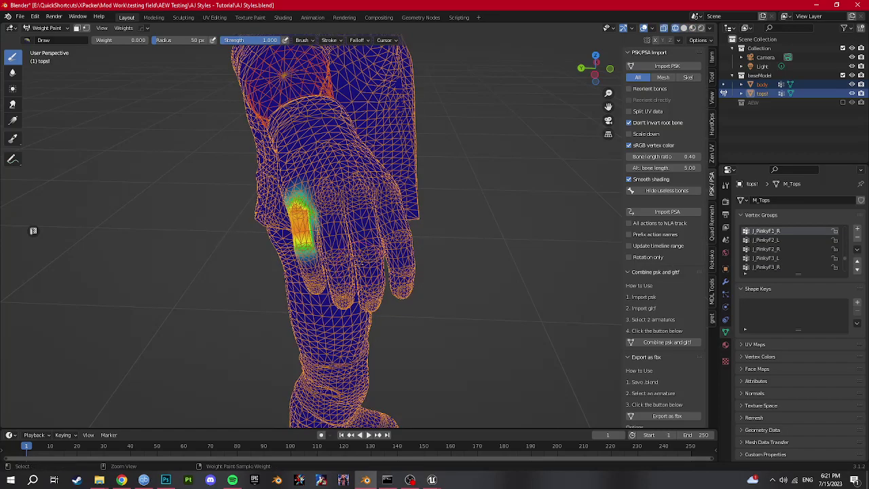
key(ctrl+Tab)
click(429, 264)
click(307, 246)
key(ctrl+KP_Add)
key(ctrl+KP_Add)
key(ctrl+KP_Add)
scroll(373, 237, up, 1)
key(ctrl+Tab)
click(274, 248)
scroll(389, 255, up, 6)
scroll(181, 268, down, 8)
key(shift+z)
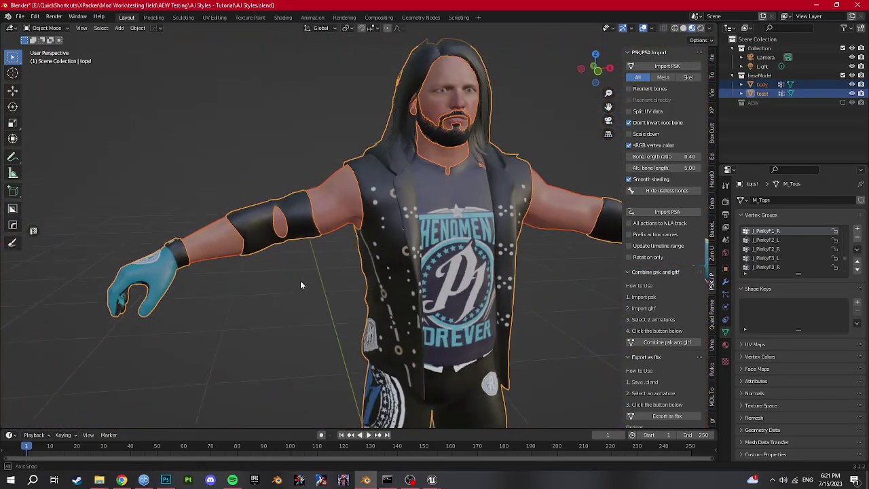
Select the tops object from a side view and switch it to Weight Paint mode.
scroll(299, 286, down, 6)
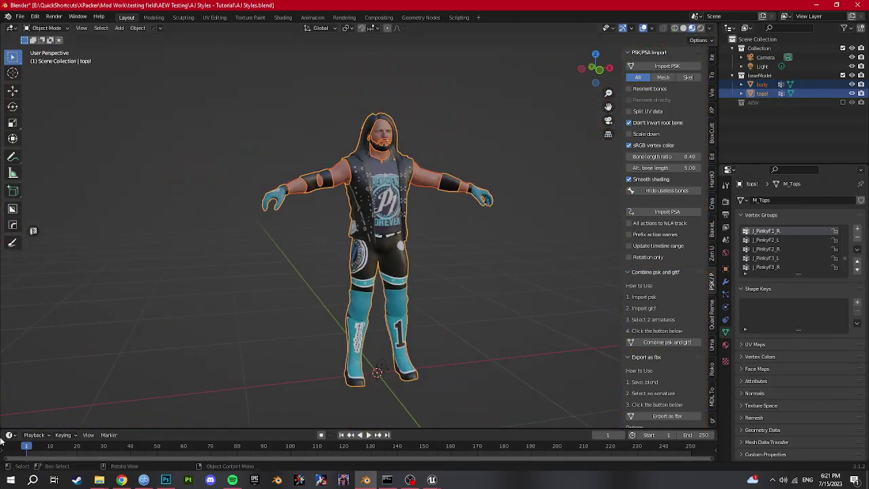
click(441, 342)
middle_drag(441, 342, 363, 288)
scroll(394, 295, up, 5)
scroll(353, 268, up, 5)
click(353, 268)
key(ctrl+Tab)
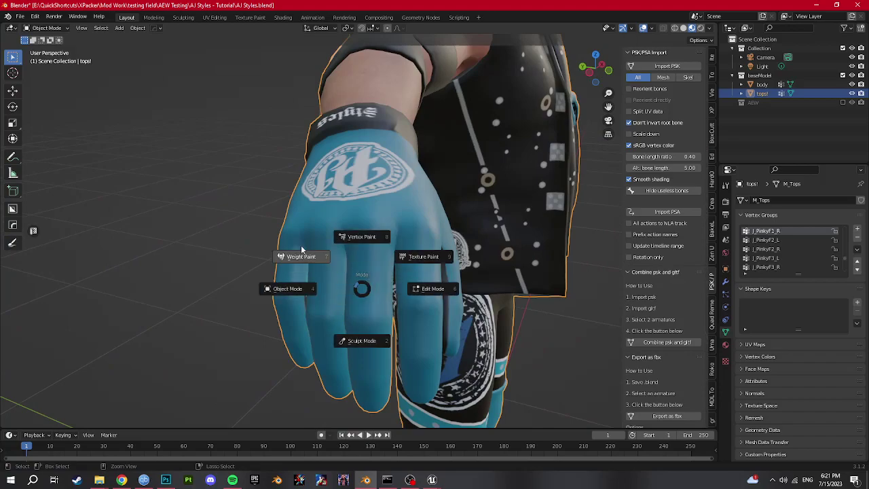
click(300, 254)
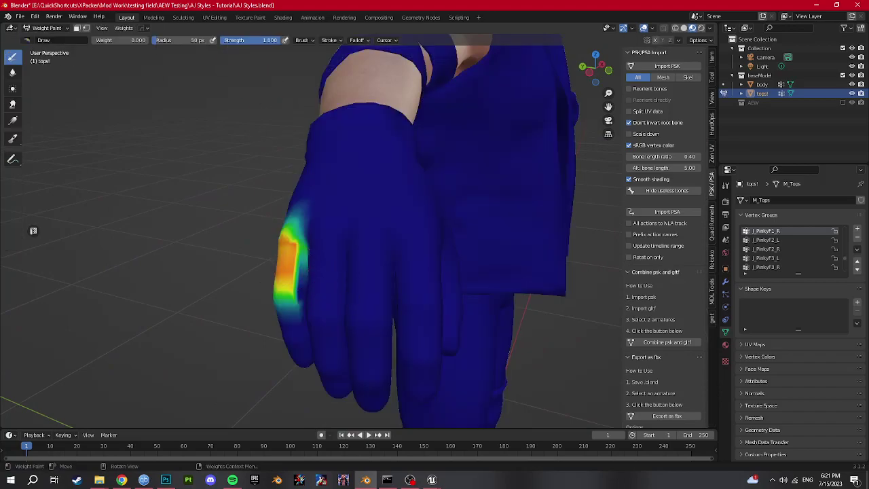
Try brush strength 0 and 1.000 on the glove's side, undoing the test strokes.
key(0)
key(Return)
key(f)
key(Escape)
key(shift+f)
key(1)
mouse_move(339, 212)
mouse_down()
mouse_move(381, 256)
mouse_move(358, 153)
mouse_move(339, 271)
mouse_move(311, 189)
mouse_move(373, 190)
mouse_up()
key(ctrl+z)
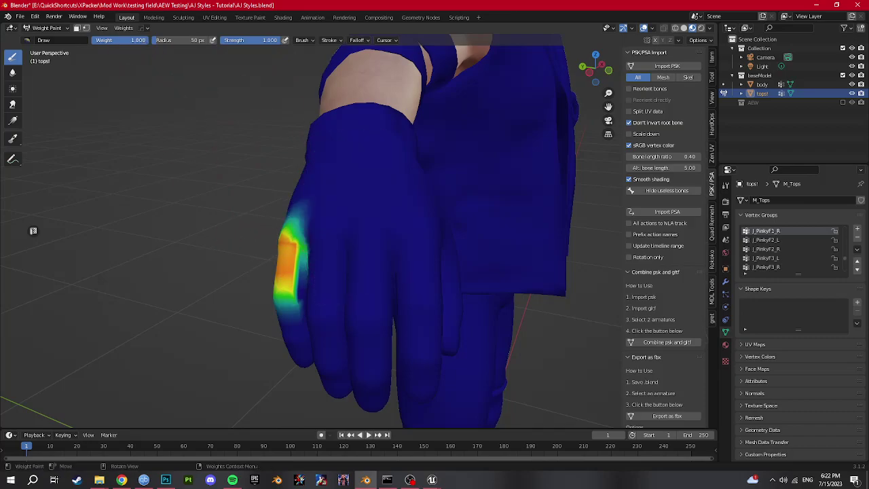
mouse_move(299, 224)
mouse_down()
mouse_move(298, 295)
mouse_move(285, 219)
mouse_move(280, 323)
mouse_move(320, 188)
mouse_up()
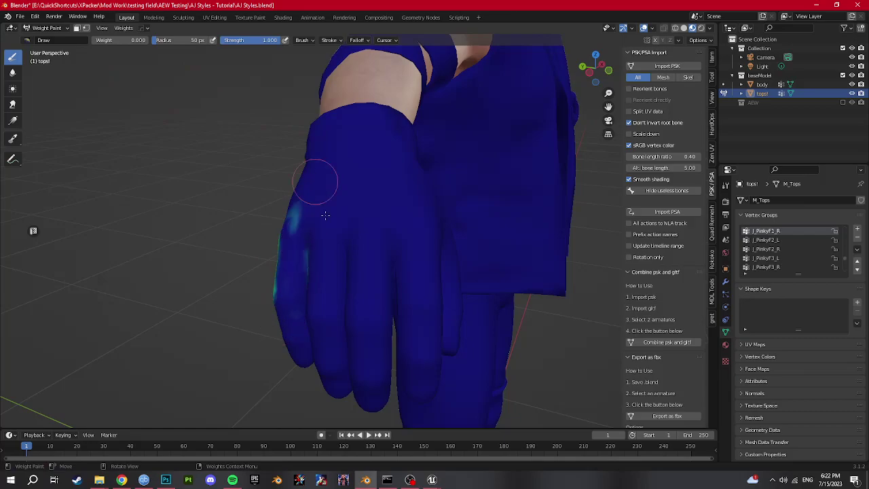
key(ctrl+z)
Sample weight 0.078, repaint the J_PinkyF1_R patch along the pinky edge, and return to Object Mode.
ctrl+right_click(329, 303)
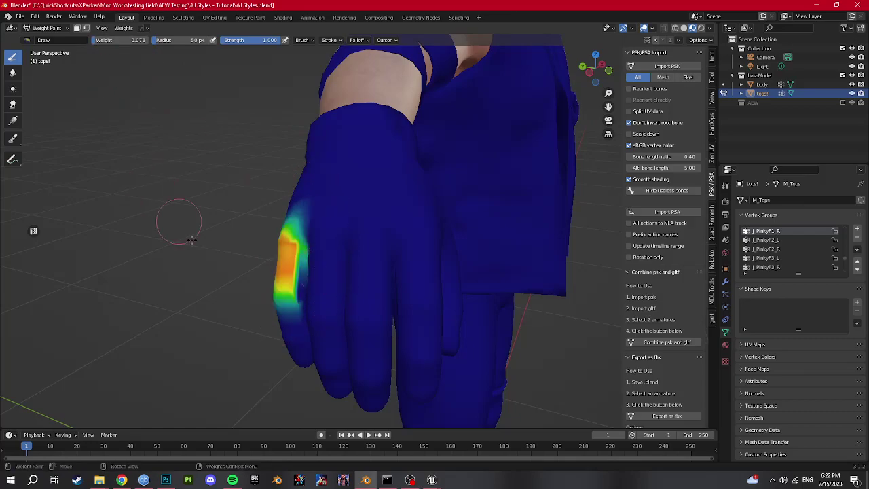
drag(282, 256, 298, 295)
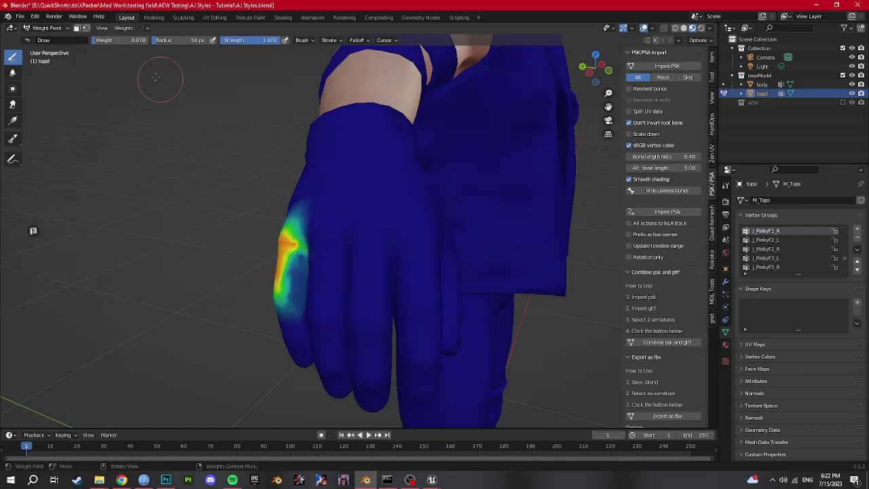
mouse_move(288, 258)
mouse_down()
mouse_move(302, 271)
mouse_move(309, 259)
mouse_move(298, 252)
mouse_move(291, 285)
mouse_up()
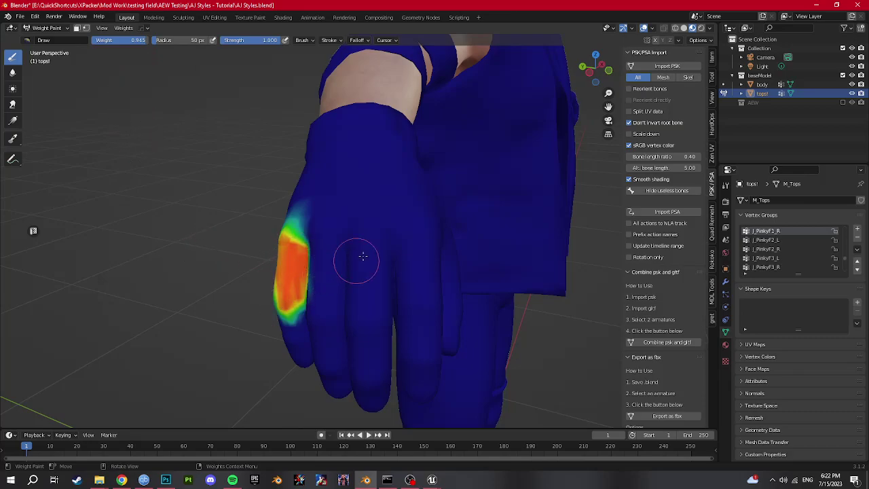
scroll(360, 258, down, 8)
key(ctrl+Tab)
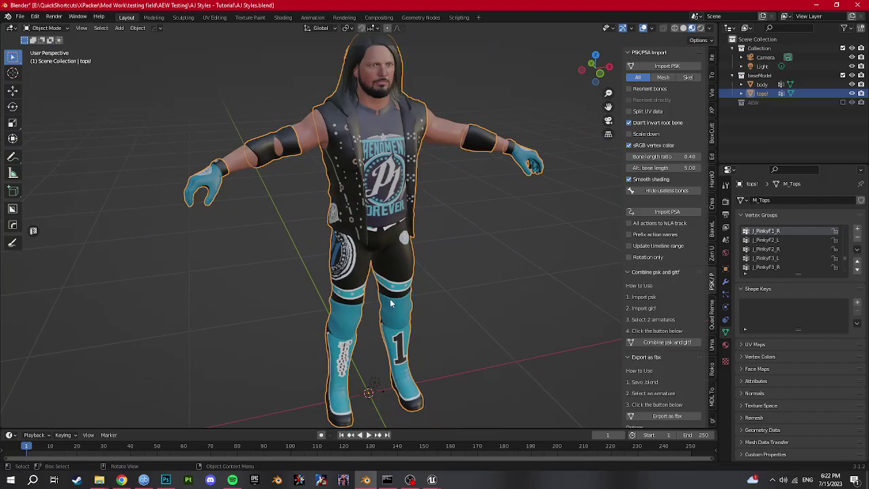
Save the blend file and join the body mesh into tops.
middle_drag(390, 303, 367, 175)
key(ctrl+s)
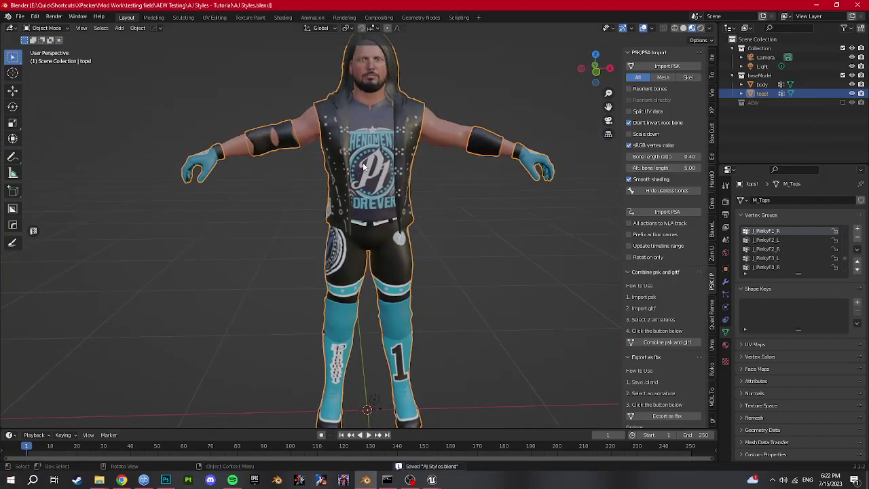
shift+click(761, 84)
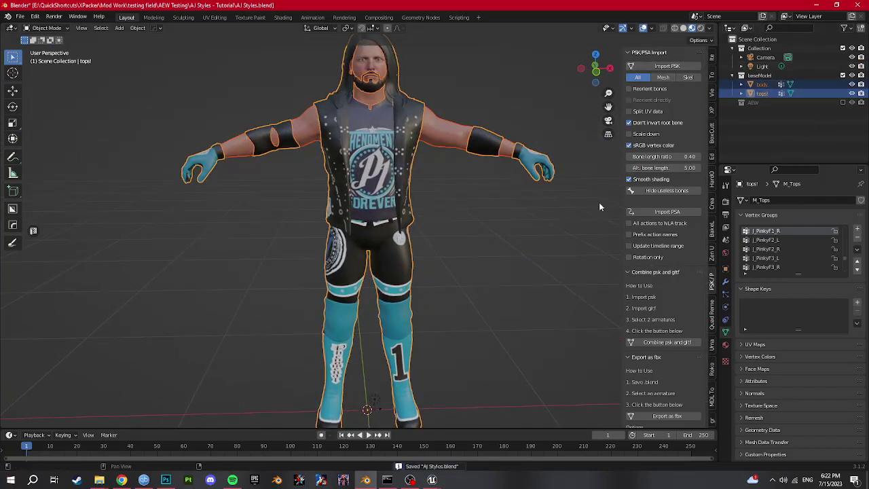
key(ctrl+j)
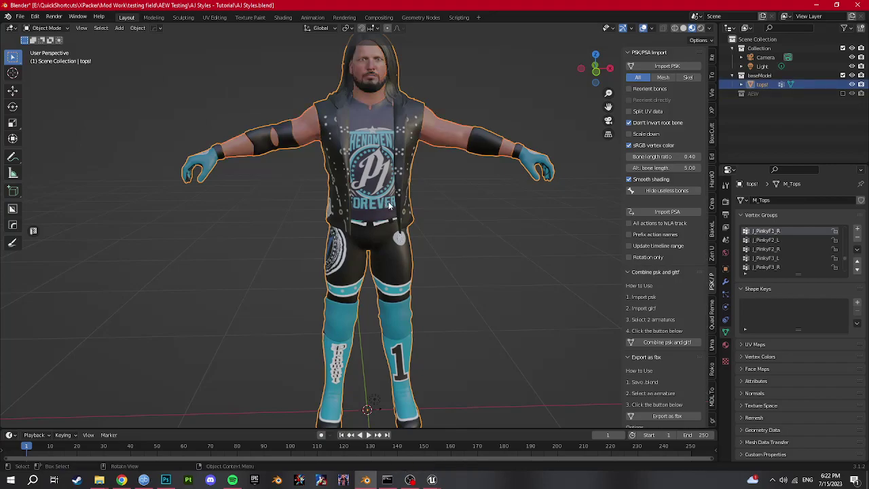
Enable the AEW collection, delete AEW_CM0000_Body_Normal, and parent tops under the Armature.
click(842, 93)
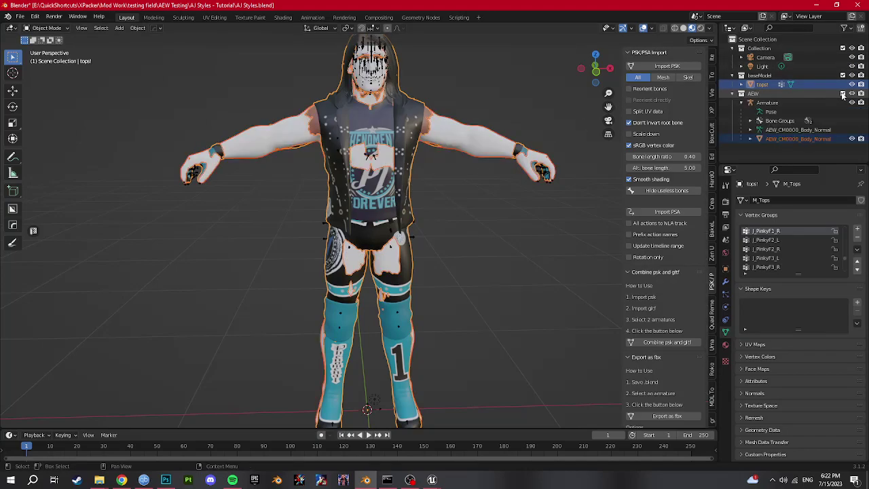
click(789, 138)
key(Delete)
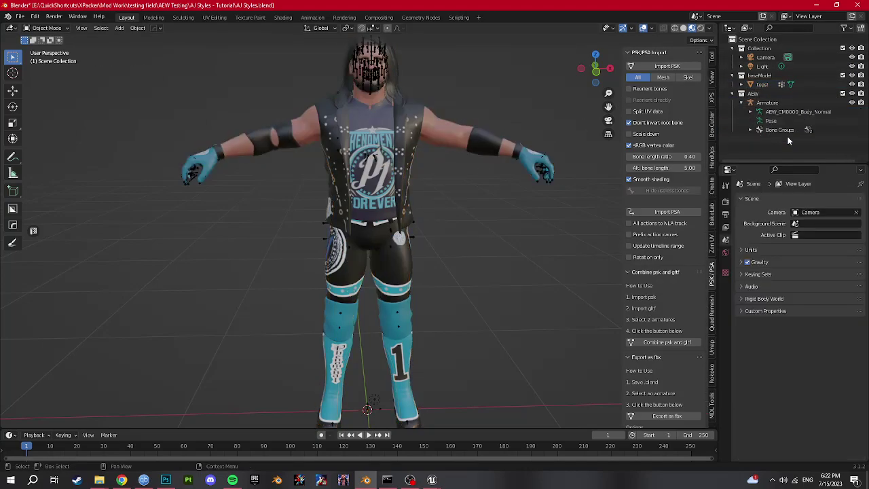
mouse_move(765, 86)
mouse_down()
mouse_move(771, 145)
mouse_move(767, 93)
mouse_up()
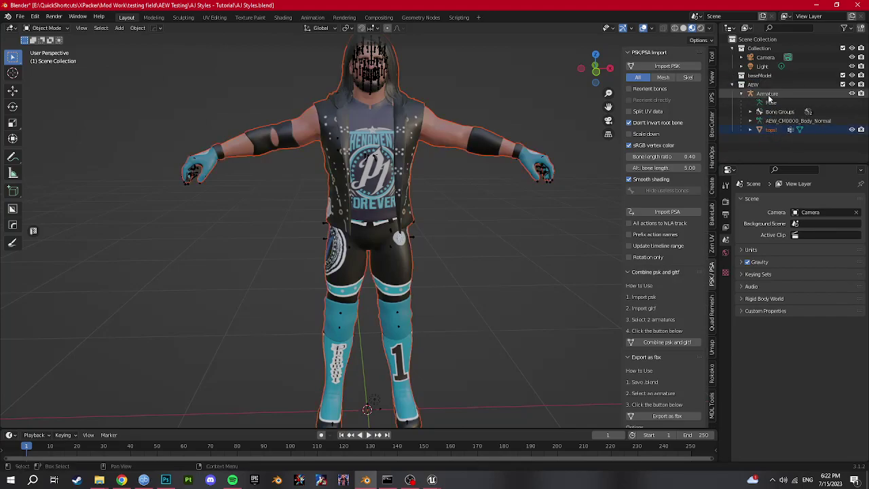
click(771, 129)
Add an Armature modifier to the tops object.
click(724, 282)
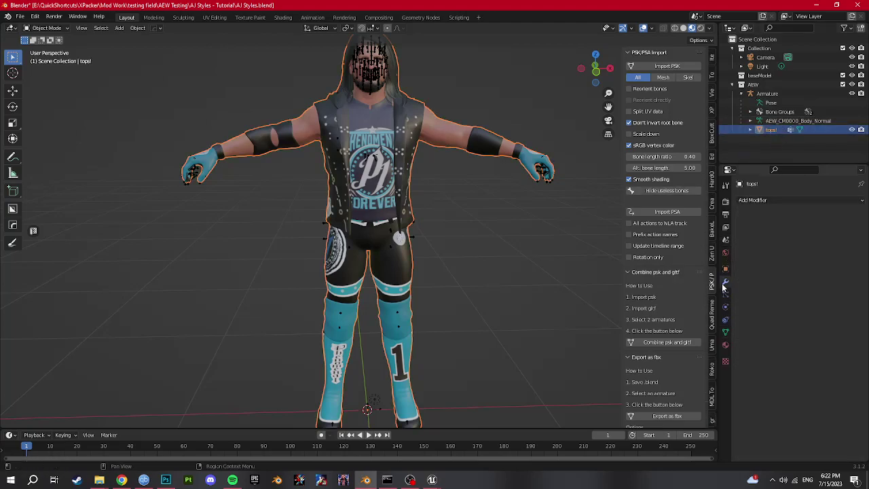
right_click(809, 229)
click(767, 199)
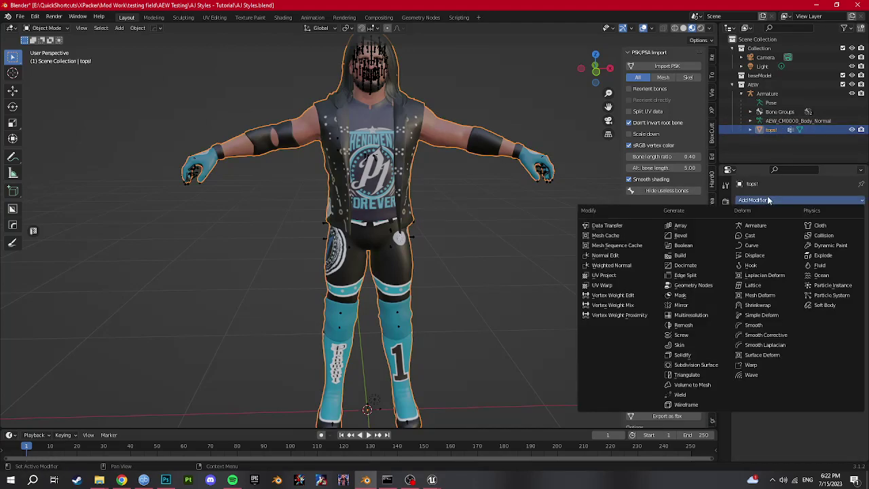
click(755, 225)
click(811, 229)
Set the modifier's object to Armature and apply all transforms to tops.
click(806, 243)
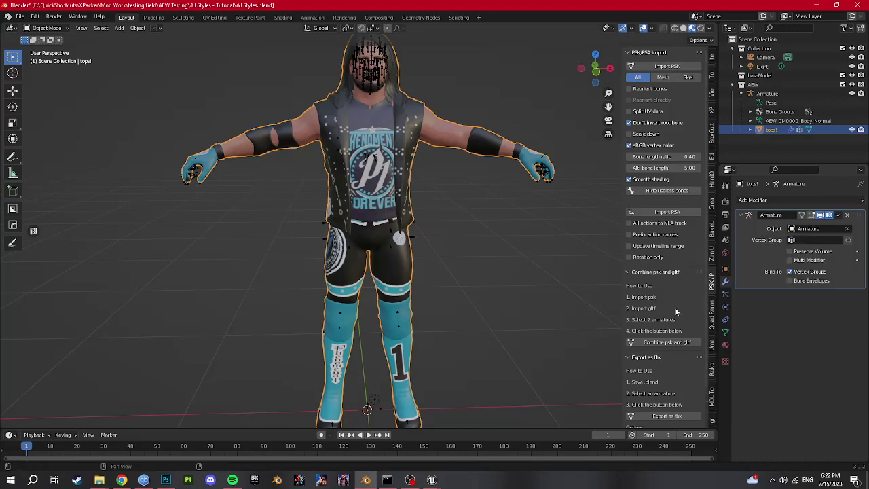
key(ctrl+a)
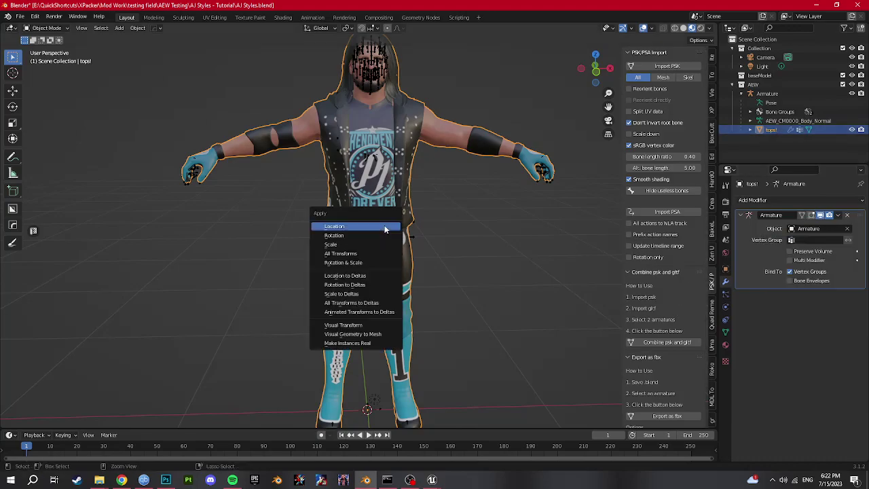
click(353, 253)
middle_drag(352, 258, 384, 241)
middle_drag(392, 241, 427, 237)
scroll(428, 239, down, 2)
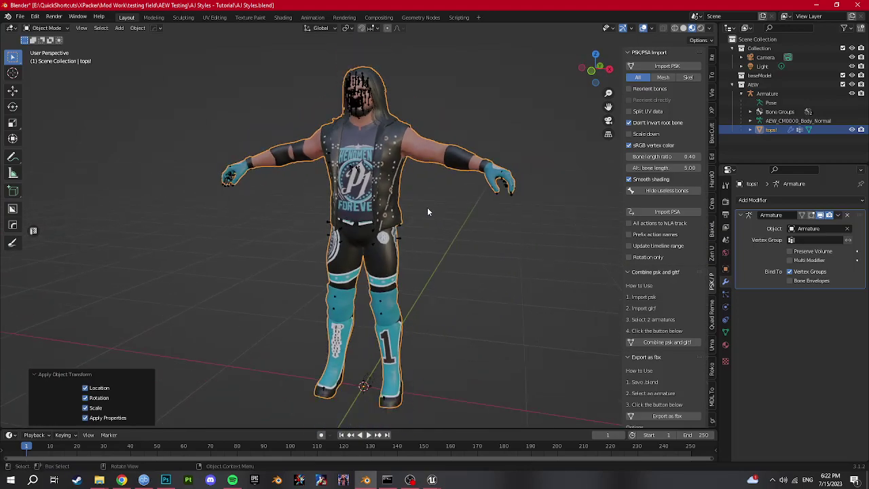
Enter Edit Mode on tops with its material slots listed and nothing selected.
key(Tab)
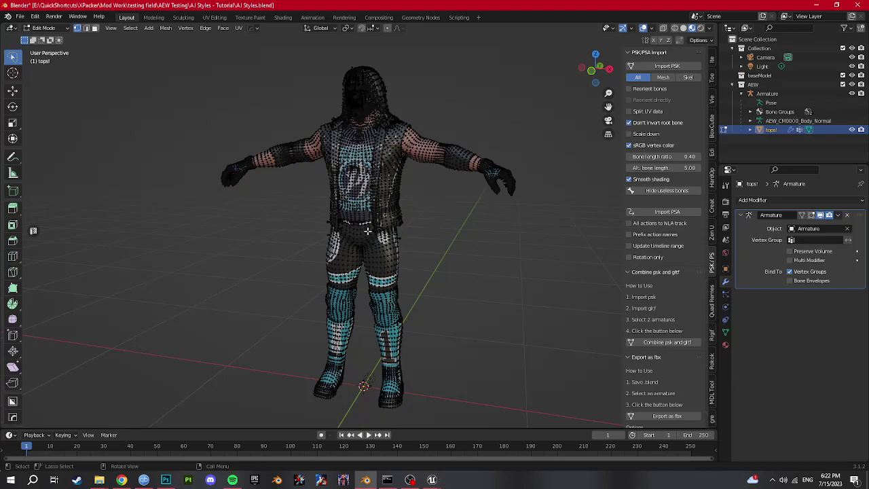
scroll(367, 209, up, 5)
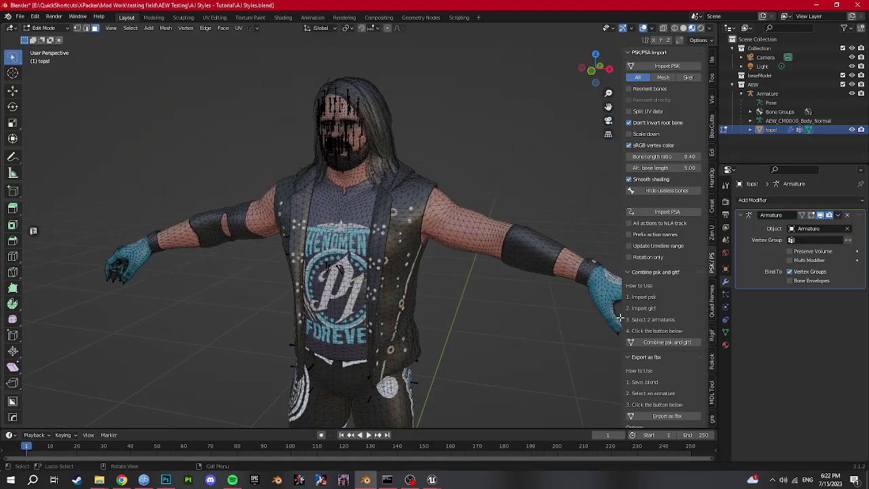
click(724, 344)
key(a)
key(alt+a)
scroll(781, 216, down, 8)
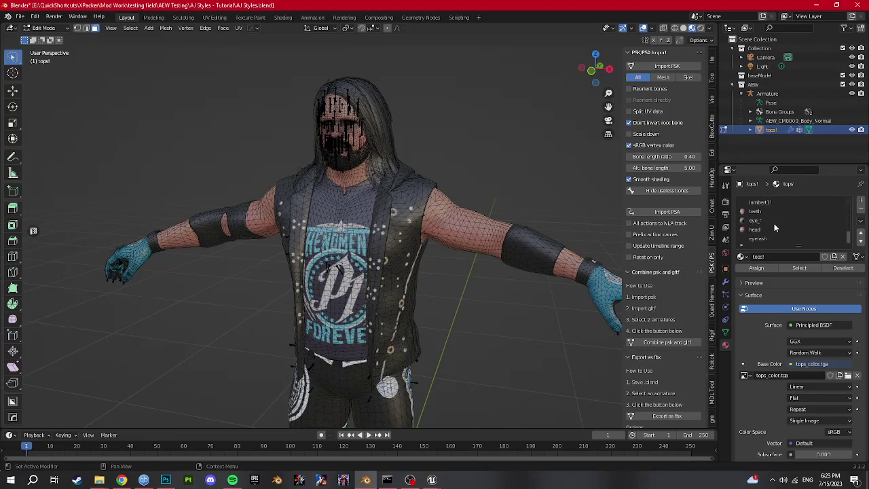
Select the head and teeth material faces and rename the teeth material to 'body'.
click(769, 228)
click(799, 268)
click(762, 212)
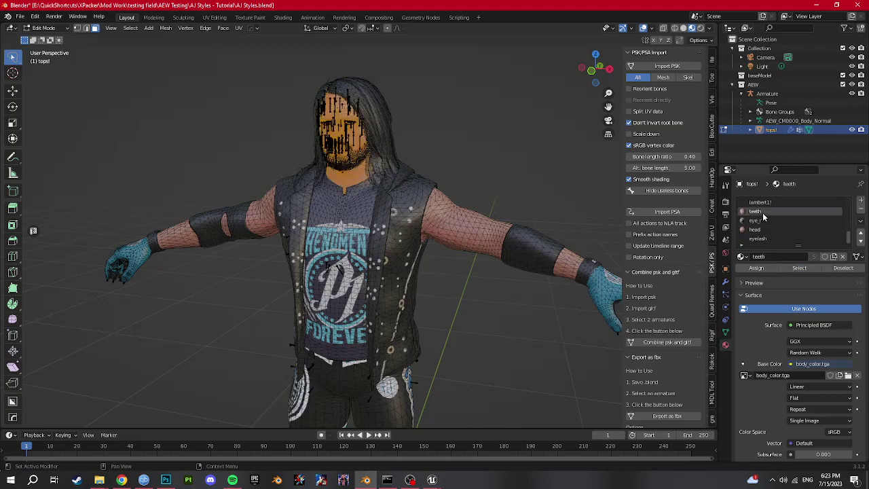
click(789, 269)
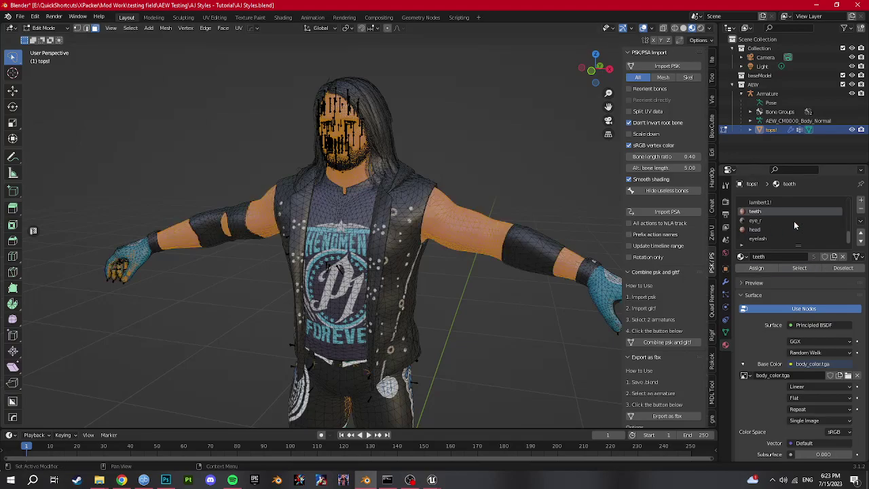
double_click(754, 212)
text(boody)
key(Return)
click(761, 257)
key(BackSpace)
key(Return)
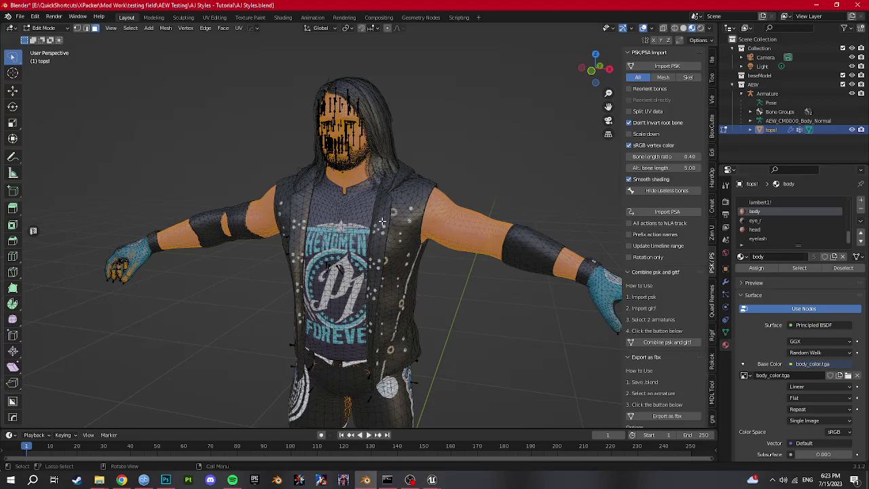
Merge duplicate vertices by distance across the whole mesh, unhide everything, and save AJ Styles.blend.
key(m)
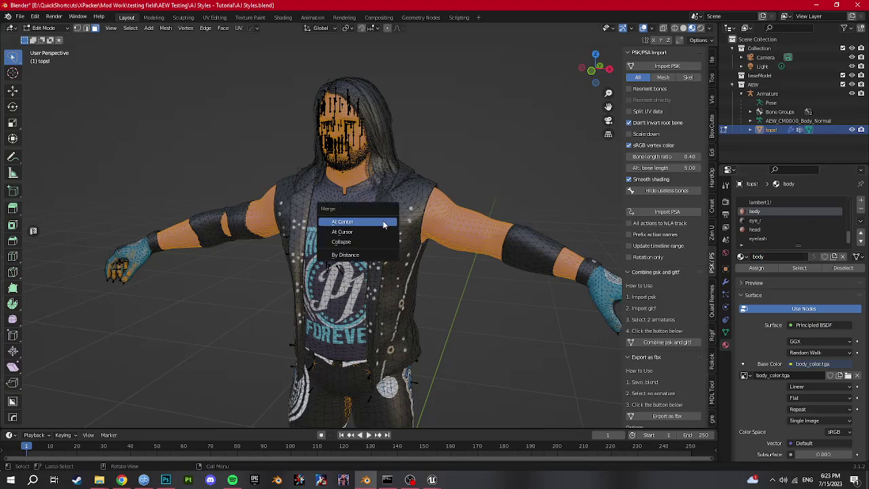
click(346, 255)
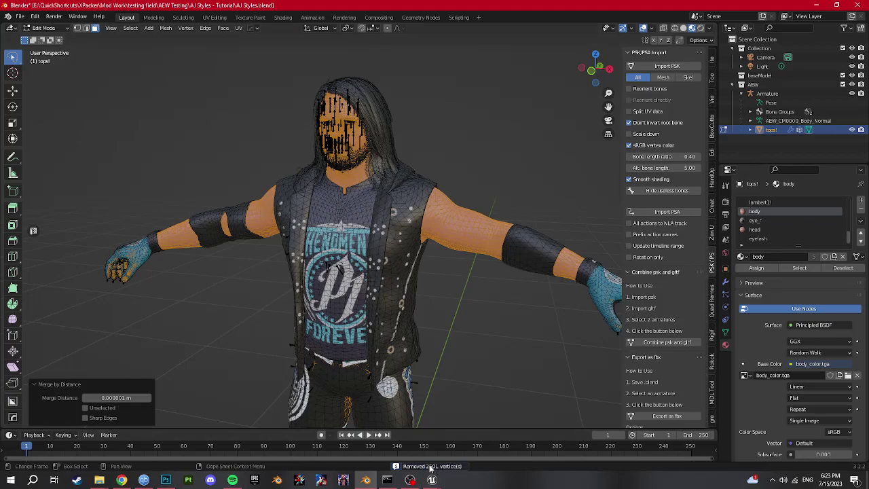
key(h)
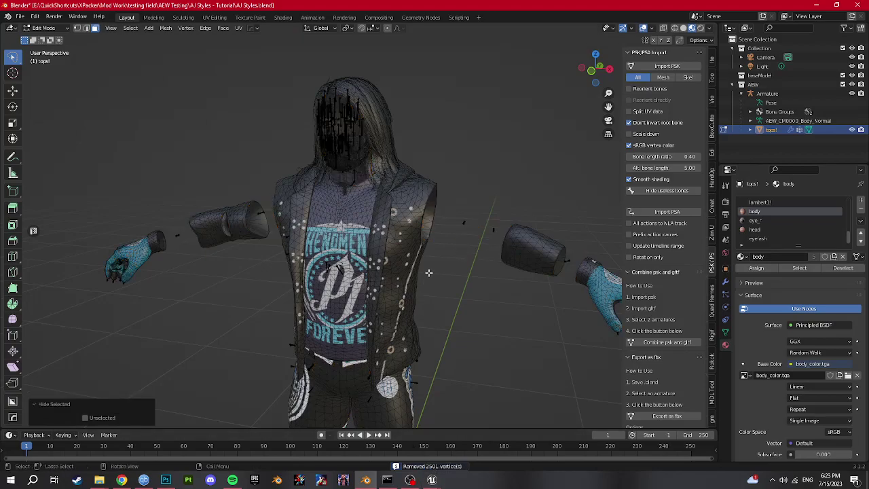
key(a)
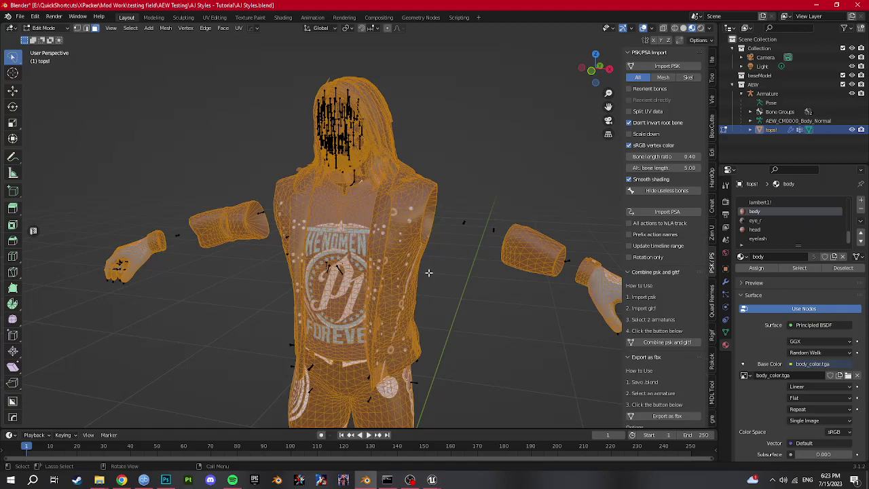
key(m)
click(428, 273)
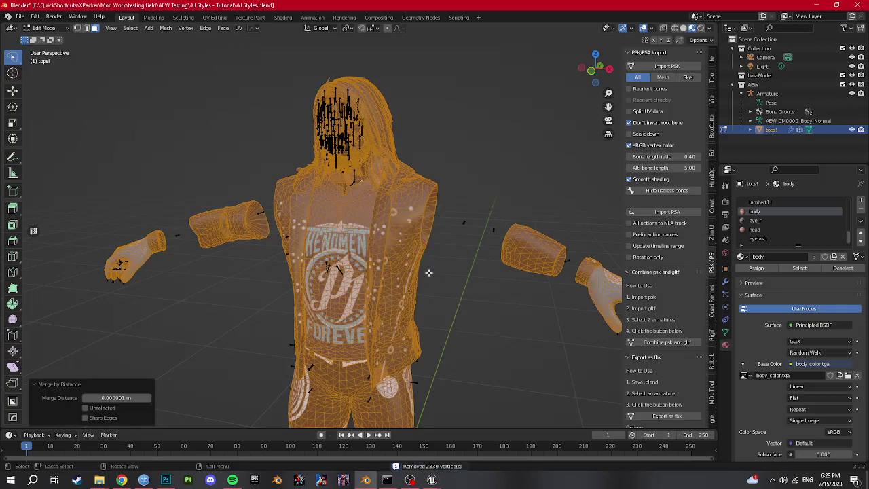
key(alt+h)
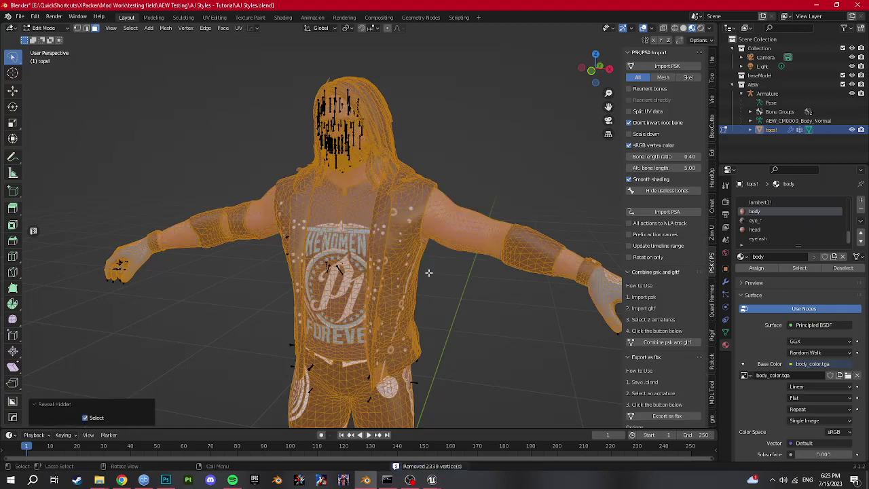
key(Tab)
scroll(428, 277, down, 3)
key(ctrl+s)
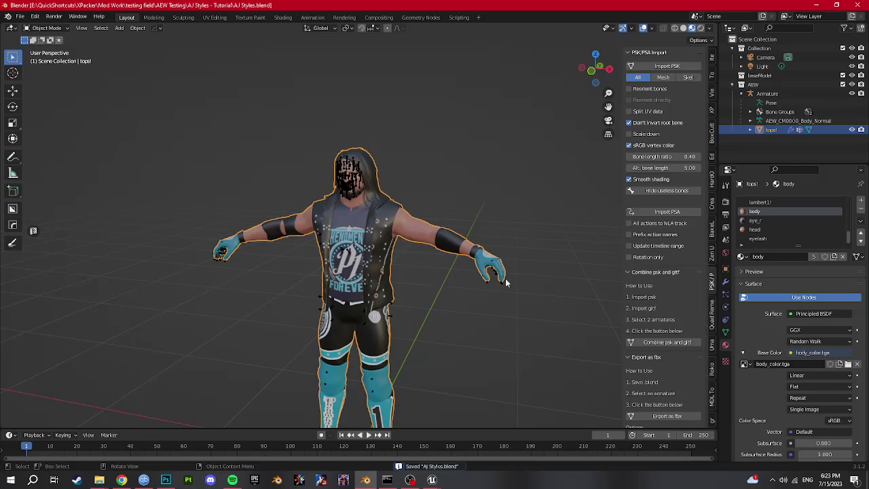
Review the lambert1!, body and lambert1.002 material slots on tops.
scroll(768, 234, up, 6)
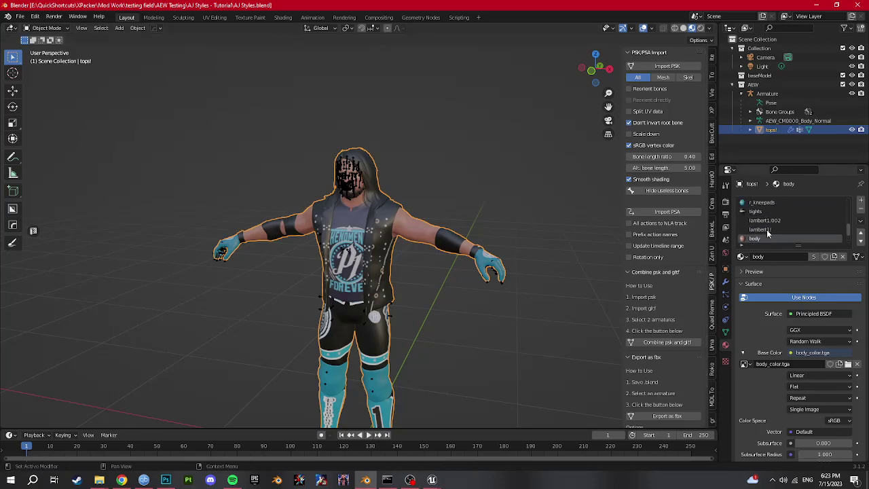
scroll(770, 227, down, 5)
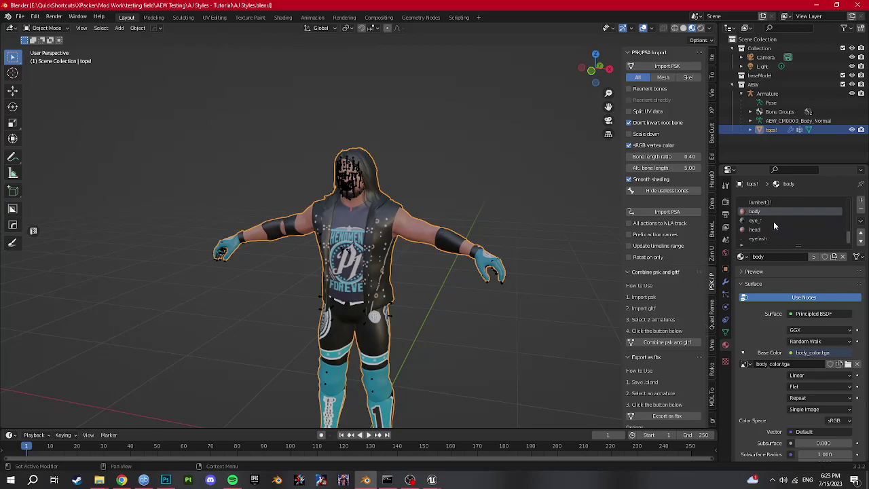
click(769, 221)
click(771, 211)
click(770, 219)
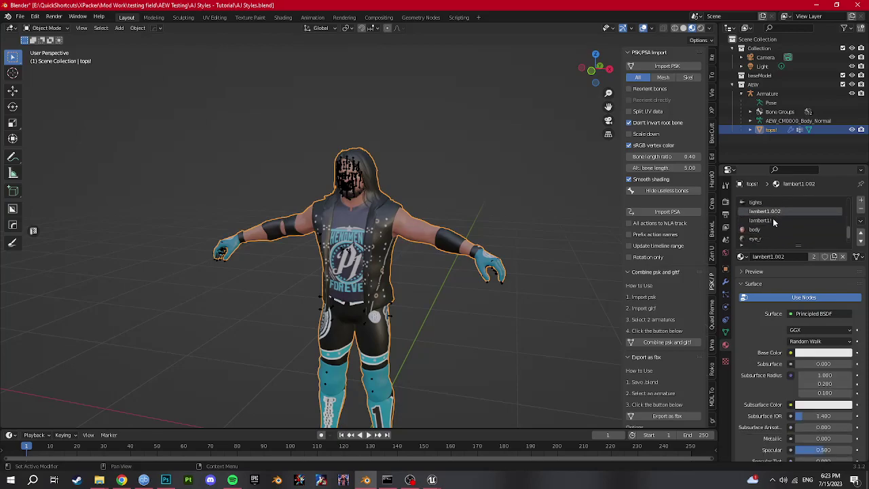
click(768, 230)
click(768, 220)
click(771, 211)
Bring the AEWFightForever project folder forward in File Explorer.
middle_drag(421, 309, 395, 308)
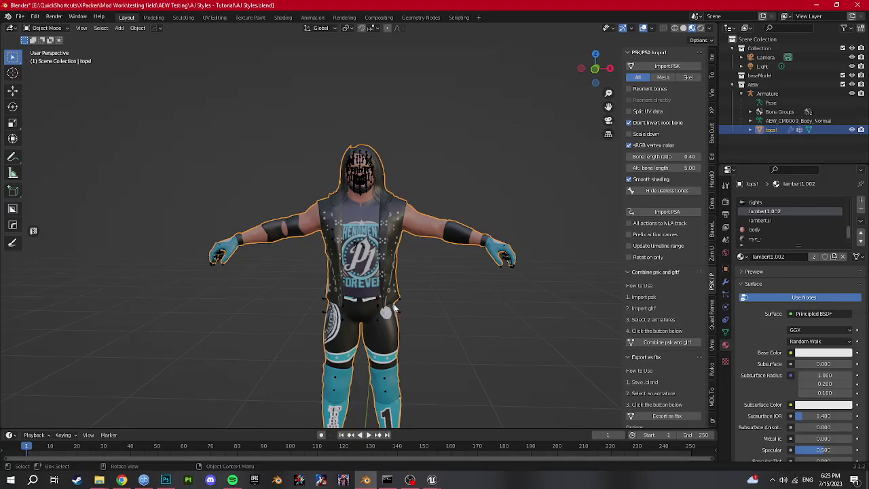
mouse_move(99, 479)
click(47, 441)
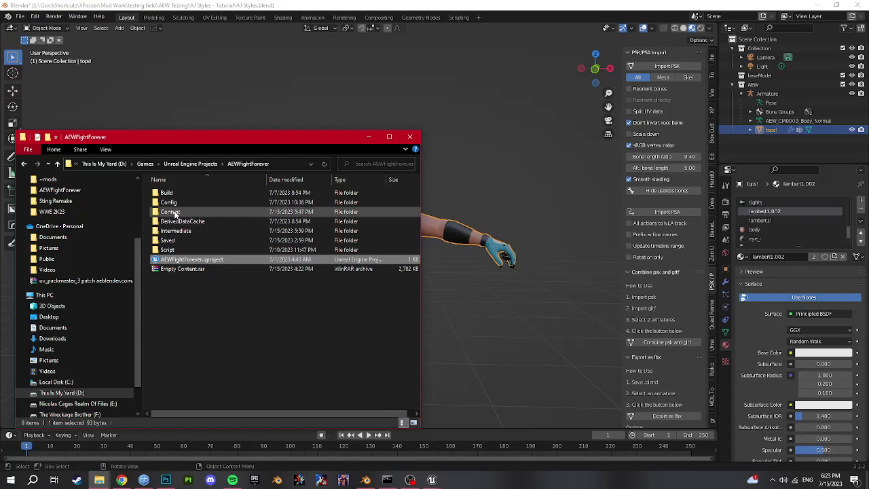
Open AEWFightForever.uproject to start loading it in Unreal Editor.
double_click(173, 263)
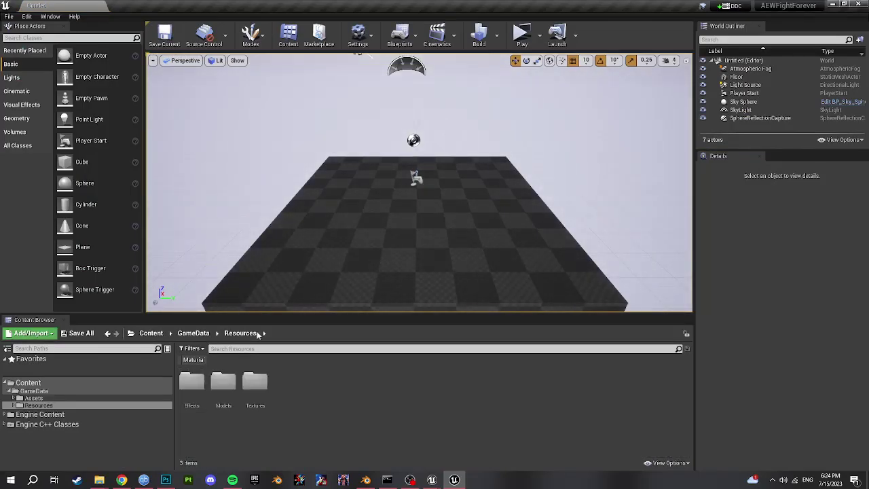
click(358, 35)
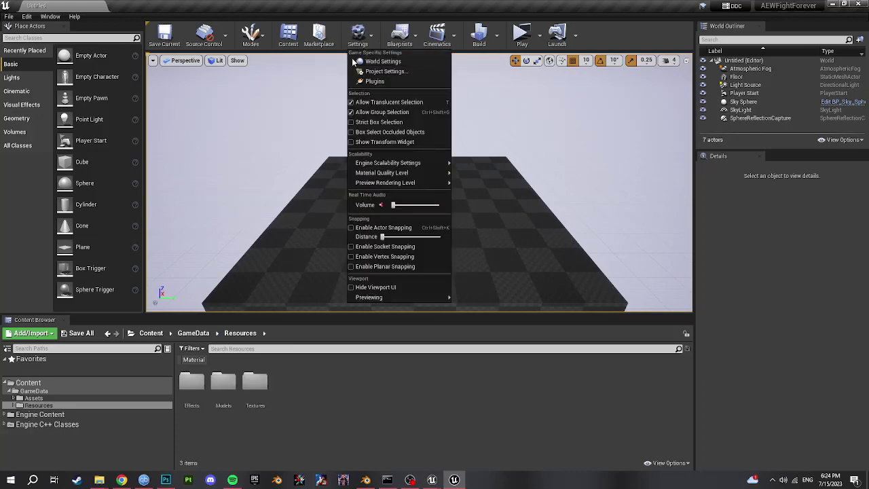
click(384, 71)
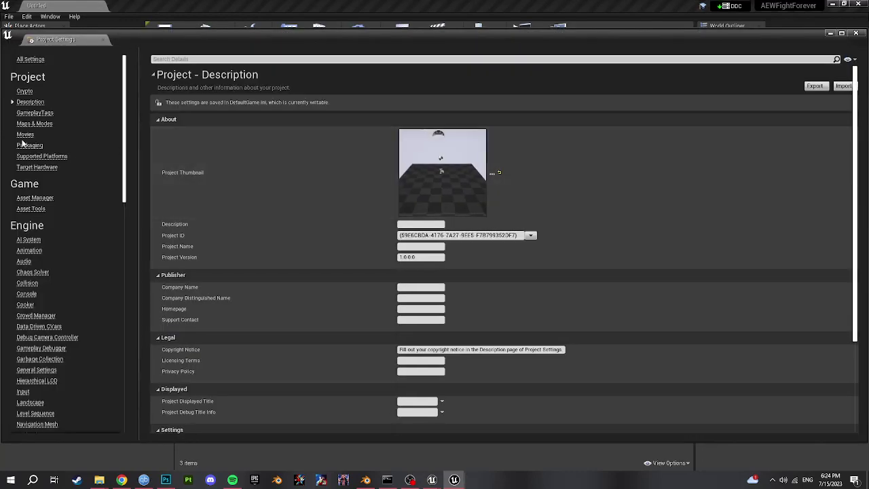
click(27, 145)
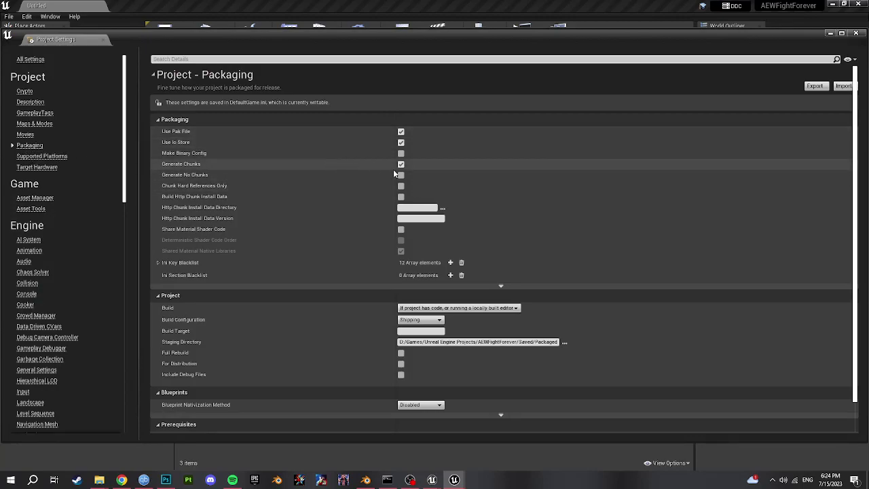
click(855, 33)
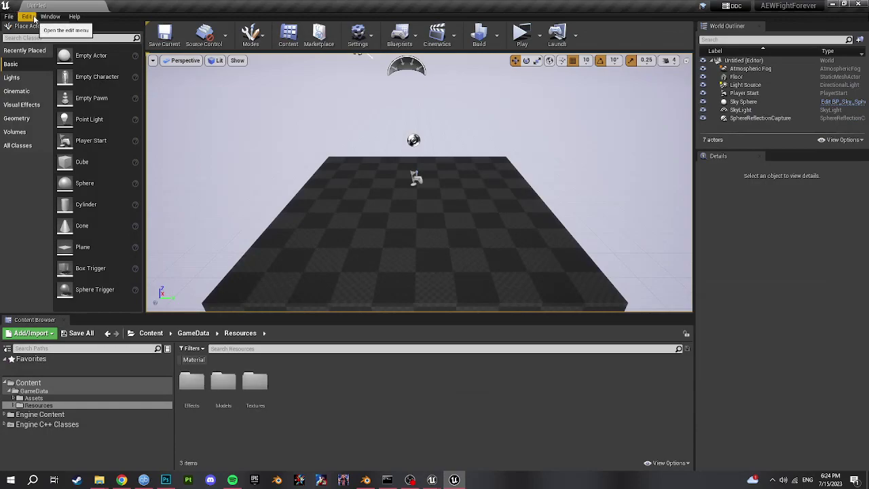
click(27, 16)
click(25, 138)
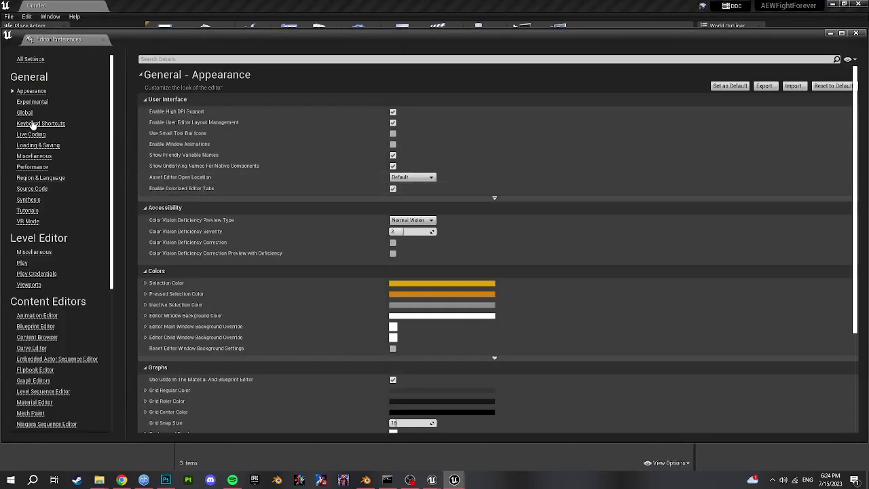
click(31, 101)
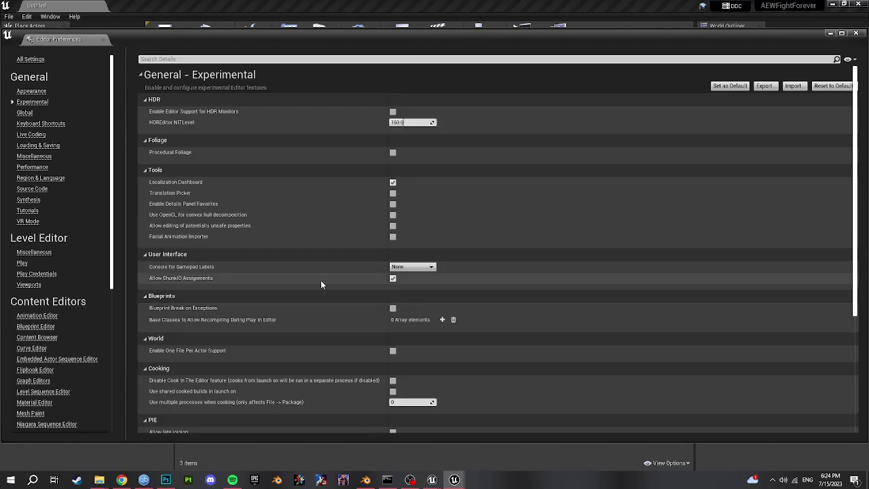
click(855, 32)
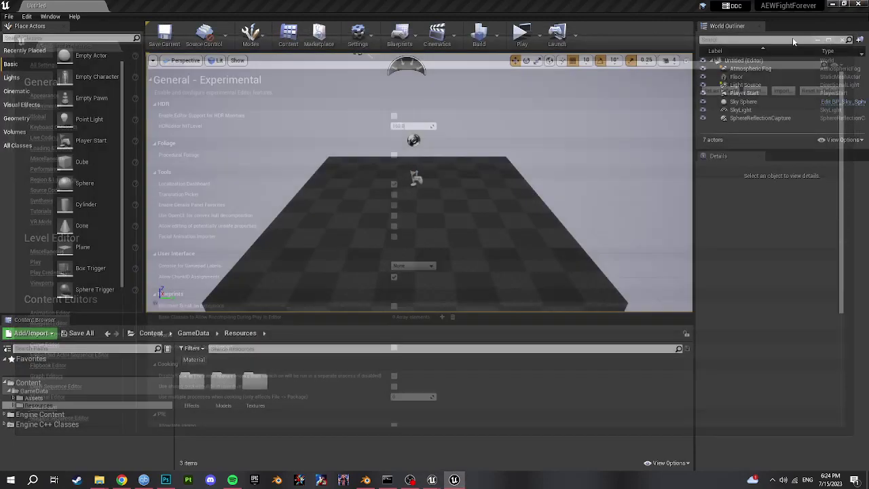
Expand the Resources, Models and Create folders in the Content Browser tree.
double_click(54, 407)
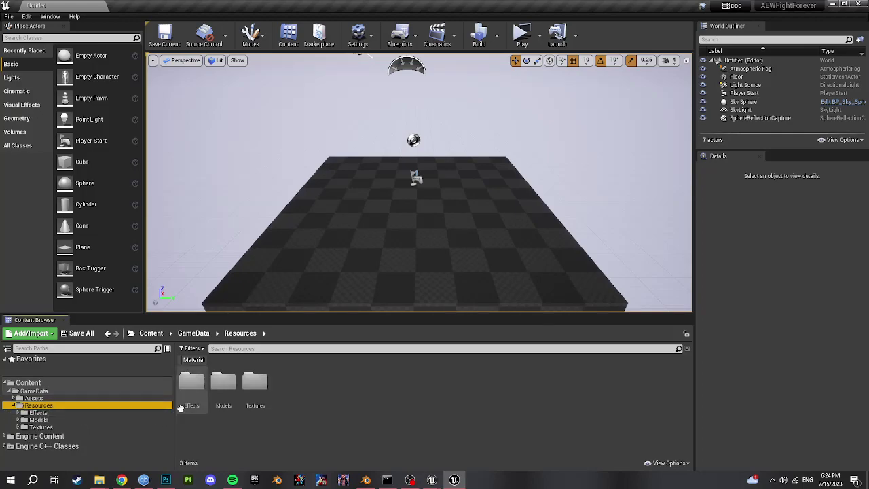
mouse_move(431, 479)
click(482, 438)
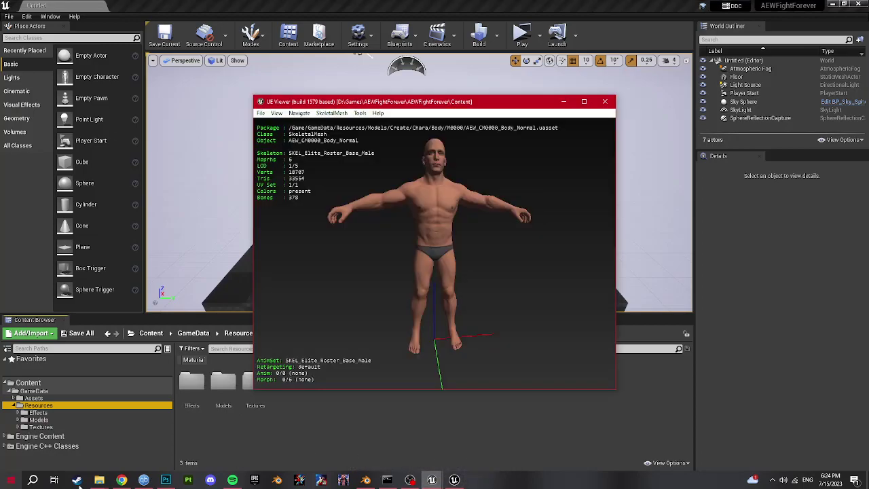
click(65, 410)
right_click(63, 419)
click(50, 421)
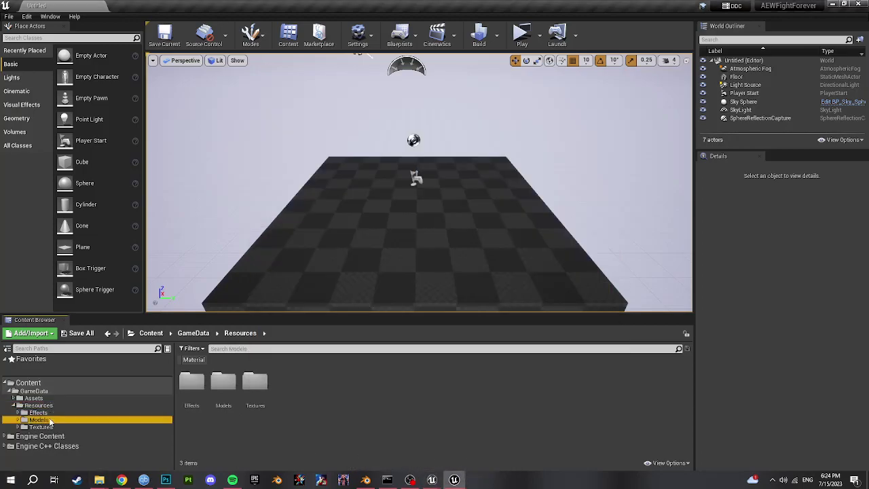
double_click(50, 421)
click(78, 429)
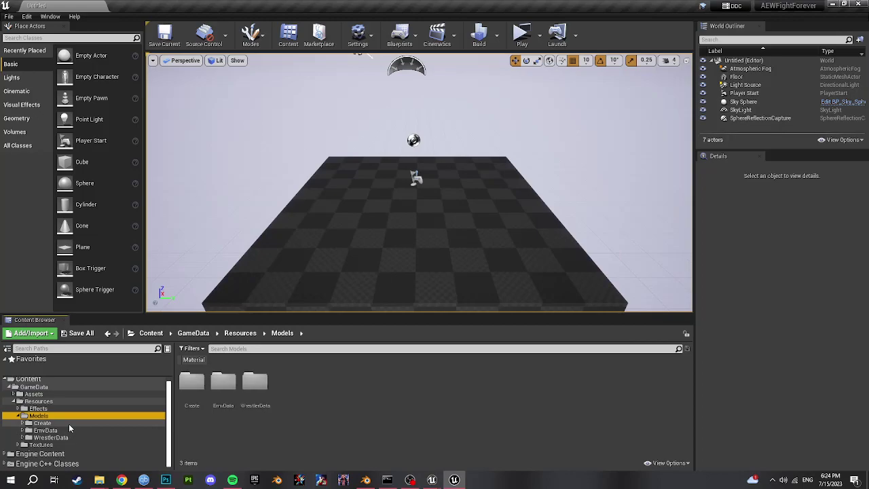
double_click(68, 424)
In Chara > Body > F0000, delete AEW_CF0000_Body_Slim_PhysicsAsset.
double_click(65, 431)
double_click(67, 445)
click(75, 402)
click(231, 387)
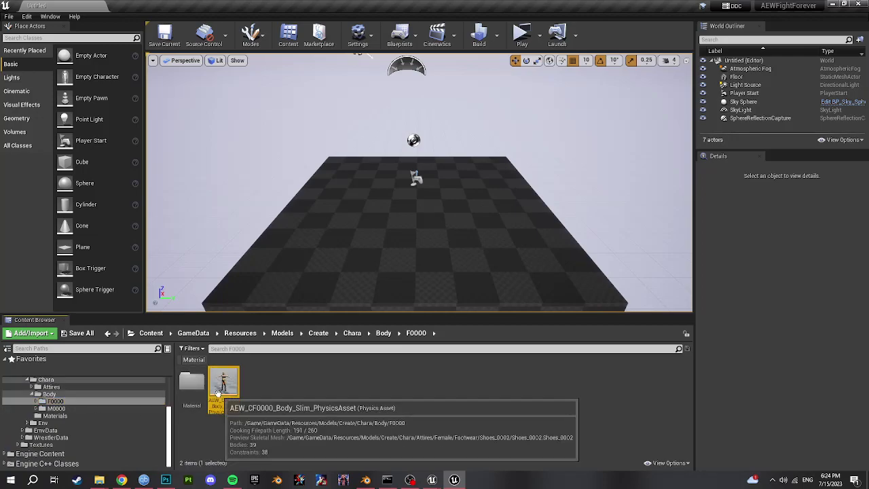
key(Delete)
click(335, 383)
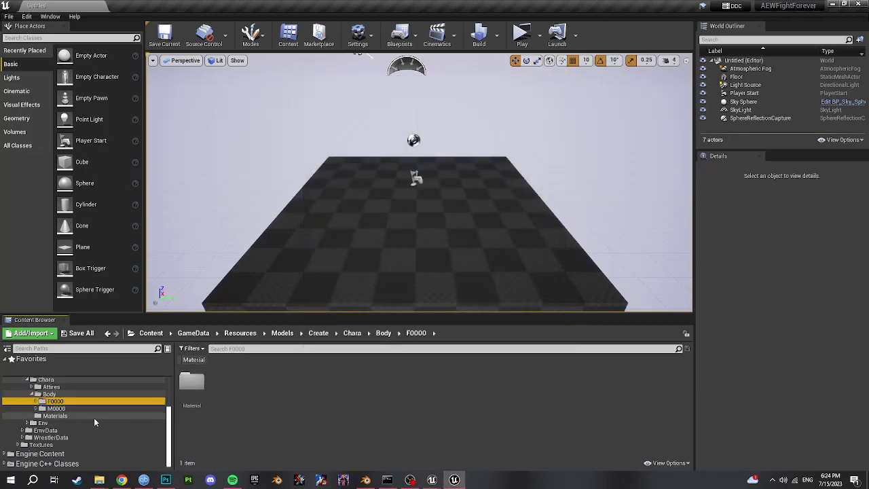
Browse the F0000 and M0000 folders and their material instance folders.
click(77, 410)
double_click(54, 401)
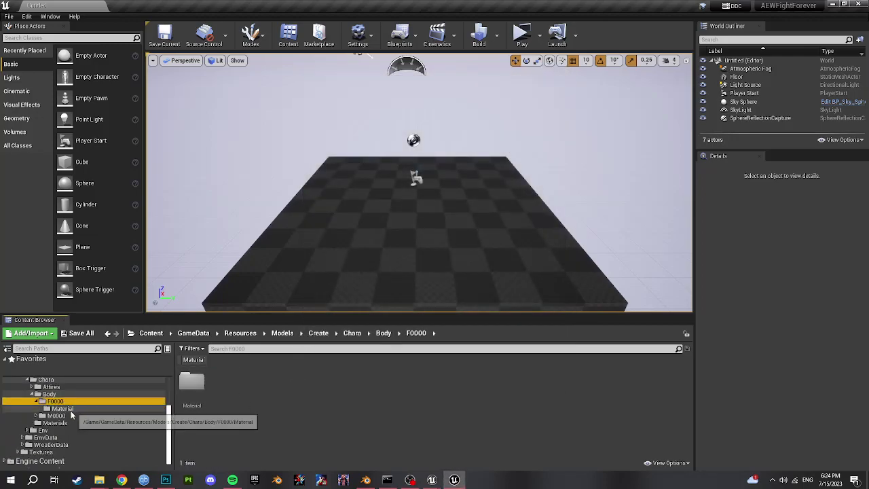
double_click(56, 415)
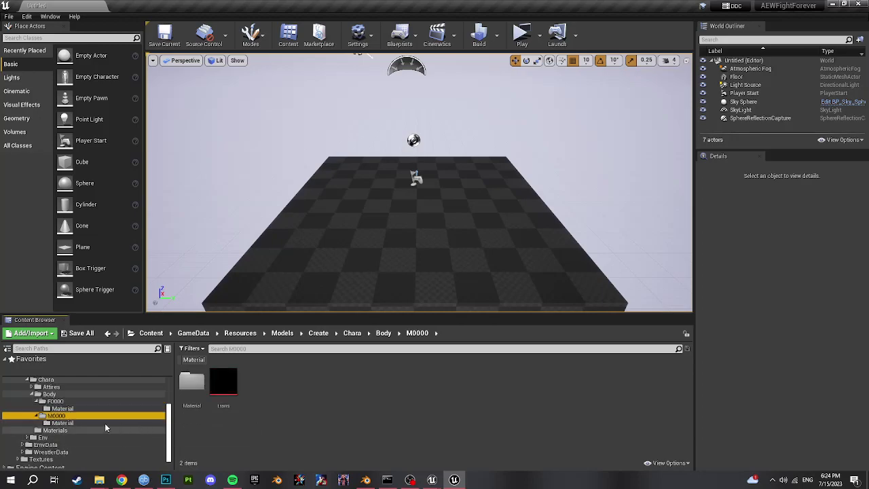
click(223, 383)
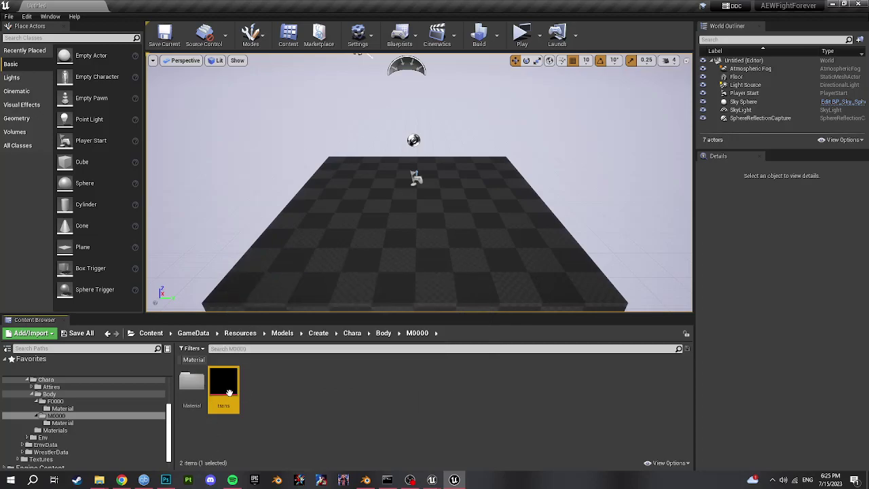
click(79, 423)
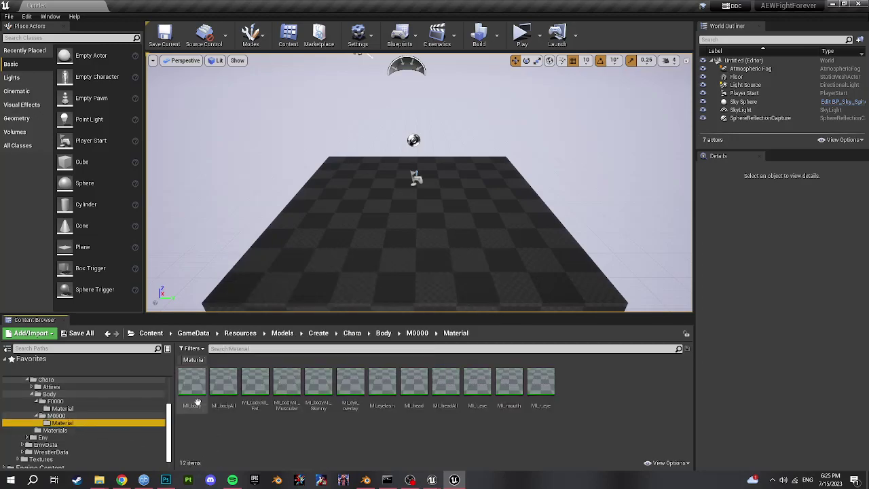
click(95, 410)
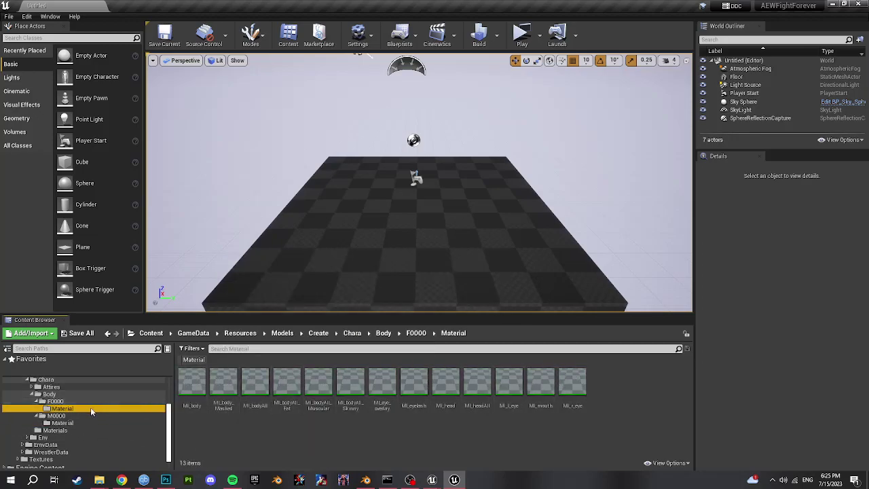
scroll(95, 410, up, 1)
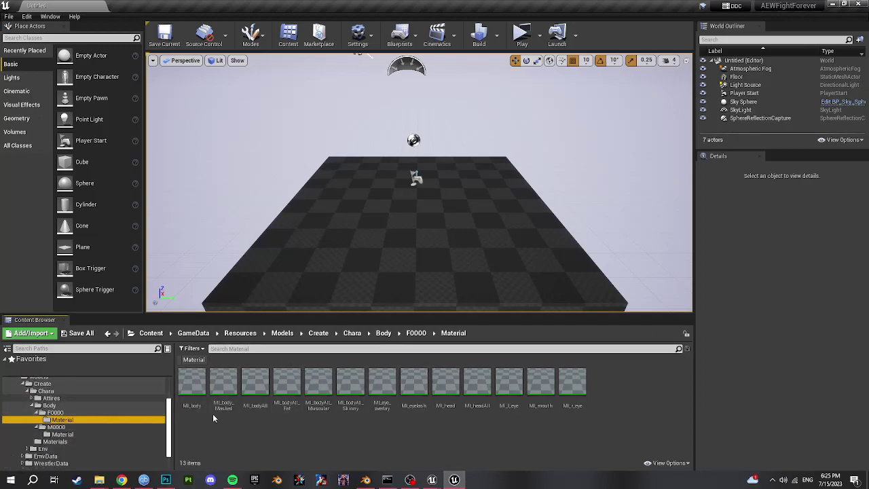
click(76, 436)
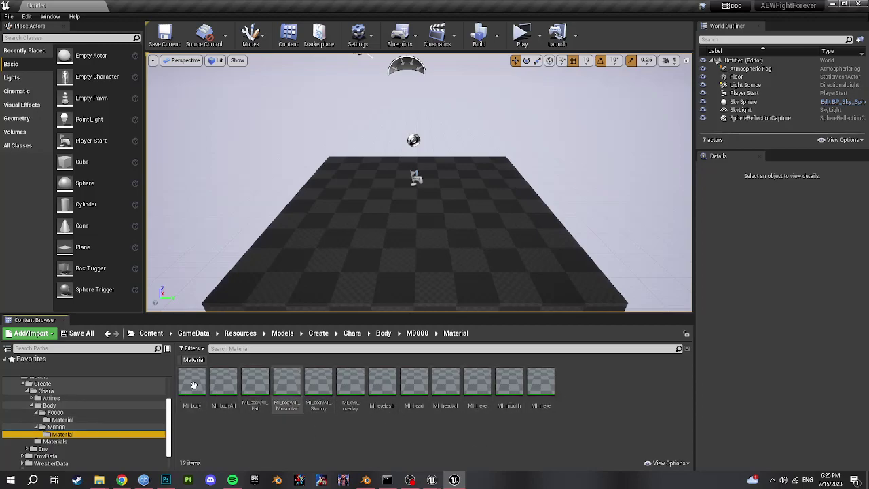
scroll(75, 426, up, 2)
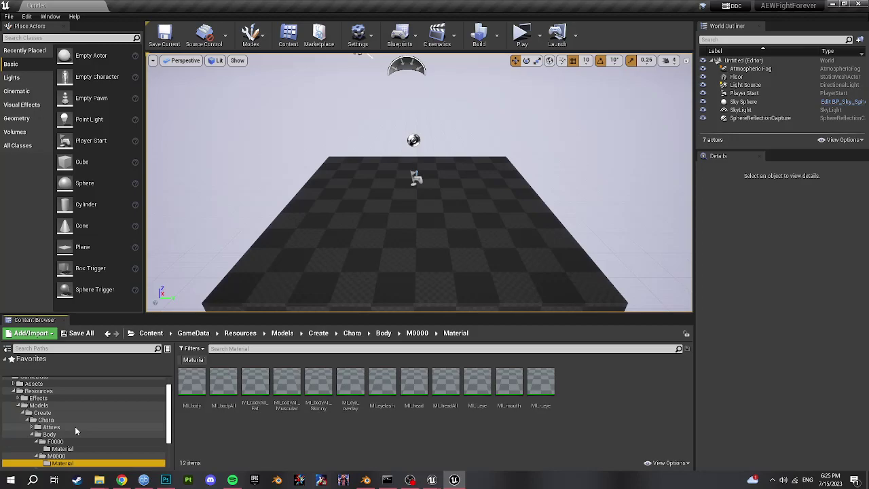
Expand Attires and open the Female attires folder.
double_click(74, 431)
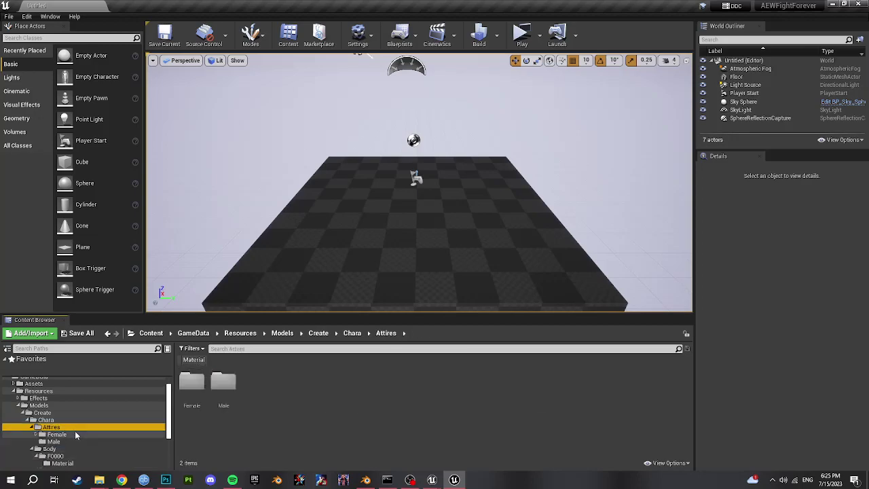
click(76, 434)
double_click(76, 433)
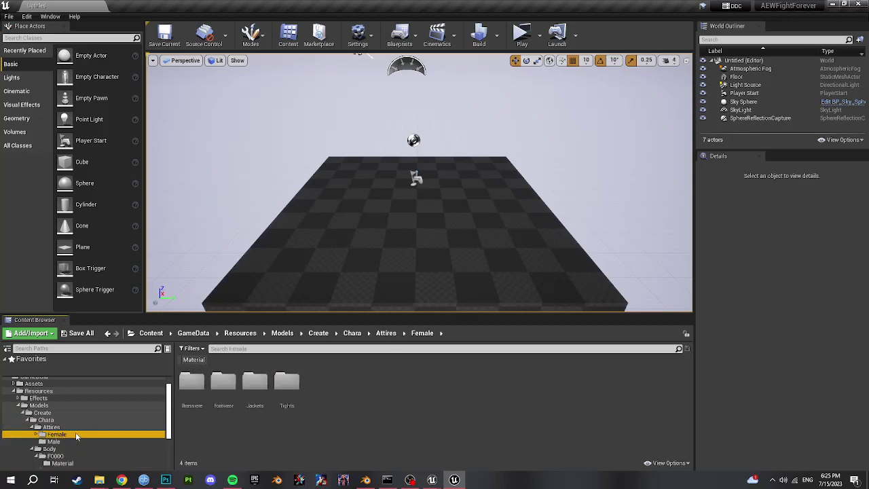
In UE Viewer's package chooser, browse to Attires > Male > Footwear > Shoes_0010.
click(476, 438)
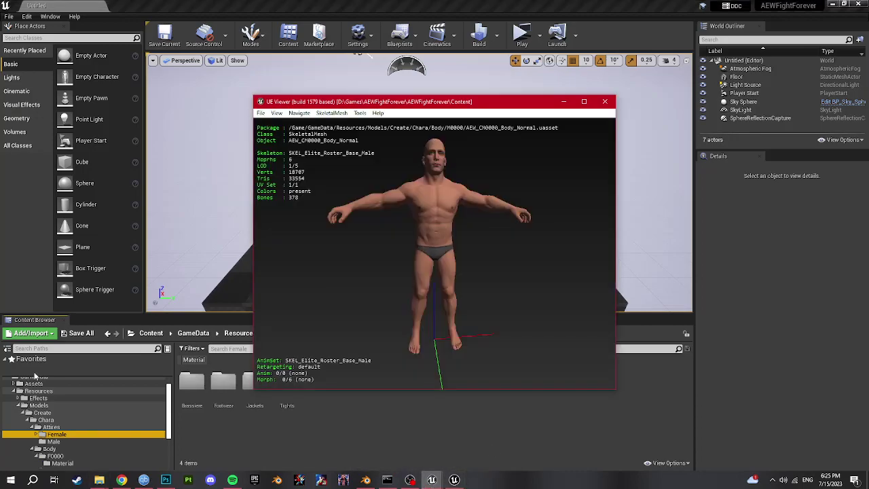
key(o)
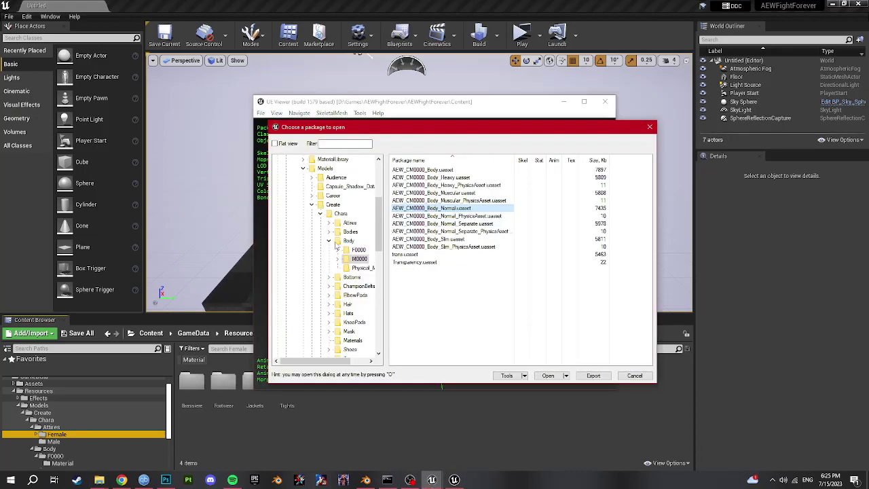
click(329, 242)
click(329, 223)
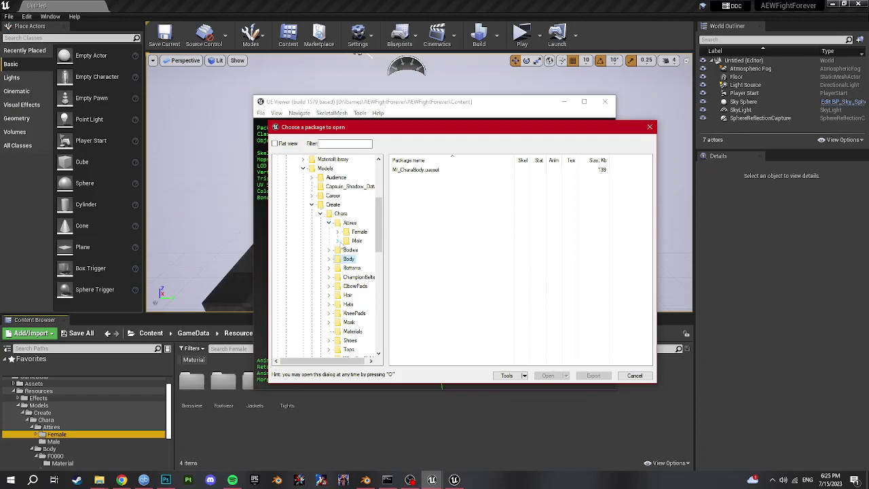
click(337, 241)
drag(657, 252, 748, 253)
scroll(350, 299, down, 1)
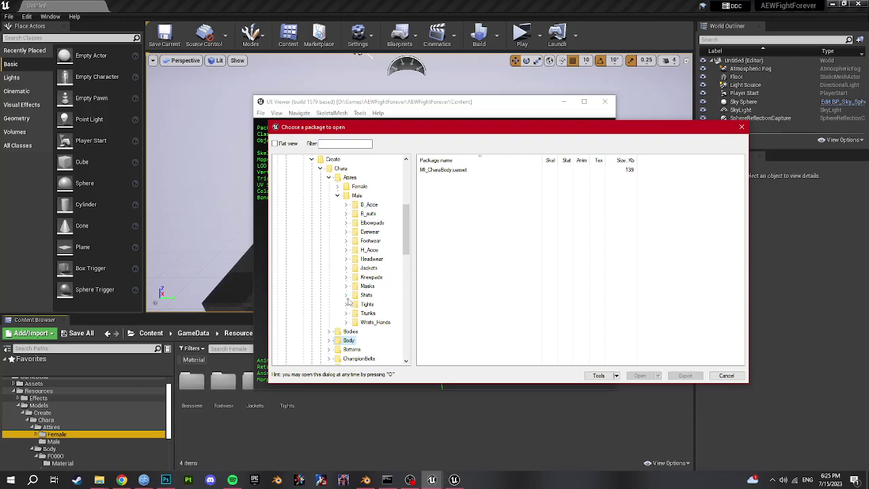
click(346, 241)
click(383, 277)
click(383, 285)
Open the Shoes_0010 boots mesh and export it.
double_click(468, 170)
mouse_move(438, 277)
mouse_down()
mouse_move(536, 280)
mouse_move(427, 275)
mouse_move(455, 275)
mouse_move(438, 274)
mouse_up()
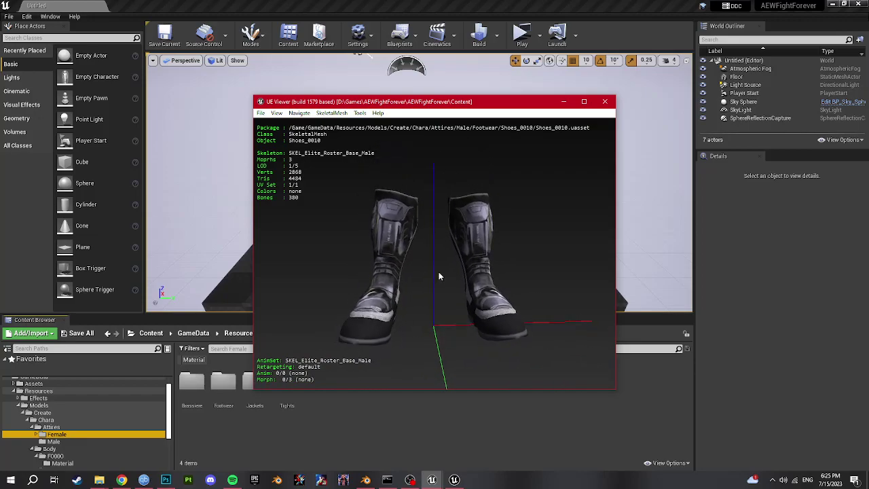
key(ctrl+x)
click(456, 338)
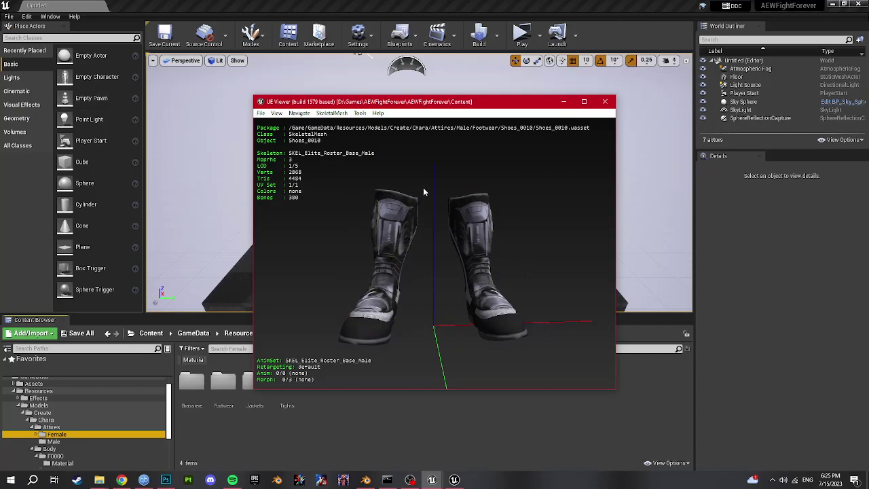
Copy the package path of Shoes_0010.uasset.
key(o)
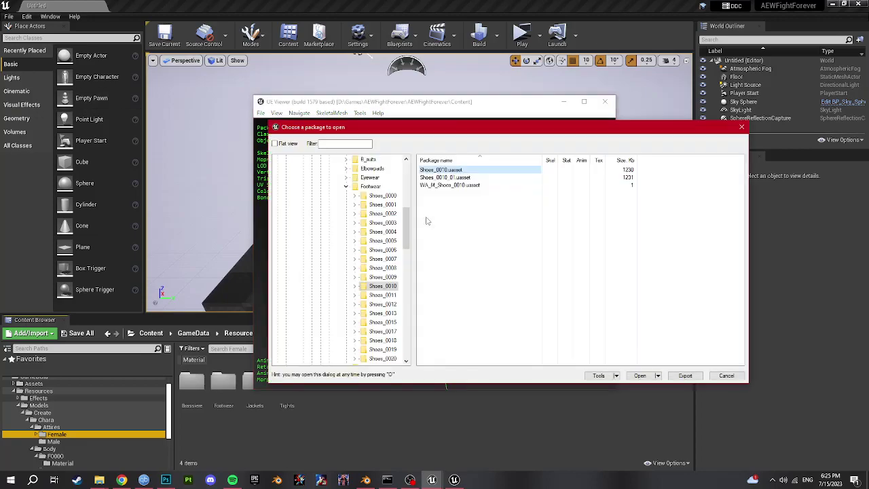
right_click(448, 174)
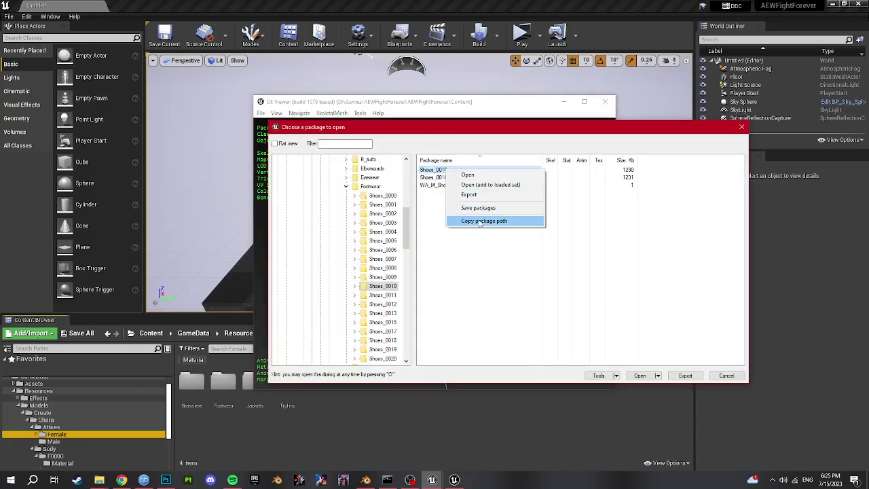
click(479, 222)
Paste the copied Shoes_0010 package path into Notepad.
key(super)
text(notepad)
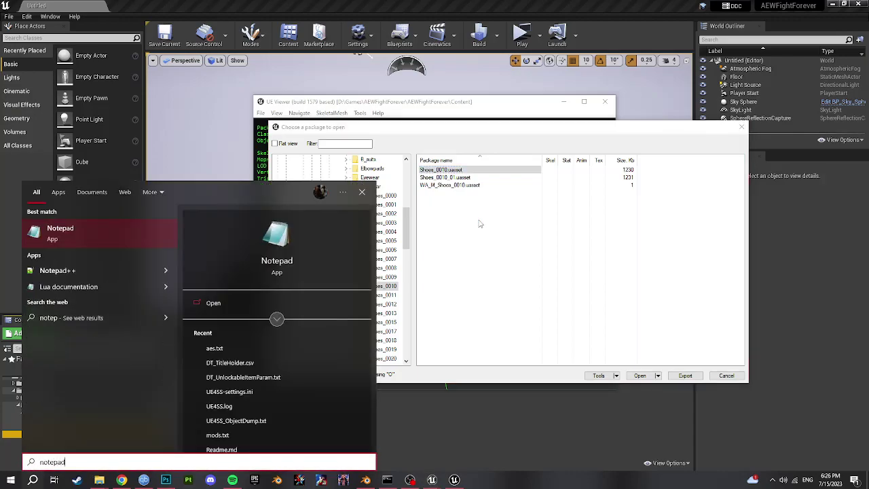
key(Return)
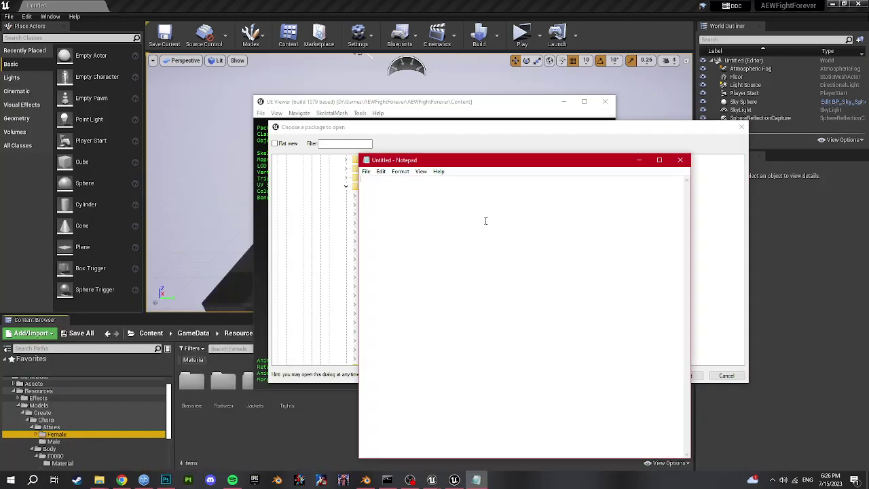
key(ctrl+v)
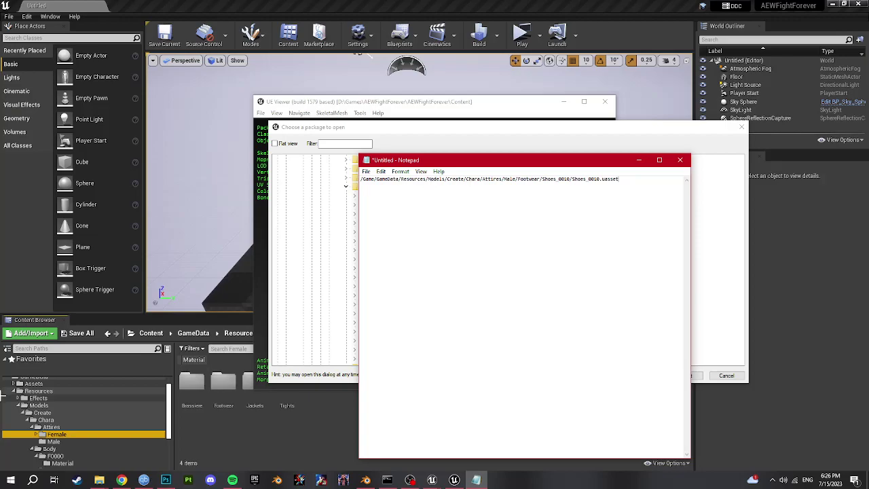
Open the Chara > Attires > Male folder in Unreal's Content Browser.
click(46, 420)
click(51, 426)
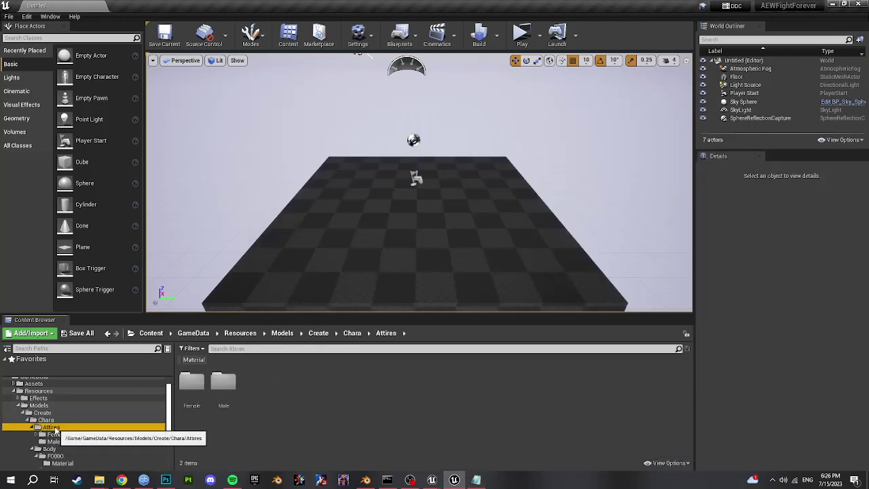
key(alt+Tab)
key(ctrl+a)
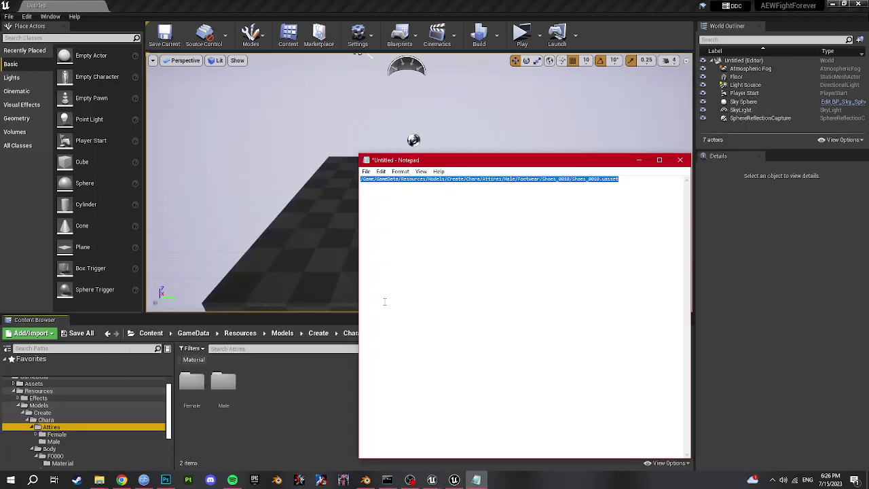
double_click(219, 388)
key(alt+Tab)
Copy 'Footwear' from the path and create a Footwear folder inside Male.
click(527, 179)
double_click(526, 180)
click(527, 179)
double_click(526, 180)
drag(528, 179, 533, 179)
double_click(532, 179)
click(538, 179)
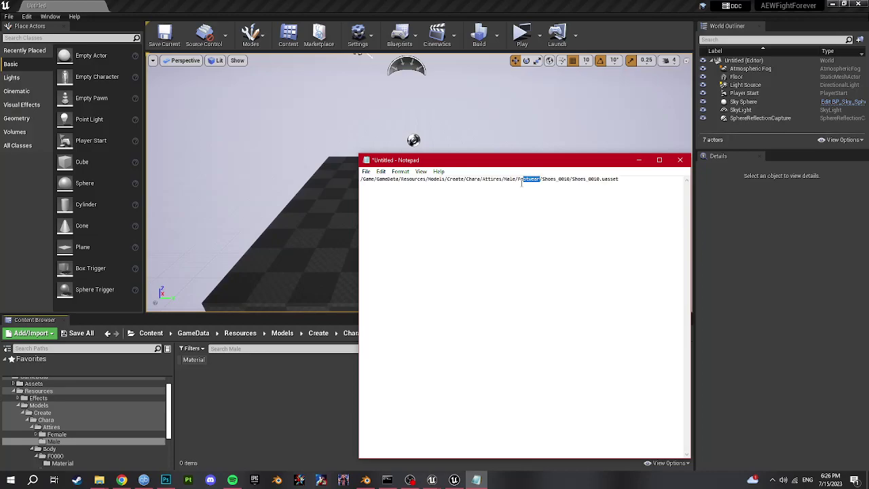
right_click(243, 407)
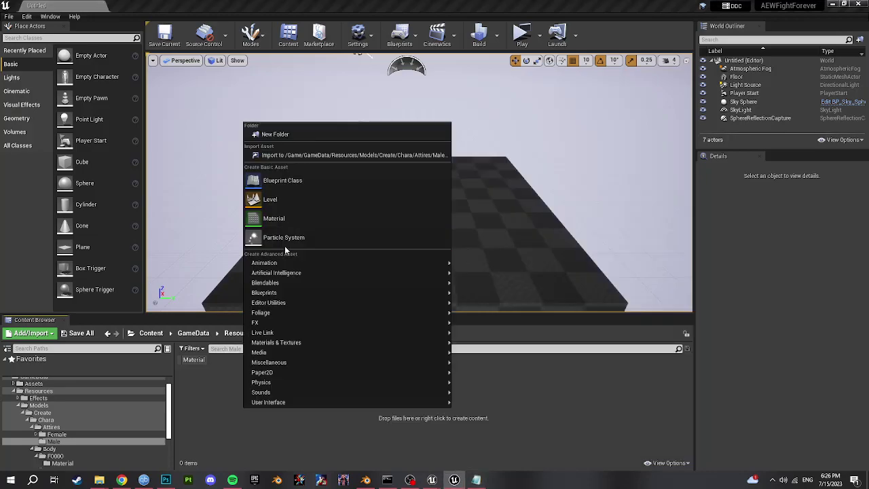
click(287, 135)
key(ctrl+v)
key(Return)
Copy 'Shoes_0010' from the path and create a Shoes_0010 folder inside Footwear.
key(alt+Tab)
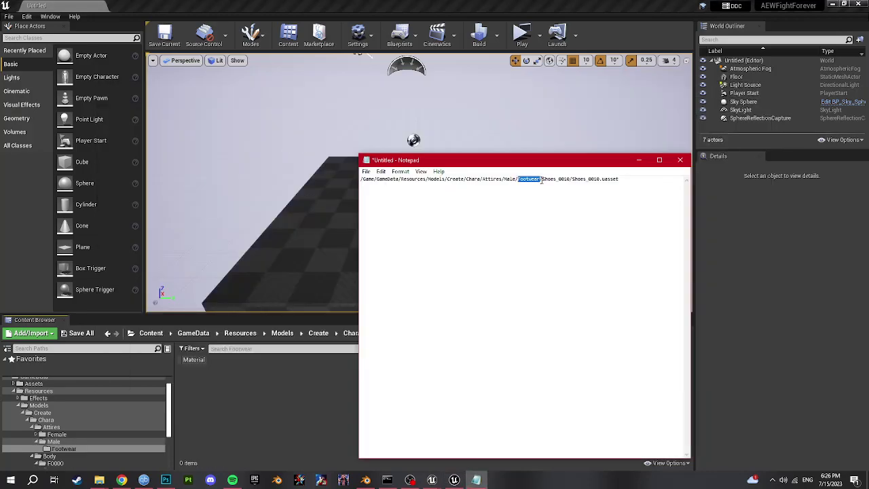
double_click(541, 179)
click(542, 179)
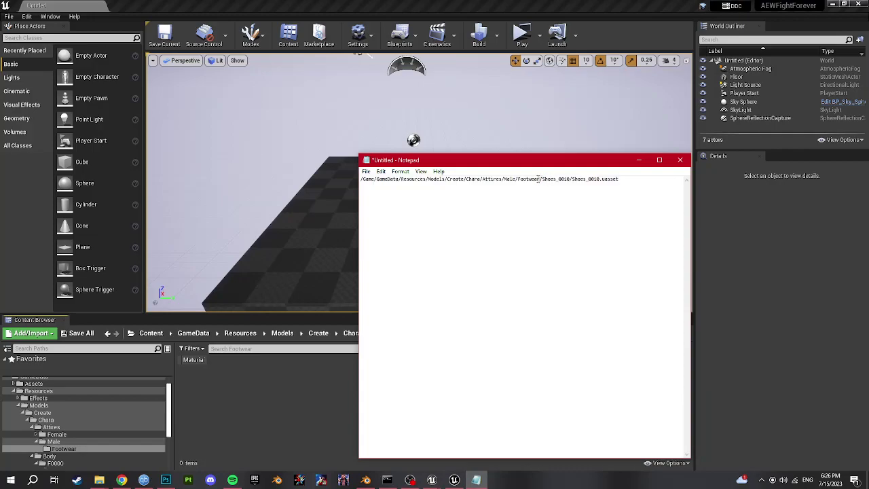
right_click(270, 403)
click(314, 127)
key(ctrl+v)
key(Return)
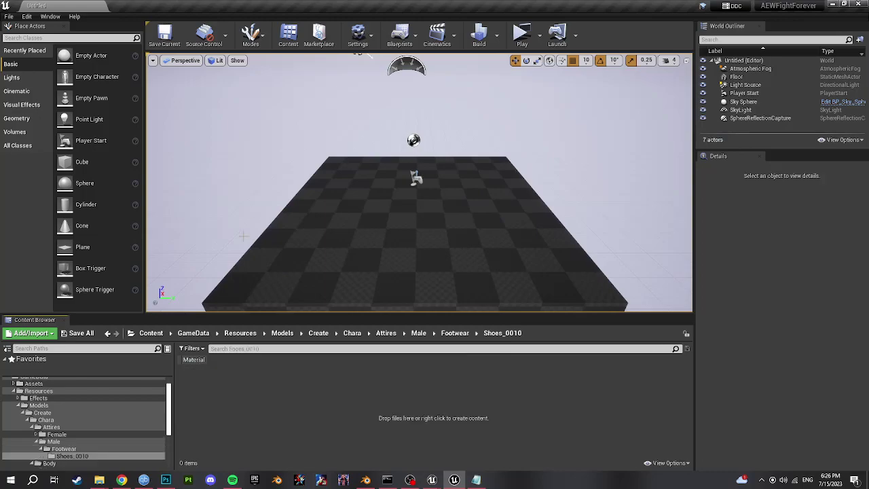
Locate AJ Styles.blend in the AJ Styles - Tutorial folder.
mouse_move(99, 480)
click(188, 445)
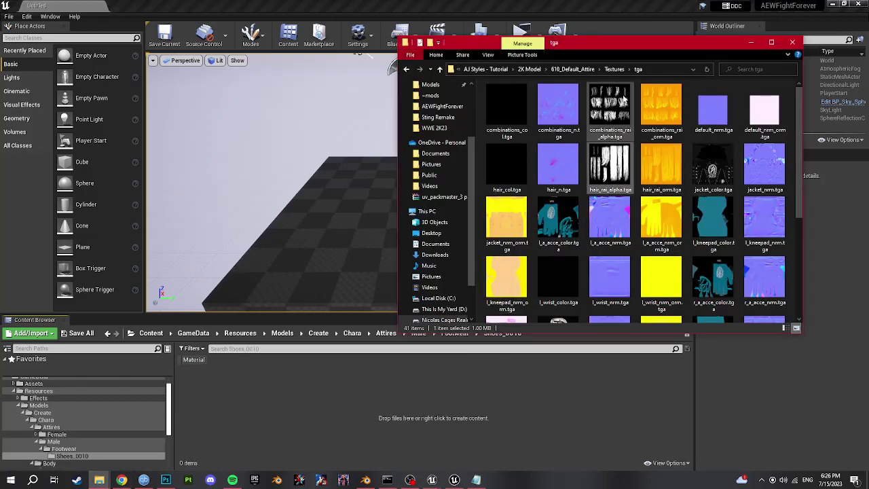
click(529, 68)
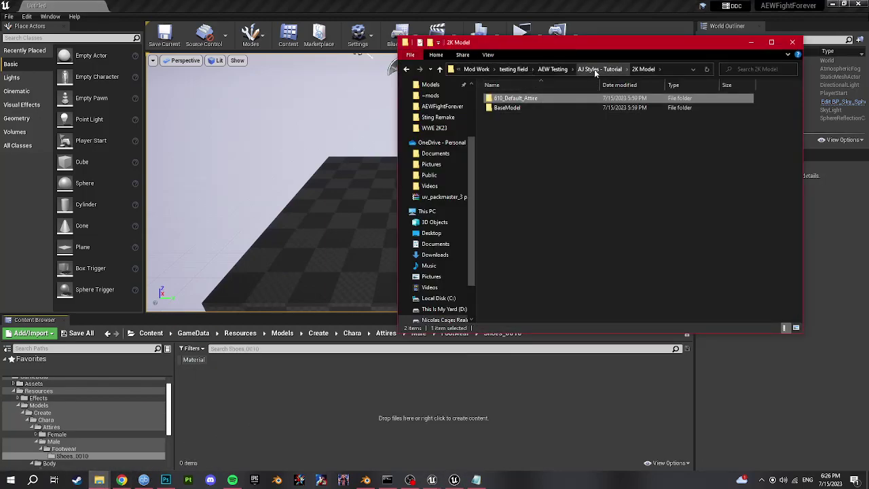
click(596, 69)
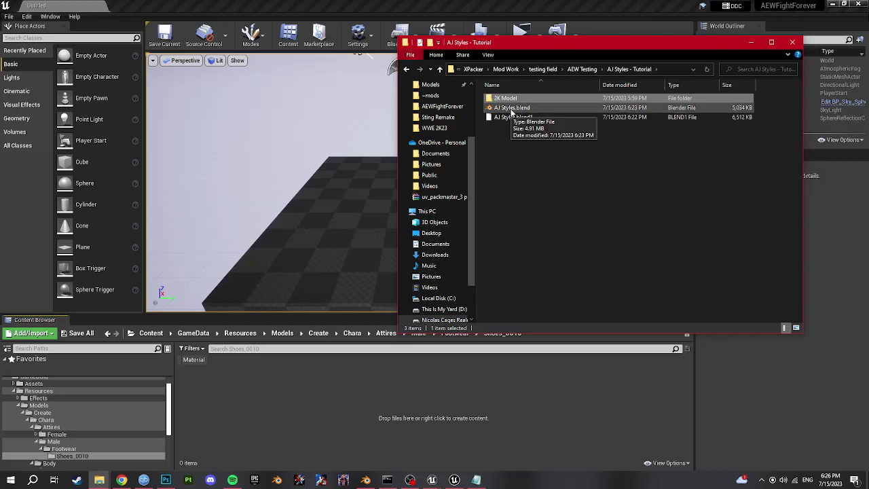
click(511, 110)
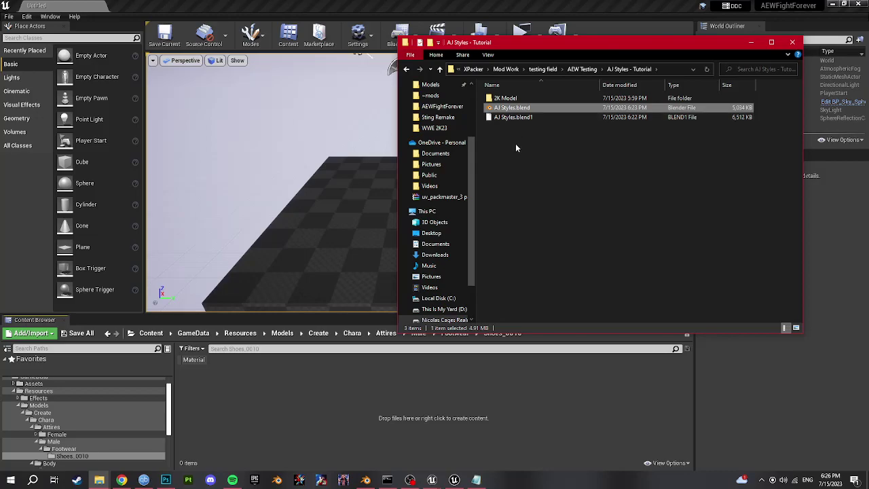
In Blender, select the AJ Styles armature and export it as an fbx.
click(365, 480)
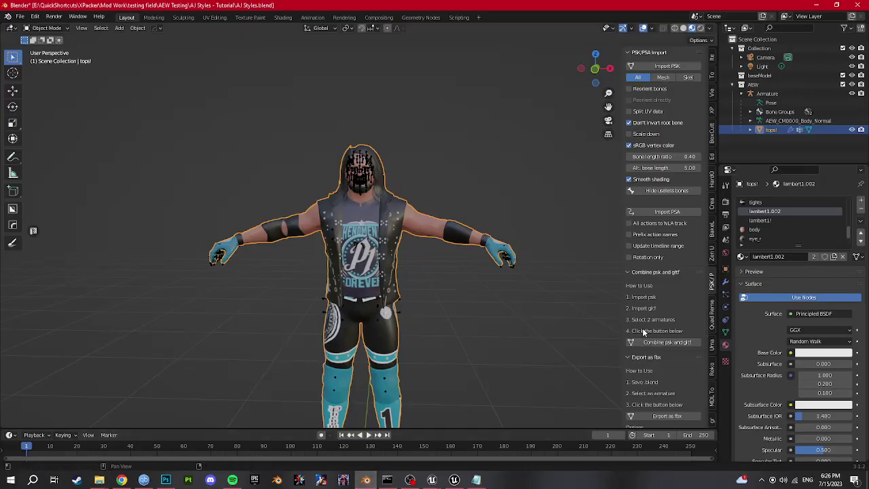
click(767, 94)
middle_drag(272, 281, 307, 281)
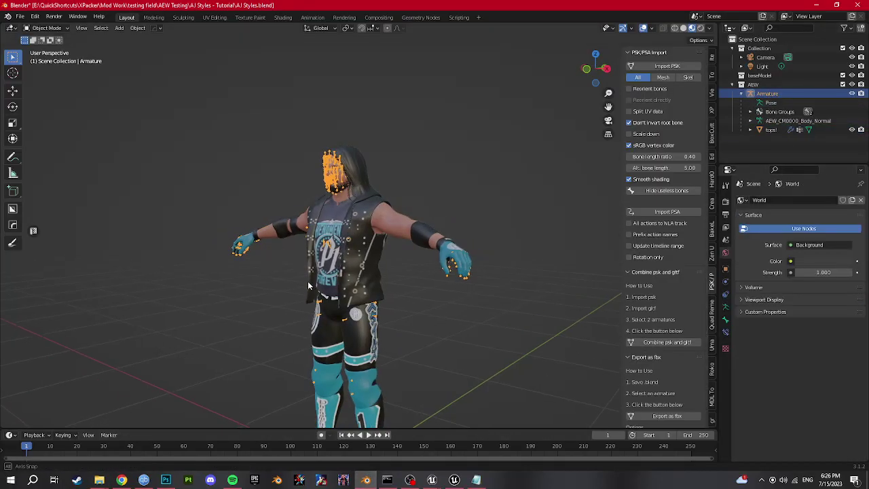
click(667, 415)
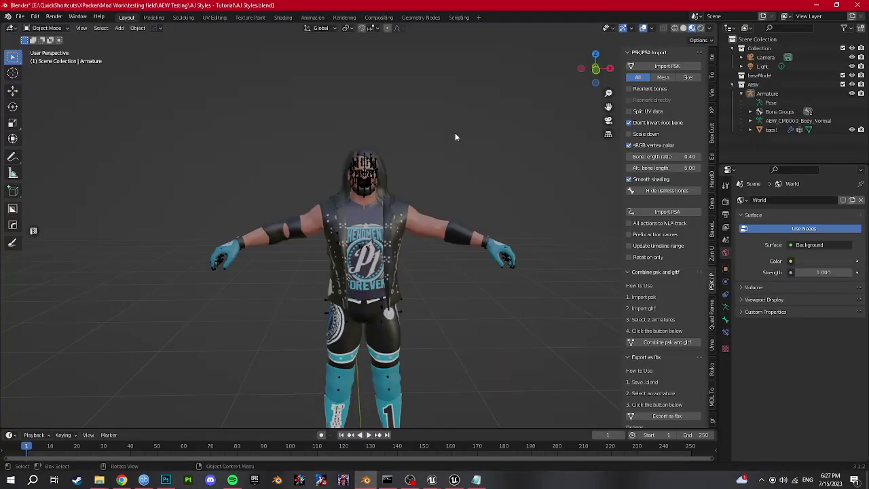
middle_drag(352, 289, 312, 285)
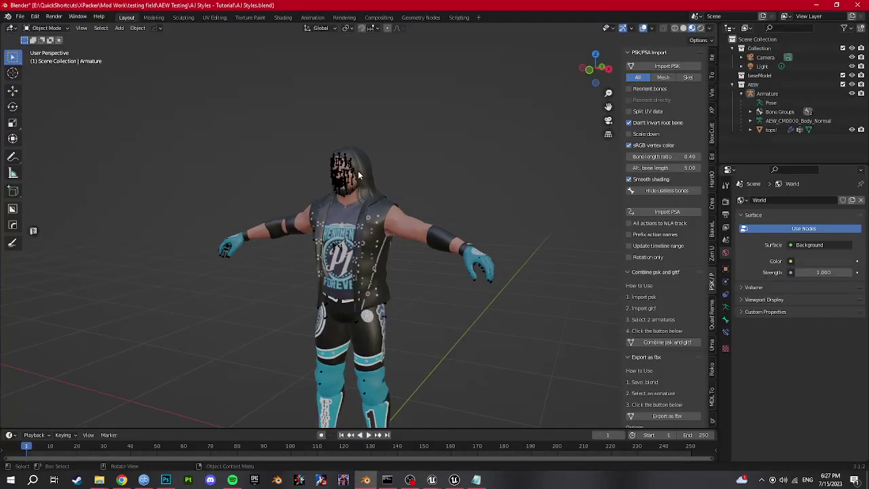
click(308, 285)
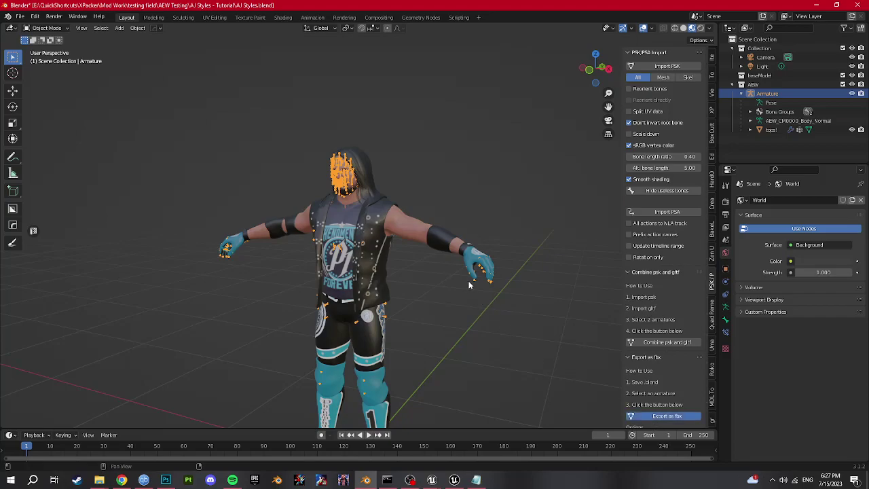
click(477, 479)
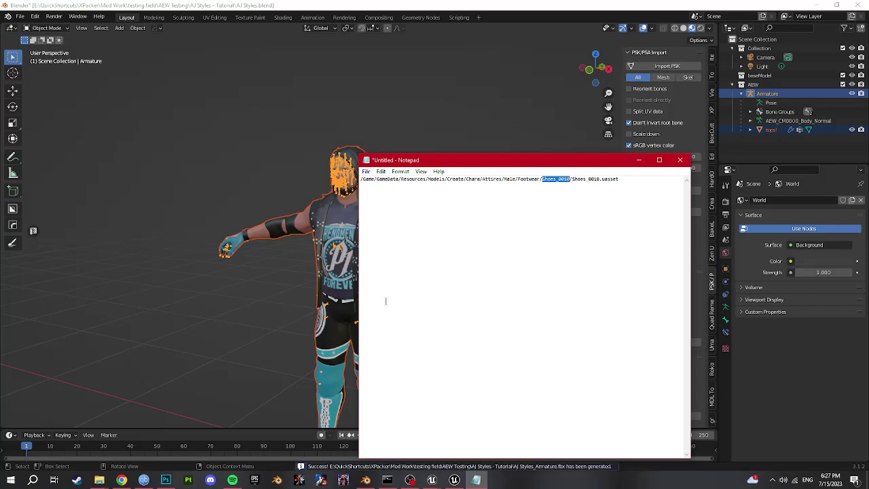
Drag AJ Styles_Armature.fbx from the folder into Unreal for import.
key(alt+Tab)
key(alt+Tab)
key(alt+Tab)
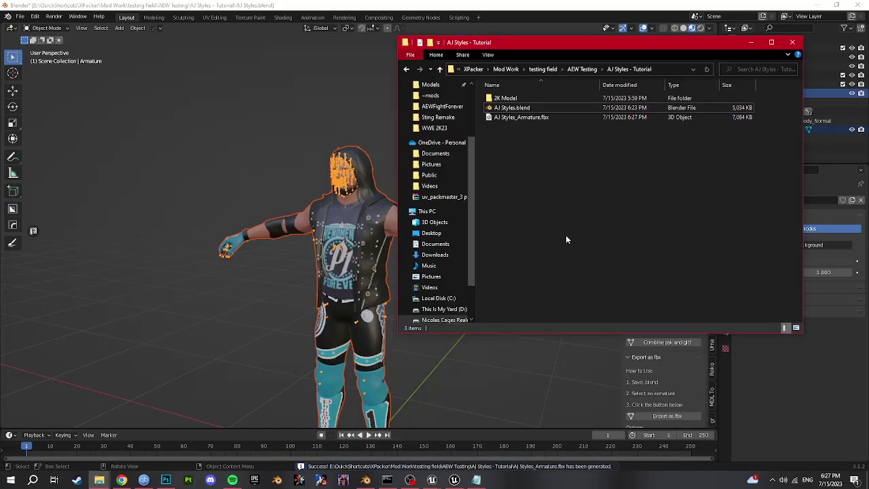
click(506, 117)
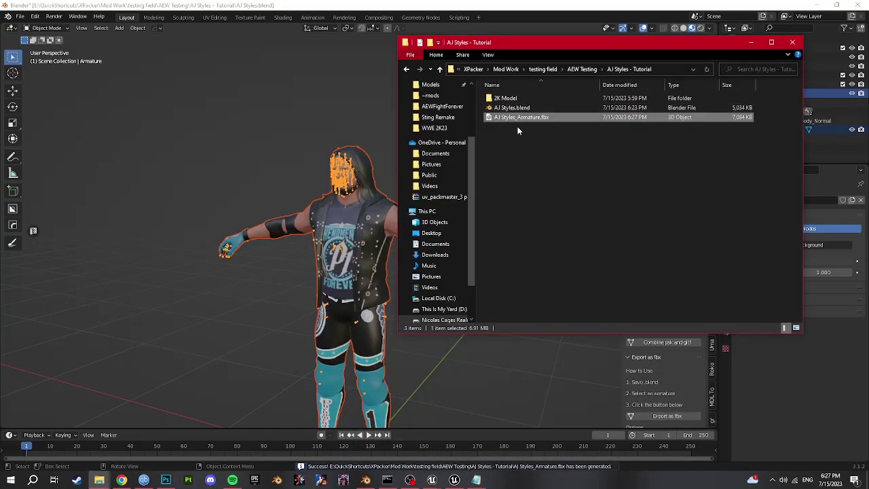
drag(506, 117, 286, 420)
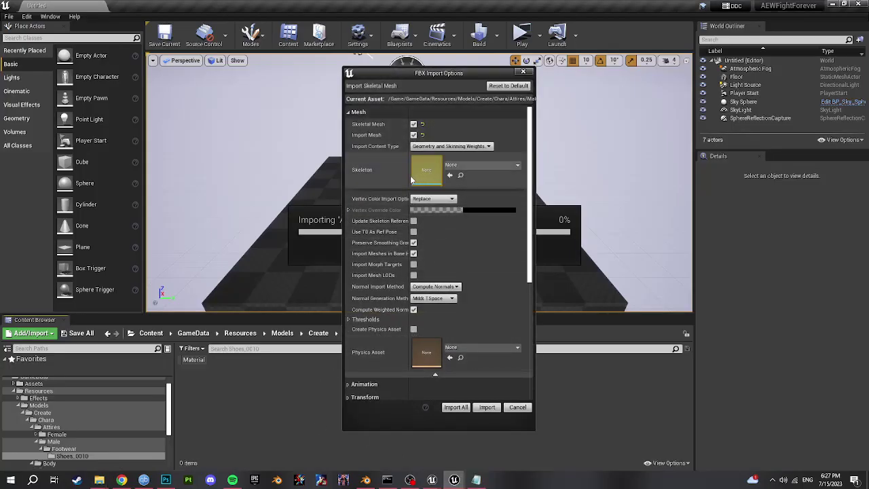
Import with skeleton SKEL_Elite_Roster_Base_Male and physics asset PHYS_Elite_Roster_Base_Male.
click(481, 165)
click(468, 261)
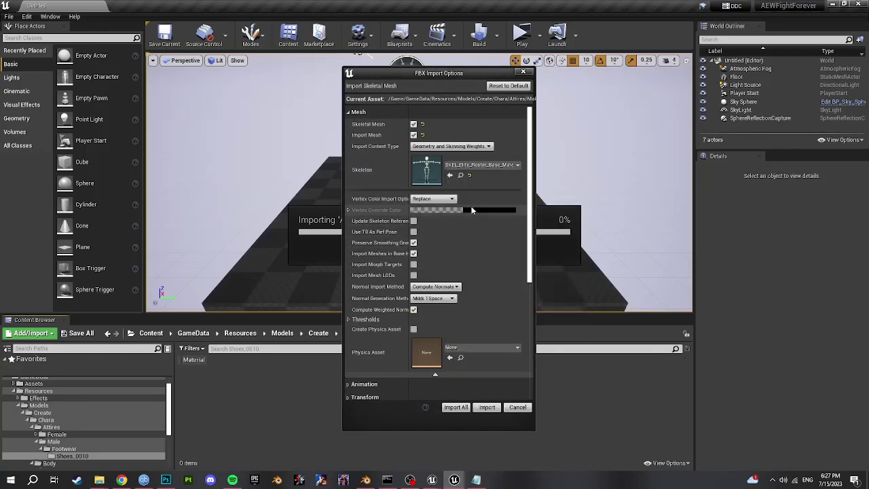
scroll(464, 289, down, 2)
click(464, 302)
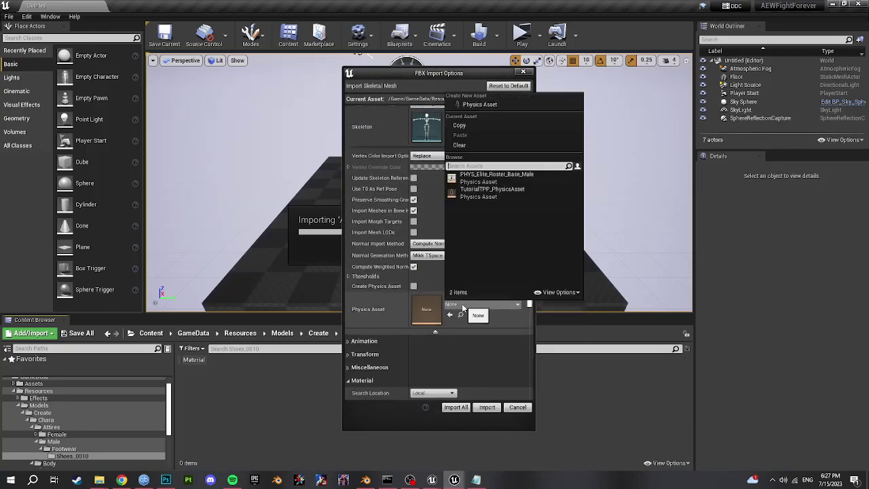
click(497, 184)
scroll(459, 326, down, 6)
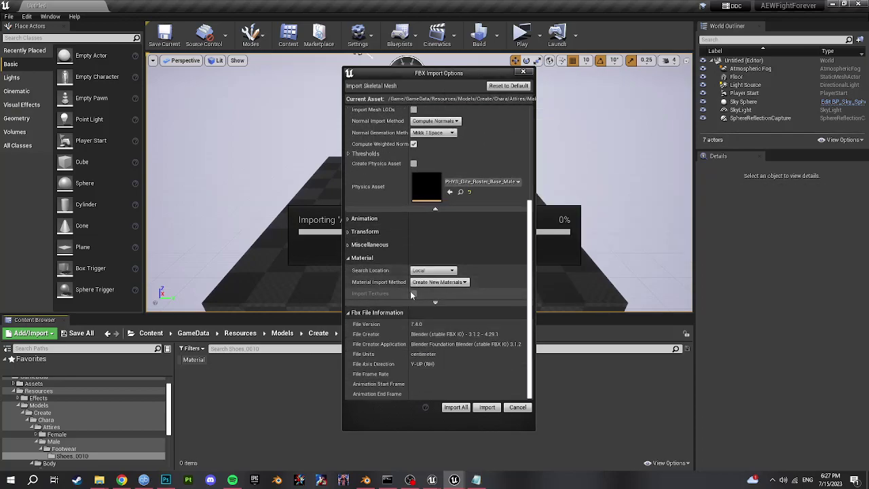
click(480, 408)
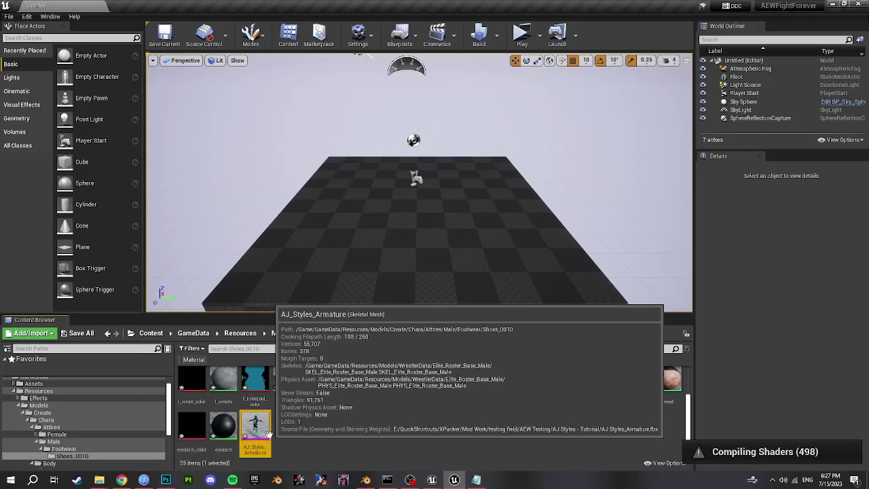
Rename AJ_Styles_Armature to shoes_0010, then save all the new assets.
click(269, 434)
text(shoes_0010)
key(Return)
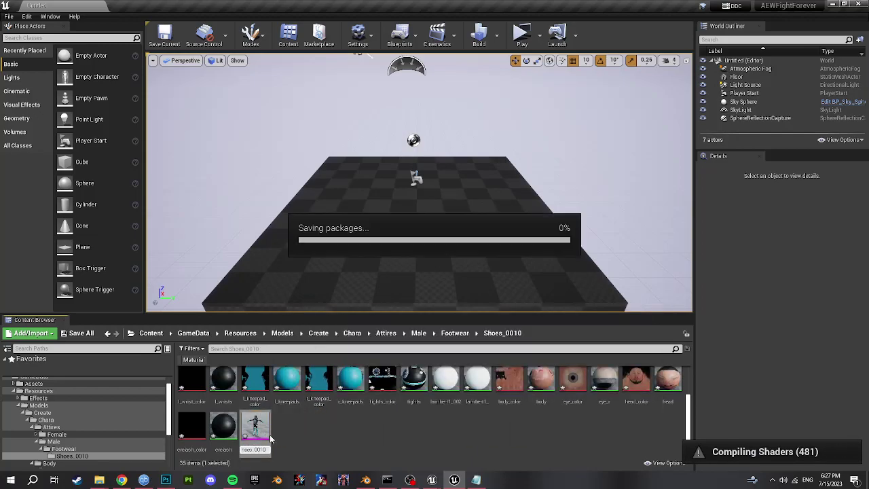
key(ctrl+shift+s)
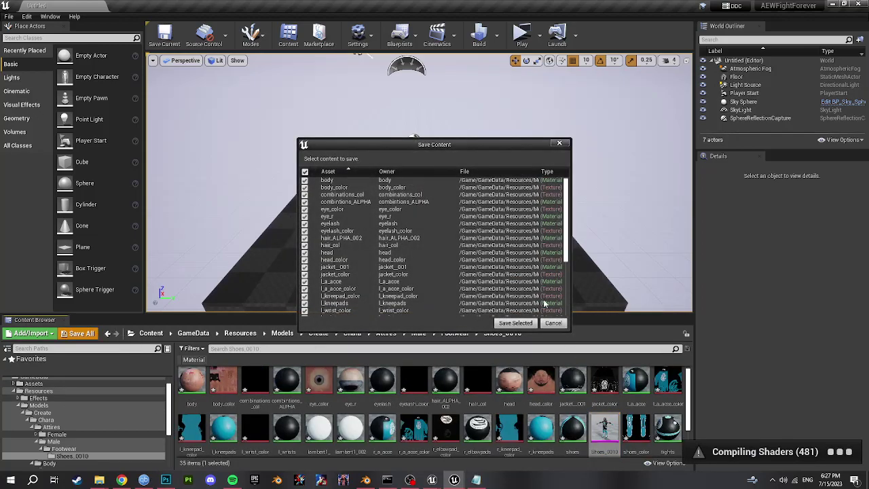
click(515, 324)
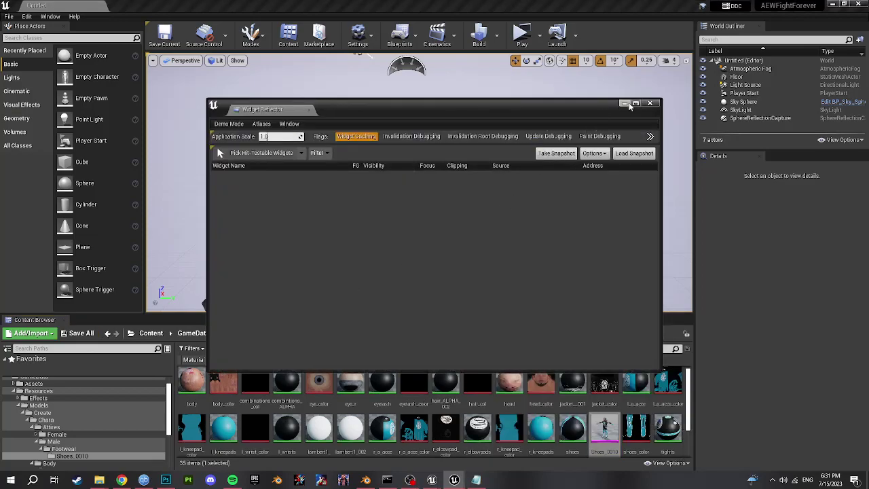
Dismiss the Widget Reflector and create a Materials folder in Shoes_0010.
click(625, 104)
scroll(360, 443, down, 2)
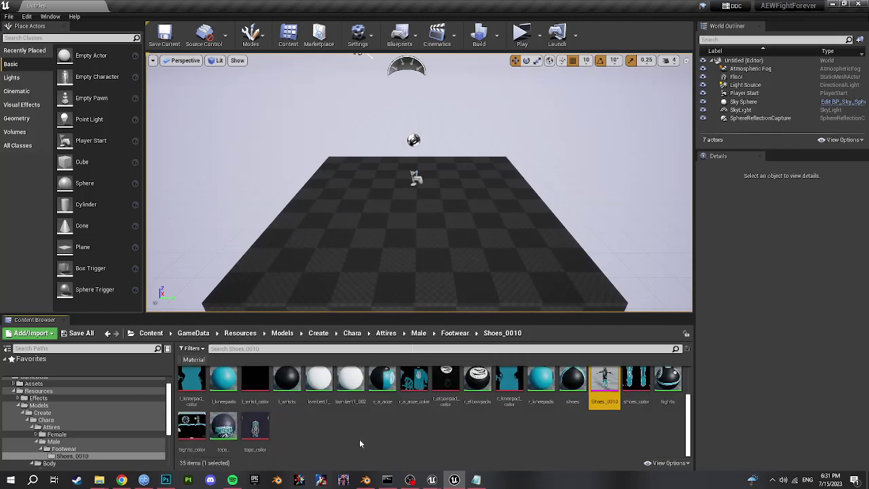
mouse_move(99, 480)
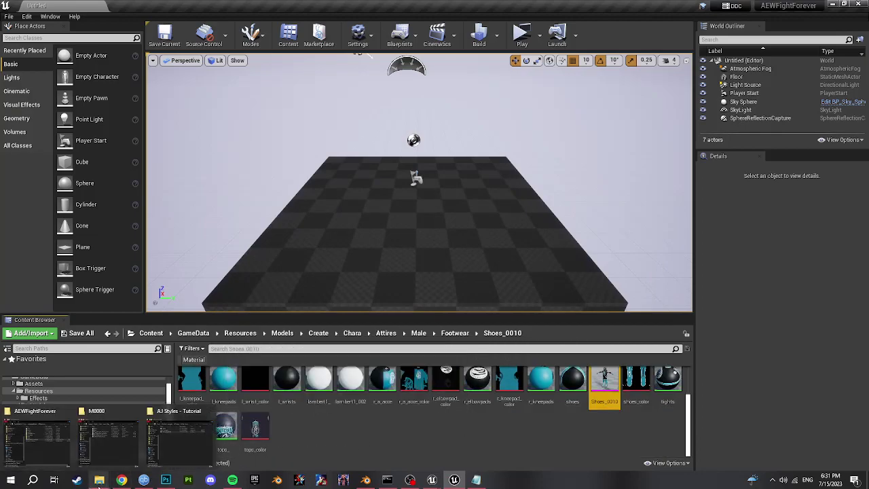
right_click(289, 431)
click(337, 162)
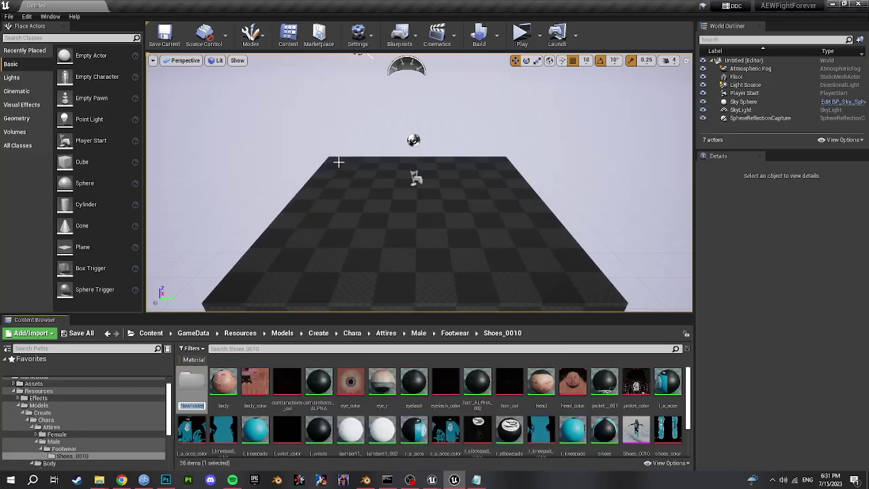
text(Materials)
key(Return)
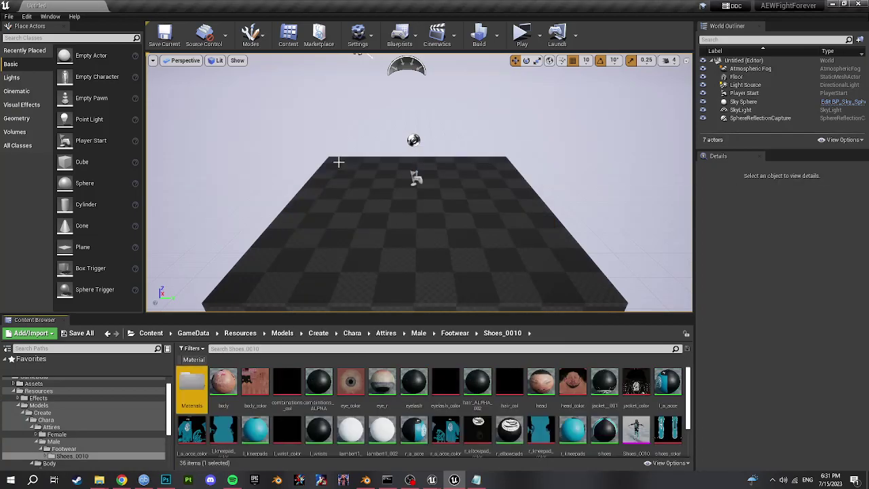
Create a Textures folder in Shoes_0010.
scroll(407, 434, down, 2)
right_click(382, 439)
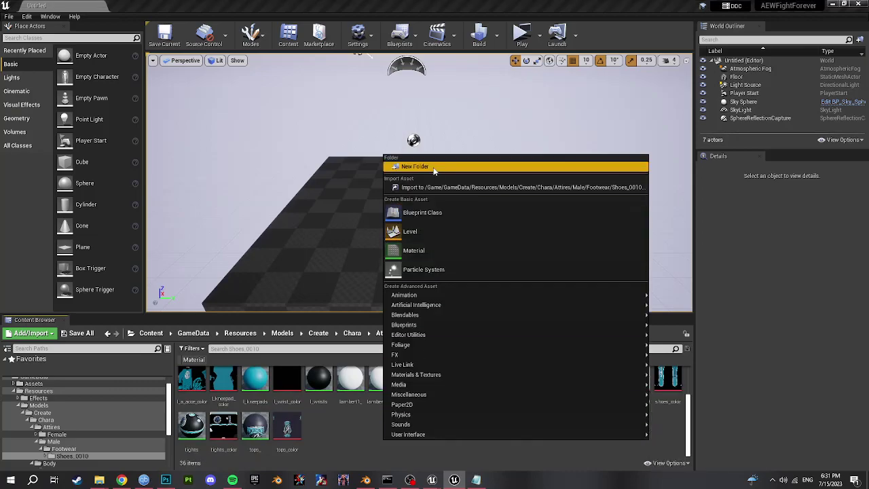
click(432, 167)
text(Textures)
key(Return)
key(Return)
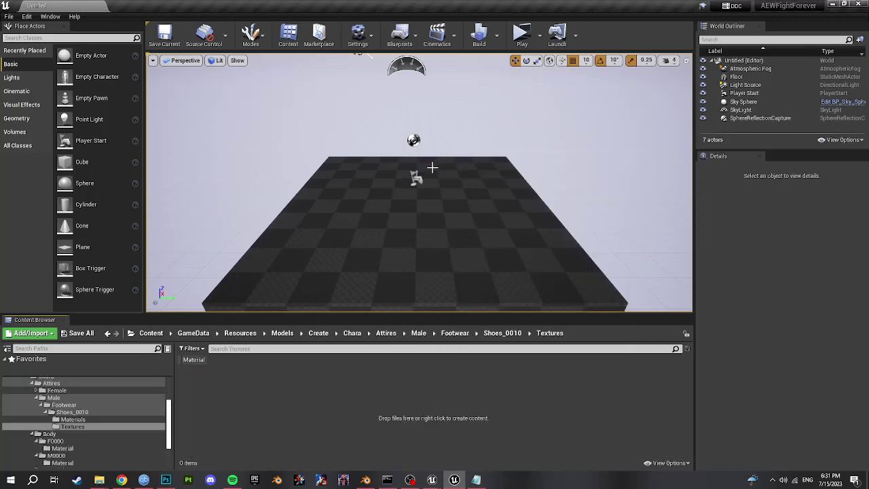
Return to Shoes_0010 and open the Shoes_0010 skeletal mesh.
key(alt+Left)
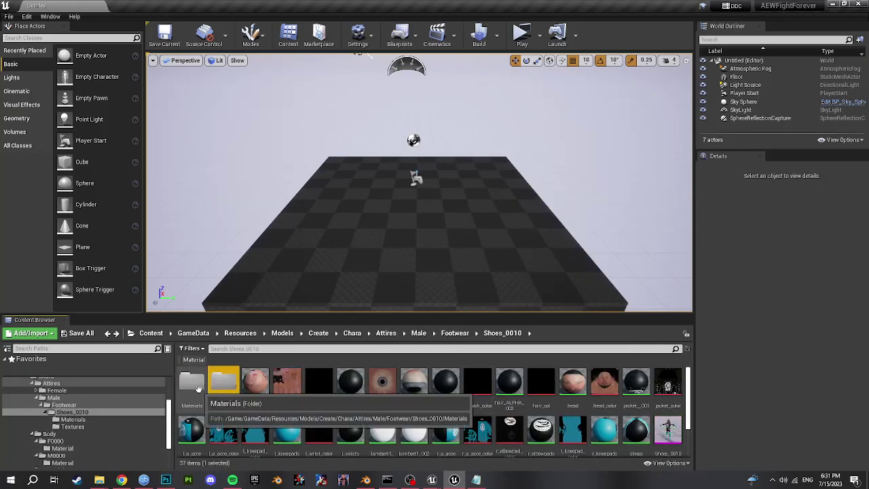
scroll(303, 427, down, 2)
double_click(668, 380)
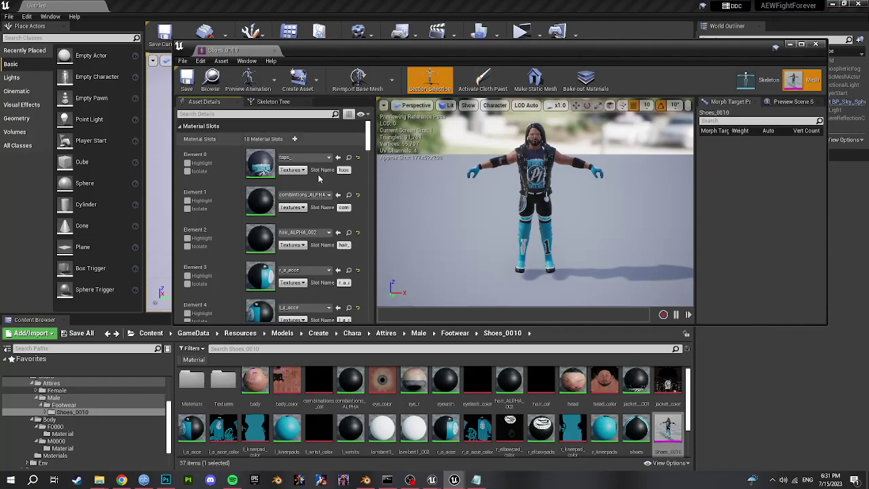
Navigate to WrestlerData/_Common/Material and select the MM_Char_Skin master material.
scroll(268, 180, down, 6)
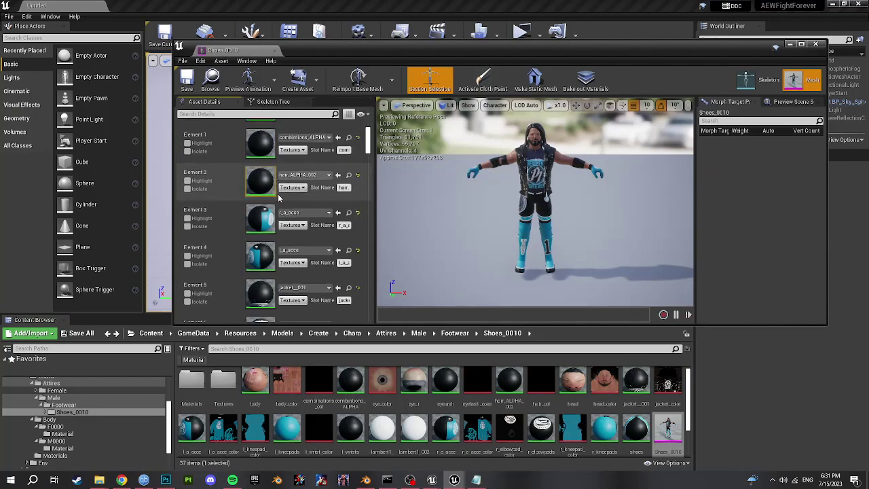
scroll(279, 198, down, 7)
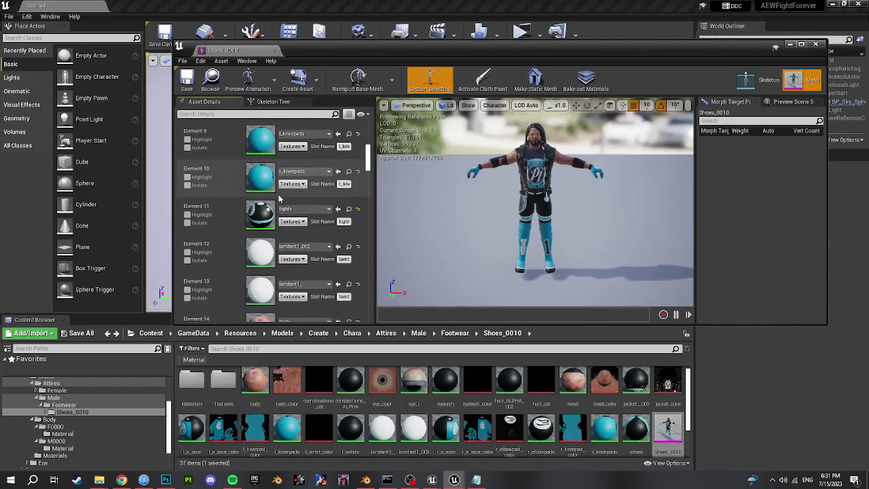
scroll(282, 271, down, 3)
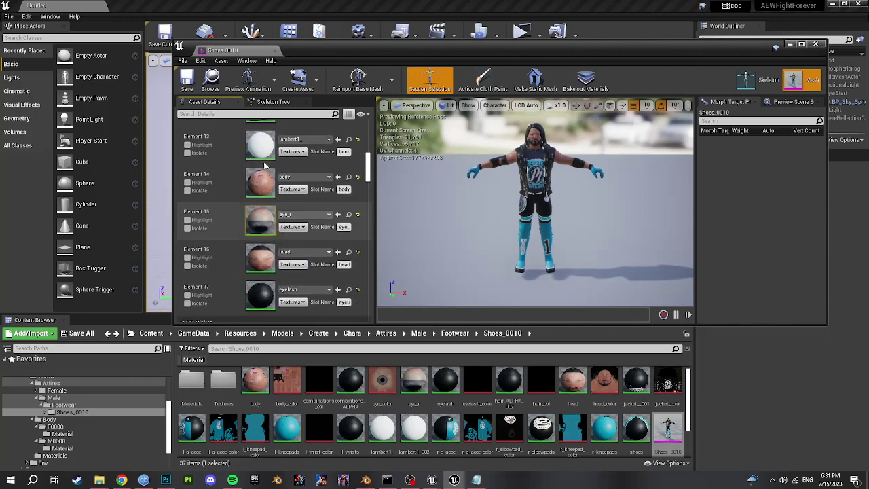
scroll(278, 292, up, 3)
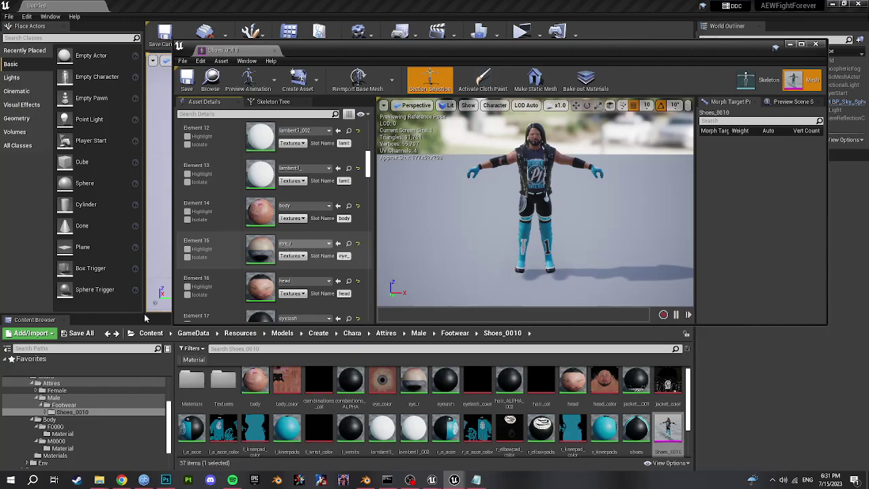
scroll(82, 440, down, 3)
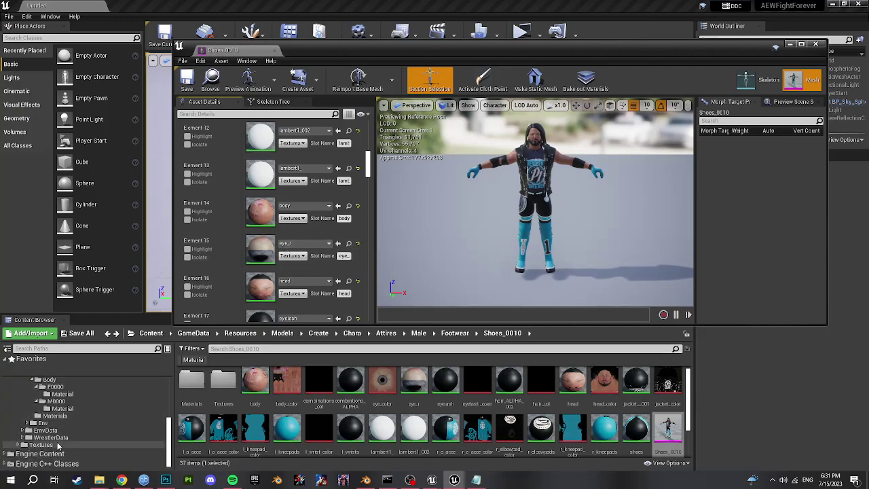
double_click(86, 438)
click(69, 452)
double_click(52, 445)
click(55, 452)
click(193, 391)
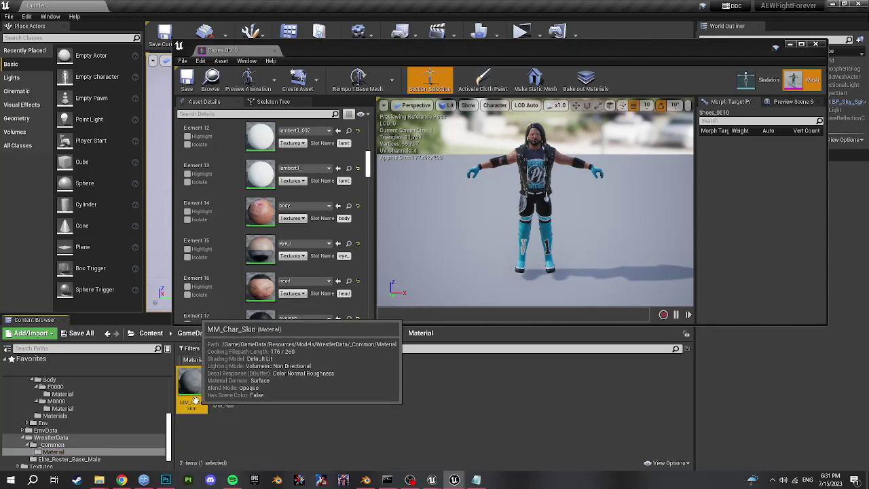
Create MM_Char_Skin material instances named MI_Body, MI_Head and MI_Eyes.
right_click(195, 400)
click(228, 178)
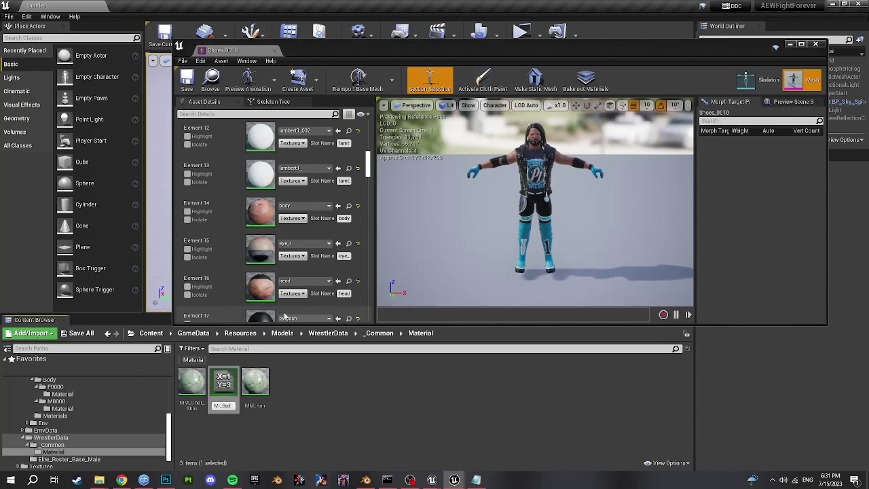
right_click(226, 399)
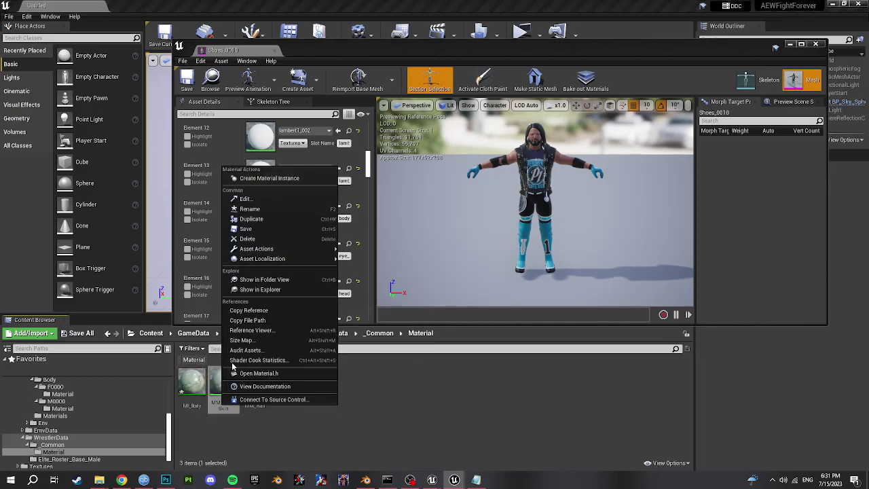
click(255, 177)
text(MI_Head)
key(Return)
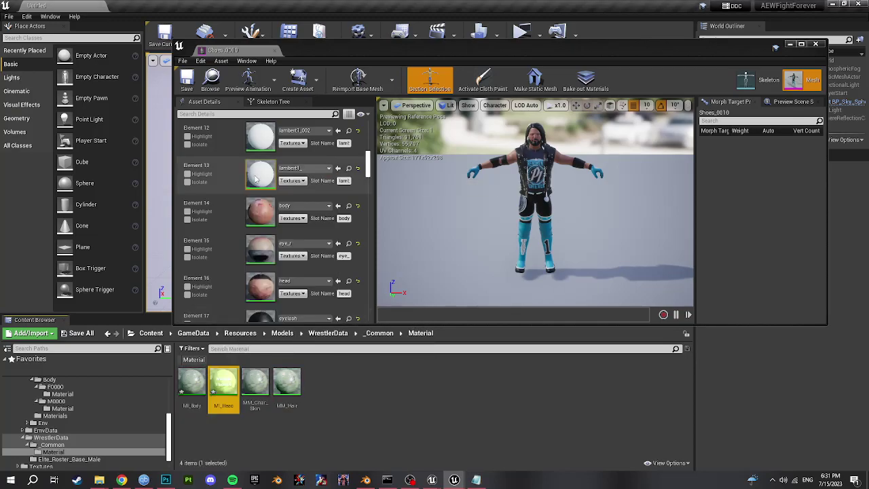
right_click(256, 383)
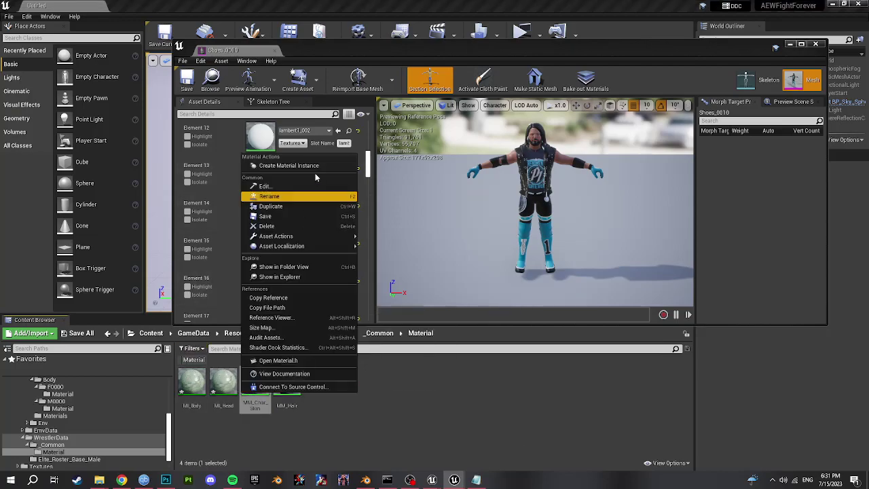
click(316, 165)
text(MI_Eyes)
key(Return)
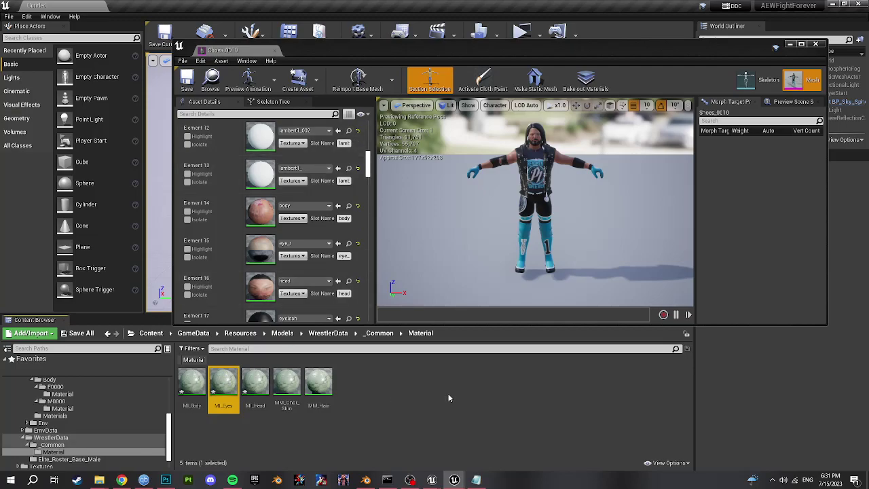
Move the three new instances into Shoes_0010/Materials.
drag(204, 424, 261, 380)
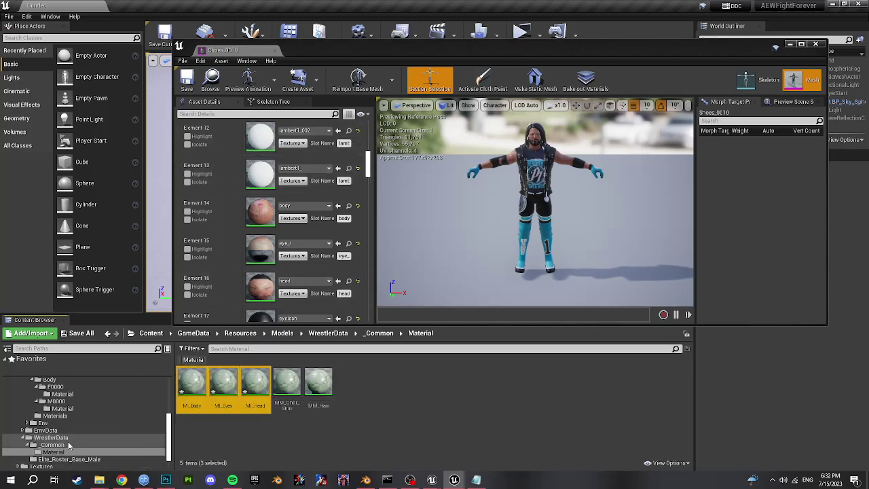
scroll(61, 446, up, 3)
click(46, 430)
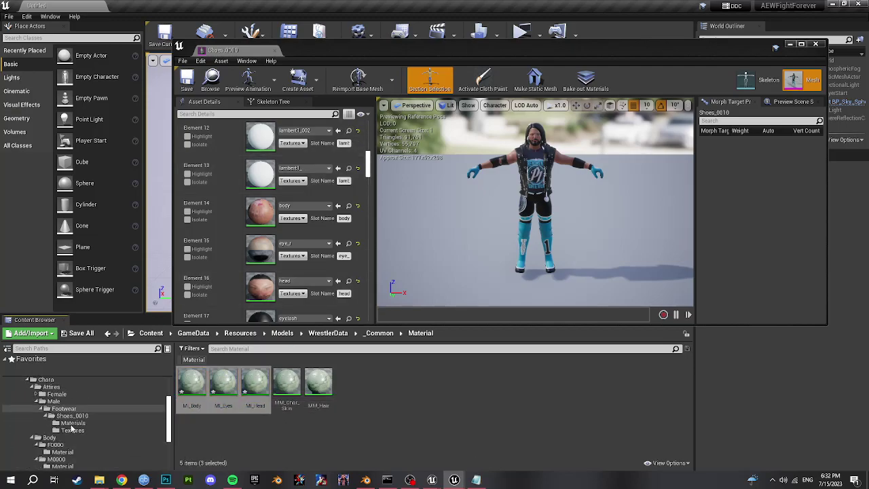
drag(198, 384, 72, 423)
click(79, 439)
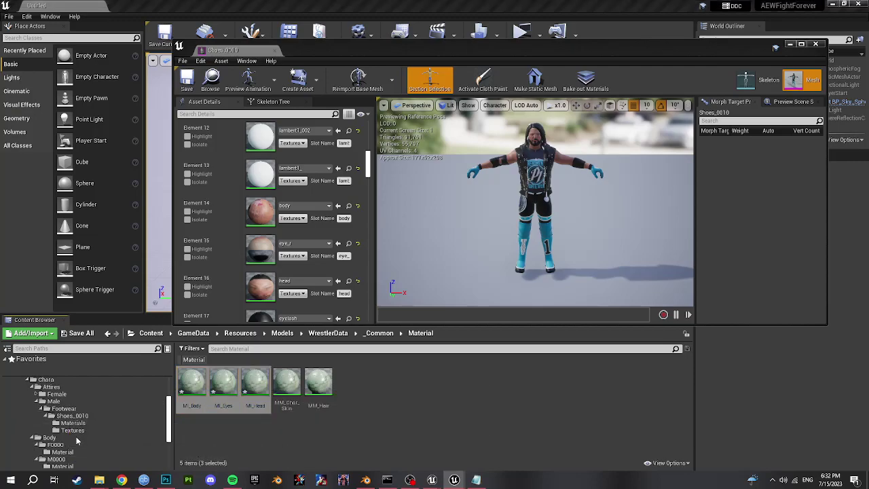
Create a material instance named MI_Eyelash from a common master material.
scroll(254, 303, down, 2)
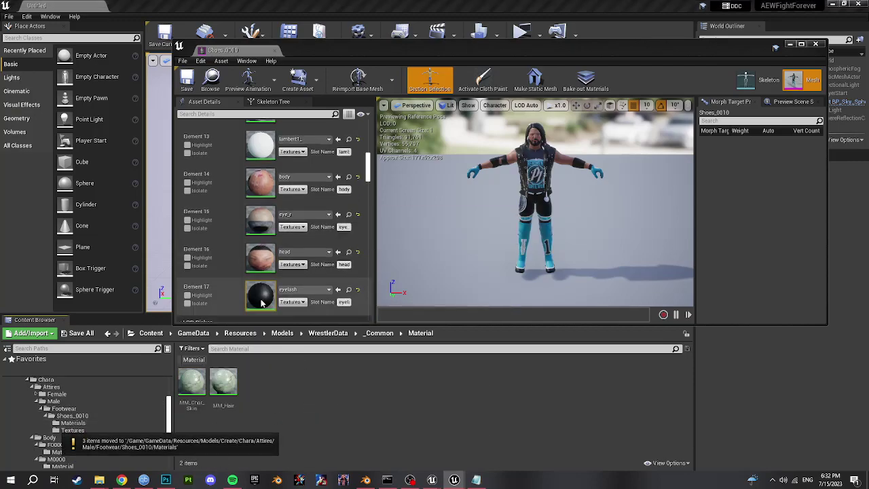
scroll(255, 304, up, 6)
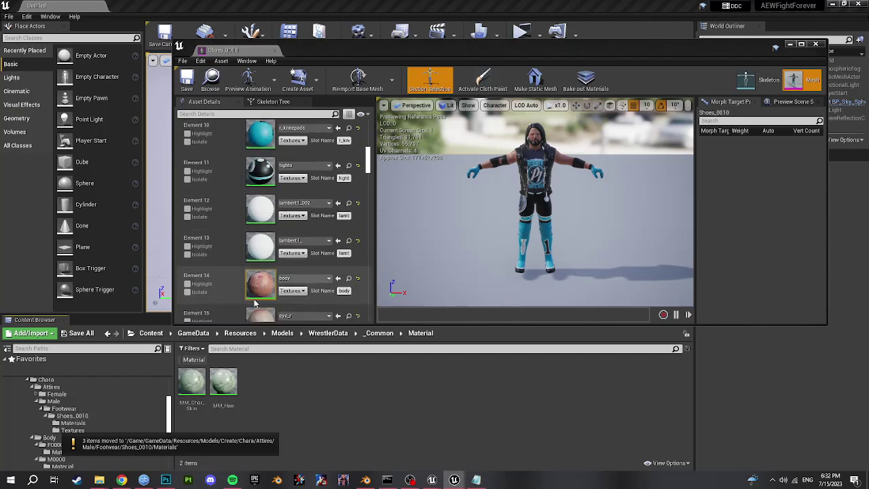
scroll(255, 304, down, 7)
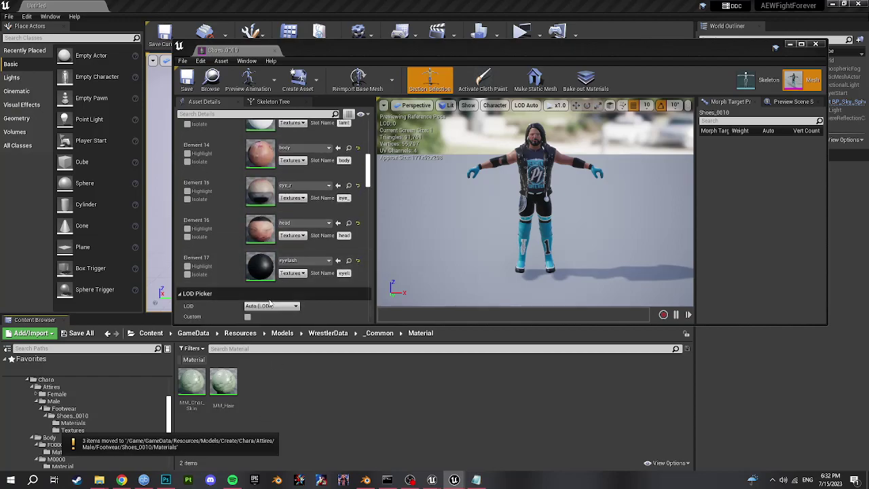
right_click(264, 275)
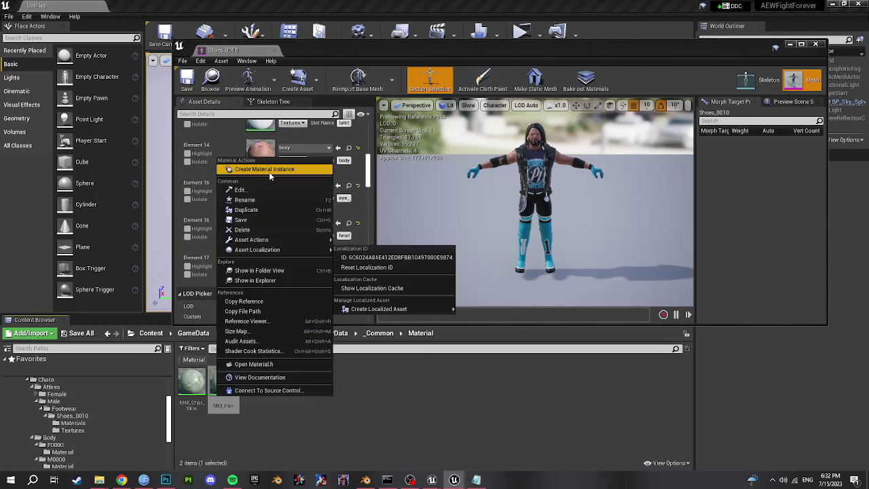
click(268, 172)
text(MI_Eyelash)
key(Return)
Create two instances of MM_Hair named ML_Combinations and MI_Hair.
scroll(288, 241, up, 6)
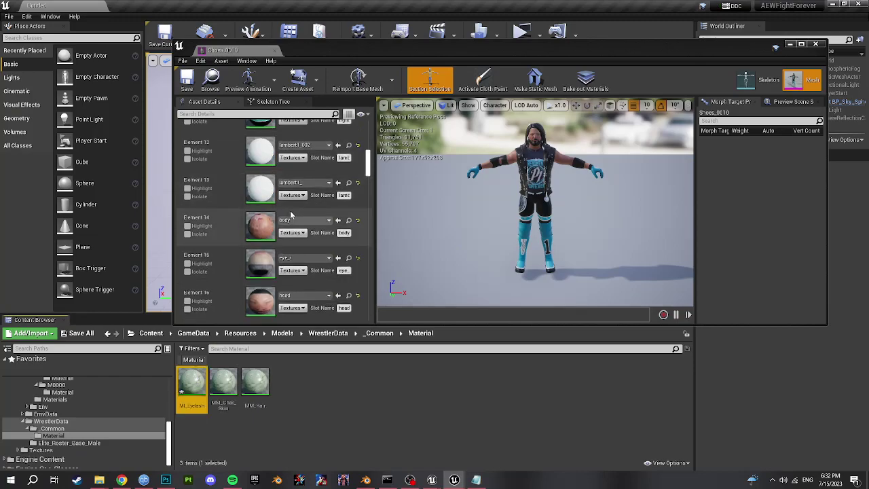
scroll(288, 241, up, 8)
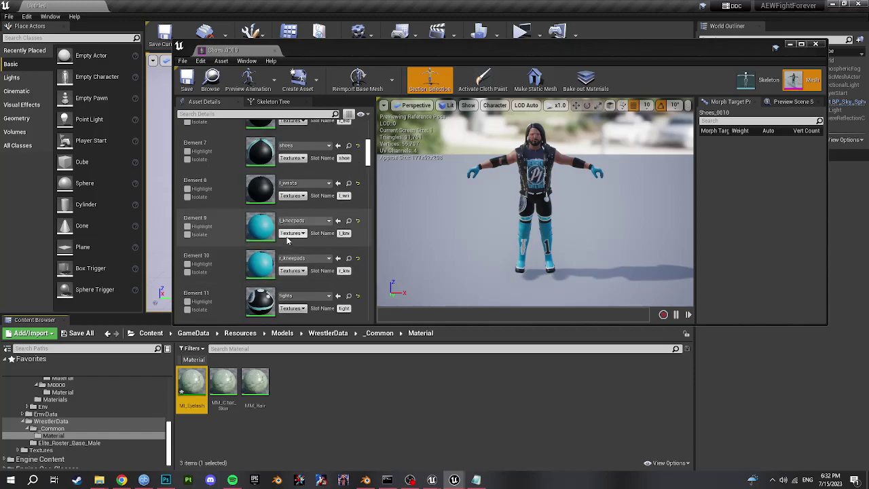
scroll(288, 241, up, 6)
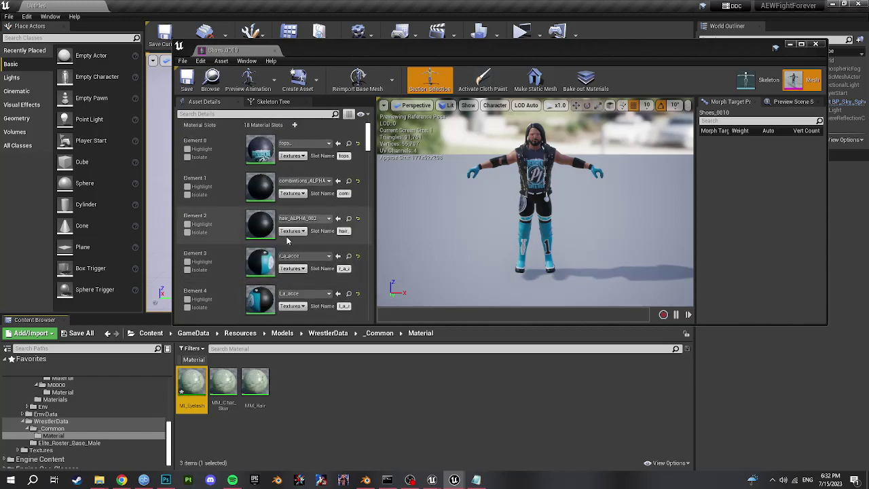
right_click(256, 383)
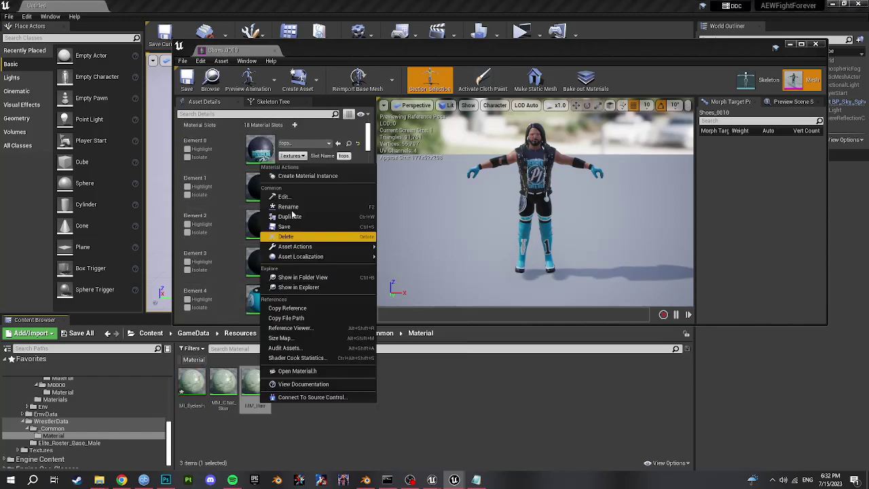
click(295, 178)
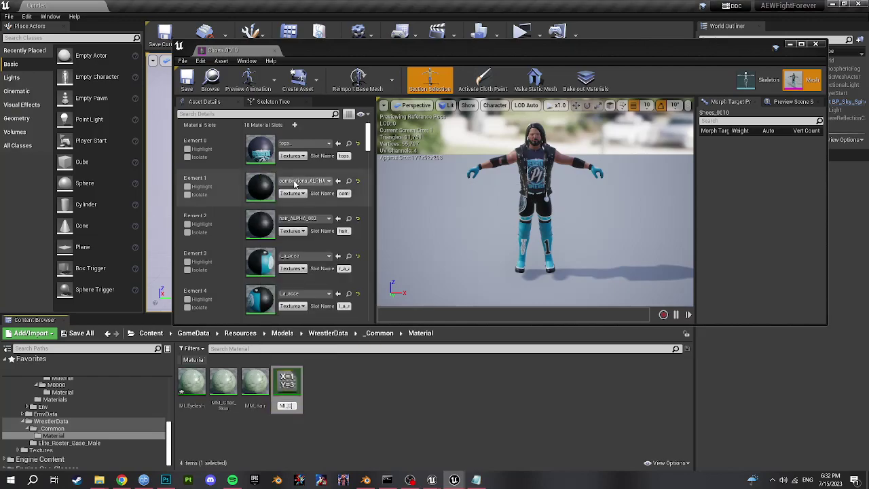
text(ML_Combinations)
key(Return)
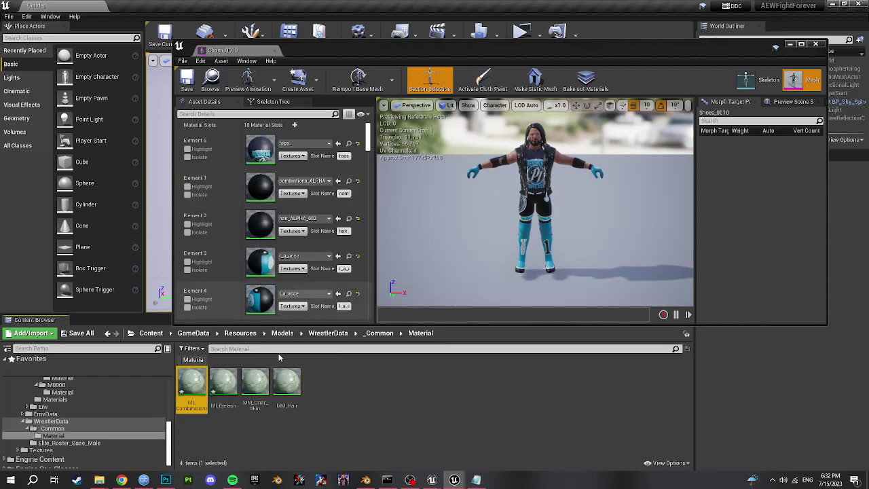
right_click(289, 387)
click(314, 163)
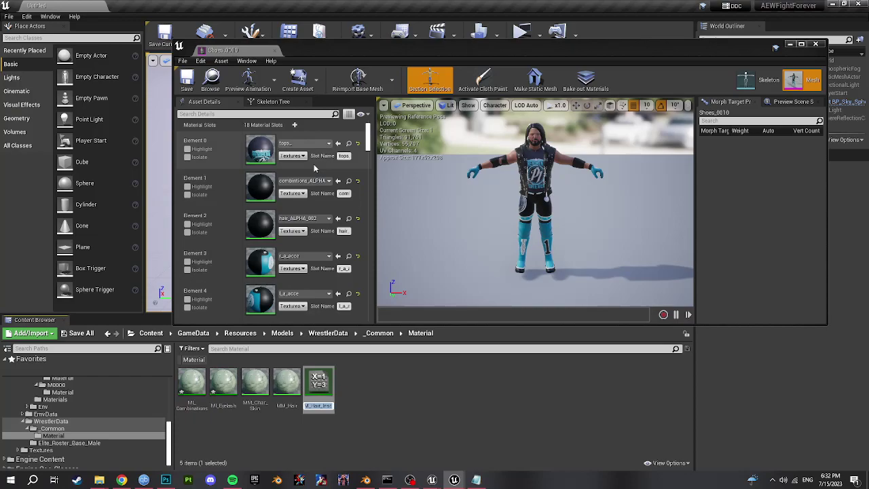
text(MI_Hair)
key(Return)
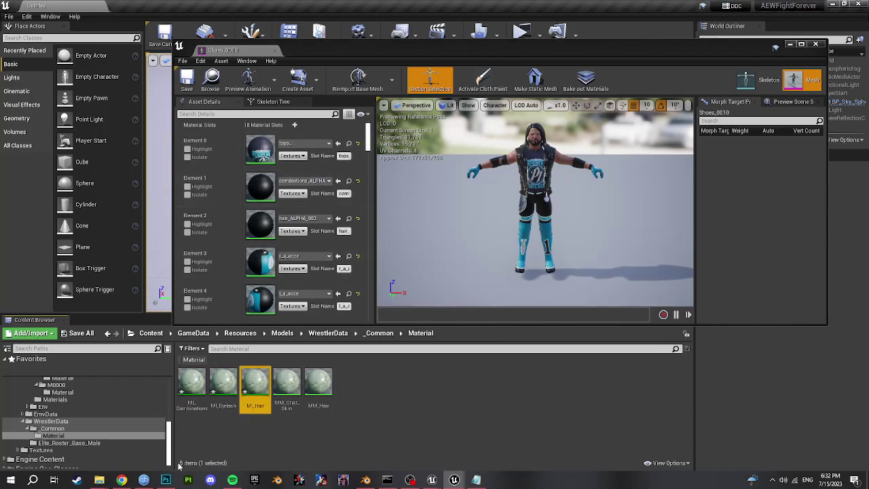
Move the three new material instances into Shoes_0010/Materials and collapse the Male folder.
shift+click(197, 387)
drag(210, 388, 80, 401)
click(102, 411)
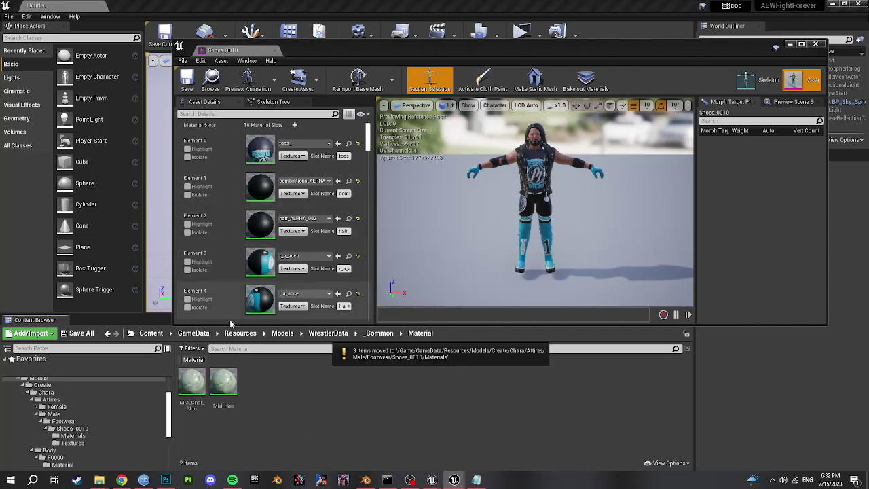
scroll(257, 267, down, 5)
scroll(257, 267, down, 2)
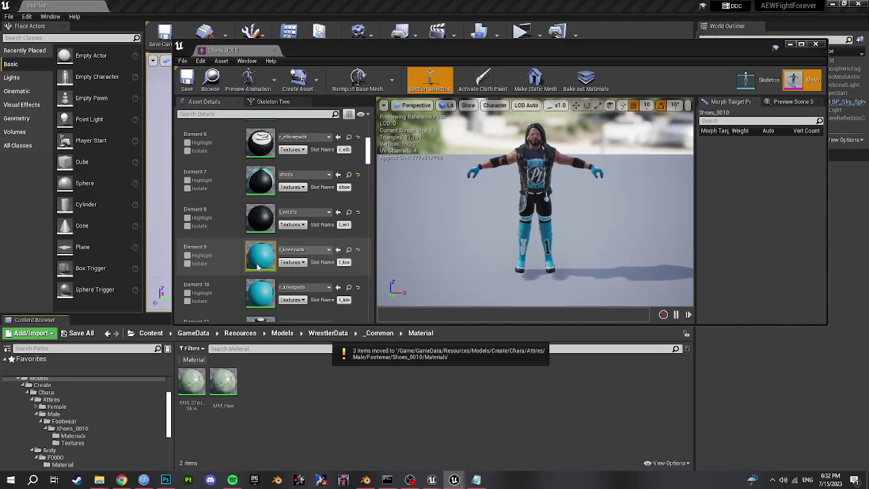
scroll(257, 267, down, 2)
scroll(85, 422, down, 5)
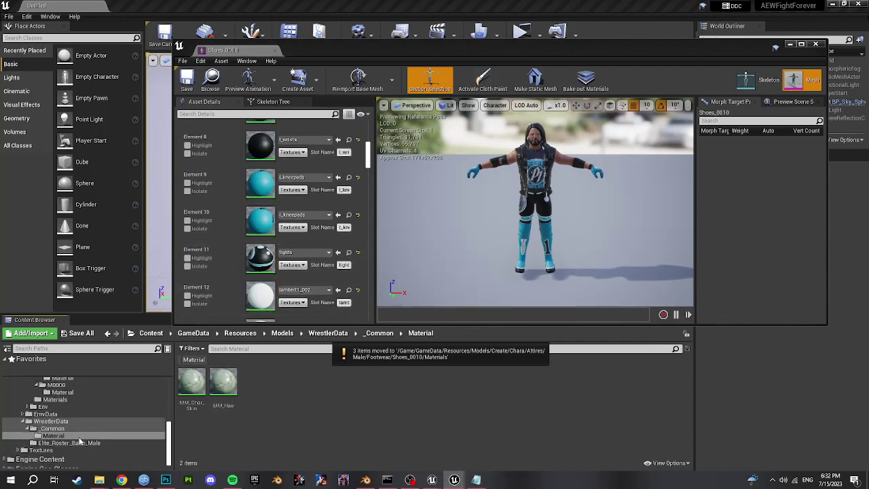
scroll(74, 433, up, 6)
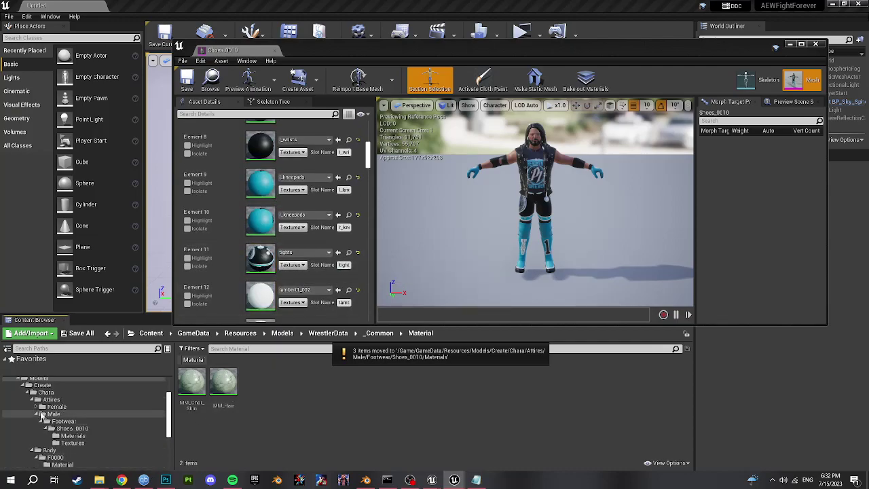
click(37, 417)
Open the Attires Chara/Materials folder and select the first Chara attires material.
click(34, 421)
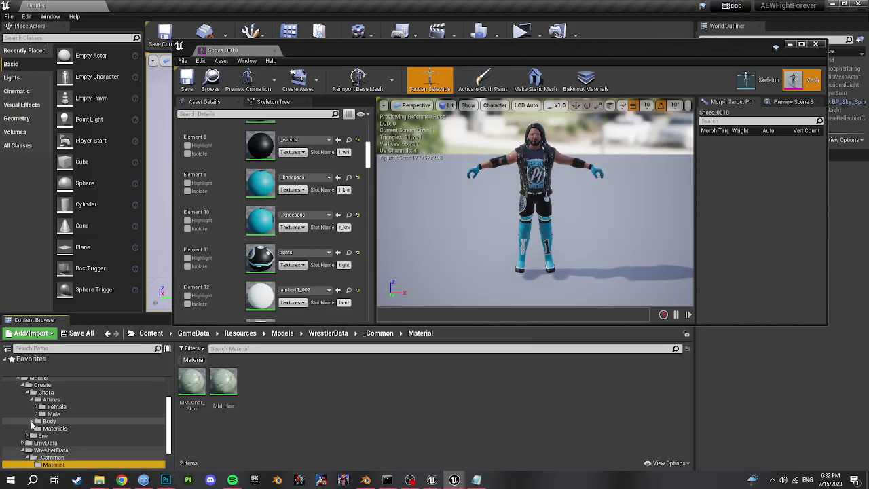
click(49, 400)
click(56, 428)
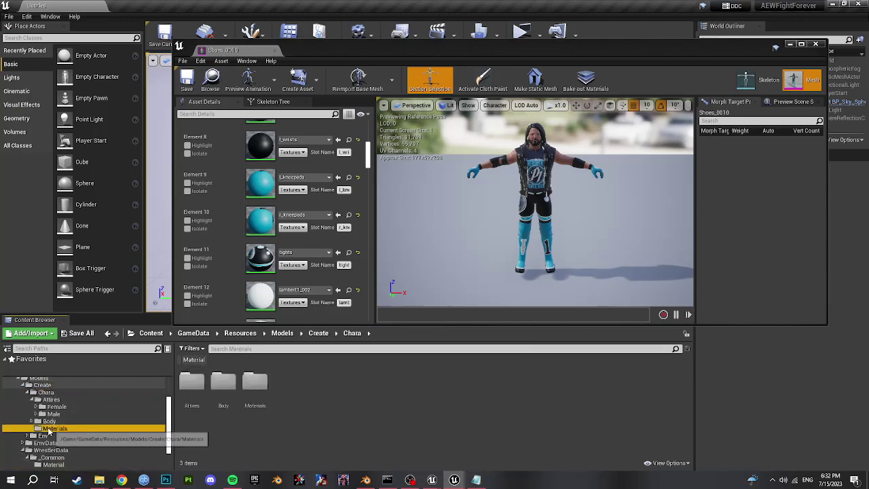
click(224, 387)
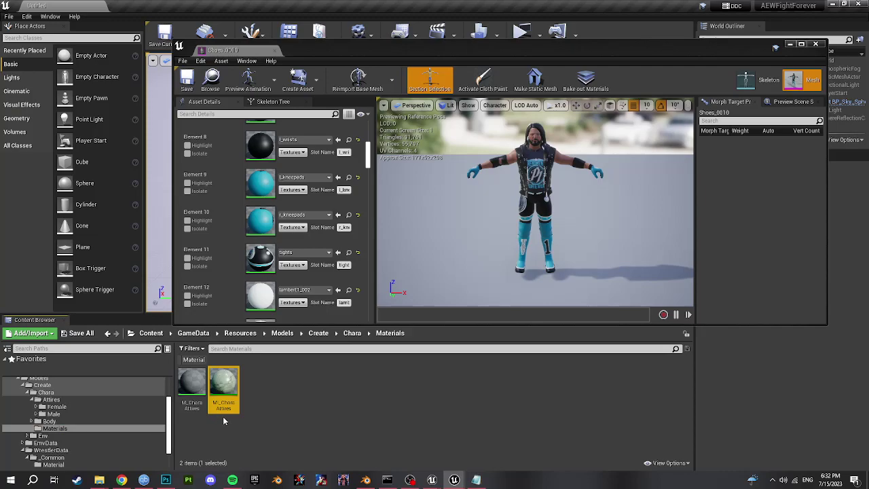
key(Left)
right_click(224, 407)
scroll(223, 217, up, 8)
scroll(207, 234, up, 3)
click(211, 184)
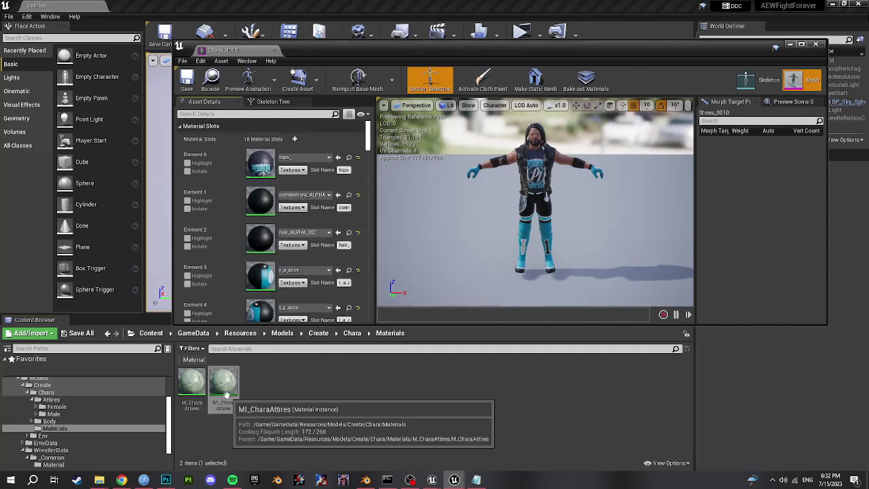
Create MI_Tops and MI_R_ACC material instances from the attires material.
right_click(226, 394)
click(291, 165)
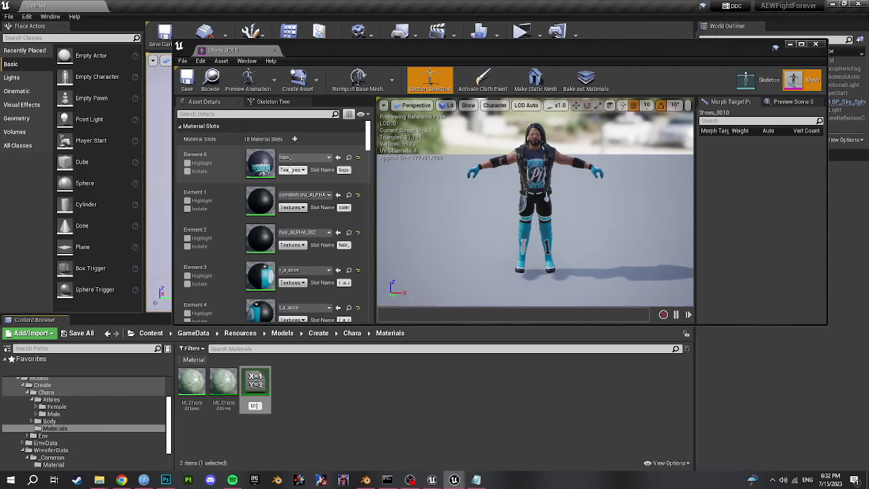
scroll(289, 173, down, 3)
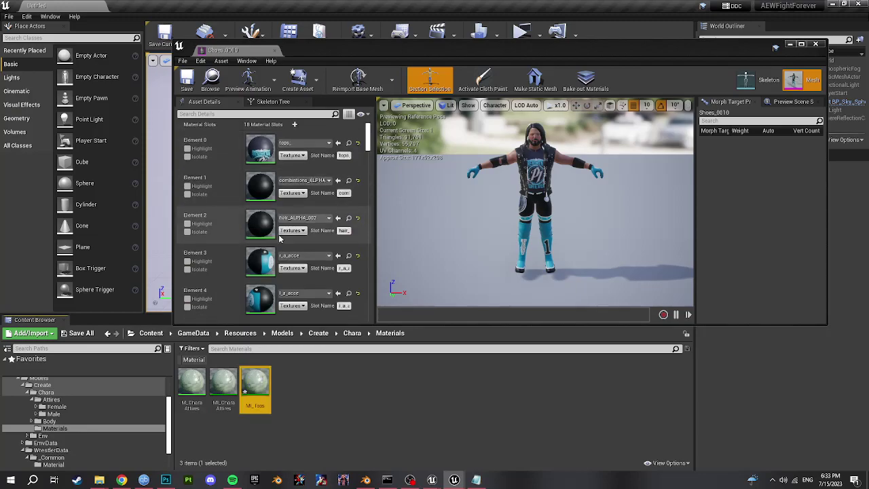
right_click(231, 385)
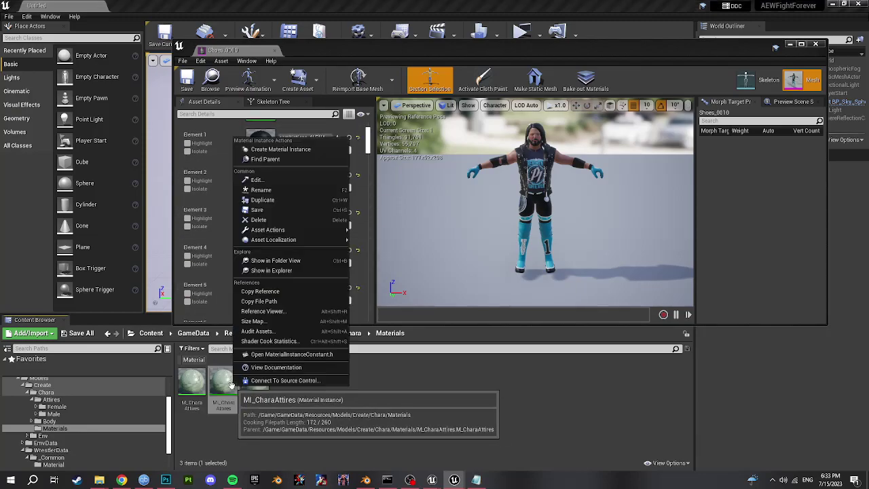
click(277, 150)
text(MI_R_ACC)
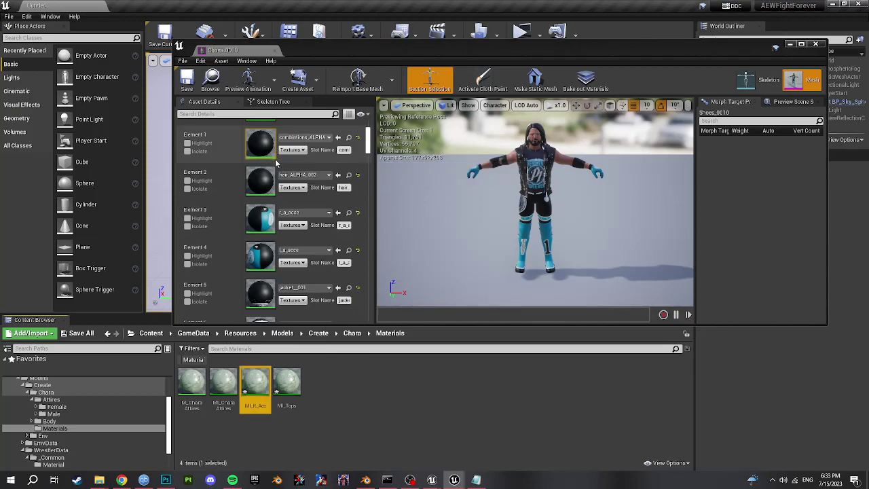
Create MI_L_Acc and one more material instance from the attires material.
right_click(223, 383)
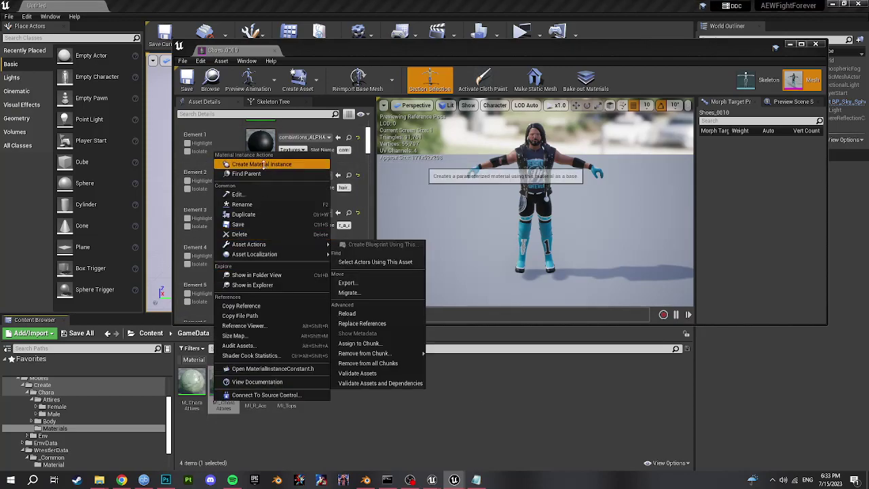
click(263, 165)
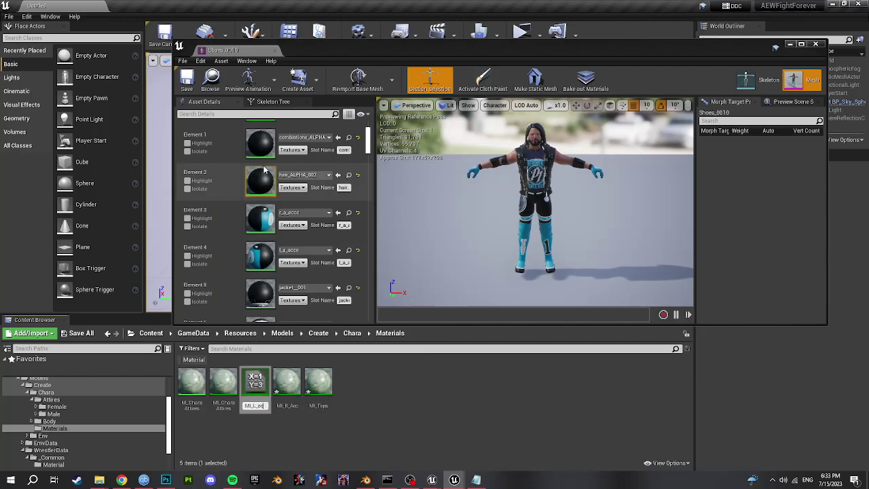
scroll(265, 177, down, 3)
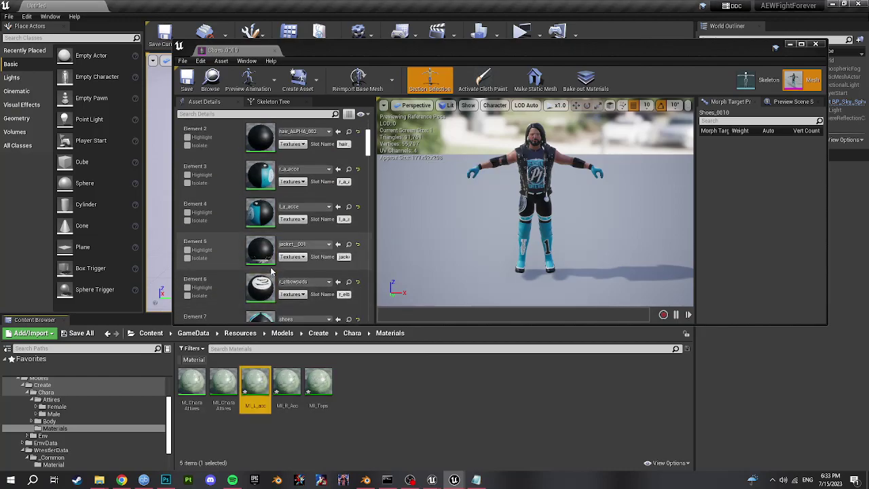
right_click(231, 383)
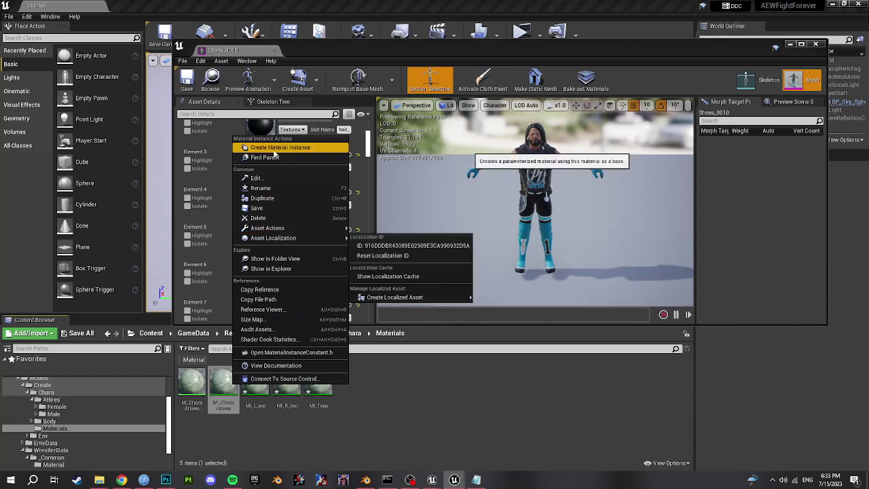
click(280, 147)
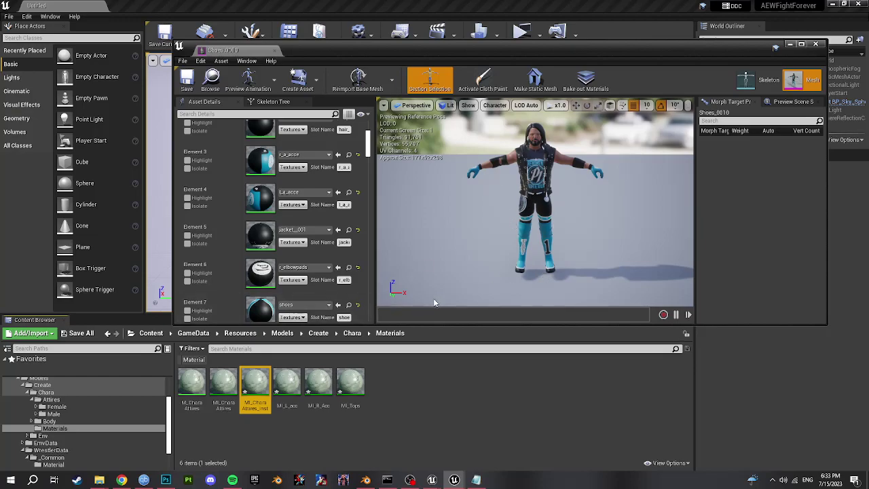
Create and name the MI_Elbowpads and MI_Shoes instances of MI_Chara Attires.
right_click(242, 412)
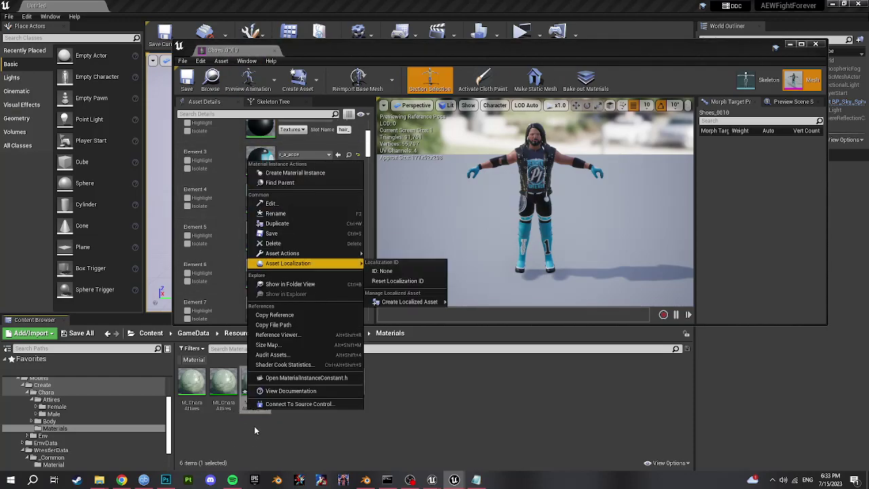
click(278, 222)
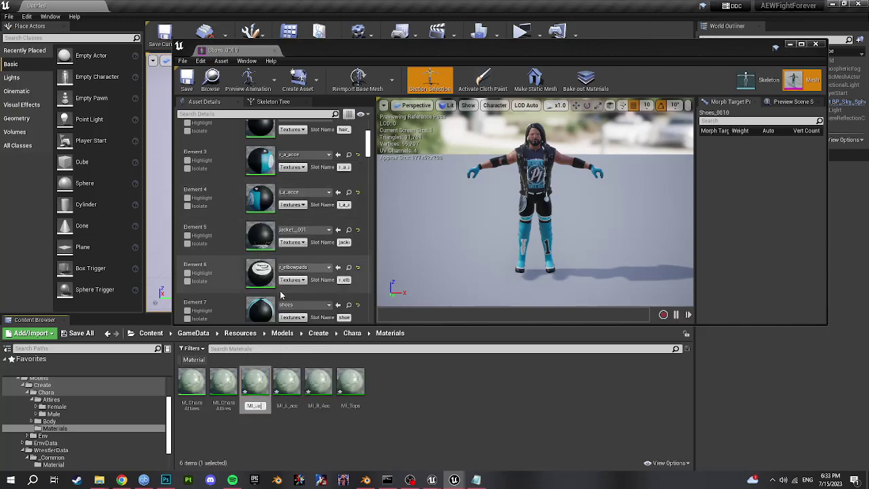
right_click(231, 384)
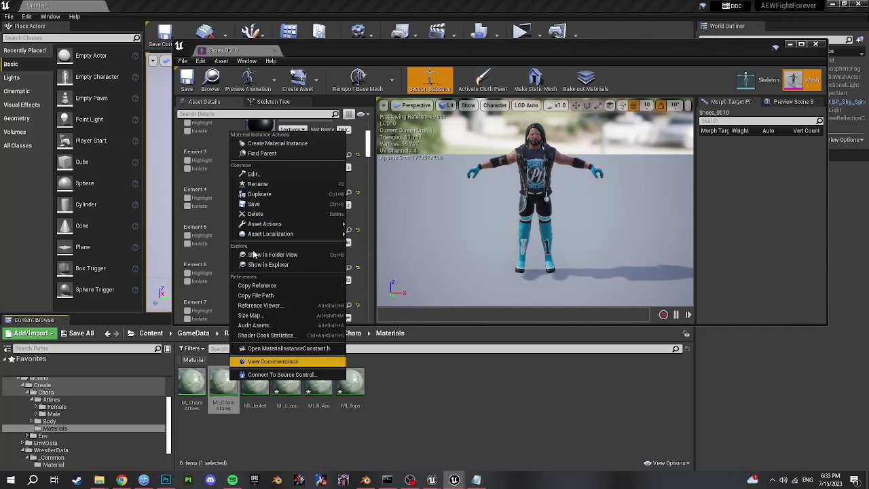
click(264, 162)
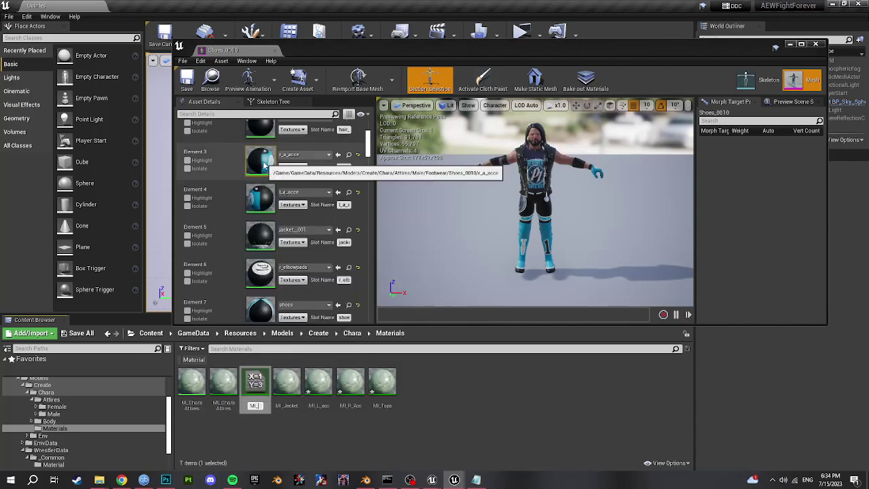
scroll(264, 165, down, 3)
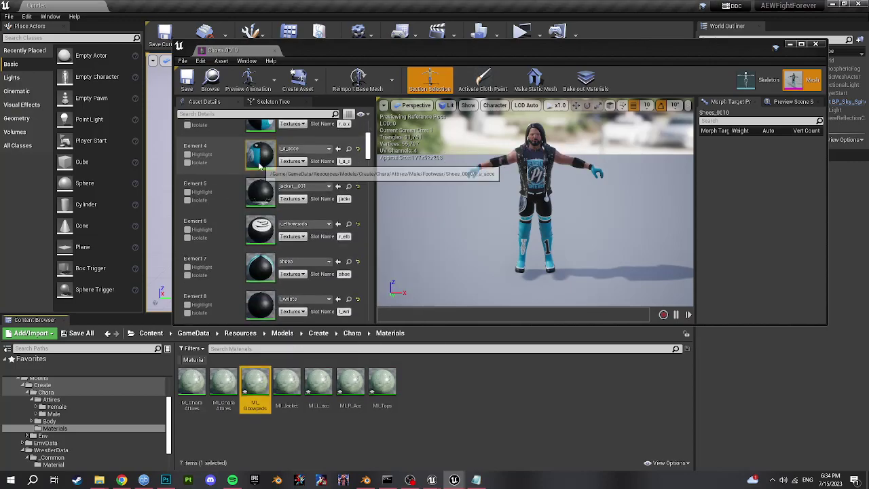
right_click(224, 384)
click(282, 152)
text(MI_Shoes)
key(Return)
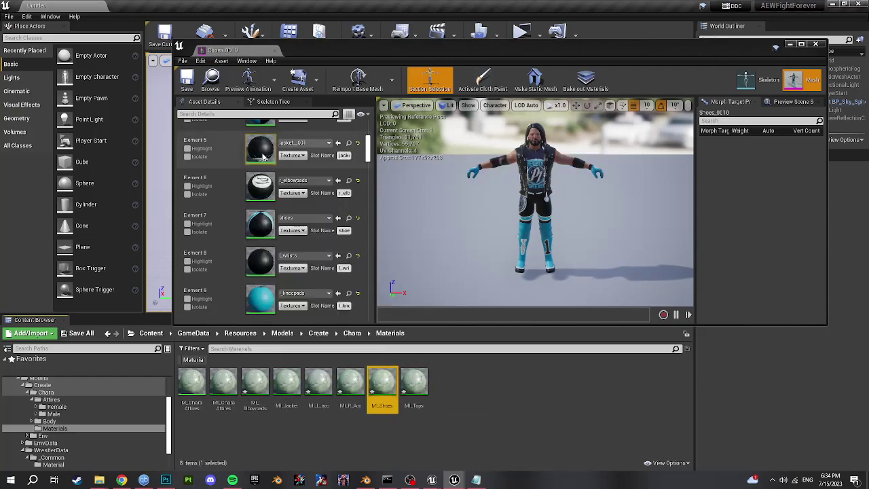
Create an MI_Chara Attires instance named MI_L_wrists.
right_click(229, 387)
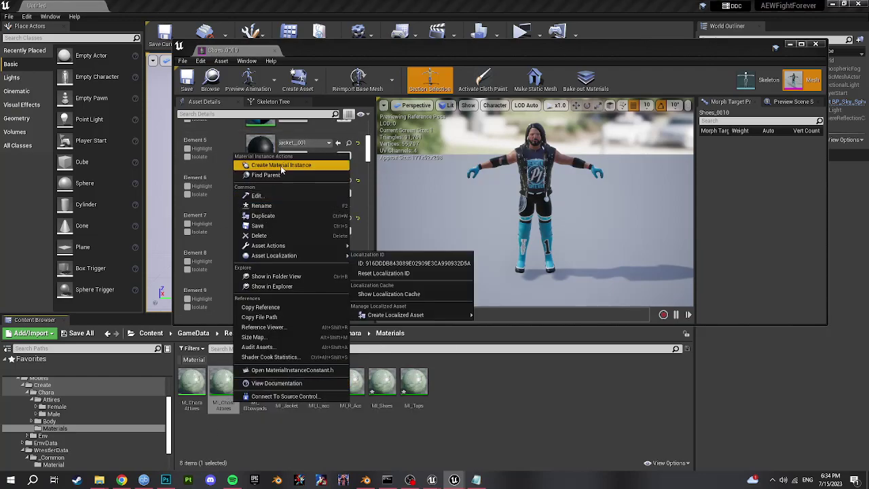
click(282, 166)
text(MI_)
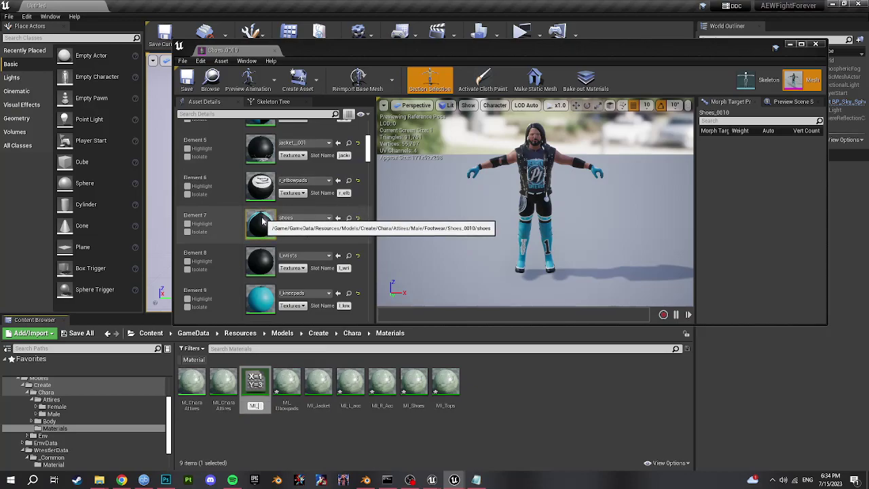
text(L+Wr)
key(BackSpace)
key(BackSpace)
key(BackSpace)
text(_wrists)
key(Return)
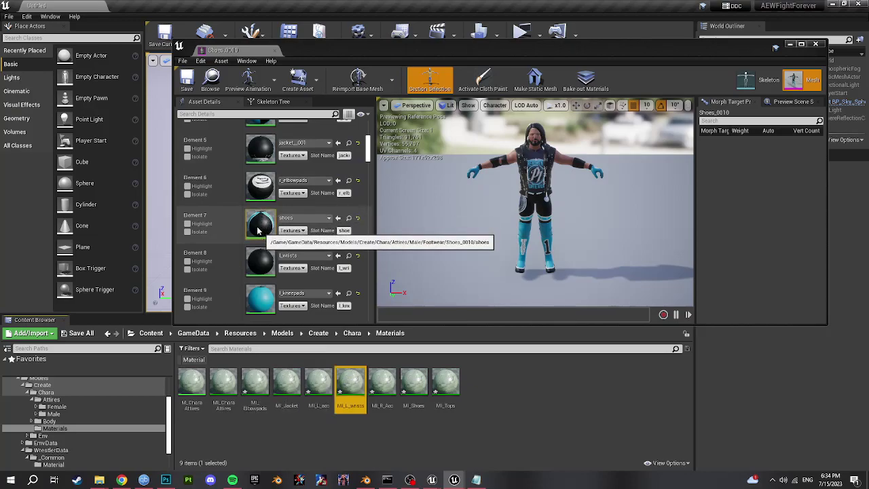
right_click(223, 383)
click(373, 158)
scroll(364, 161, down, 5)
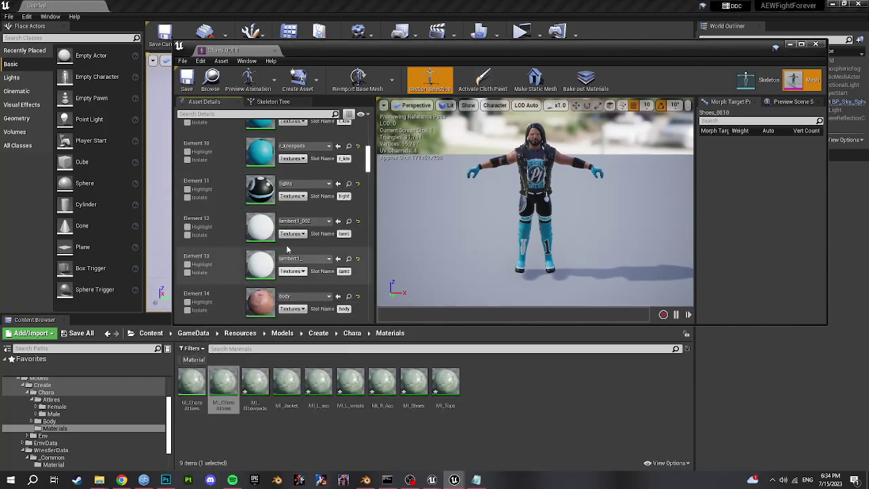
scroll(285, 248, up, 2)
scroll(283, 245, up, 1)
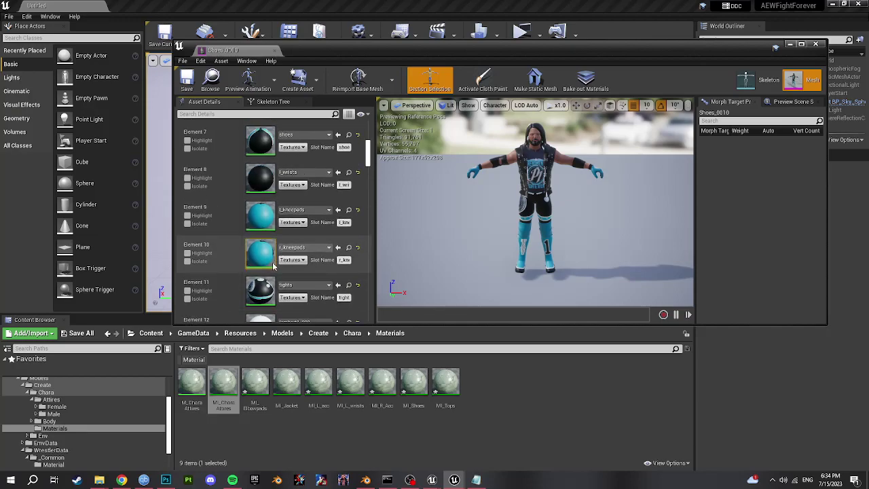
Create the MI_L_Kneepads and MI_R_Kneepads instances from MI_Chara Attires.
right_click(223, 384)
click(261, 158)
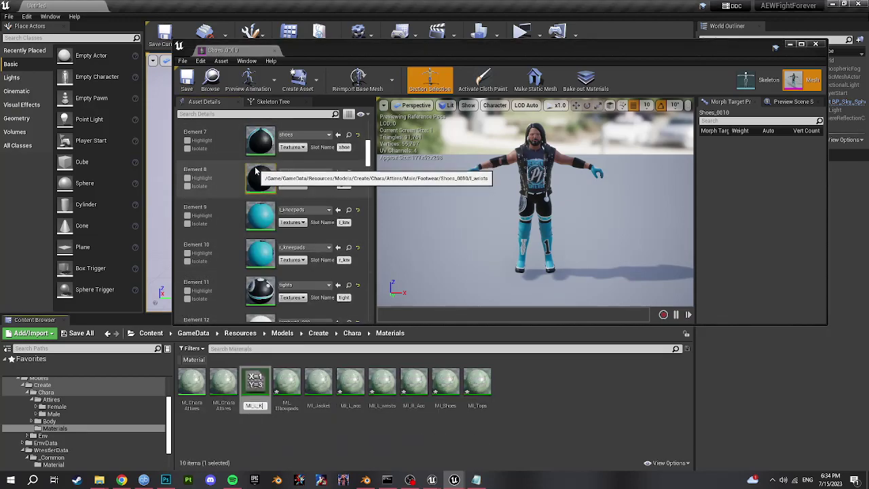
text(MI_L_Kneepads)
key(Return)
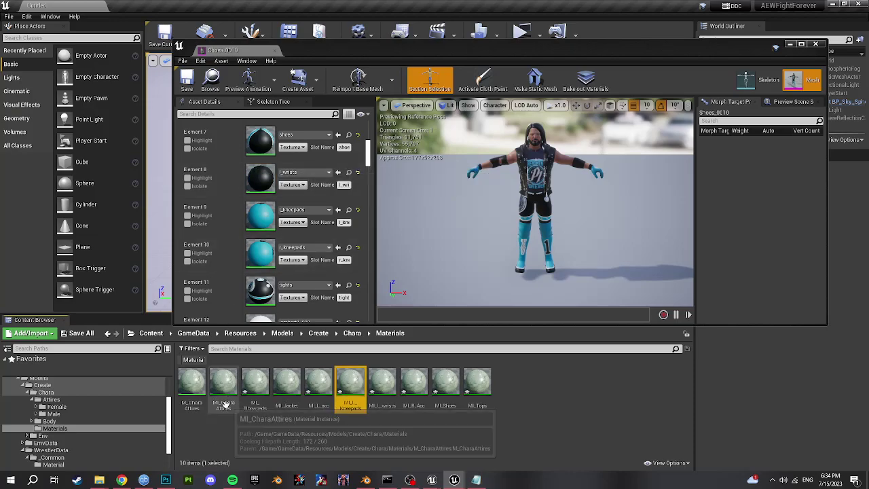
right_click(258, 142)
click(312, 167)
text(MI_)
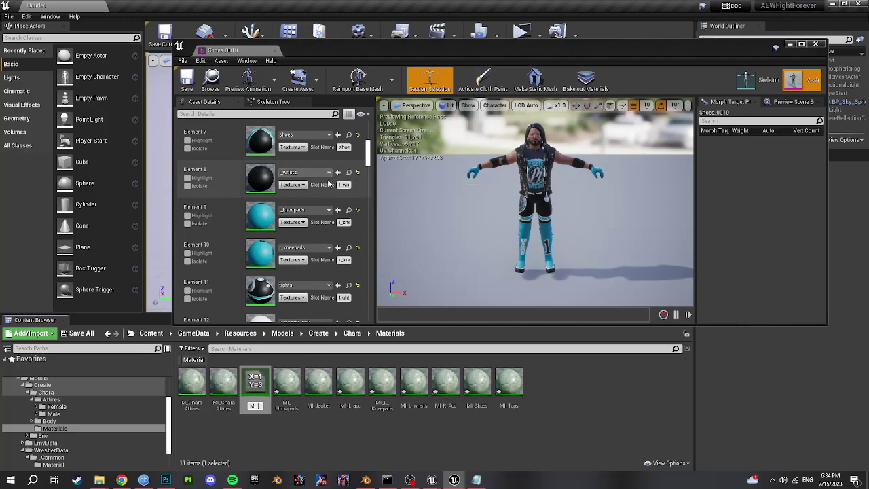
text(R_Kneepads)
key(Return)
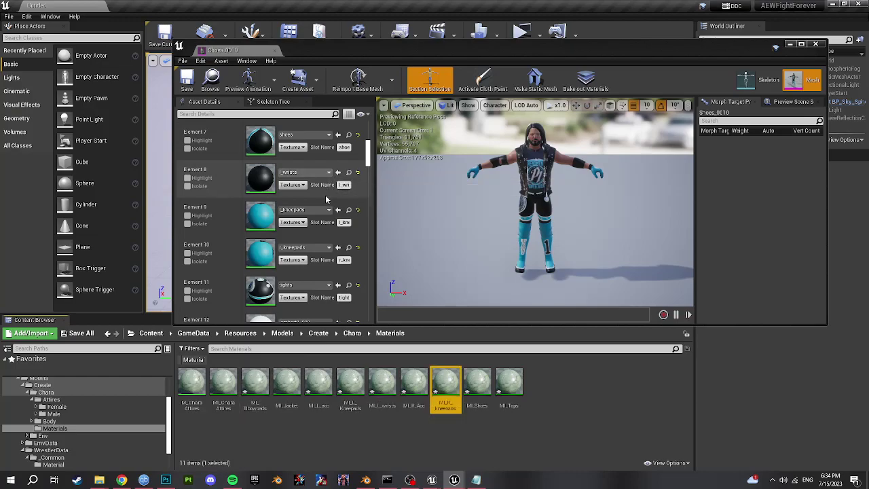
Create the MI_Tights instance from MI_Chara Attires.
right_click(229, 395)
click(271, 170)
text(MI_Tights)
key(Return)
scroll(261, 224, down, 3)
scroll(247, 272, down, 2)
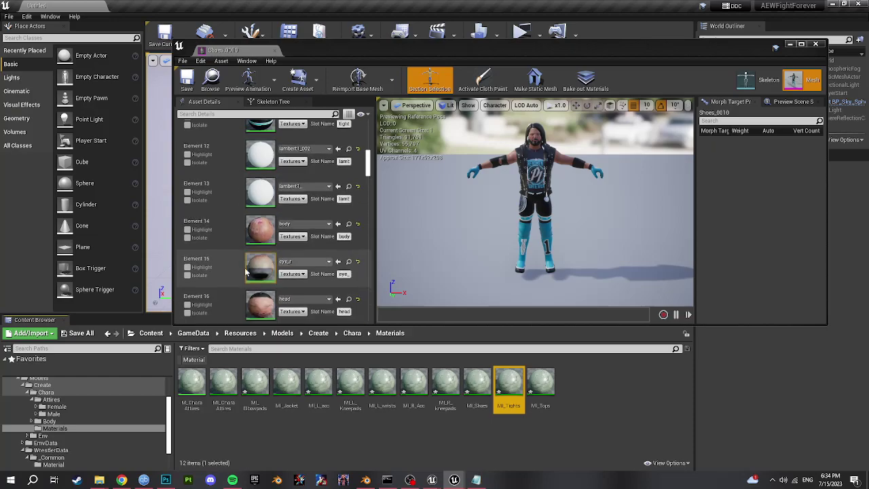
scroll(250, 270, up, 1)
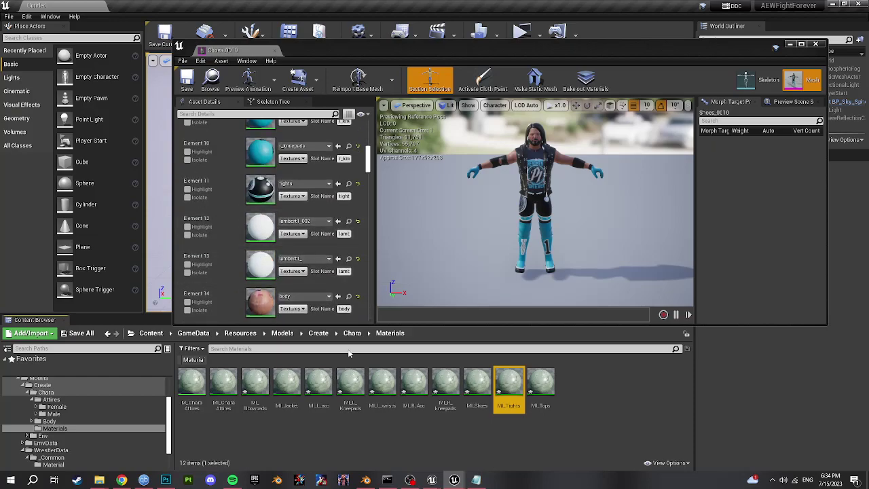
Move MI_Elbowpads through MI_Tops into Footwear > Shoes_0010 > Materials and show that folder.
click(255, 384)
shift+click(540, 384)
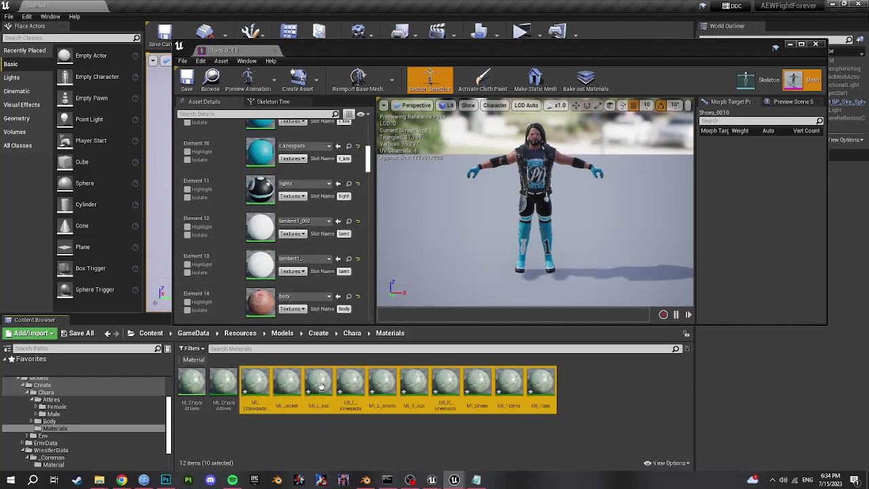
scroll(41, 428, up, 2)
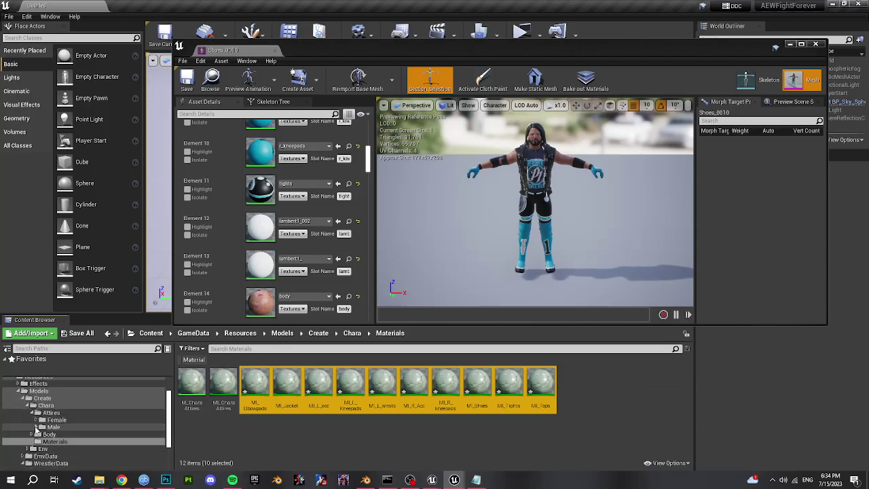
click(37, 427)
drag(271, 384, 70, 435)
key(alt+Left)
drag(329, 417, 70, 434)
click(95, 426)
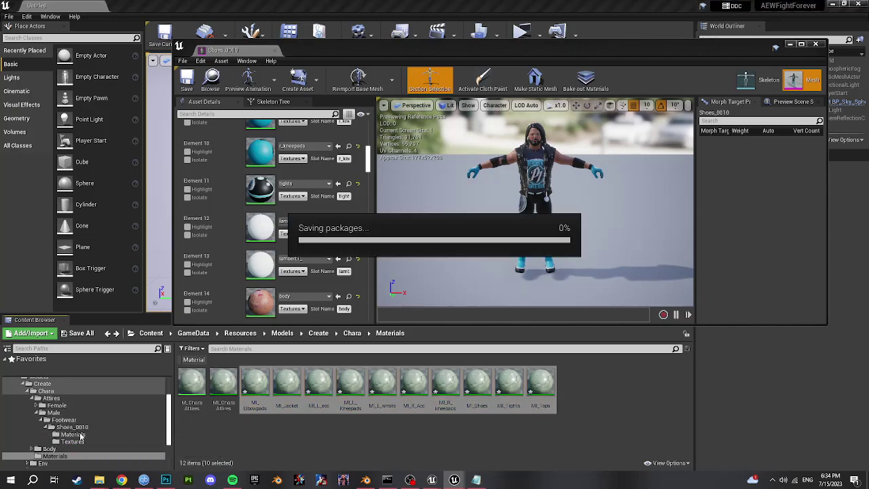
click(73, 435)
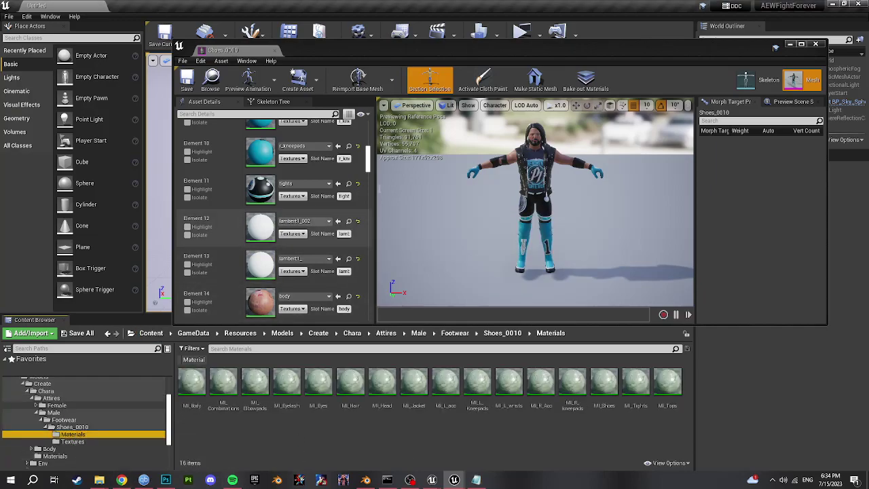
scroll(536, 203, up, 3)
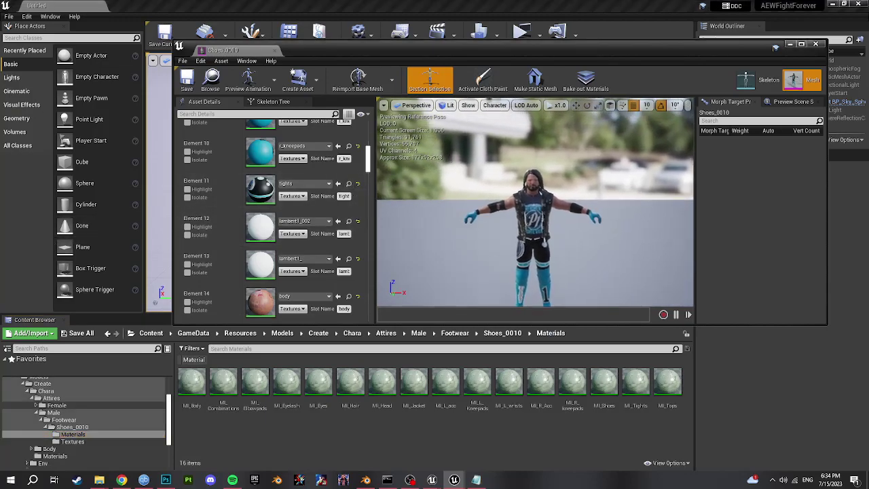
scroll(536, 204, up, 2)
scroll(323, 242, up, 6)
scroll(322, 243, up, 3)
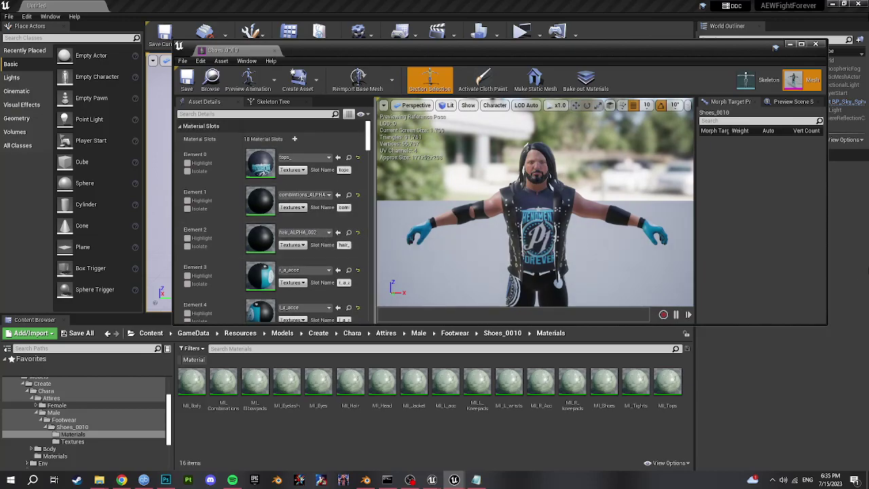
Assign MI_Tops, MI_Combinations, MI_Hair and MI_R_Acc to Elements 0–3.
drag(667, 397, 260, 163)
drag(224, 384, 260, 200)
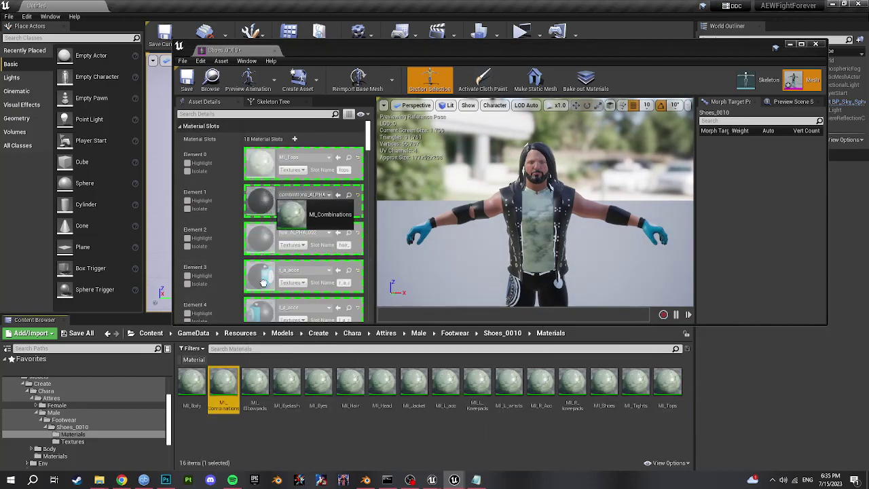
drag(356, 397, 293, 241)
drag(541, 387, 326, 281)
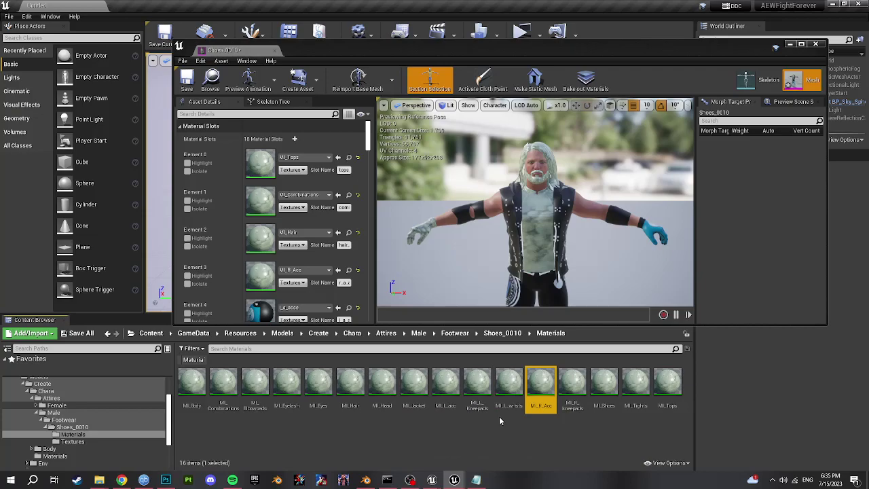
key(alt+Left)
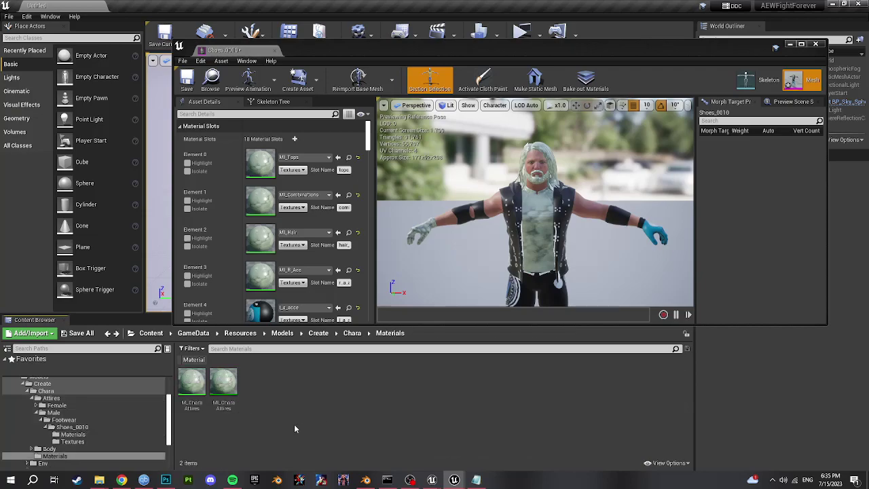
key(alt+Right)
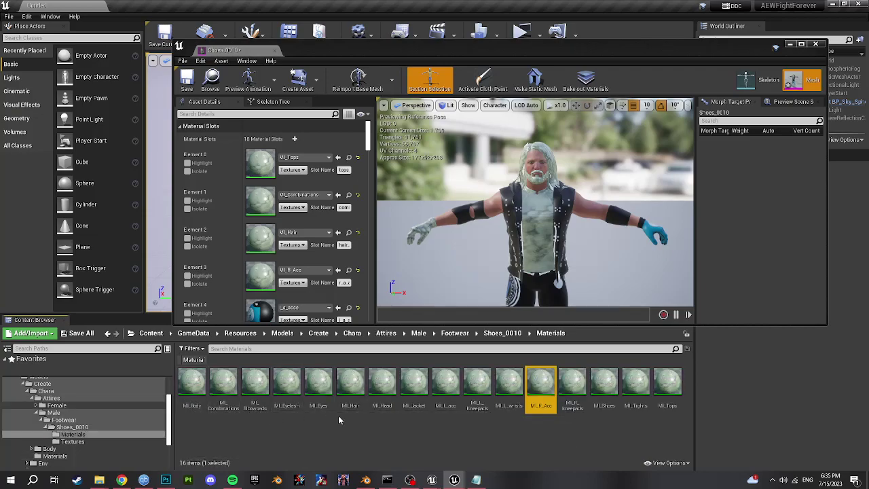
Fill Elements 4–10, including MI_Jacket, MI_Elbowpads, MI_Shoes, MI_L_wrists and both kneepad instances.
drag(445, 384, 292, 309)
scroll(301, 255, down, 3)
drag(414, 383, 291, 227)
mouse_move(262, 395)
mouse_down()
mouse_move(261, 383)
mouse_move(248, 393)
mouse_up()
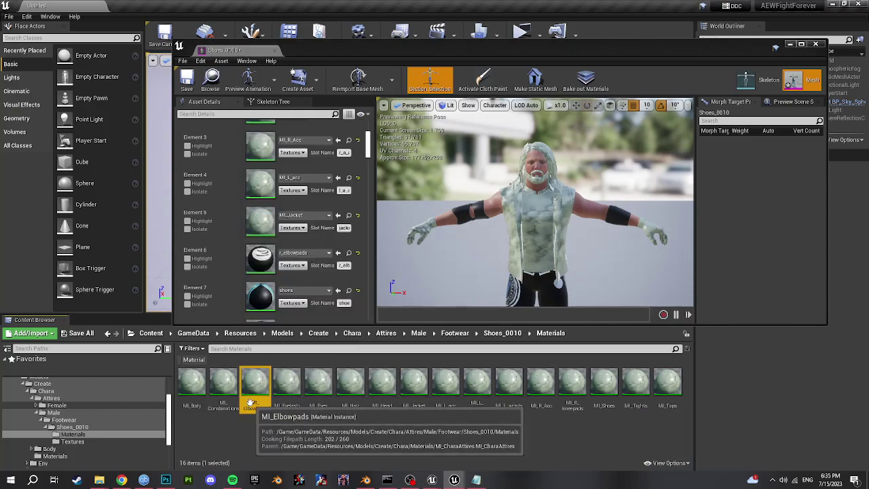
drag(252, 400, 261, 257)
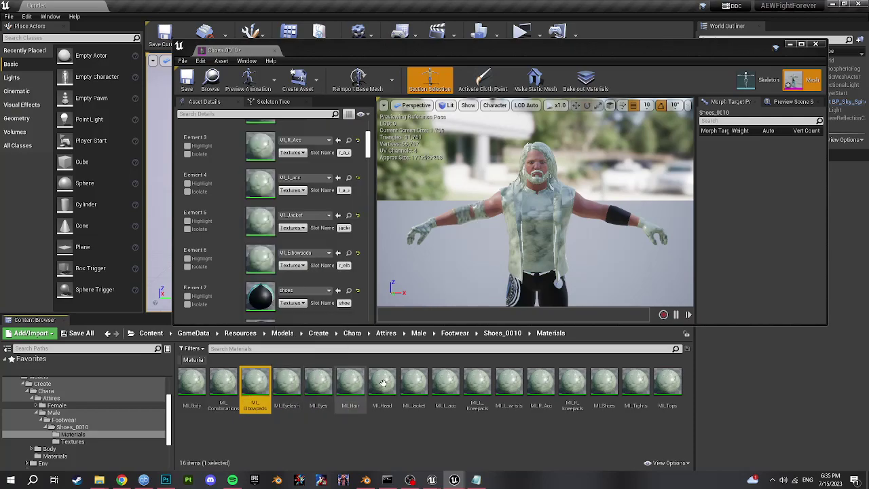
drag(604, 385, 266, 291)
drag(509, 384, 311, 258)
drag(477, 383, 291, 286)
drag(573, 383, 311, 316)
Assign the remaining slots, including MI_Body to Element 14 and MI_Eyelash to Element 17.
scroll(255, 210, down, 1)
drag(635, 383, 291, 269)
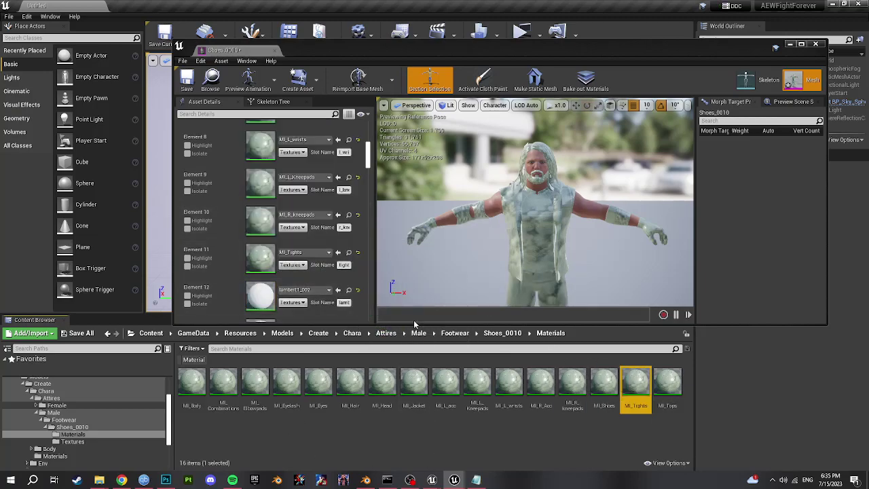
scroll(291, 260, down, 4)
drag(192, 384, 298, 244)
drag(319, 384, 295, 278)
drag(381, 383, 292, 253)
drag(286, 383, 295, 294)
Create a new material named M_Driver in the Materials folder.
right_click(293, 441)
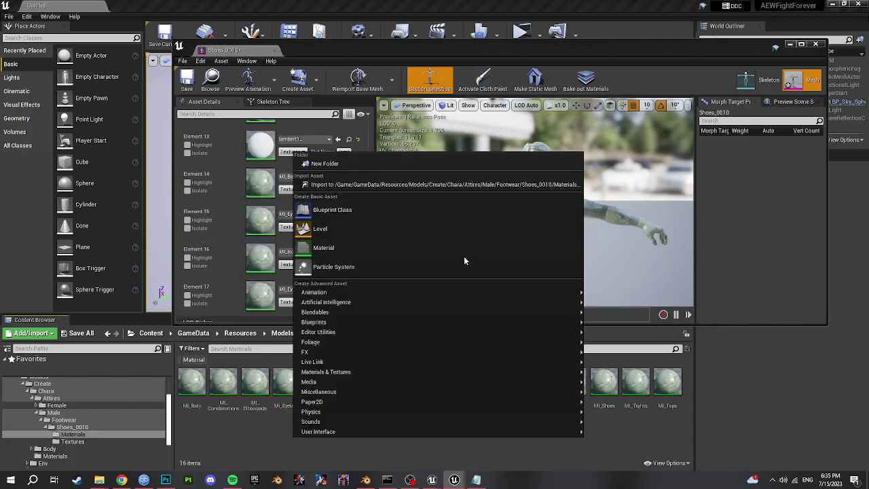
click(326, 249)
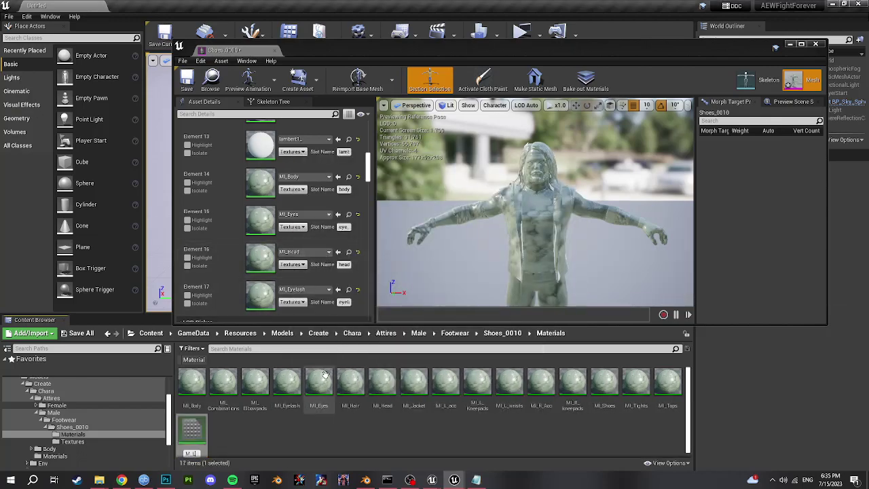
text(M_Driver)
key(Return)
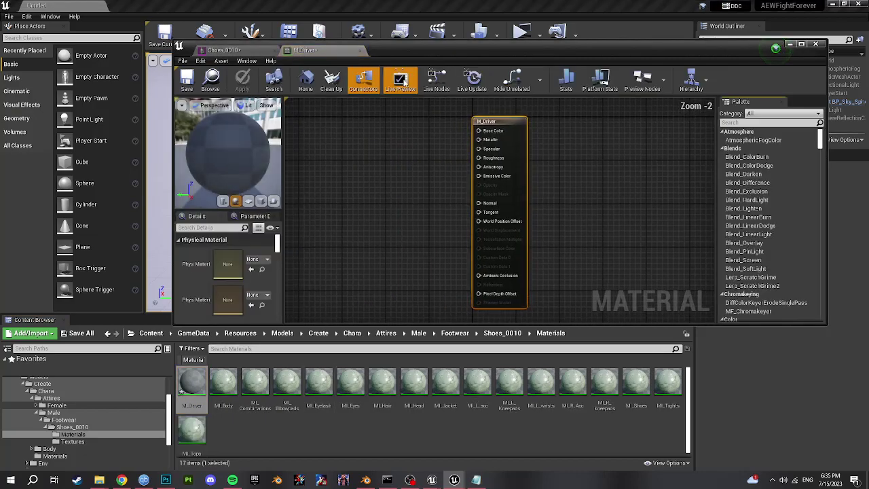
Make M_Driver two-sided and translucent with a Constant2Vector feeding Opacity, and save it.
scroll(254, 291, down, 3)
click(215, 274)
click(234, 239)
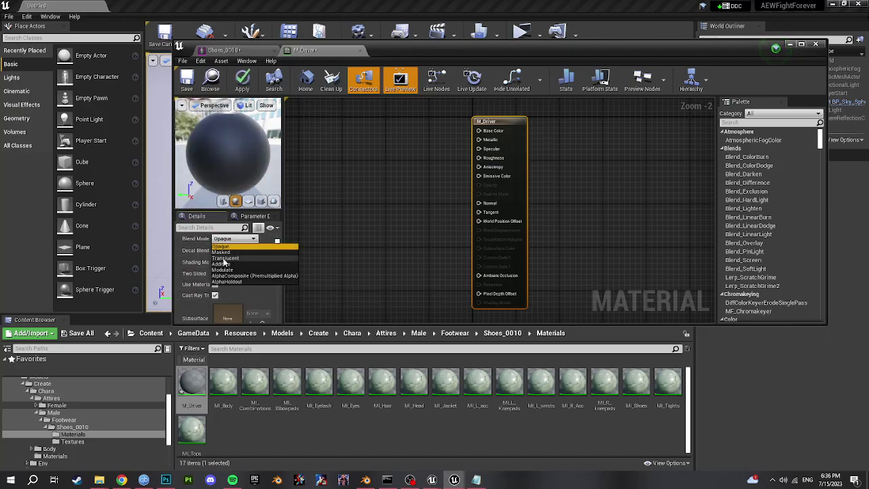
click(224, 257)
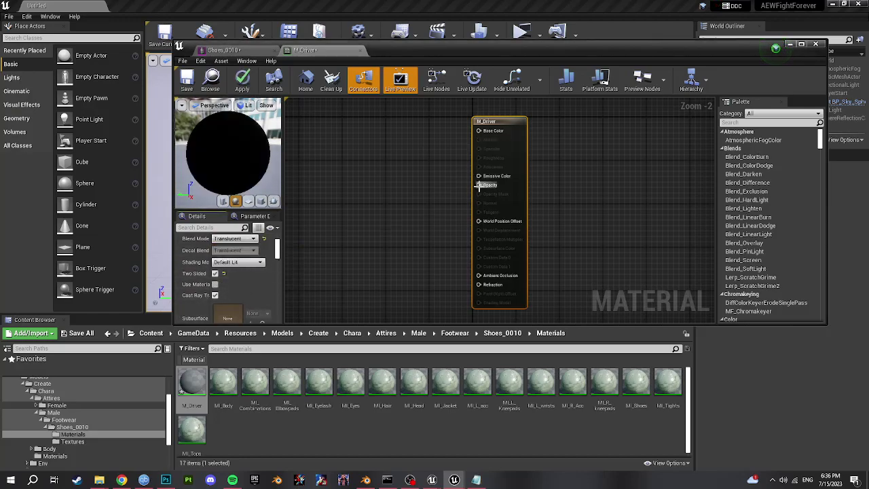
drag(395, 184, 395, 185)
text(constant2)
key(Return)
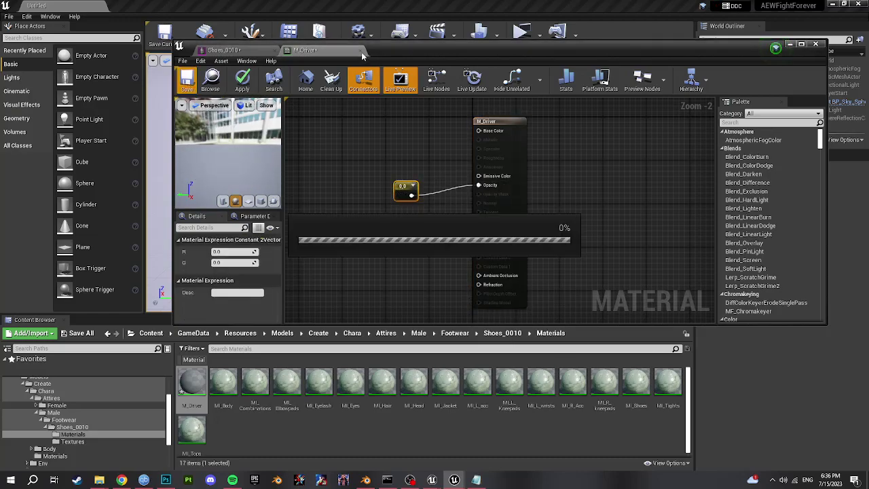
click(224, 50)
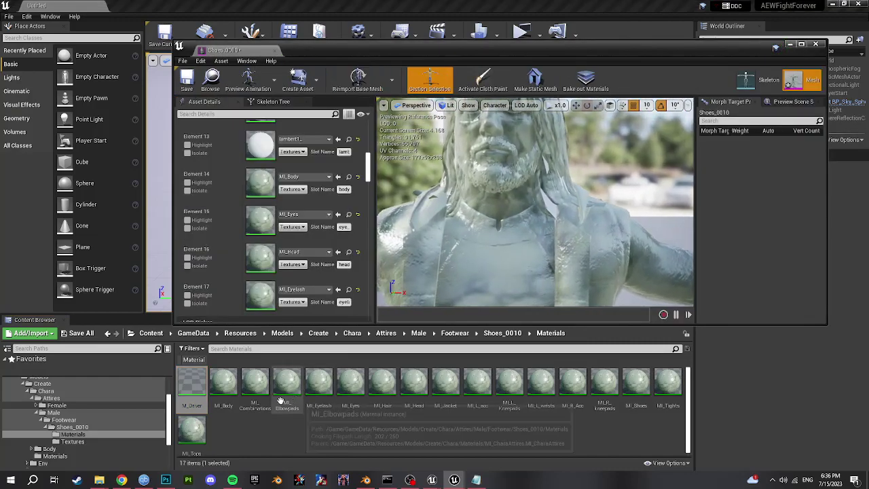
Assign M_Driver to Elements 13 and 12 and save the mesh.
drag(192, 384, 278, 156)
drag(192, 383, 282, 197)
click(186, 80)
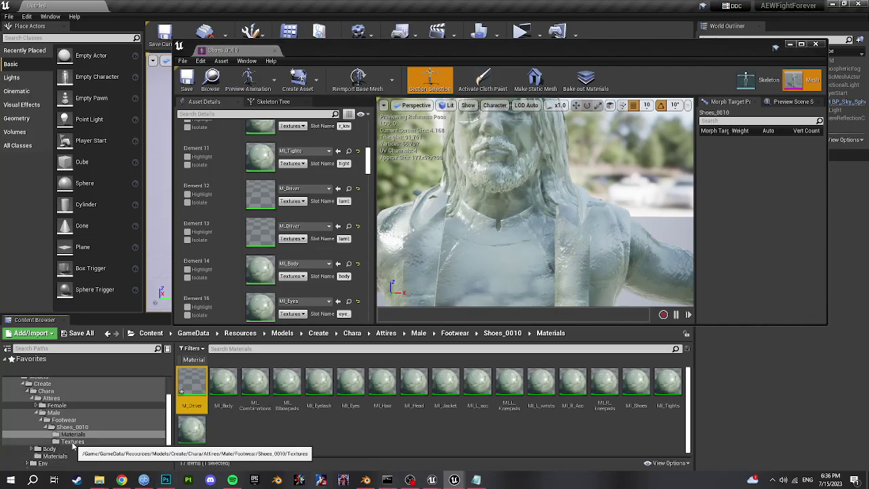
click(68, 442)
Import the nine BaseModel tga textures, excluding eyelash_color_alpha.tga, into the Textures folder.
mouse_move(99, 480)
click(184, 466)
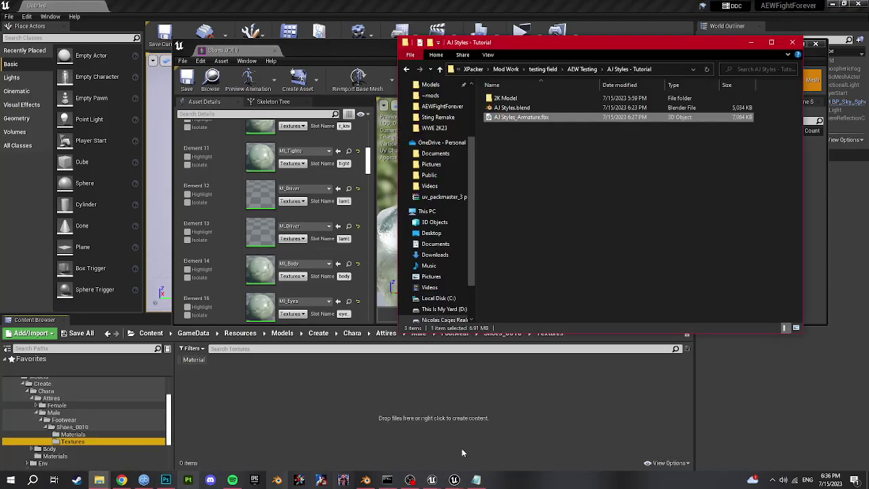
double_click(505, 97)
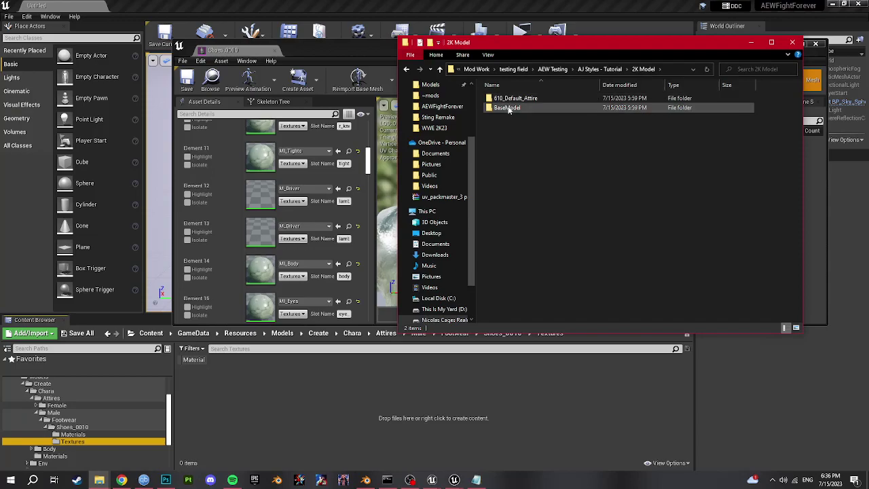
double_click(507, 107)
double_click(505, 98)
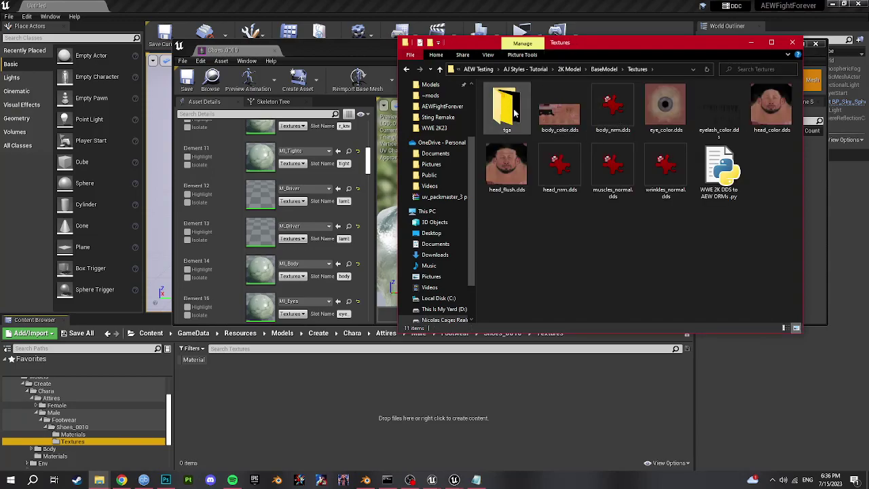
double_click(508, 107)
click(770, 118)
key(Delete)
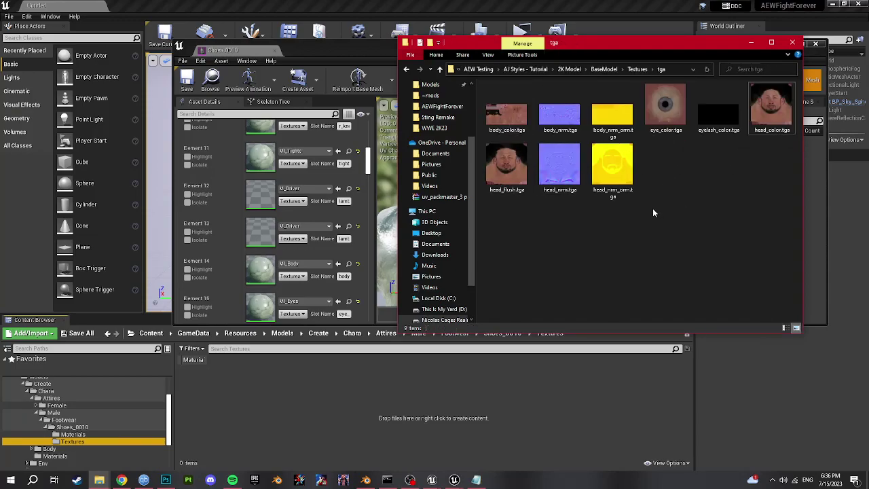
key(ctrl+a)
drag(611, 182, 372, 407)
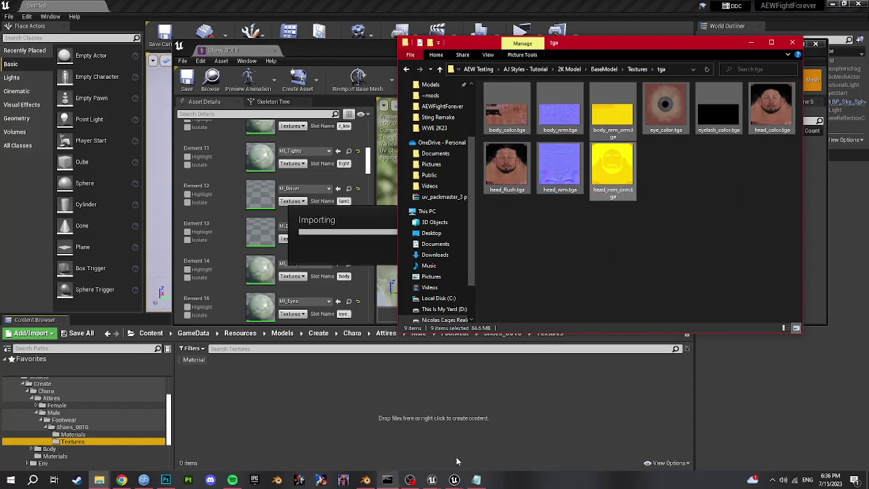
Import the 36 610_Default_Attire tga textures, excluding default_nrm, alpha and tops roughness maps.
click(569, 70)
double_click(549, 98)
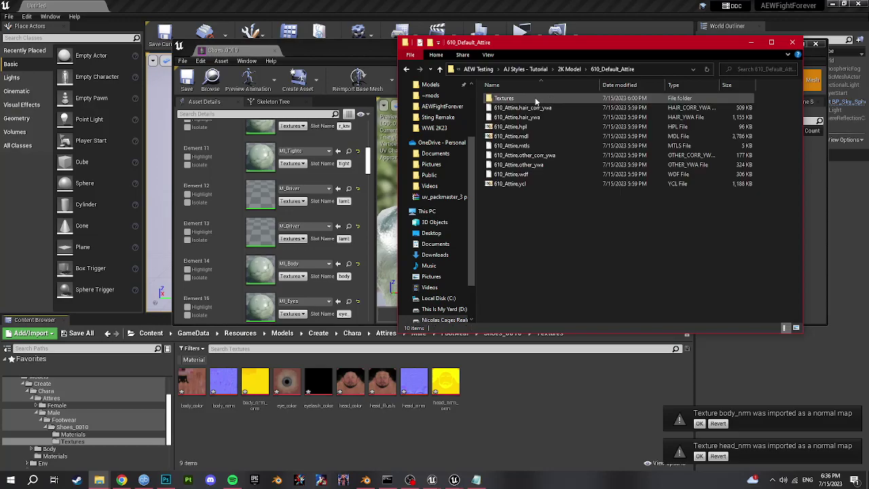
double_click(536, 98)
double_click(516, 112)
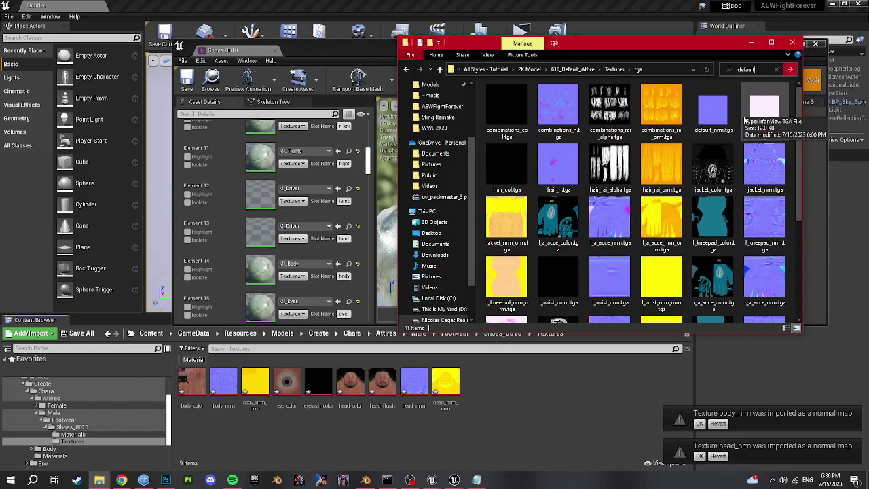
key(Return)
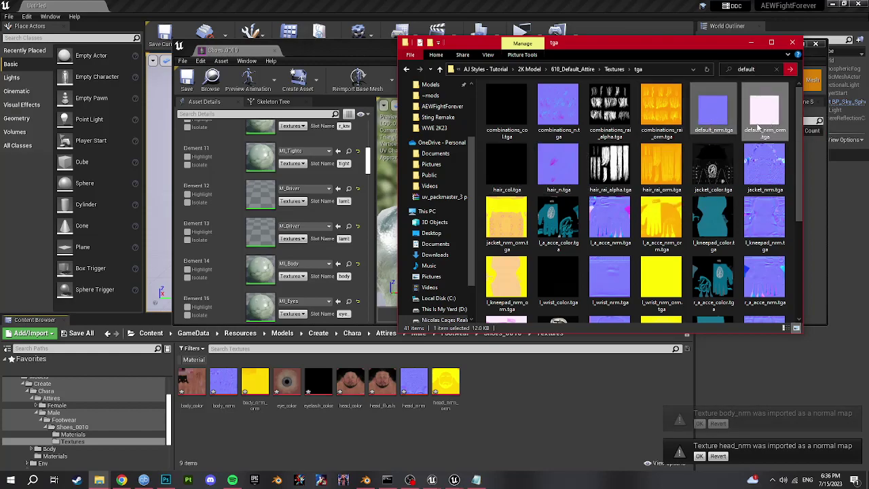
key(Delete)
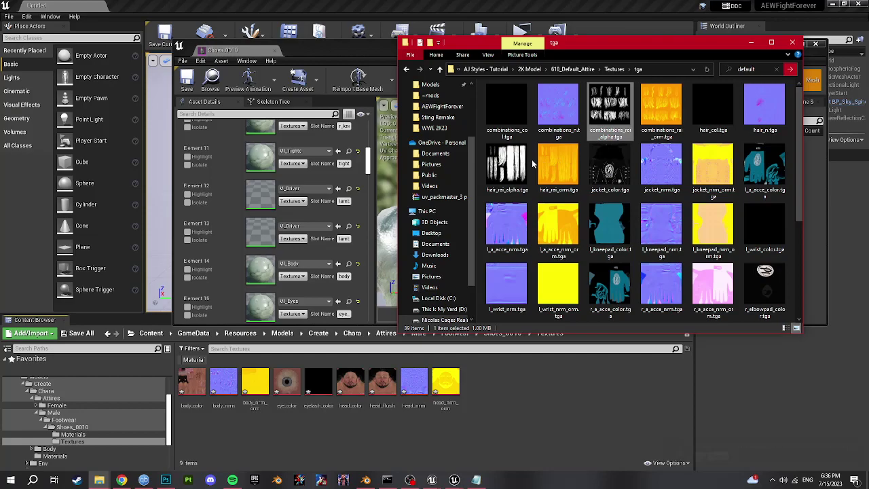
key(Delete)
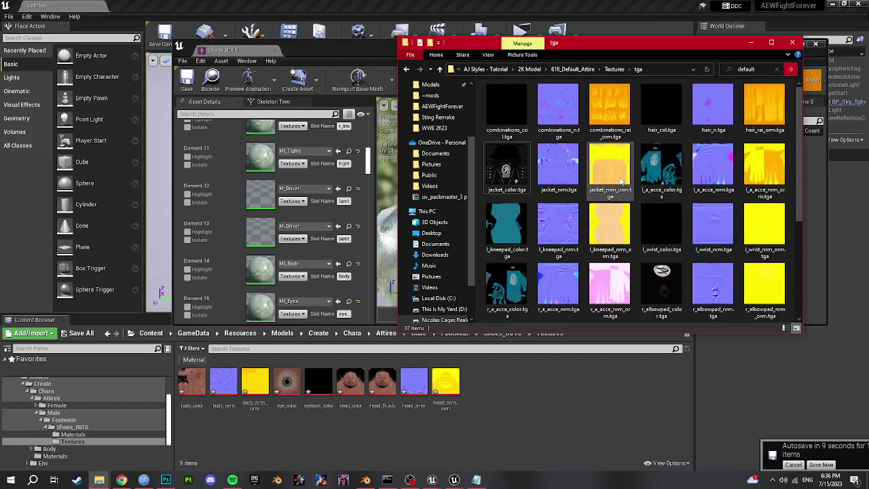
scroll(620, 183, down, 3)
key(Delete)
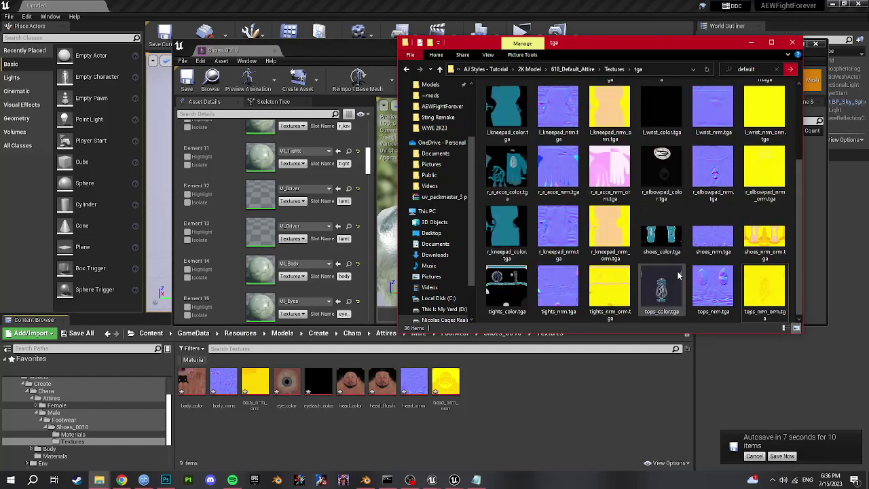
scroll(611, 238, up, 5)
key(ctrl+a)
drag(570, 162, 569, 401)
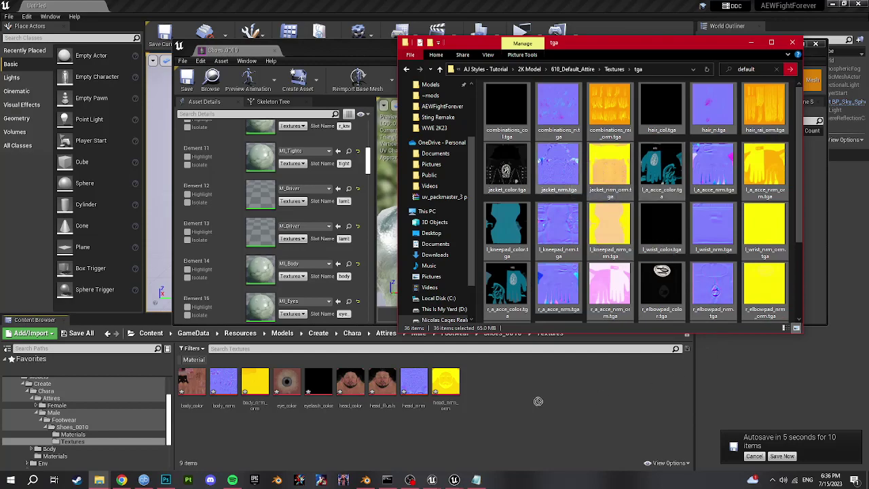
drag(427, 431, 427, 431)
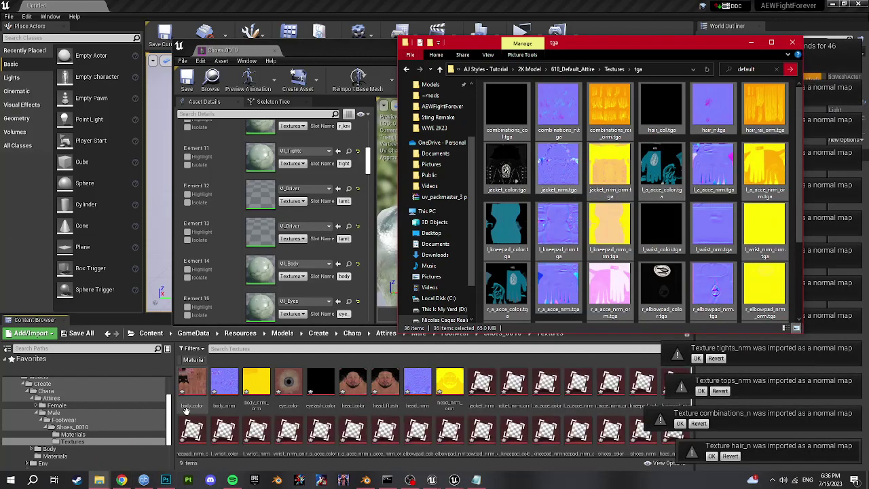
Select the MI_Body through MI_Tops instances and bring up the imported textures.
click(73, 435)
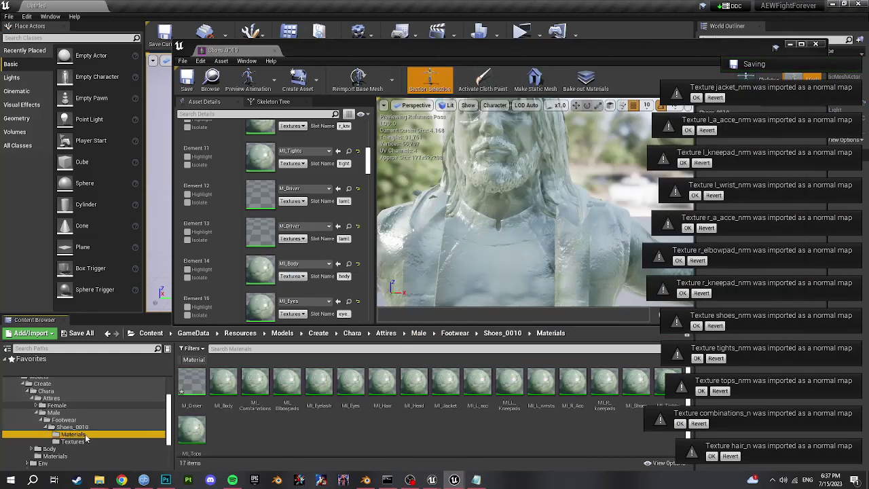
click(219, 384)
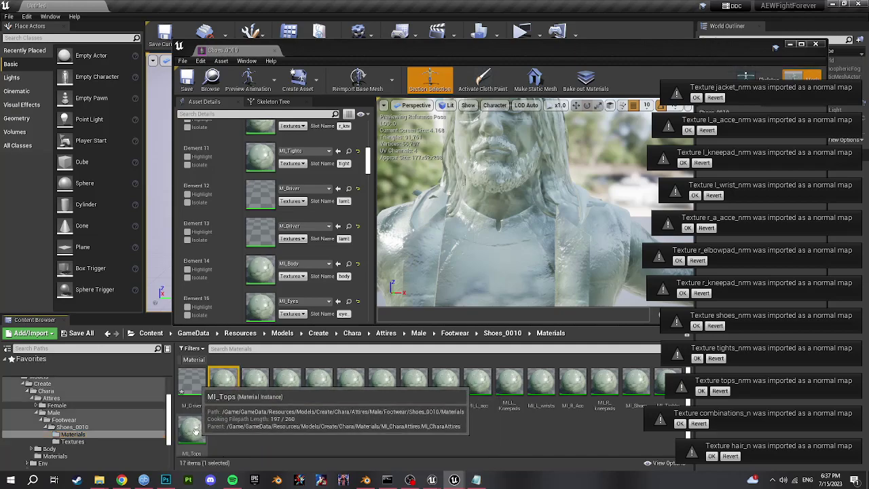
shift+click(195, 430)
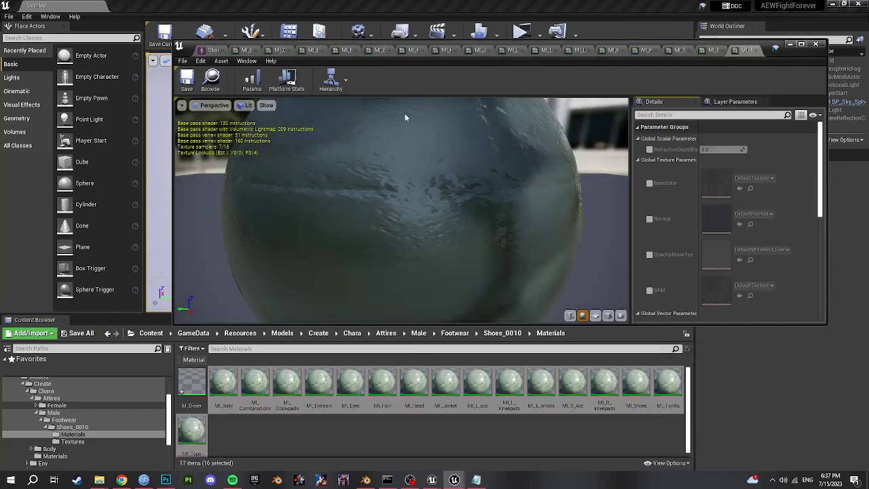
click(72, 441)
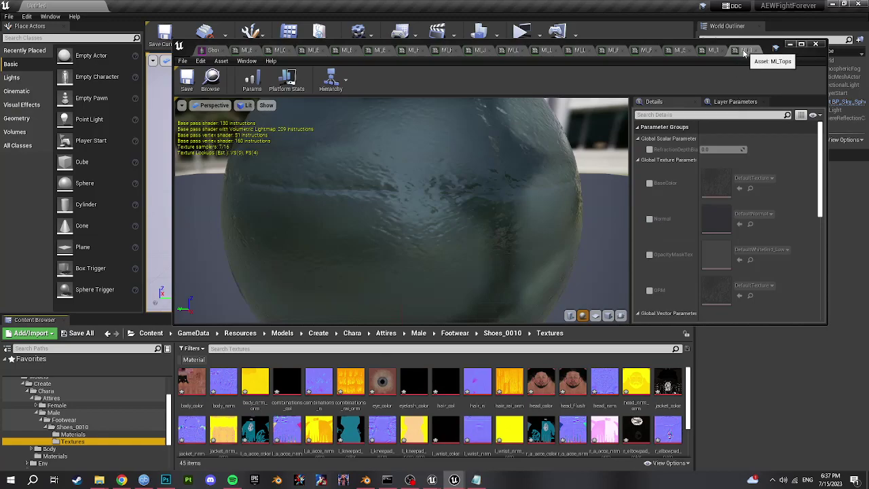
Enable the BaseColor, Normal and ORM overrides on the tops instance, leaving OpacityMaskTex off.
click(648, 182)
click(649, 218)
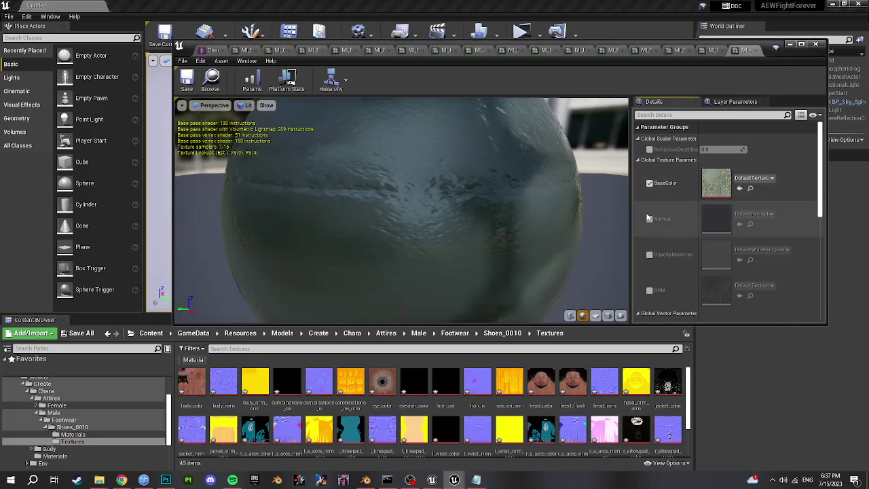
click(649, 254)
click(649, 290)
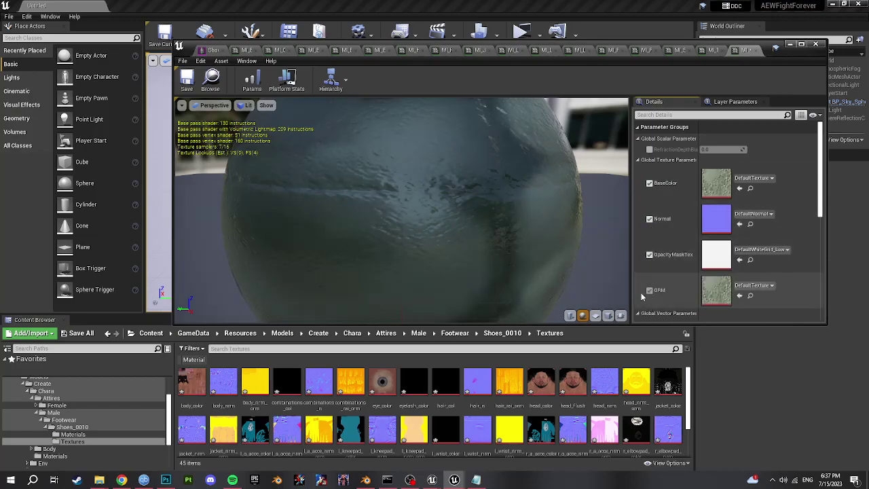
scroll(469, 252, down, 3)
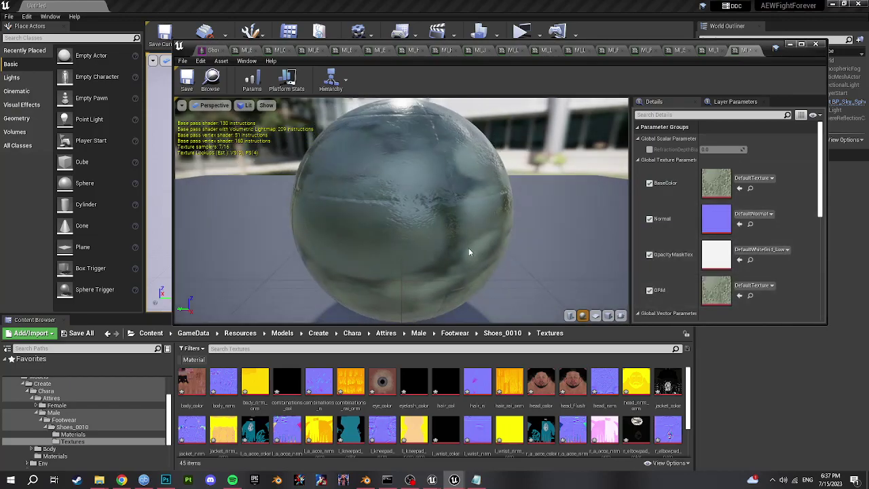
drag(469, 252, 407, 243)
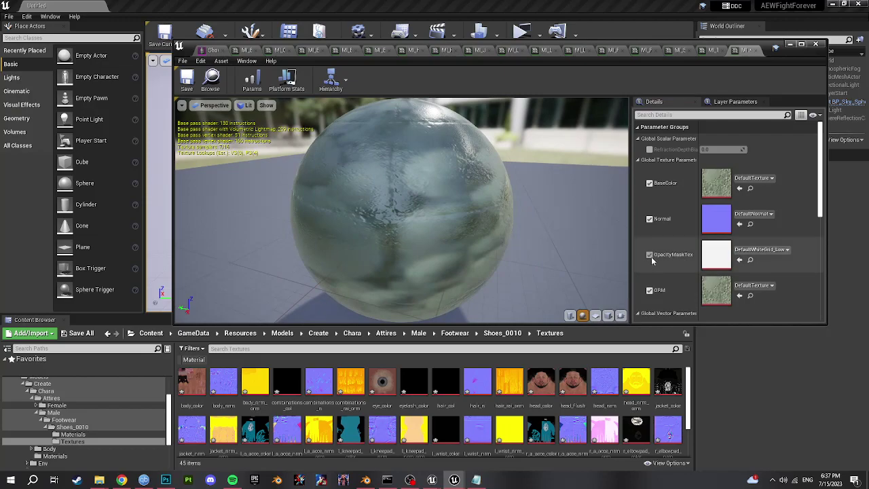
drag(475, 266, 462, 264)
drag(401, 248, 399, 248)
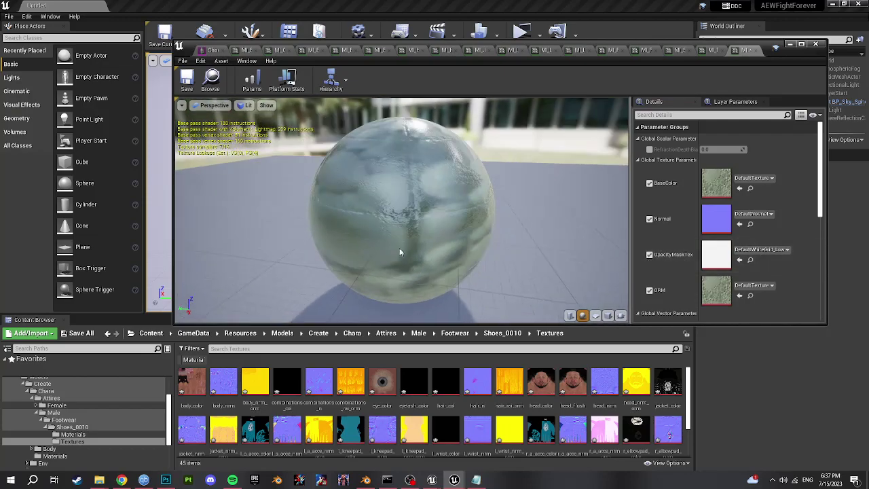
click(650, 256)
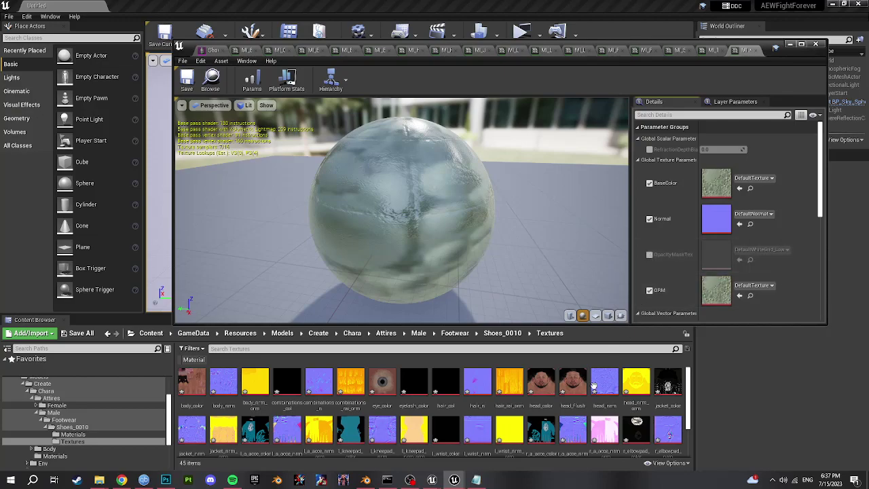
scroll(572, 404, down, 2)
Set tops_color, tops_nrm and tops_nrm_orm on the tops instance and close it.
drag(509, 426, 716, 183)
drag(543, 433, 716, 218)
drag(572, 426, 717, 286)
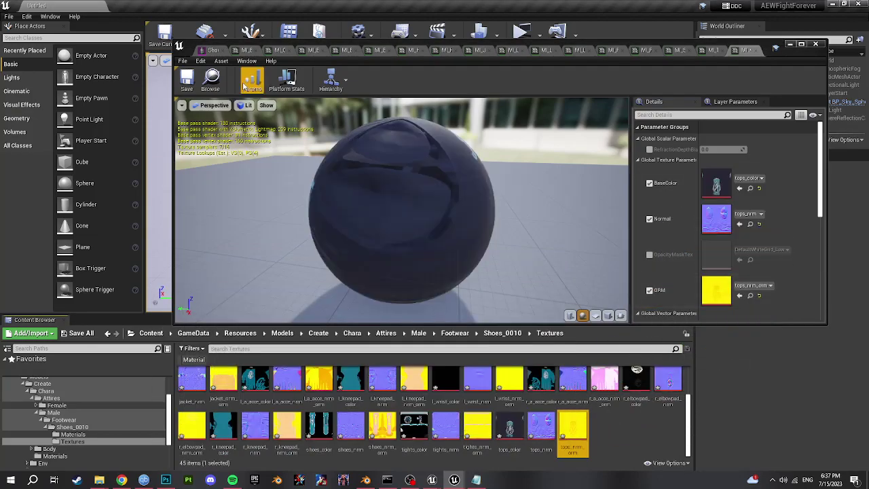
click(755, 51)
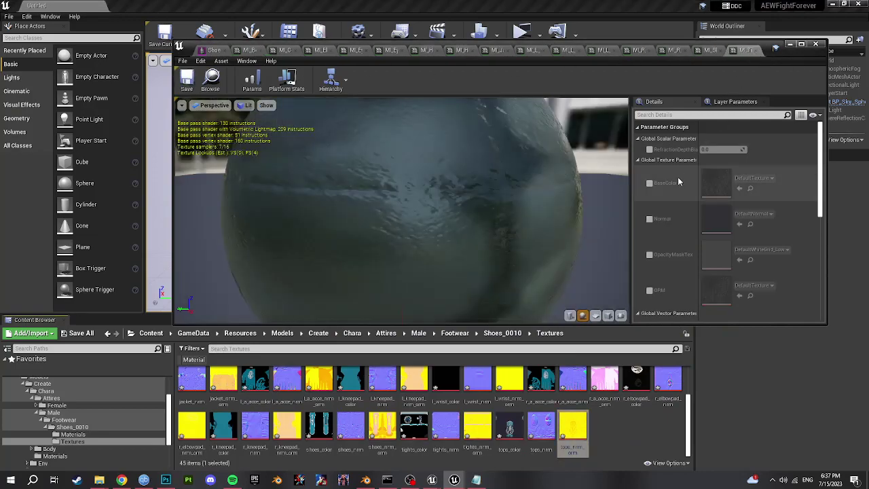
Give the tights instance tights_color, tights_nrm and tights_nrm_orm, then save and close it.
click(649, 183)
click(649, 218)
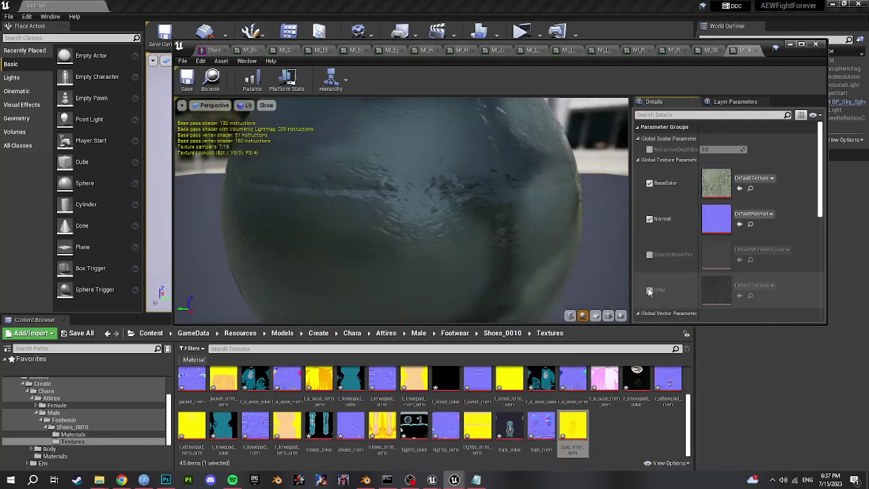
click(649, 290)
drag(414, 424, 716, 183)
mouse_move(445, 427)
mouse_down()
mouse_move(692, 268)
mouse_move(720, 221)
mouse_up()
mouse_move(477, 426)
mouse_down()
mouse_move(611, 391)
mouse_move(729, 288)
mouse_up()
click(186, 80)
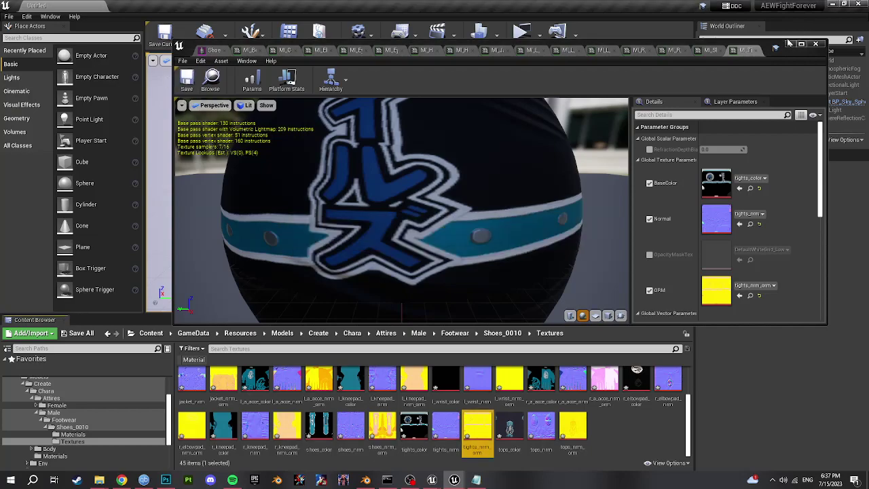
click(756, 52)
Enable MI_Head's skin scalar parameters, including RoughnessMax, and its texture overrides.
click(649, 183)
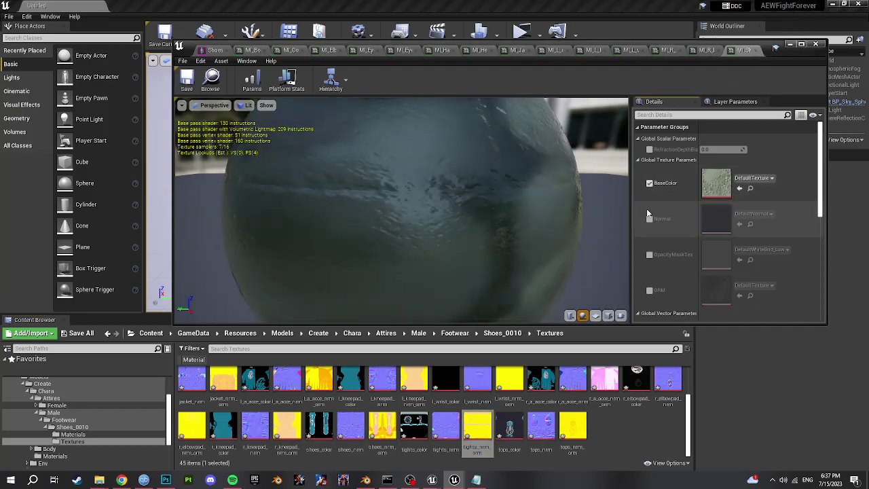
click(648, 290)
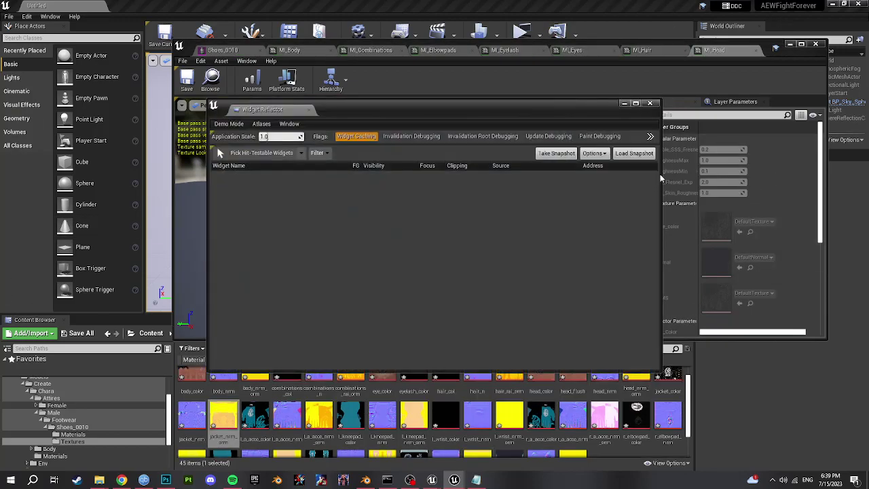
click(649, 105)
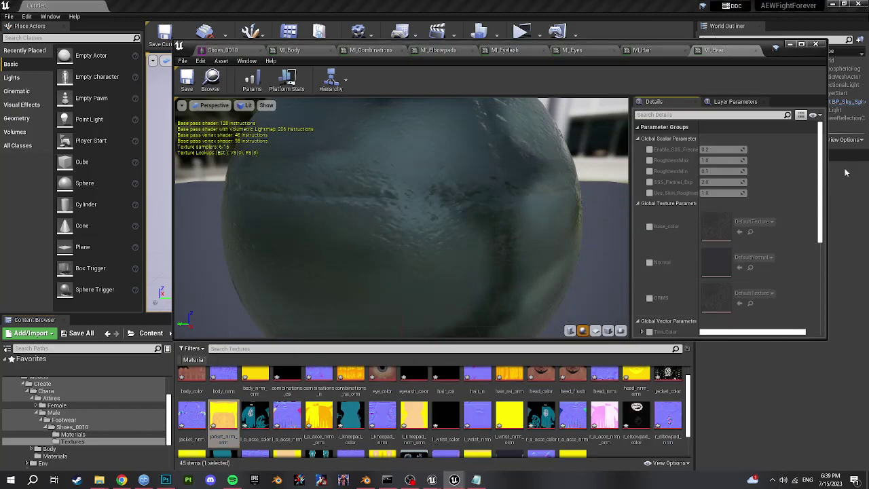
click(649, 149)
click(649, 161)
click(649, 171)
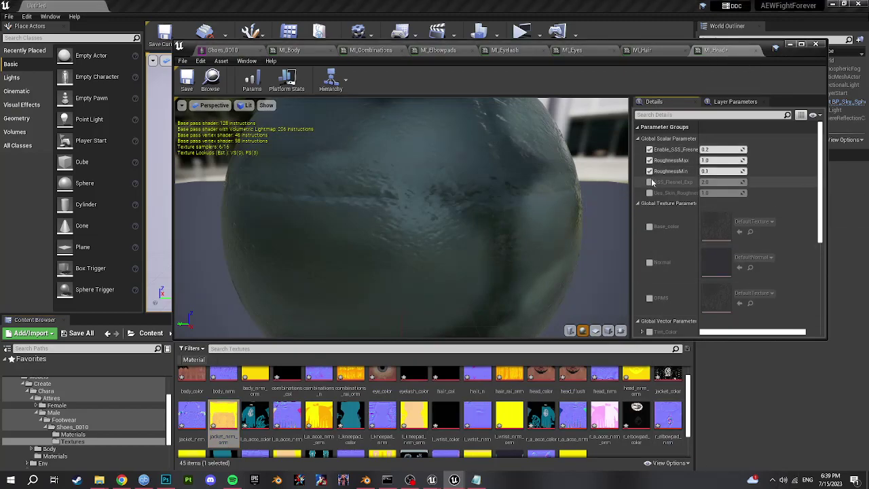
click(648, 181)
click(649, 193)
click(649, 226)
click(649, 297)
Assign head_color, head_nrm and head_nrm_orm to MI_Head and delete the unused head_flush texture.
drag(541, 377, 719, 232)
drag(604, 377, 718, 263)
click(573, 377)
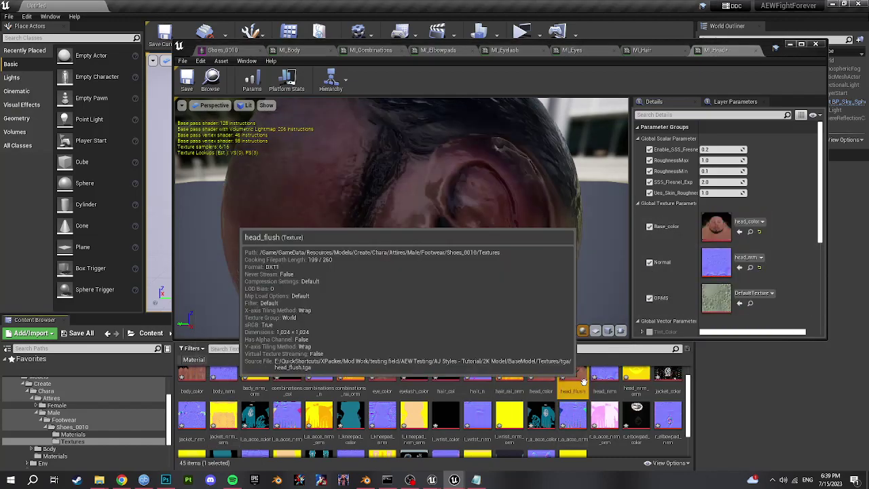
key(Delete)
click(370, 383)
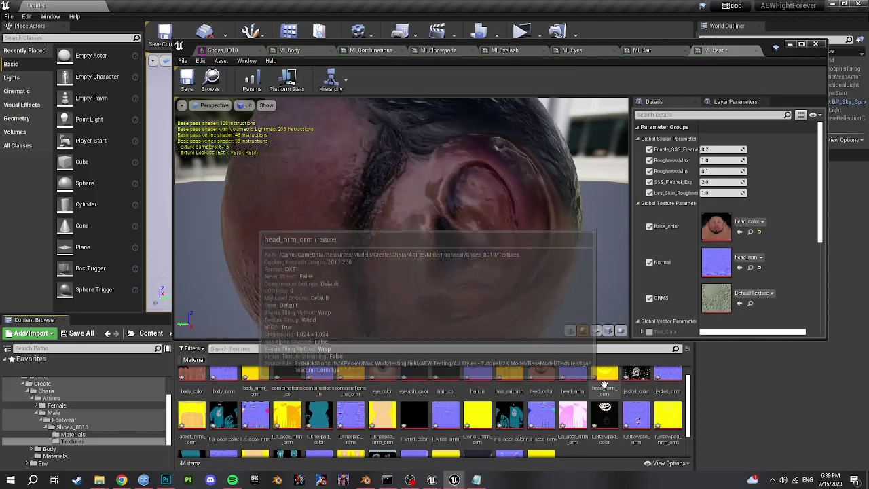
drag(604, 385, 750, 306)
Inspect the textured head in the preview sphere, then close MI_Head.
scroll(346, 273, down, 6)
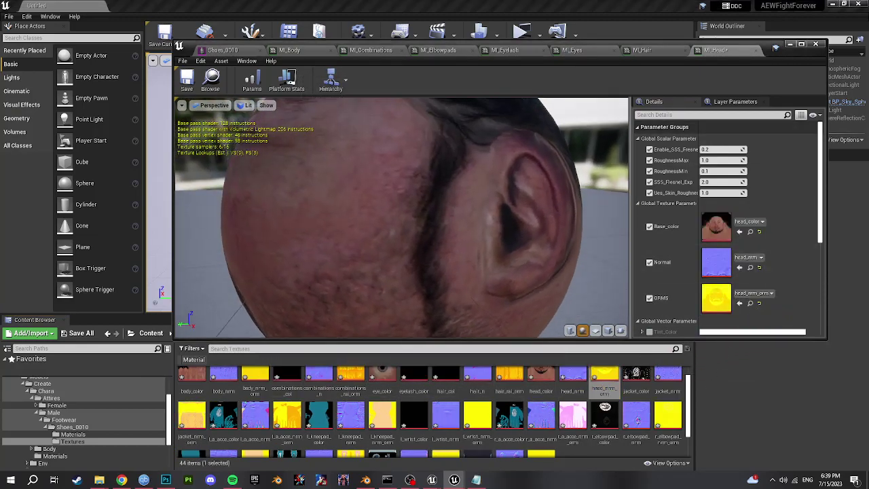
drag(346, 273, 380, 278)
scroll(703, 316, down, 2)
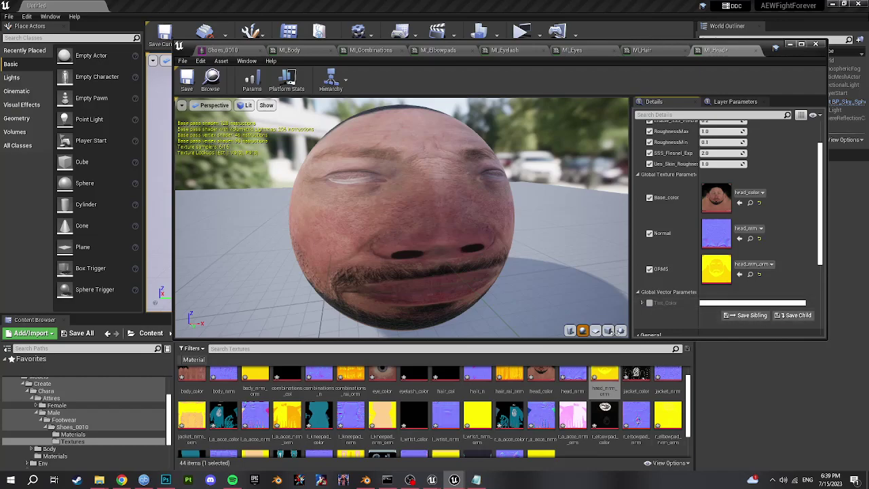
scroll(681, 260, up, 2)
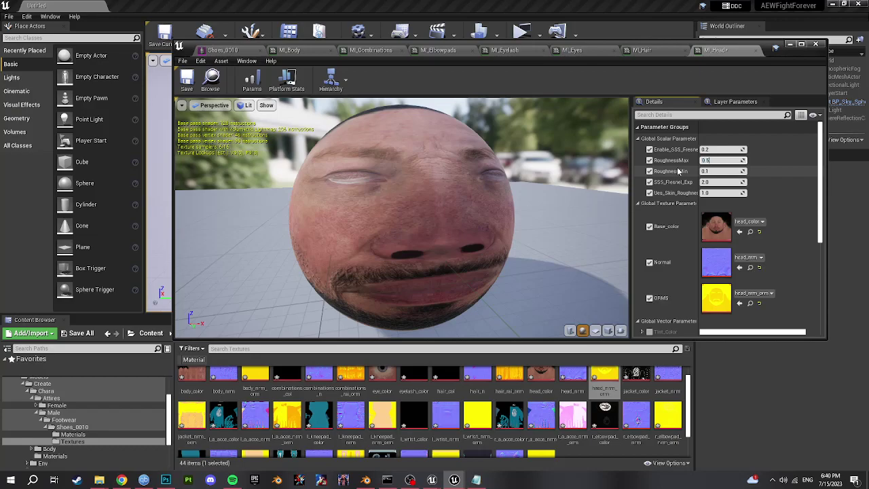
right_drag(447, 289, 447, 302)
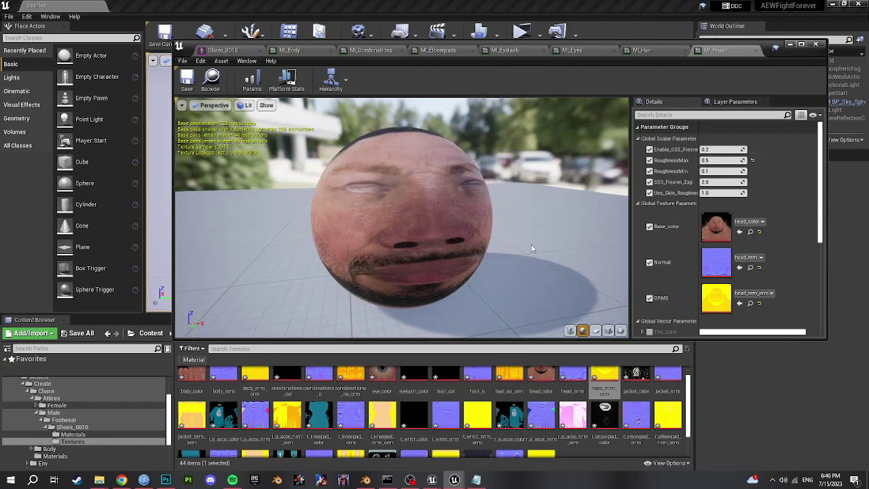
right_drag(444, 266, 437, 244)
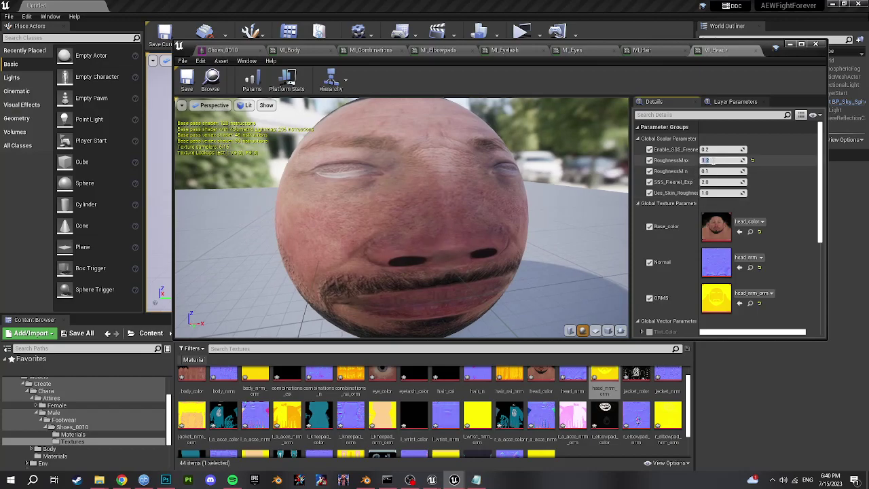
drag(433, 251, 370, 253)
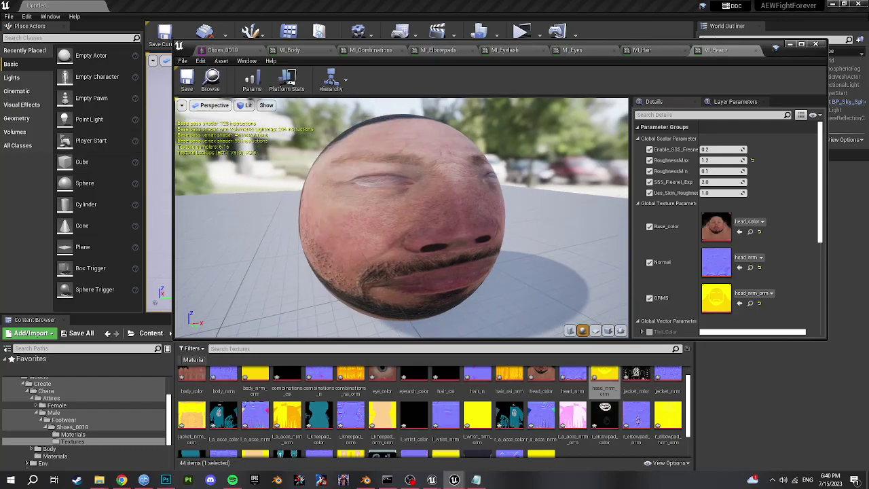
click(753, 50)
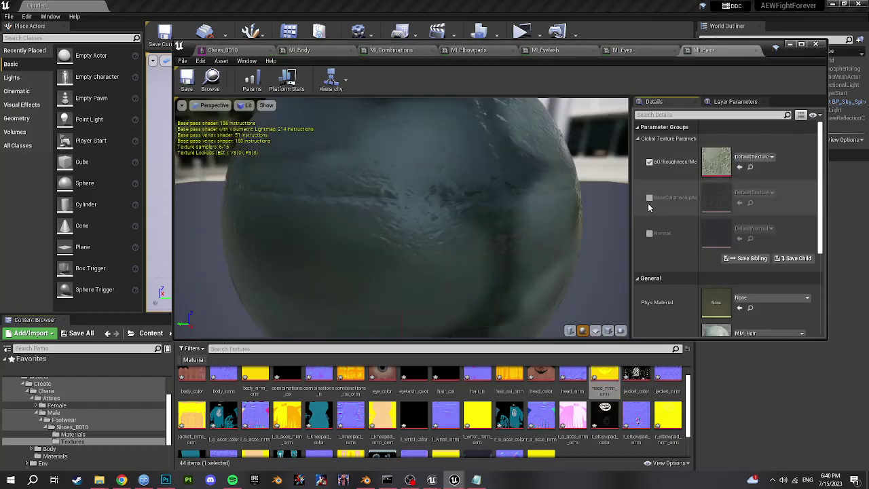
Enable MI_Hair's BaseColor w/Alpha and Normal overrides and set hair_col as base color.
click(649, 198)
click(649, 235)
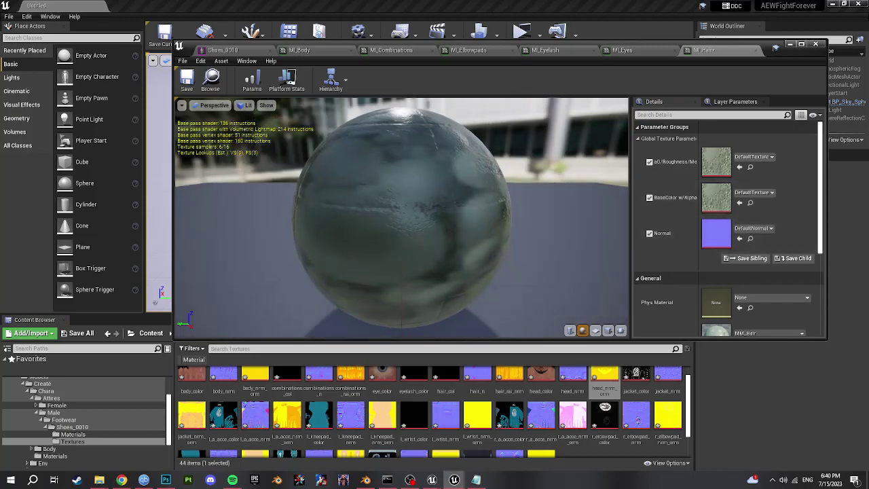
drag(420, 297, 374, 276)
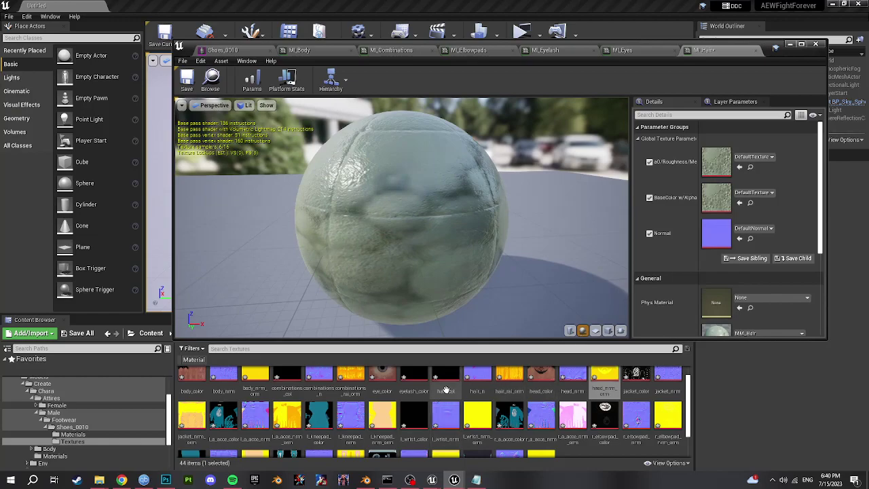
drag(445, 390, 746, 196)
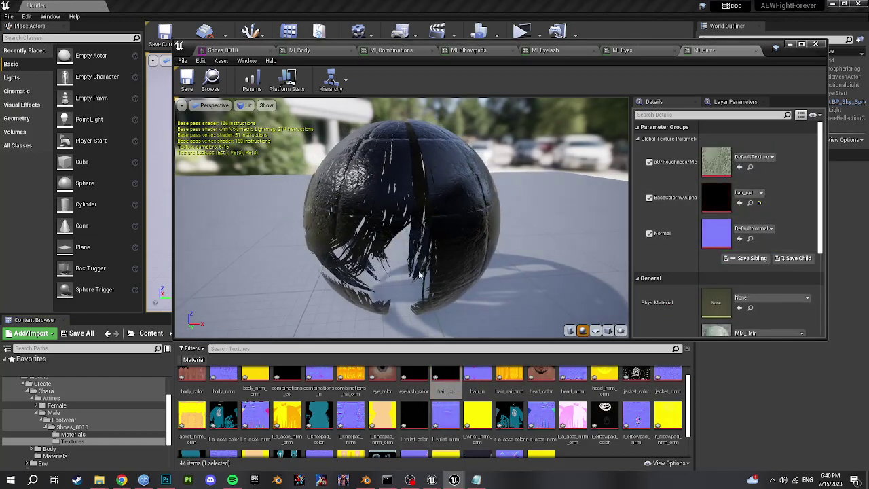
Set hair_n as the normal and hair_rai_orm as AO/Roughness, then close MI_Hair.
drag(400, 217, 478, 224)
drag(477, 374, 716, 233)
drag(509, 375, 716, 198)
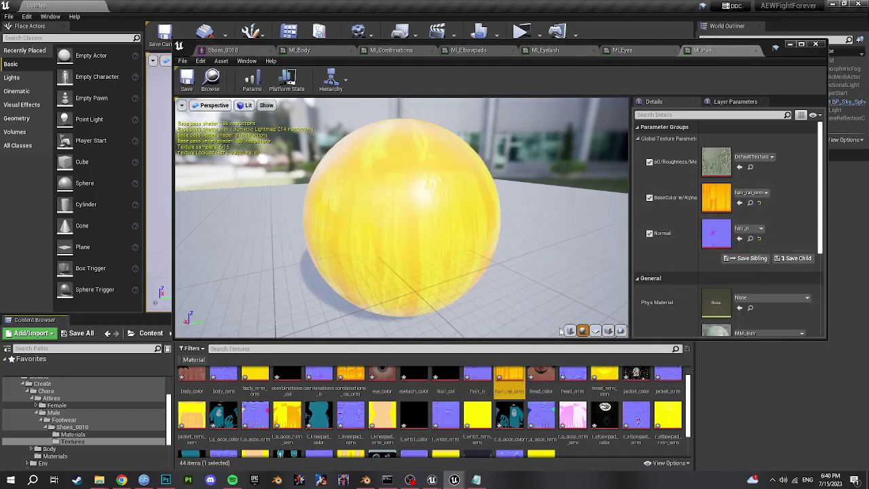
drag(509, 376, 713, 163)
drag(445, 374, 716, 197)
key(ctrl+w)
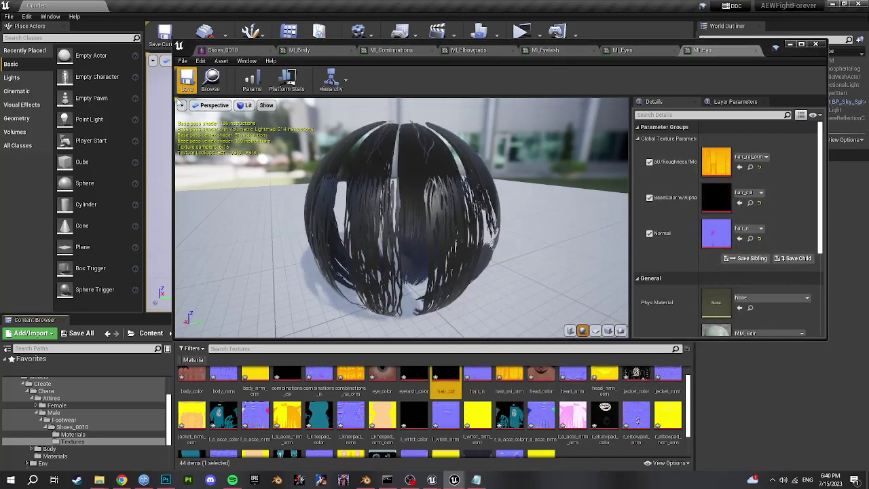
key(ctrl+shift+w)
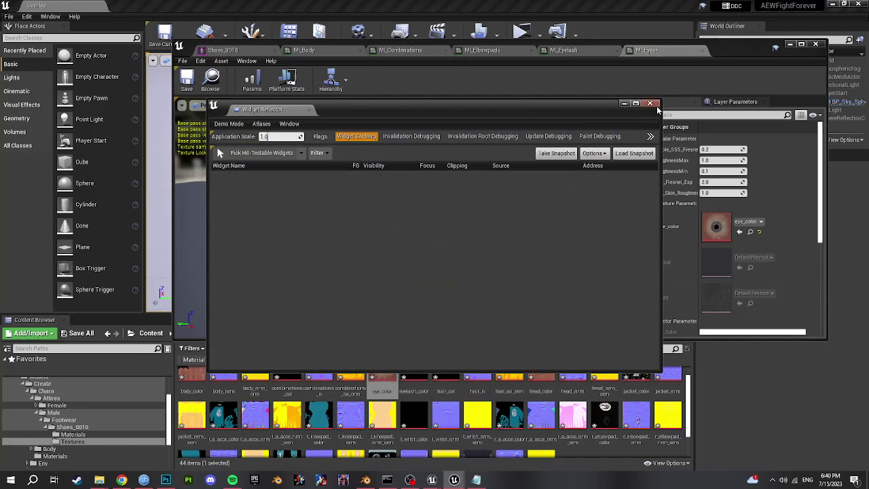
Save the fully textured Shoes_0010 mesh and close the skeletal mesh editor.
click(651, 104)
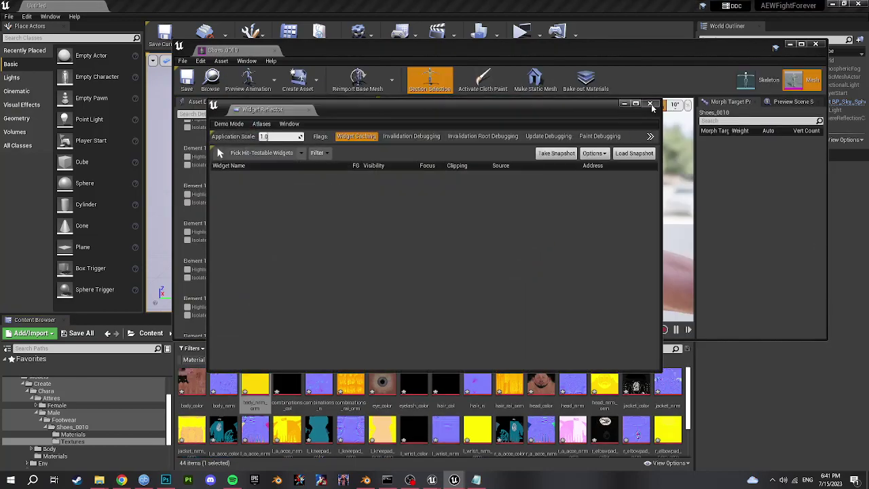
click(650, 104)
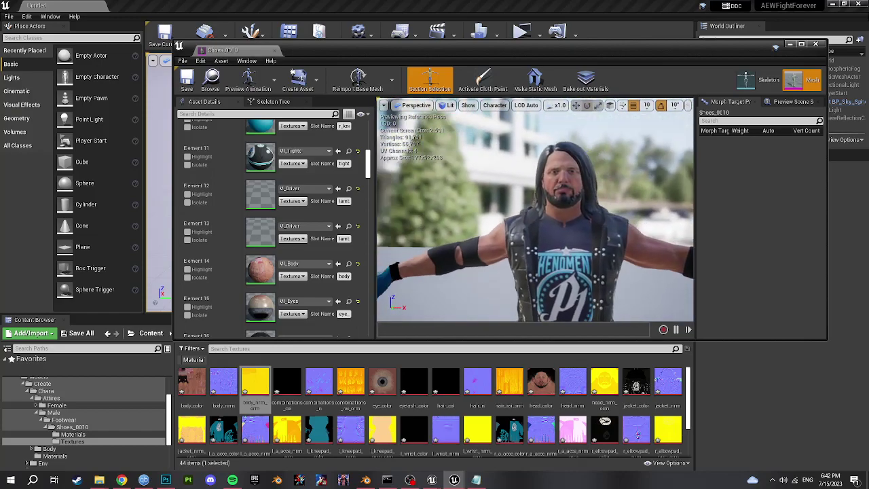
click(186, 80)
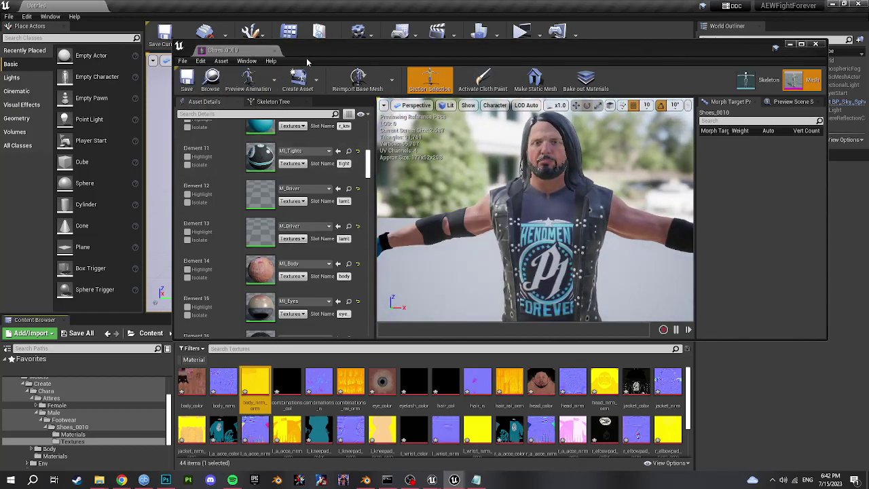
click(274, 51)
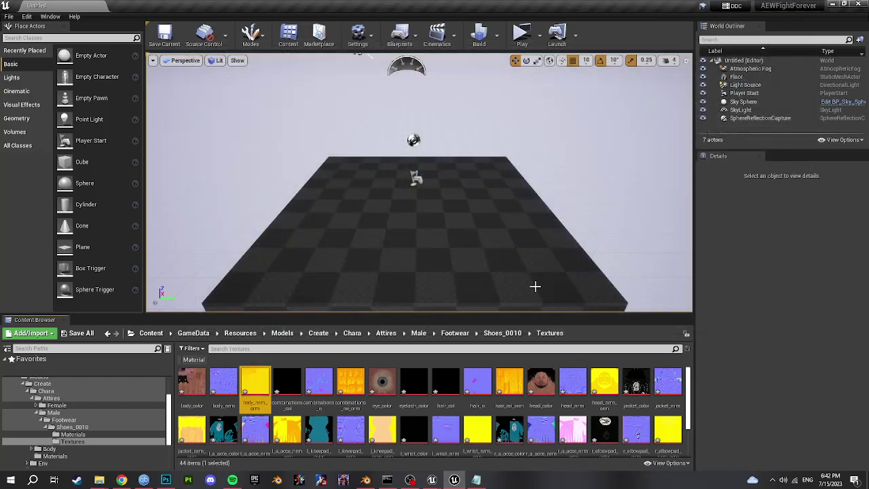
Save all modified content and open the Shoes_0010 folder.
click(69, 337)
click(515, 323)
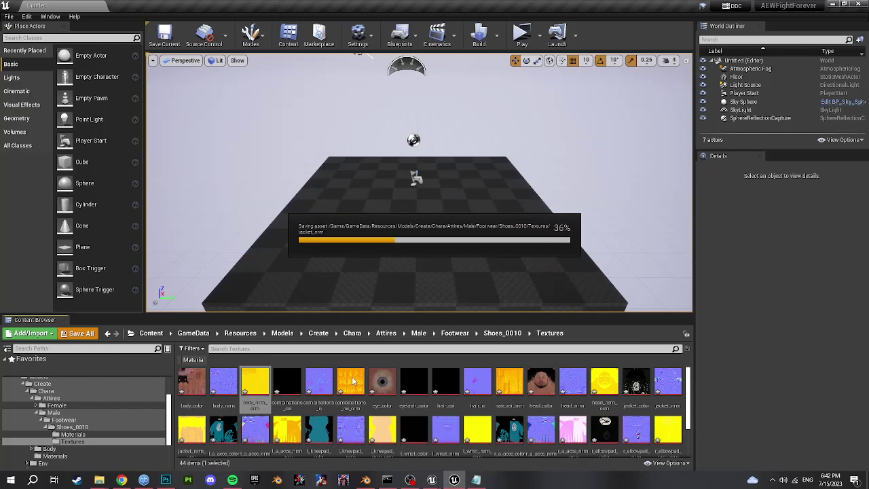
click(71, 426)
Delete all loose assets in Shoes_0010, leaving the subfolders and the Shoes_0010 mesh.
scroll(294, 426, down, 2)
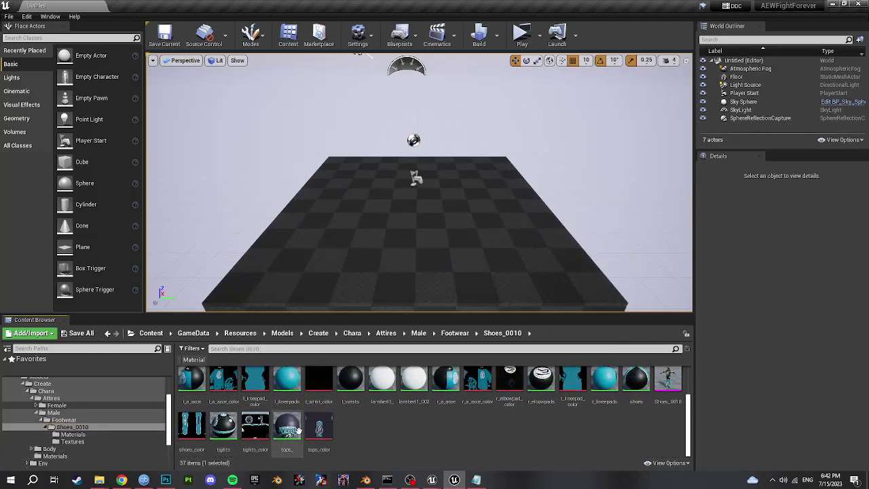
key(ctrl+a)
scroll(620, 417, up, 1)
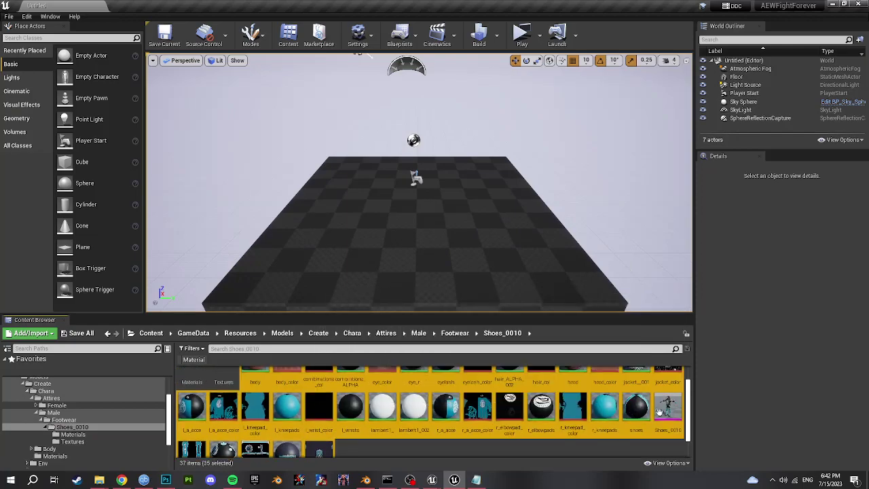
key(Delete)
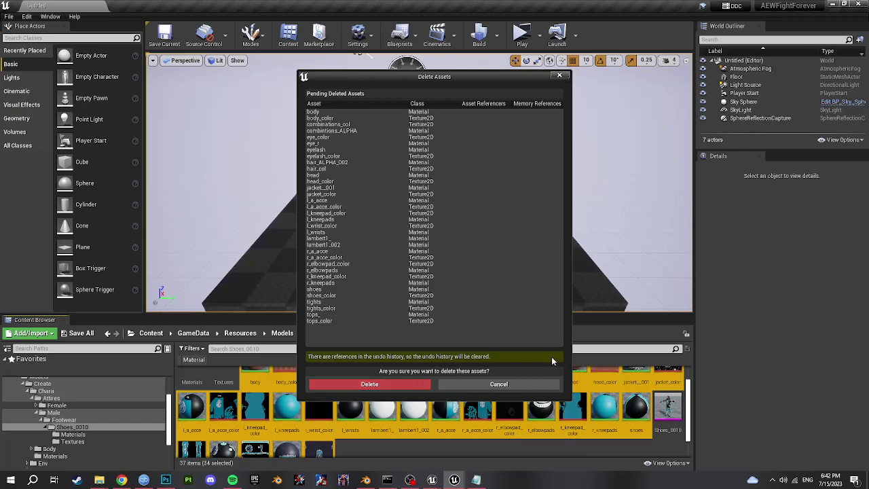
click(392, 384)
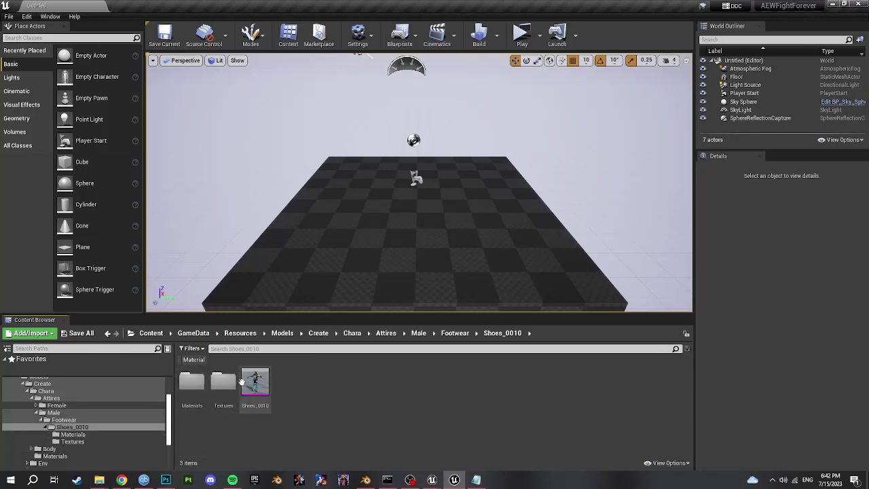
mouse_move(243, 385)
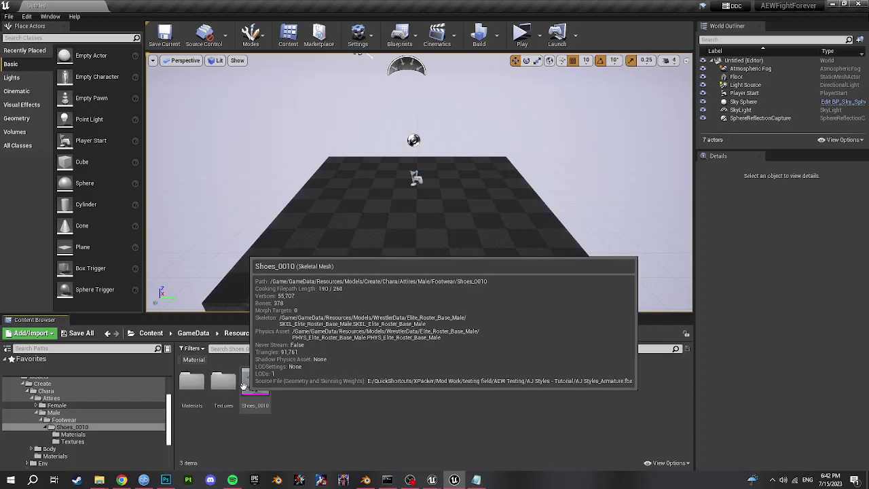
click(243, 387)
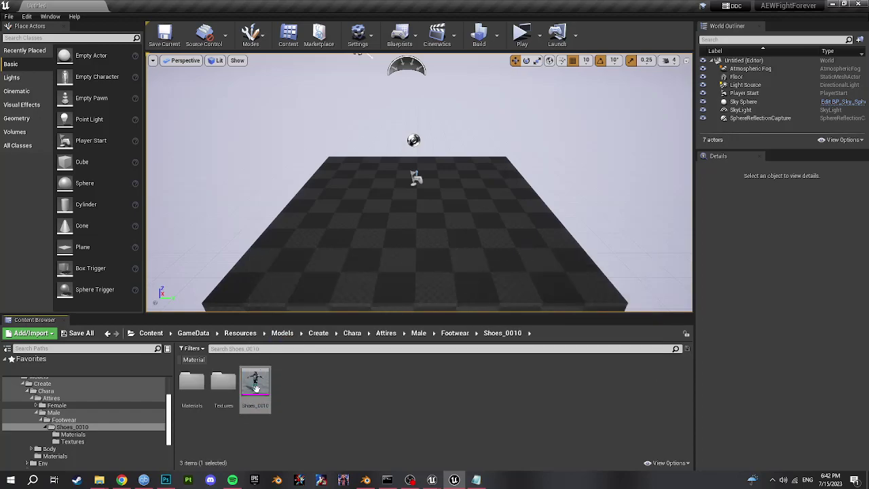
Assign the Shoes_0010 mesh to chunk 177 and save it.
right_click(255, 387)
mouse_move(342, 234)
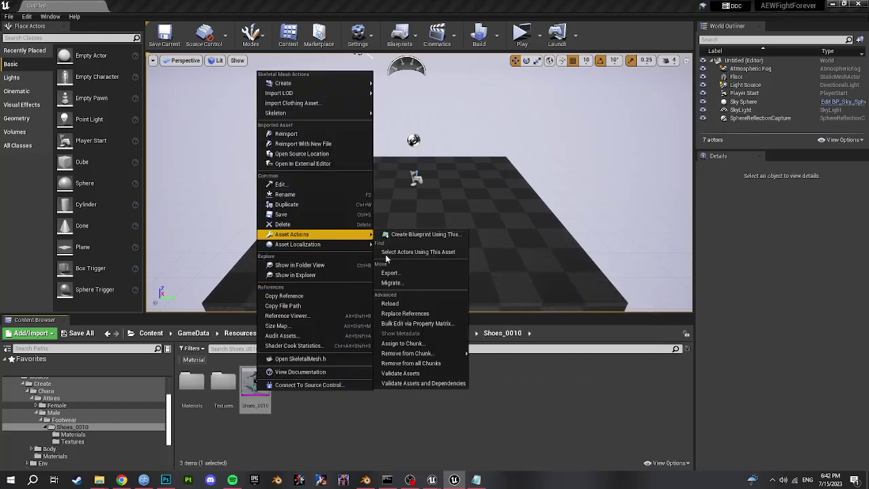
click(412, 344)
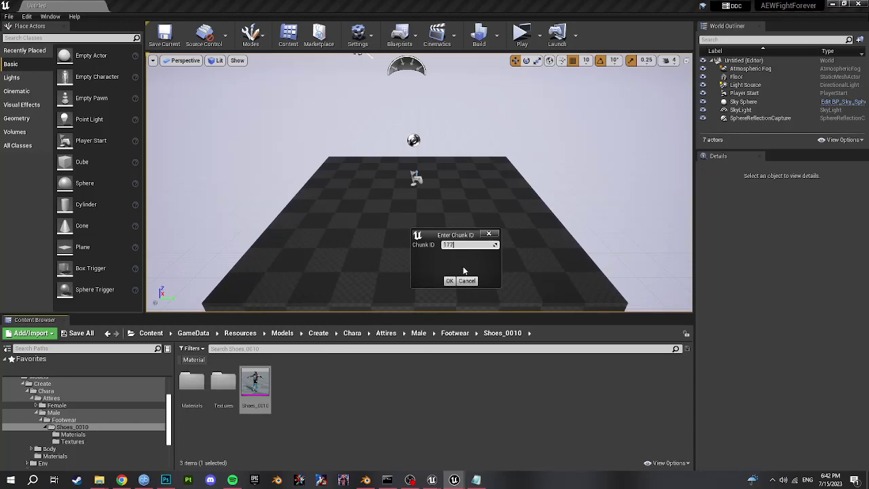
click(449, 281)
click(75, 333)
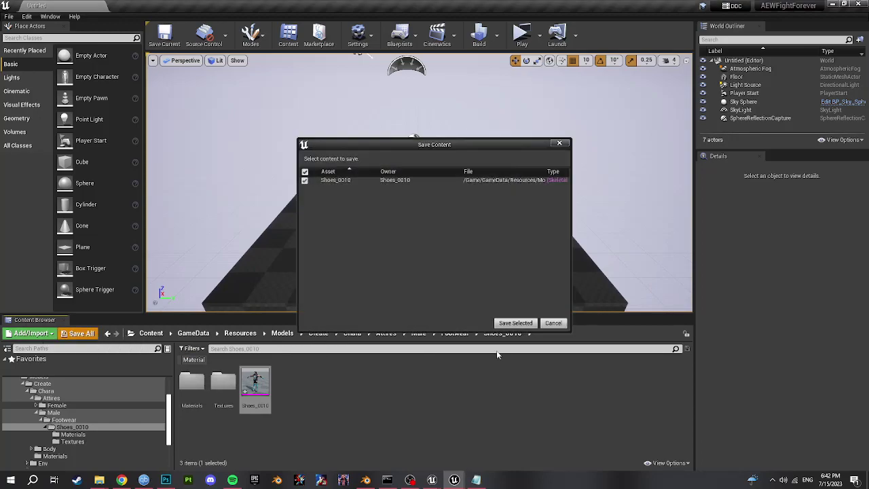
click(514, 323)
Assign all 44 textures in the Textures folder to chunk 177 and save them.
double_click(223, 384)
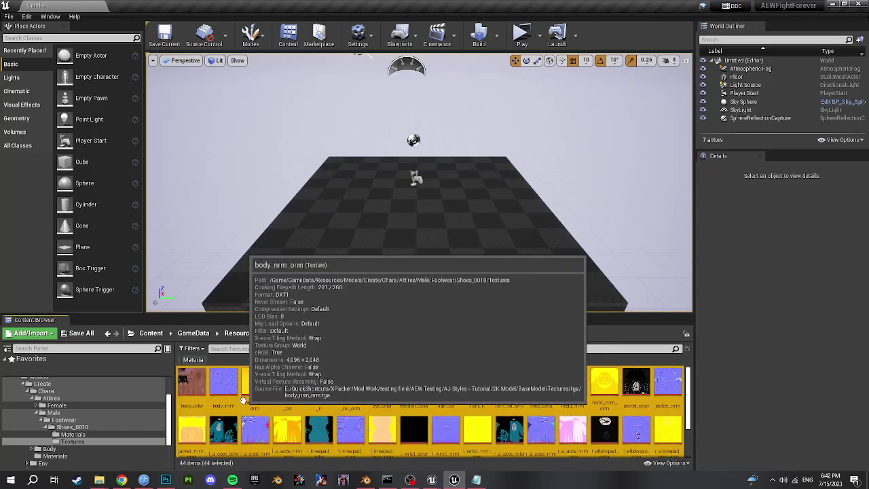
key(ctrl+a)
right_click(245, 387)
mouse_move(326, 263)
click(400, 377)
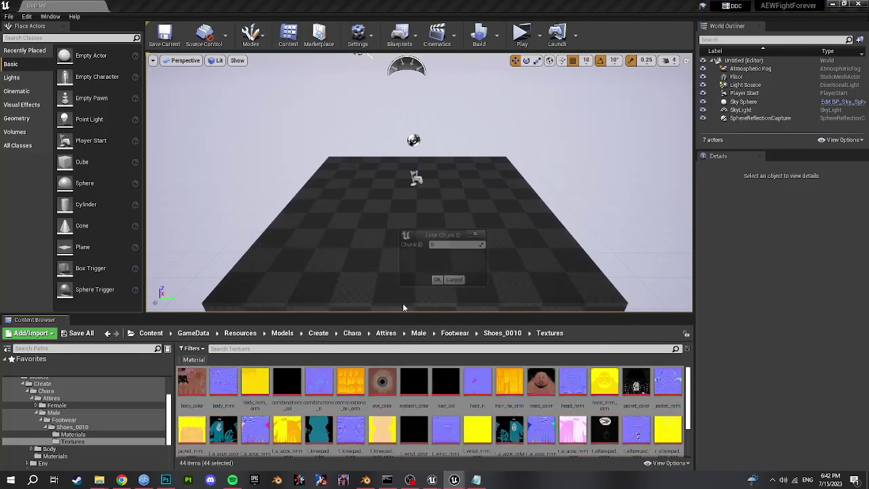
click(437, 281)
click(96, 337)
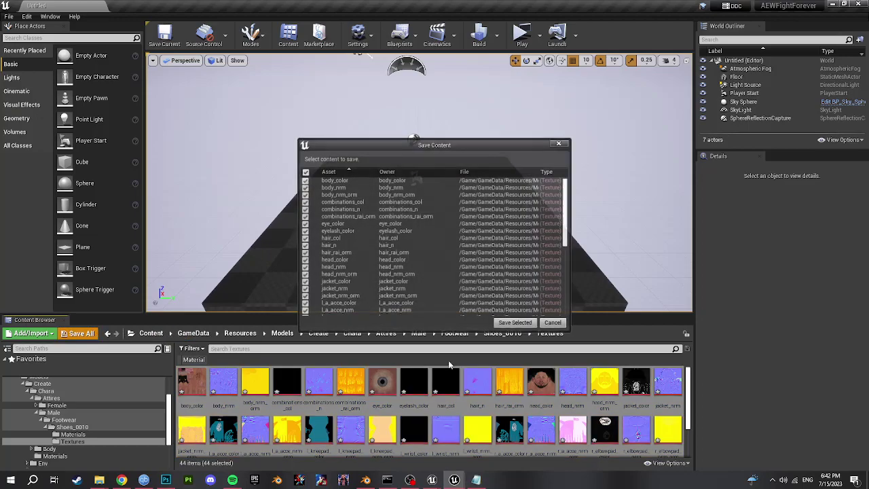
click(516, 324)
Assign all 17 materials in the Materials folder to chunk 177 and save them.
click(134, 433)
click(254, 383)
key(ctrl+a)
right_click(255, 388)
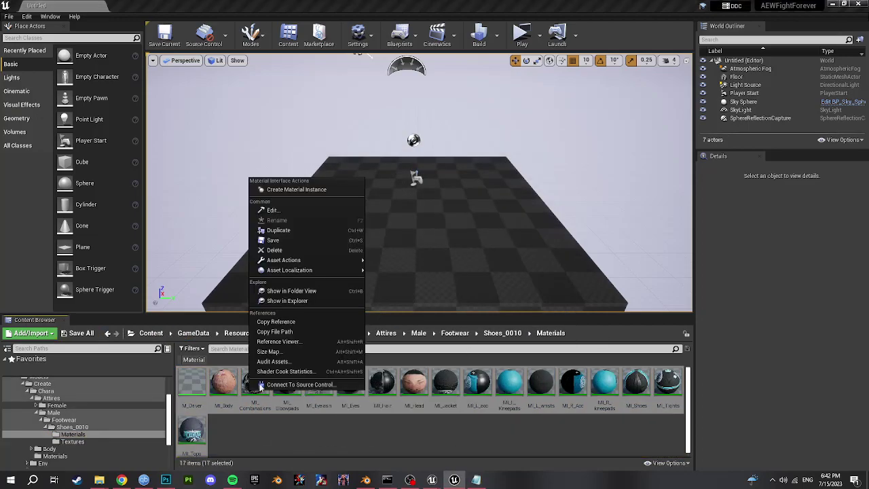
mouse_move(284, 260)
click(393, 368)
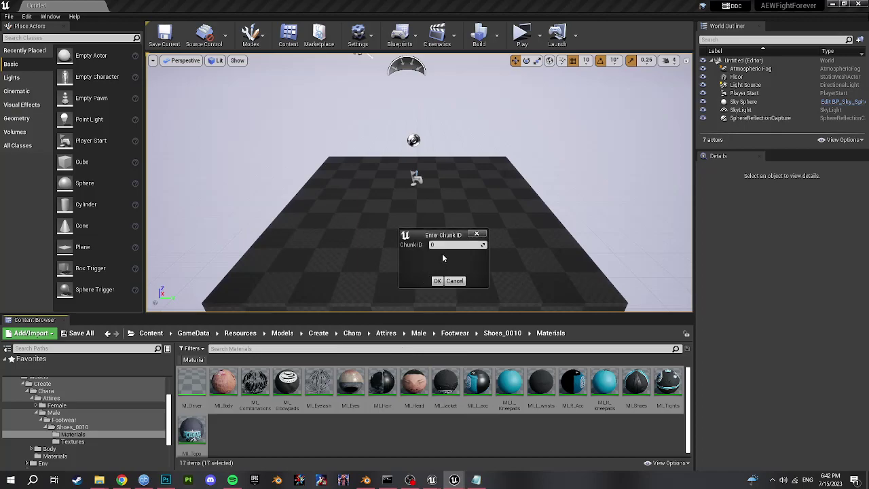
click(437, 280)
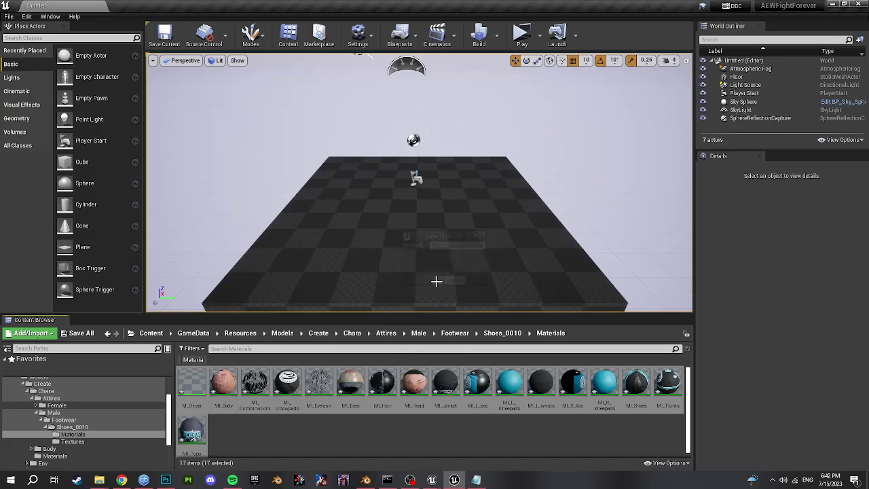
click(78, 333)
click(514, 322)
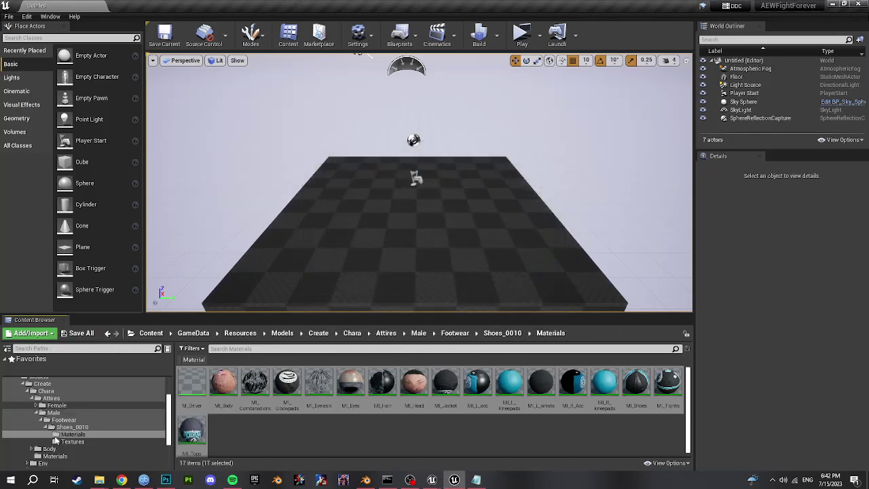
scroll(56, 441, up, 2)
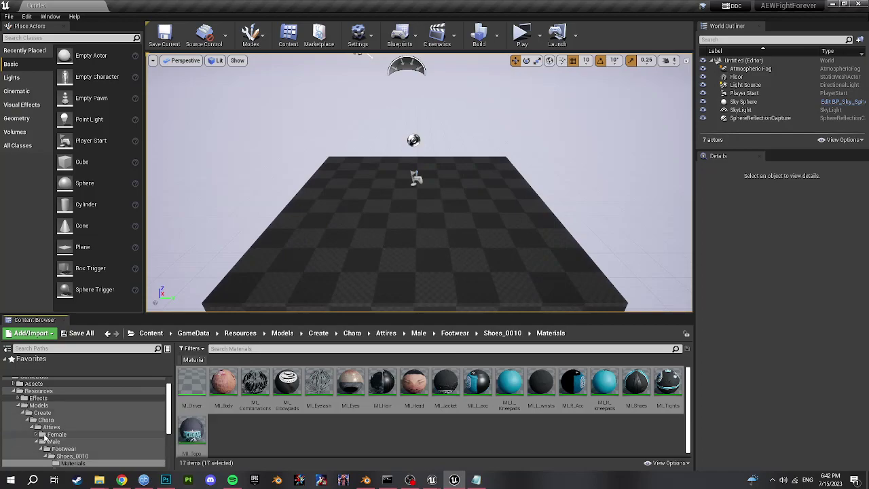
scroll(42, 445, down, 2)
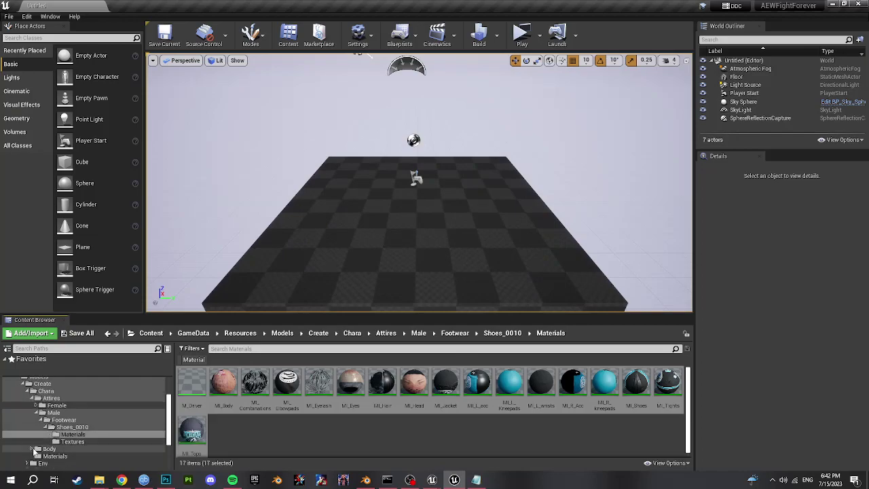
click(31, 449)
scroll(48, 435, down, 3)
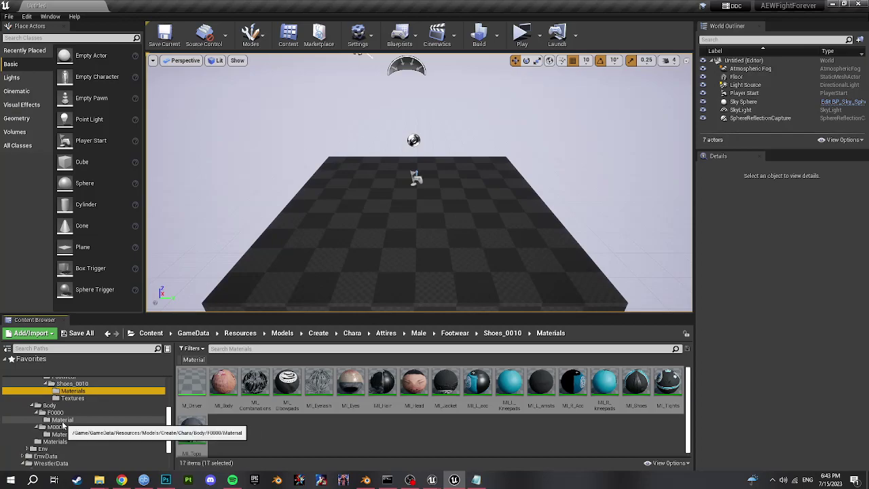
Clear the 13 F0000 materials from all chunks, reassign them to chunk 177, and save.
click(61, 420)
click(288, 394)
key(ctrl+a)
right_click(290, 396)
mouse_move(366, 241)
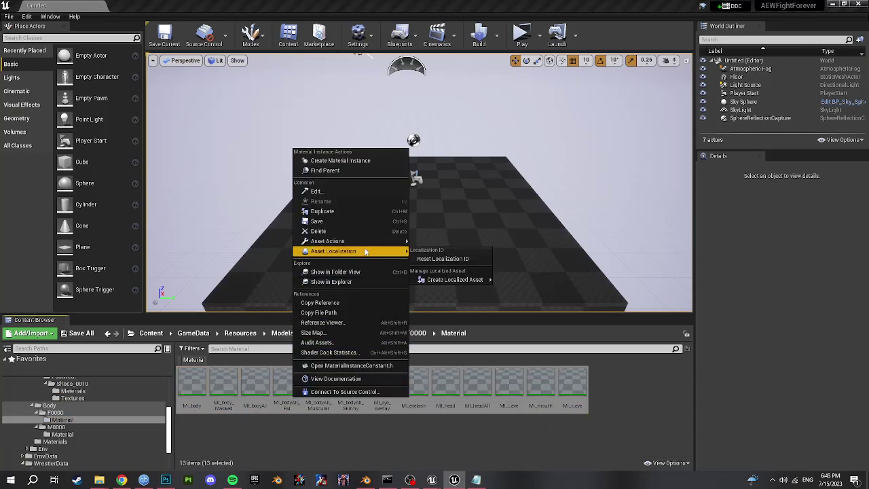
click(438, 372)
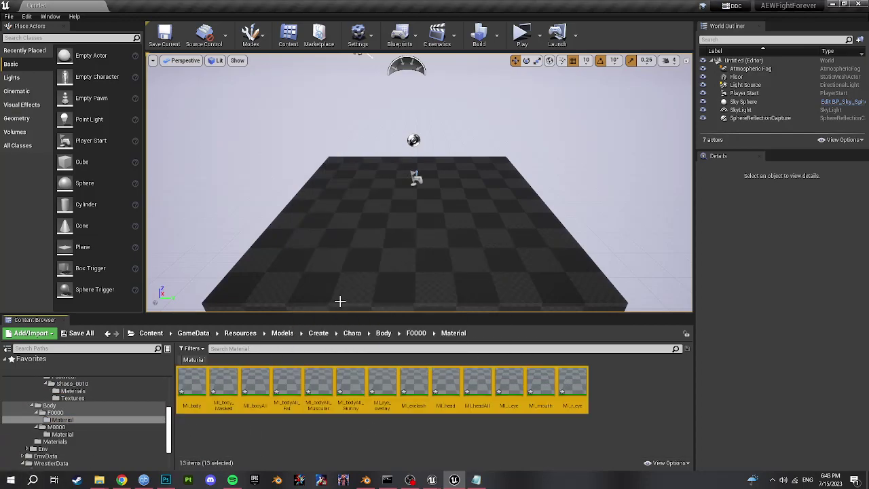
right_click(311, 385)
mouse_move(371, 246)
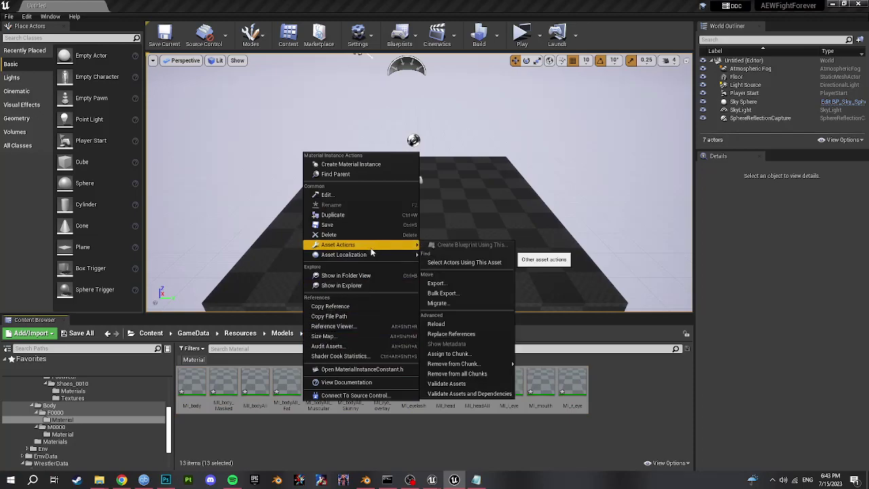
click(436, 354)
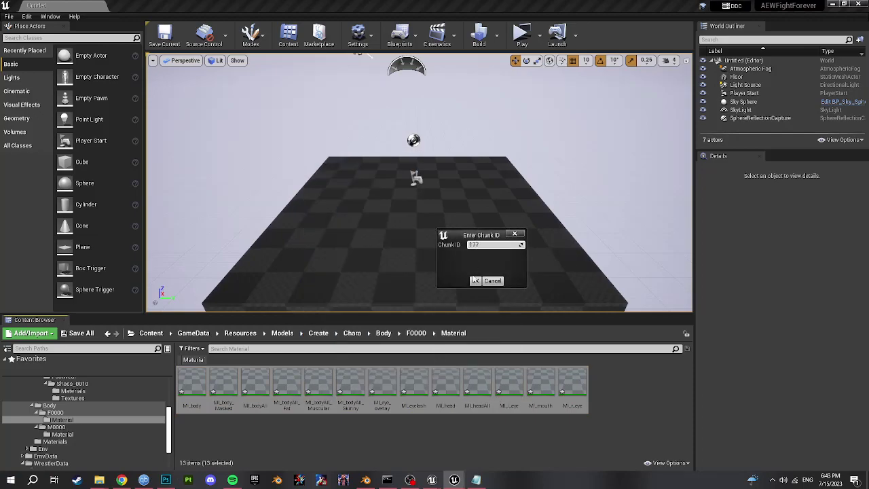
click(475, 280)
click(77, 332)
click(513, 319)
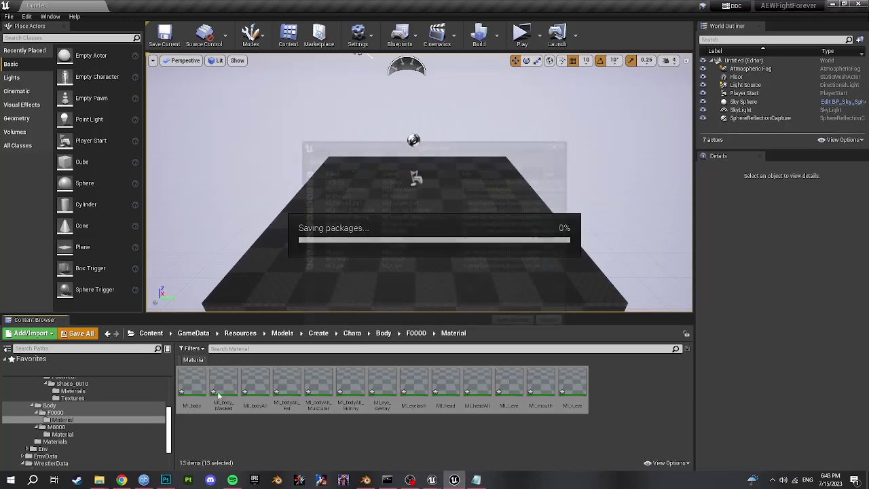
Clear the 12 M0000 materials from all chunks, assign them to the chunk, and save.
click(56, 427)
click(63, 433)
key(ctrl+a)
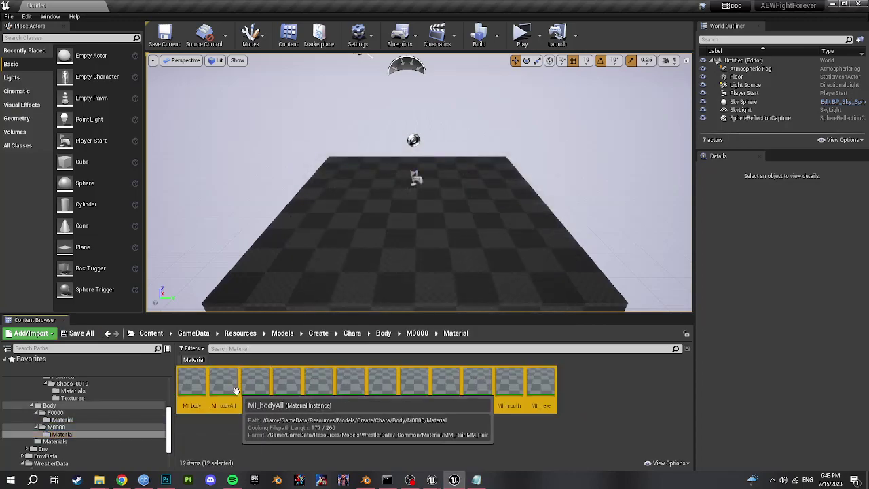
right_click(235, 390)
mouse_move(271, 235)
click(397, 365)
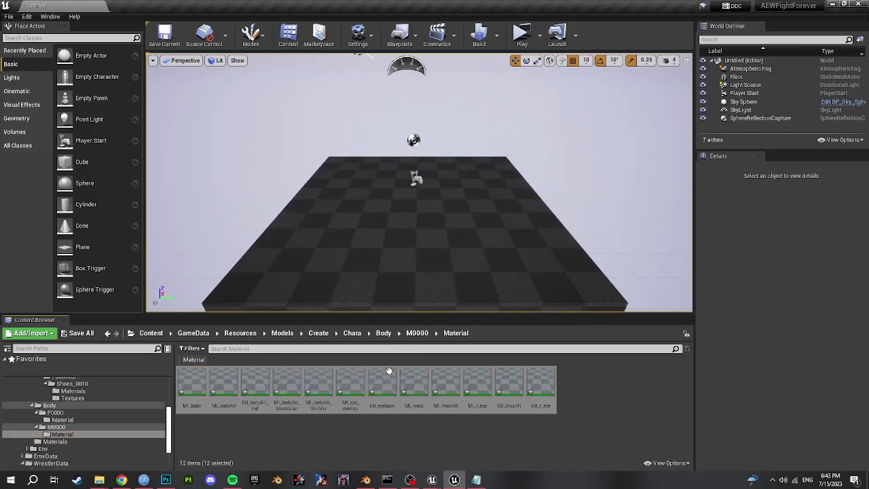
right_click(322, 388)
mouse_move(398, 243)
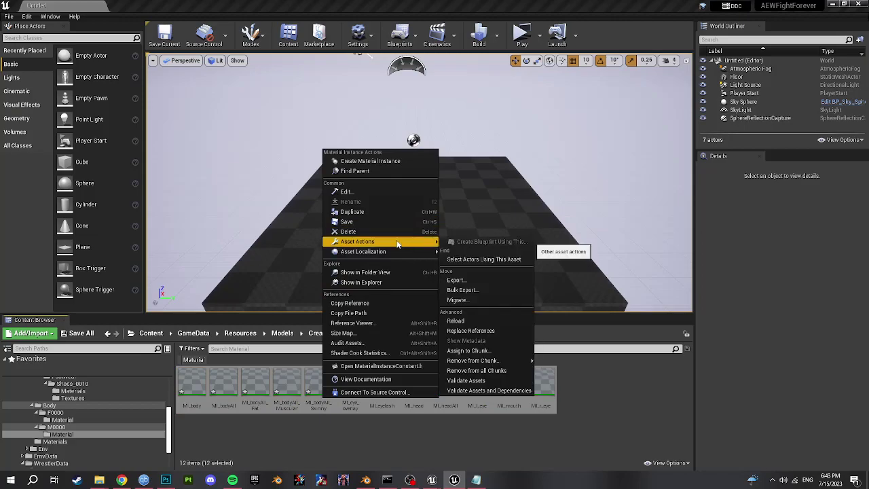
click(464, 351)
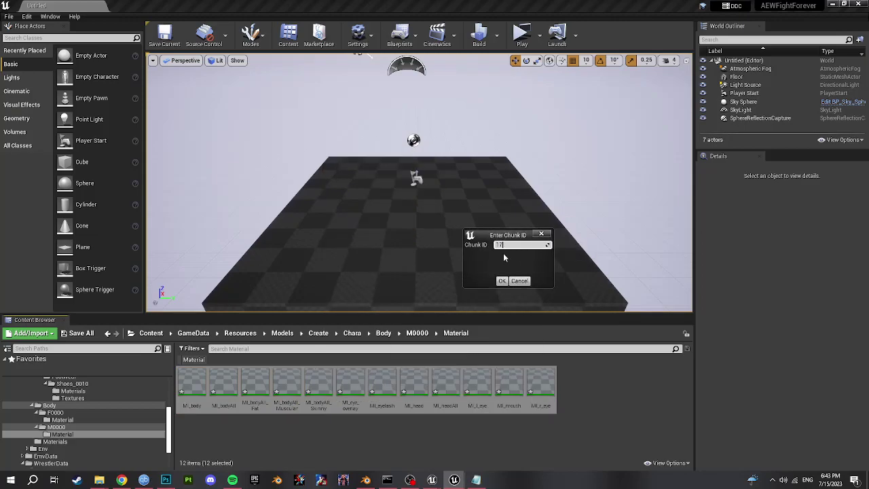
click(502, 281)
key(ctrl+shift+s)
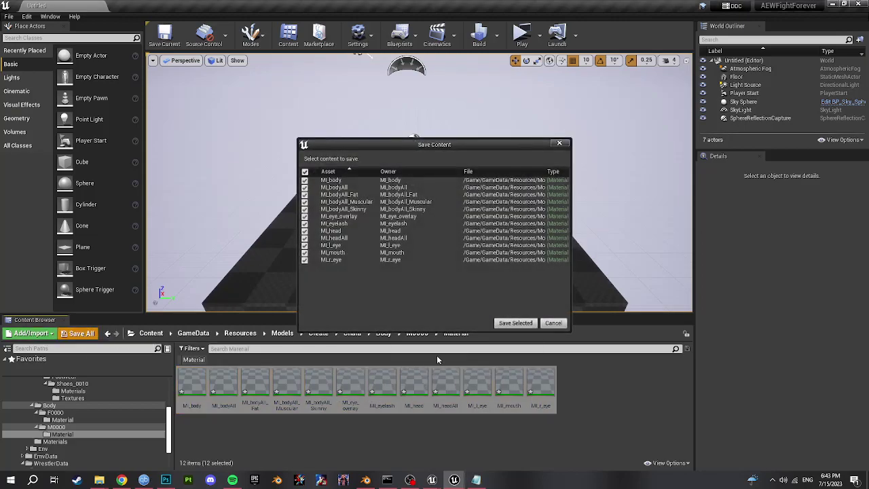
click(515, 323)
Assign the texture in the M0000 folder to the chunk and save it.
click(417, 333)
right_click(229, 383)
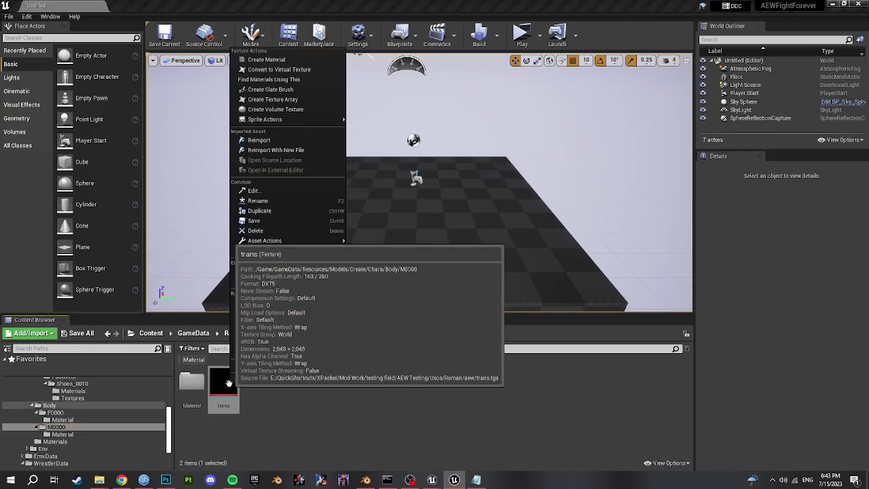
mouse_move(309, 244)
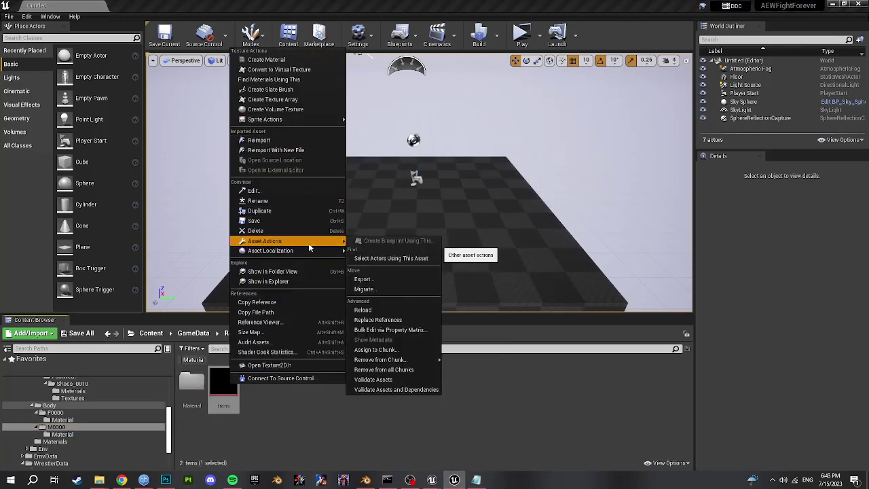
click(391, 370)
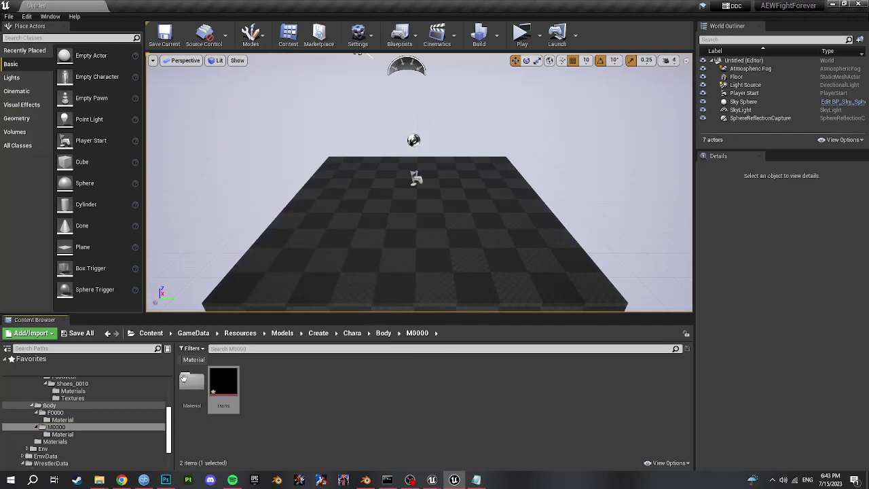
right_click(220, 391)
mouse_move(285, 249)
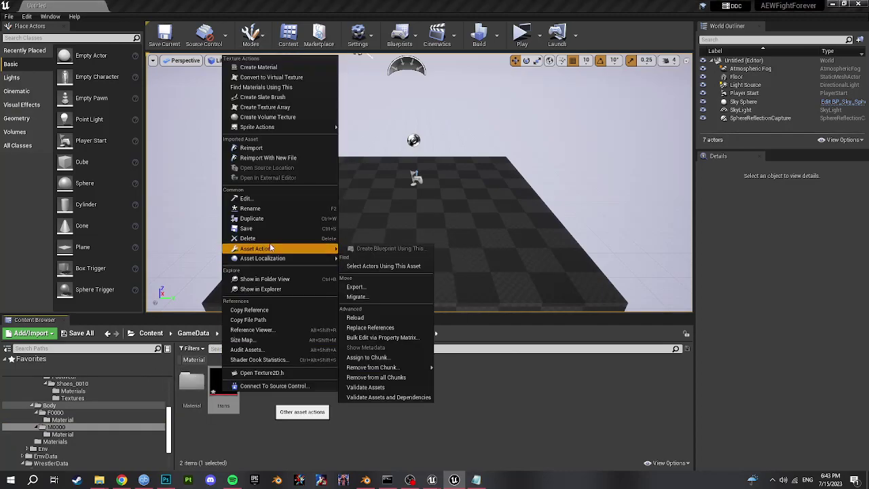
click(382, 358)
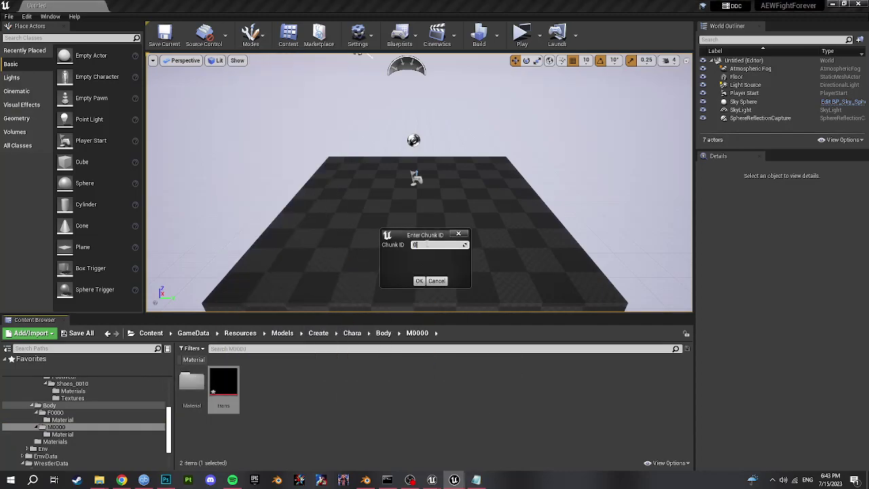
click(419, 281)
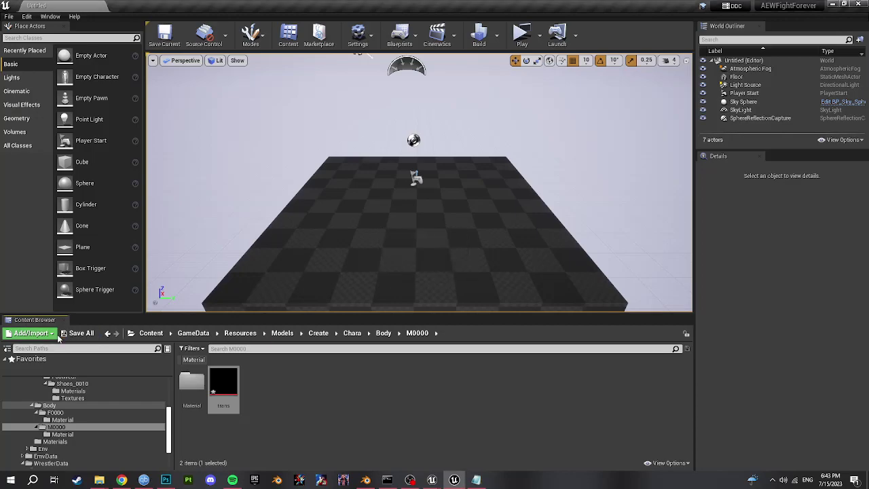
click(78, 332)
click(531, 324)
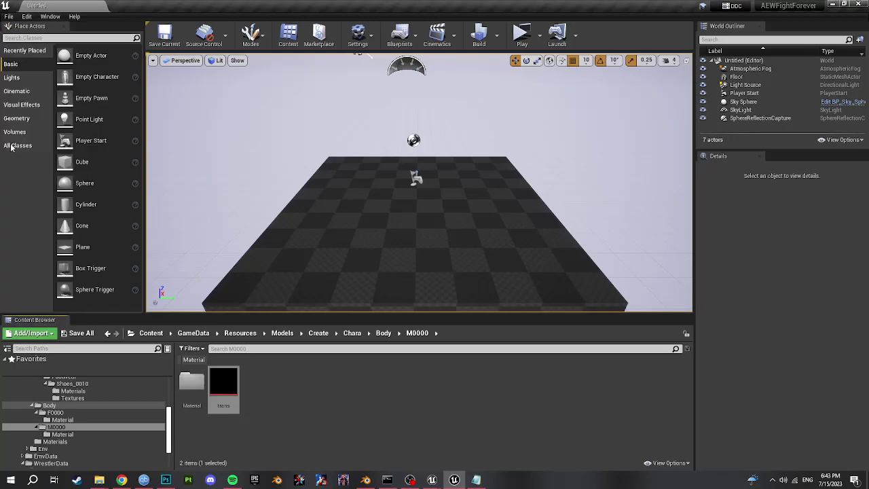
Open the File menu to reach the packaging options.
click(9, 16)
key(Escape)
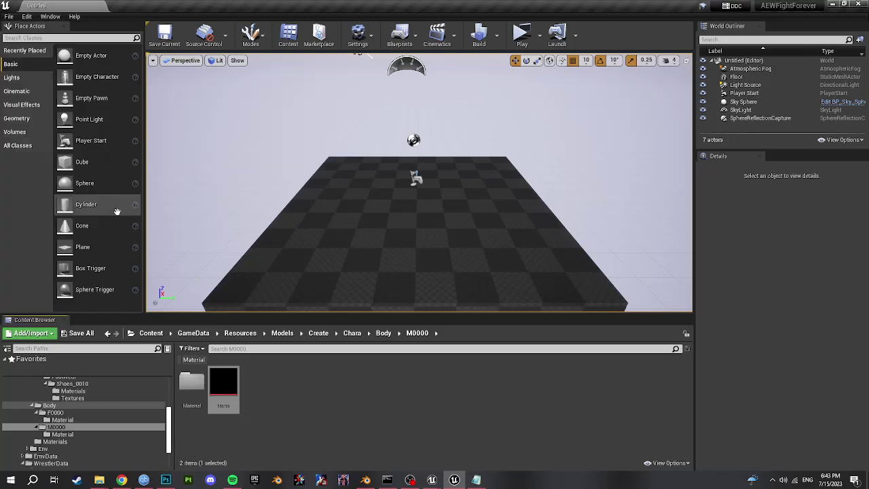
click(9, 17)
Package the project for Windows (64-bit) into the default Saved\Packaged folder.
mouse_move(39, 167)
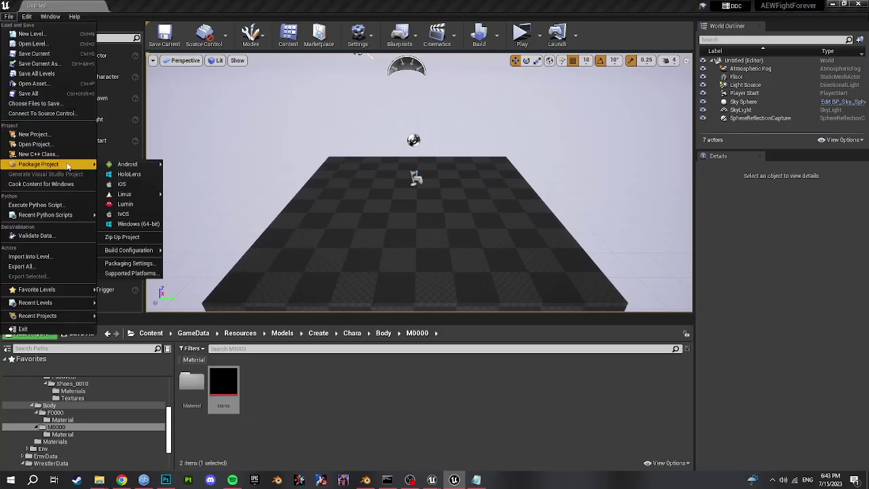
click(131, 225)
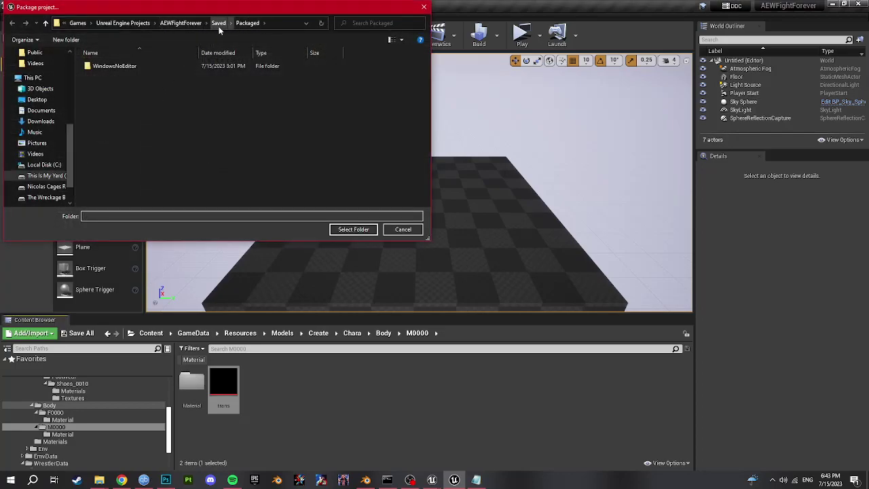
click(353, 228)
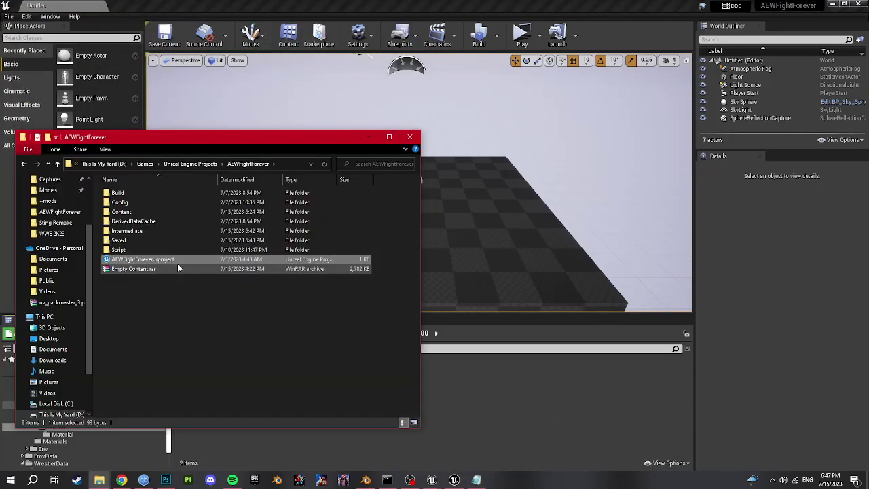
Browse to WindowsNoEditor\AEWFightForever\Content\Paks and rename the three pakchunk177 files to Z_AJ_P.
double_click(129, 240)
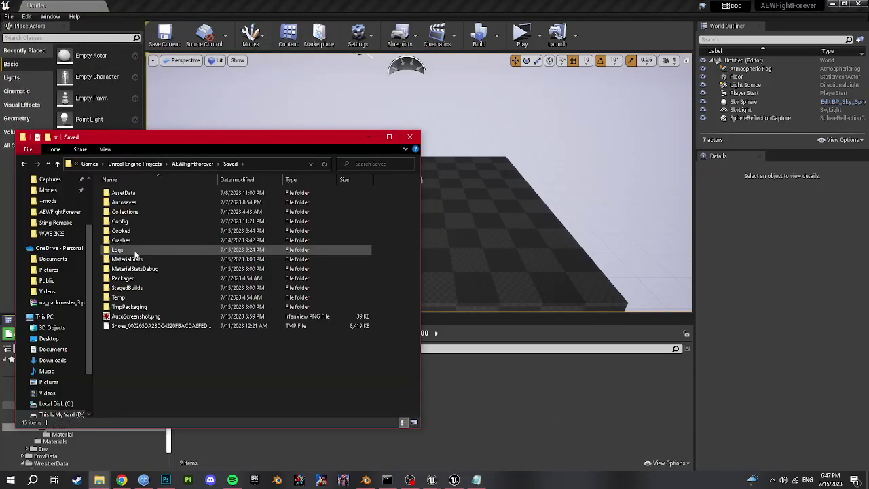
double_click(123, 278)
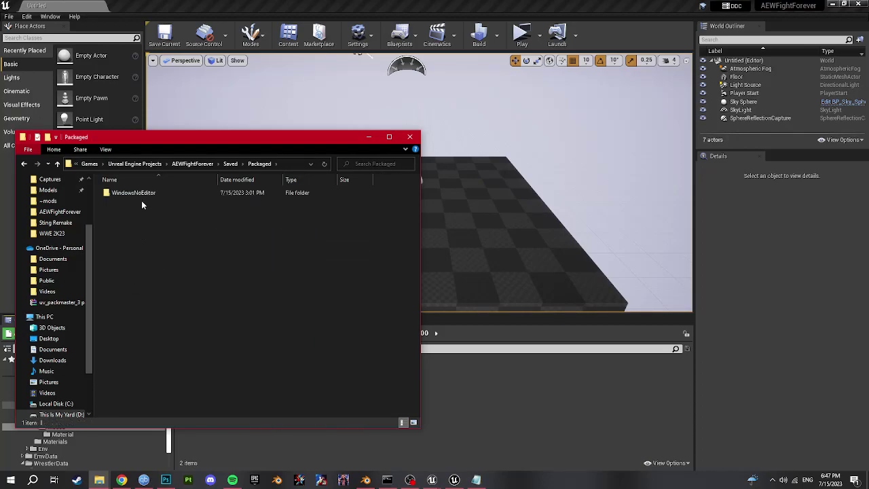
double_click(139, 193)
double_click(137, 202)
key(alt+Left)
double_click(126, 193)
double_click(132, 194)
click(132, 203)
double_click(132, 204)
click(145, 298)
shift+click(150, 317)
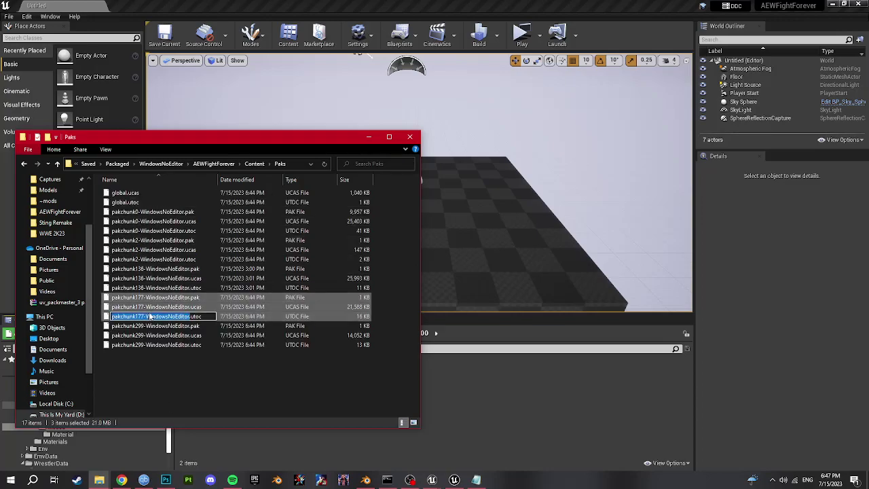
key(Return)
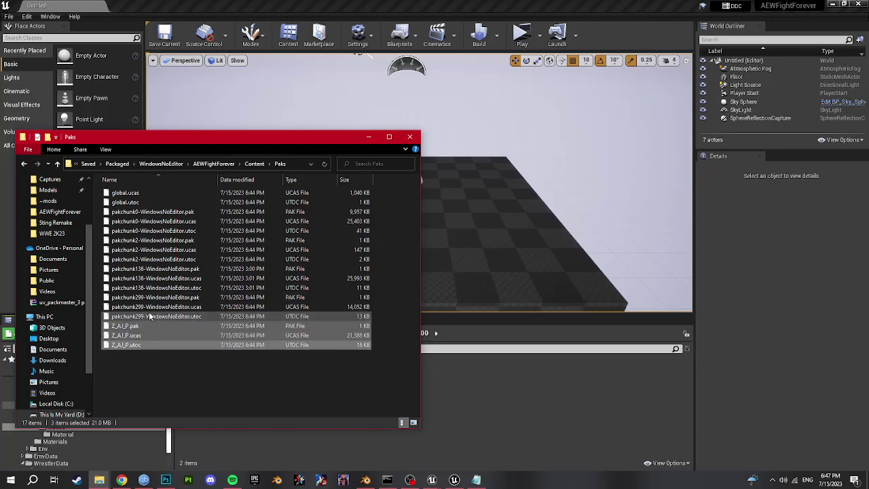
Put the Z_AJ_P paks in the game's ~mods folder and select the AEW custom launcher.
click(99, 480)
click(162, 434)
key(alt+Tab)
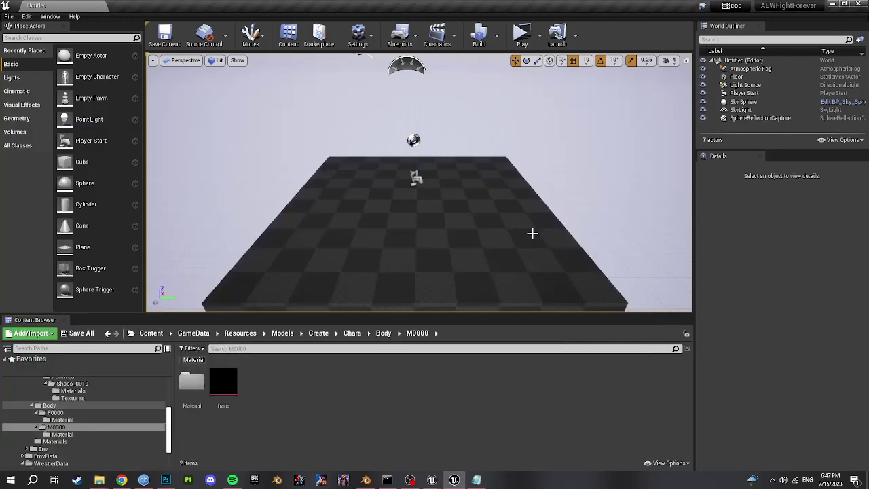
key(alt+Tab)
key(alt+Up)
key(alt+Up)
key(alt+Up)
key(alt+Up)
key(alt+Up)
key(alt+Up)
key(alt+Up)
key(alt+Up)
key(alt+Up)
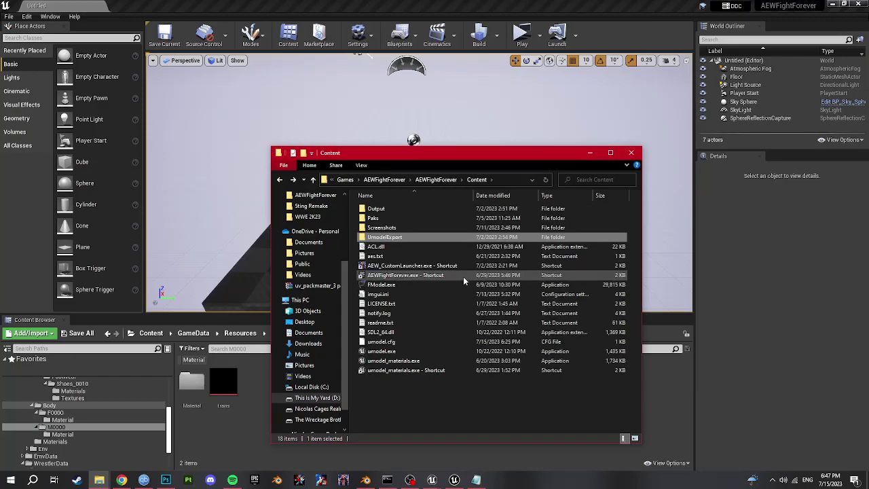
key(alt+Tab)
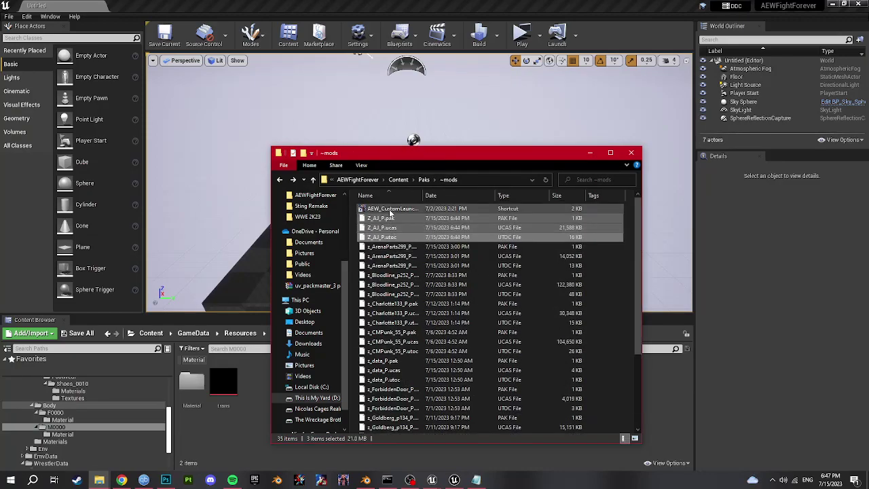
key(Home)
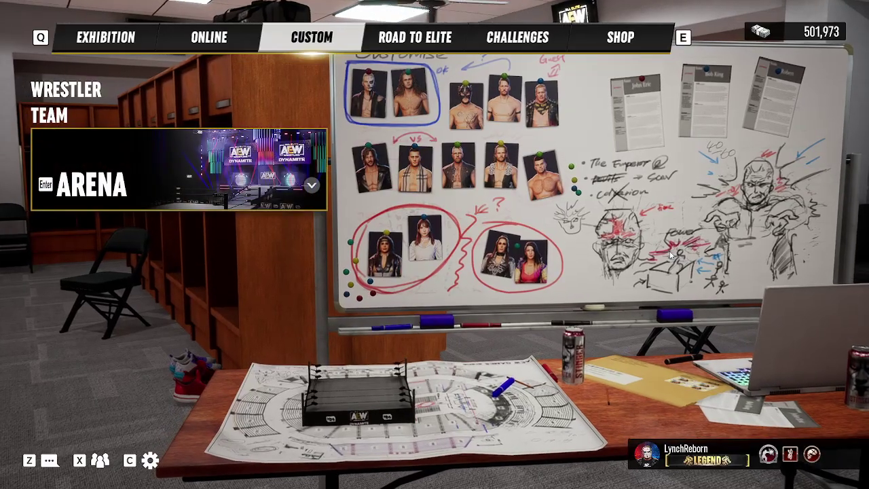
In the preset's ring attire, equip Footwear 11, the replaced AJ Styles shoes.
key(Up)
key(Up)
key(Return)
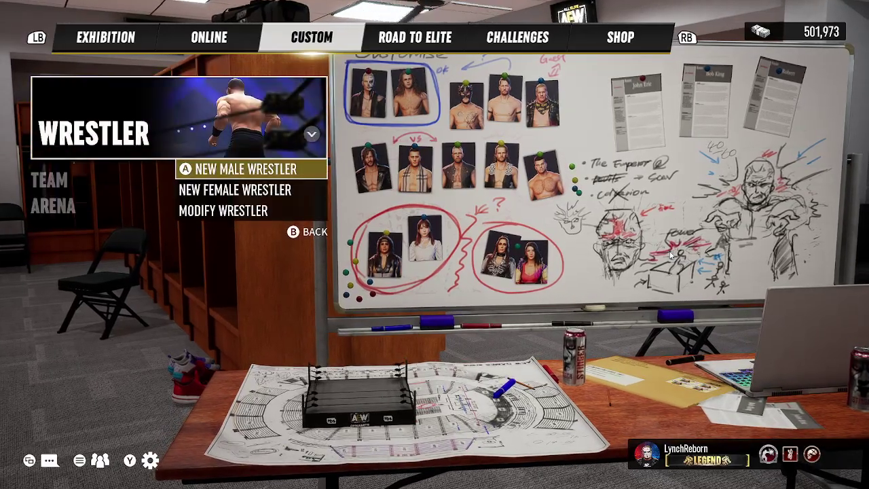
key(Escape)
key(alt+Tab)
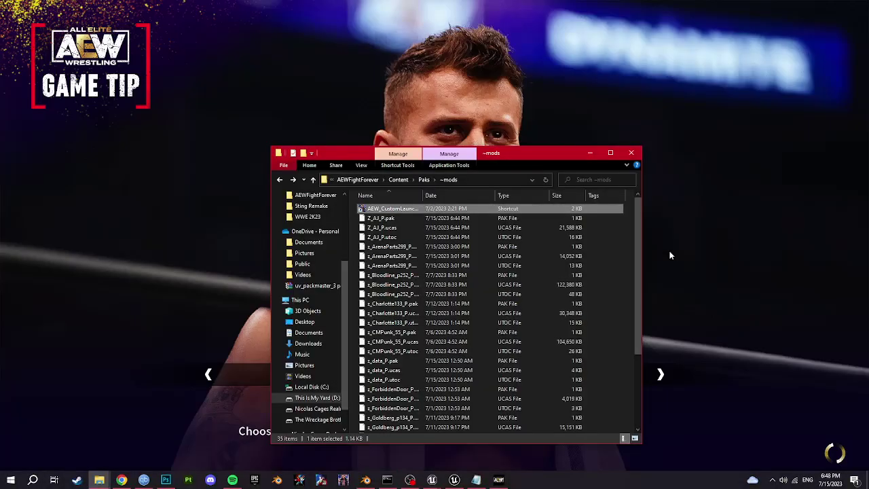
key(alt+Tab)
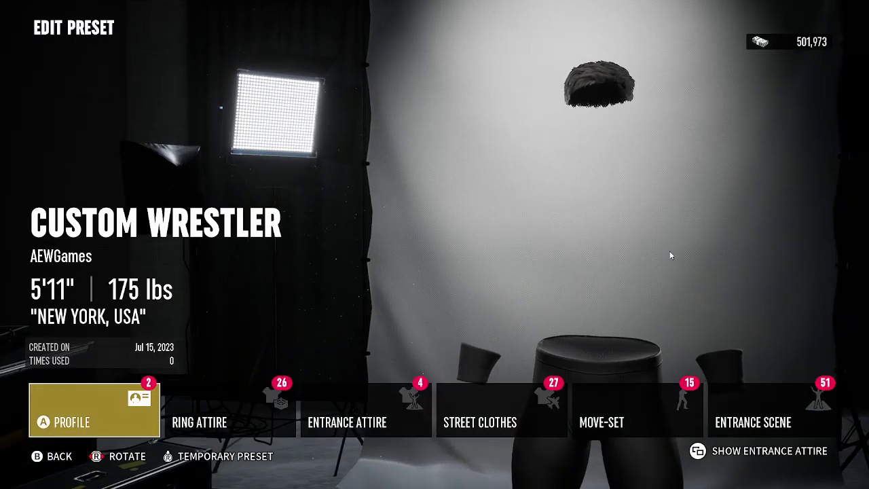
key(Right)
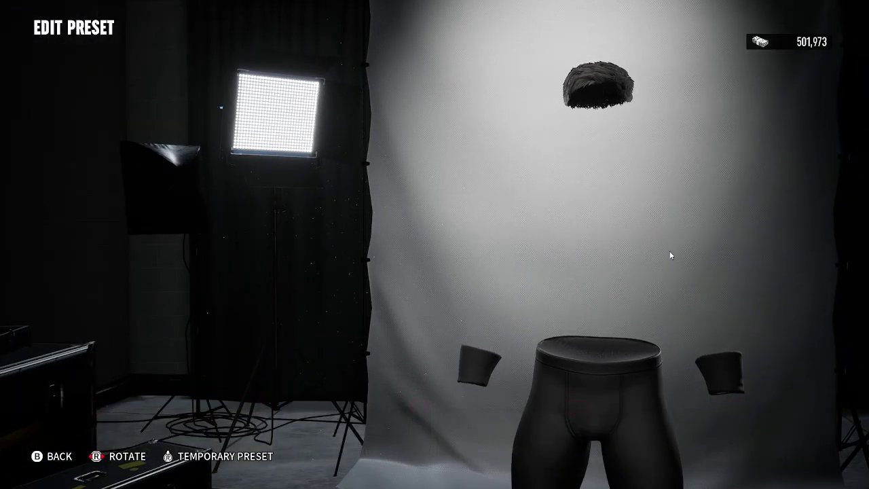
key(e)
key(e)
key(e)
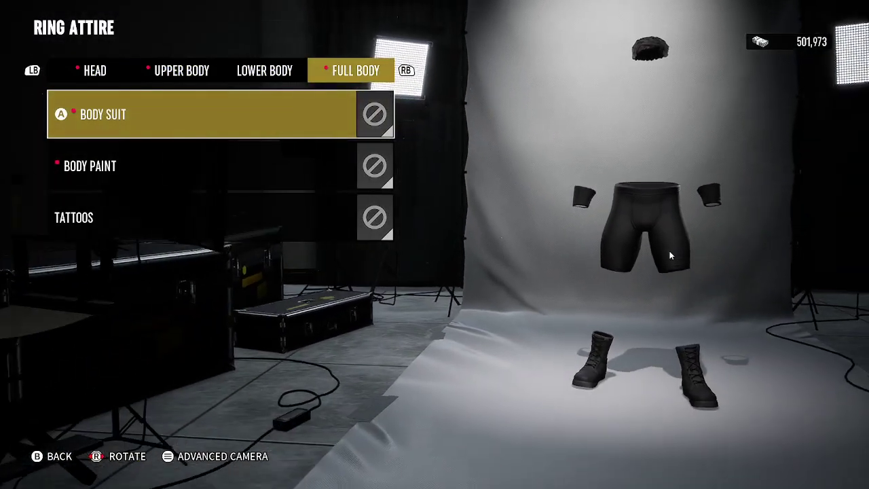
key(q)
key(Up)
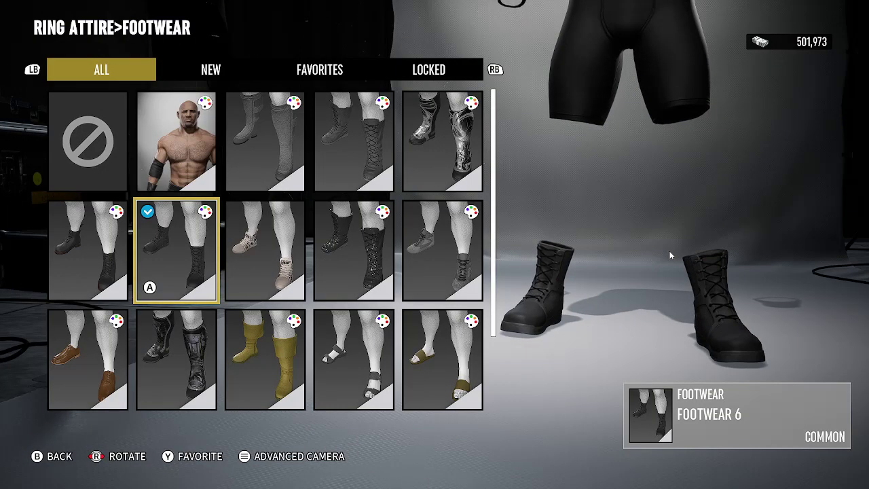
key(Down)
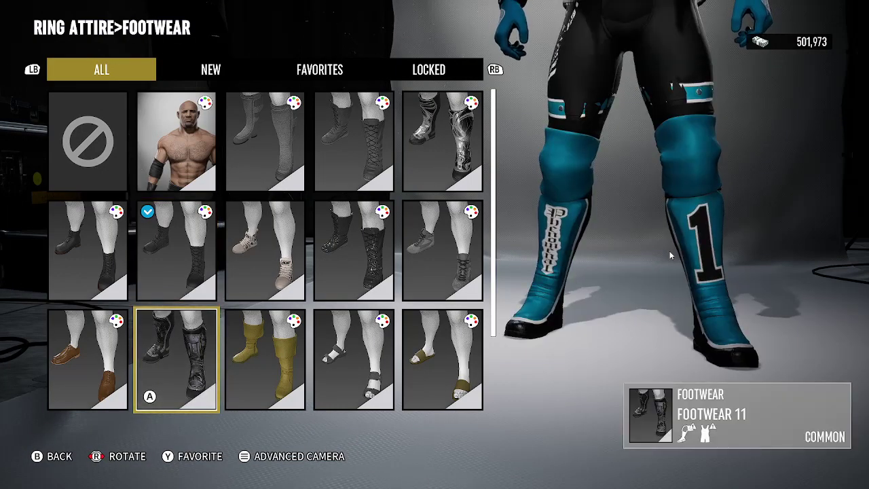
key(Return)
Set the bottom attire to Trunks 1.
key(Down)
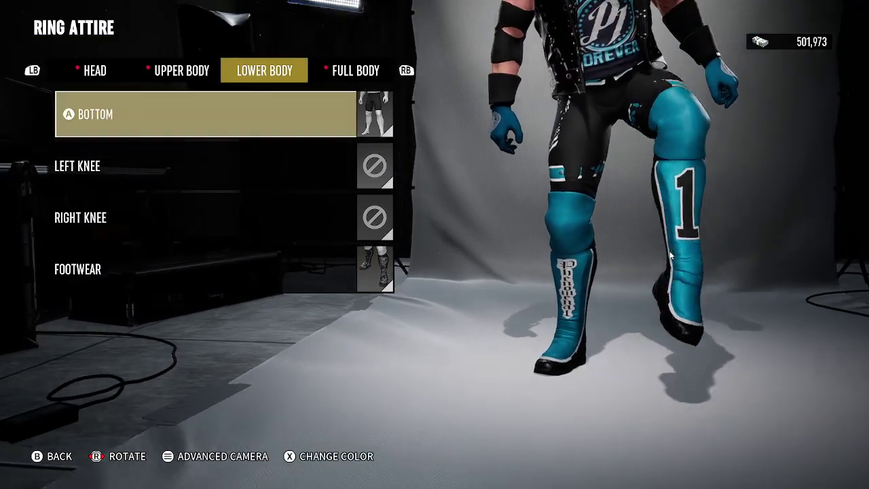
key(Return)
key(Left)
key(Left)
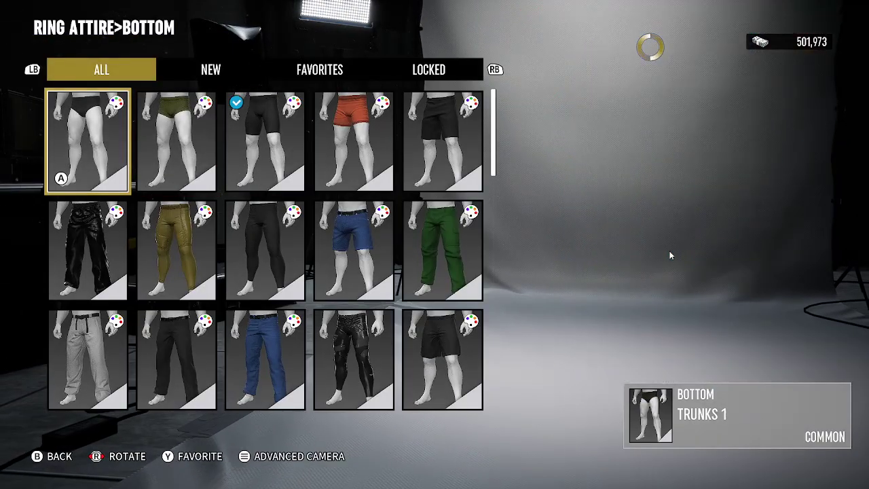
key(Escape)
Remove the left wrist item from the upper body attire.
key(q)
key(Down)
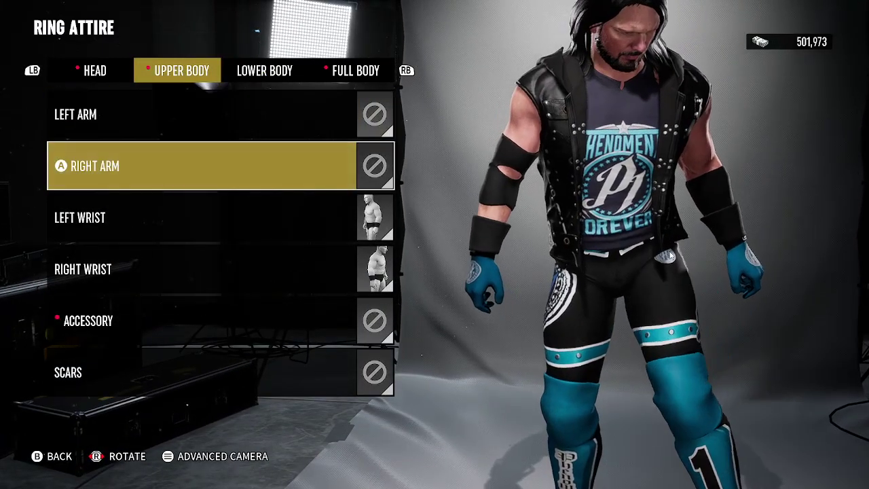
key(Down)
key(Return)
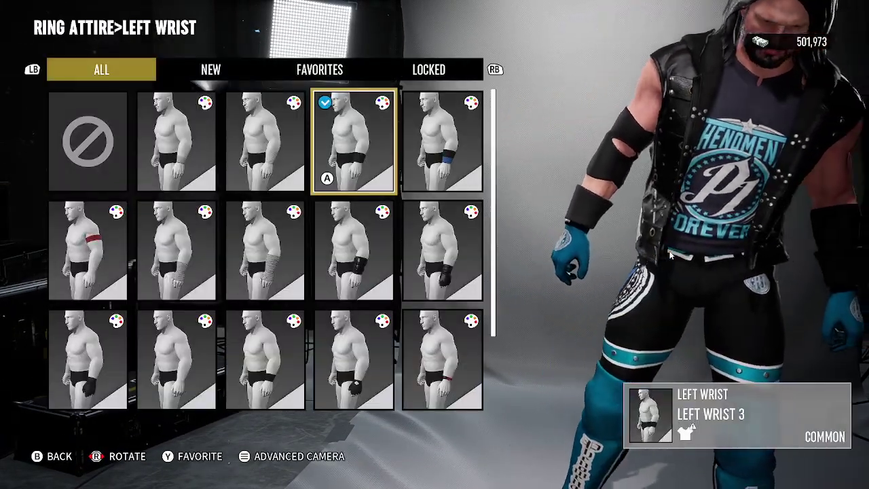
key(Left)
key(Left)
key(Left)
key(Escape)
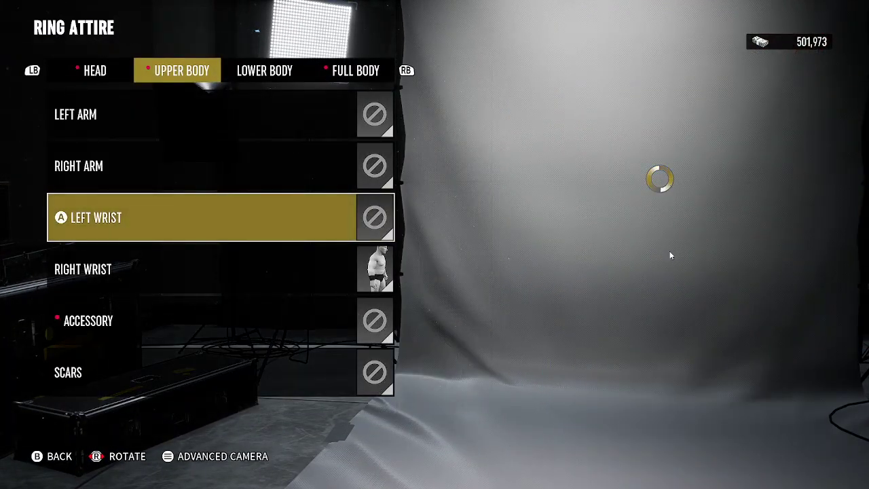
Remove the right wrist item, check the hair, and leave ring attire for a full view.
key(Down)
key(Down)
key(Up)
key(Return)
key(Left)
key(Left)
key(Left)
key(Escape)
key(q)
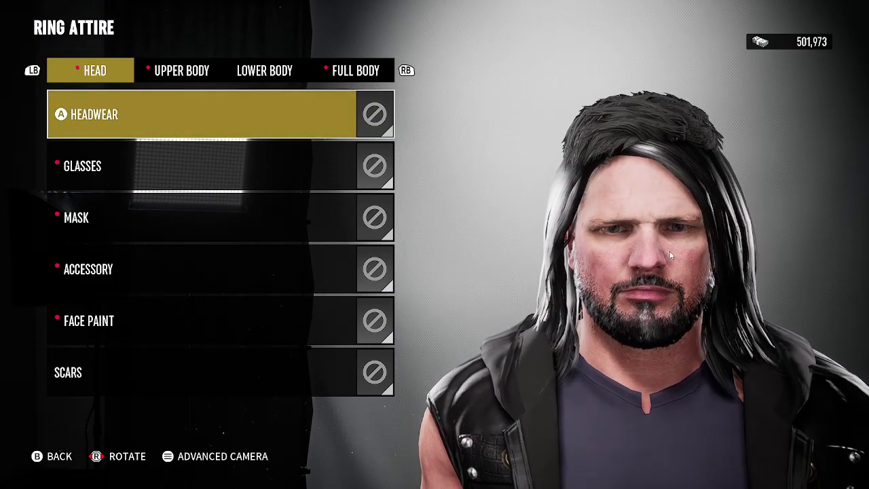
key(Escape)
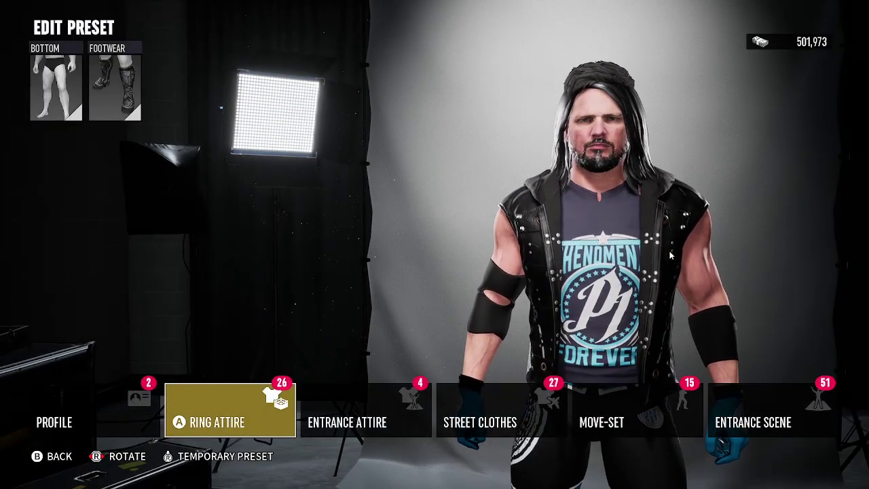
Set the wrestler's first name to AJ STYLES.
key(Left)
key(Return)
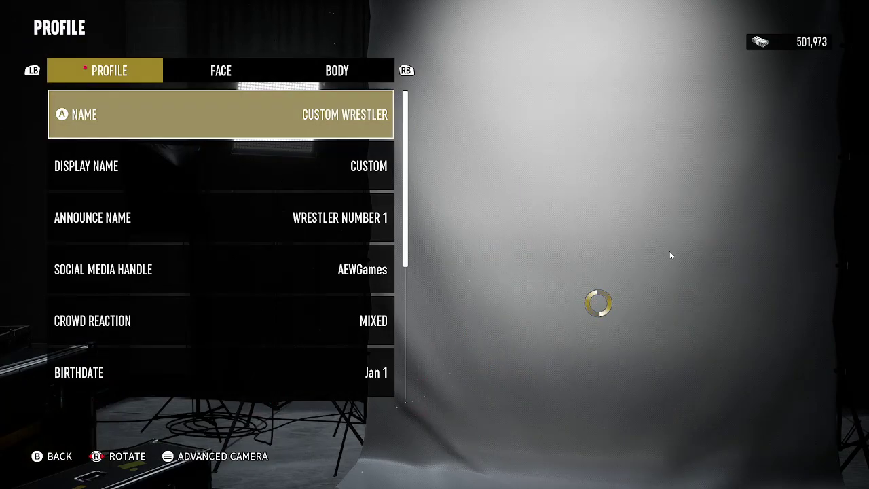
key(Return)
key(Return)
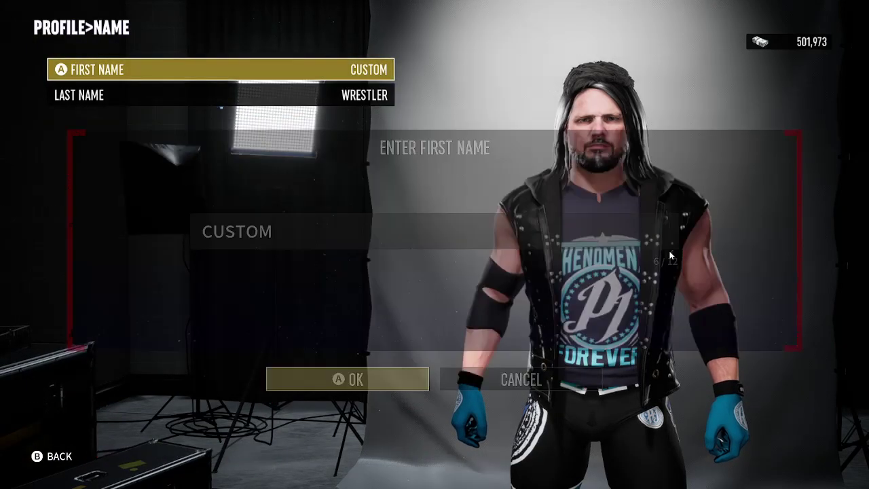
key(Right)
key(Left)
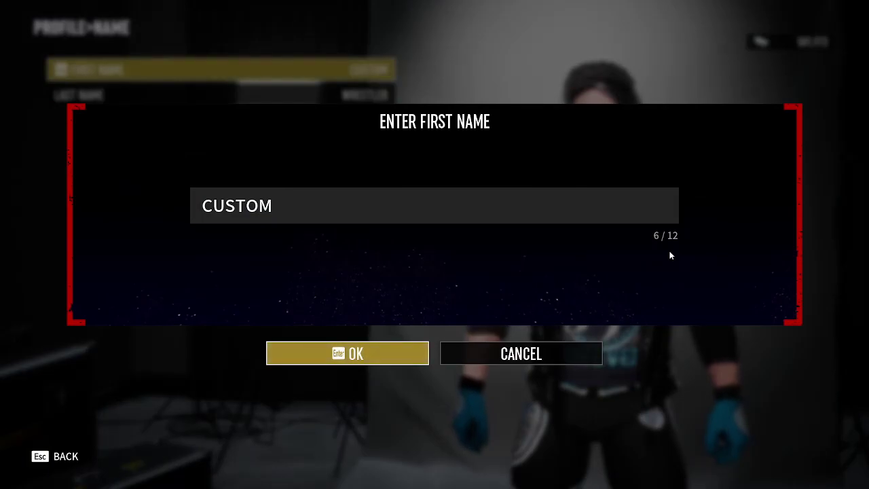
key(Return)
key(Return)
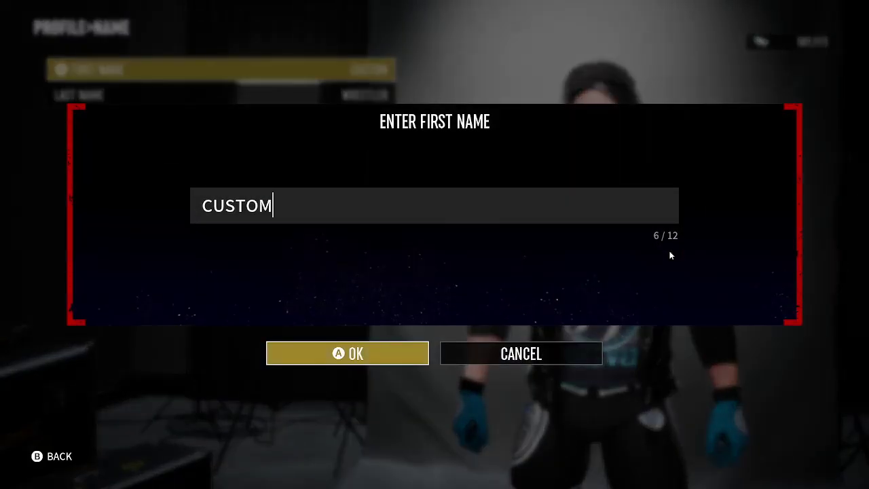
text(AJ STYLES)
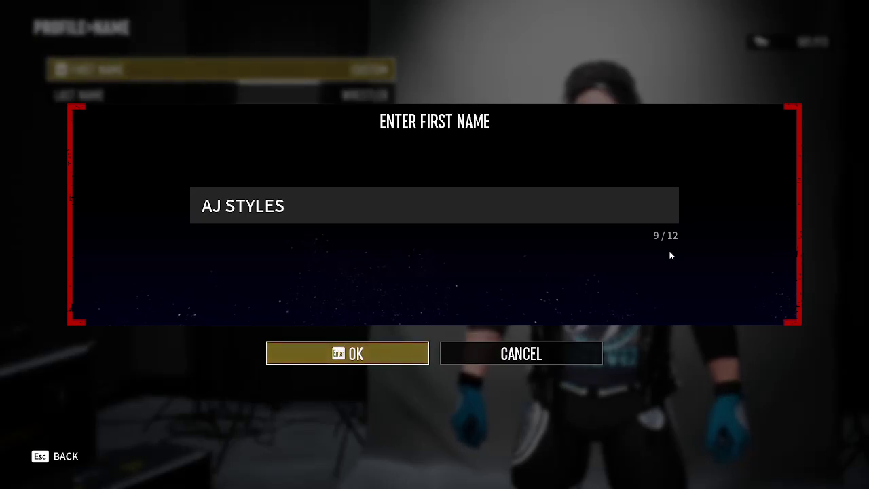
key(Return)
Keep WRESTLER as the last name and leave the hair style unchanged.
key(Return)
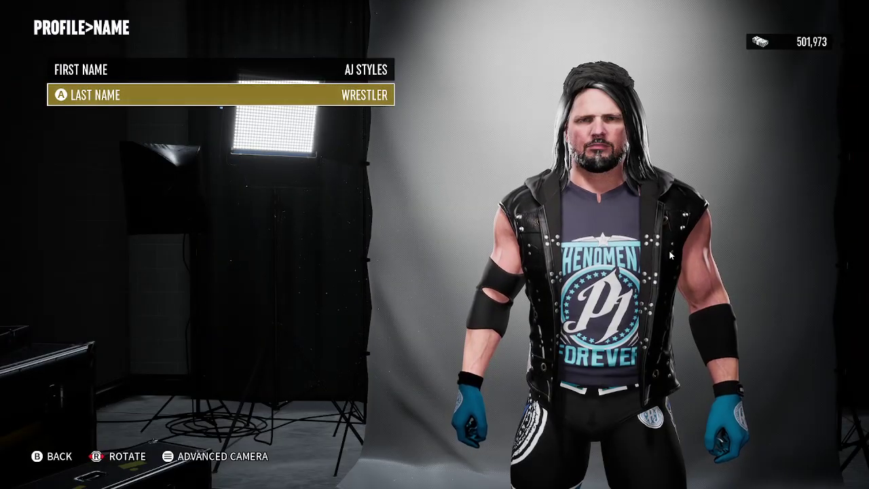
key(BackSpace)
key(BackSpace)
key(BackSpace)
key(BackSpace)
key(BackSpace)
key(BackSpace)
key(BackSpace)
key(BackSpace)
key(Return)
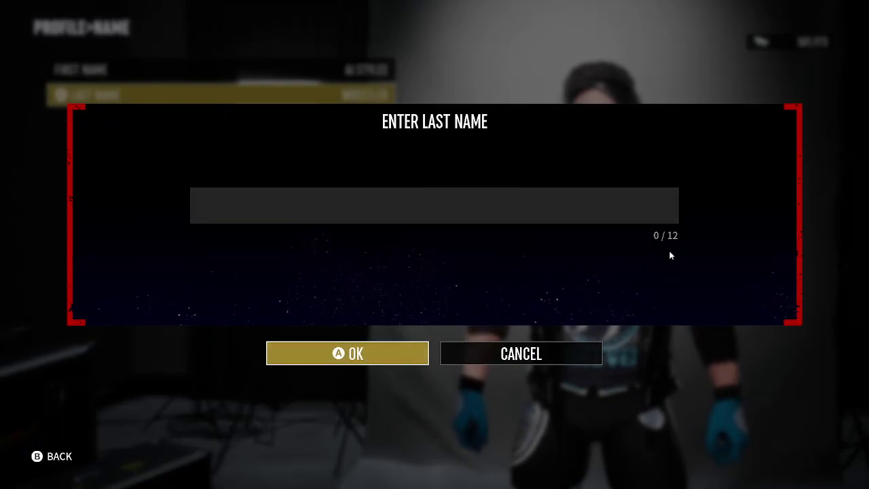
key(Escape)
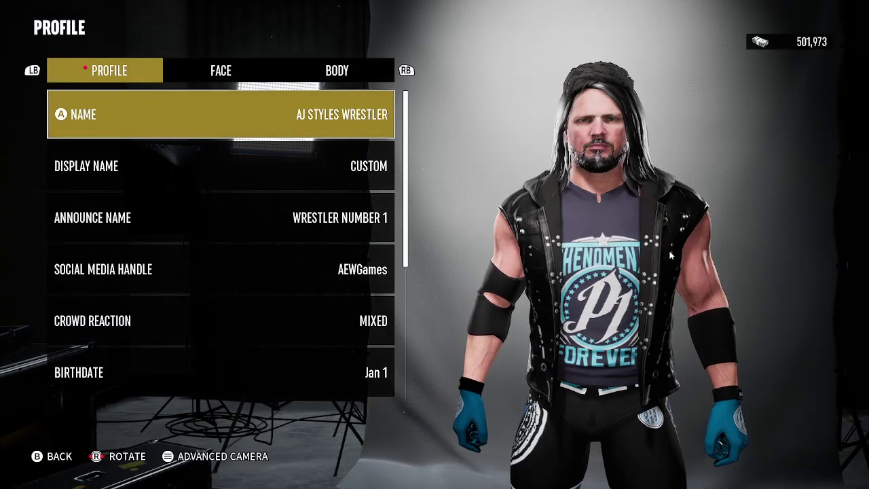
key(e)
key(Up)
key(Up)
key(Return)
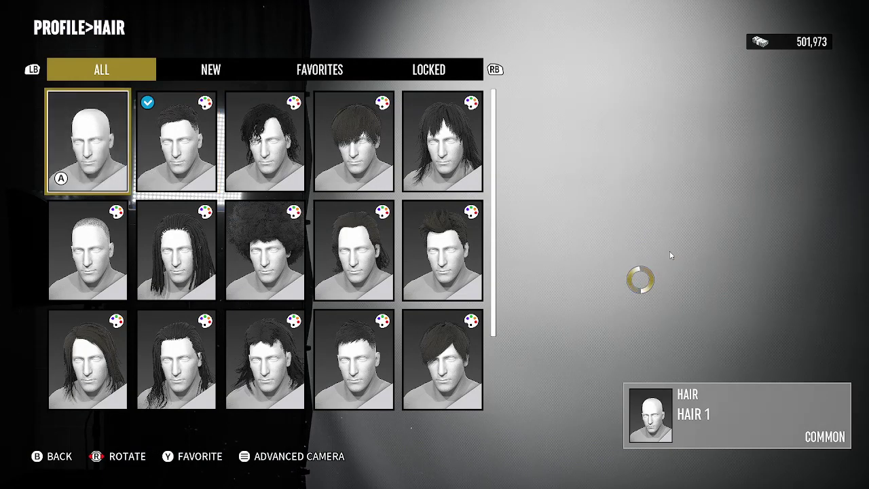
key(Escape)
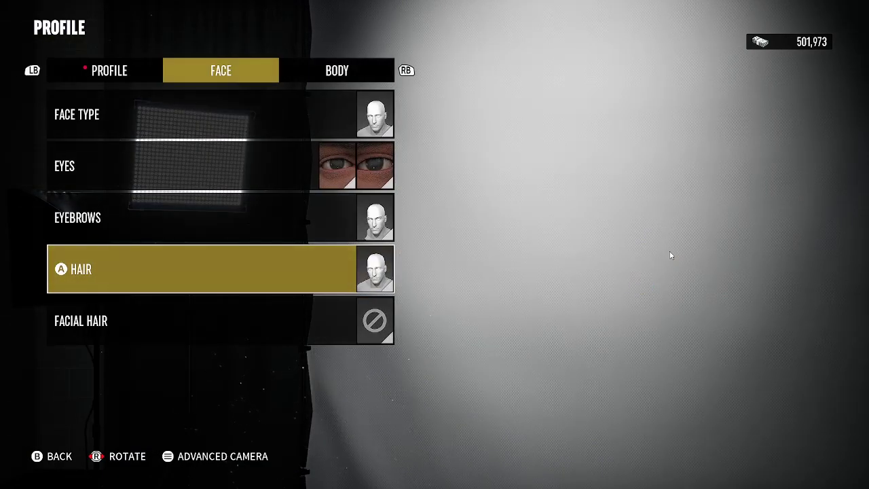
Back out to the Custom Wrestler menu and finalize the wrestler.
key(Escape)
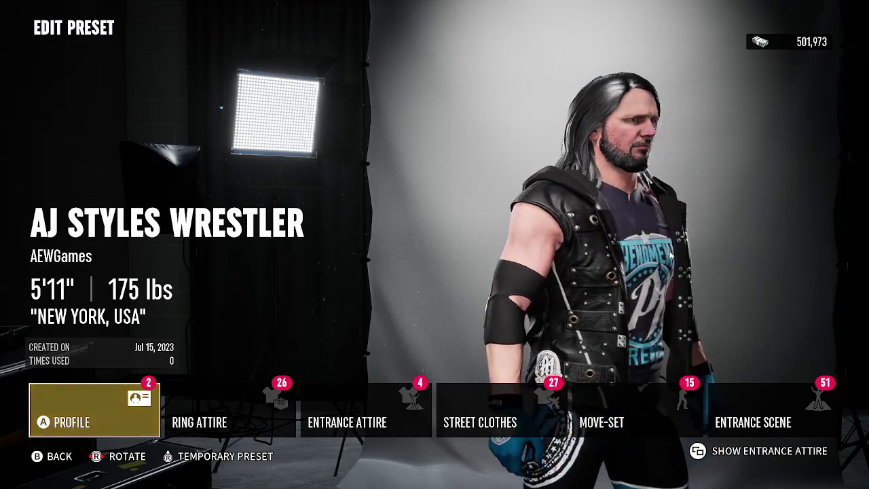
key(Escape)
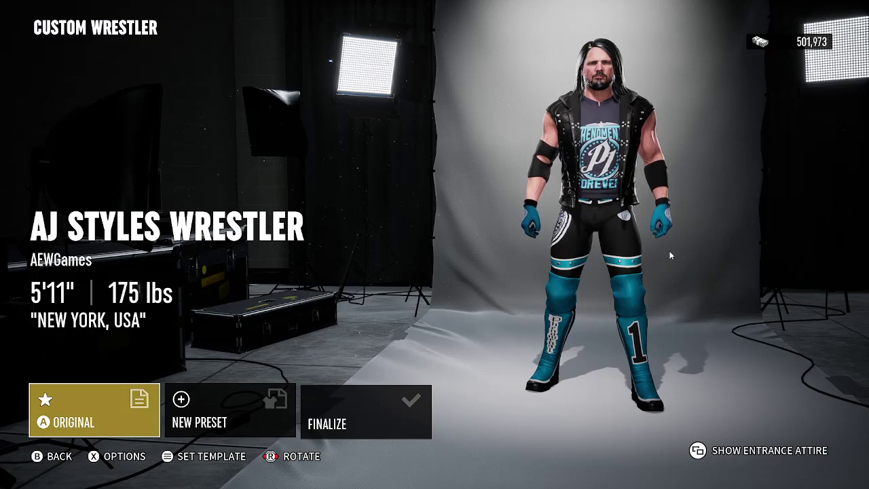
key(alt)
key(Right)
key(Right)
key(Return)
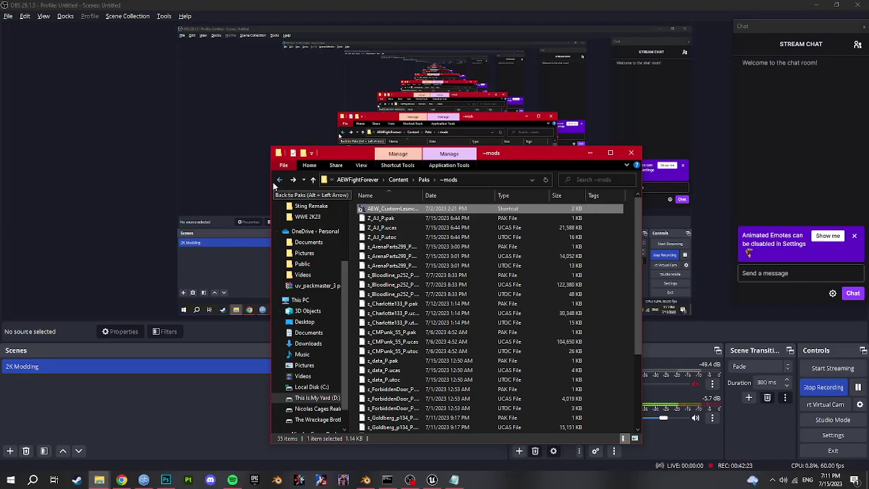
Delete Z_AJ_P.pak, .ucas and .utoc from ~mods, then launch FModel from Content.
click(384, 219)
key(super)
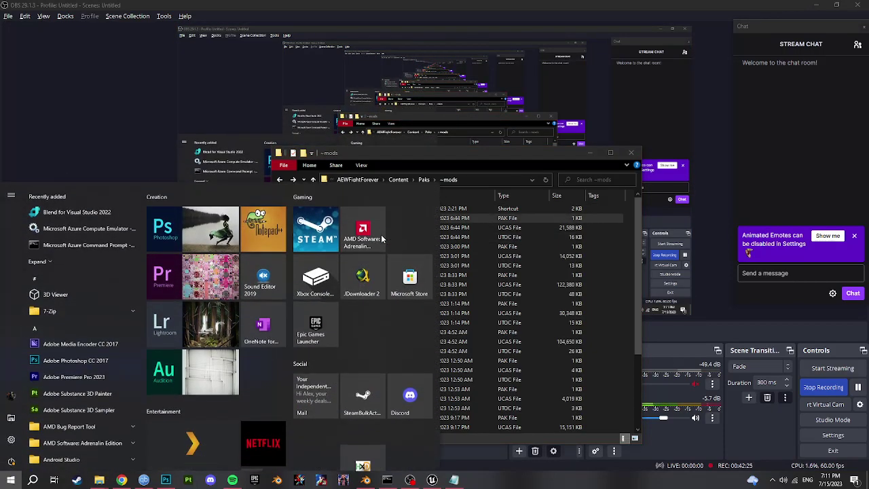
click(540, 236)
shift+click(407, 237)
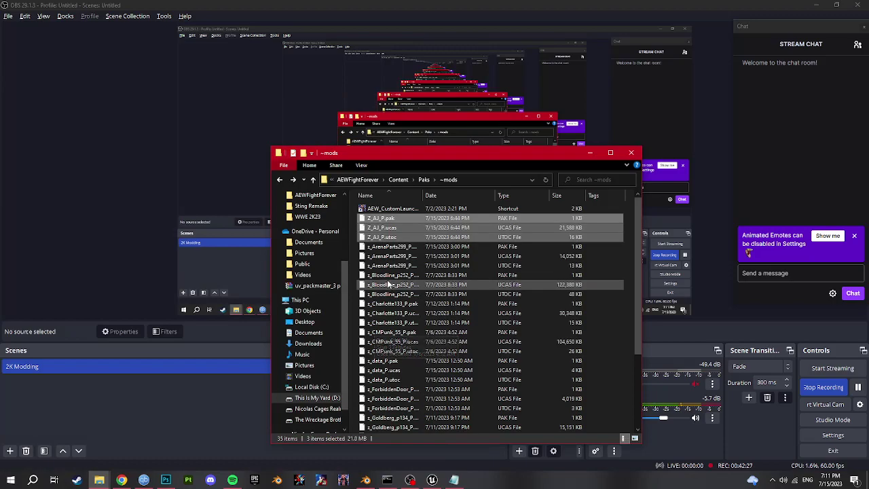
key(Delete)
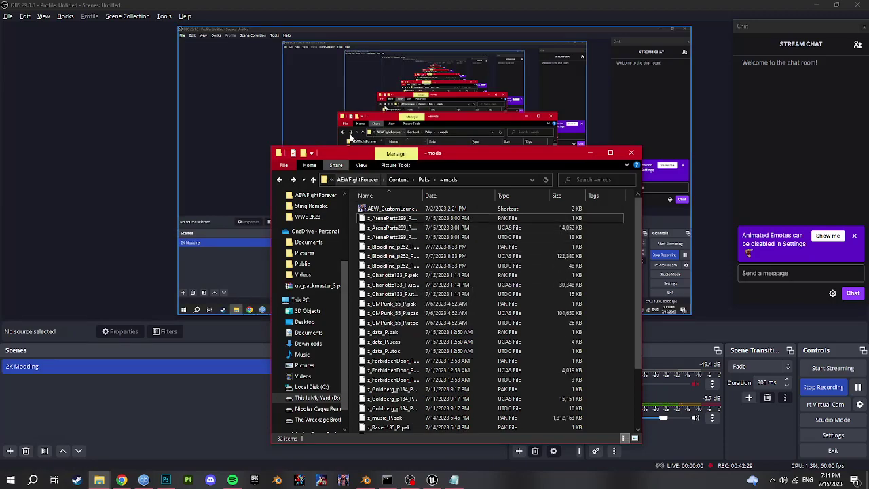
click(398, 180)
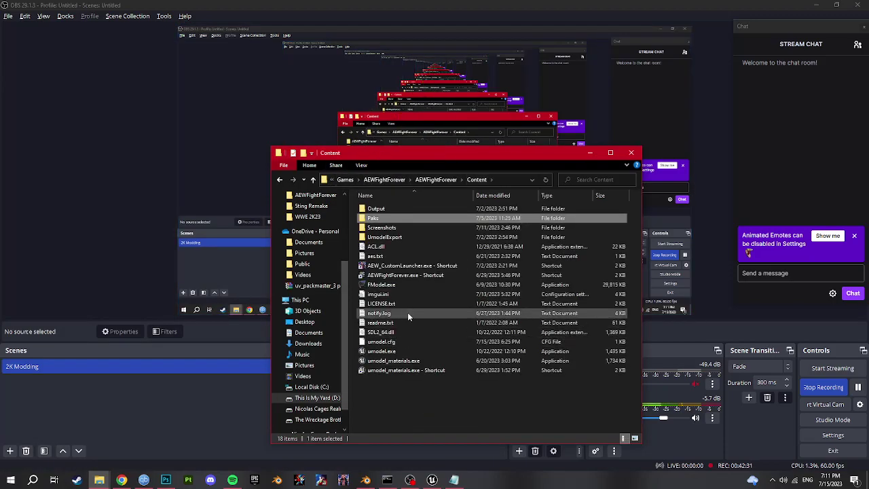
click(377, 285)
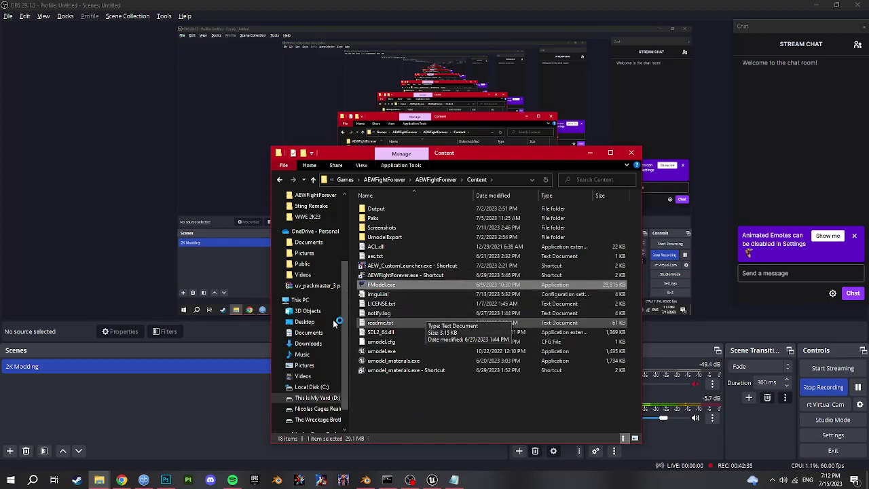
Check the detected AEW game's archive path in the directory selector, then cancel it.
click(631, 129)
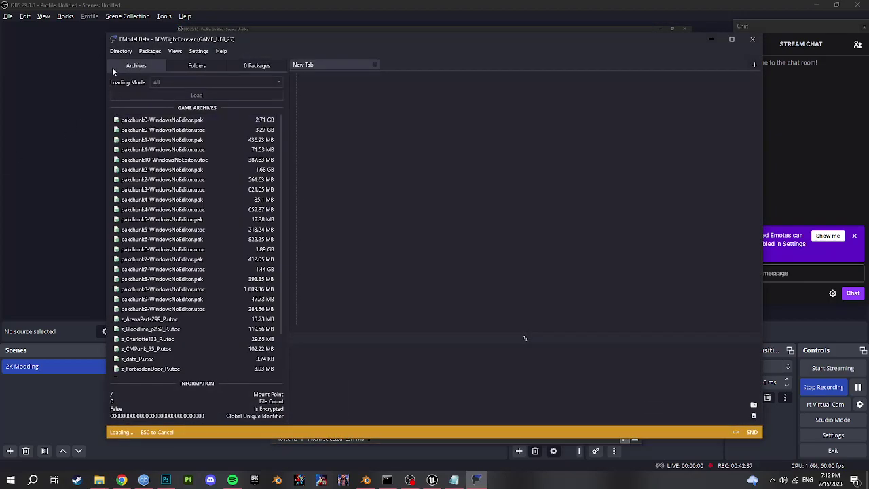
click(121, 51)
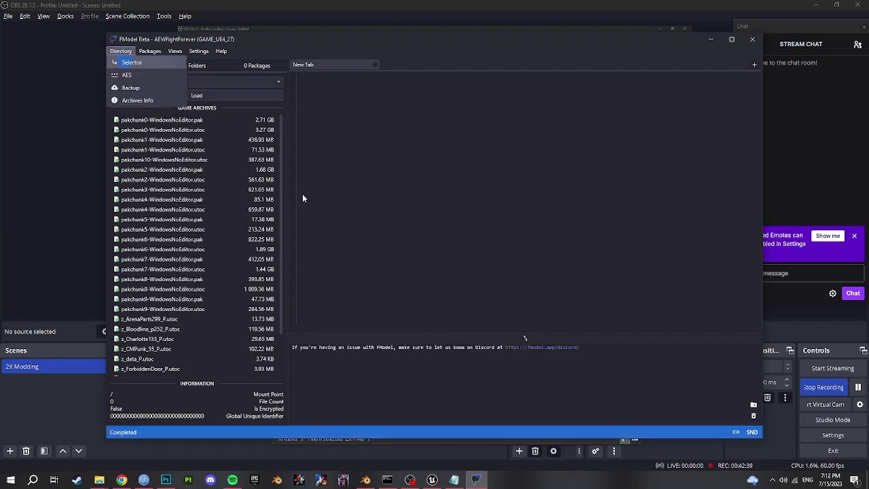
key(Return)
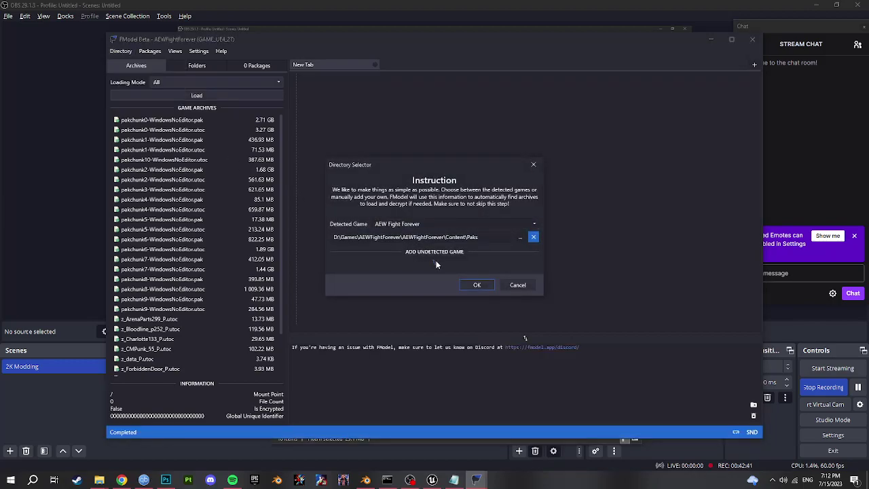
click(435, 260)
text(aew)
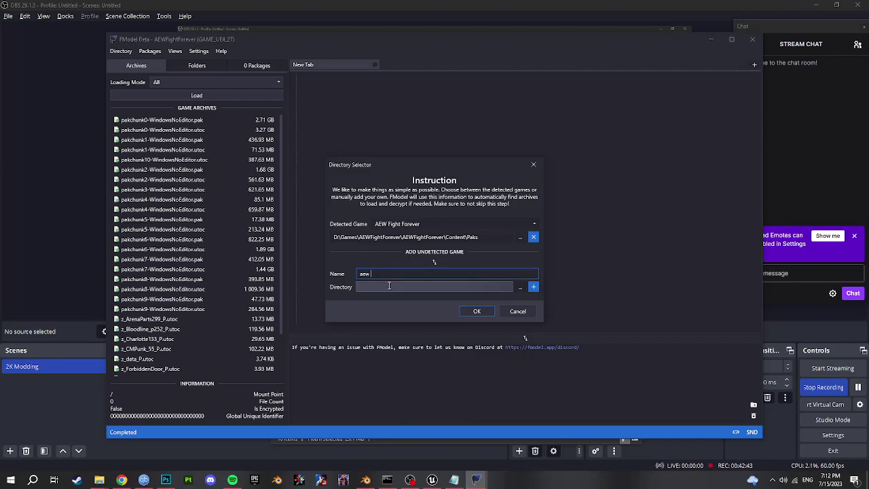
click(446, 237)
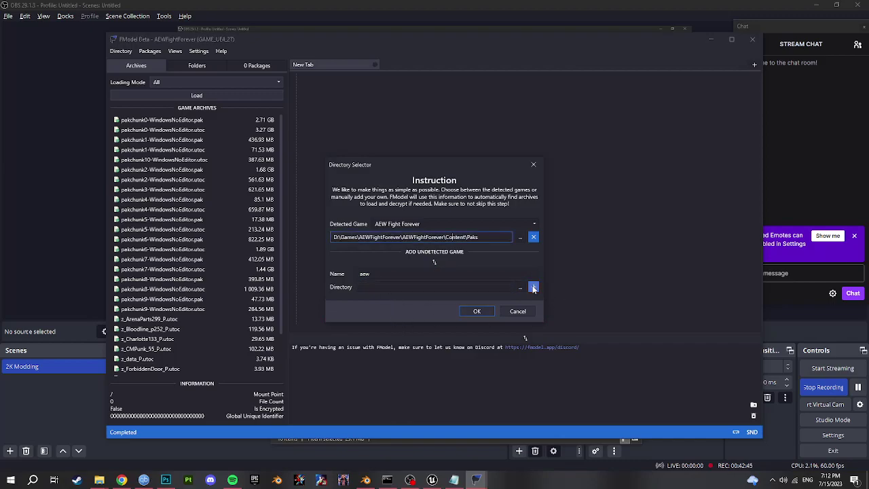
click(516, 312)
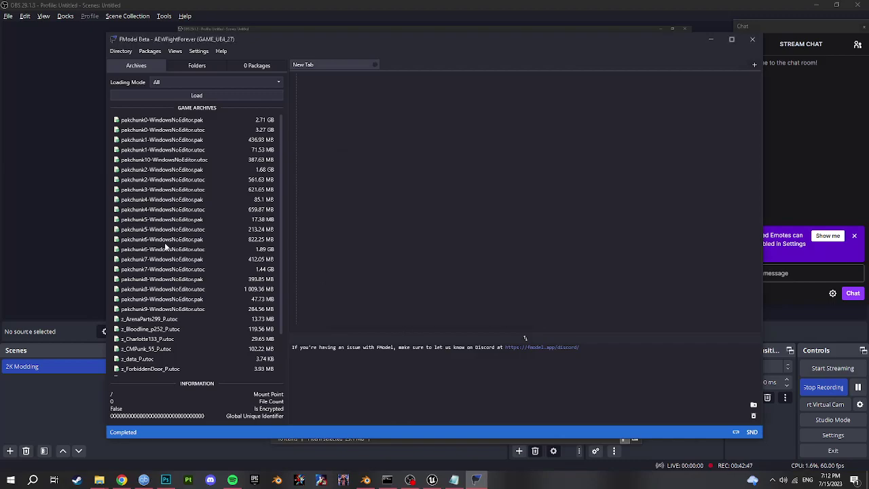
Review the AES decryption key, confirm Settings with OK, and load the game archives.
click(121, 51)
click(126, 74)
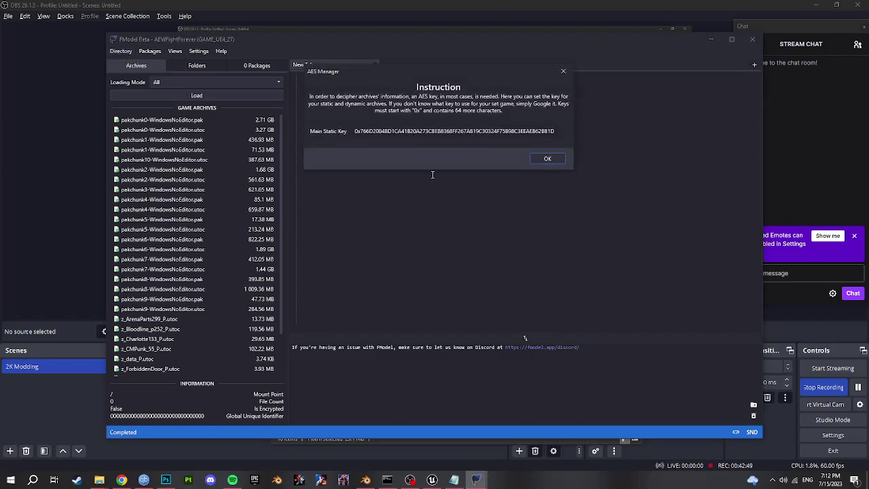
click(547, 159)
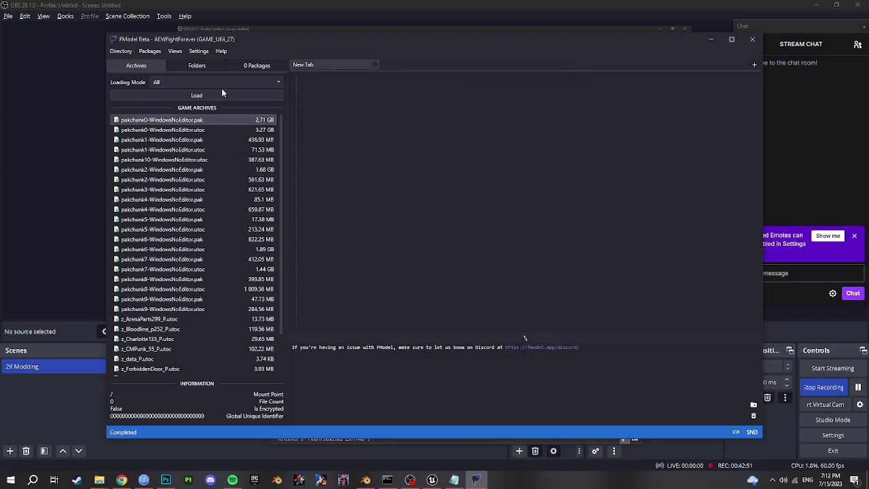
click(202, 51)
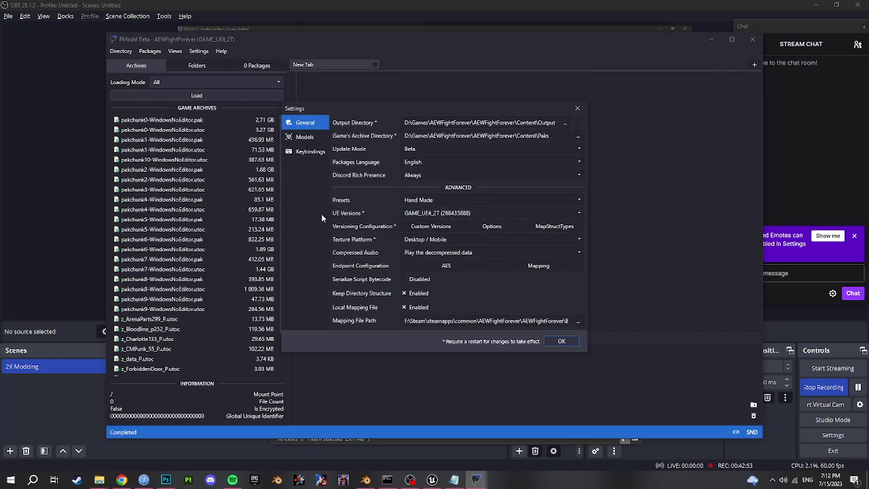
click(562, 341)
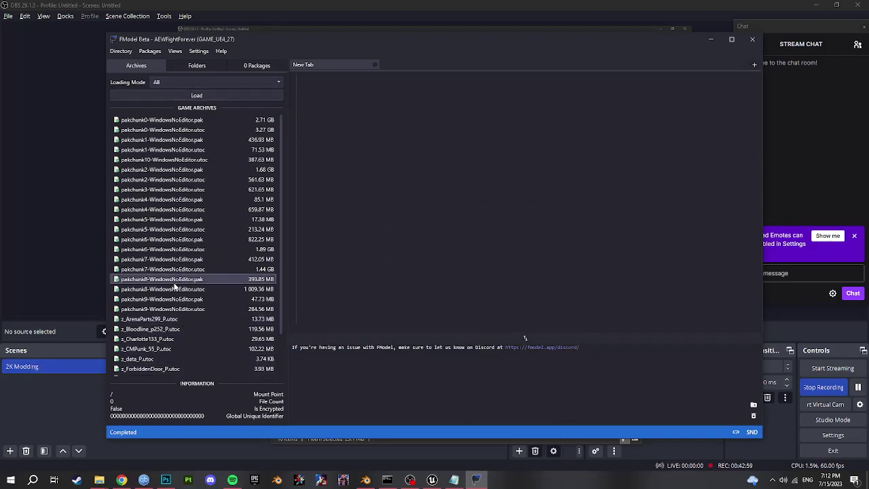
click(197, 96)
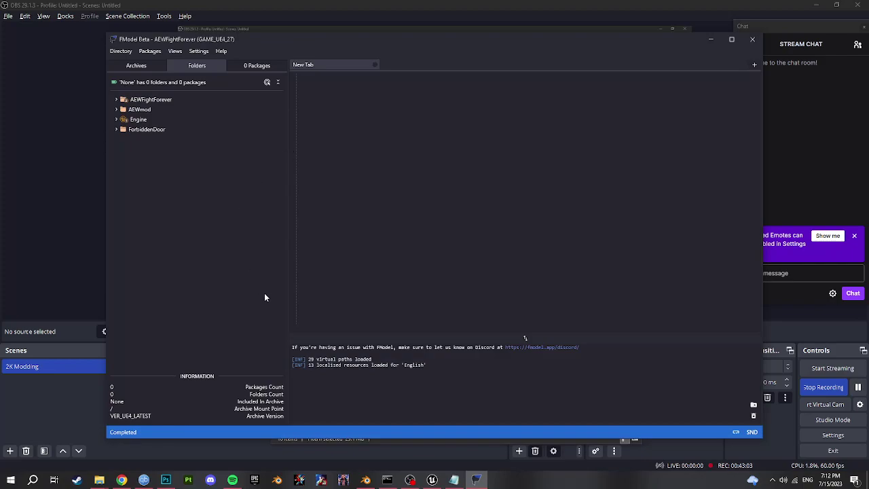
Open the Shoes_0010 skeletal mesh, orbit around the character, then close the mesh editor.
click(432, 480)
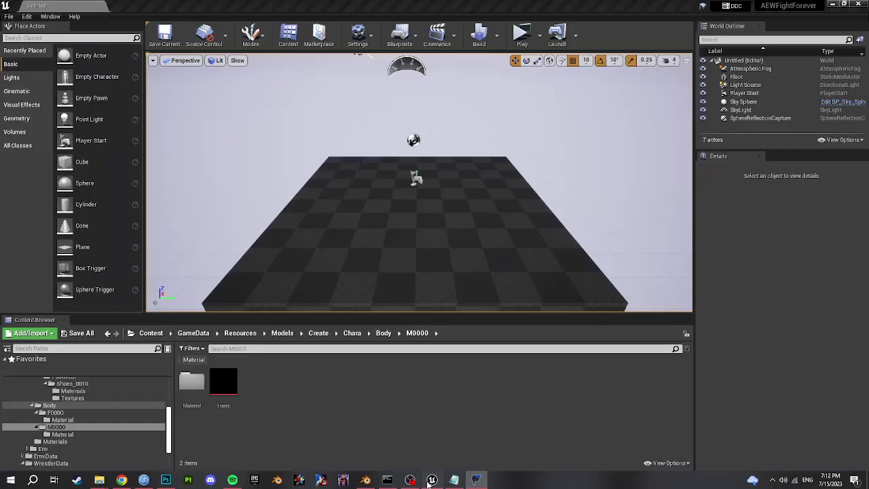
scroll(99, 431, up, 3)
click(72, 441)
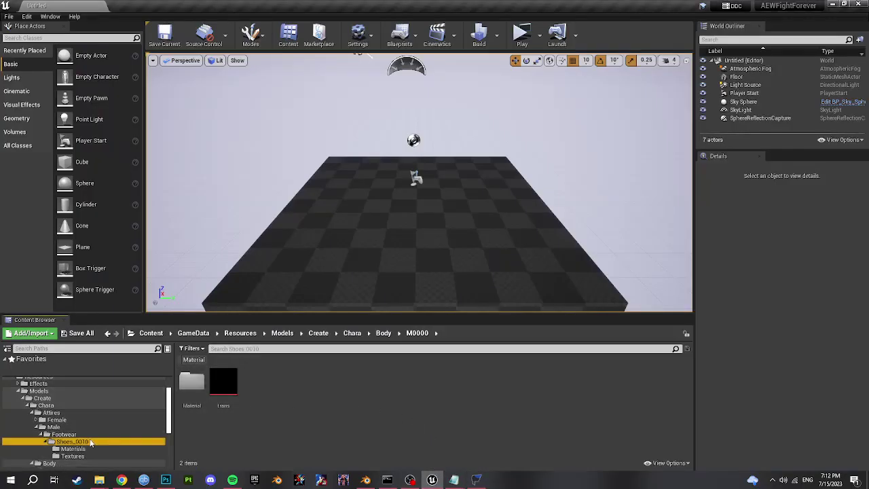
click(262, 388)
double_click(262, 388)
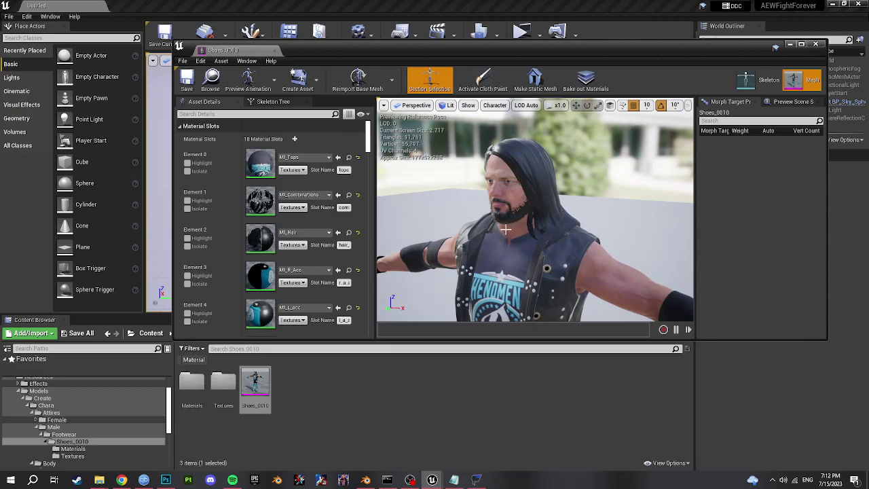
drag(541, 226, 510, 238)
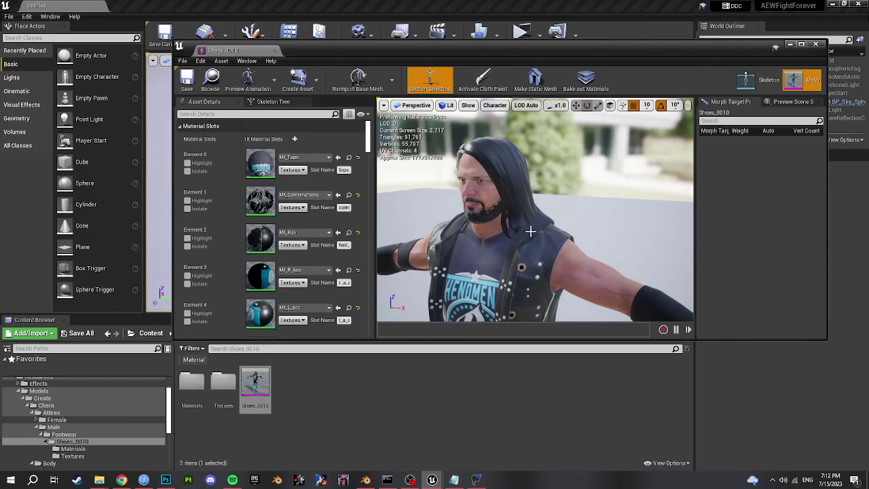
click(816, 45)
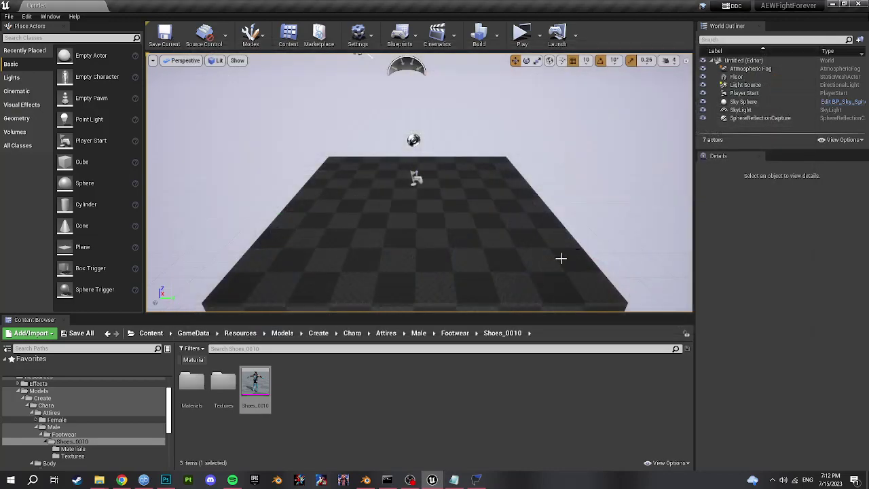
click(474, 479)
Expand AEWFightForever > Content > GameData > Resources > Models > WrestlerData in the folder tree.
double_click(189, 99)
click(188, 128)
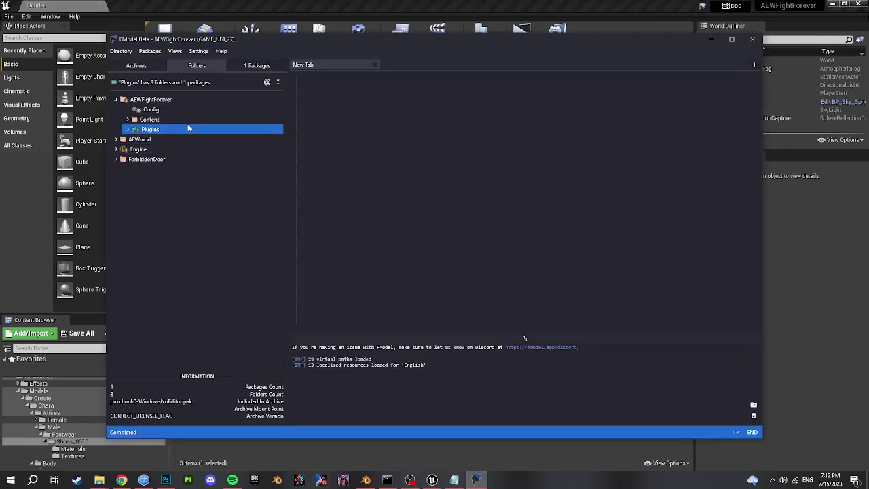
click(184, 121)
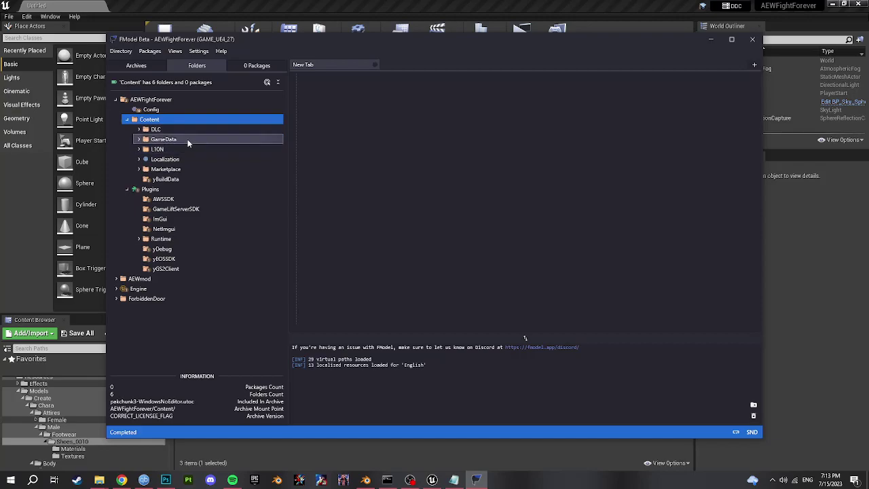
double_click(188, 139)
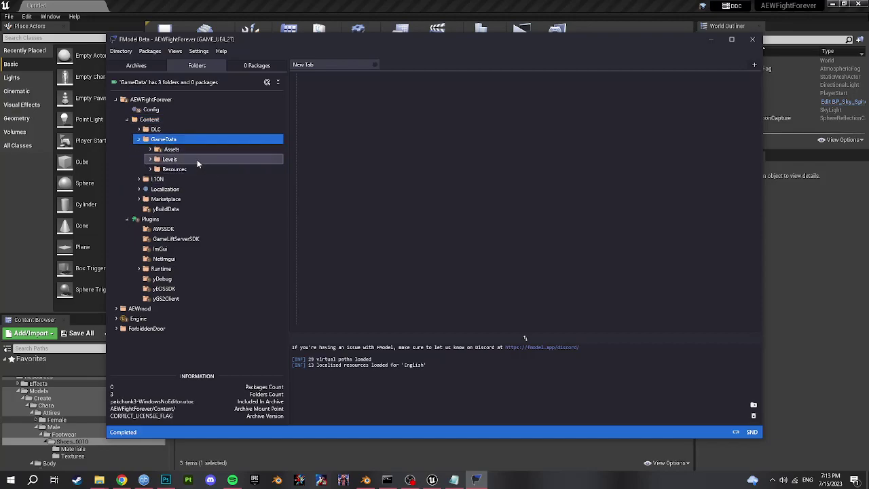
click(191, 169)
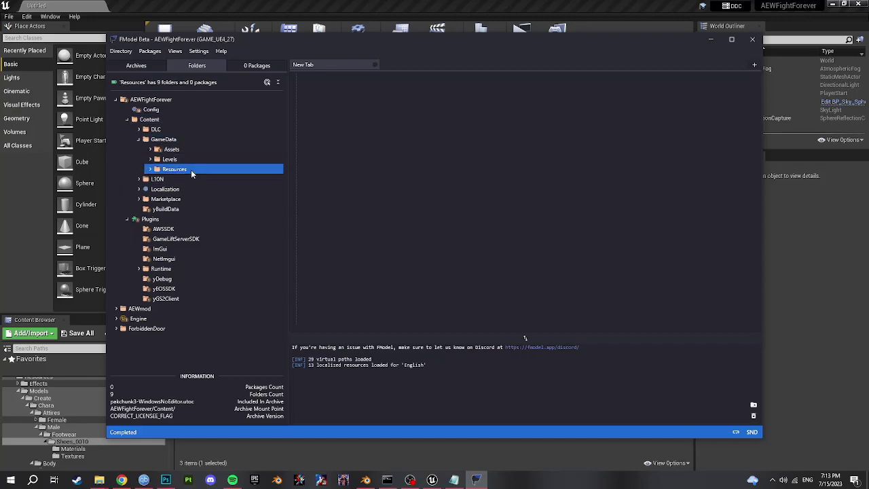
double_click(190, 170)
double_click(196, 228)
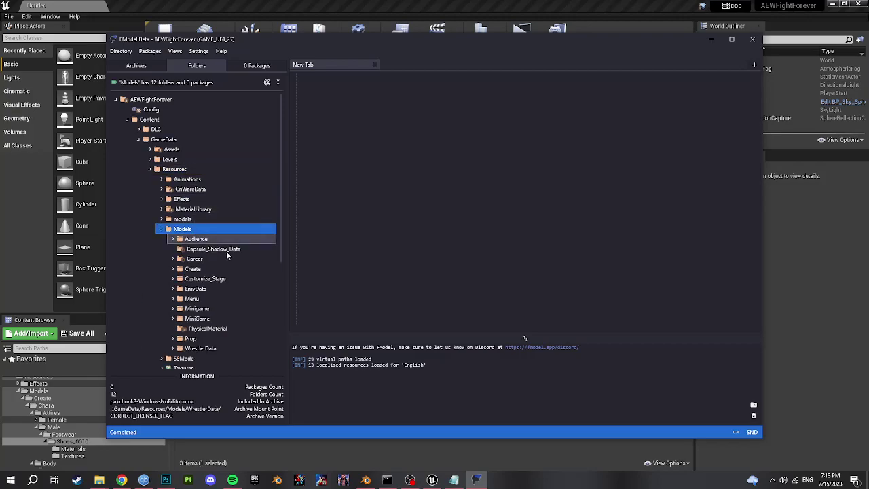
scroll(227, 252, down, 3)
scroll(227, 252, up, 1)
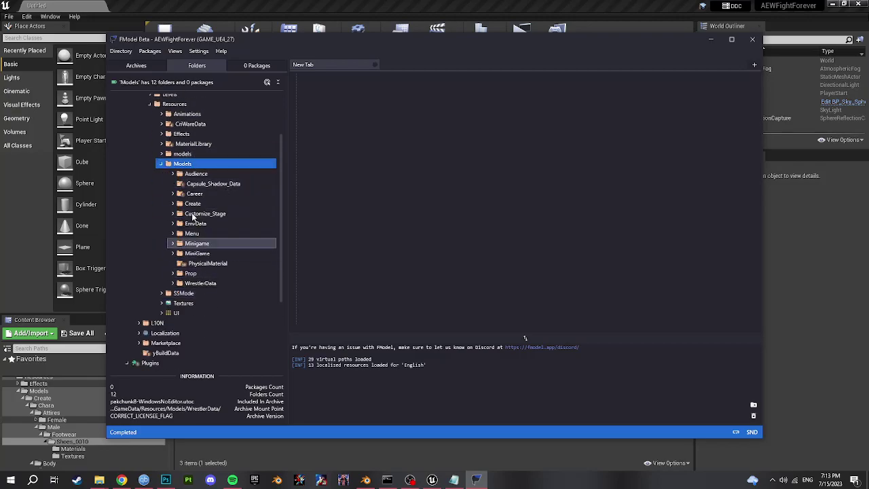
click(206, 286)
double_click(221, 283)
List M0013_02_Matt_Hardy's packages and select M0013_02_Matt_Hardy_Physics.uasset.
scroll(211, 273, down, 3)
scroll(210, 272, down, 15)
scroll(215, 258, down, 5)
scroll(216, 256, down, 9)
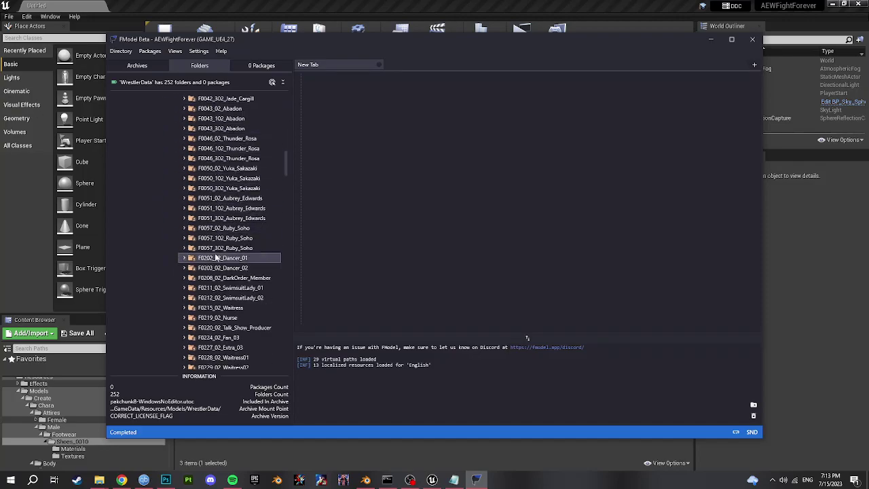
scroll(214, 253, down, 7)
scroll(214, 253, down, 6)
scroll(214, 253, down, 7)
scroll(214, 251, down, 2)
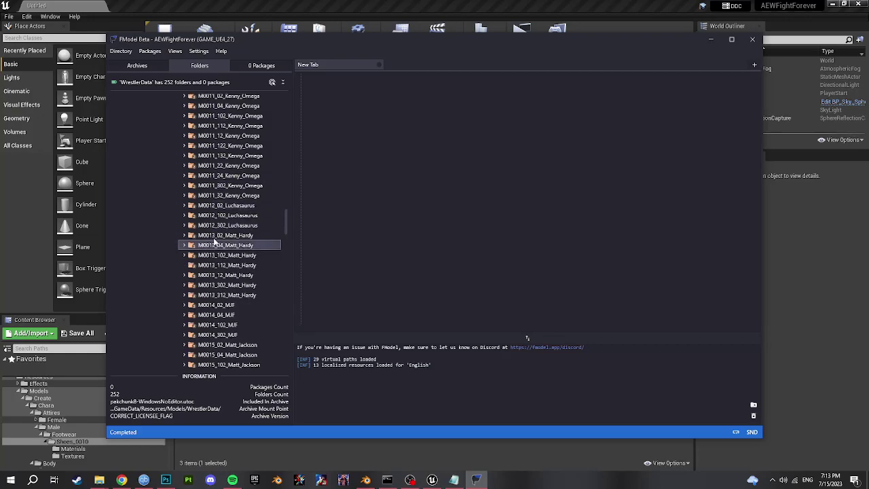
double_click(216, 235)
click(262, 65)
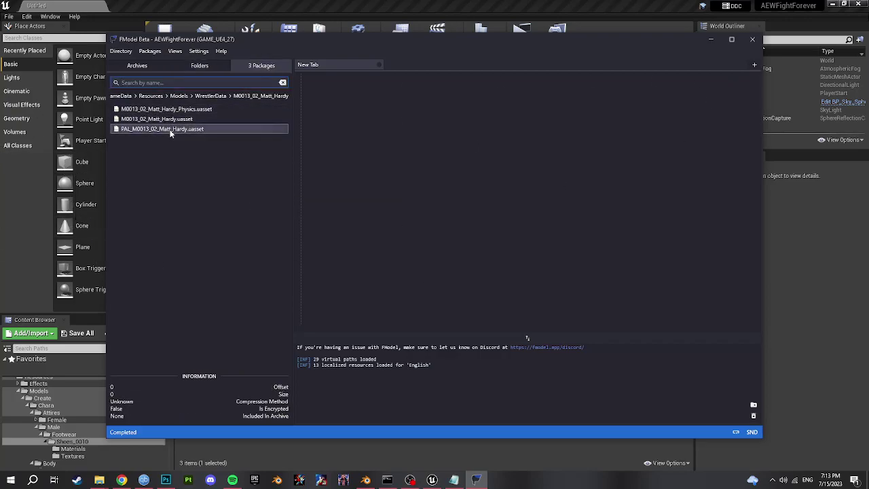
click(146, 109)
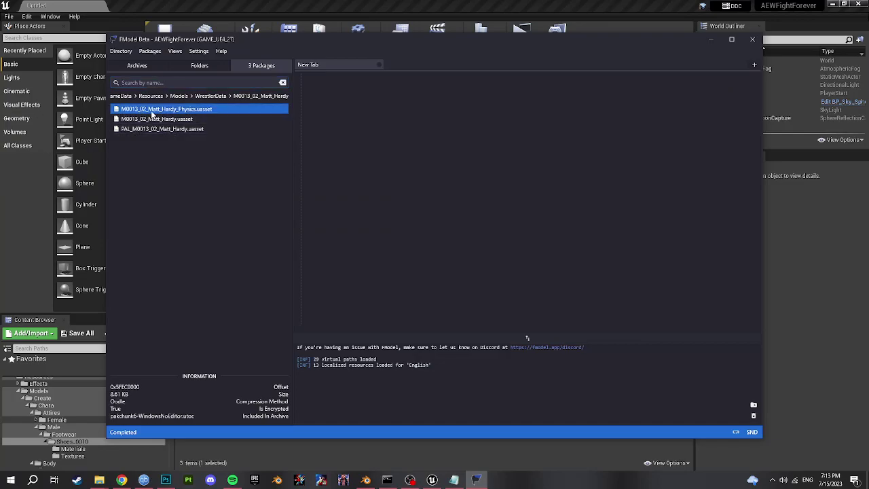
Copy the Matt Hardy physics package path and paste it into Notepad.
right_click(154, 110)
mouse_move(211, 195)
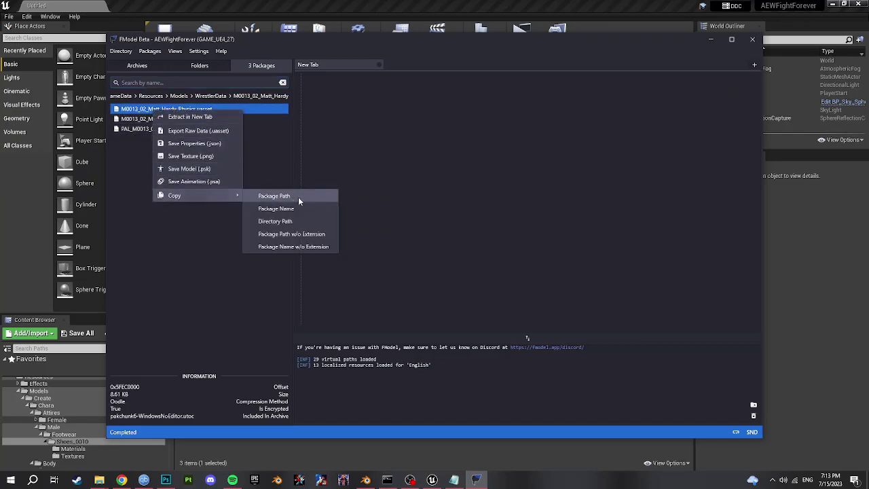
click(298, 197)
click(462, 479)
text(AEWFightForever/Content/GameData/Resources/Models/WrestlerData/M0013_02_Matt_Hardy/M0013_02_Matt_Hardy_Physics.uasset)
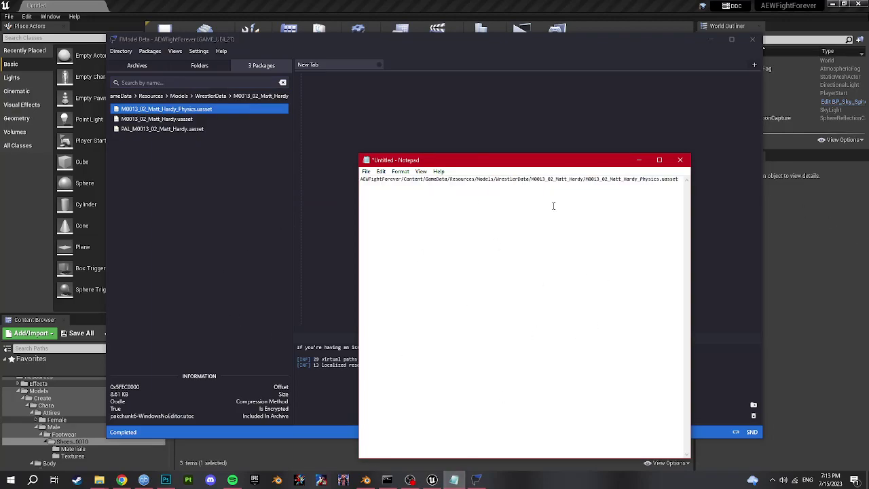
double_click(542, 178)
click(533, 179)
In Unreal, open the WrestlerData folder and bring up its context menu.
click(431, 479)
scroll(82, 434, down, 5)
click(87, 415)
right_click(262, 422)
Create folder M0013_02_Matt_Hardy and copy PHYS_Elite_Roster_Base_Male into it.
click(319, 150)
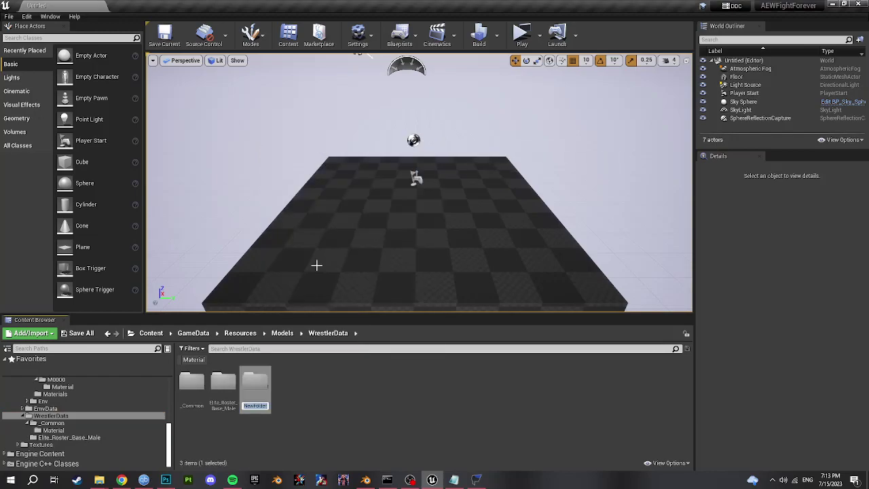
key(Return)
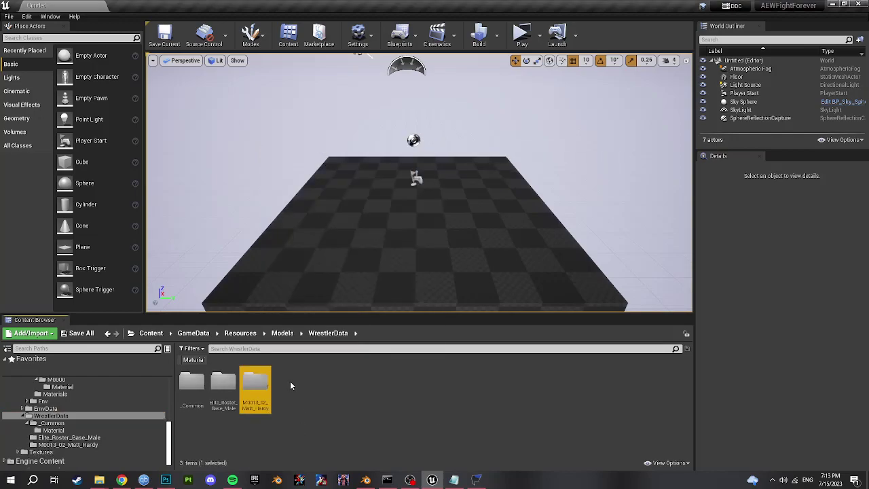
click(89, 438)
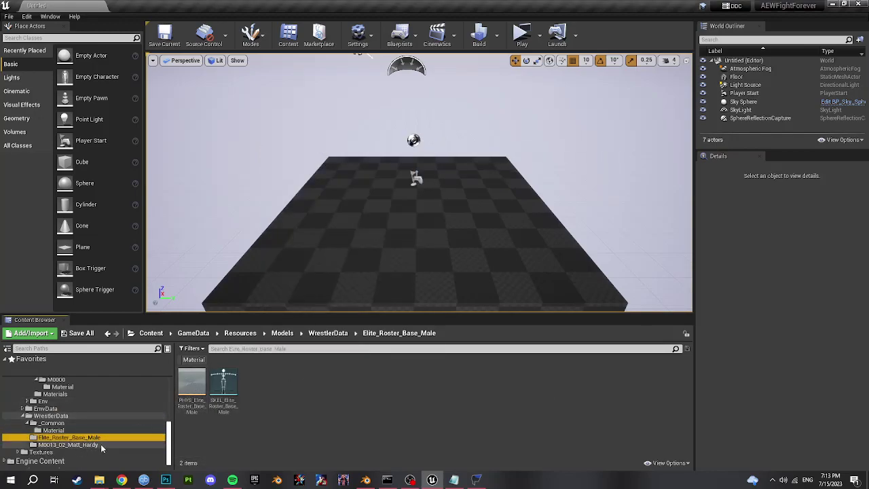
drag(183, 396, 89, 446)
click(105, 430)
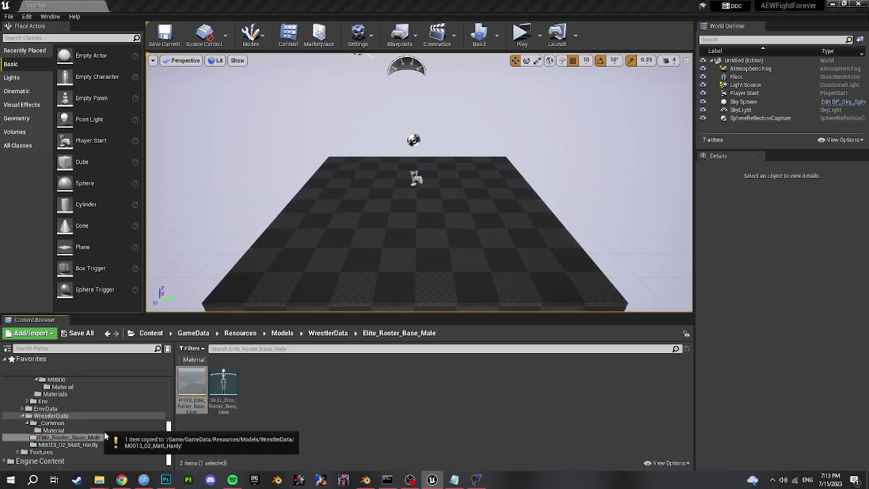
click(74, 444)
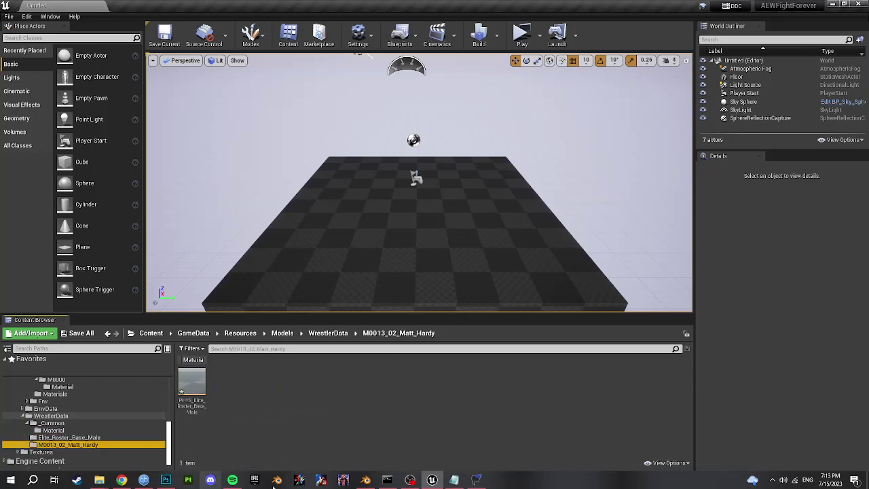
Rename the copied asset to M0013_02_Matt_Hardy_Physics using the name from Notepad.
click(452, 482)
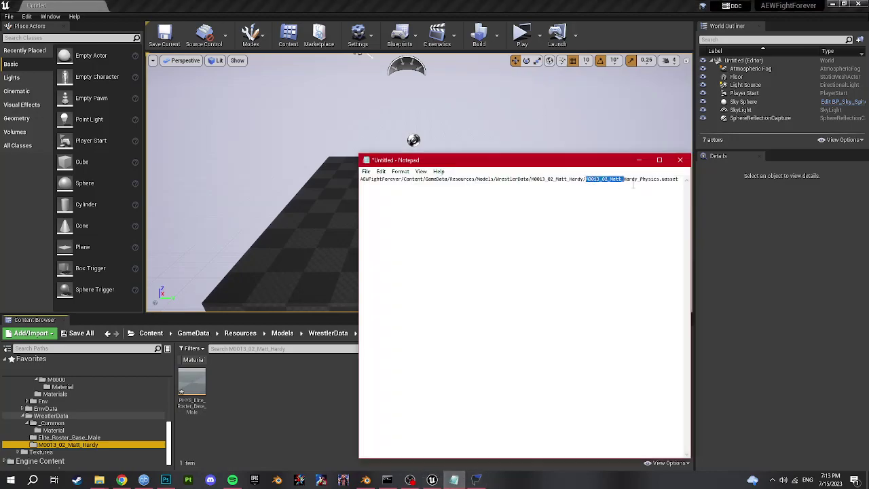
click(192, 383)
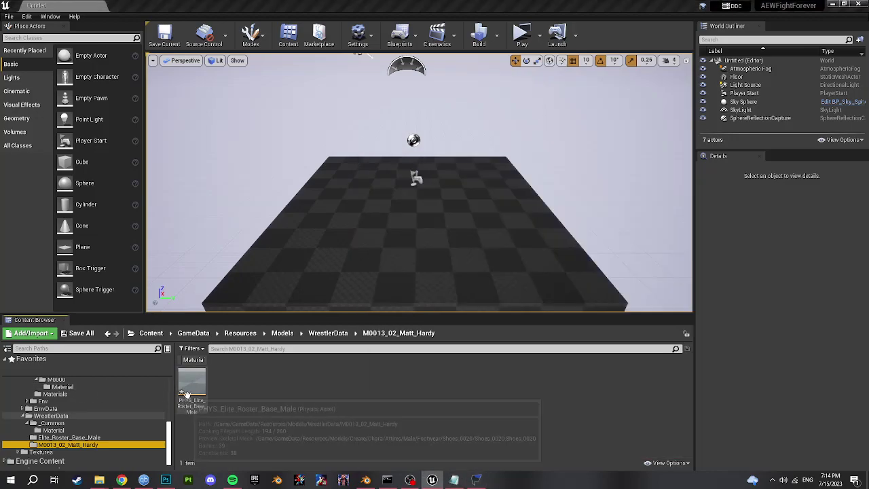
key(F2)
key(ctrl+v)
key(Return)
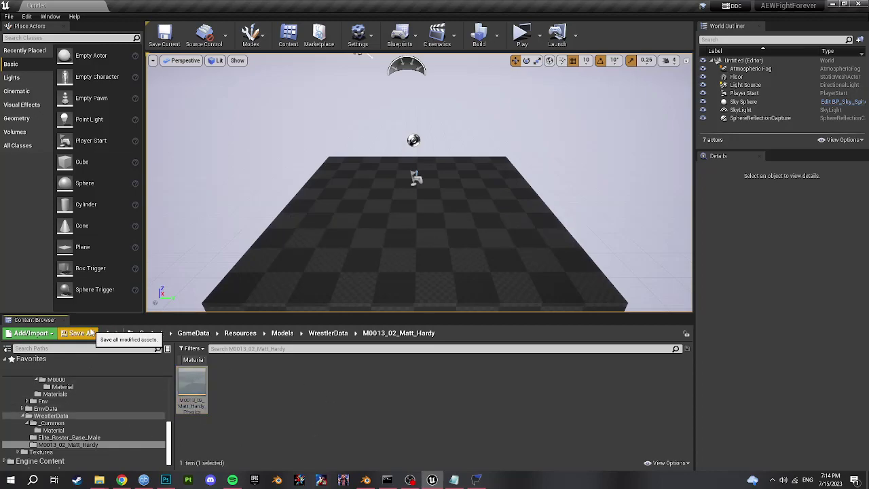
Assign the physics asset to a chunk and save it.
right_click(197, 387)
mouse_move(280, 227)
click(370, 335)
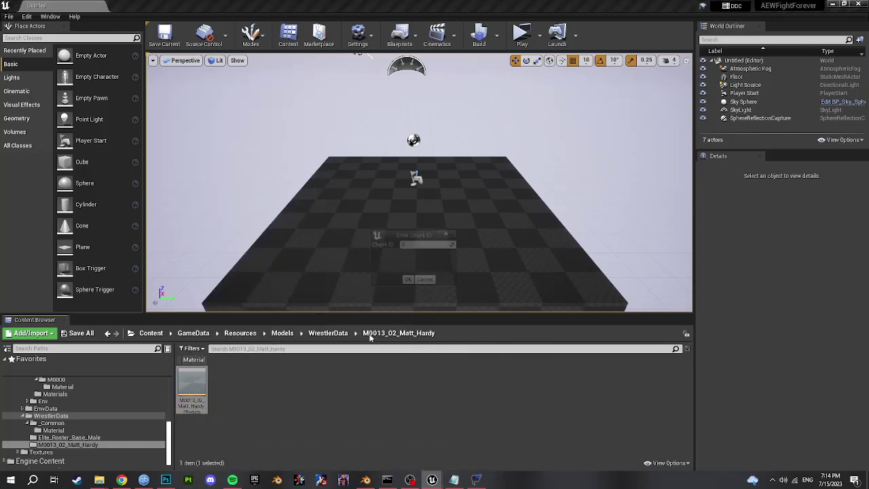
click(409, 281)
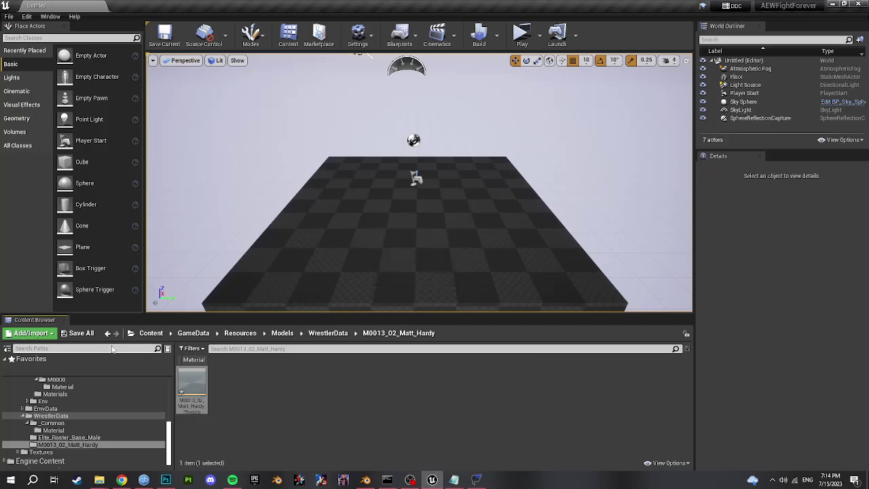
click(521, 326)
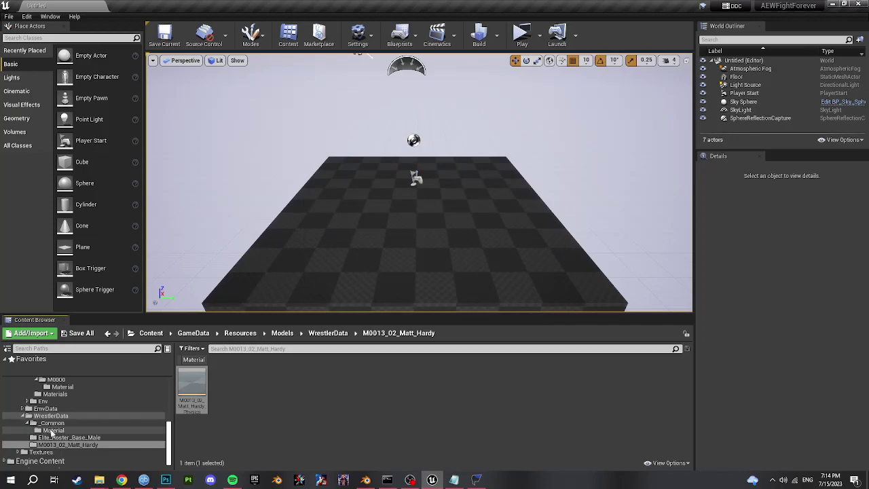
click(79, 415)
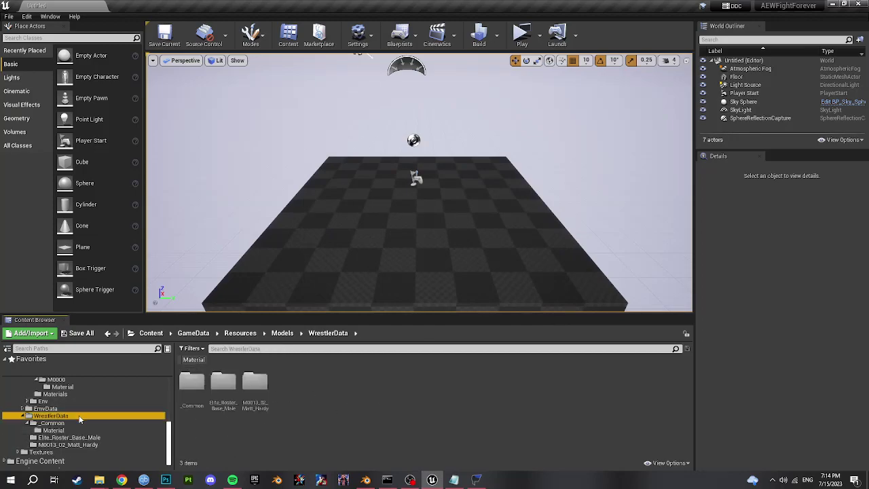
scroll(80, 428, up, 3)
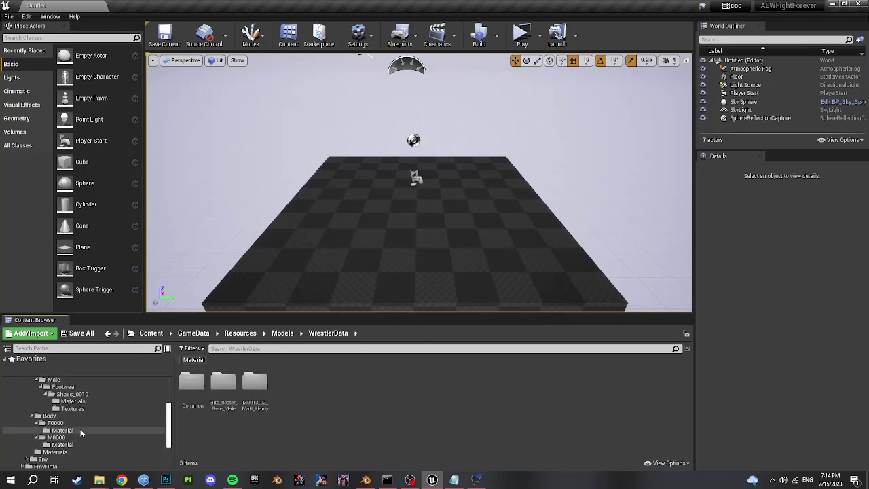
click(85, 394)
click(475, 480)
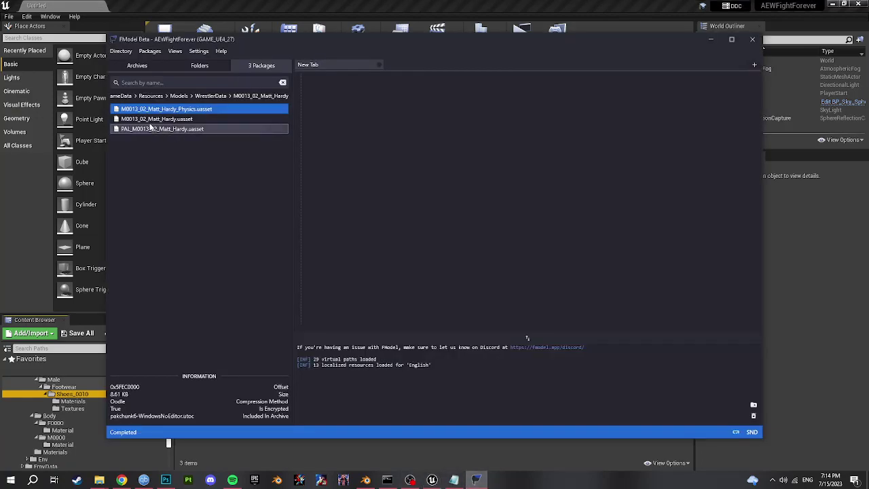
Preview the Matt Hardy model, then open the M0015_02_Matt_Jackson.uasset package.
double_click(272, 119)
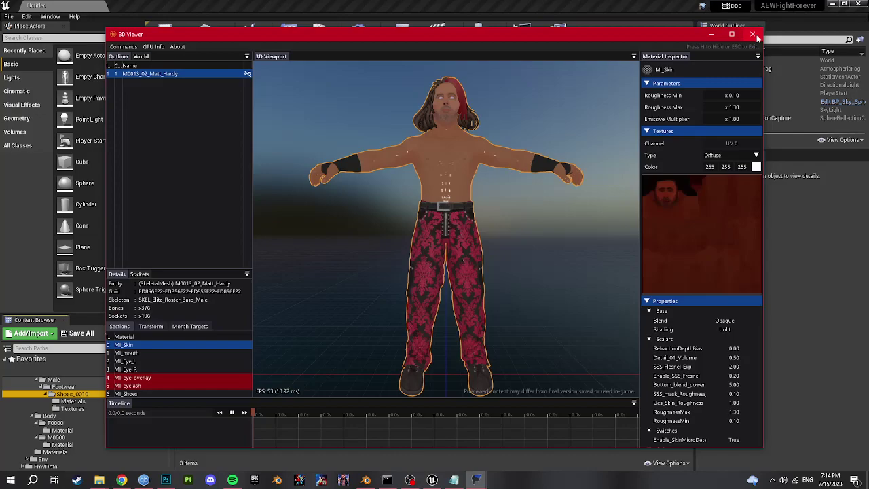
key(Escape)
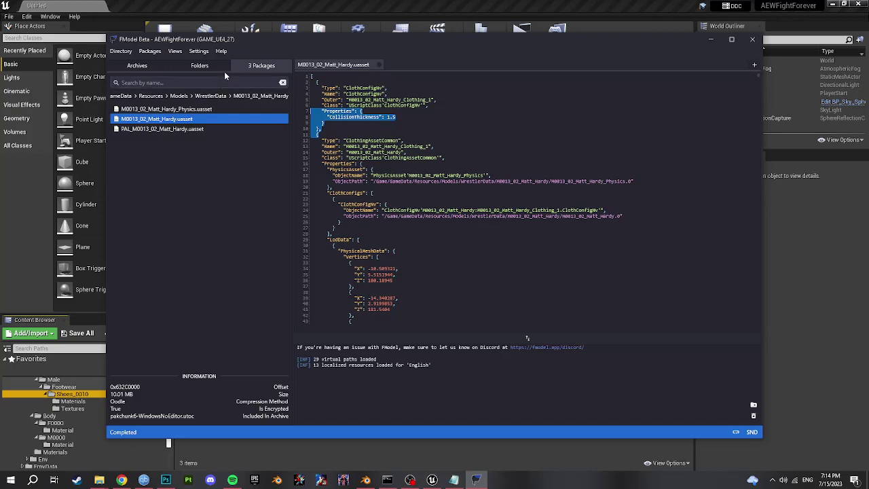
click(199, 65)
scroll(217, 307, down, 3)
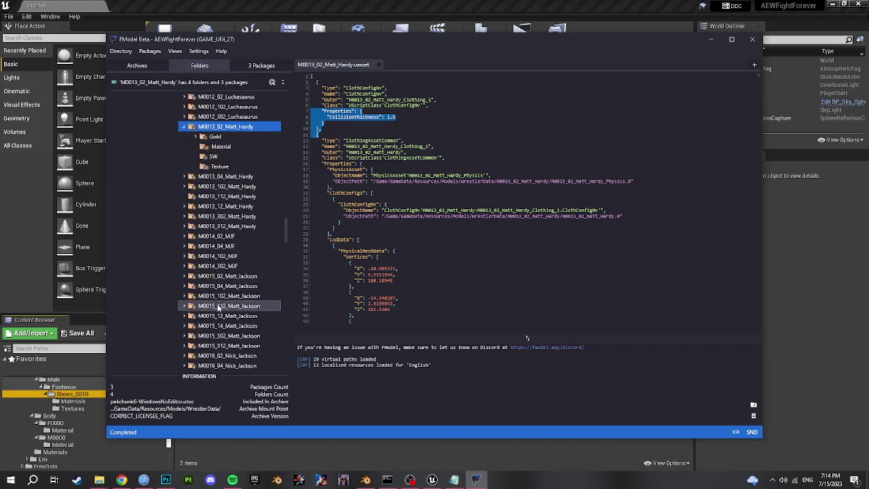
click(228, 276)
click(261, 65)
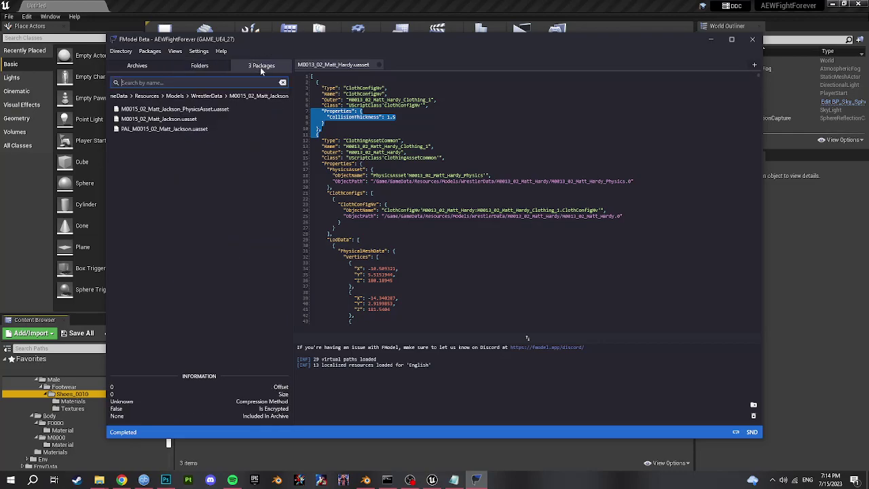
click(196, 120)
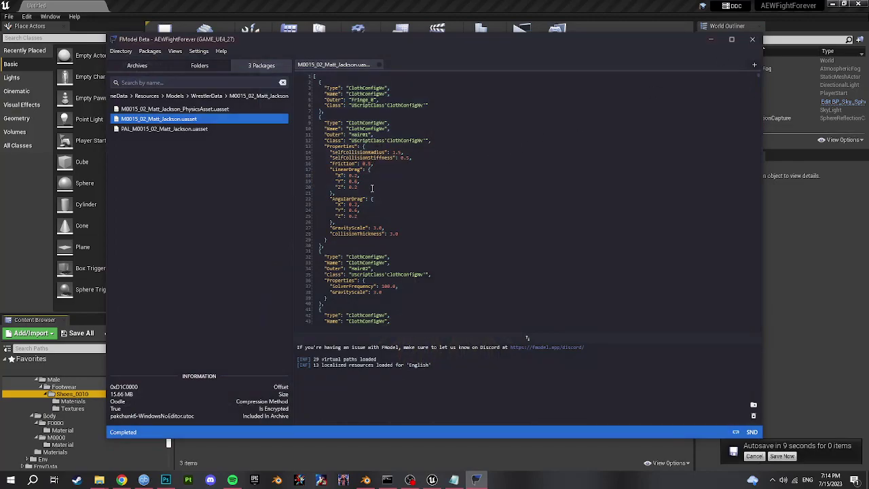
click(409, 243)
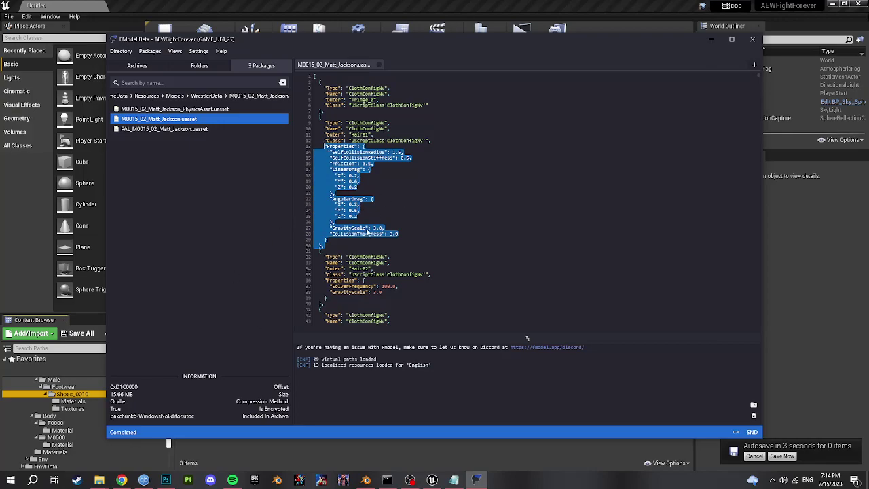
click(324, 164)
drag(319, 148, 404, 238)
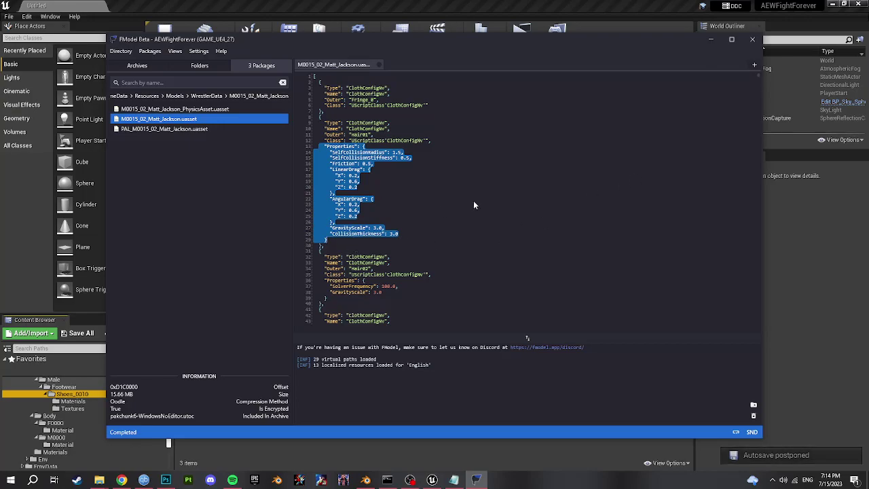
click(191, 467)
Open the Shoes_0010 mesh and set the Element 12 and 13 materials to None.
double_click(255, 384)
scroll(323, 219, down, 10)
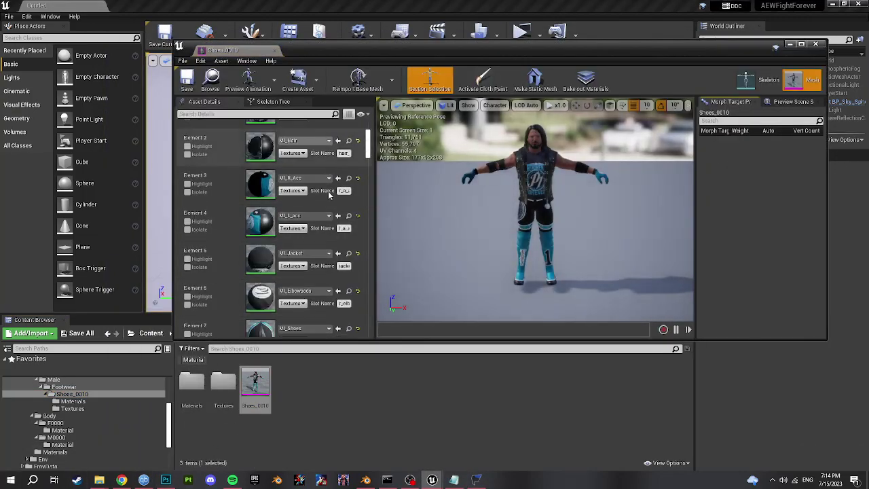
scroll(323, 219, down, 2)
scroll(346, 217, up, 2)
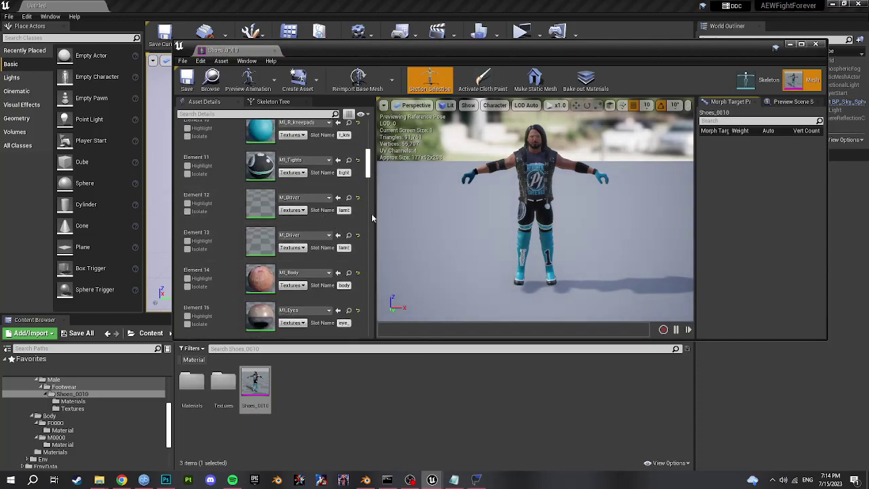
click(338, 235)
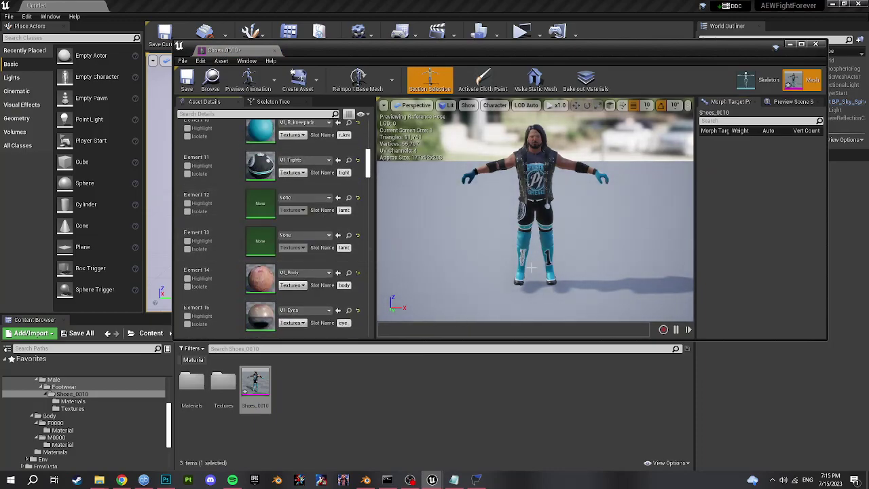
Replace MI_Hair with M_Driver in the Element 2 slot, exposing the hood beneath the hair.
scroll(535, 209, up, 10)
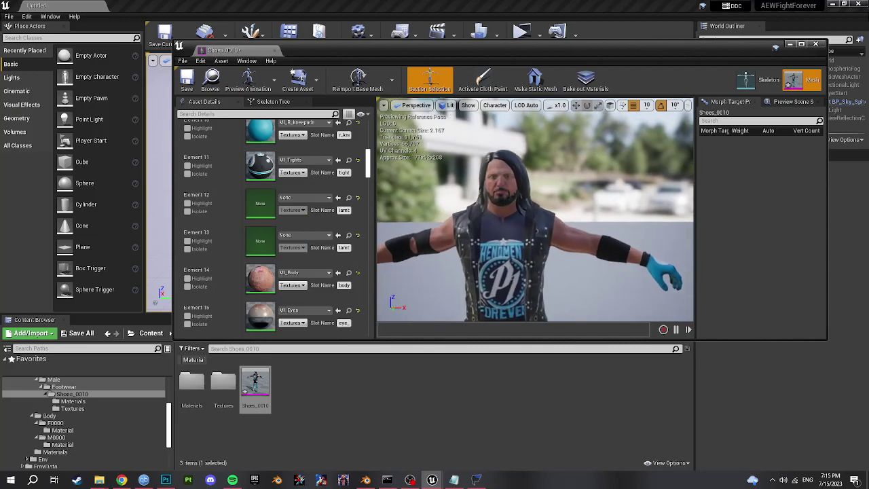
scroll(517, 214, up, 4)
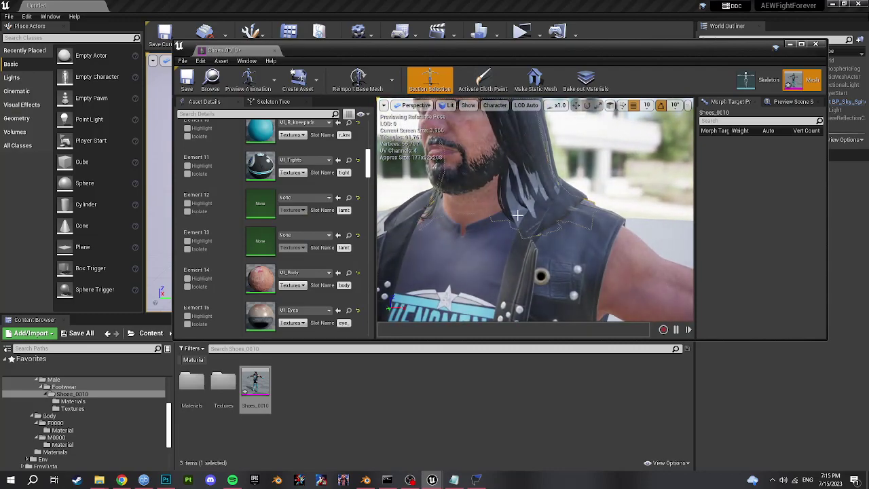
scroll(314, 273, down, 5)
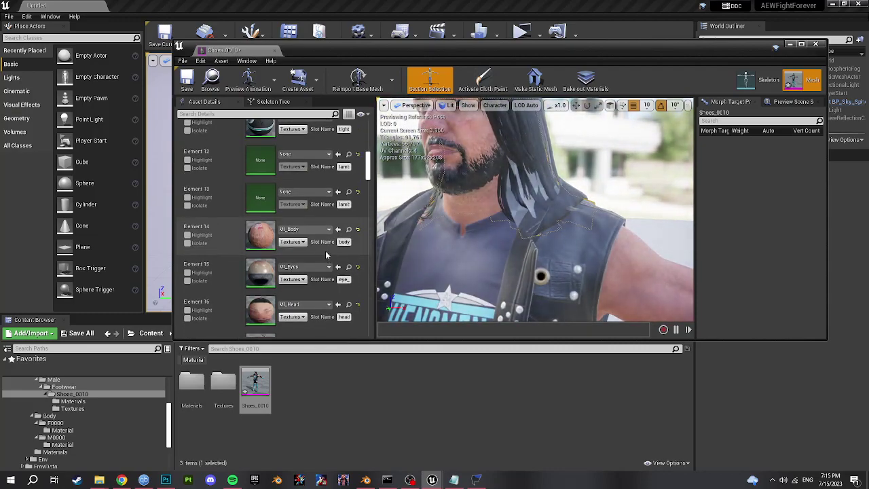
scroll(314, 272, up, 8)
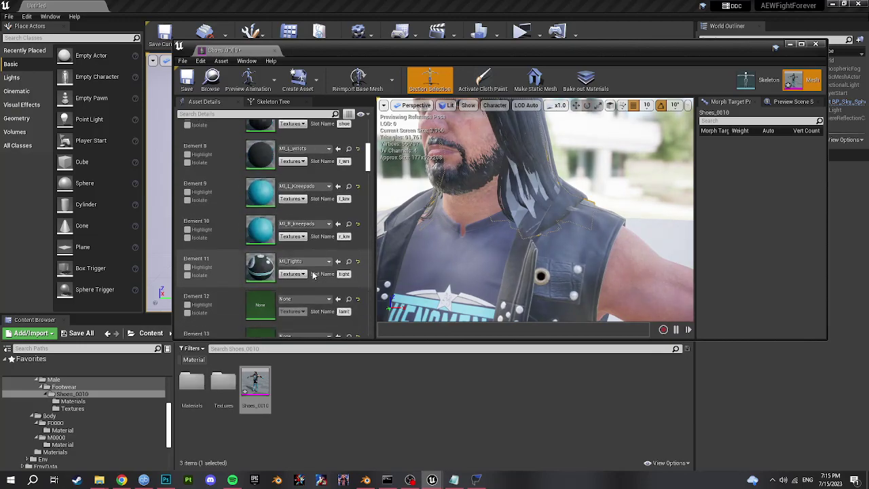
scroll(313, 273, up, 5)
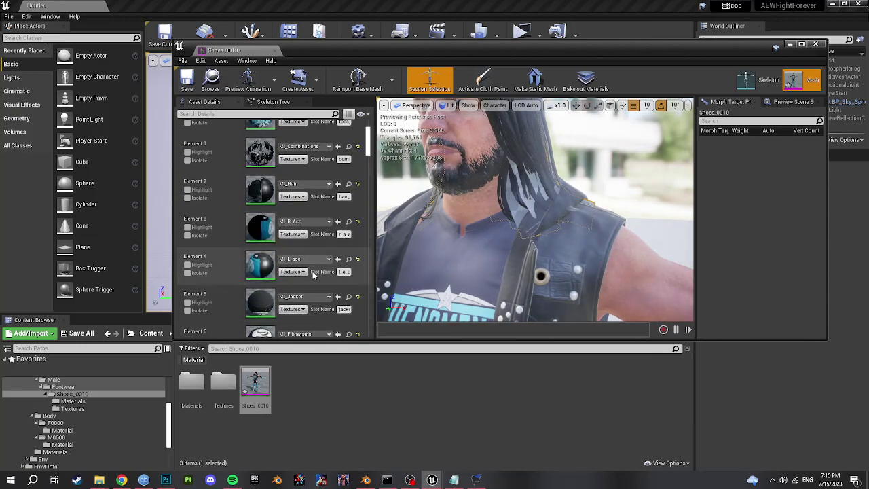
click(319, 201)
text(dr)
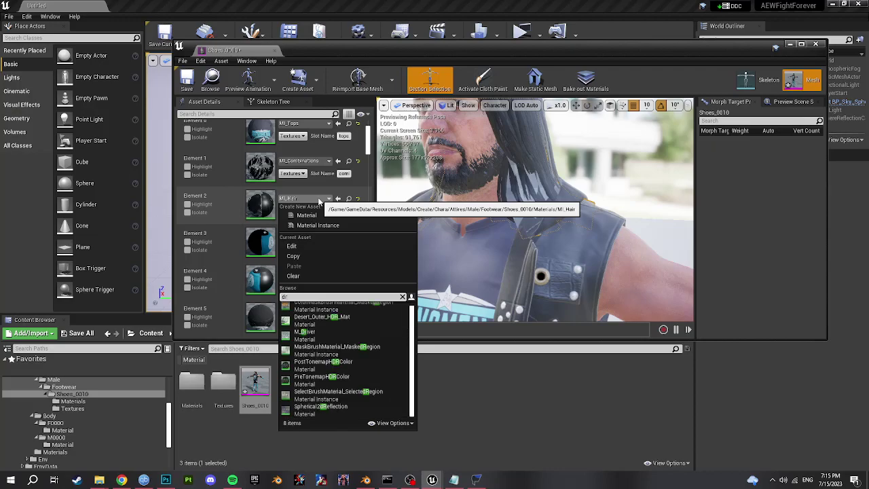
text(iver)
click(325, 308)
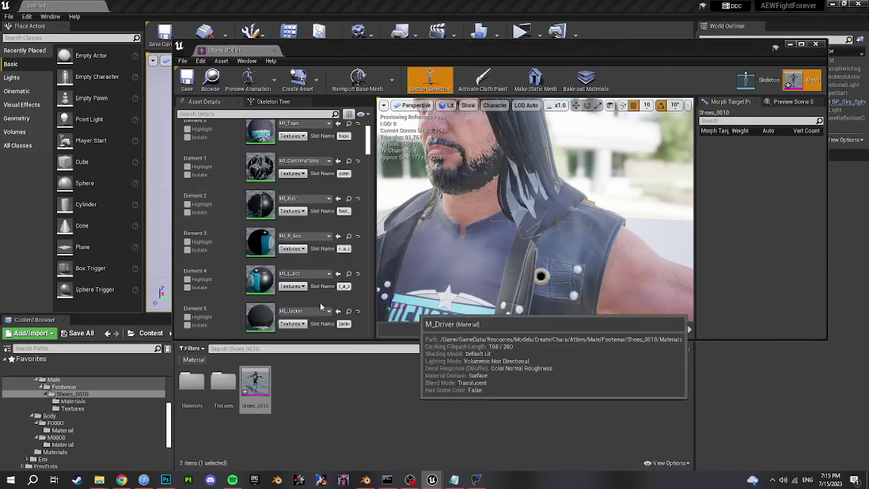
right_drag(502, 165, 502, 195)
right_drag(490, 167, 497, 167)
Create clothing data from the hair's LOD0 Section 12 with the M0013_02_Matt_Hardy_Physics physics asset.
right_click(496, 170)
click(498, 150)
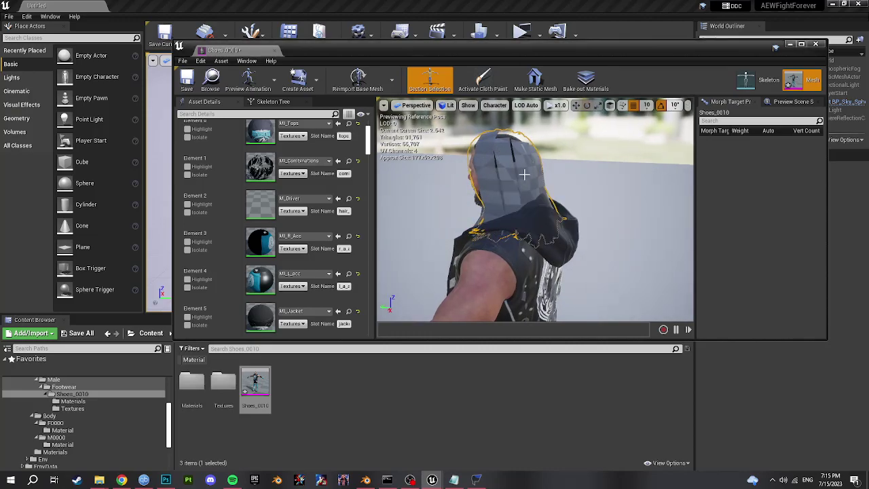
right_drag(477, 227, 475, 229)
right_click(475, 229)
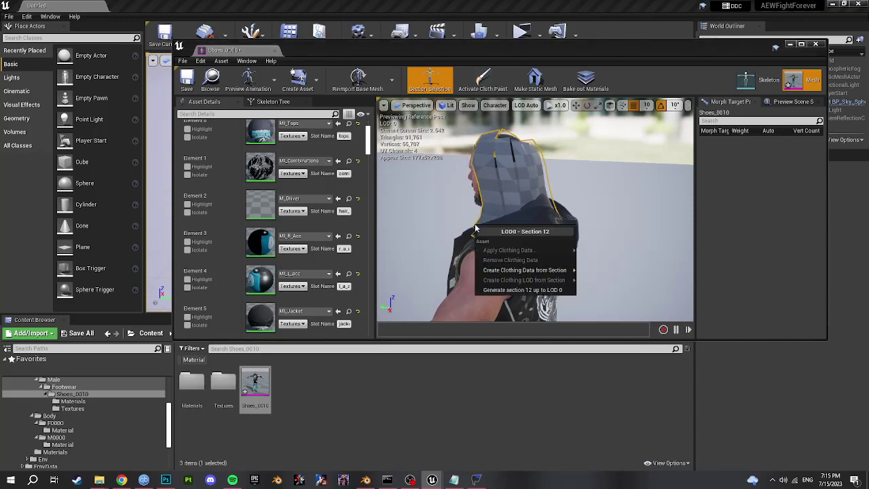
mouse_move(529, 270)
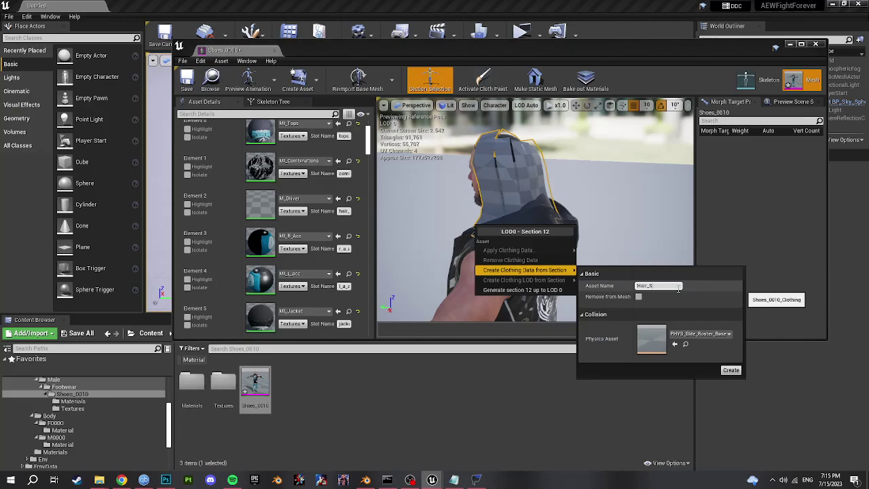
click(702, 334)
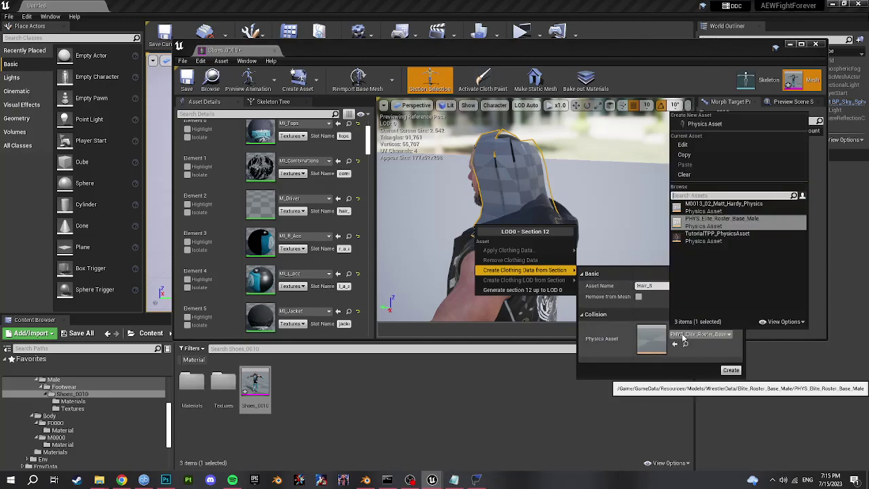
click(717, 213)
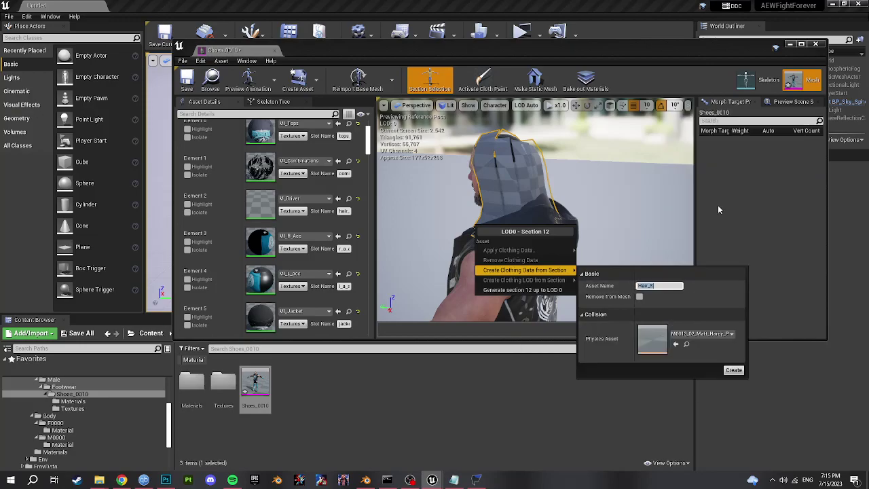
click(733, 370)
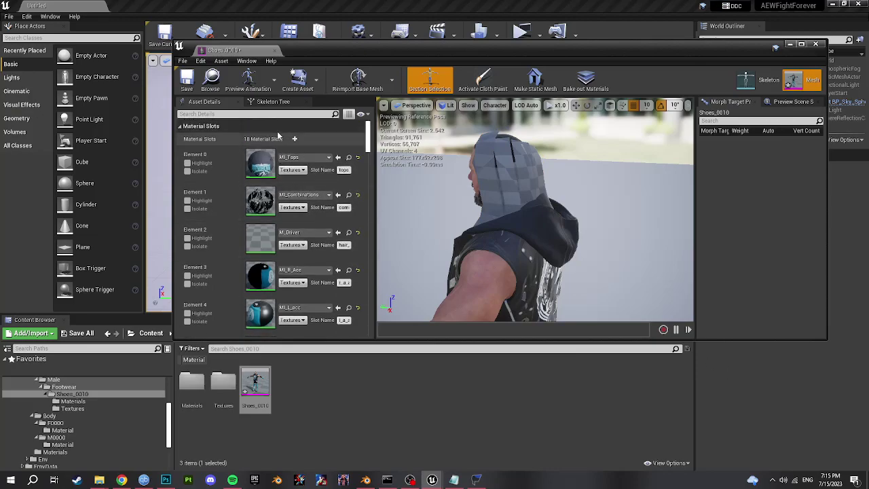
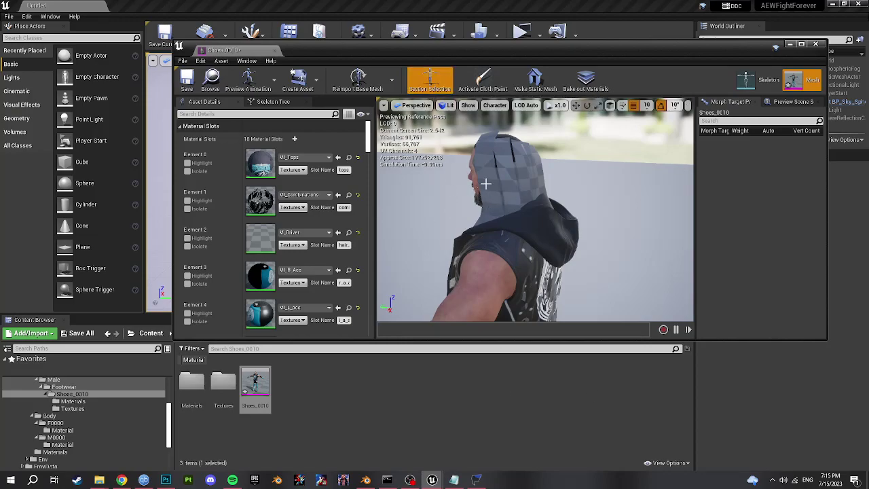
Select the bare arm, hood and vest sections of the character in the preview.
click(450, 255)
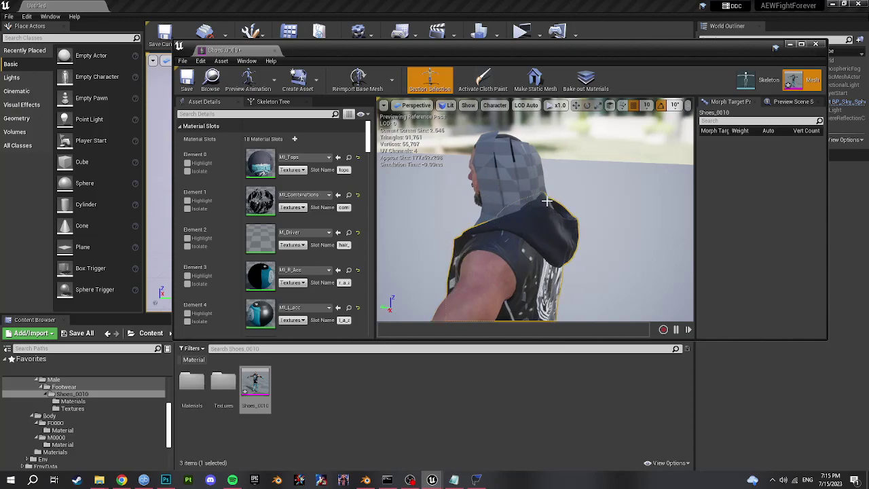
click(481, 186)
click(523, 306)
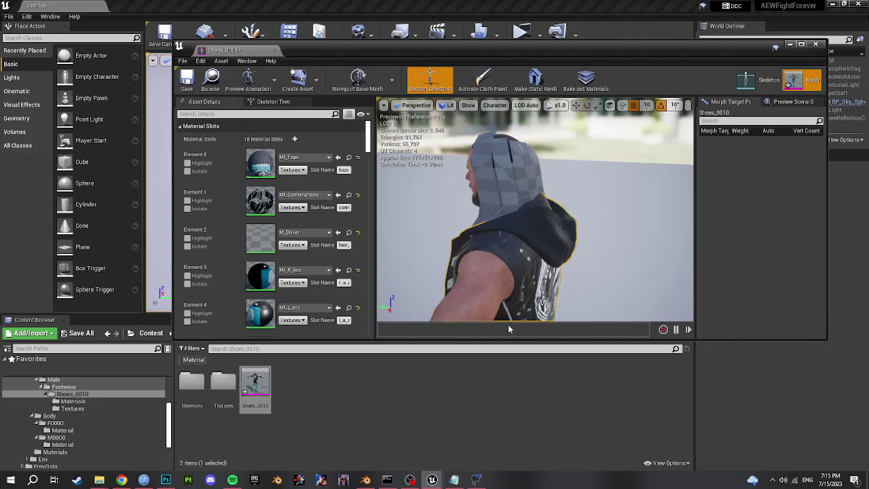
Dock the Clothing tab beside Asset Details, select Hair_S_0 and expand Cloth Configs > ClothConfig.
click(247, 60)
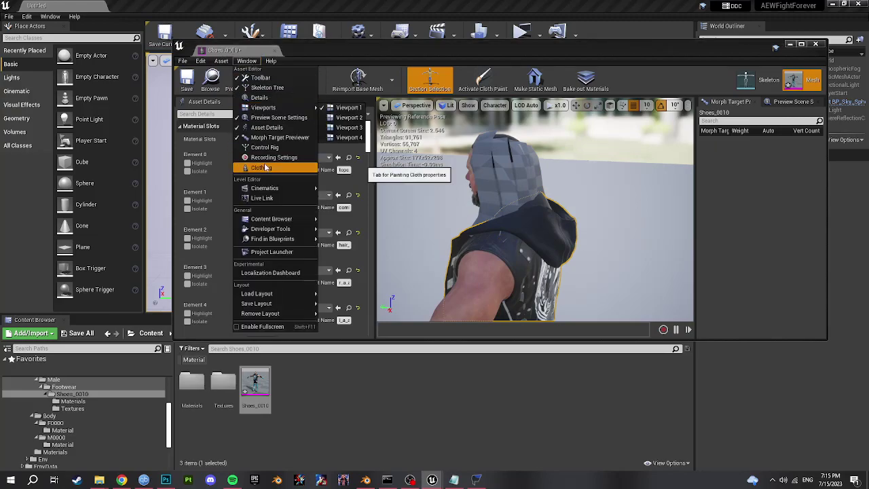
click(265, 167)
mouse_move(333, 103)
mouse_down()
mouse_move(347, 132)
mouse_move(463, 192)
mouse_move(323, 103)
mouse_up()
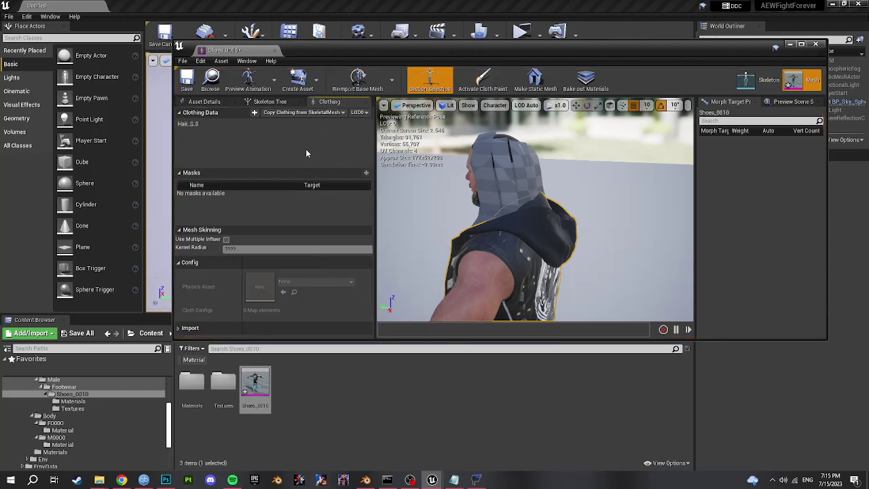
click(197, 125)
scroll(203, 271, down, 2)
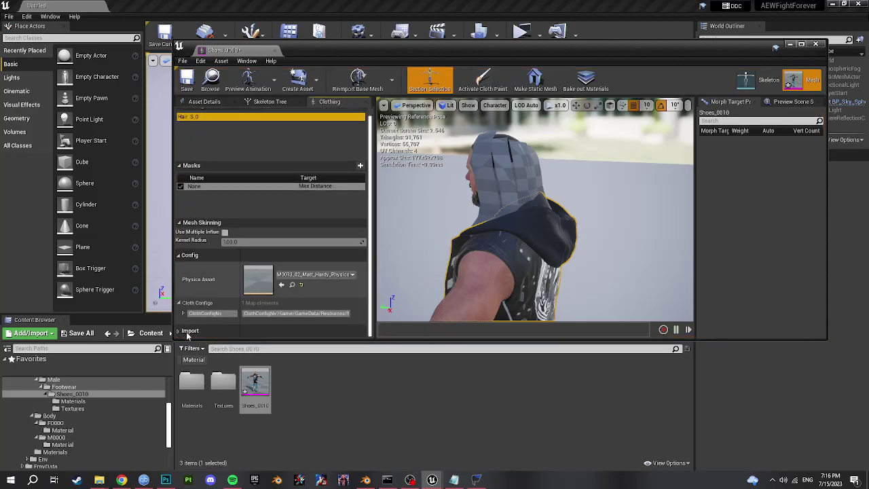
click(218, 300)
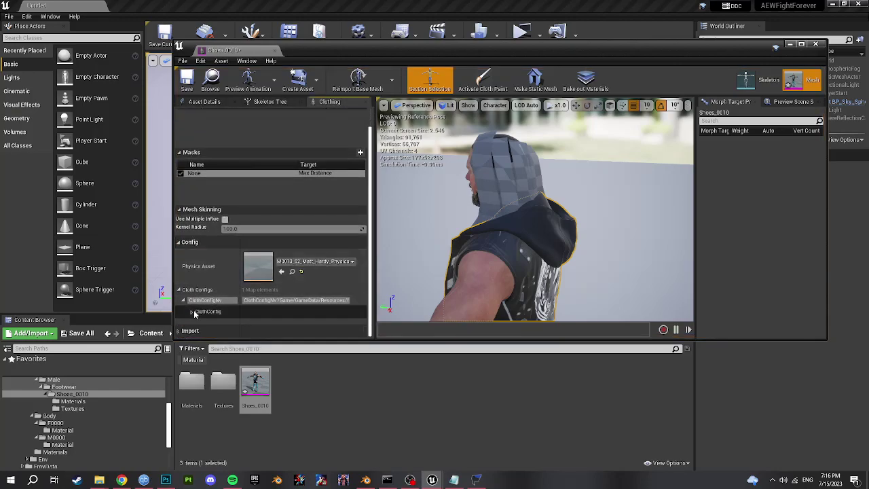
click(191, 311)
scroll(238, 265, down, 5)
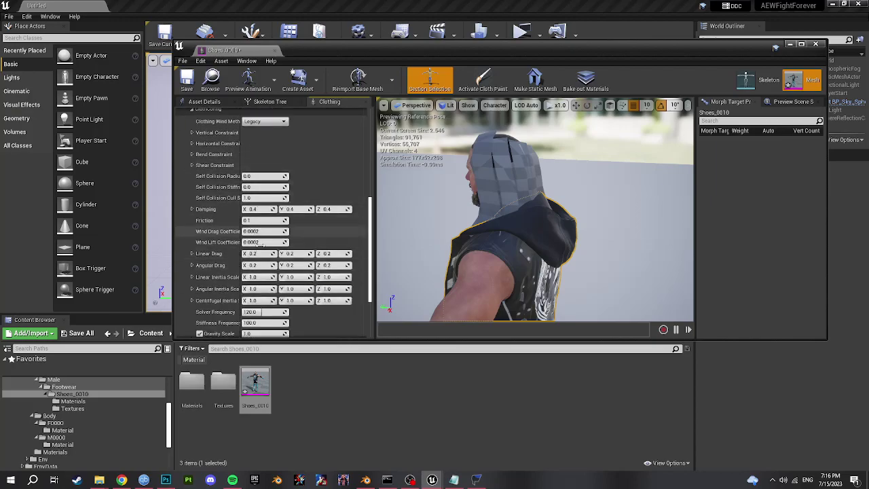
Highlight FModel's Hair01 properties block as the reference for the cloth settings.
click(477, 480)
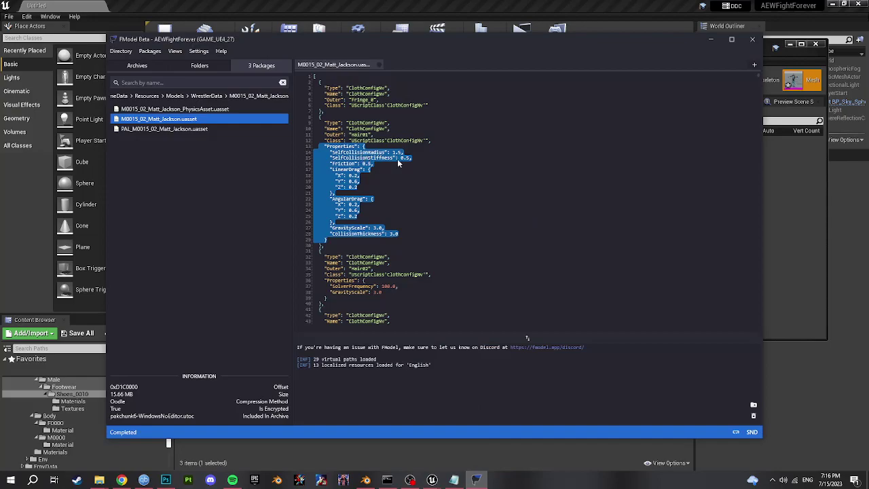
scroll(747, 243, down, 5)
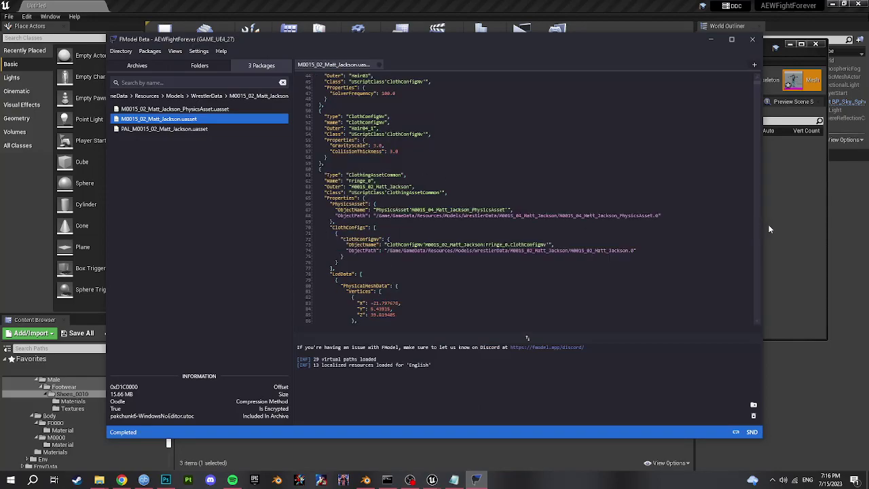
click(767, 224)
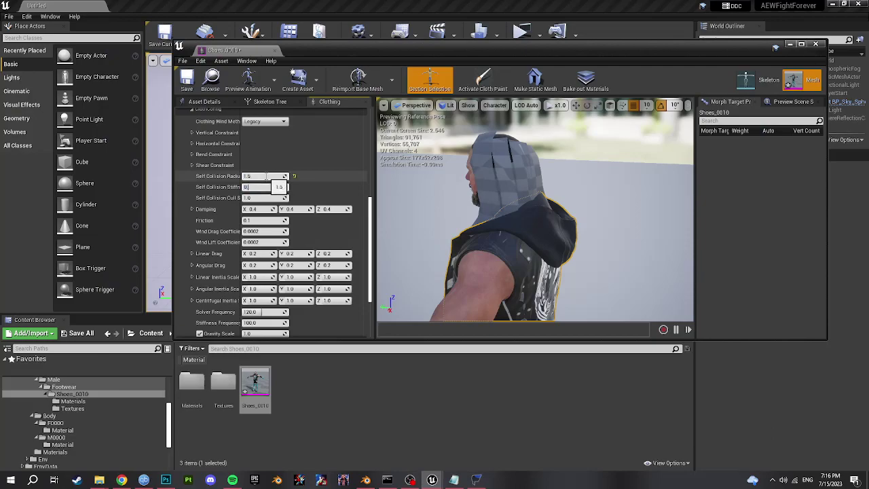
key(alt+Tab)
key(alt+Tab)
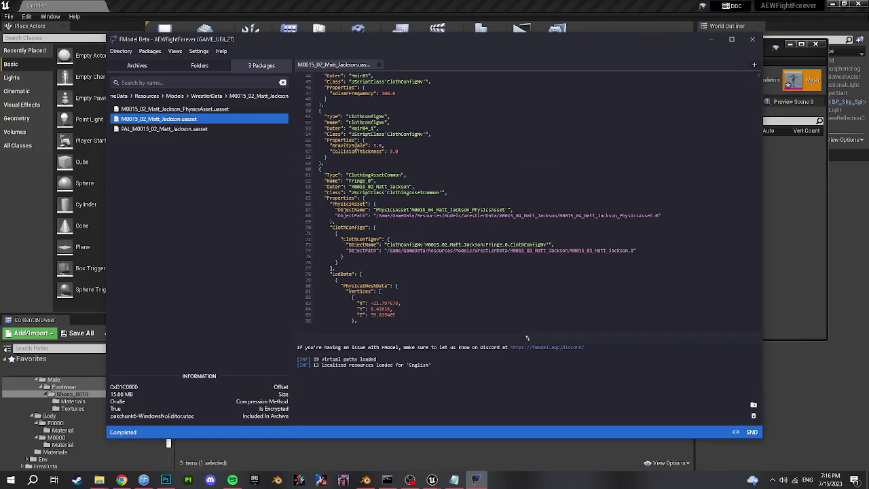
scroll(339, 140, up, 15)
drag(327, 239, 324, 146)
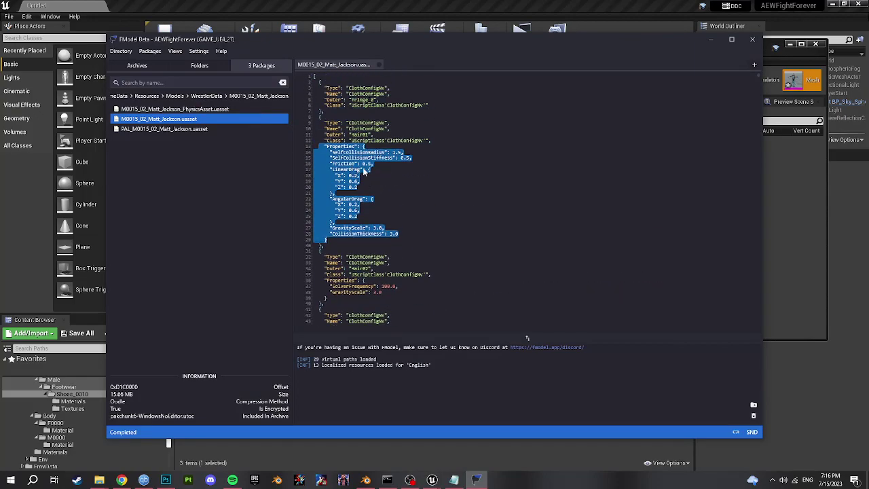
key(alt+Tab)
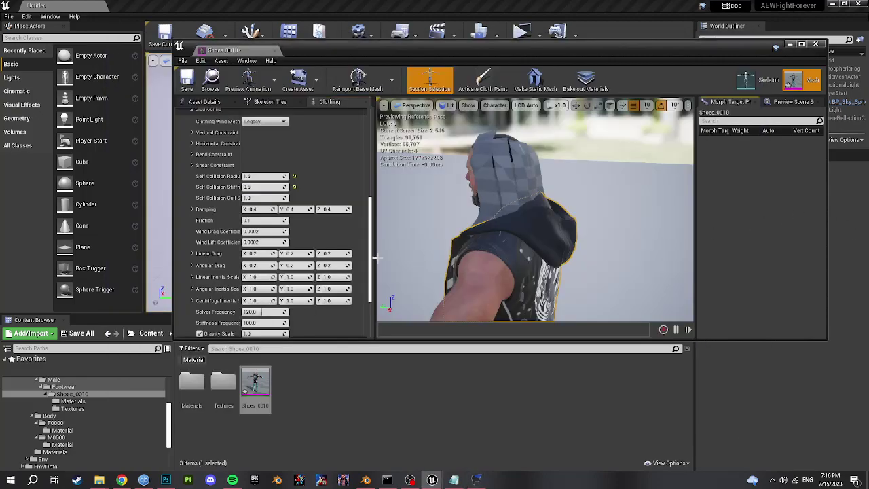
Copy Hair01's friction into ClothConfig, checking FModel, and set Gravity Scale to 3.
click(263, 221)
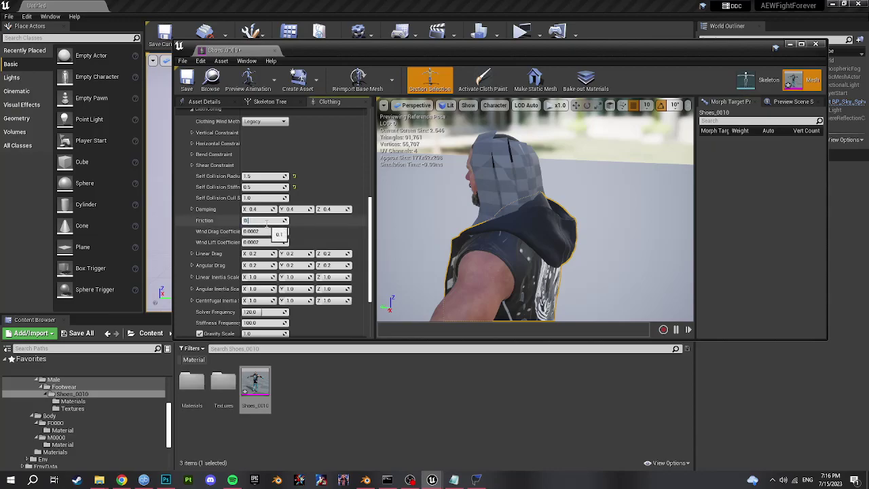
key(alt+Tab)
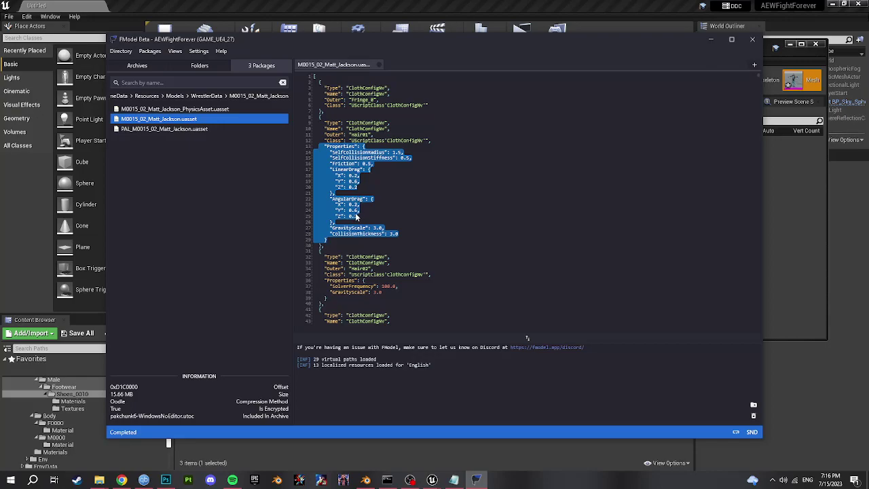
key(alt+Tab)
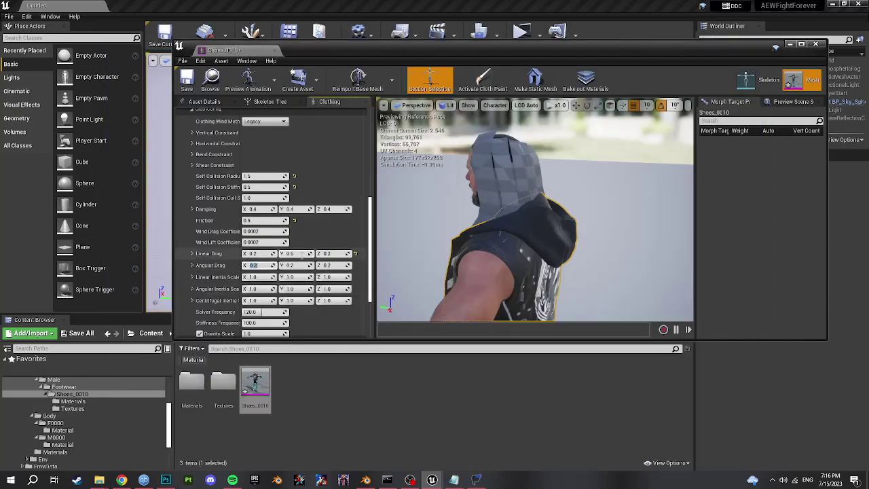
key(alt+Tab)
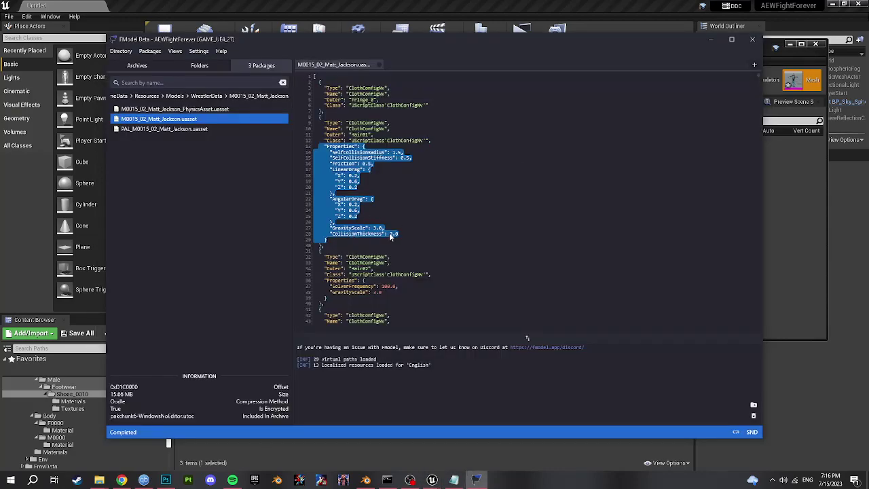
key(alt+Tab)
scroll(269, 264, down, 3)
click(261, 275)
text(3)
click(251, 319)
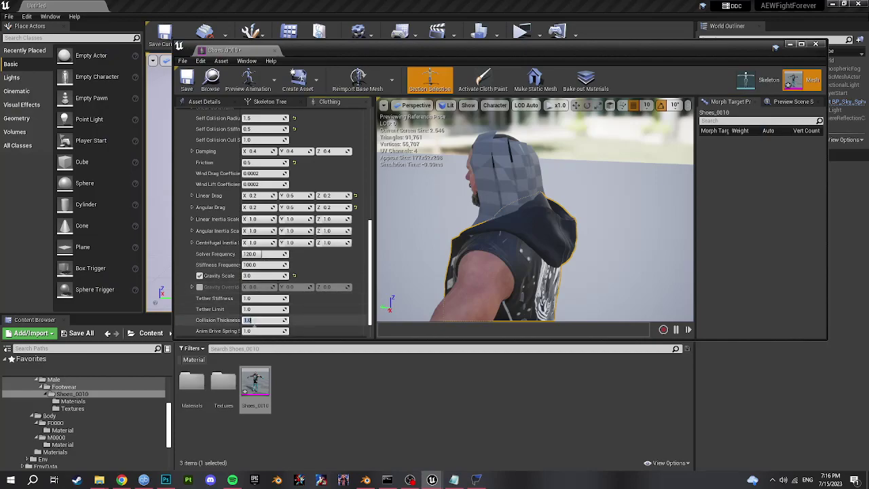
Set Collision Thickness to 3, save the asset, and confirm the Hair_S_0 clothing data name.
text(3)
key(ctrl+s)
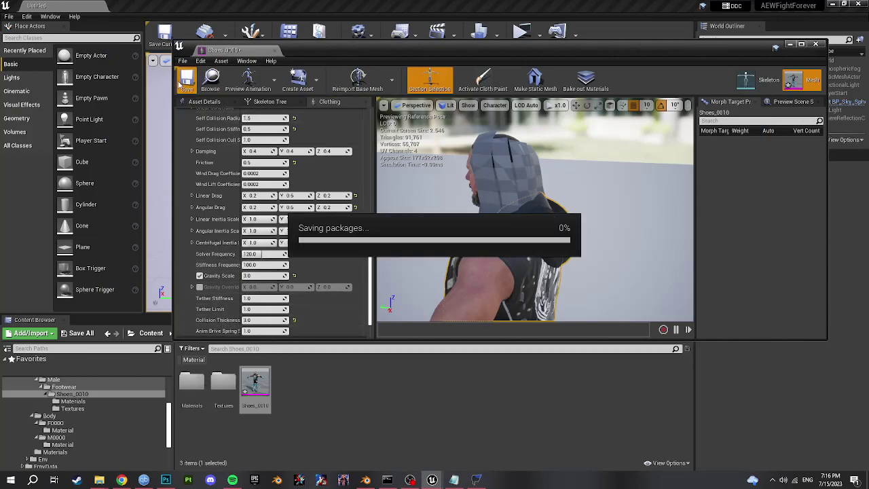
scroll(290, 234, up, 1)
scroll(291, 235, up, 10)
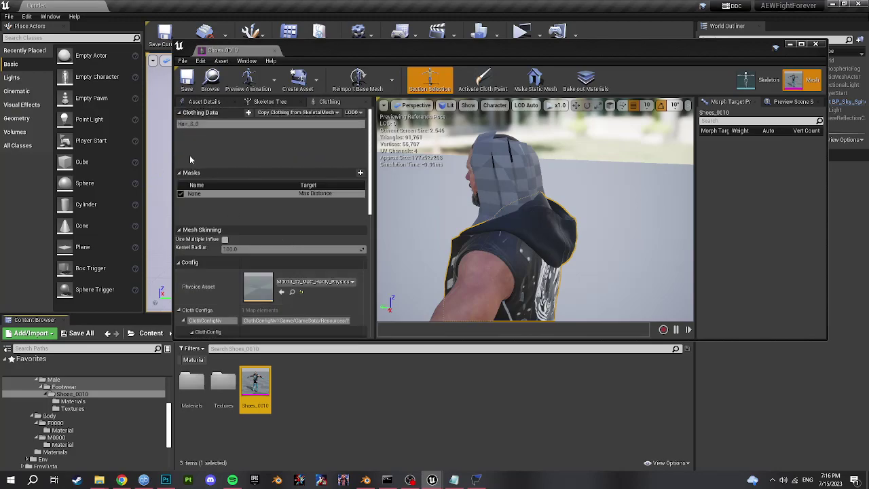
click(214, 126)
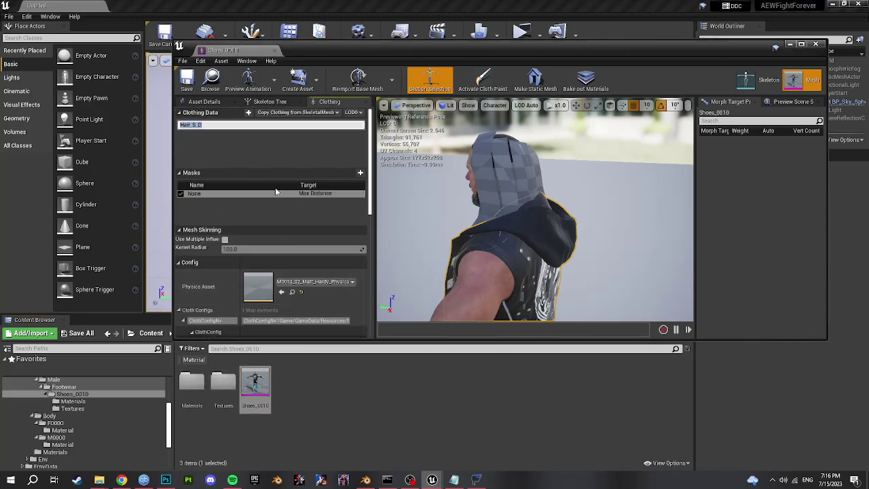
click(173, 161)
click(223, 123)
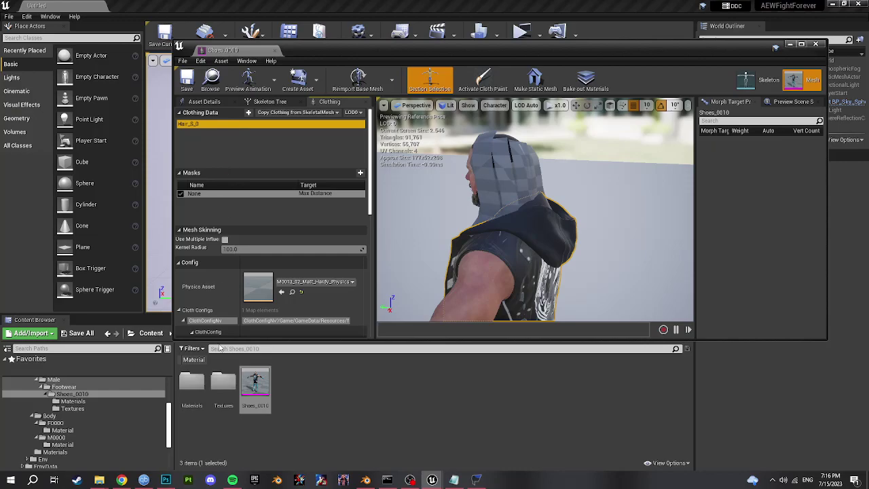
Toggle cloth painting on and off, then swap Element 5's MI_Jacket for M_Driver.
click(482, 78)
right_drag(517, 233, 486, 234)
click(485, 88)
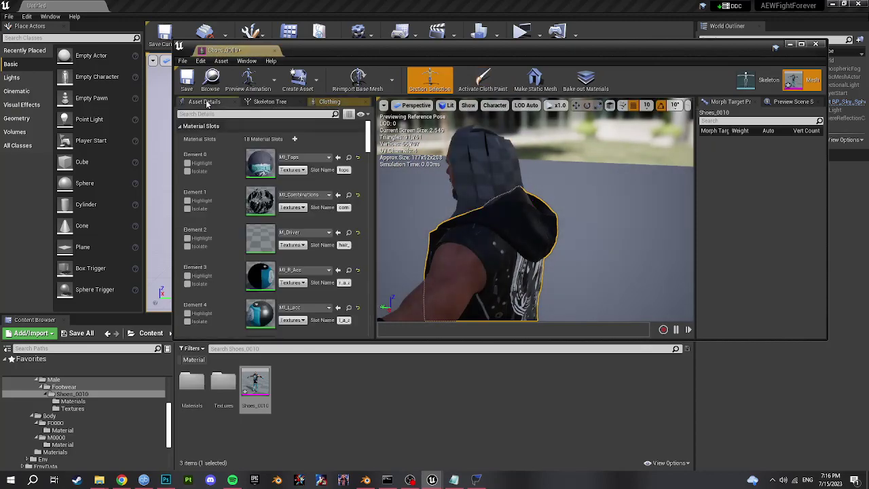
scroll(315, 266, down, 4)
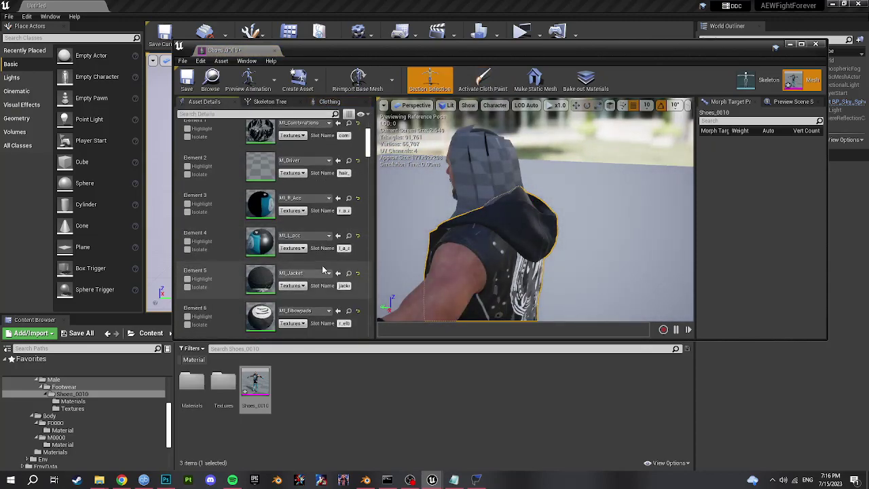
click(310, 260)
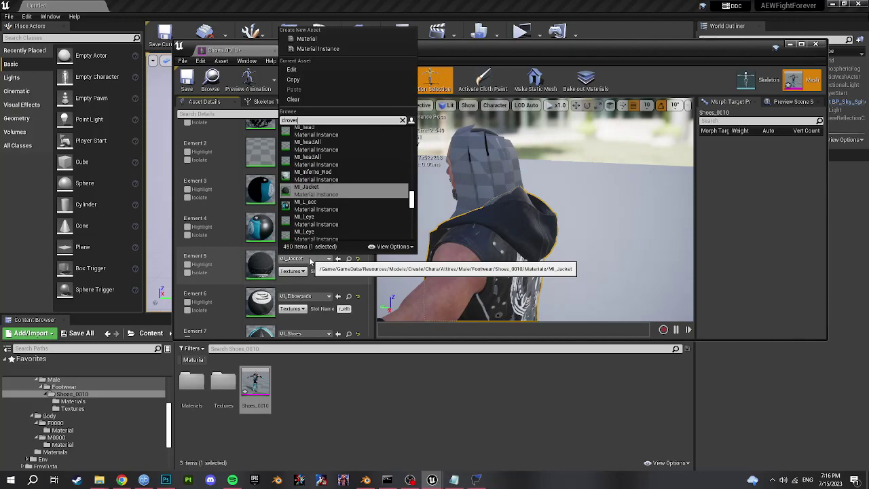
text(drover)
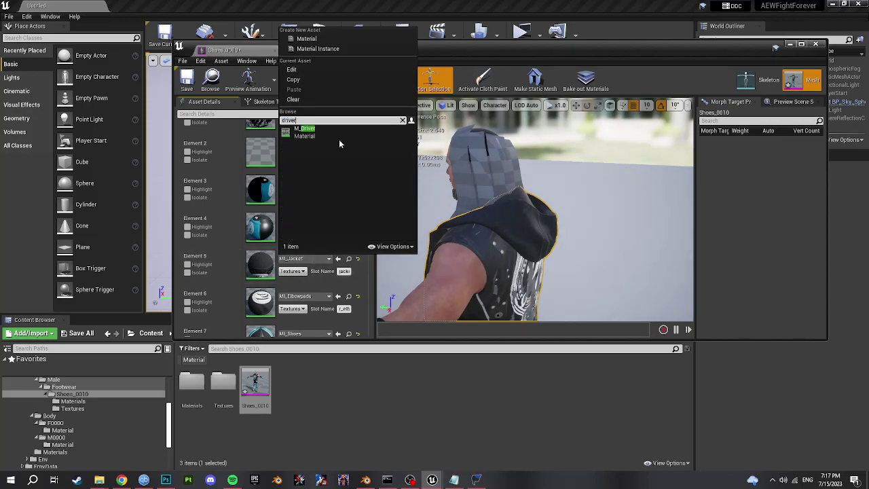
click(336, 128)
click(490, 163)
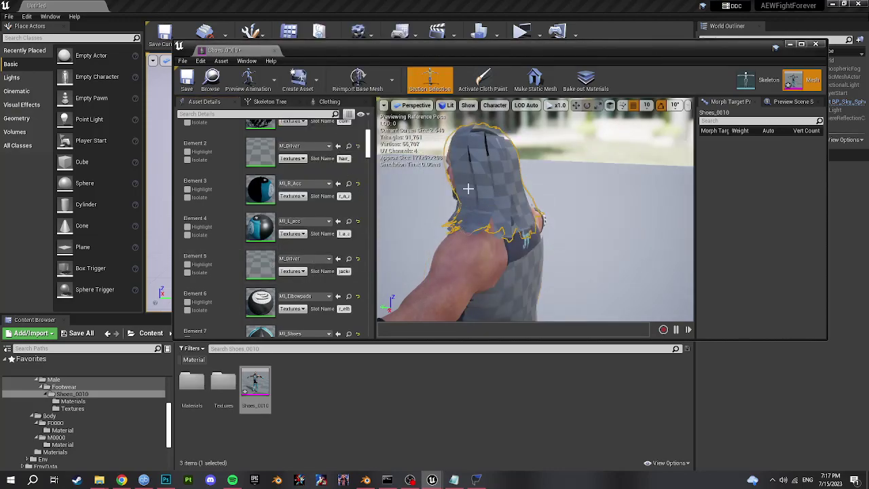
click(455, 215)
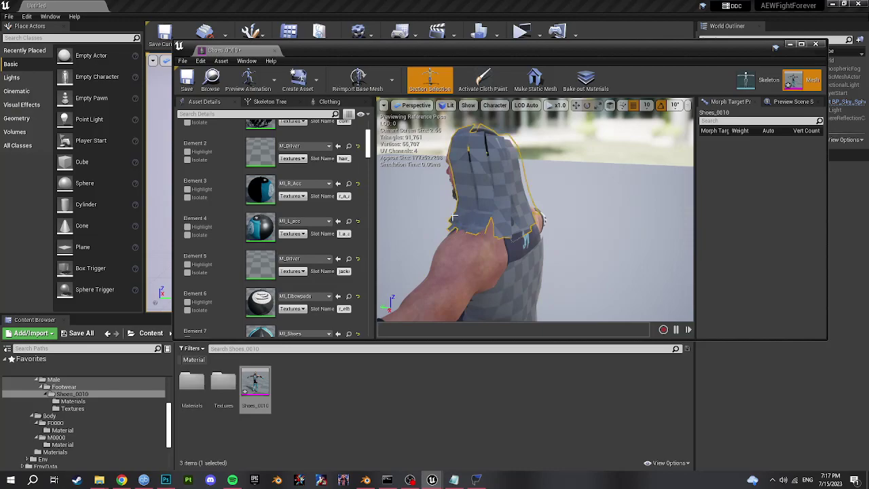
Paint the lower hair's cloth weights at value 30 with a Brush of radius 10.0.
click(483, 80)
mouse_move(503, 265)
alt+mouse_down()
mouse_move(509, 262)
mouse_move(488, 267)
alt+mouse_up()
scroll(239, 275, down, 15)
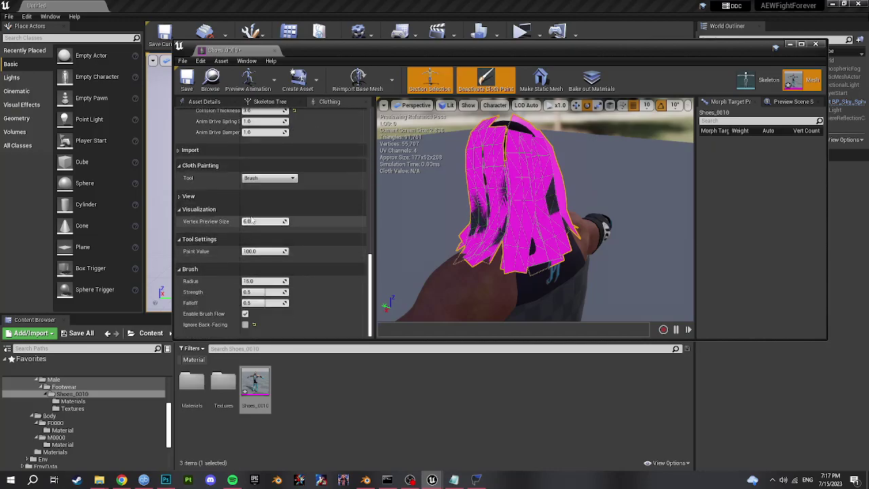
click(269, 178)
click(255, 187)
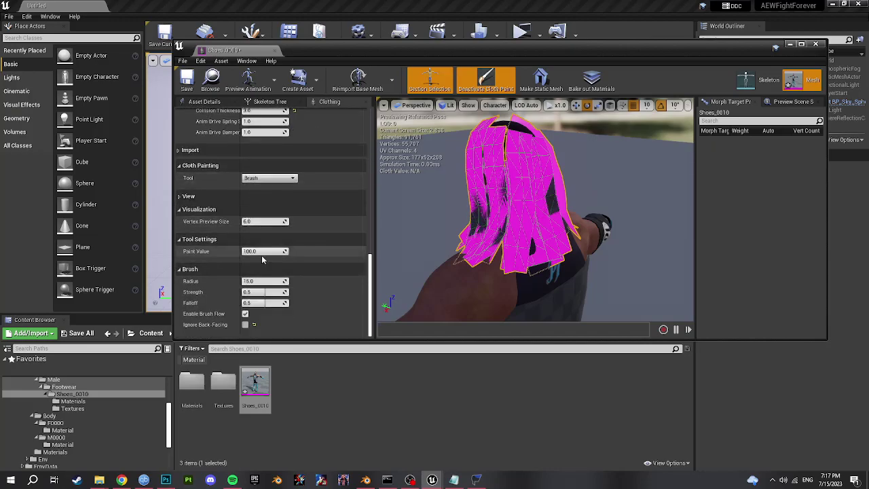
click(251, 281)
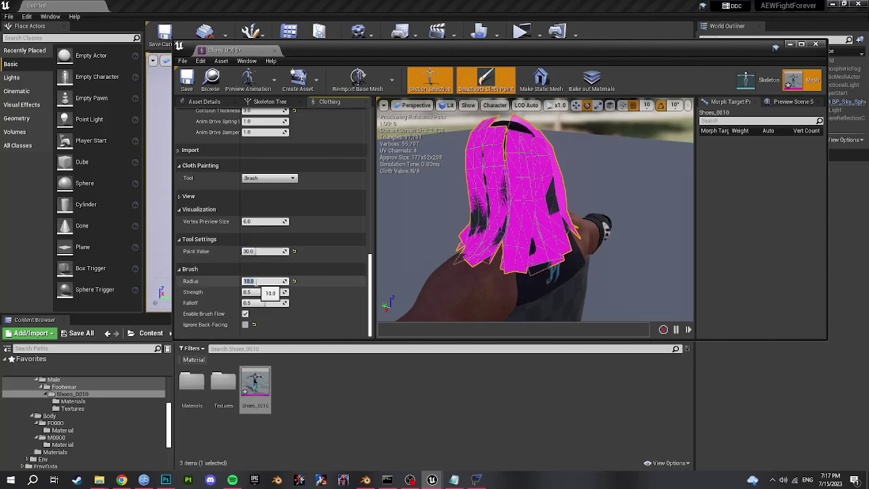
key(Return)
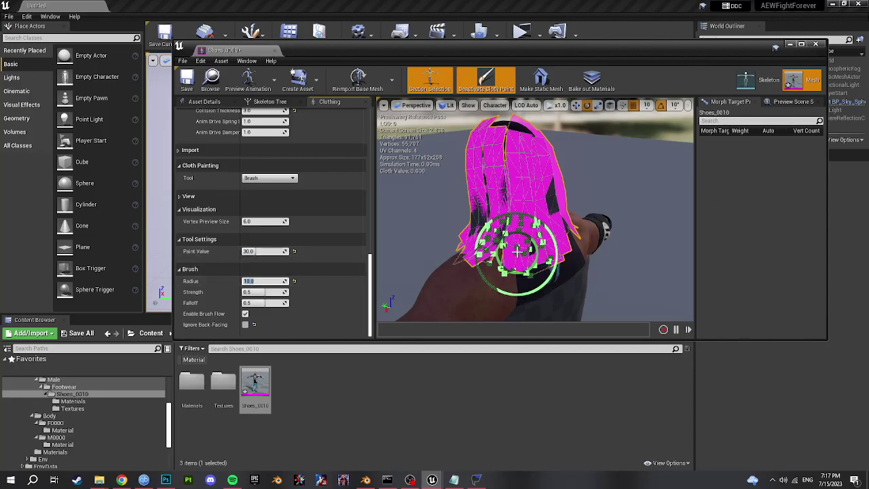
mouse_move(519, 251)
mouse_down()
mouse_move(454, 251)
mouse_move(406, 230)
mouse_move(475, 252)
mouse_move(516, 224)
mouse_move(512, 207)
mouse_move(553, 186)
mouse_move(498, 183)
mouse_up()
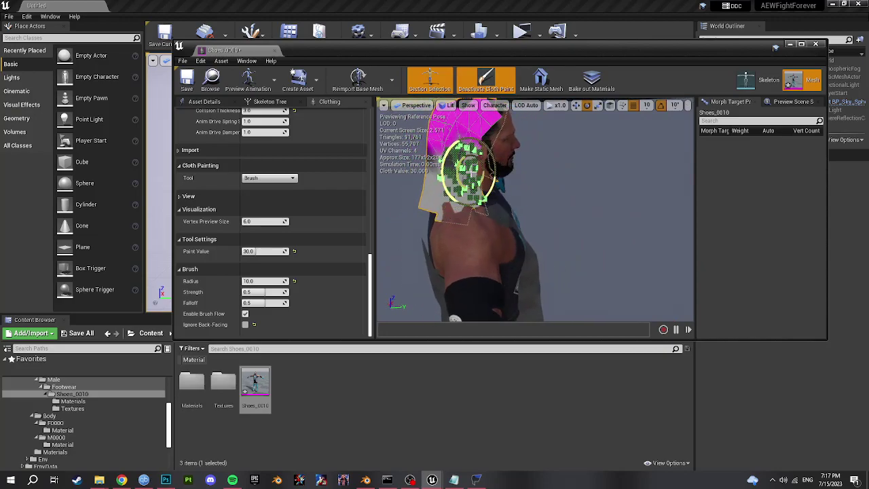
alt+drag(449, 163, 429, 171)
mouse_move(459, 227)
alt+mouse_down()
mouse_move(420, 227)
mouse_move(466, 271)
mouse_move(502, 252)
mouse_move(530, 255)
alt+mouse_up()
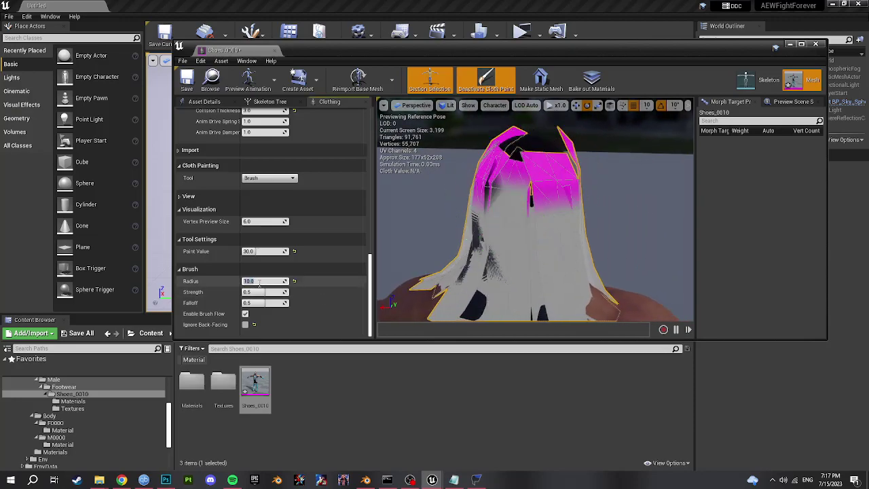
Set Paint Value to 0 and erase cloth weight from parts of the hair.
click(264, 251)
text(0)
key(Return)
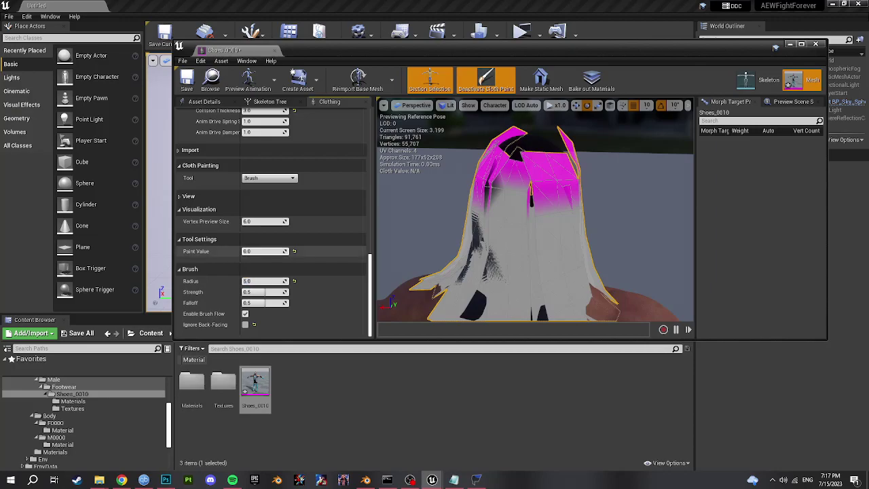
mouse_move(513, 192)
mouse_down()
mouse_move(495, 186)
mouse_move(549, 194)
mouse_move(513, 194)
mouse_move(484, 246)
mouse_move(490, 268)
mouse_up()
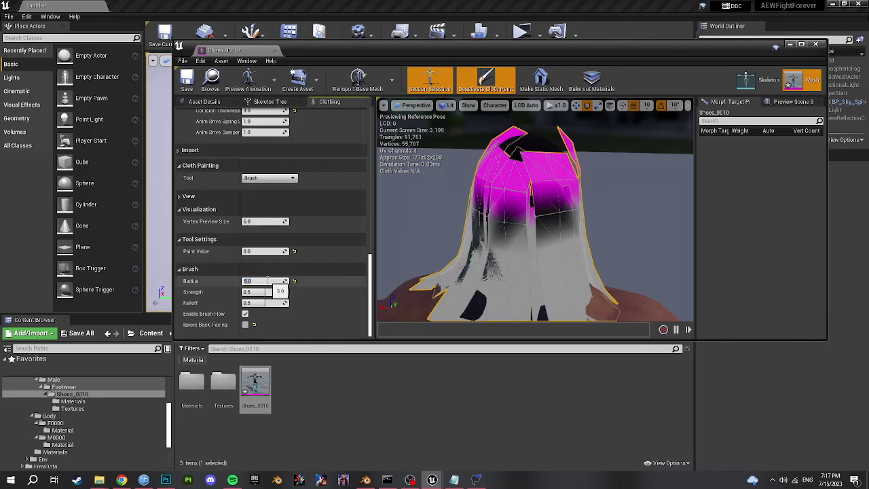
text(6)
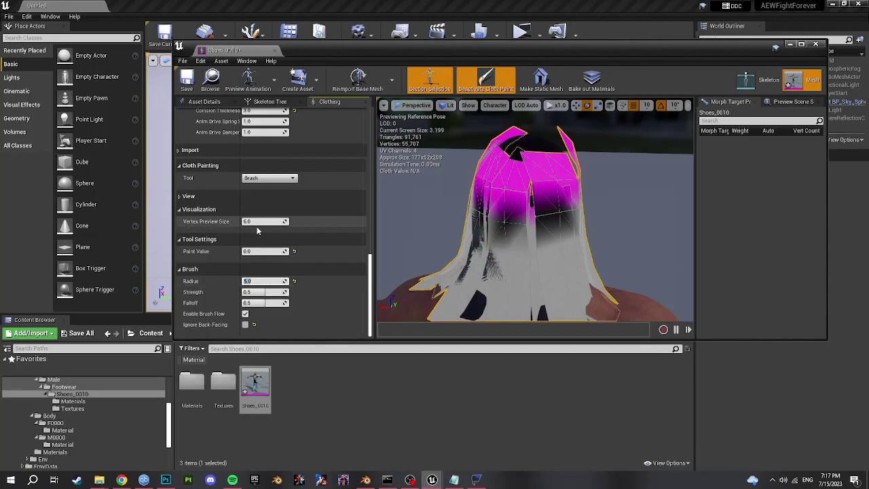
click(259, 251)
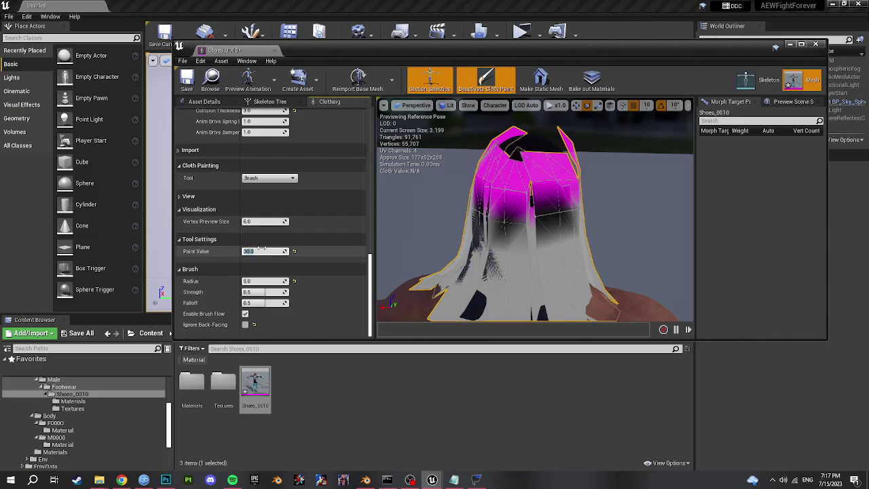
Switch the painting tool to Smooth, then deactivate cloth painting.
scroll(272, 203, up, 2)
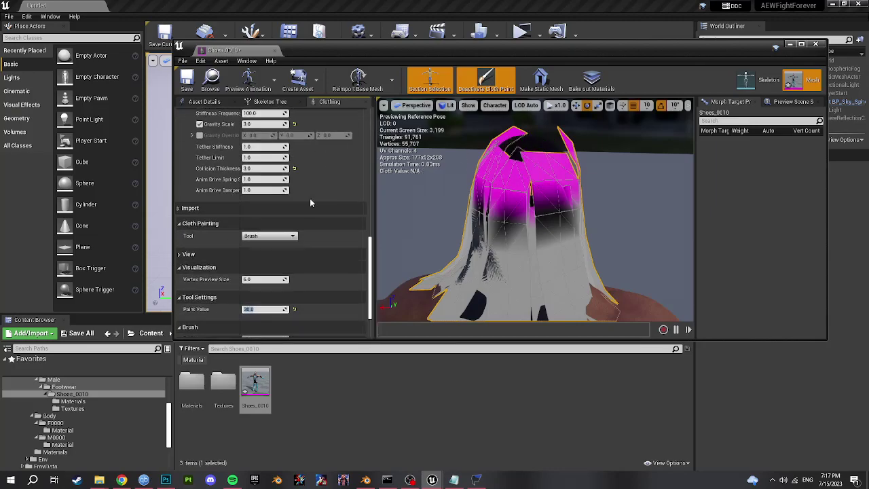
click(269, 236)
click(263, 257)
scroll(272, 258, down, 2)
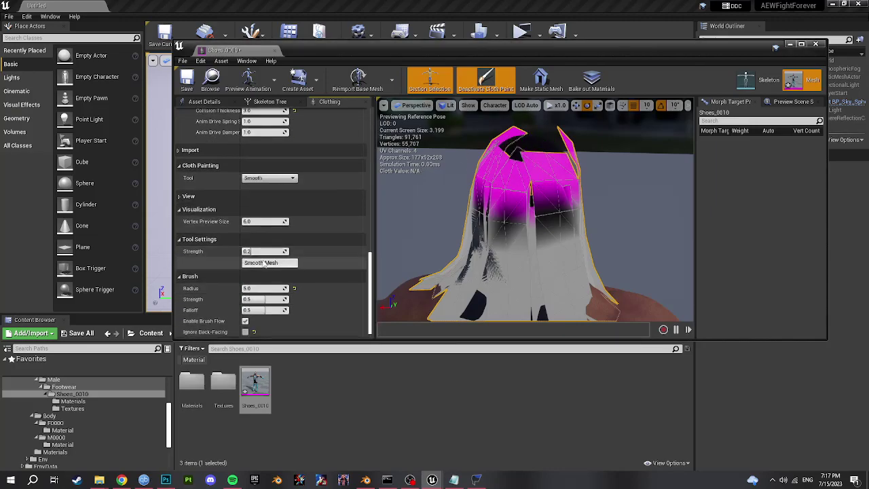
mouse_move(536, 217)
mouse_down()
mouse_move(635, 213)
mouse_move(651, 204)
mouse_move(600, 211)
mouse_up()
click(502, 76)
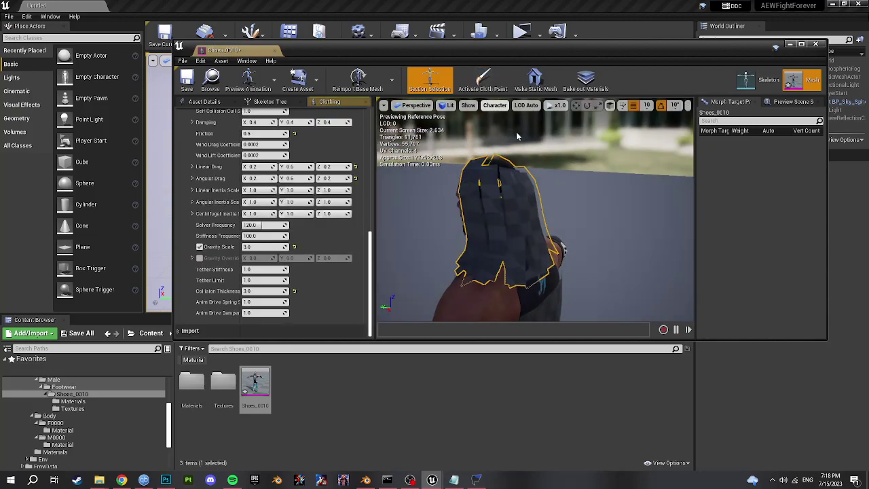
Set Element 2's material slot back to MI_Hair in Material Slots.
click(224, 103)
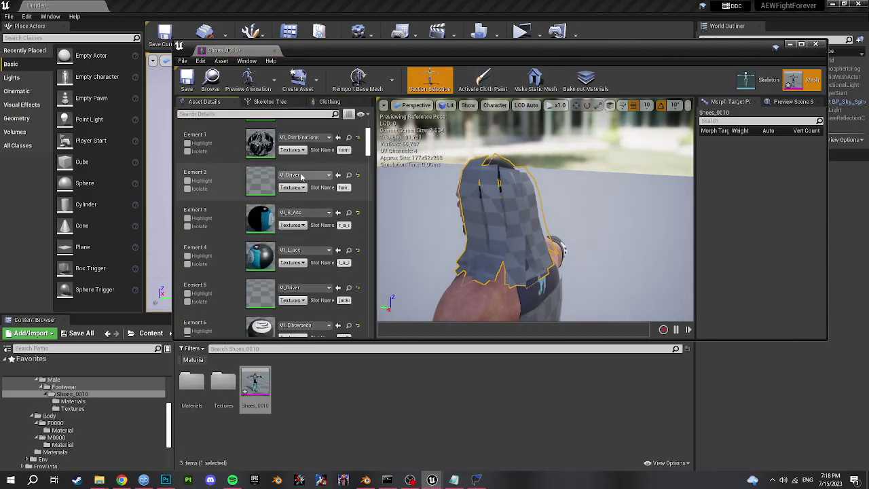
scroll(294, 206, up, 2)
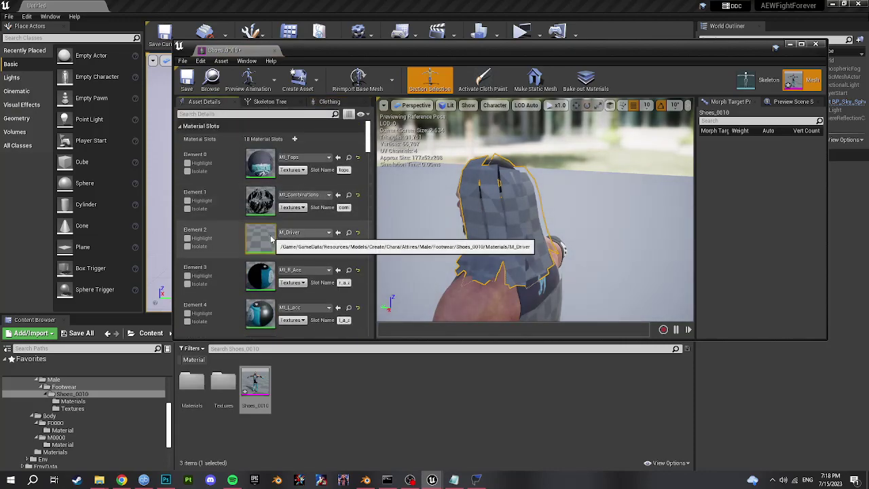
click(299, 233)
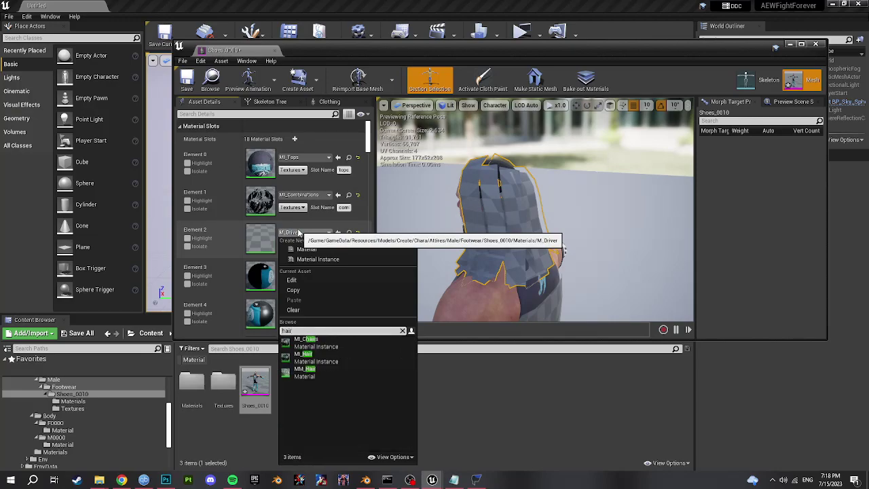
click(304, 357)
mouse_move(543, 254)
mouse_down()
mouse_move(542, 203)
mouse_move(539, 251)
mouse_up()
Assign M_Driver to the empty Element 12 material slot.
scroll(310, 271, down, 5)
scroll(310, 269, down, 5)
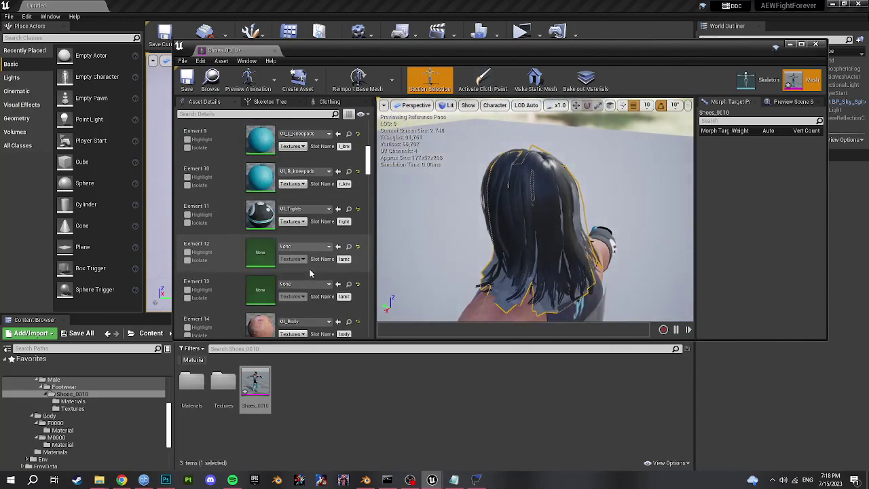
click(303, 188)
text(dr)
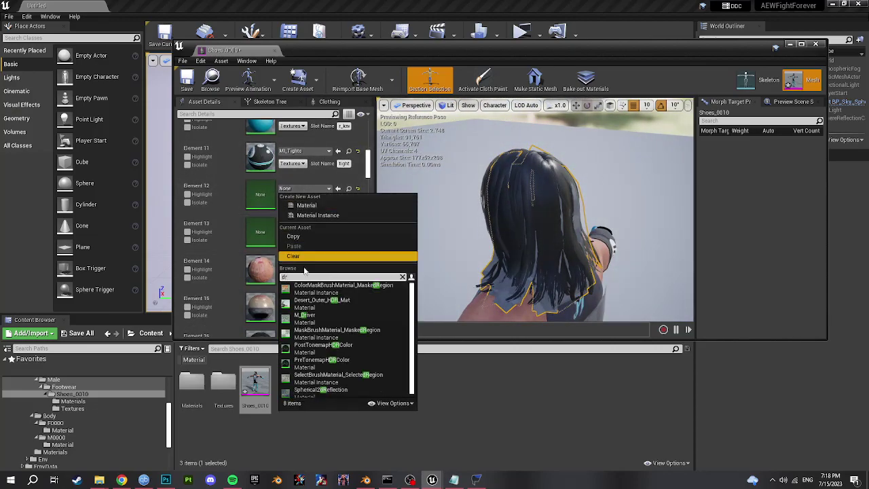
click(312, 314)
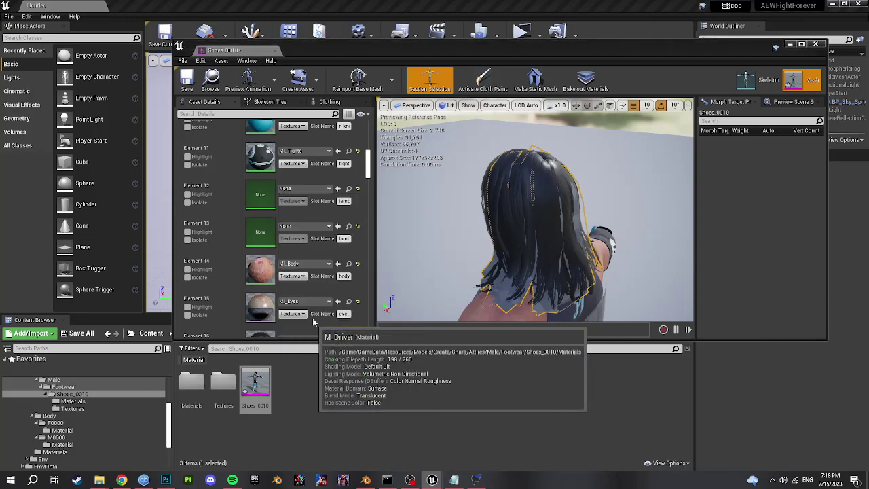
drag(505, 238, 505, 237)
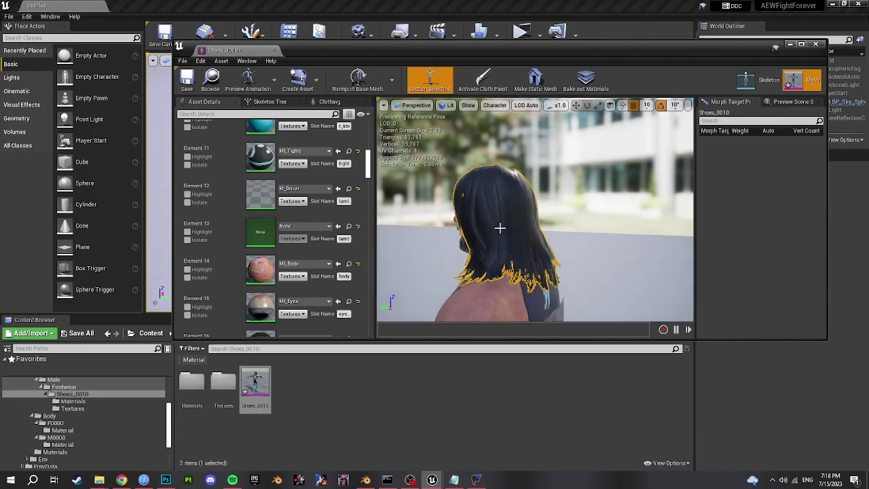
Apply the Hair_S_0 LOD0 clothing data to the hair section from its context menu.
right_click(500, 229)
mouse_move(532, 253)
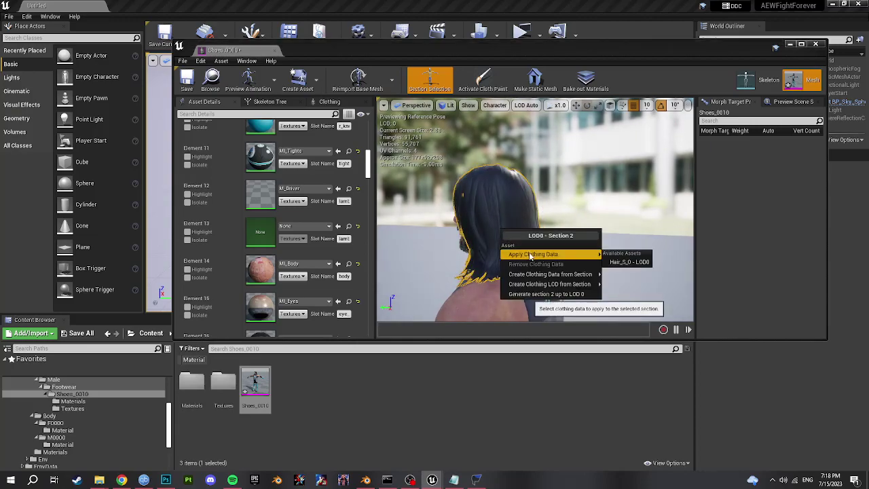
click(631, 262)
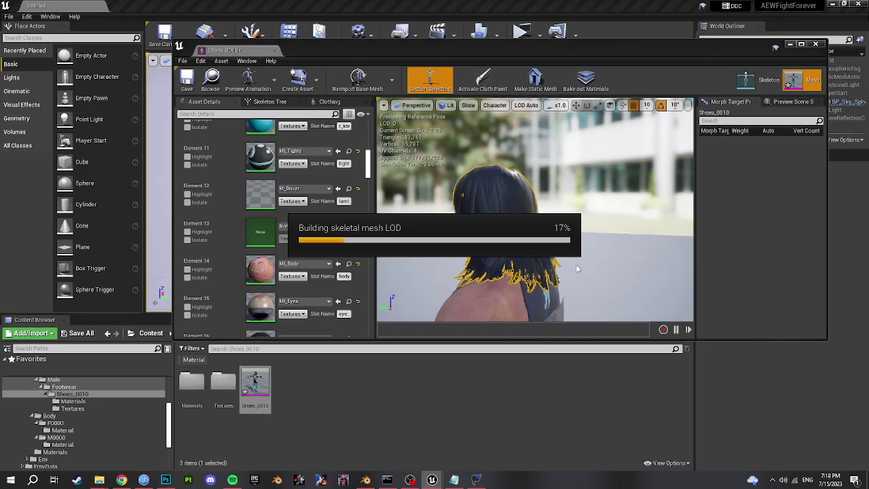
drag(475, 217, 693, 217)
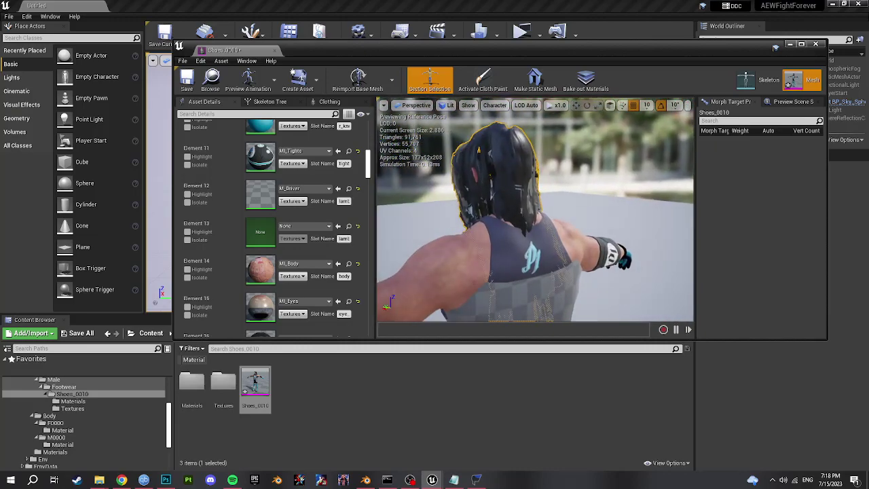
Show the Clothing settings tab, then bring FModel to the front.
click(329, 101)
scroll(290, 241, up, 10)
scroll(258, 227, up, 3)
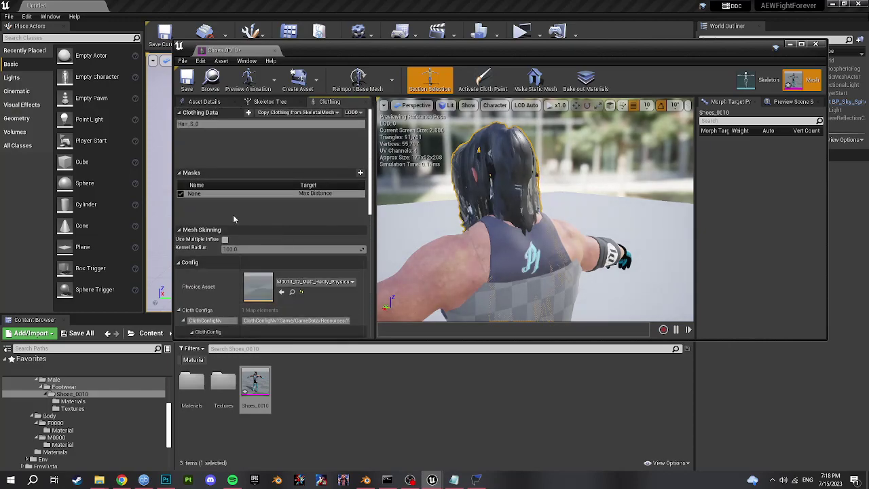
click(476, 480)
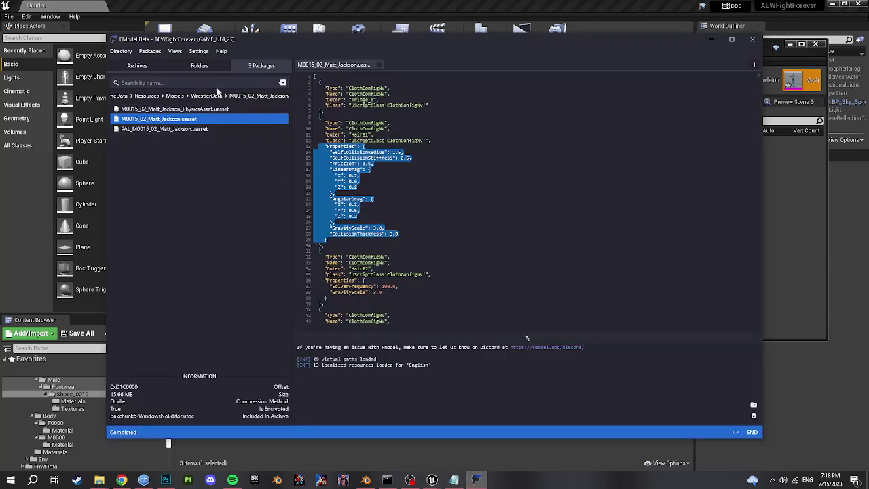
Open the M0013_02_Matt_Hardy asset in FModel, close its 3D Viewer, and return to Unreal.
click(200, 65)
scroll(226, 221, up, 2)
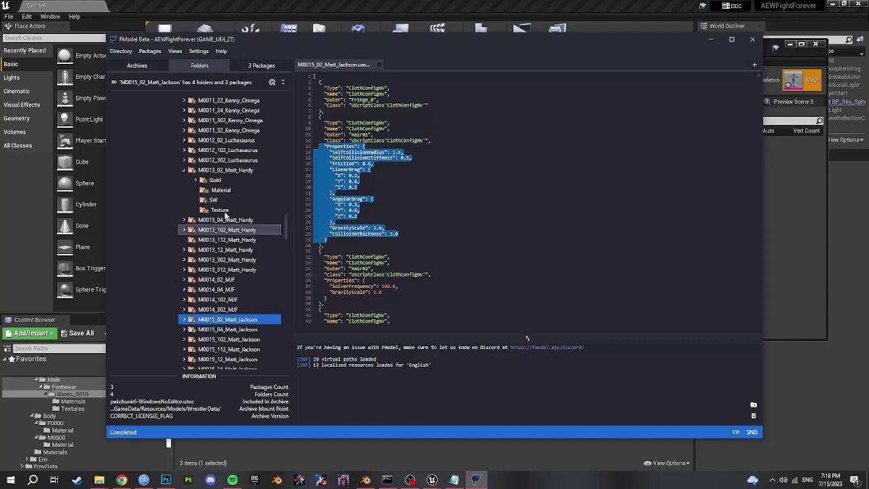
double_click(231, 171)
double_click(187, 120)
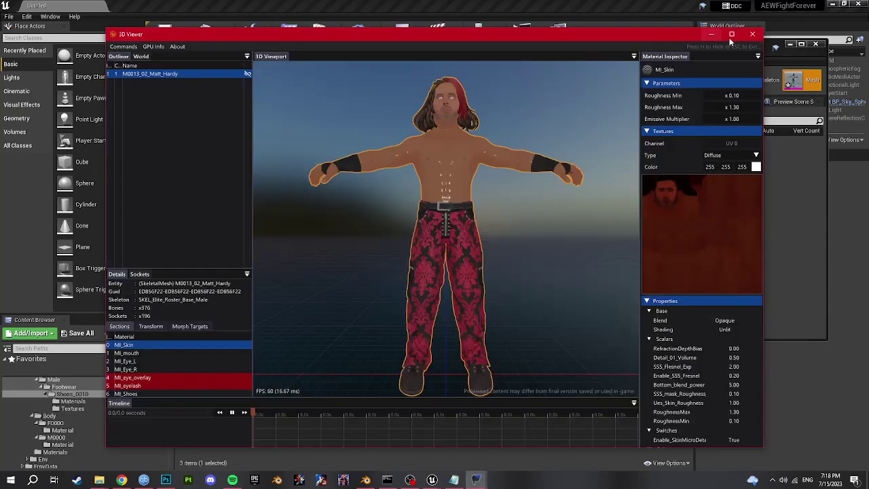
click(710, 34)
click(781, 222)
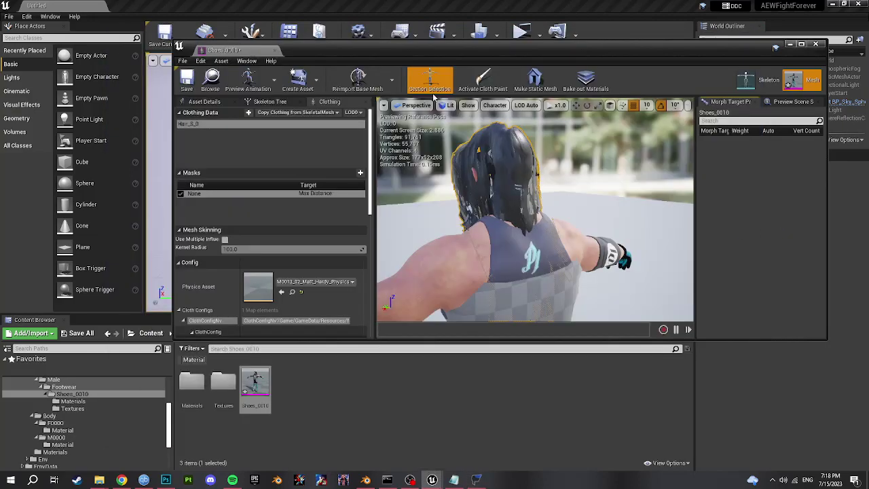
Activate cloth paint and reset Self Collision Stiffness, Friction, Linear and Angular Drag to defaults.
click(480, 82)
scroll(280, 239, down, 5)
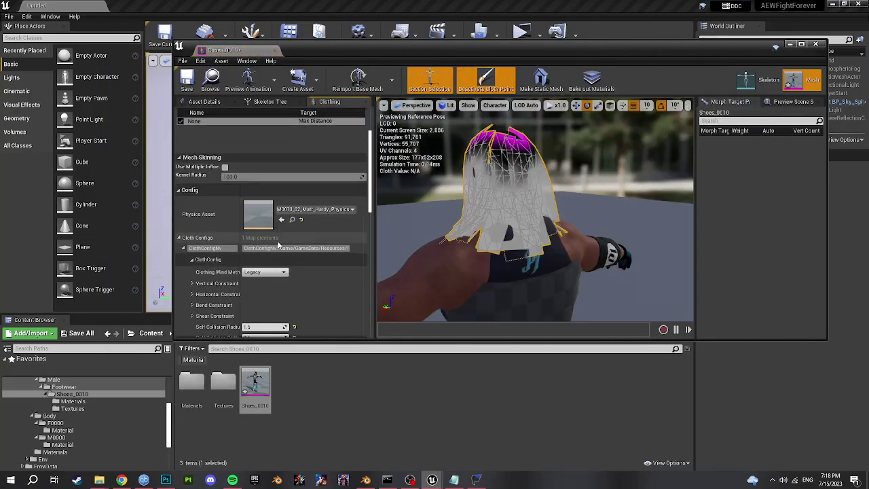
click(294, 279)
click(294, 313)
scroll(294, 313, down, 3)
click(355, 274)
click(355, 285)
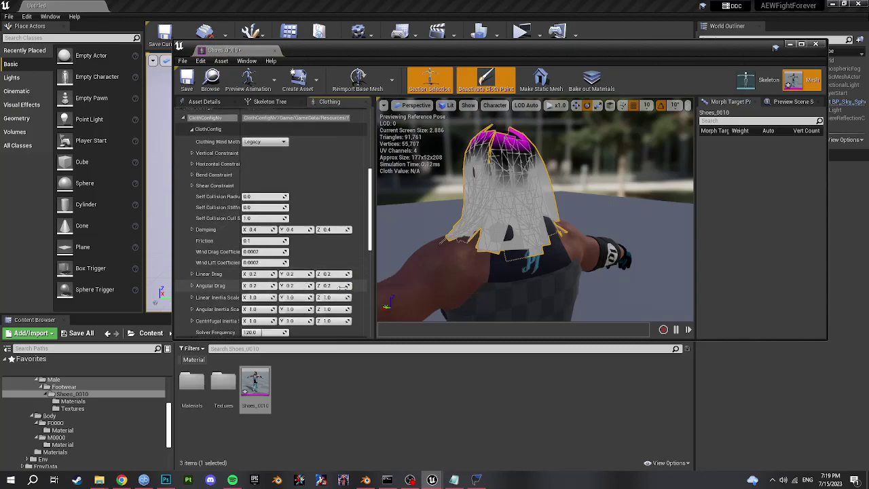
scroll(299, 259, down, 3)
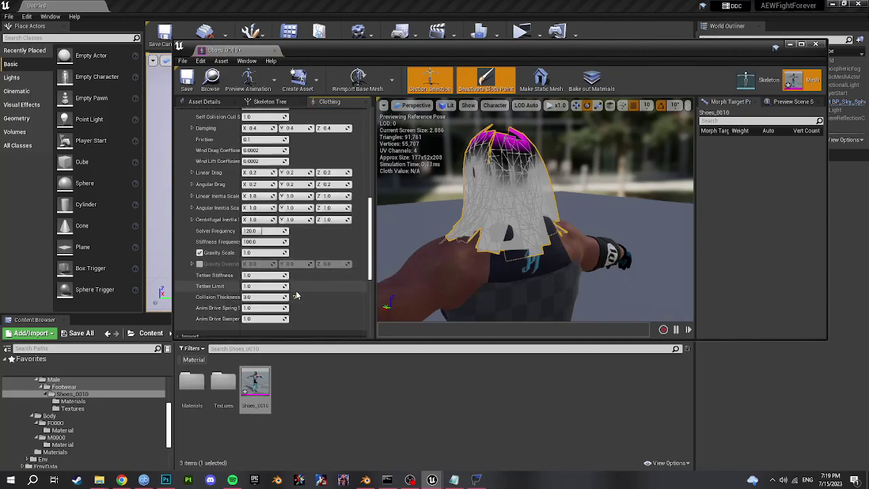
Set the hair's Collision Thickness to 1.5 after checking FModel.
key(alt+Tab)
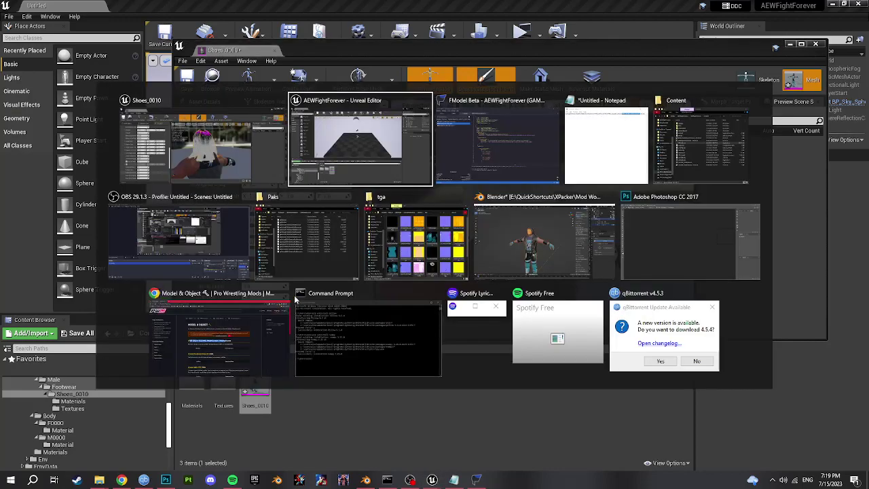
key(alt+Tab)
click(258, 298)
text(1.5)
key(Return)
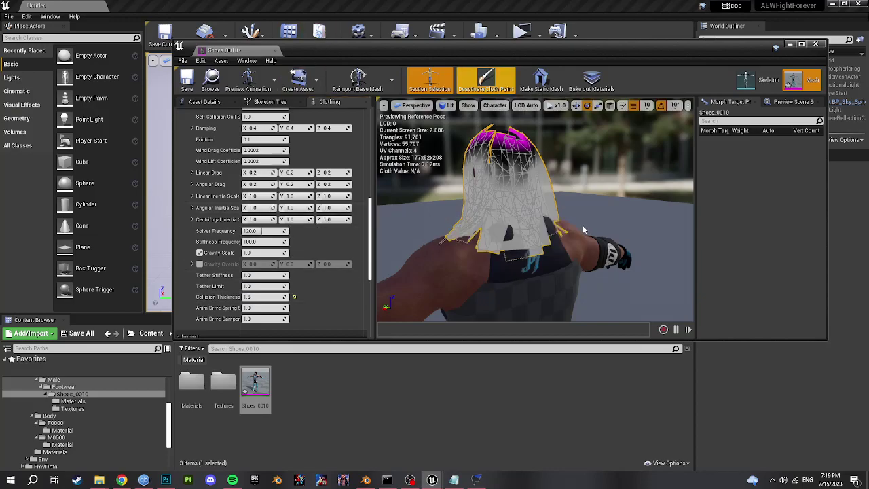
mouse_move(585, 232)
mouse_down()
mouse_move(564, 224)
mouse_move(692, 224)
mouse_up()
scroll(290, 220, up, 1)
scroll(290, 219, up, 10)
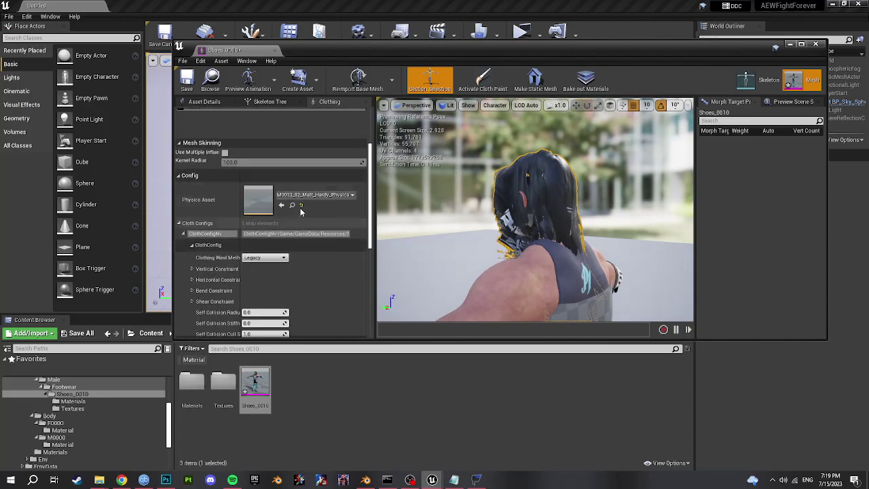
Delete the Hair_S_0 clothing data entry.
click(227, 125)
click(215, 126)
right_click(198, 126)
click(231, 137)
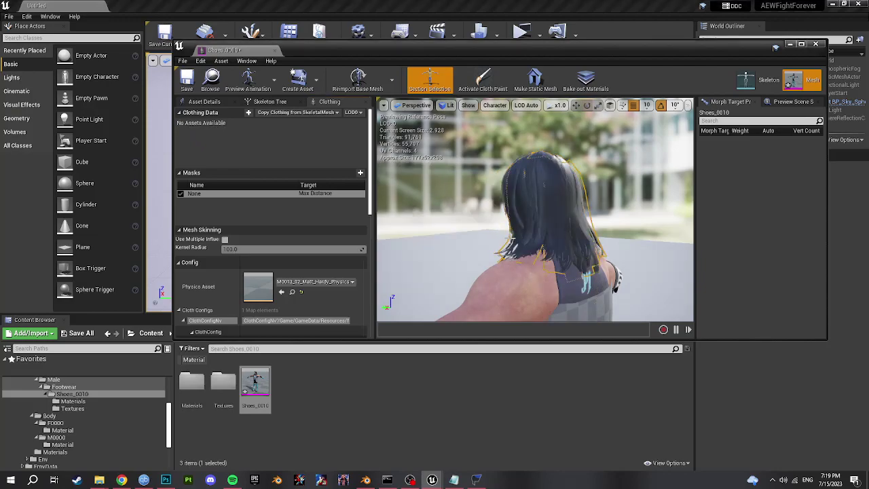
Create clothing data from the hair section with a physics asset, then activate cloth paint.
right_click(509, 243)
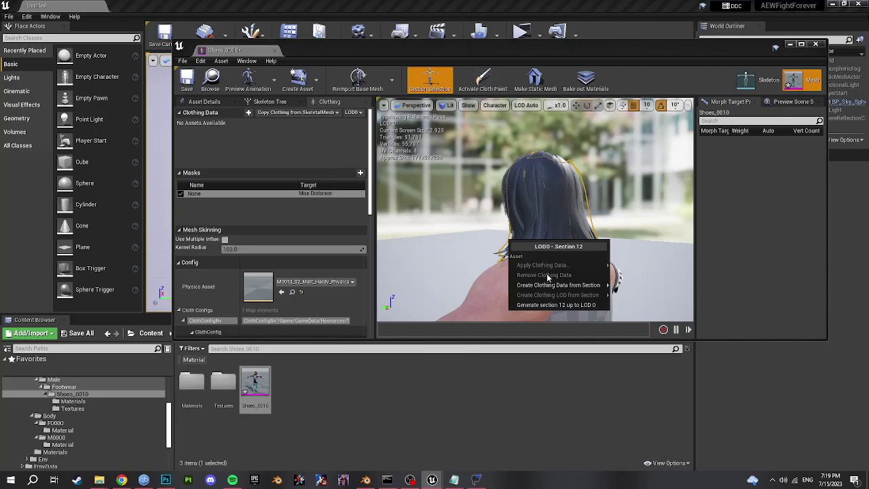
mouse_move(553, 285)
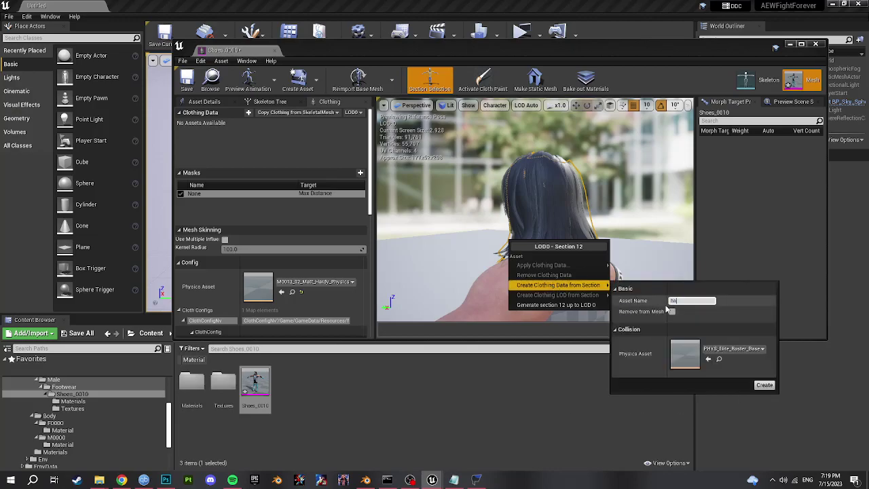
click(732, 348)
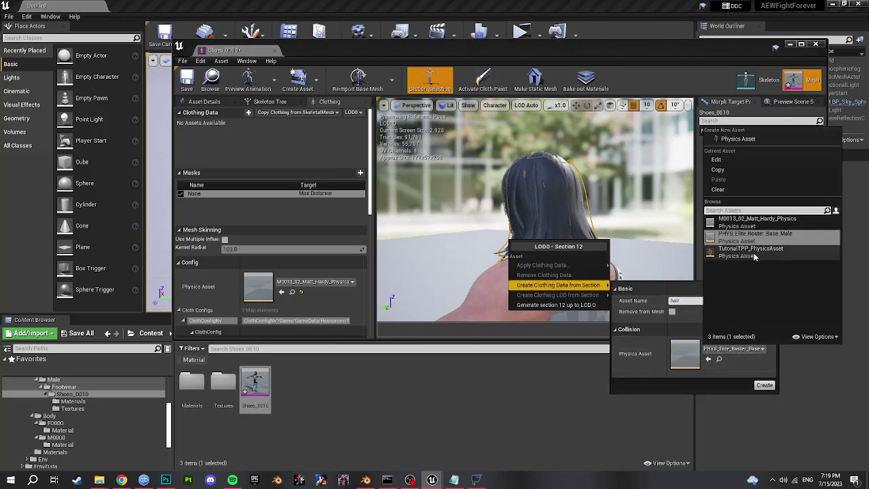
click(753, 228)
click(764, 385)
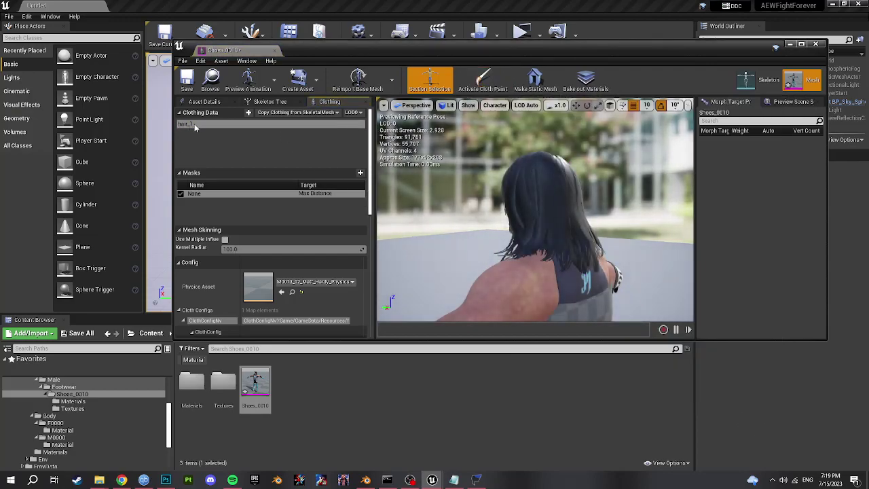
click(483, 80)
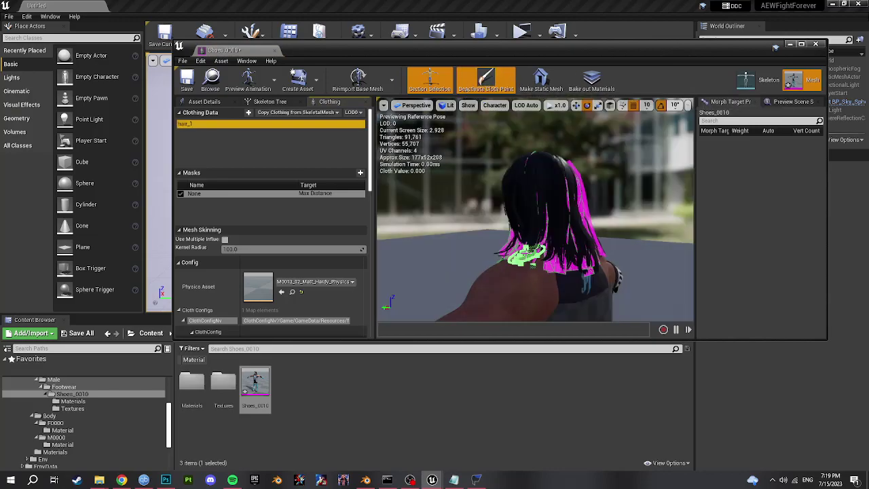
Paint the lower hair strands at value 25 using the Brush tool.
scroll(292, 248, down, 15)
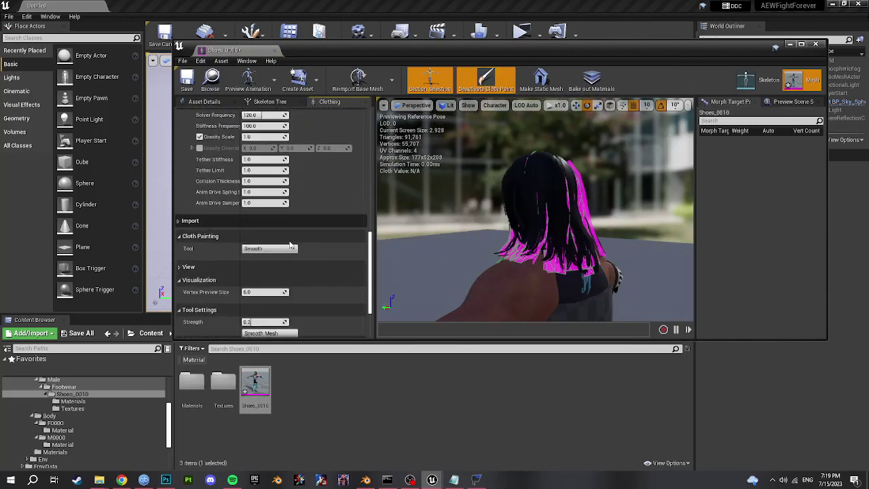
scroll(264, 269, down, 2)
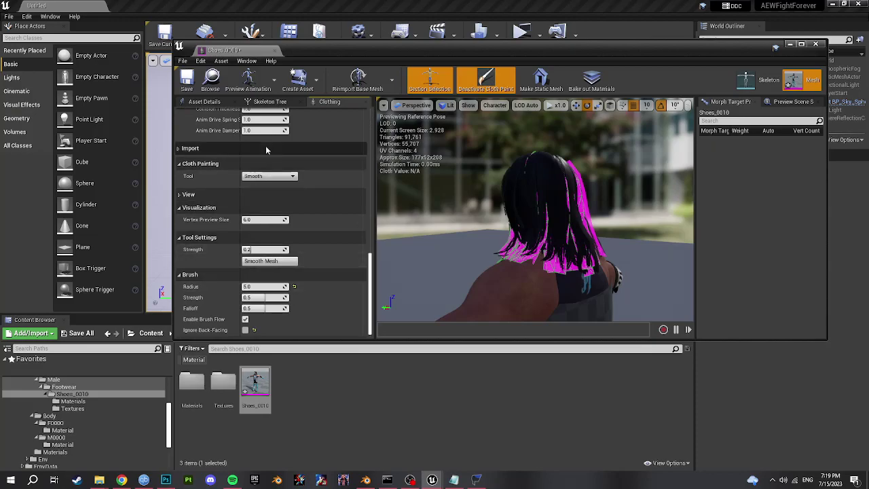
click(267, 177)
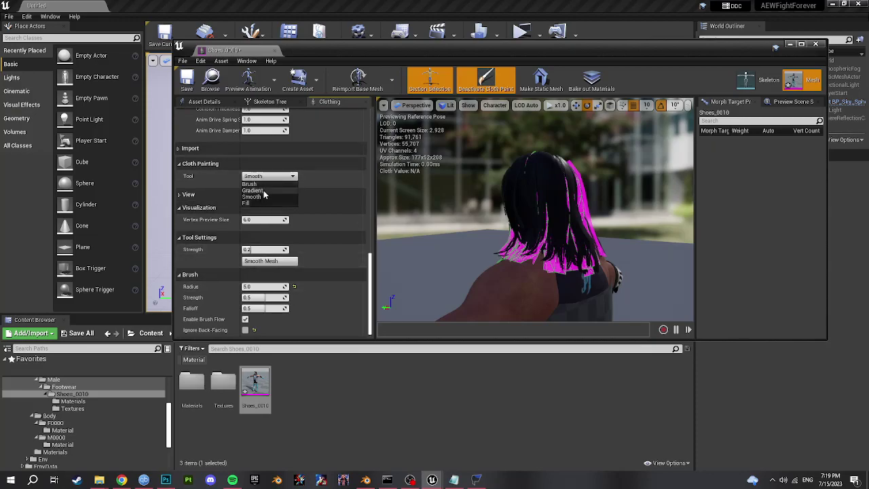
click(252, 184)
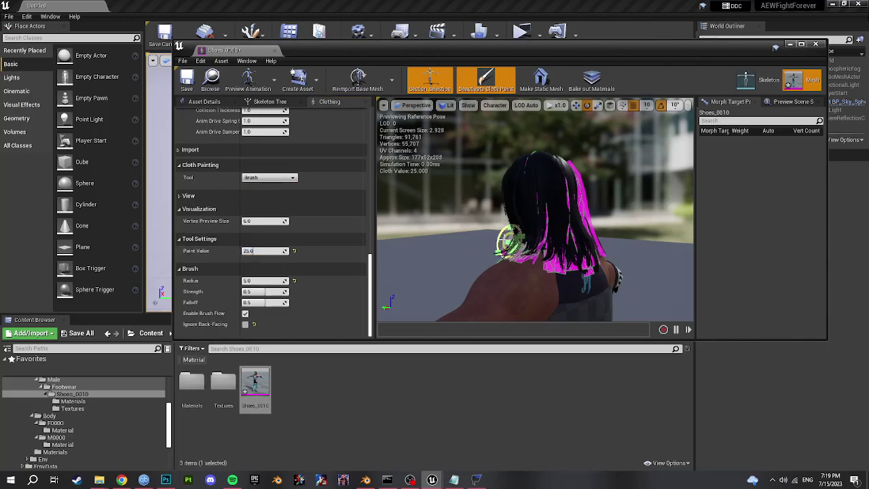
mouse_move(556, 251)
alt+mouse_down()
mouse_move(514, 251)
mouse_move(526, 251)
mouse_move(492, 229)
mouse_move(523, 232)
alt+mouse_up()
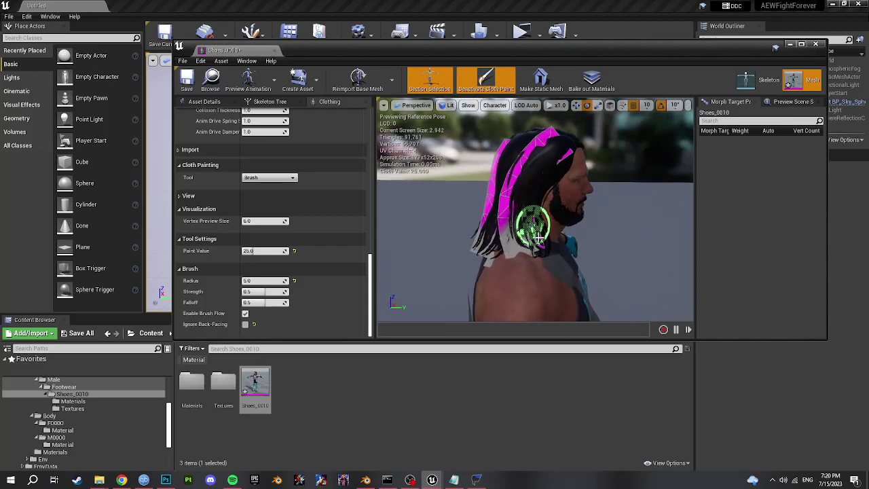
Switch the cloth painting tool back to Smooth.
click(248, 165)
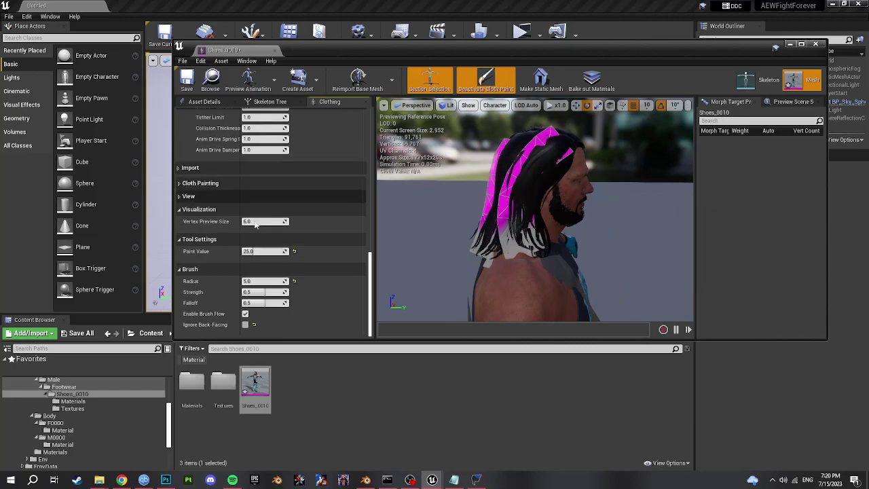
click(247, 183)
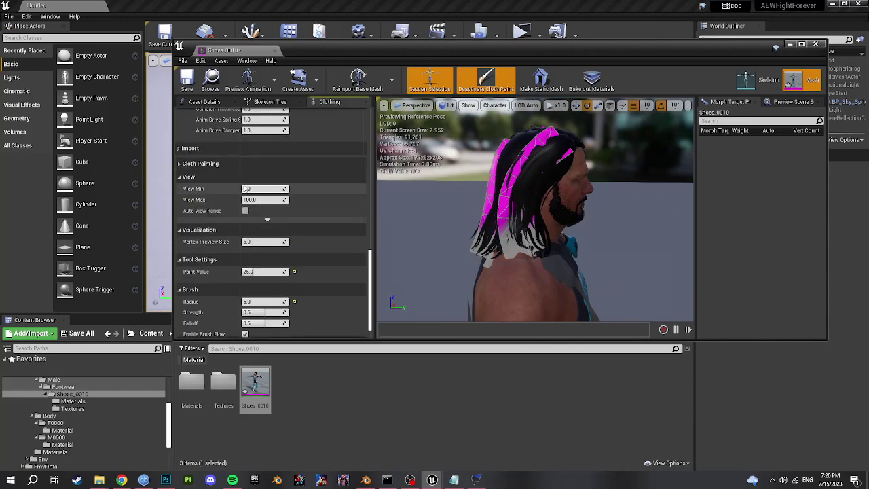
click(247, 183)
click(248, 184)
click(258, 177)
click(262, 199)
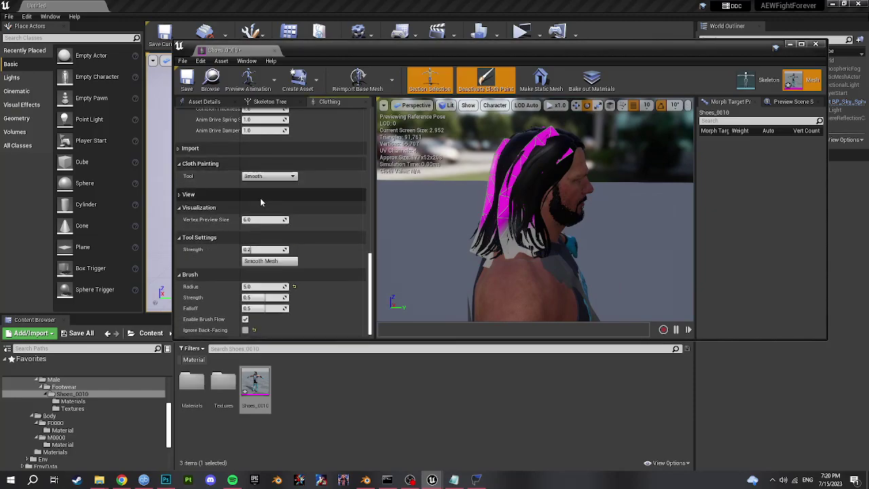
Turn off cloth painting and apply the hair_1 clothing data to the hair section.
click(486, 80)
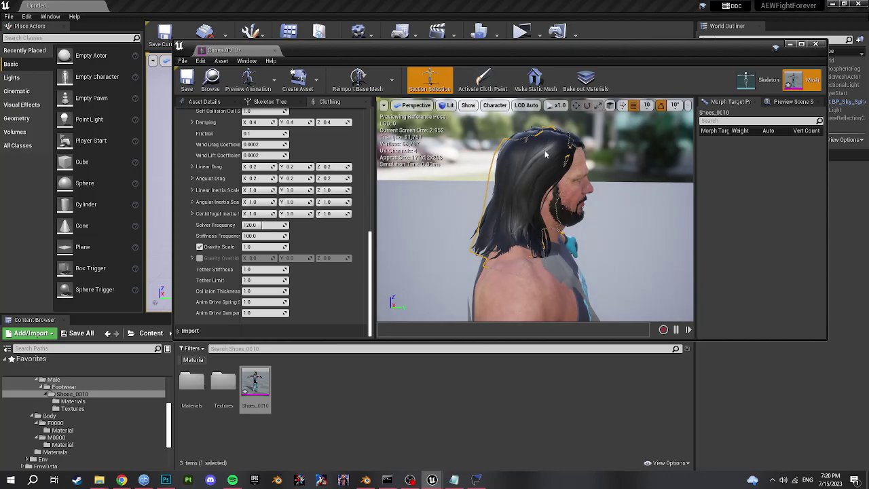
right_click(490, 142)
mouse_move(543, 177)
click(671, 178)
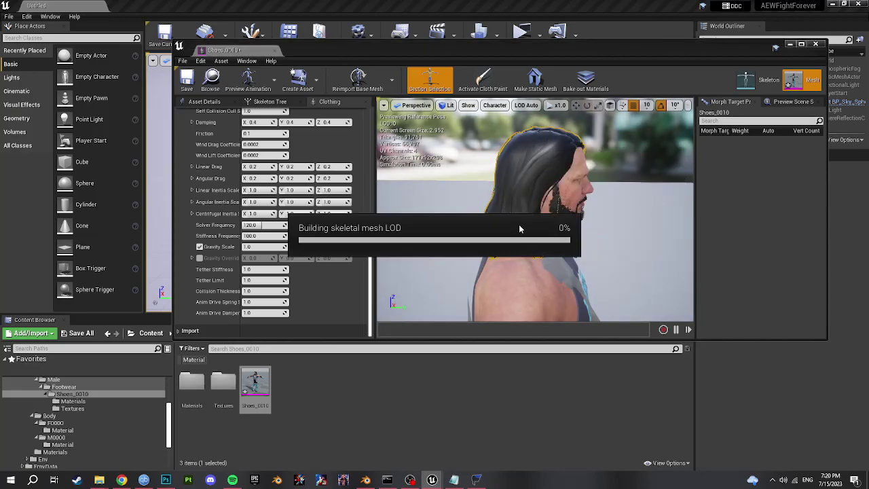
mouse_move(516, 223)
mouse_down()
mouse_move(394, 224)
mouse_move(366, 236)
mouse_move(512, 224)
mouse_up()
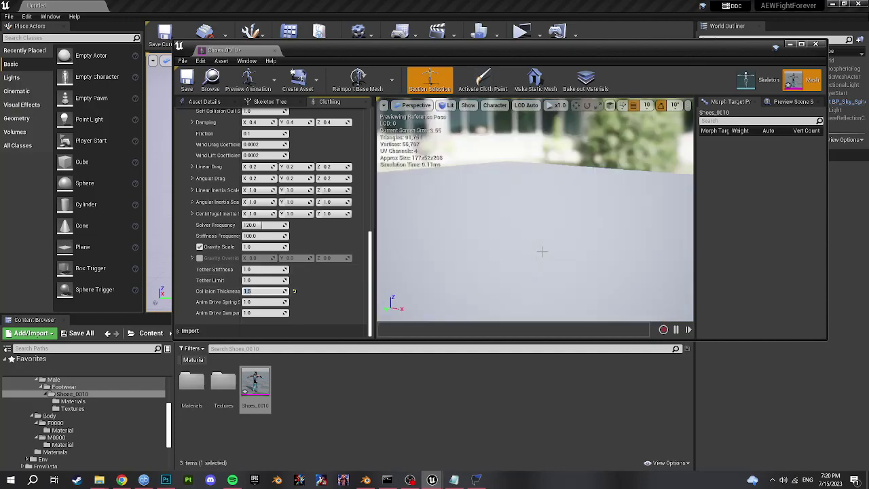
Set the cloth Collision Thickness to 1.5 and orbit round to the shirt.
text(1.5)
key(Return)
drag(529, 218, 424, 214)
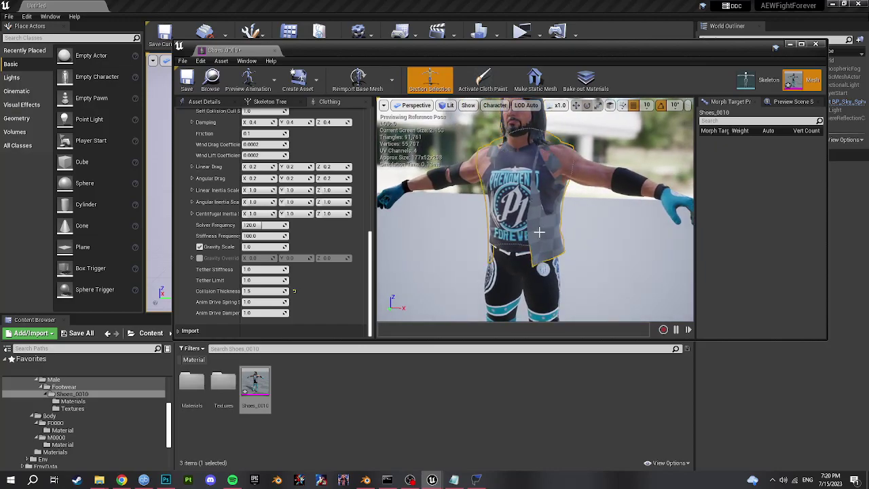
drag(516, 243, 500, 243)
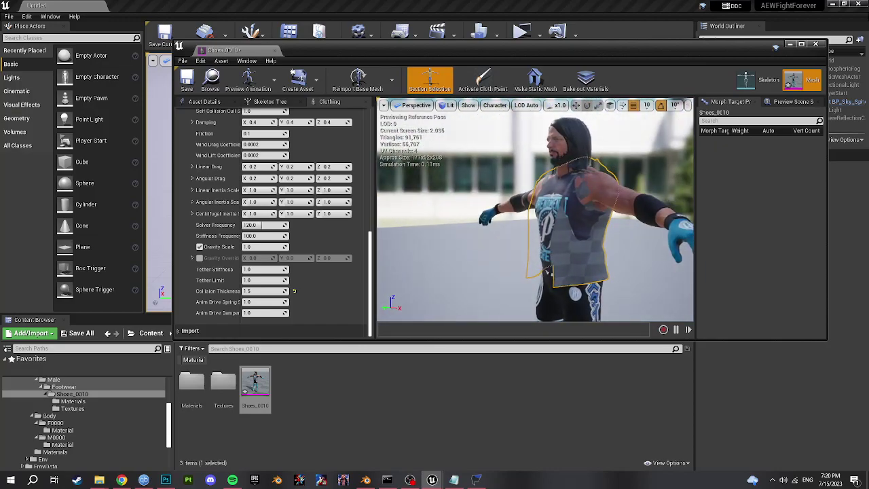
scroll(547, 270, up, 5)
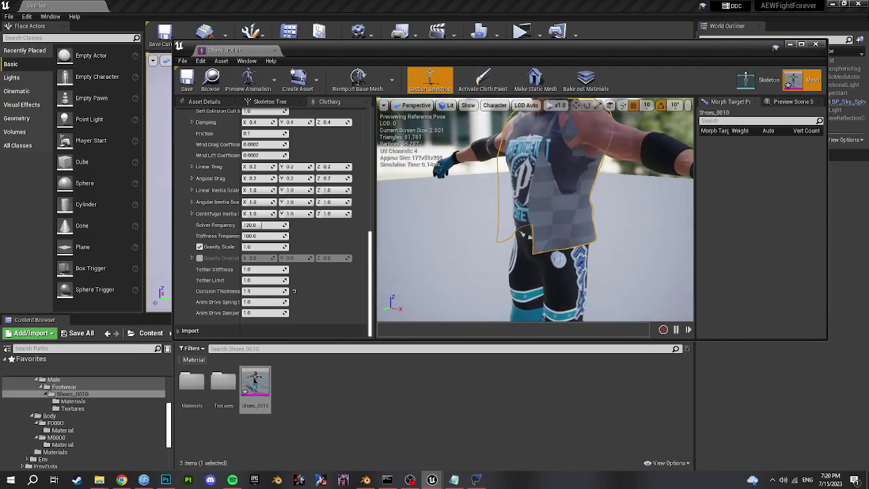
Create Jacket clothing data from the shirt section with M0013_02_Matt_Hardy_Physics as physics asset.
right_click(512, 236)
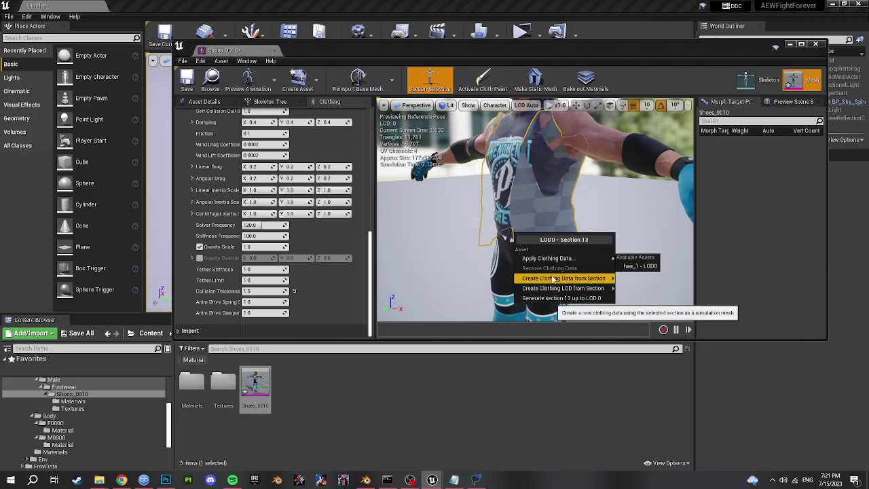
mouse_move(553, 278)
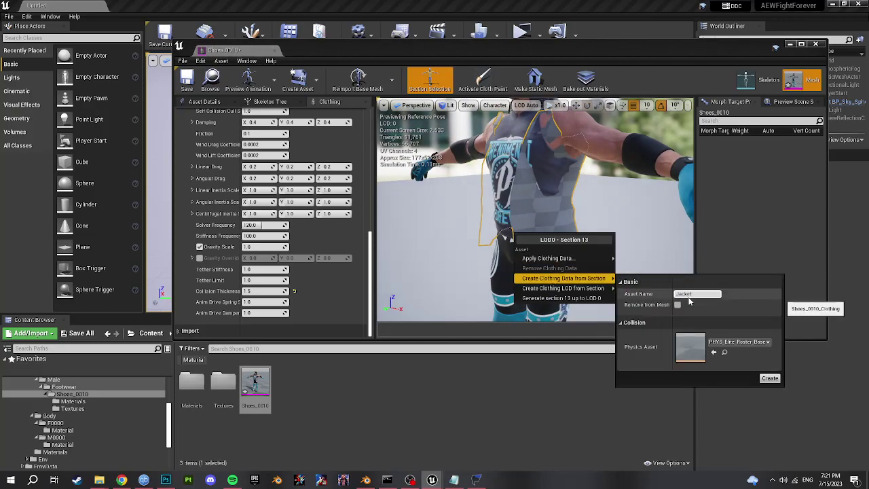
click(740, 341)
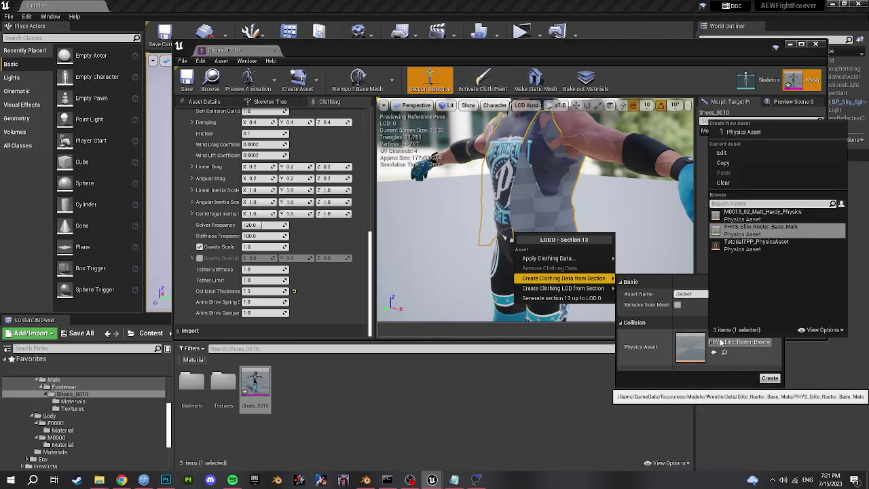
click(756, 224)
click(772, 378)
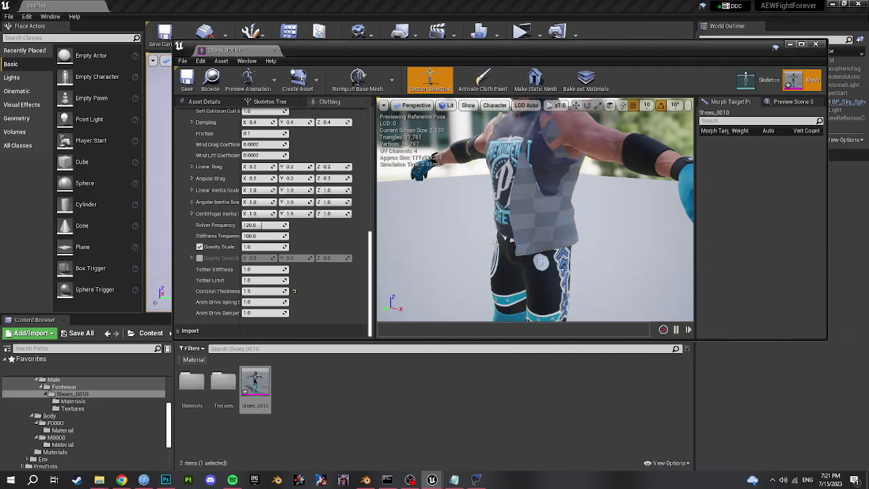
scroll(312, 149, up, 10)
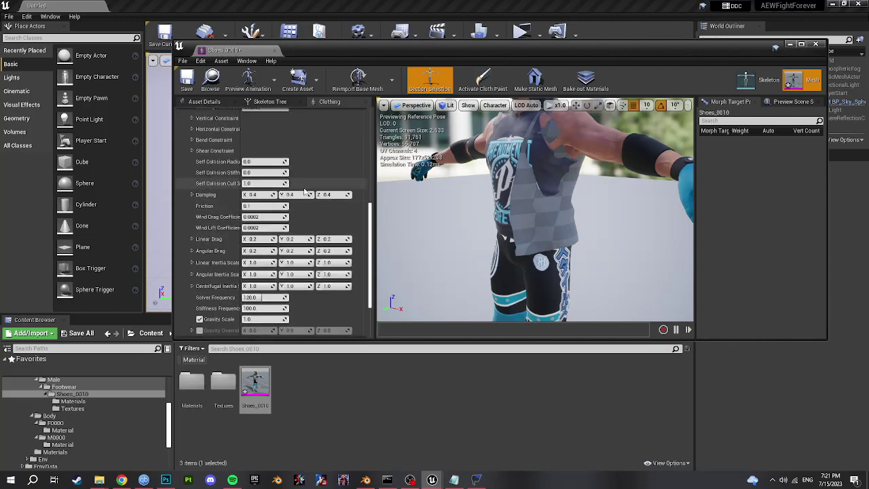
Activate cloth painting on the Jacket and select the painting brush.
click(219, 132)
click(482, 80)
right_drag(526, 227, 462, 259)
scroll(245, 266, down, 10)
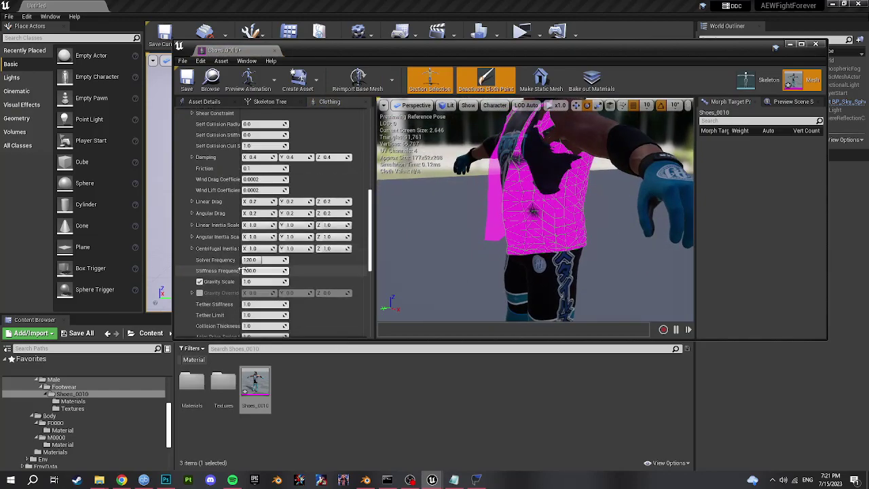
scroll(272, 186, down, 2)
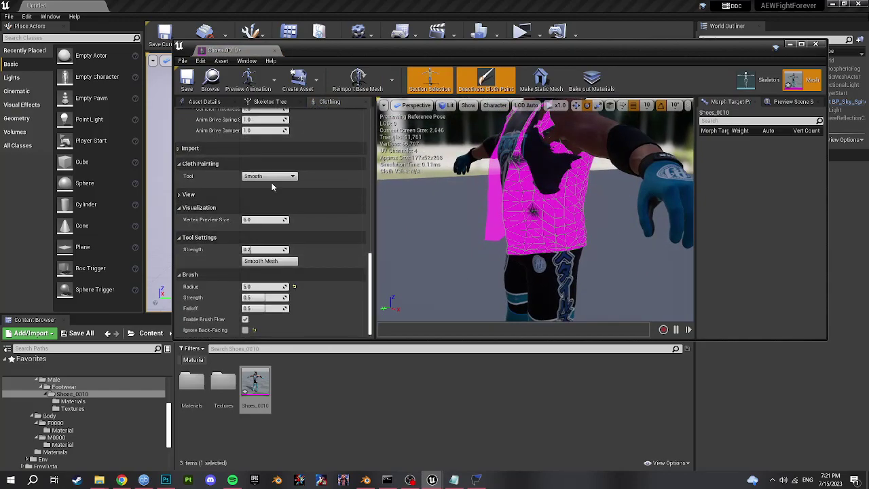
click(263, 184)
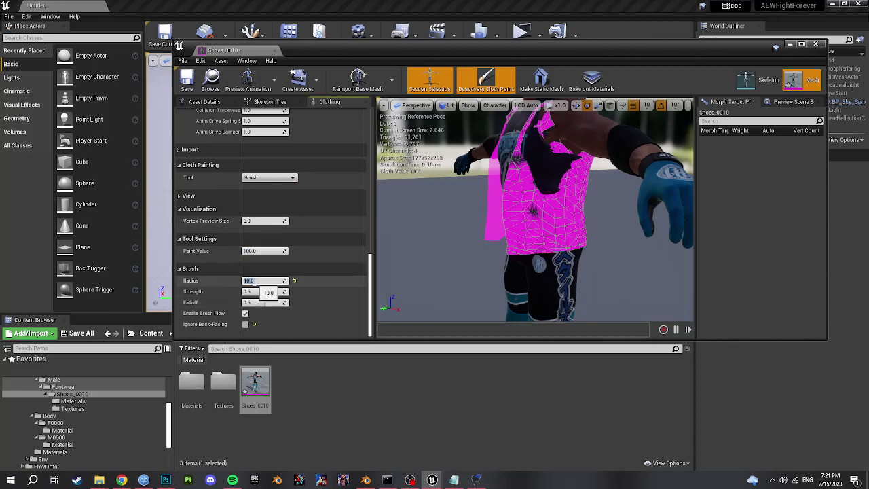
Paint the shirt's waist to full cloth value so it moves freely.
right_drag(576, 234, 485, 224)
drag(466, 231, 512, 232)
mouse_move(513, 232)
right_down()
mouse_move(556, 230)
mouse_move(538, 256)
right_up()
mouse_move(625, 260)
right_down()
mouse_move(481, 264)
mouse_move(434, 242)
right_up()
drag(472, 224, 534, 227)
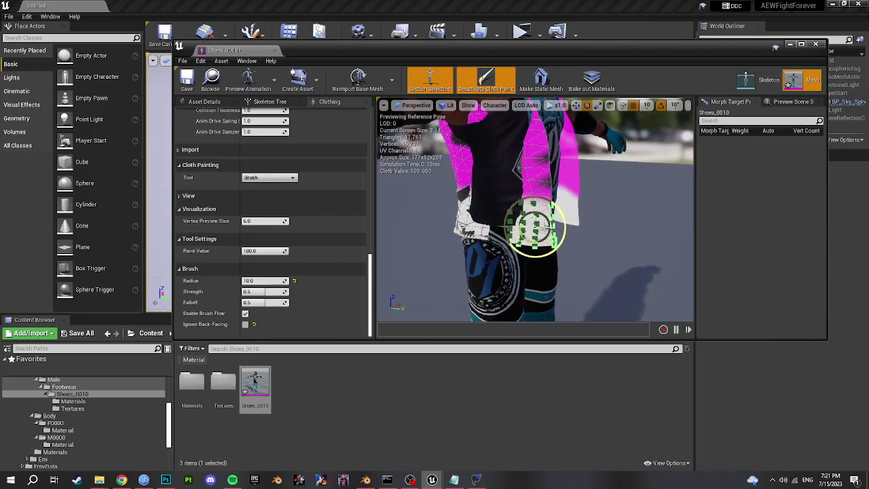
Set the paint value to 50 and paint the hip area.
right_drag(479, 253, 448, 255)
click(256, 251)
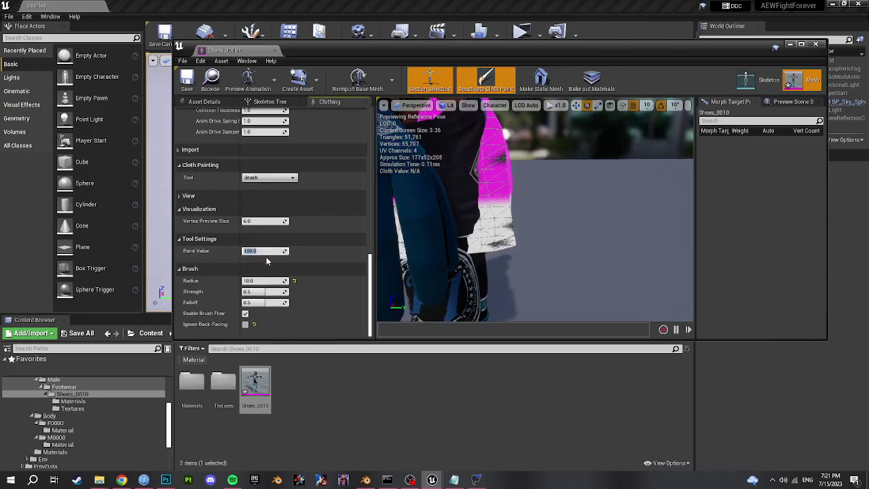
text(50)
key(Return)
mouse_move(498, 178)
mouse_down()
mouse_move(476, 177)
mouse_move(497, 173)
mouse_up()
mouse_move(515, 172)
right_down()
mouse_move(607, 197)
mouse_move(509, 195)
mouse_move(508, 209)
mouse_move(463, 203)
mouse_move(571, 216)
right_up()
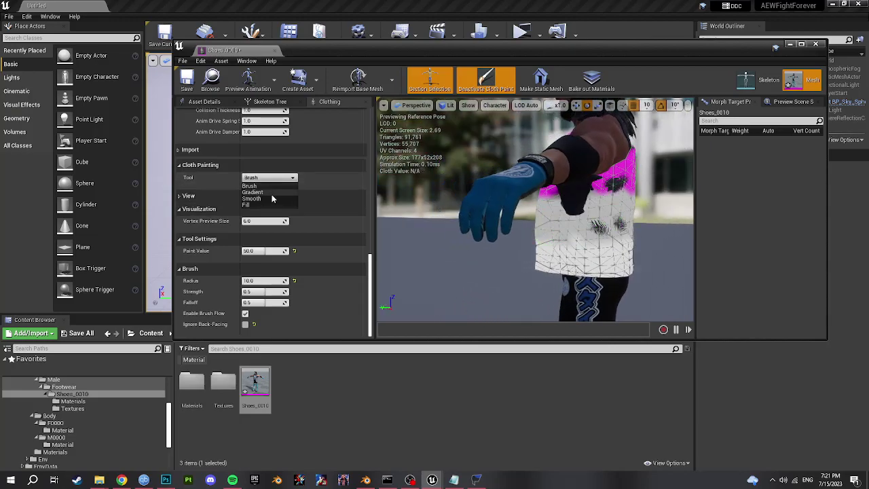
Switch to smoothing, undo the last stroke, and exit cloth painting to rebuild the LOD.
click(272, 199)
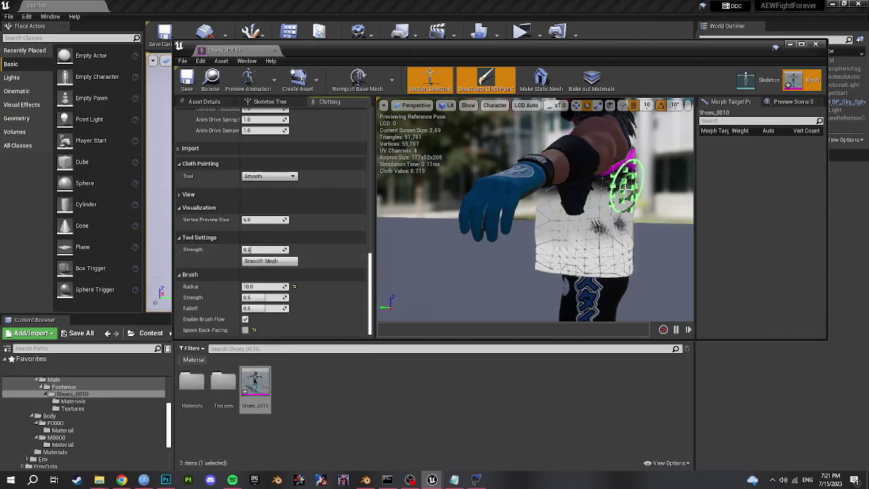
key(ctrl+z)
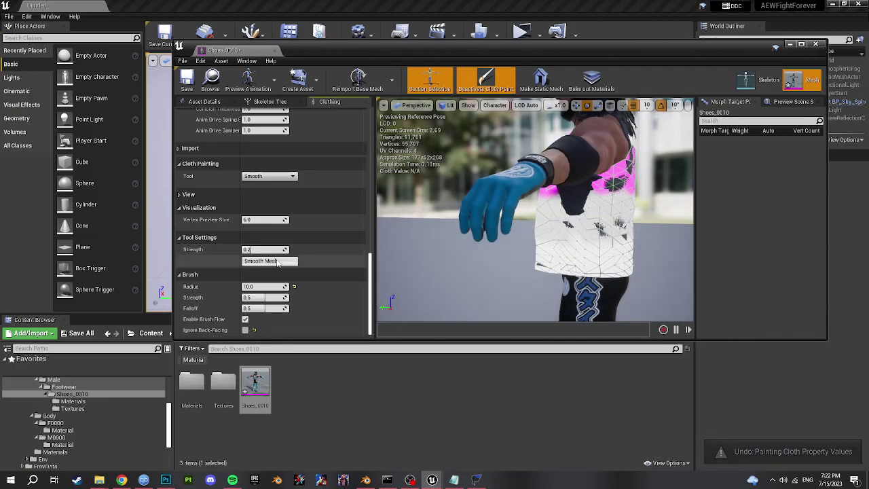
right_drag(685, 180, 685, 179)
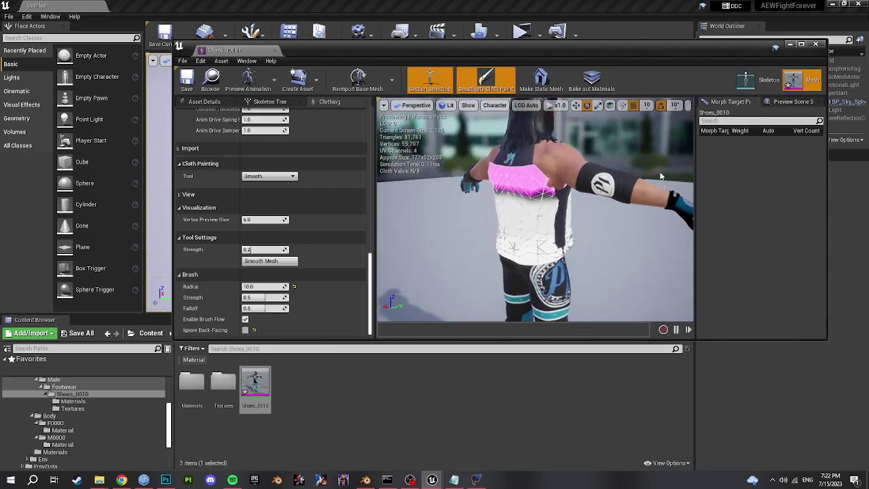
click(470, 90)
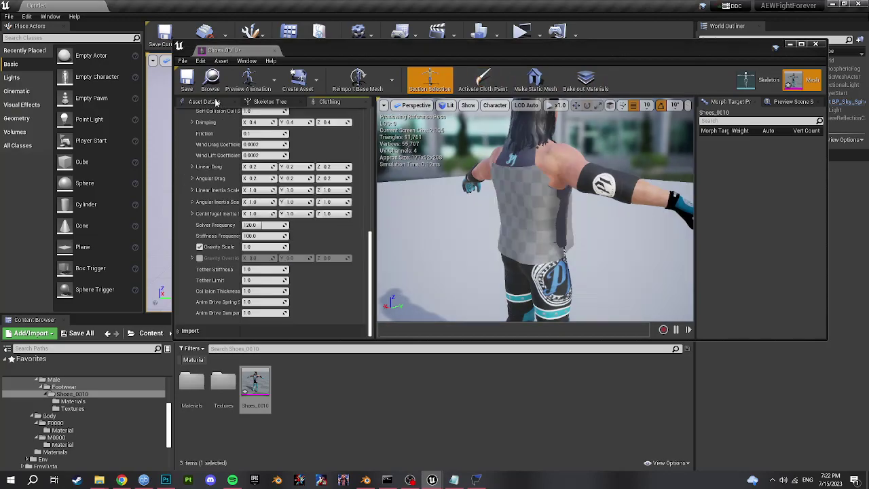
Assign the M_Driver material to Element 13.
scroll(306, 195, up, 5)
click(306, 195)
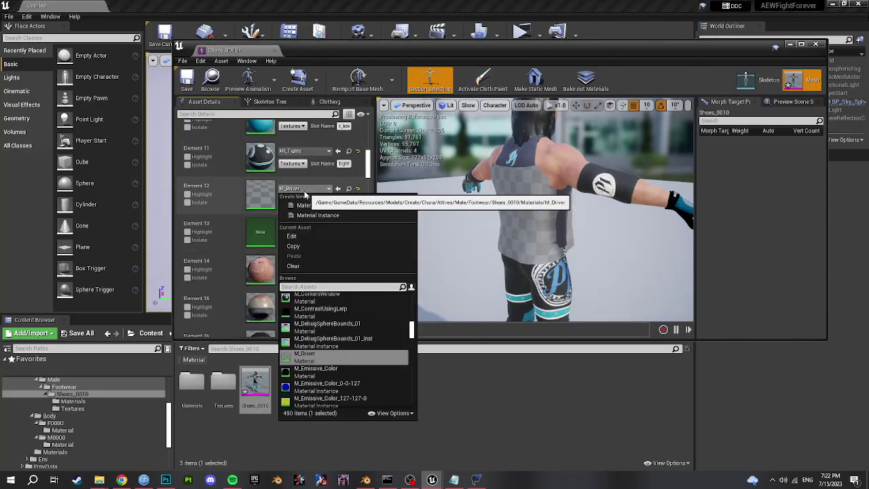
click(293, 227)
click(293, 226)
text(dri)
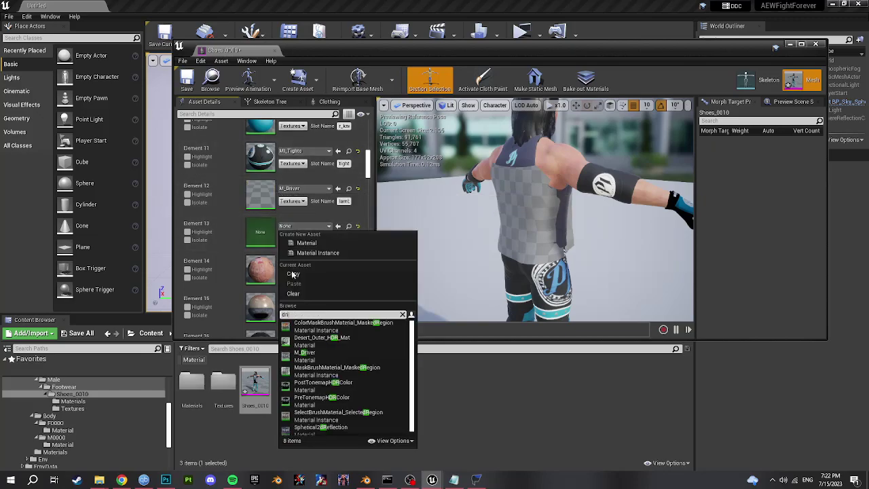
click(304, 324)
Assign the MI_Jacket material to Element 5.
scroll(302, 256, up, 5)
scroll(302, 256, up, 2)
click(318, 173)
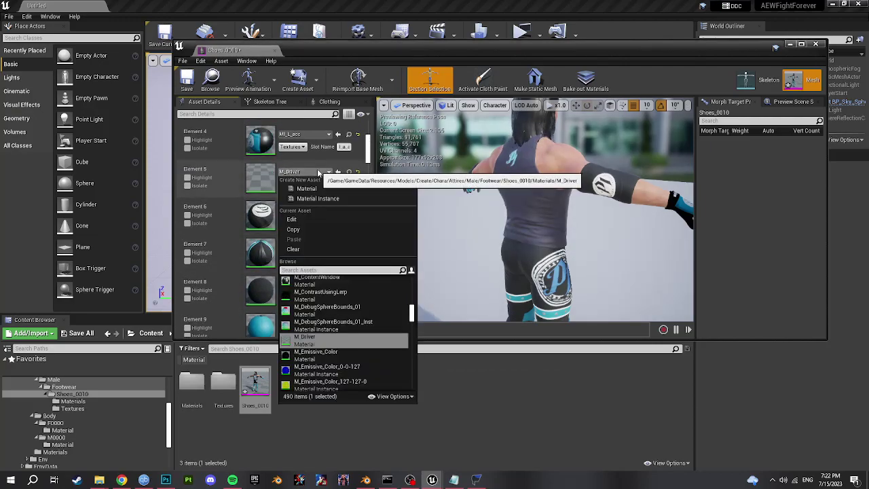
text(jacket)
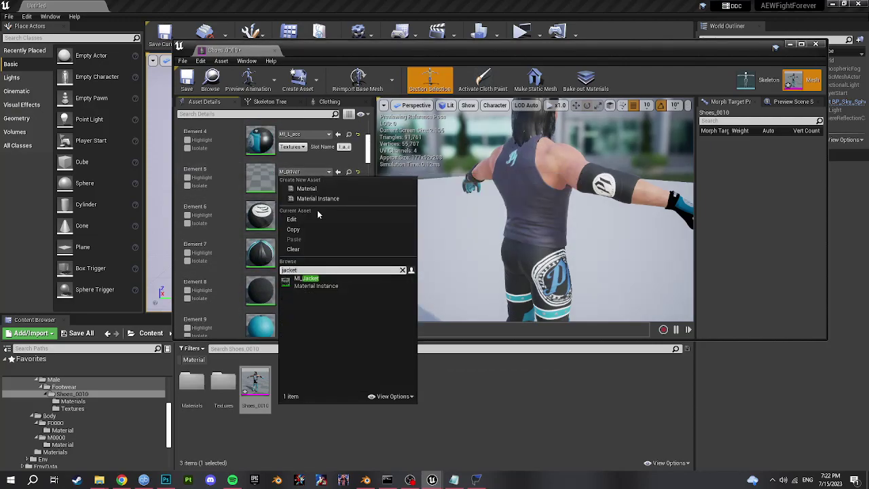
click(307, 279)
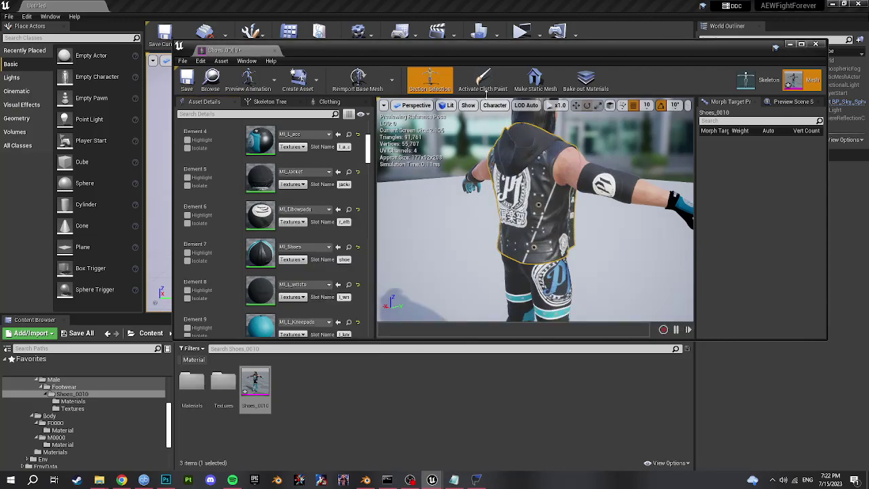
Apply Jacket_2 - LOD0 clothing data to the jacket section and activate cloth painting.
right_click(502, 162)
click(644, 203)
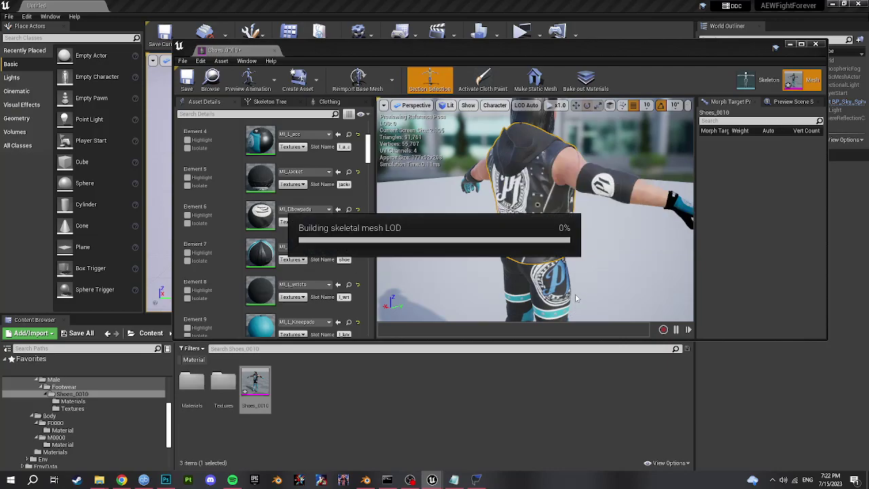
drag(579, 266, 509, 239)
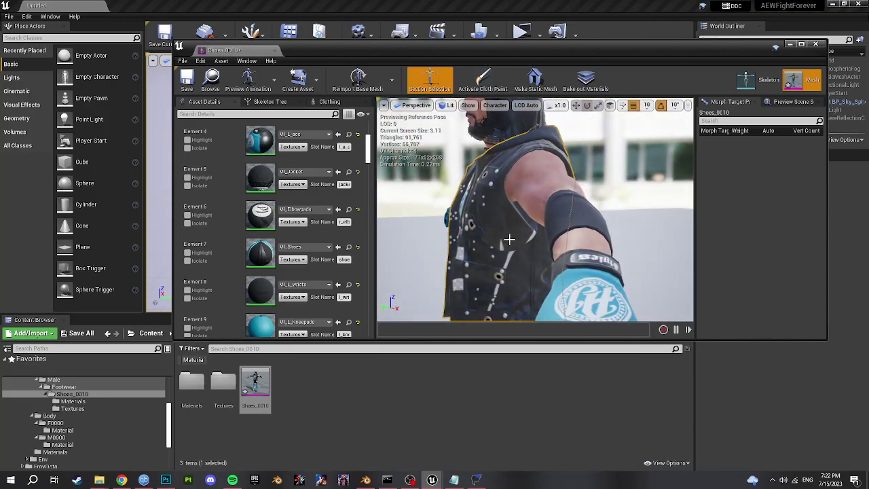
click(484, 77)
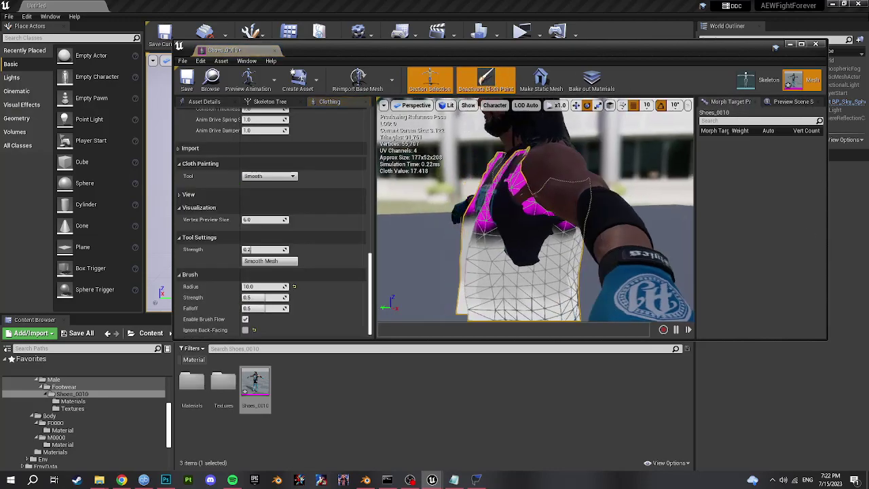
Set the Cloth Painting Tool to Brush.
scroll(242, 223, down, 1)
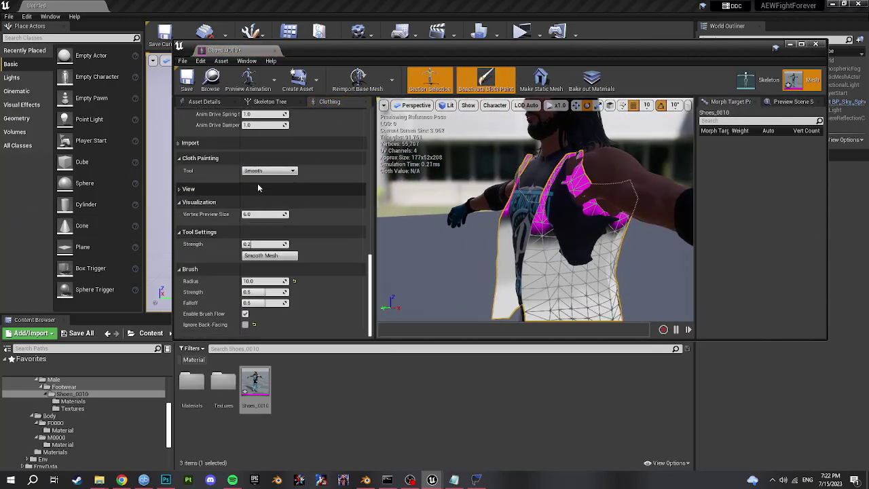
click(268, 170)
click(255, 179)
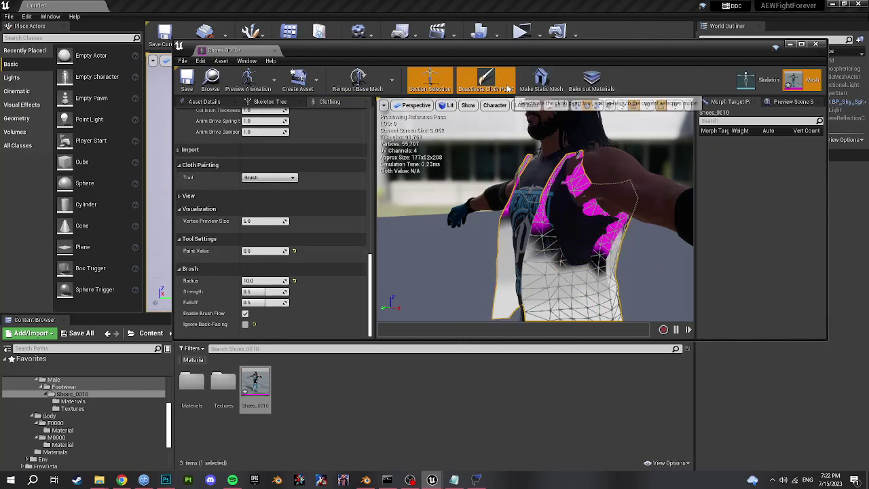
Check the jacket from front and side views, then save the Shoes_0010 mesh.
right_drag(518, 232, 531, 270)
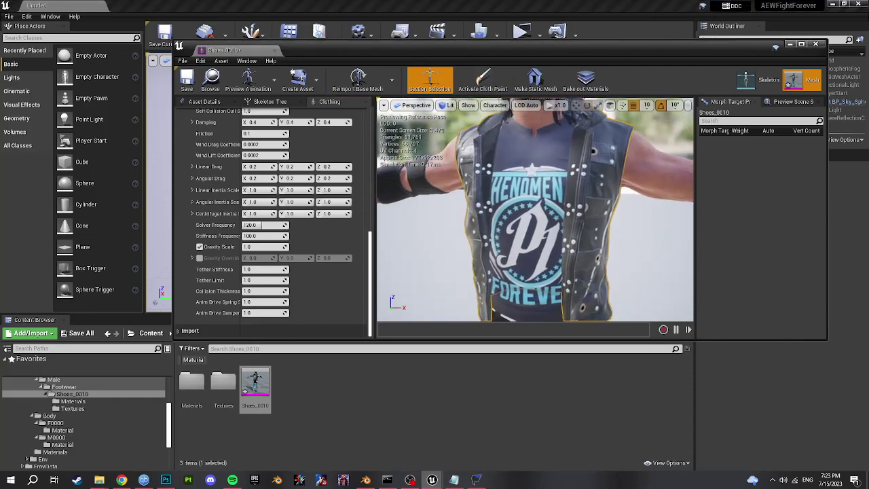
right_drag(569, 251, 543, 257)
right_drag(518, 178, 467, 183)
click(187, 87)
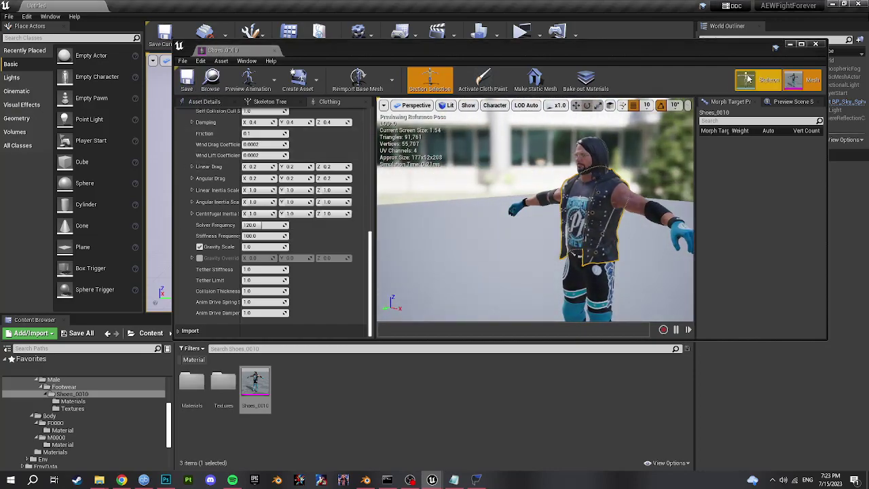
Close the Shoes_0010 editor and package the project for Windows (64-bit) into the selected folder.
click(815, 44)
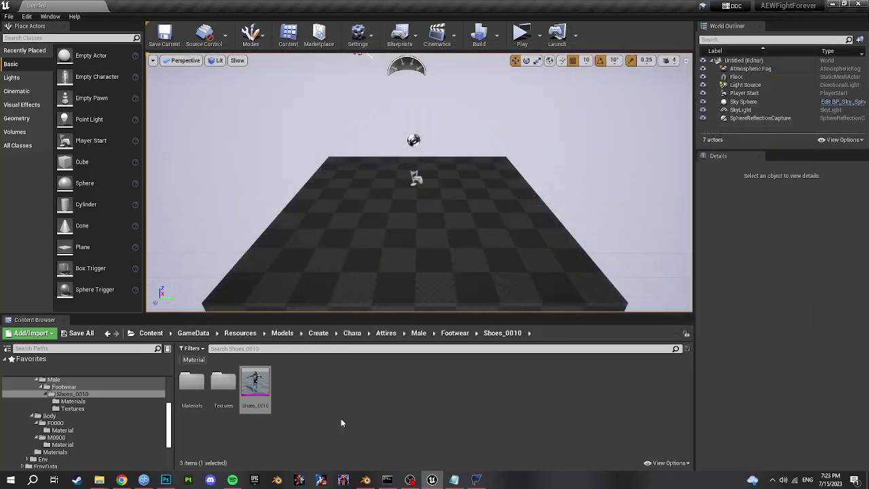
click(8, 16)
click(9, 17)
click(9, 16)
mouse_move(39, 163)
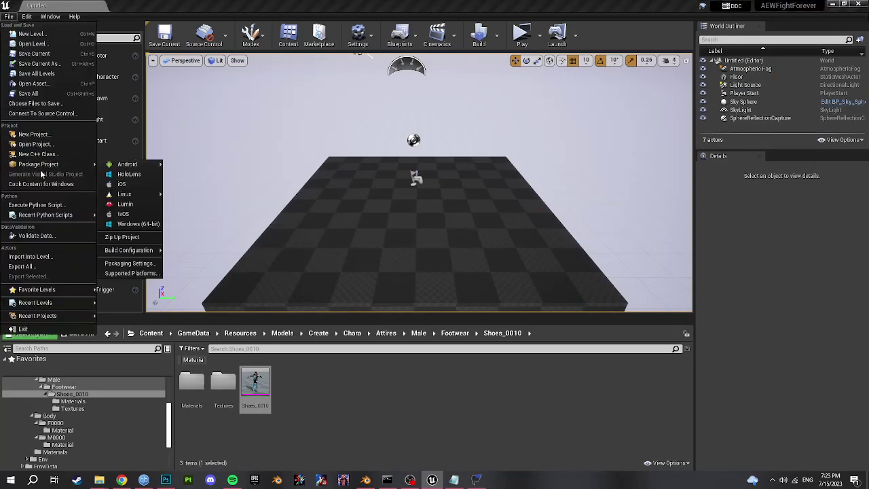
click(135, 226)
click(368, 231)
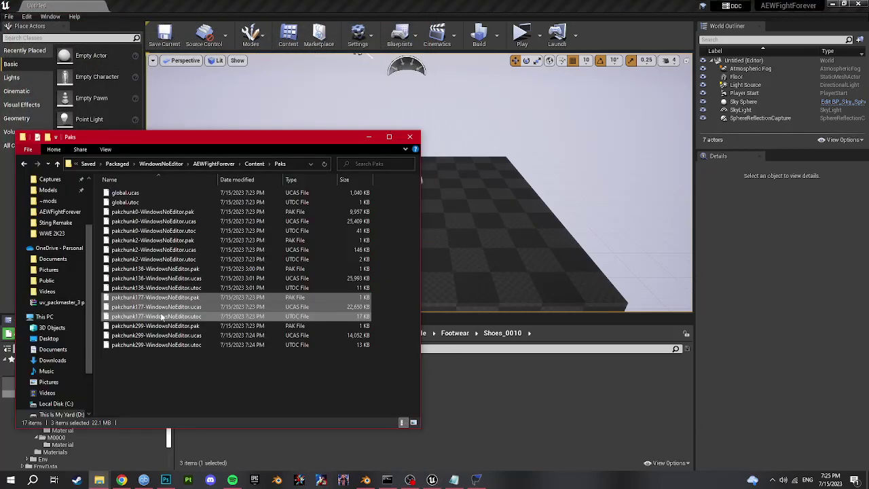
Rename the pakchunk177 files to z_AJ_P, paste them into ~mods, and start AEW_CustomLauncher.
text(z_AJ_P)
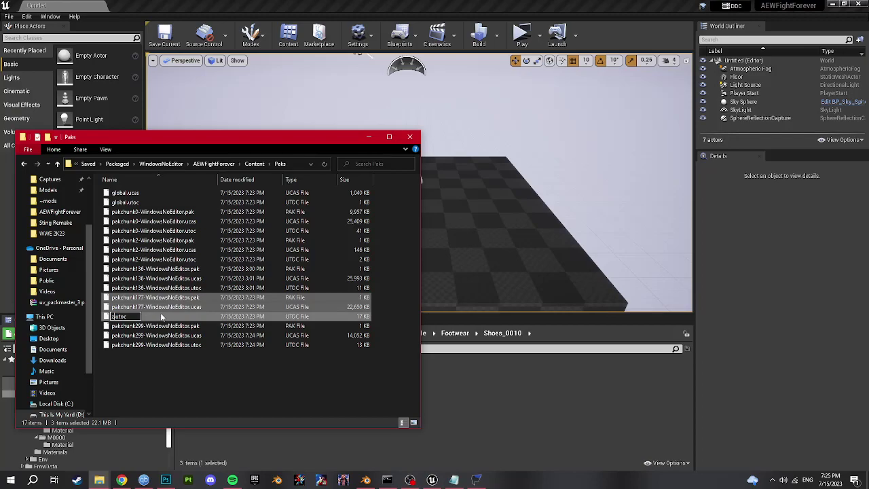
key(Return)
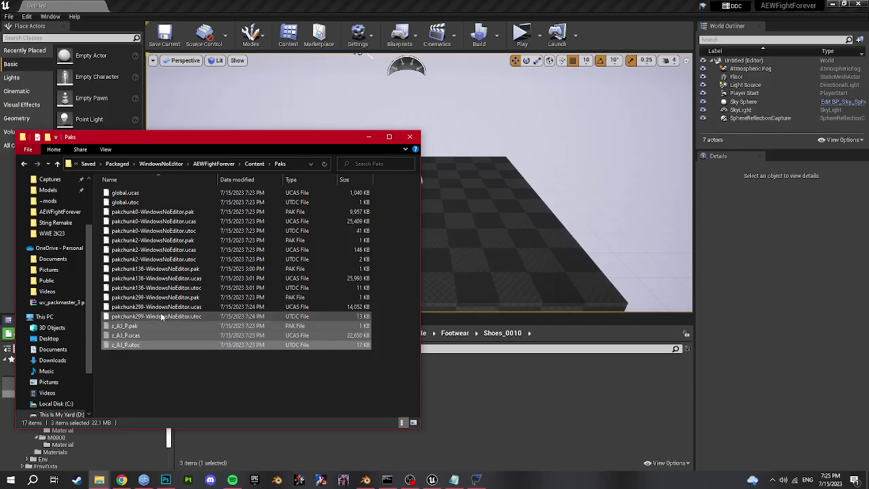
click(99, 480)
click(116, 438)
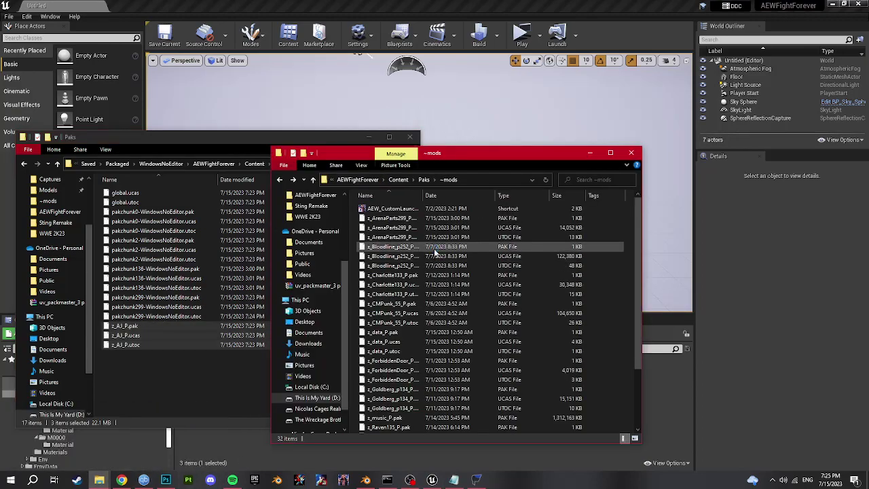
key(ctrl+v)
click(397, 209)
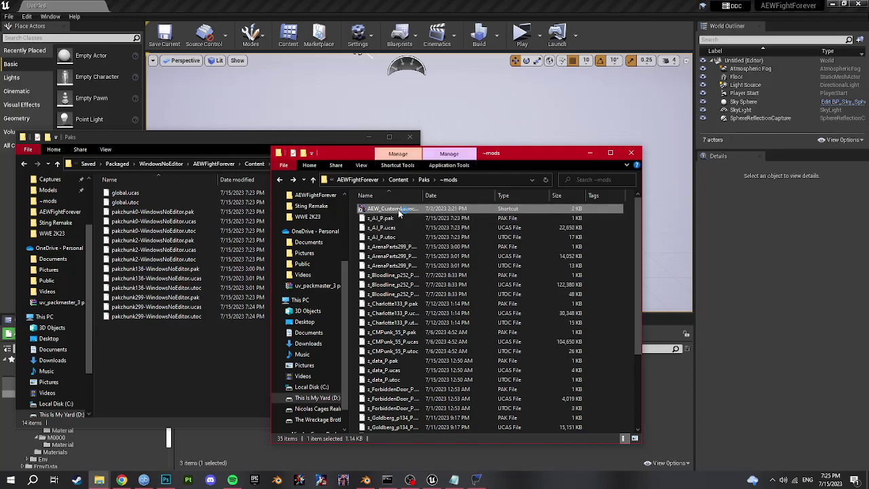
double_click(398, 209)
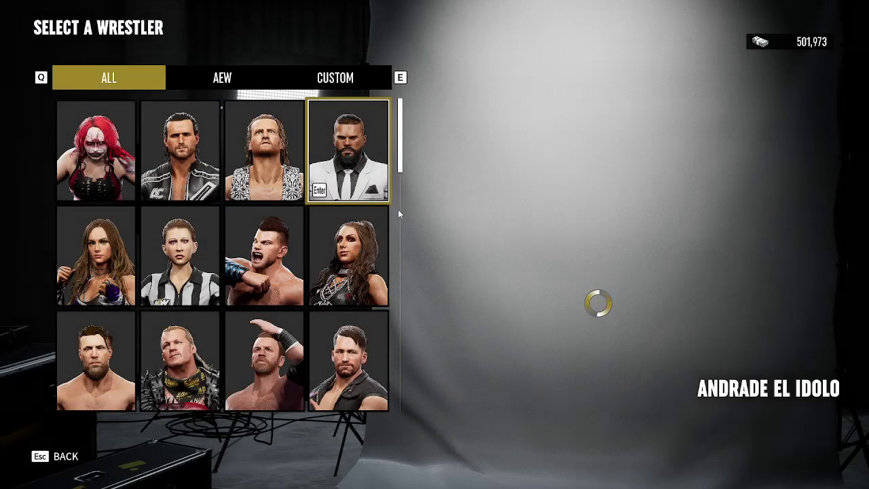
Pick the custom AJ Styles Wrestler with the Original preset and start the match.
key(e)
key(Up)
key(Right)
key(Right)
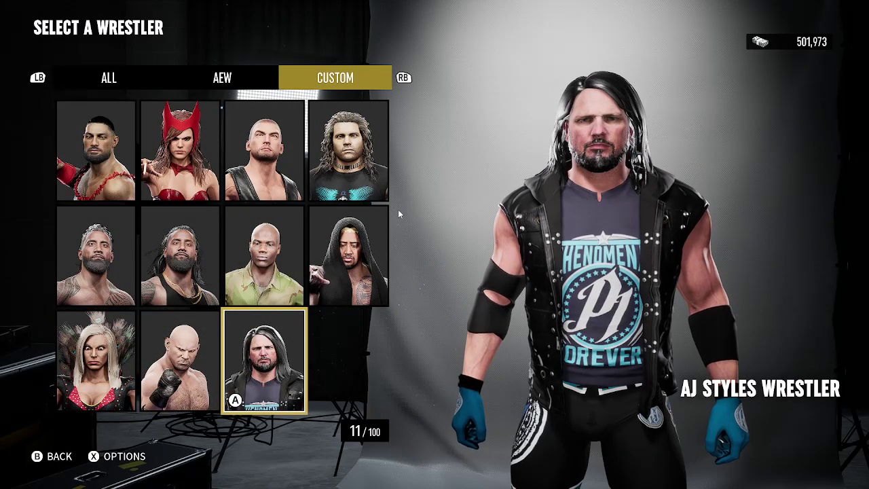
key(Return)
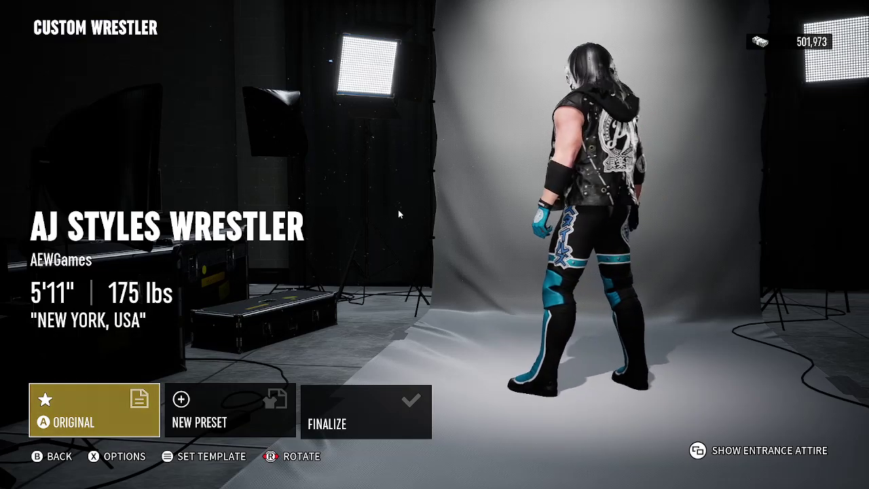
key(Return)
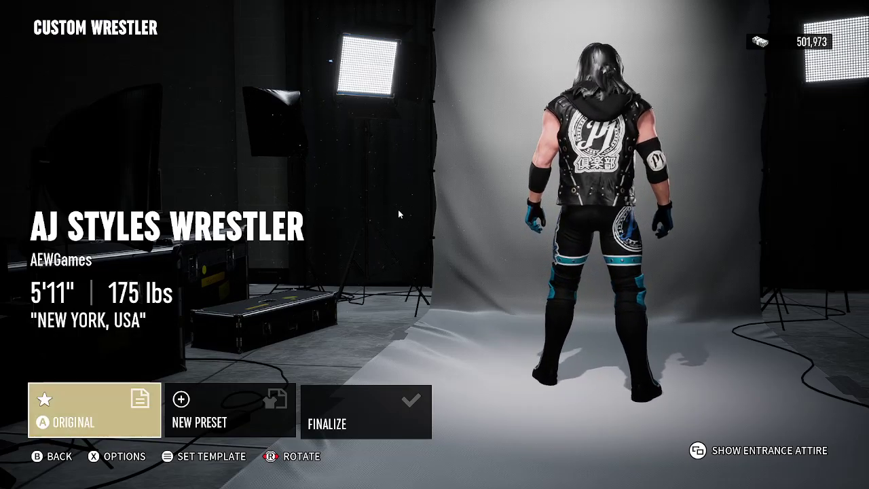
key(Right)
key(Right)
key(Right)
key(Right)
key(Return)
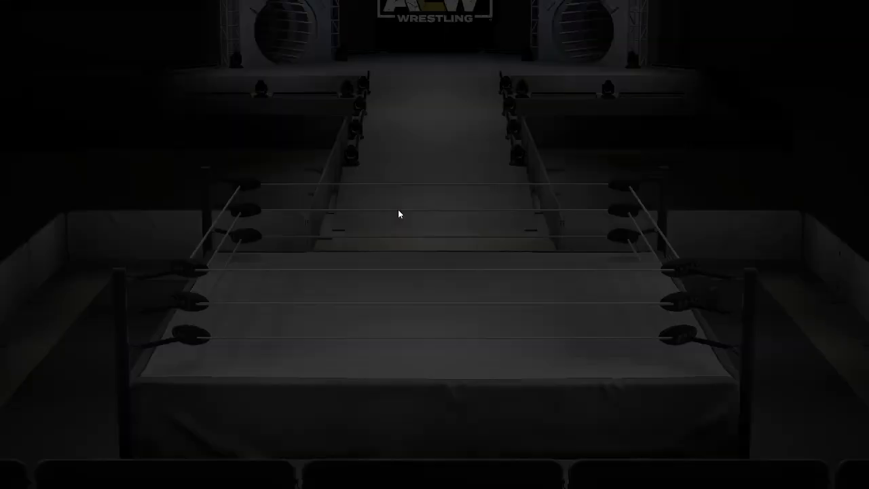
Walk, roll and lock up with Miro as AJ Styles to inspect the modded attire.
key(w)
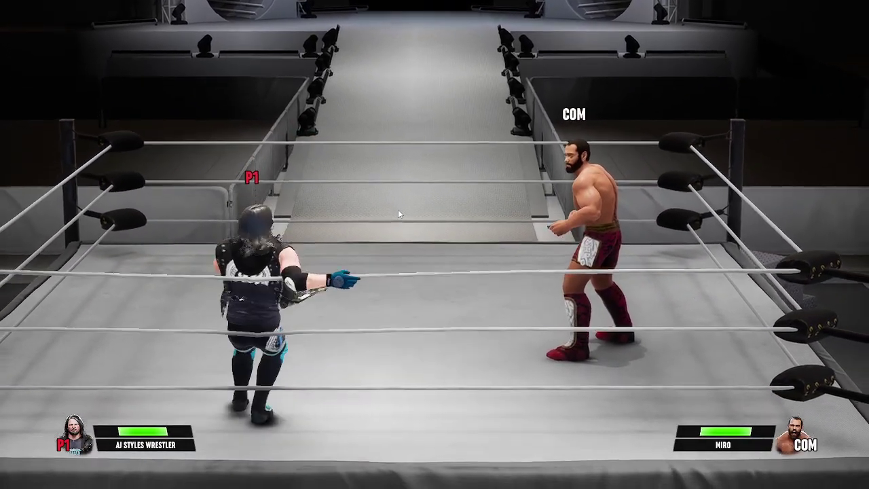
key(w)
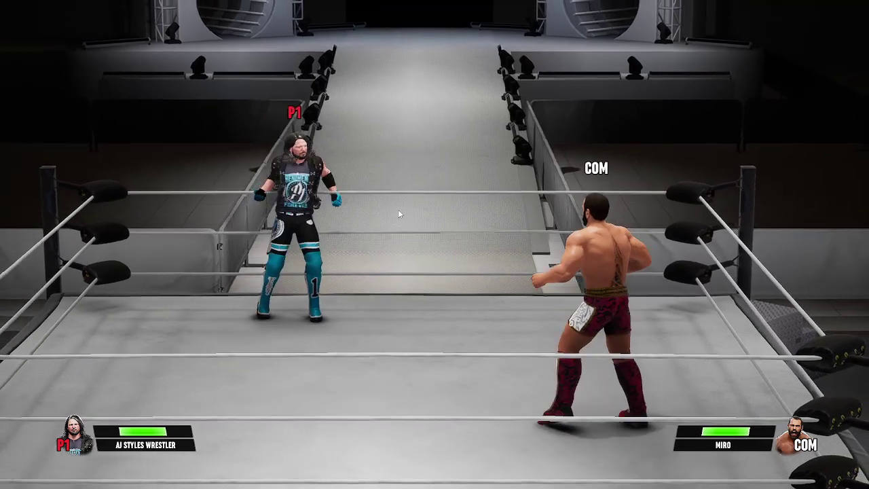
key(s)
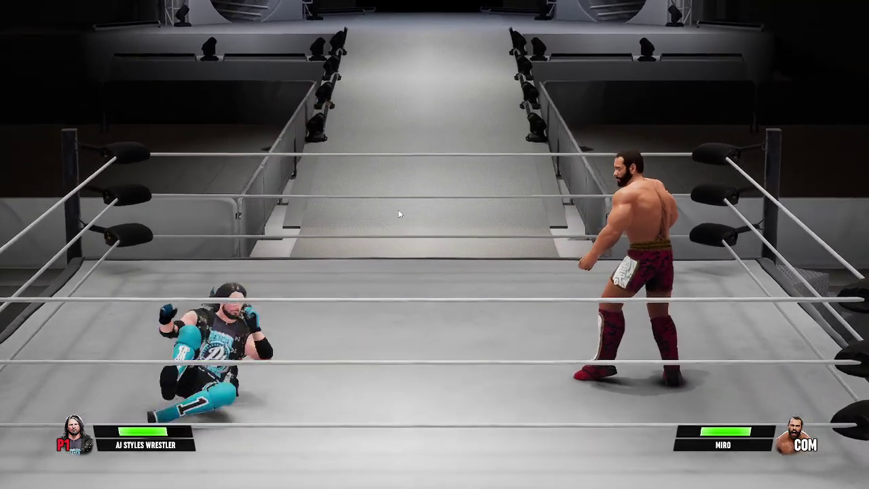
key(d)
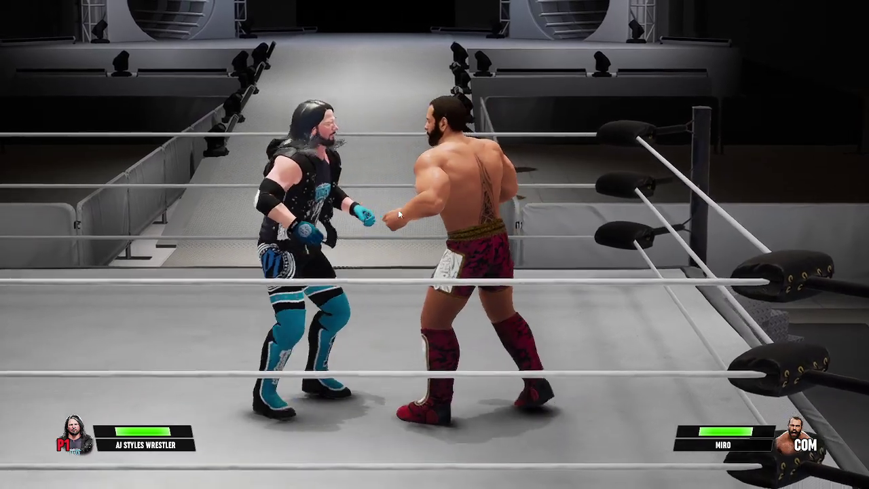
key(a)
key(d)
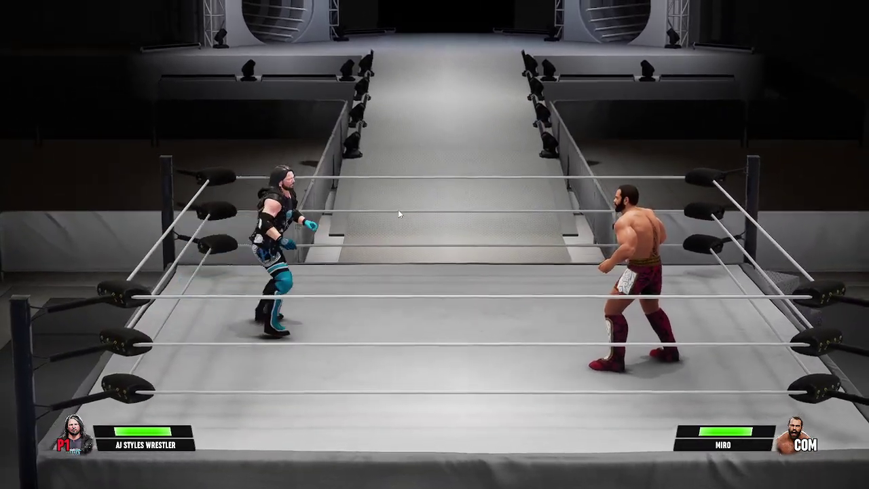
key(d)
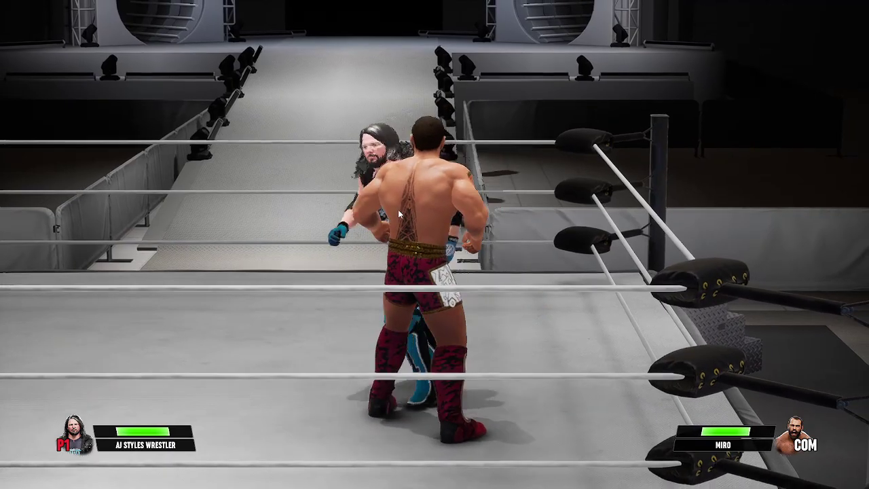
key(a)
key(d)
key(d)
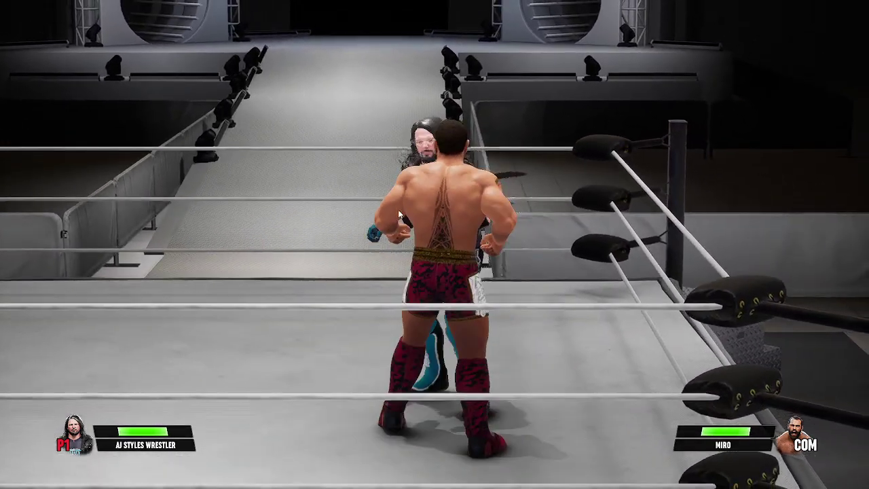
key(a)
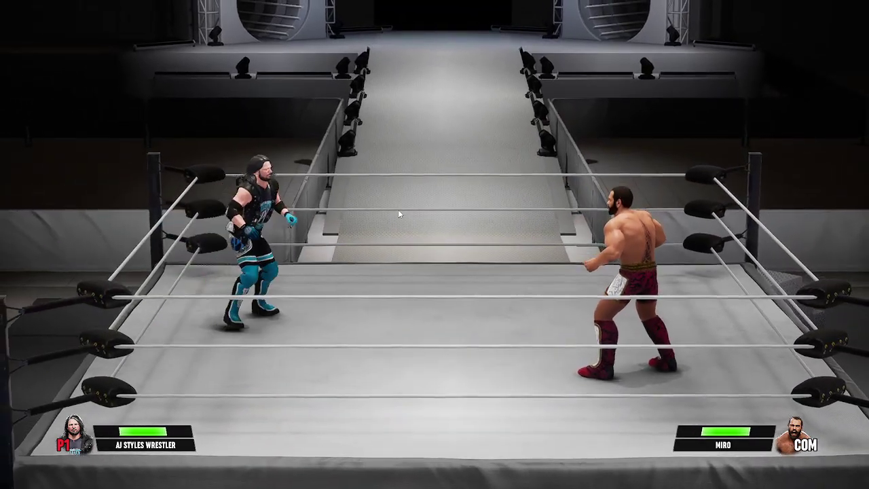
key(d)
key(d)
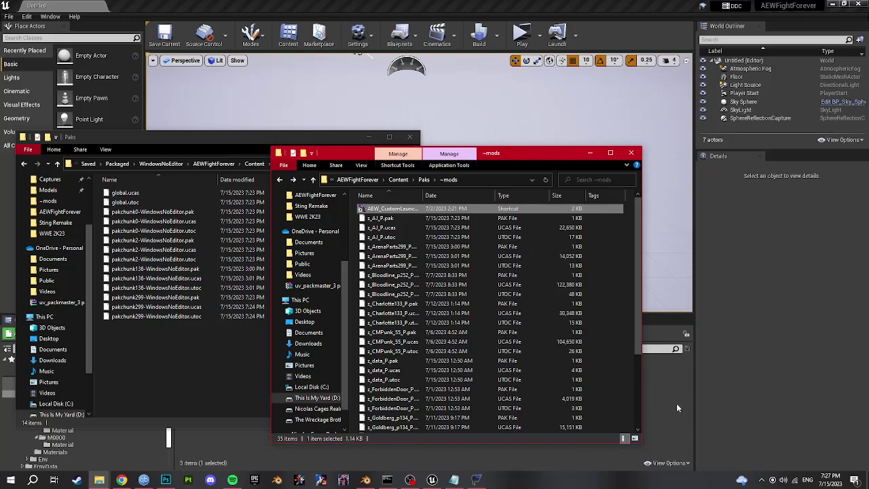
Open l_kneepad_nrm_orm.tga and r_kneepad_nrm_orm.tga from the tga folder in Photoshop.
click(676, 403)
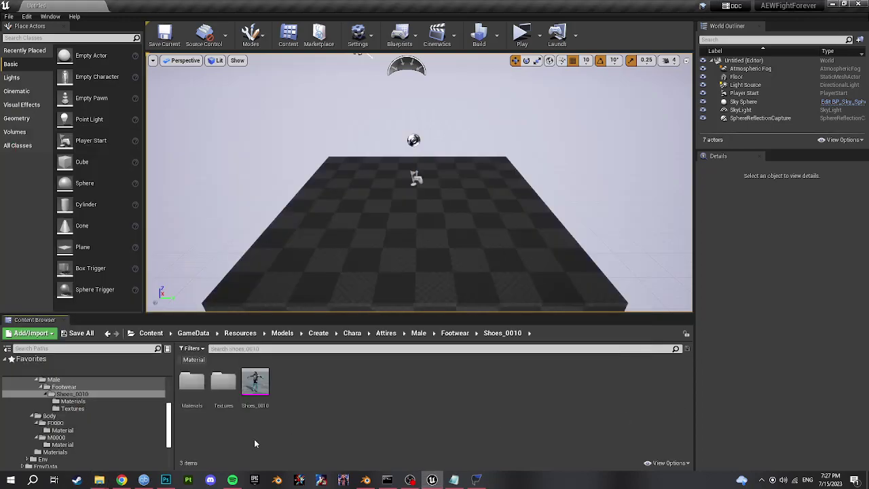
click(99, 480)
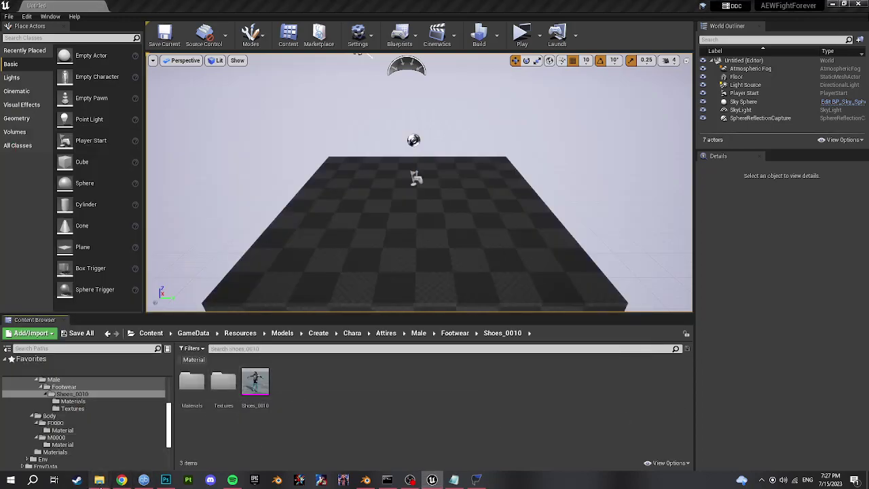
click(180, 434)
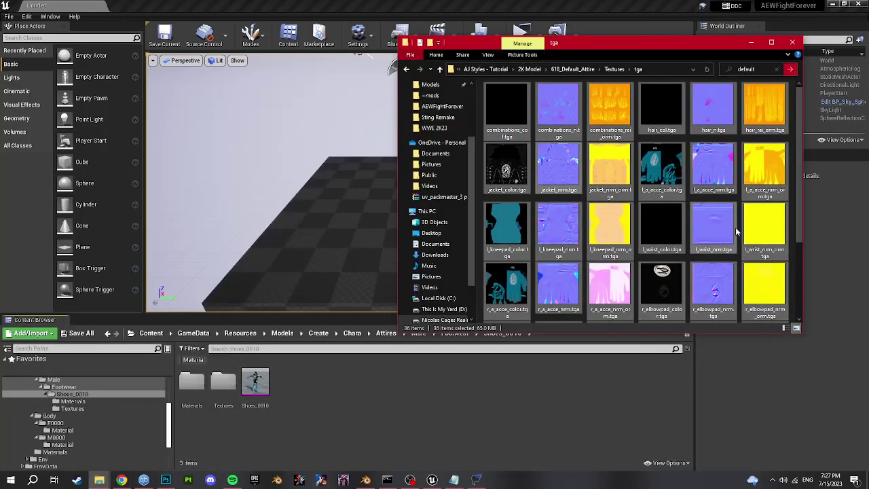
click(610, 249)
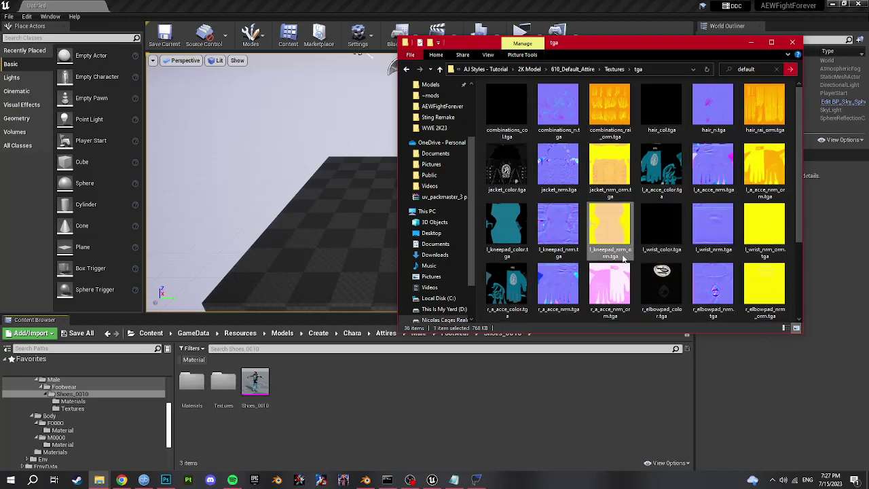
scroll(631, 242, down, 2)
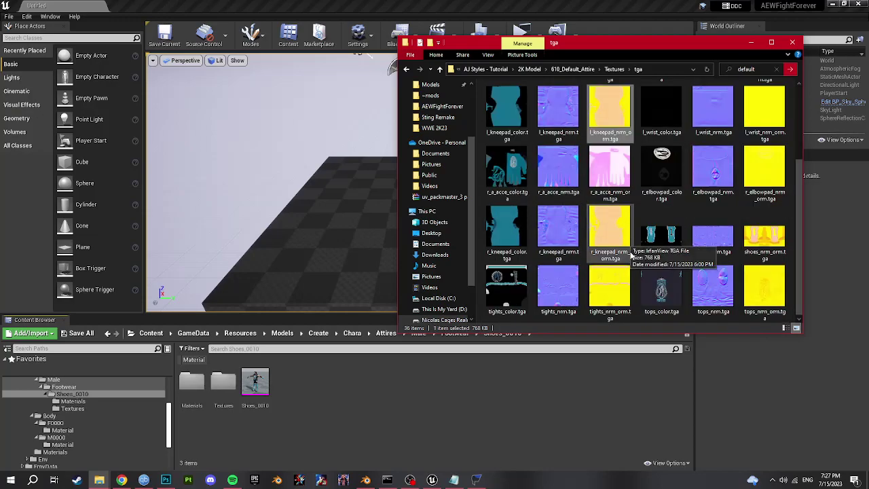
ctrl+click(609, 238)
drag(261, 439, 261, 355)
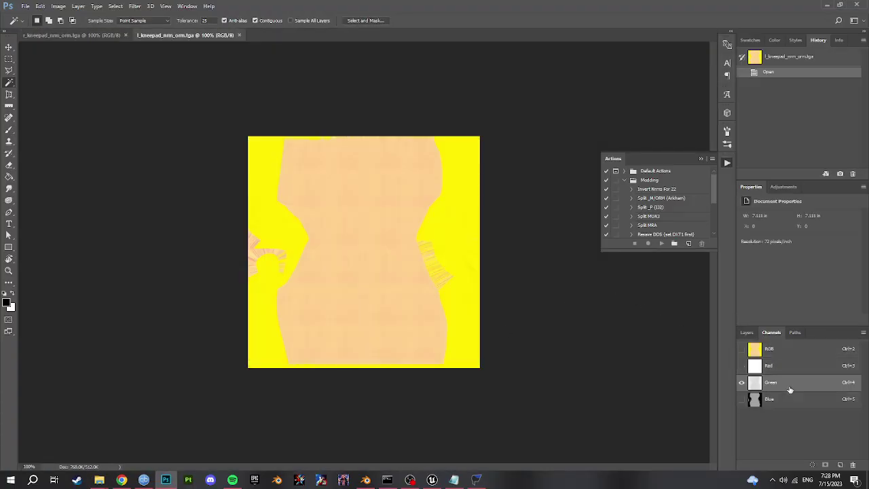
Darken the left kneepad texture's Green channel midtones with Levels, then close it.
click(789, 388)
key(i)
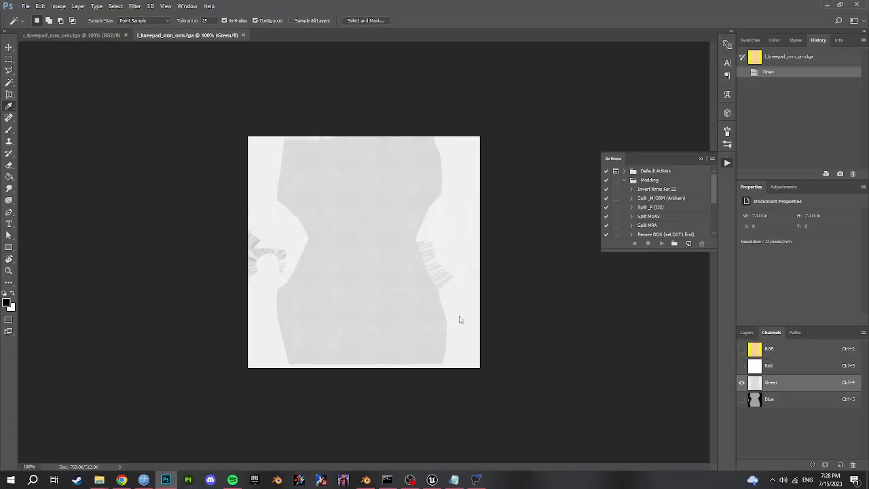
key(ctrl+l)
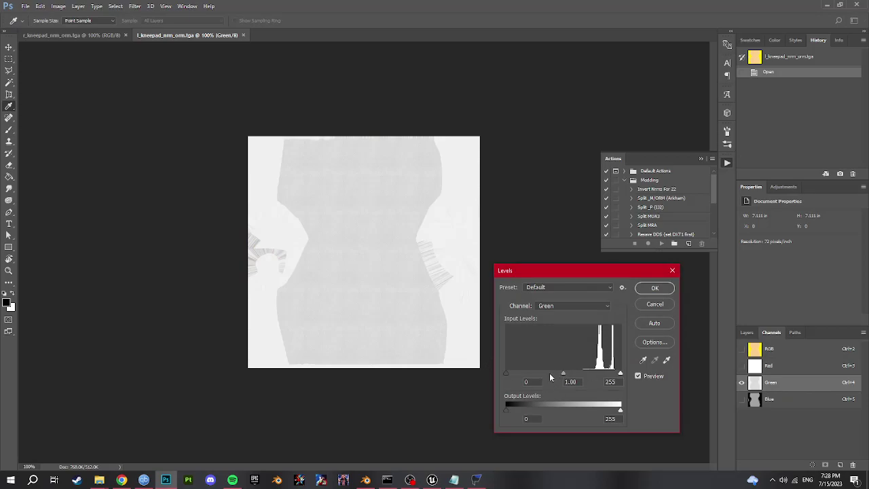
drag(562, 373, 592, 374)
key(BackSpace)
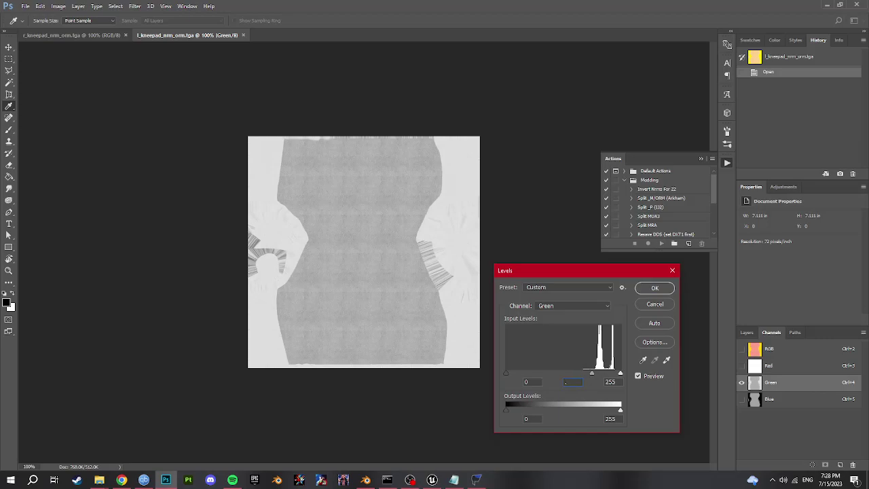
key(Return)
key(w)
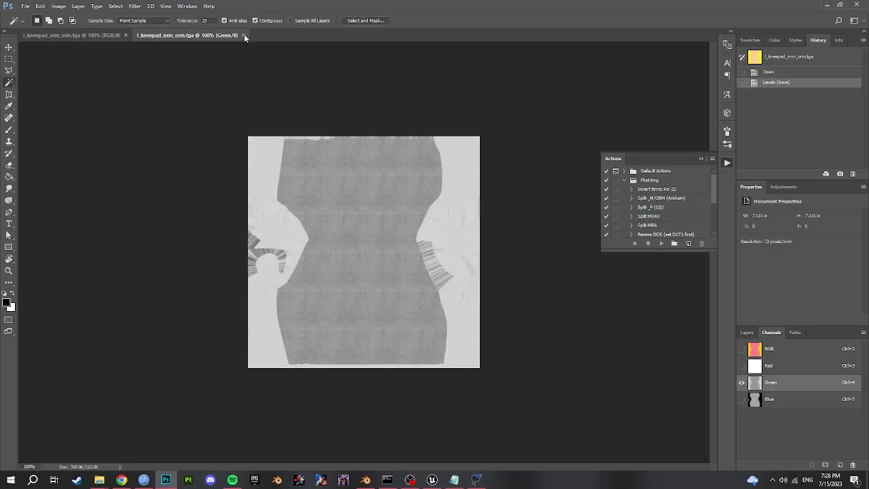
click(245, 35)
Set the right kneepad's Green channel Levels midtone to 0.2 and close it.
key(ctrl+4)
key(i)
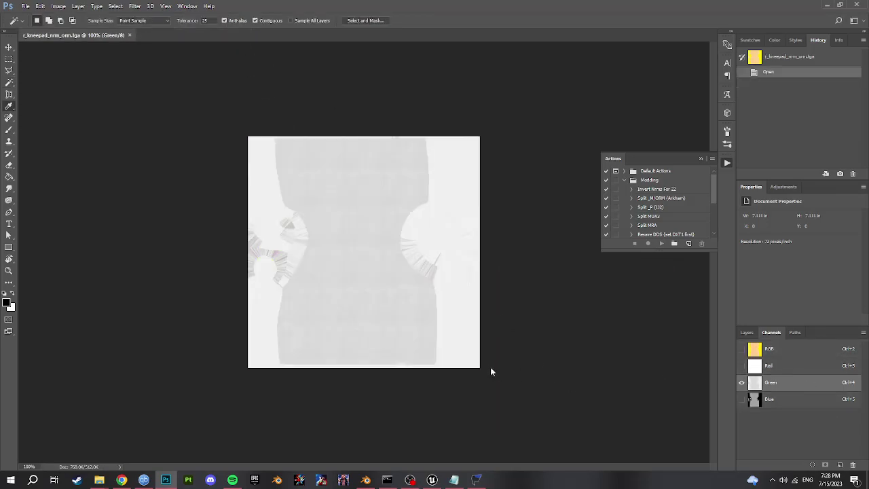
key(ctrl+l)
double_click(578, 382)
text(0.2)
key(Return)
key(w)
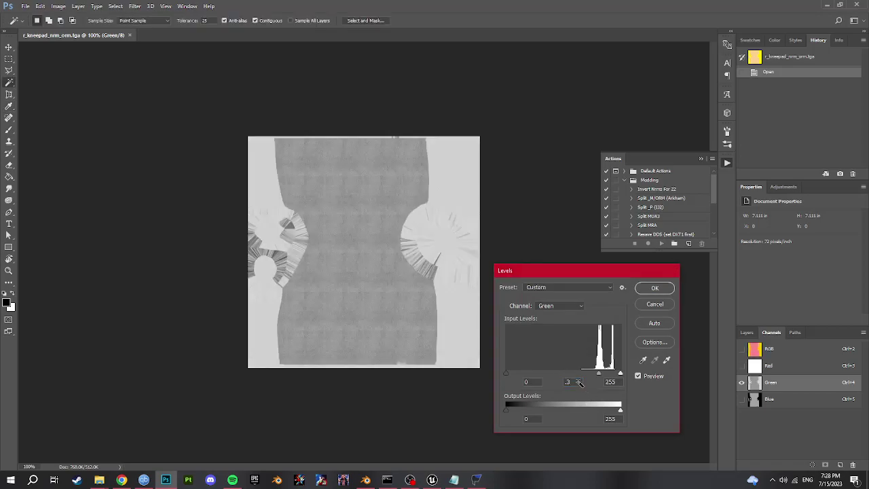
click(129, 35)
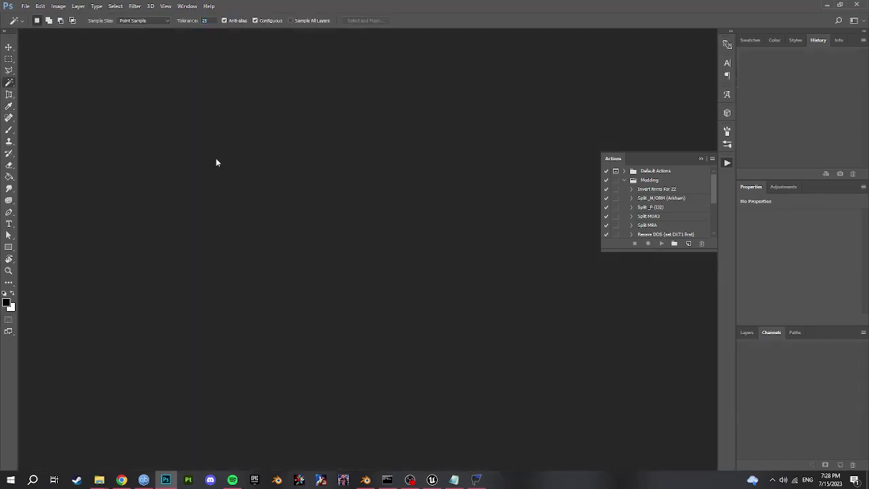
Fill hair_rai_orm.tga's Green channel with pure white, save it and close it.
key(alt+Tab)
scroll(701, 250, up, 2)
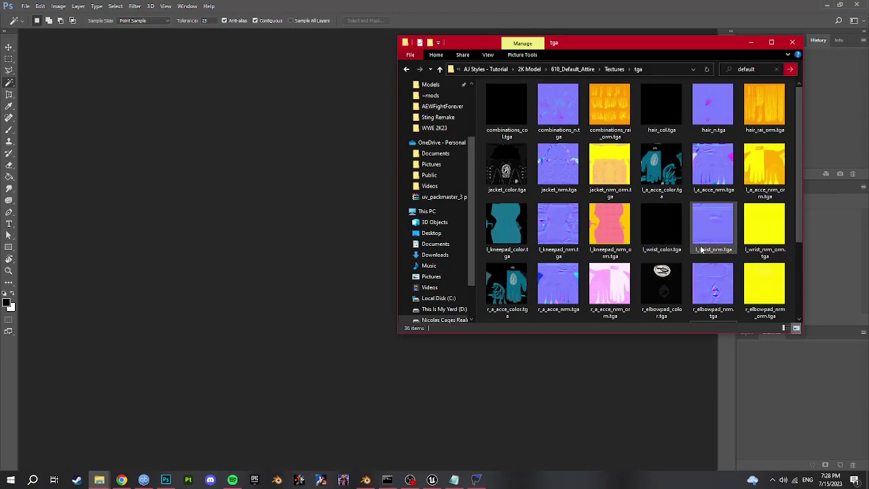
drag(752, 124, 199, 265)
key(ctrl+4)
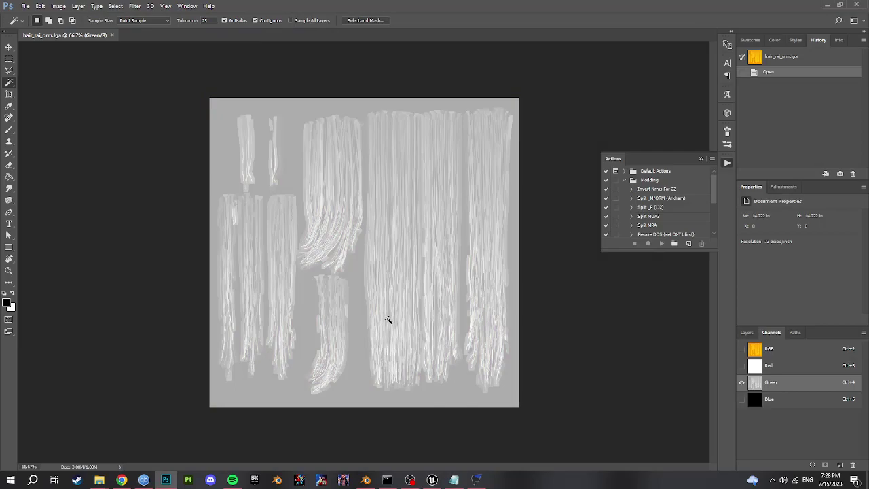
key(ctrl+i)
key(ctrl+z)
key(ctrl+BackSpace)
key(ctrl+s)
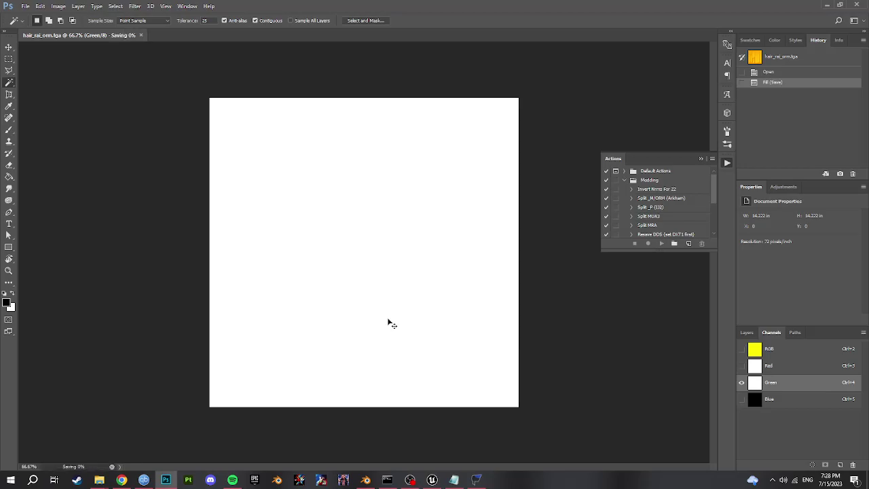
key(ctrl+2)
click(108, 36)
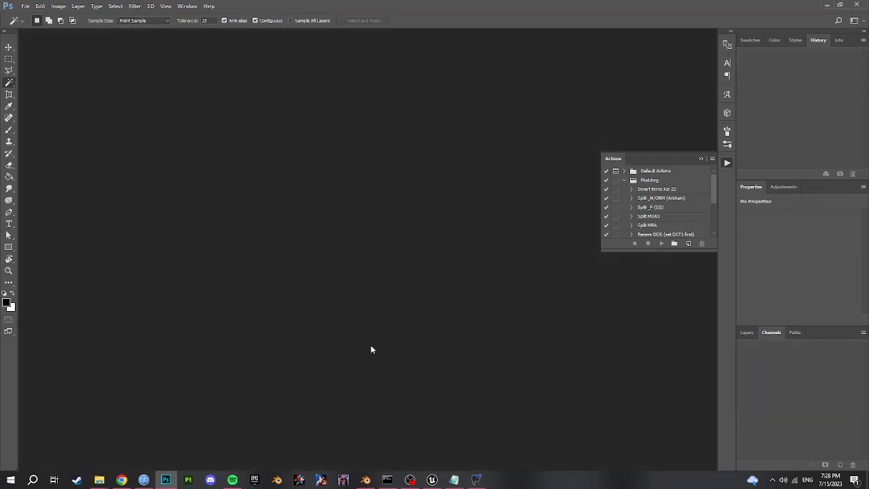
key(alt+Tab)
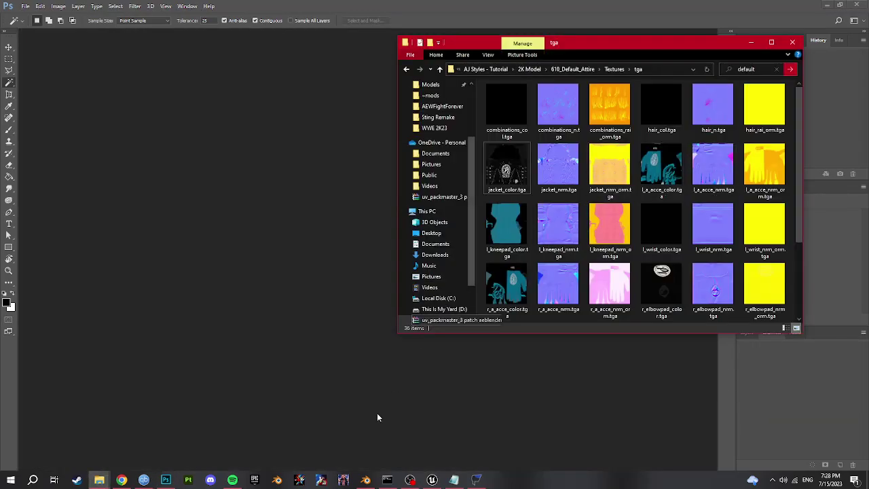
Reimport all 44 Shoes_0010 textures from the edited files and save them.
click(432, 480)
click(211, 391)
double_click(210, 391)
key(ctrl+a)
right_click(298, 384)
click(326, 186)
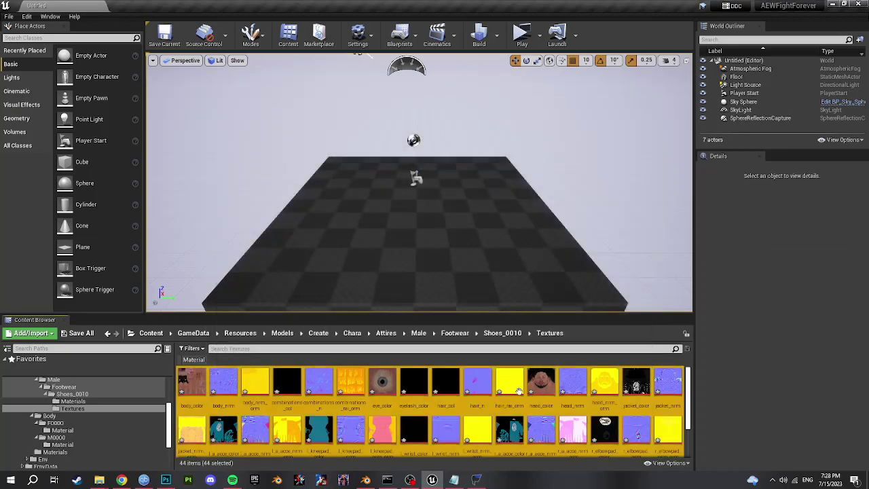
click(381, 444)
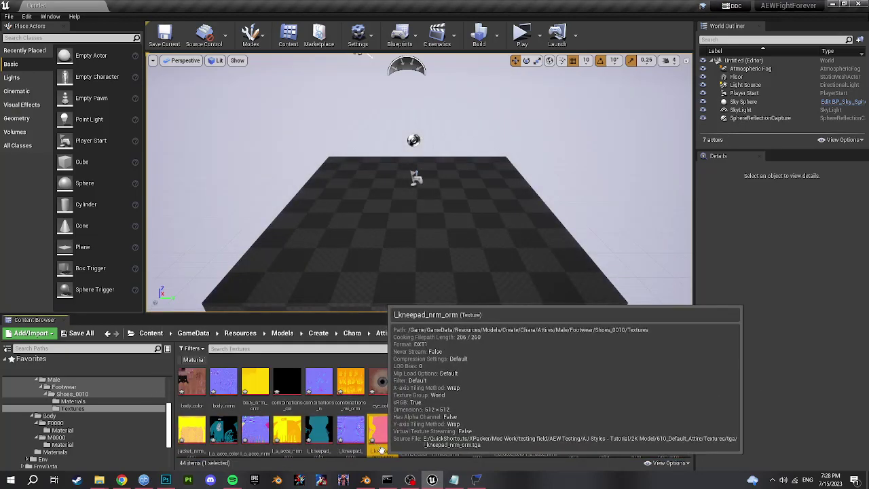
click(80, 332)
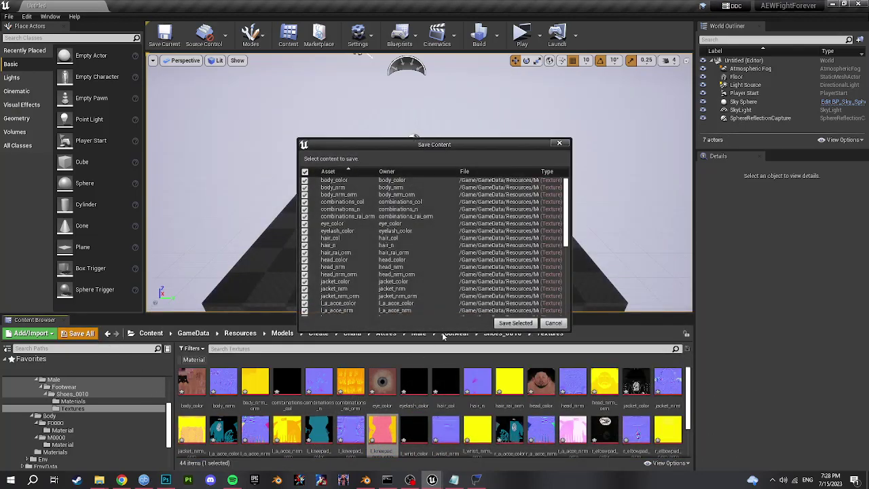
click(513, 323)
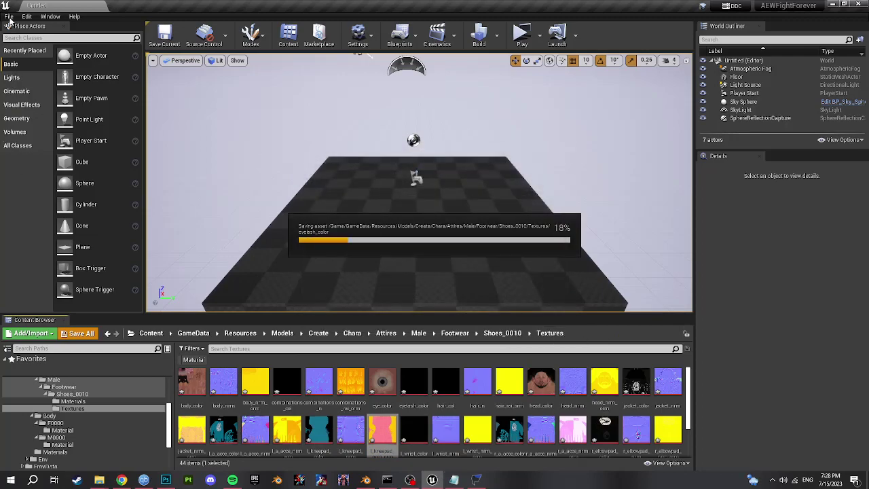
Package the project for Windows and load the AJ Styles wrestler in the game.
click(9, 16)
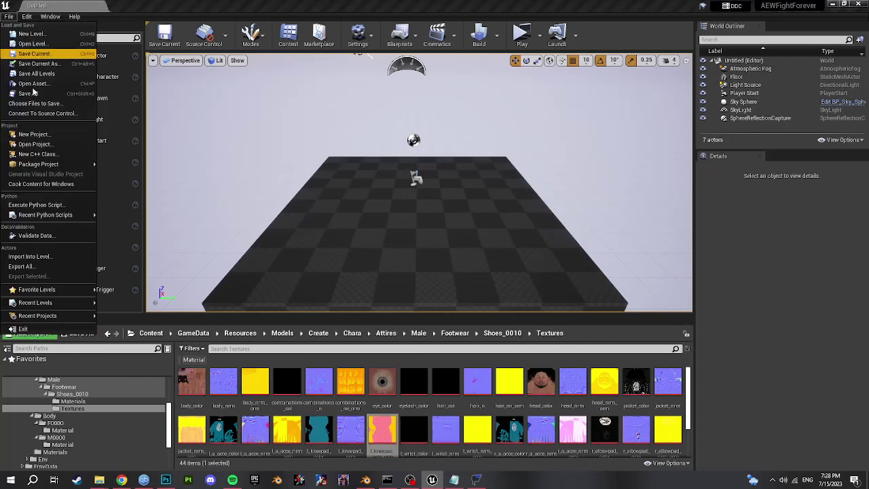
mouse_move(55, 162)
click(138, 222)
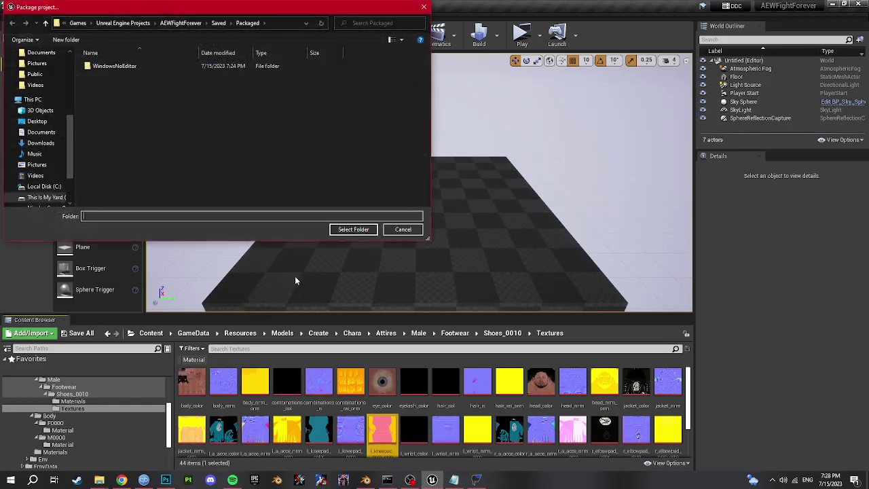
click(351, 231)
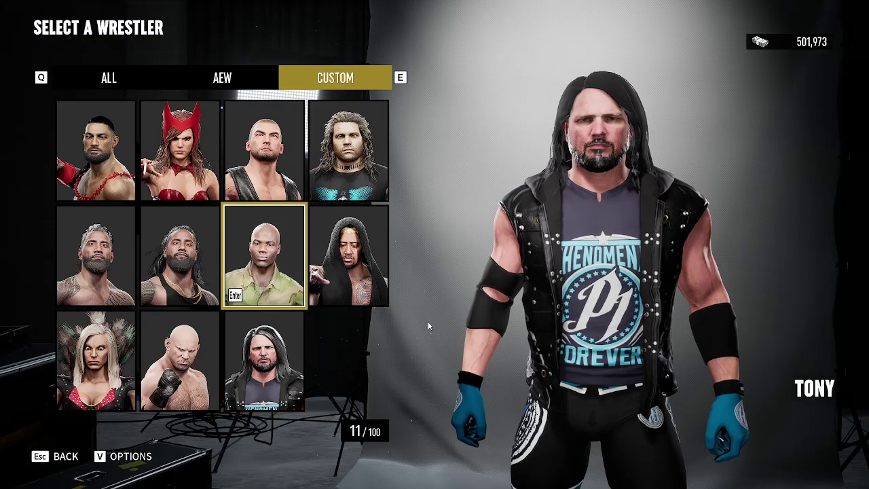
key(Down)
key(Return)
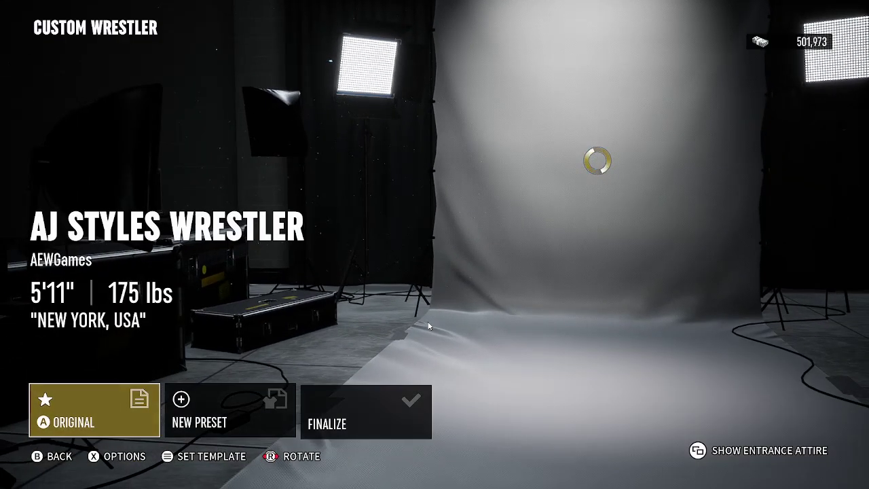